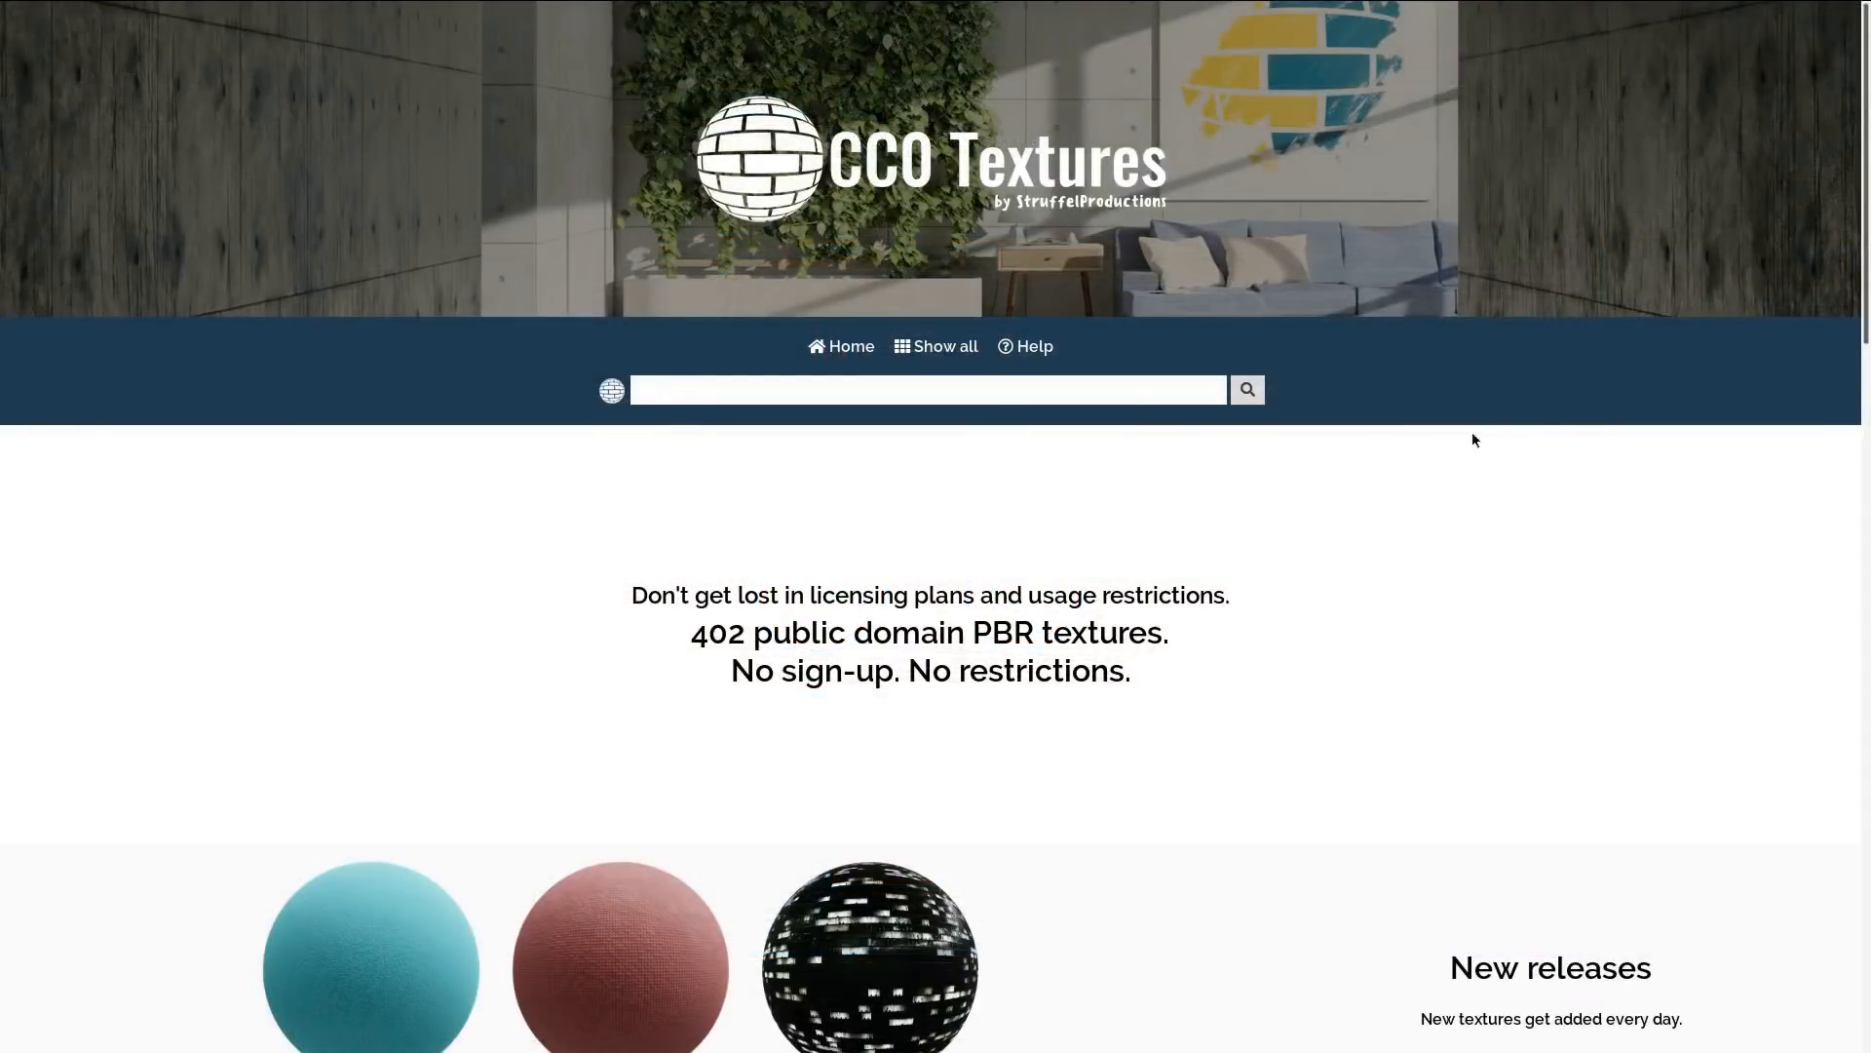
Step: Browse the featured texture categories, open the Wood category and view the Wood #16 texture
left_click_drag(1866, 170, 1762, 414)
scroll(1758, 414, "down", 2)
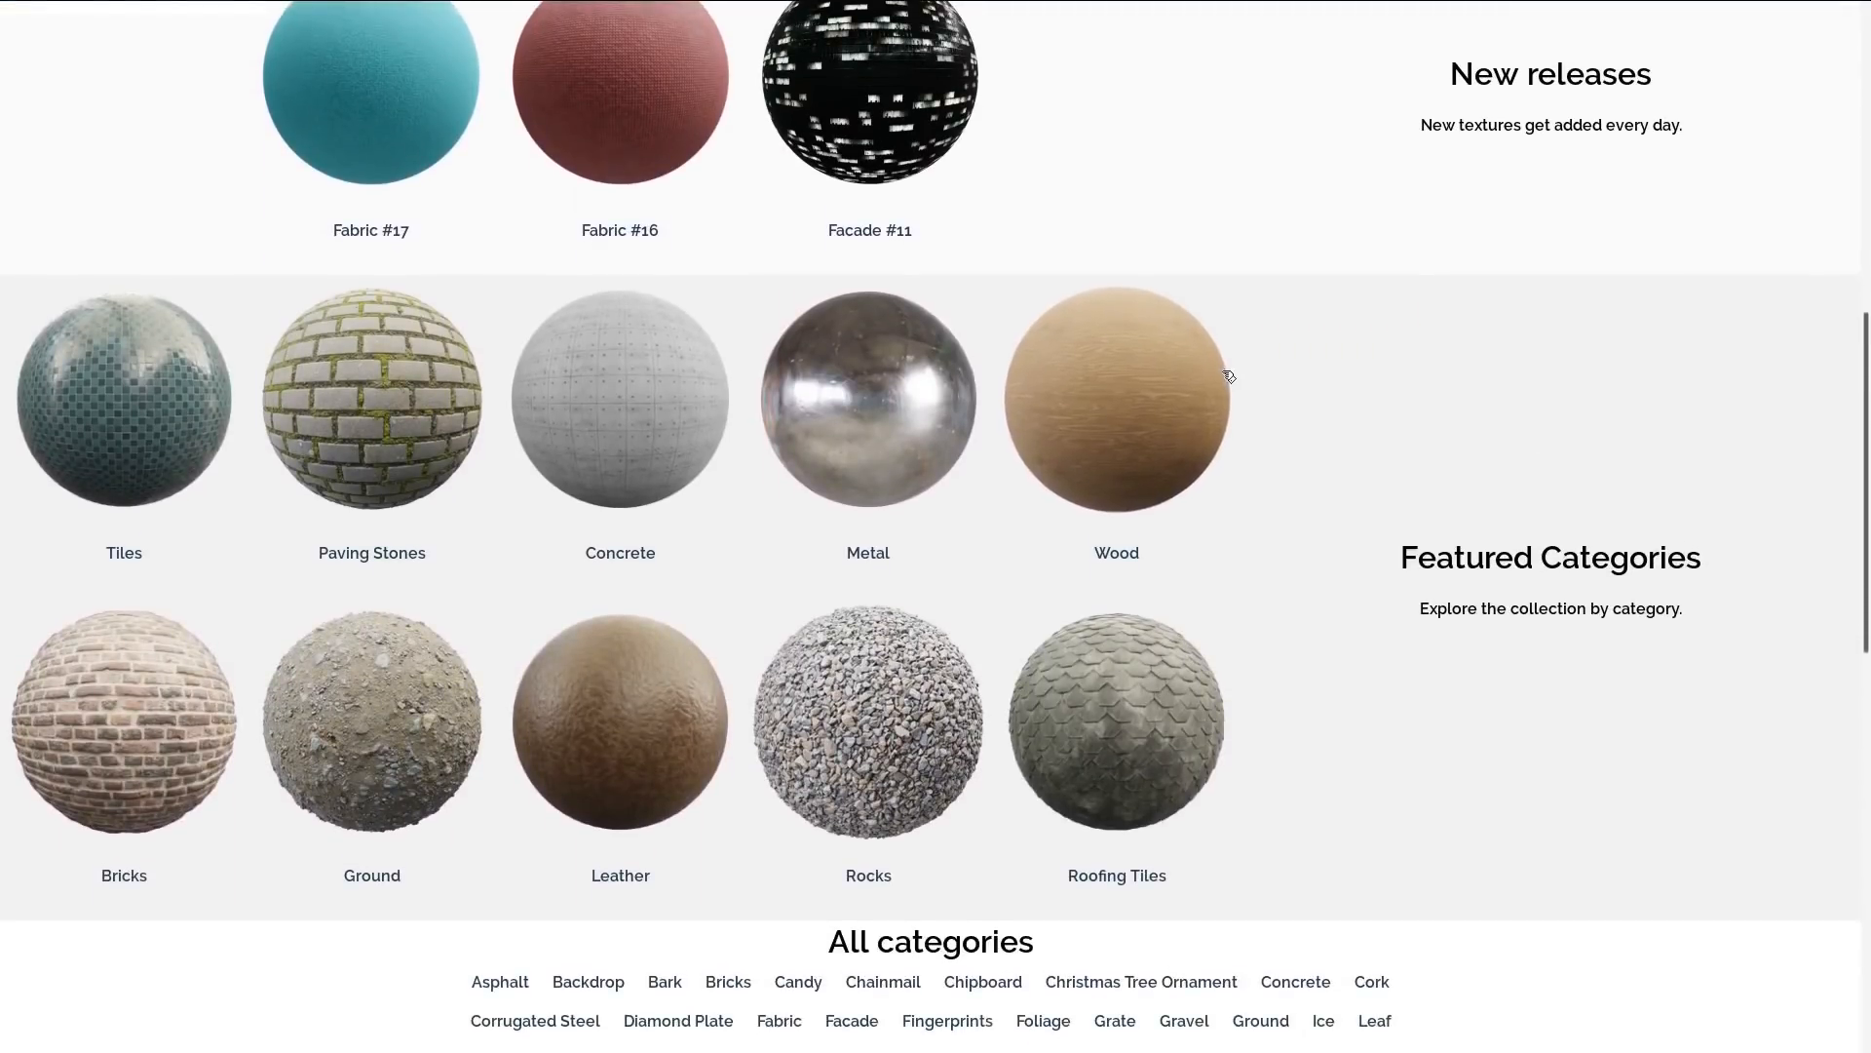
left_click(1176, 407)
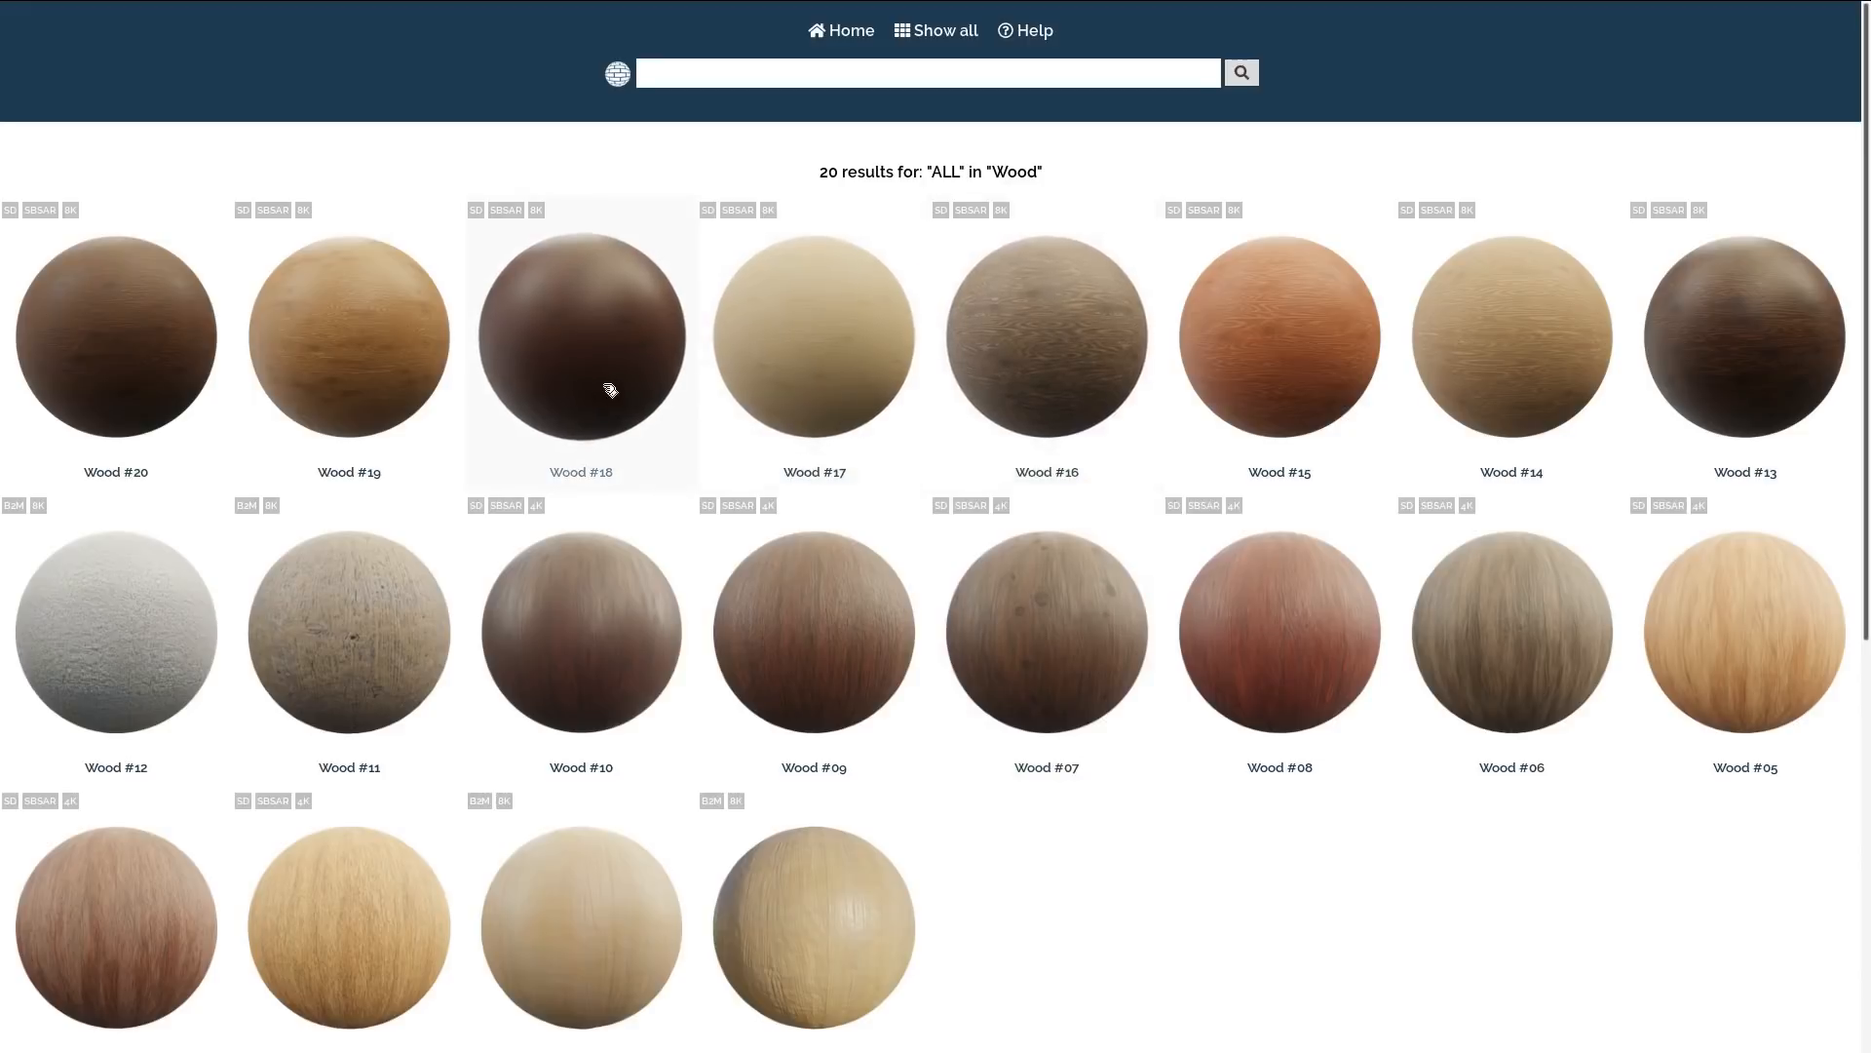
left_click(1053, 353)
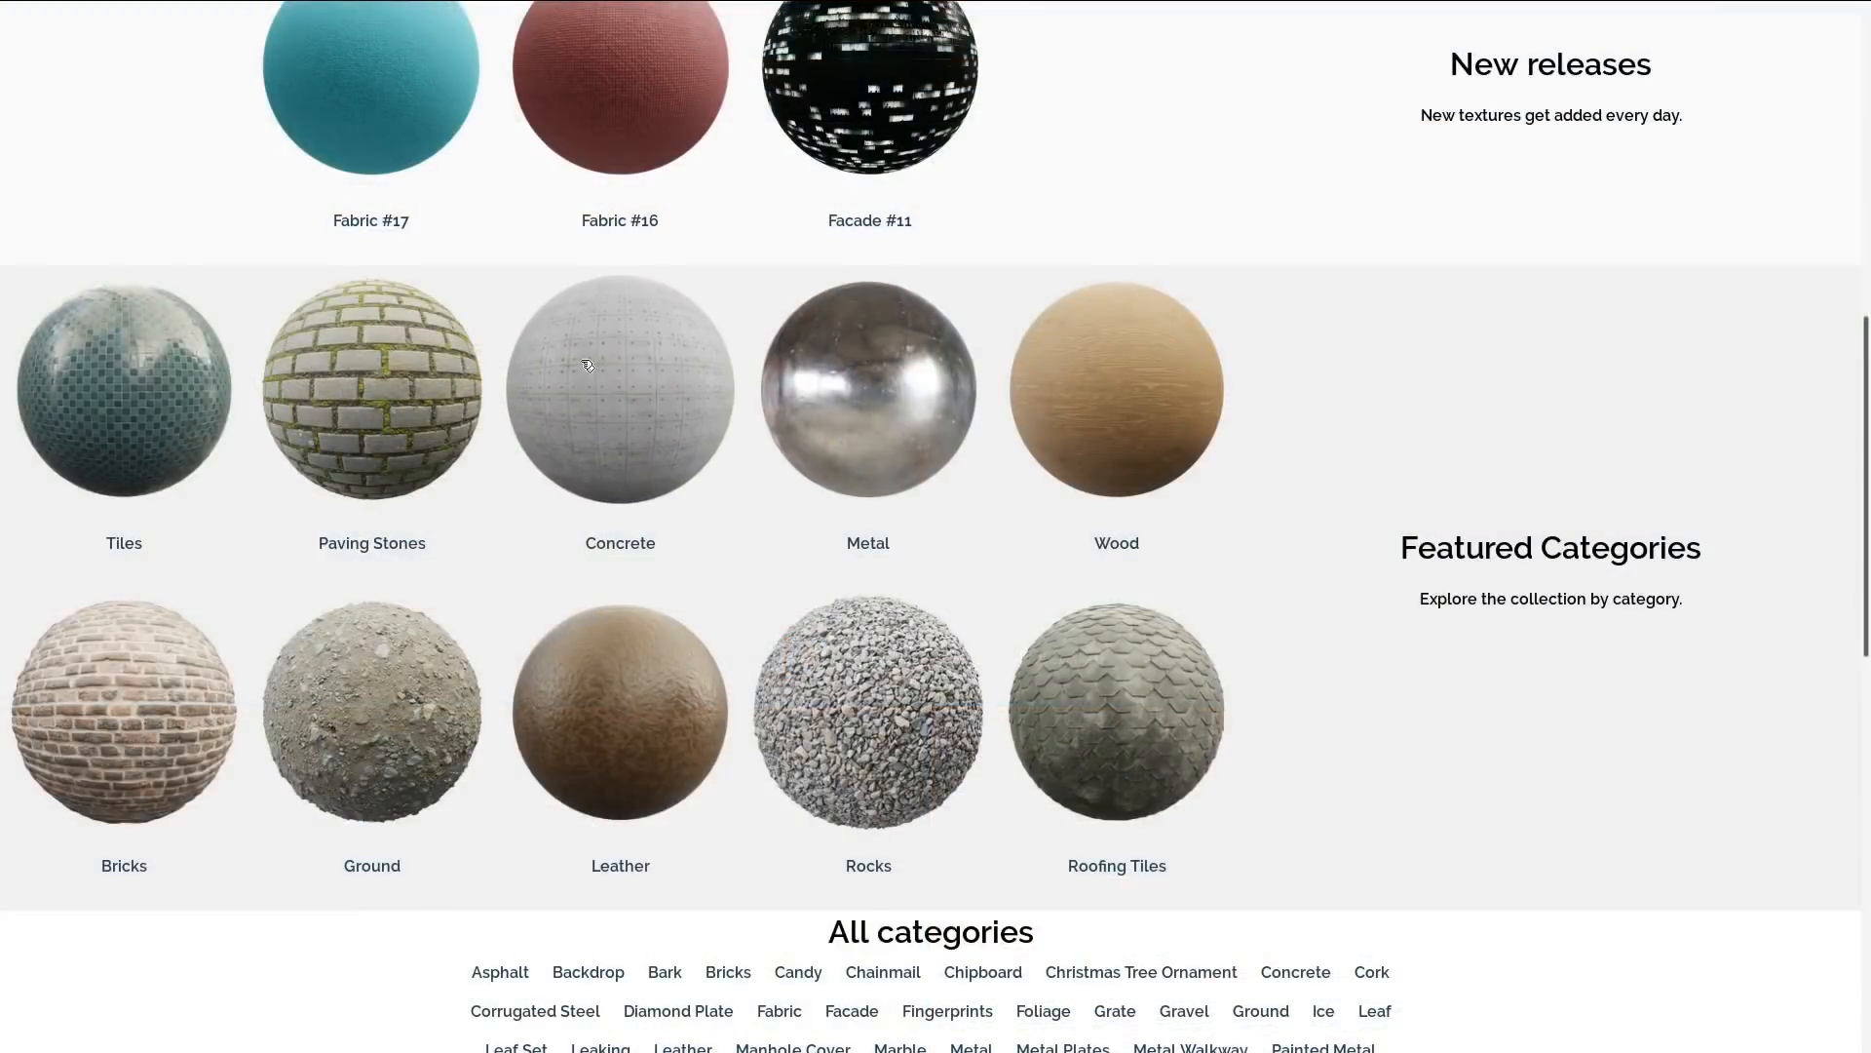
Step: Download the 2K version of the Concrete #06 texture from the Concrete category and save the zip file
left_click(706, 502)
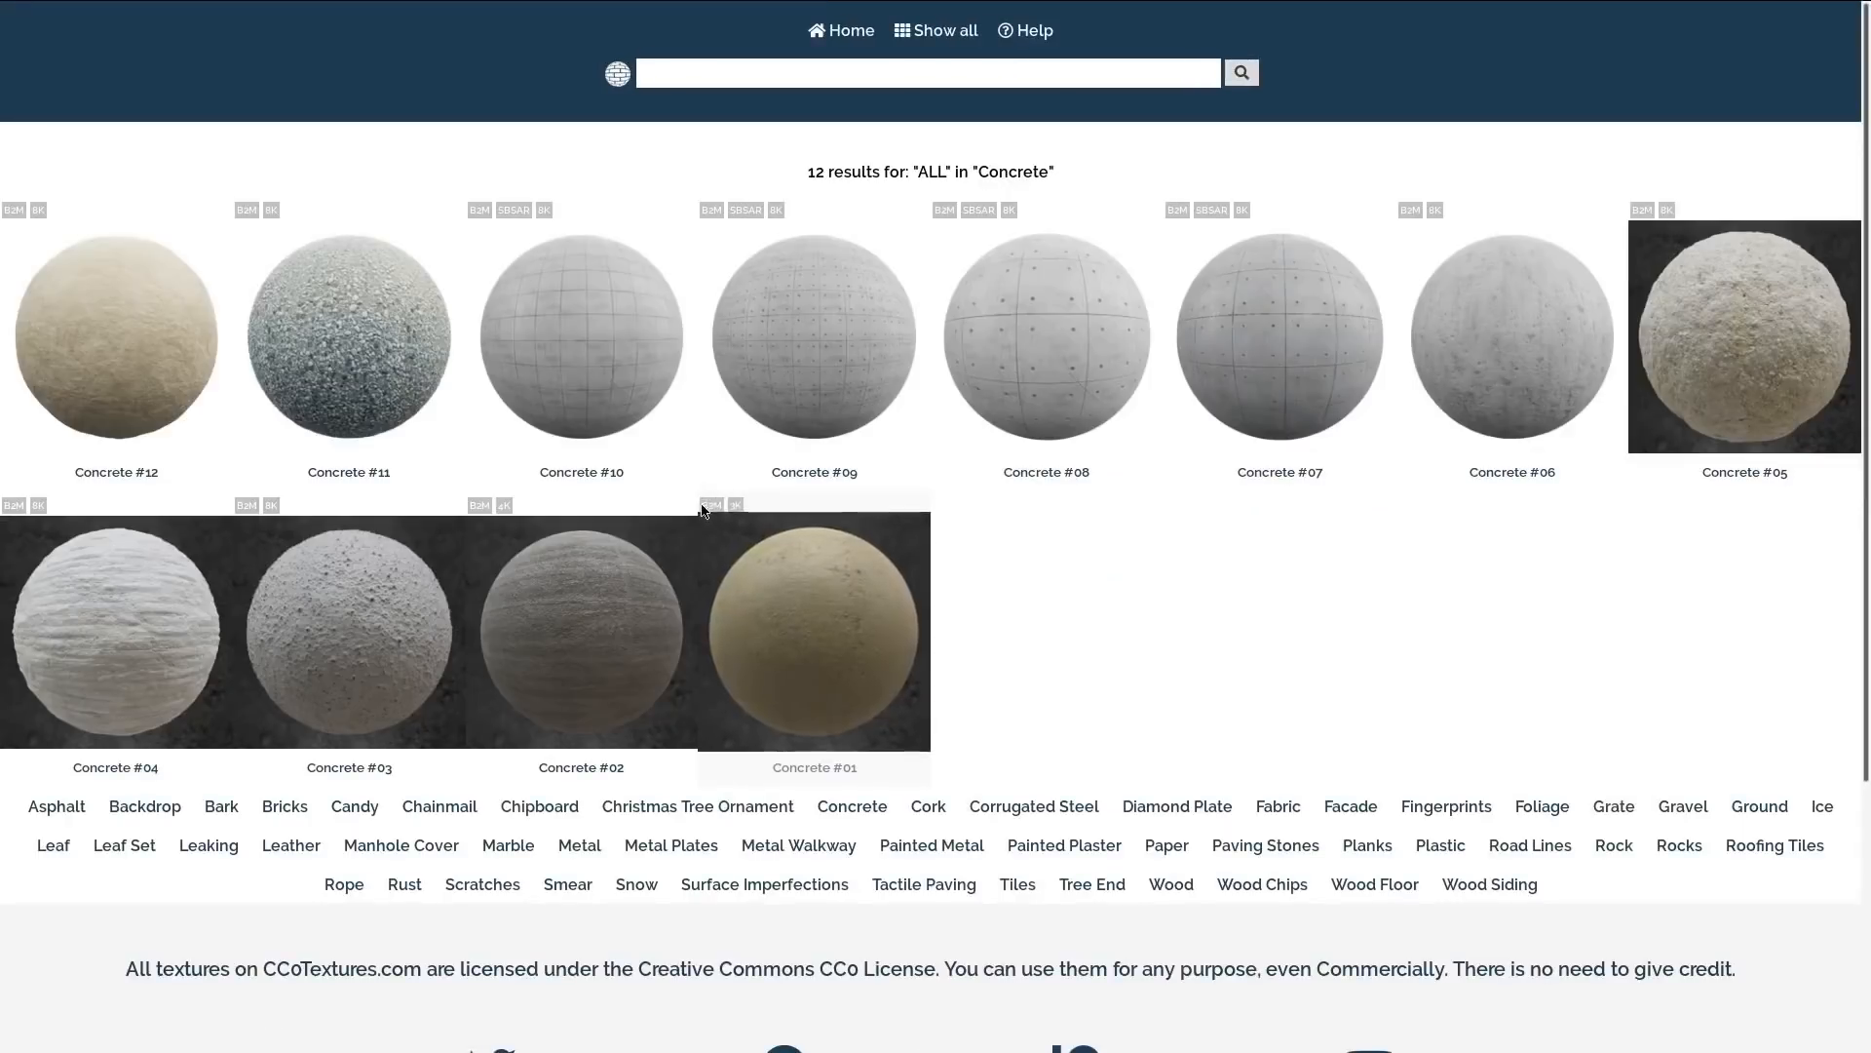
left_click(1506, 339)
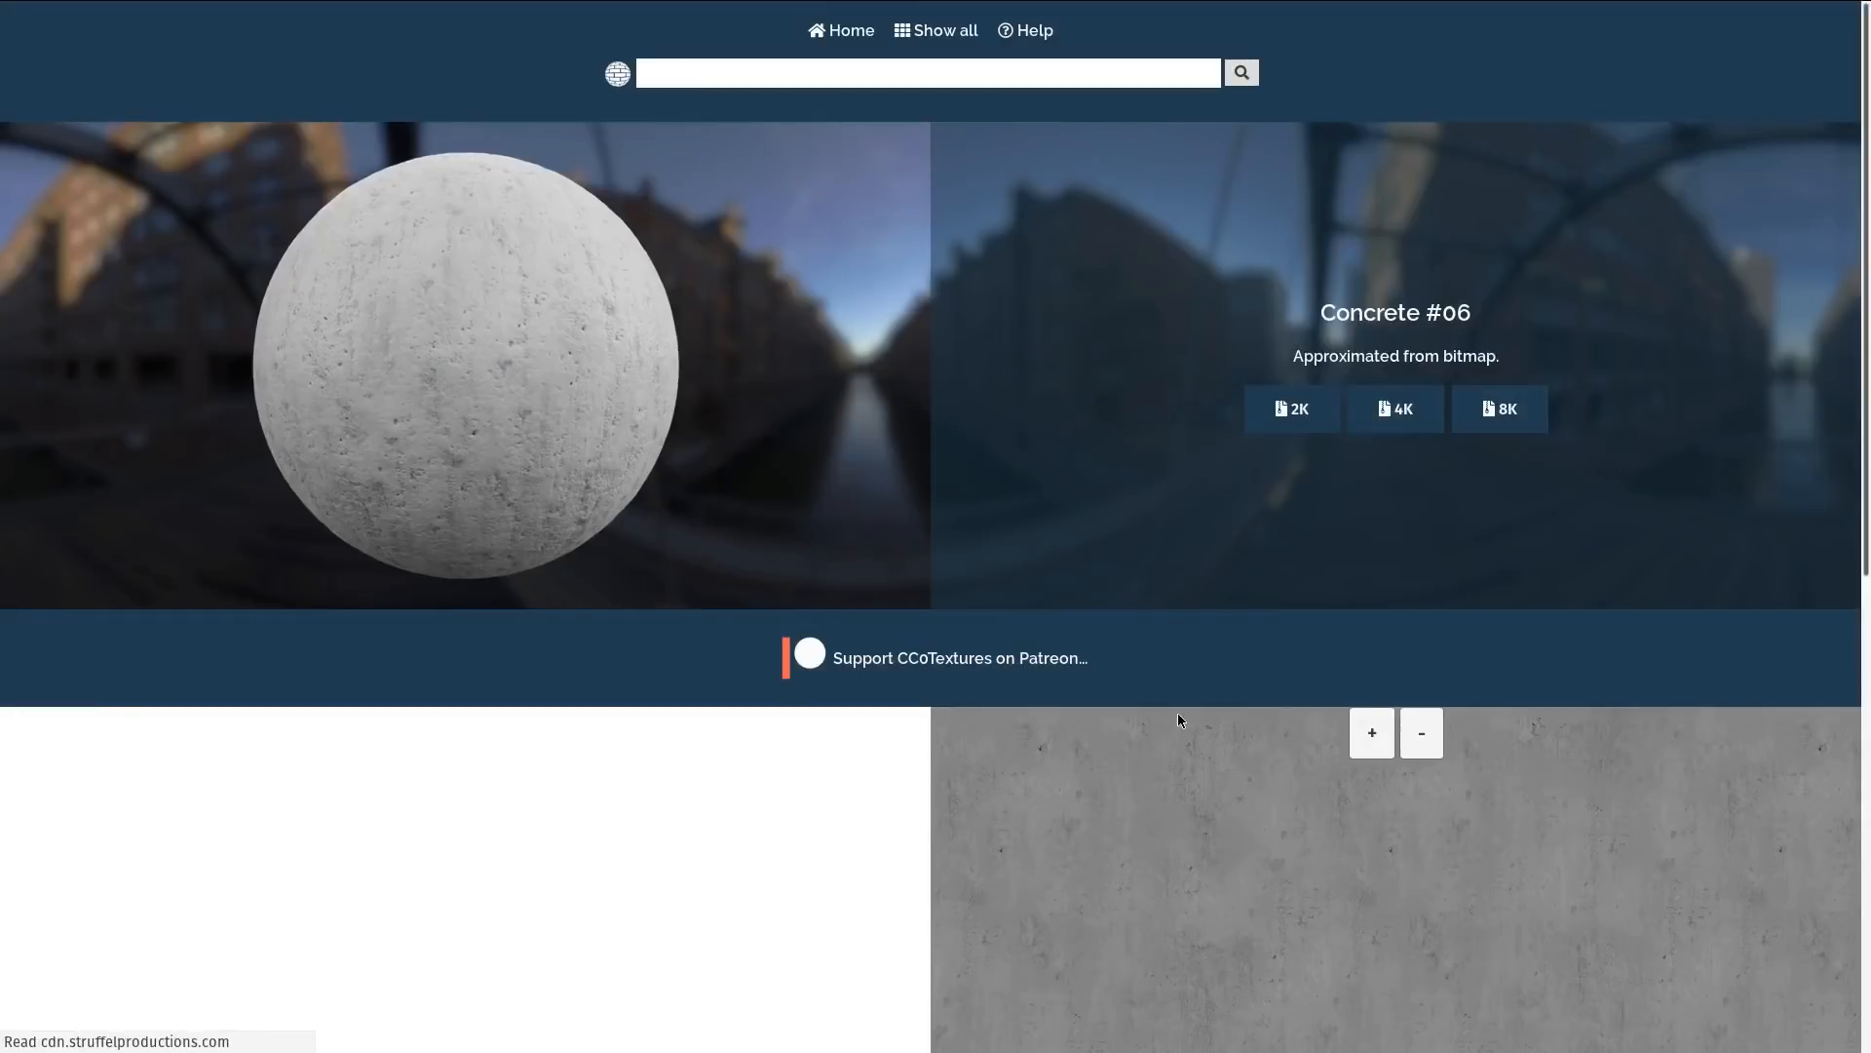
left_click(1294, 409)
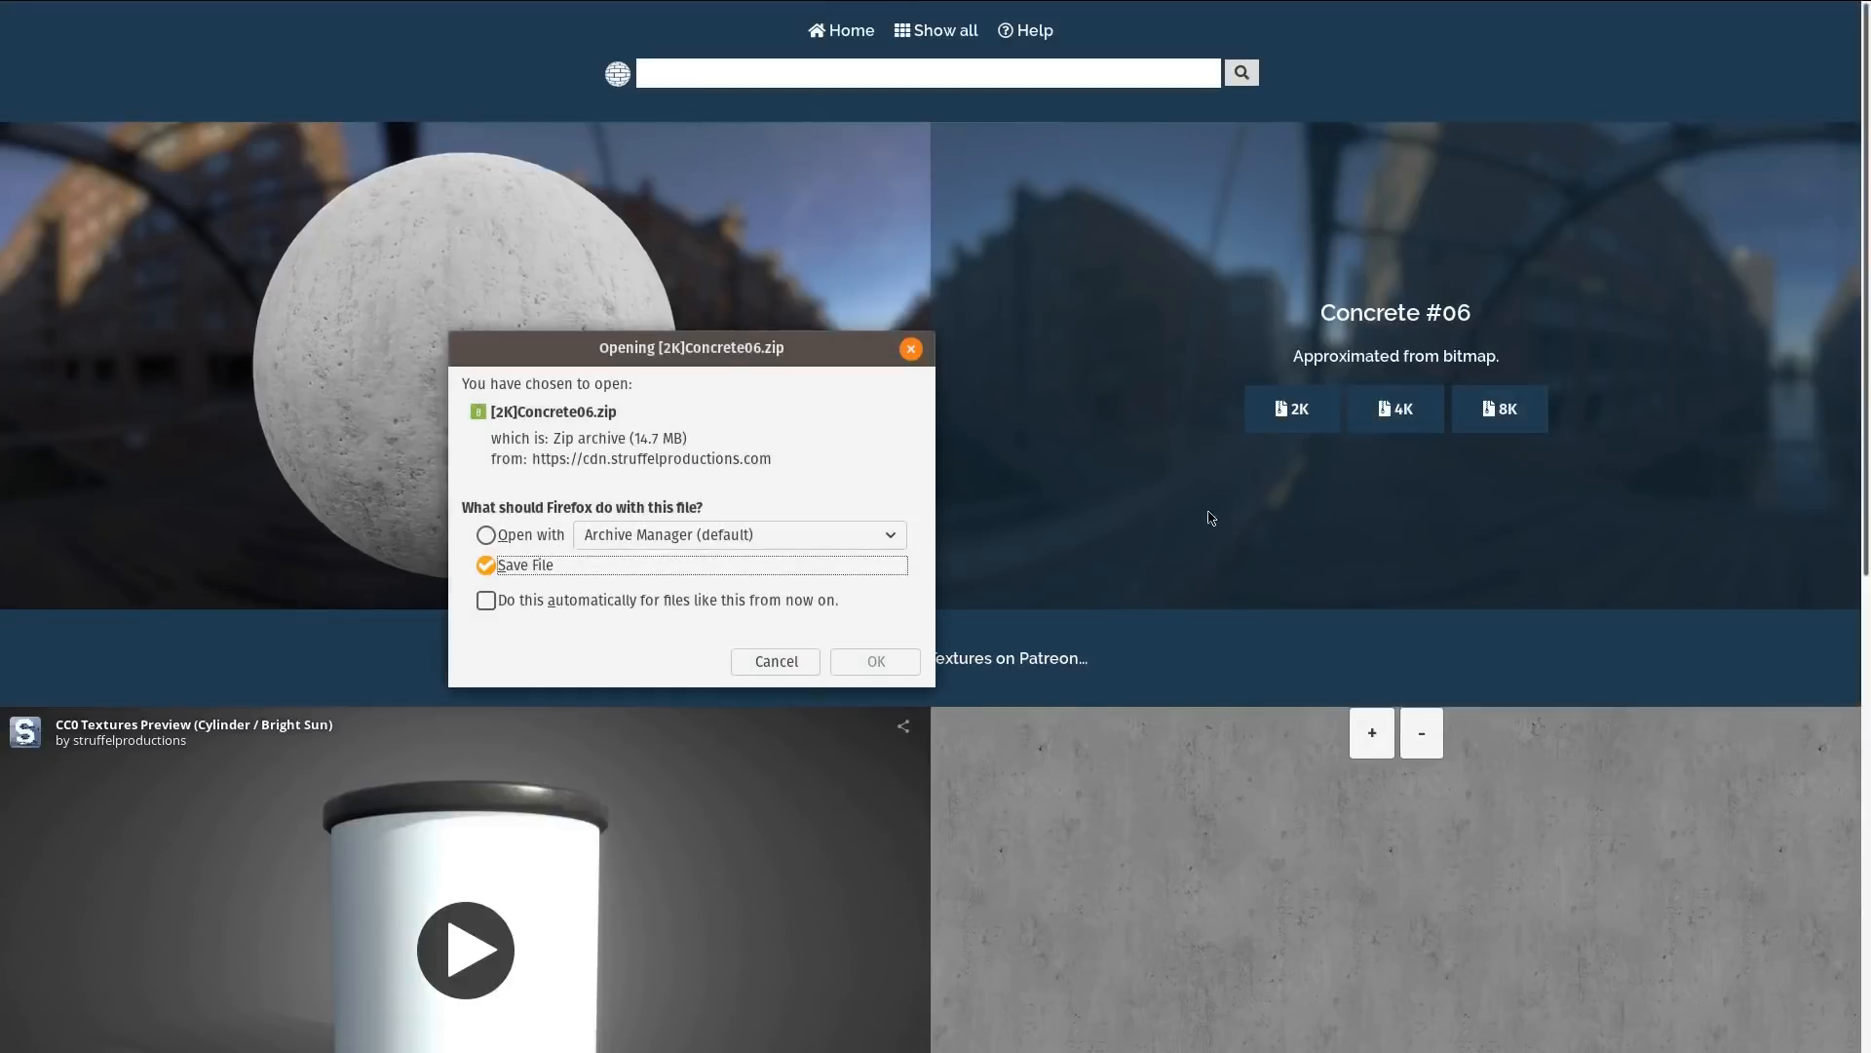
left_click(876, 662)
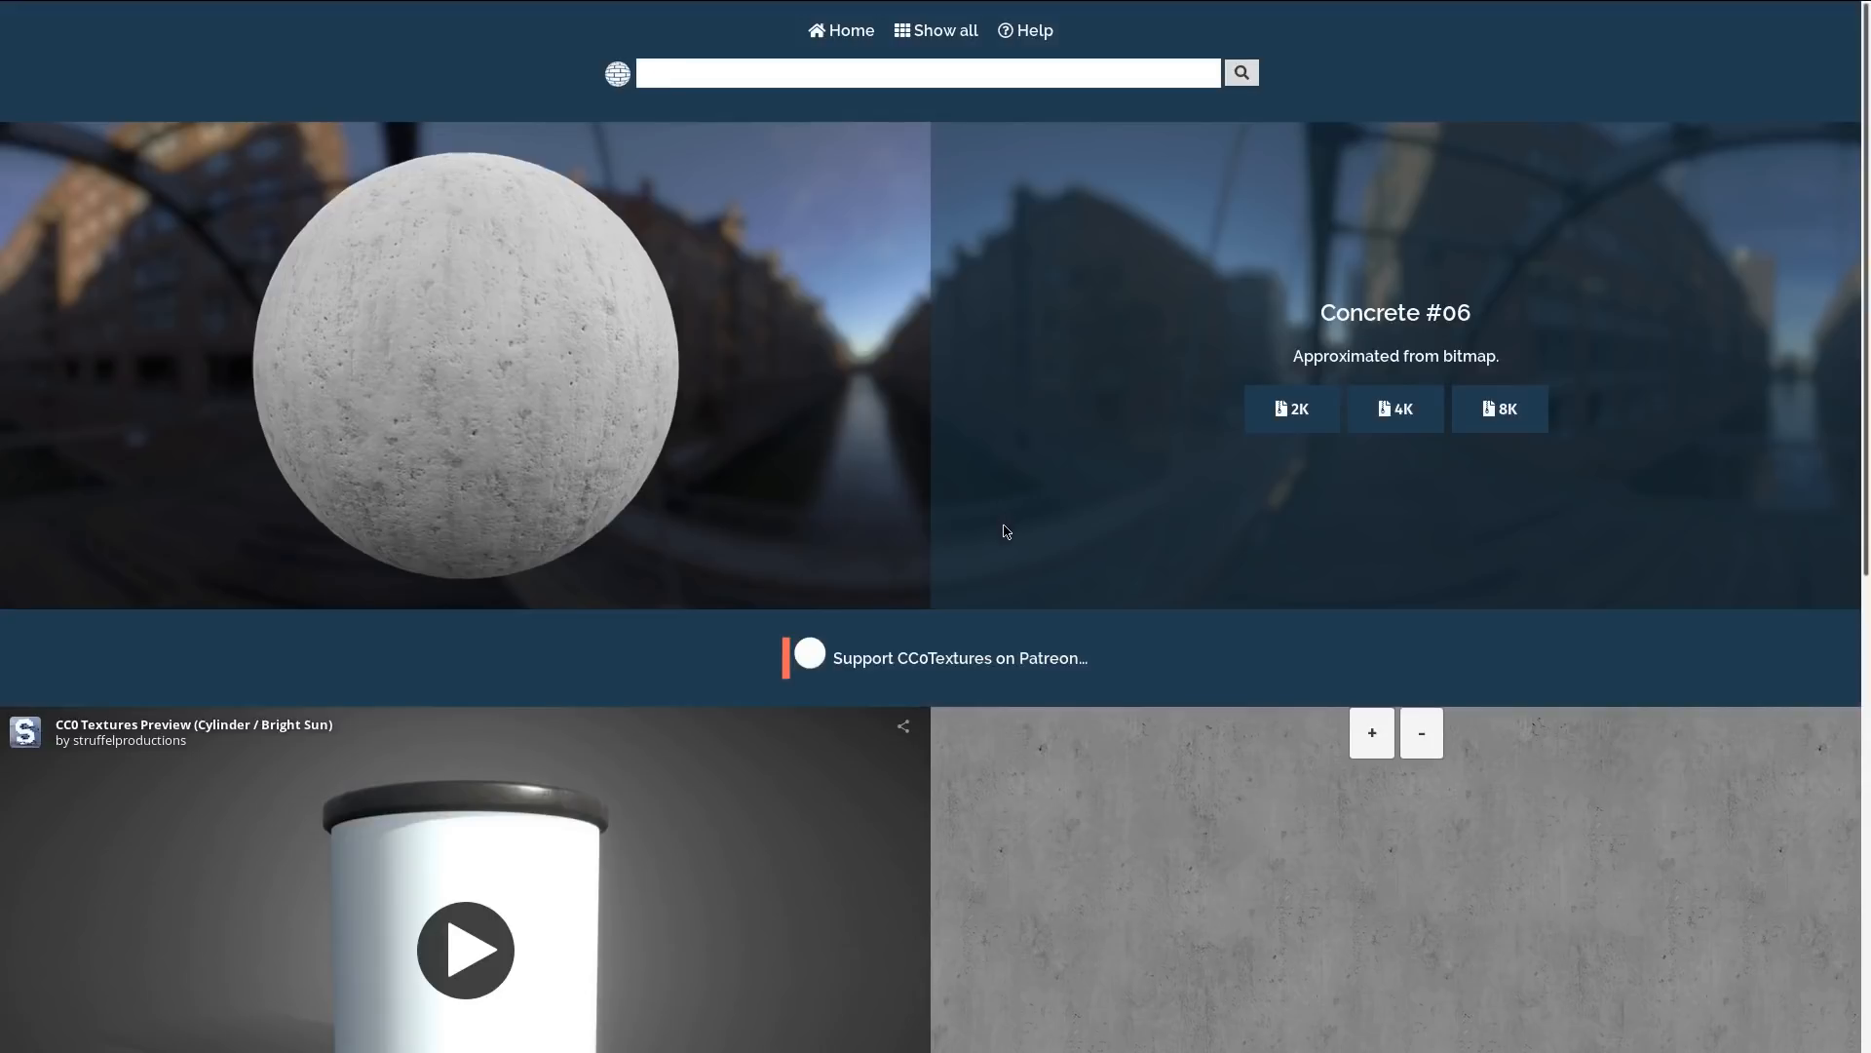
Step: Switch to the file manager, extract [2K]Concrete06.zip in the Downloads folder and select Concrete06_col.jpg in the extracted folder
key("alt+Tab")
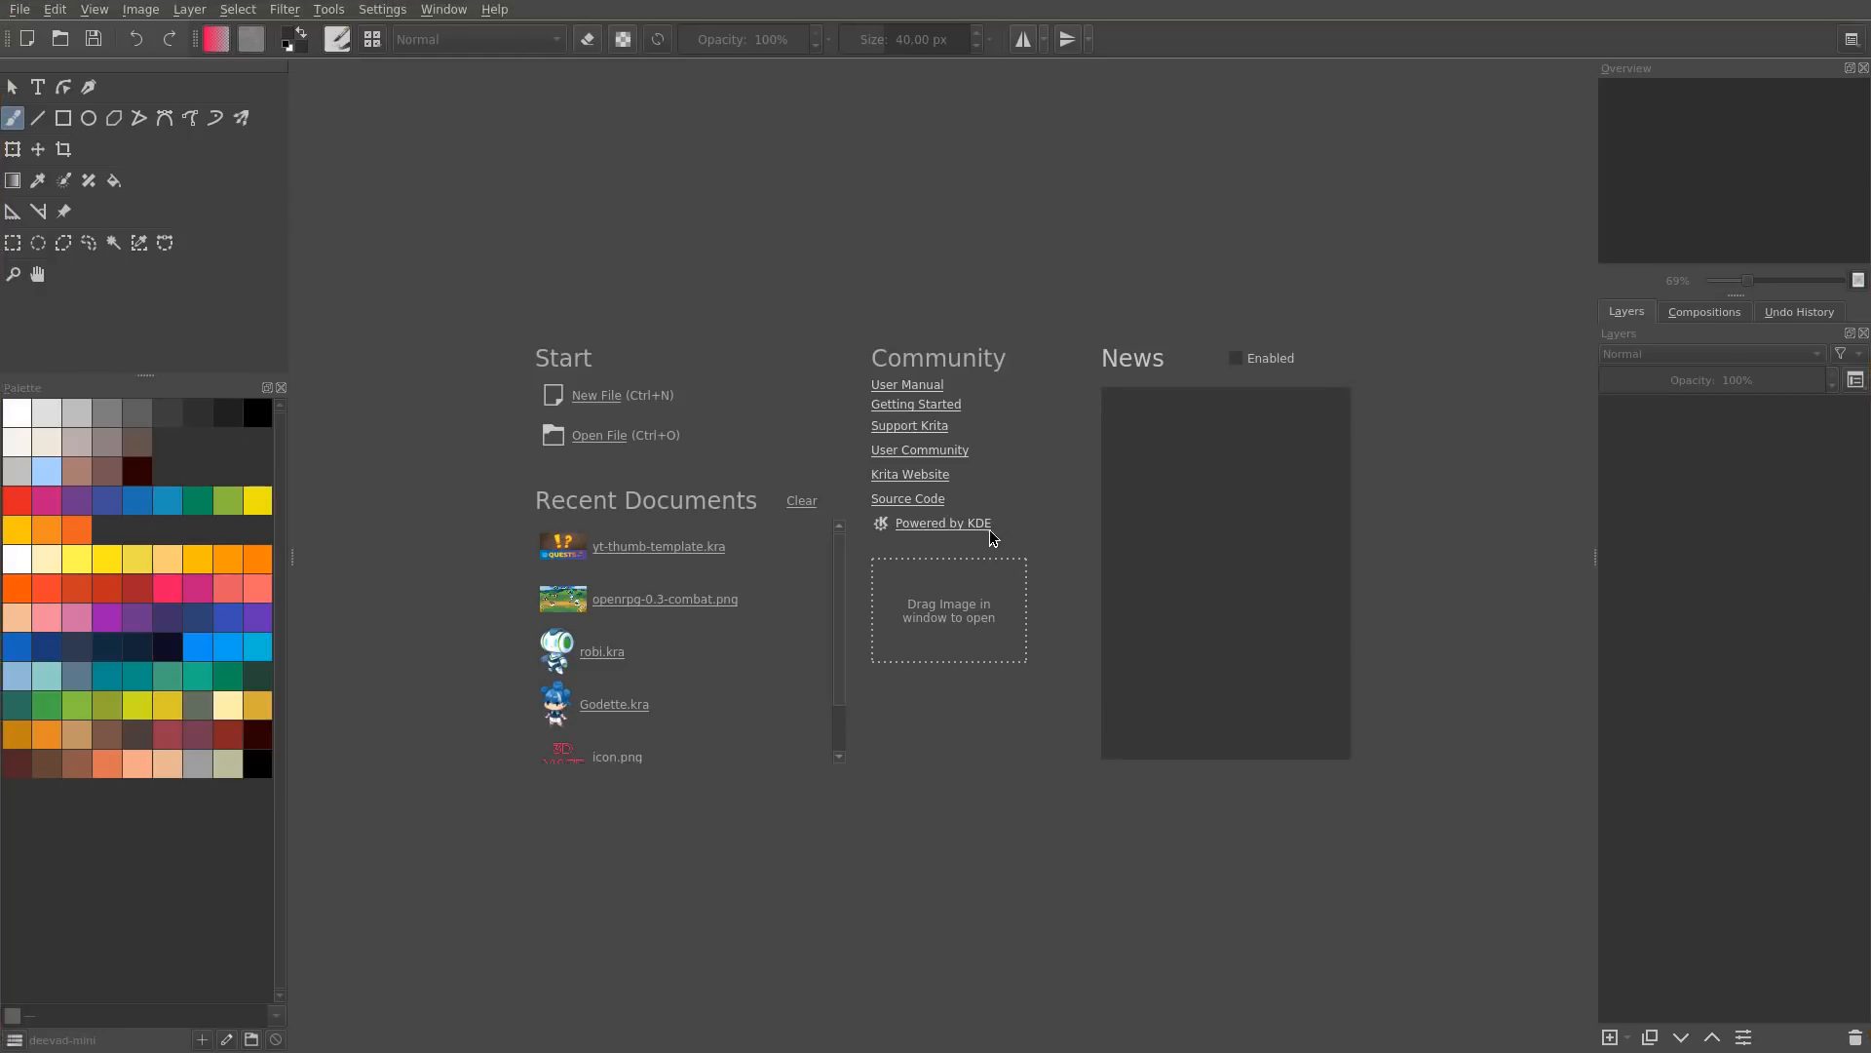
key("super+e")
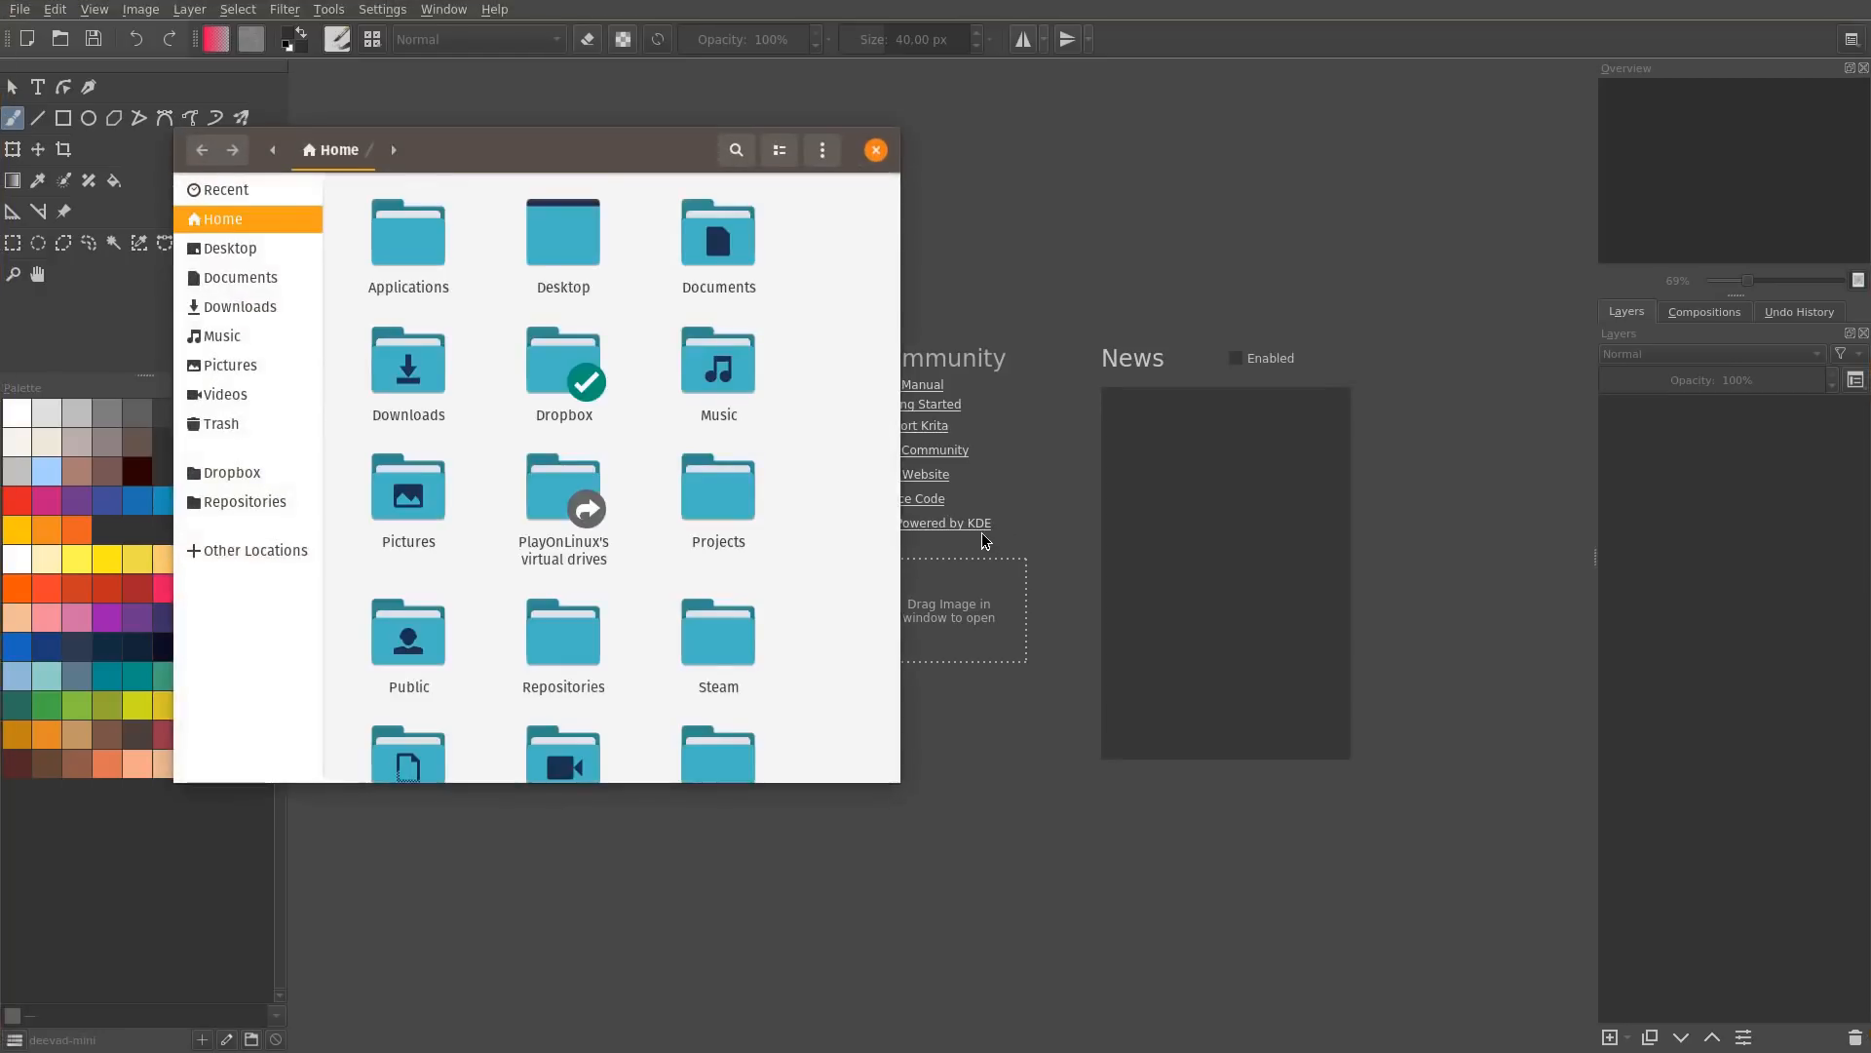
double_click(408, 370)
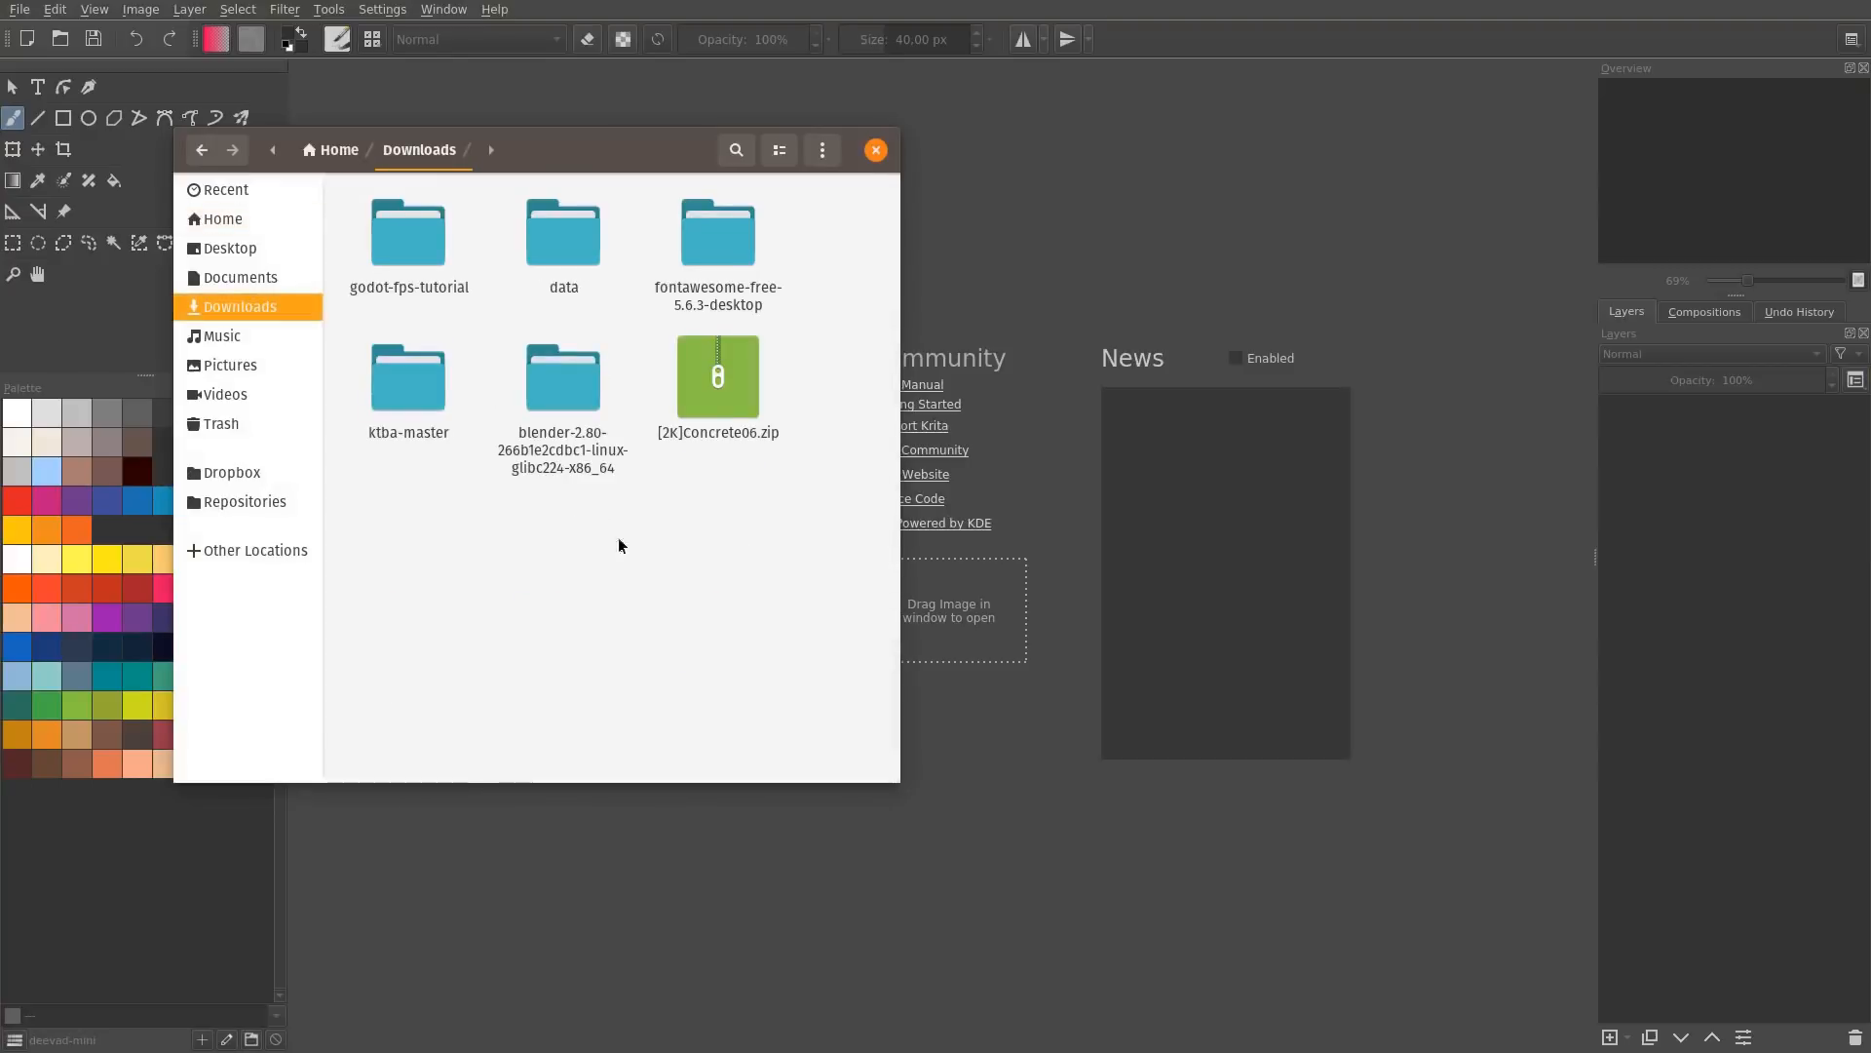
right_click(723, 380)
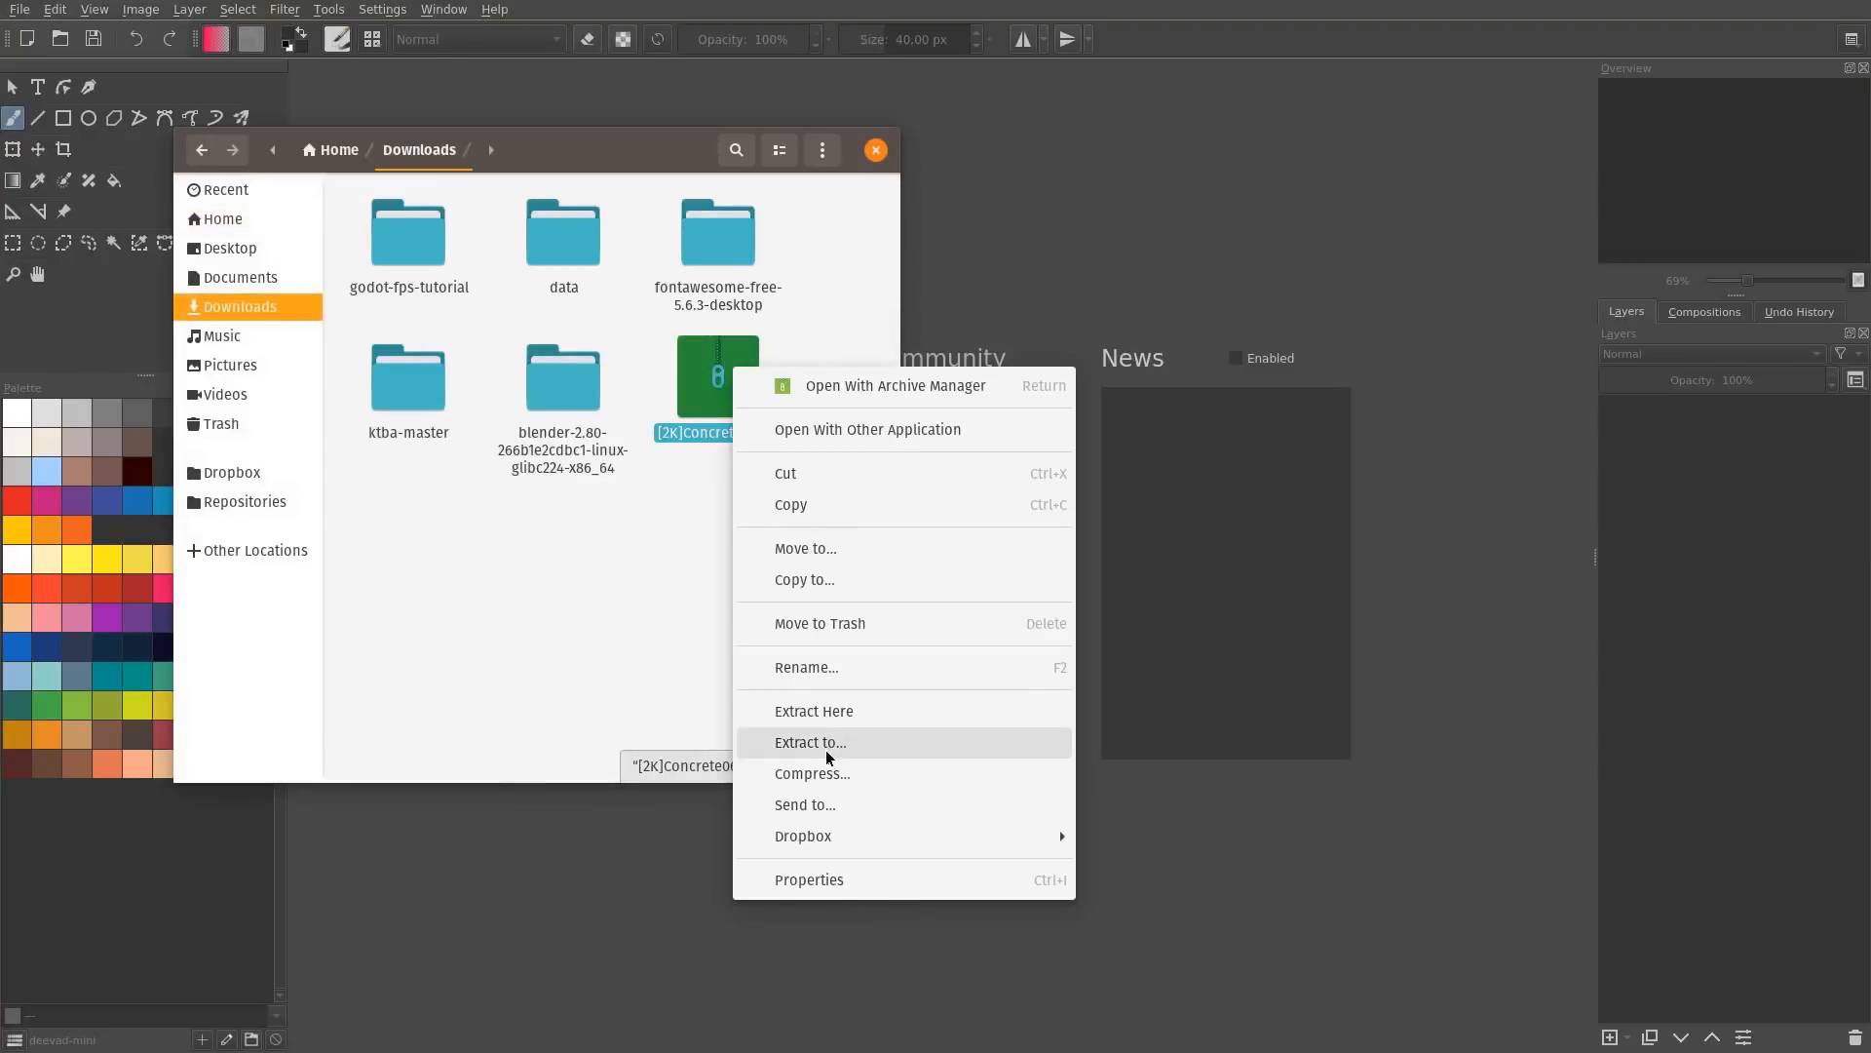
left_click(844, 710)
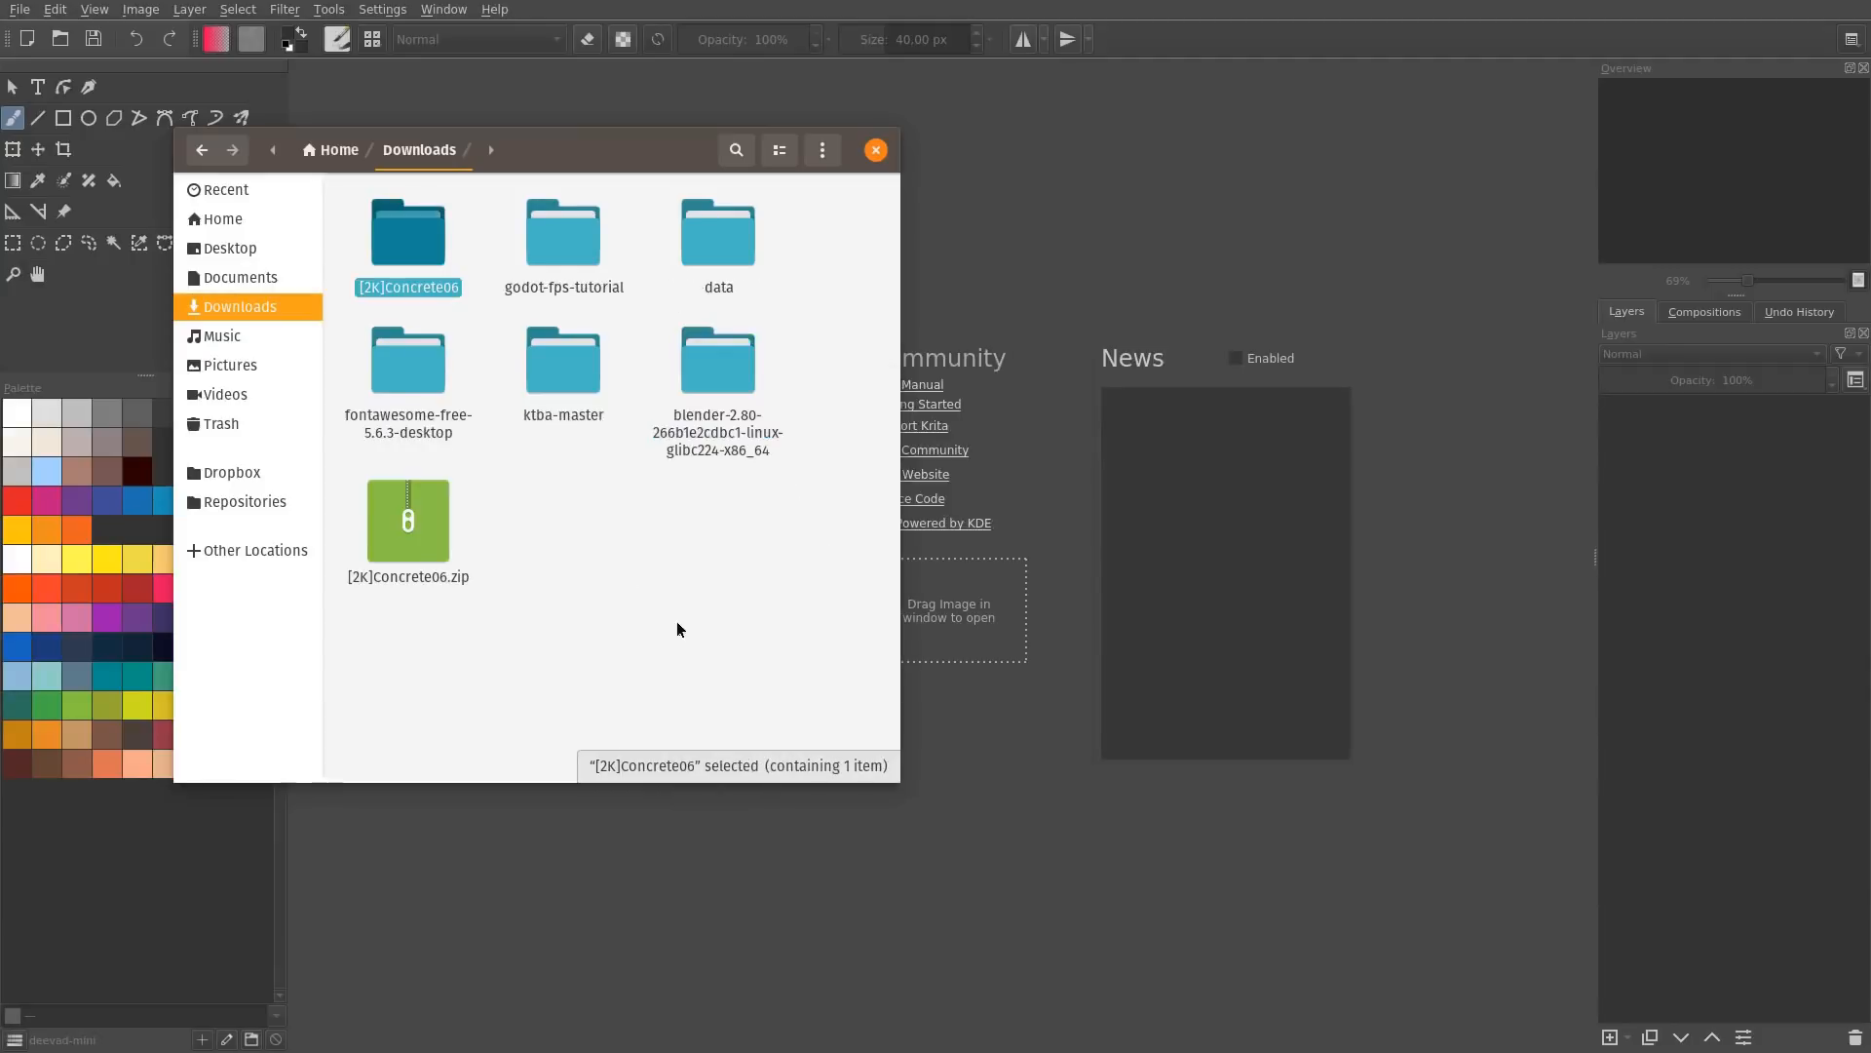
double_click(417, 243)
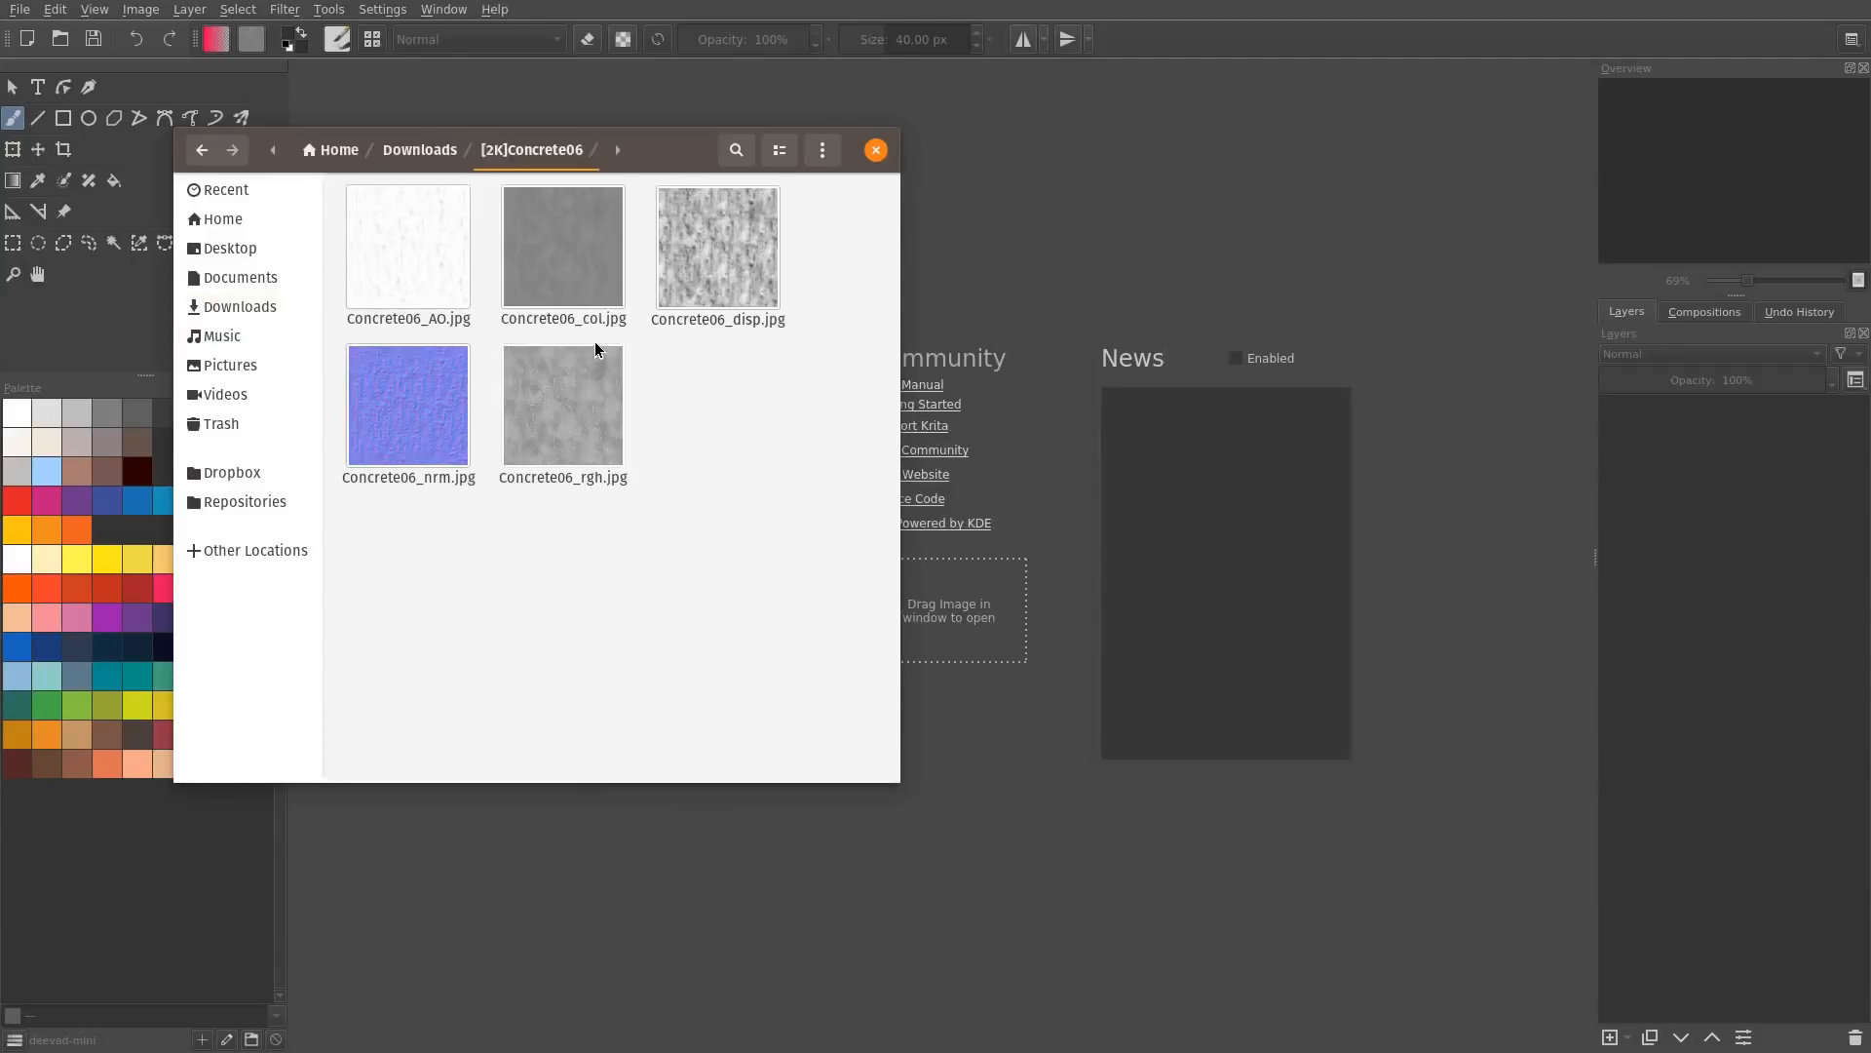
left_click(566, 251)
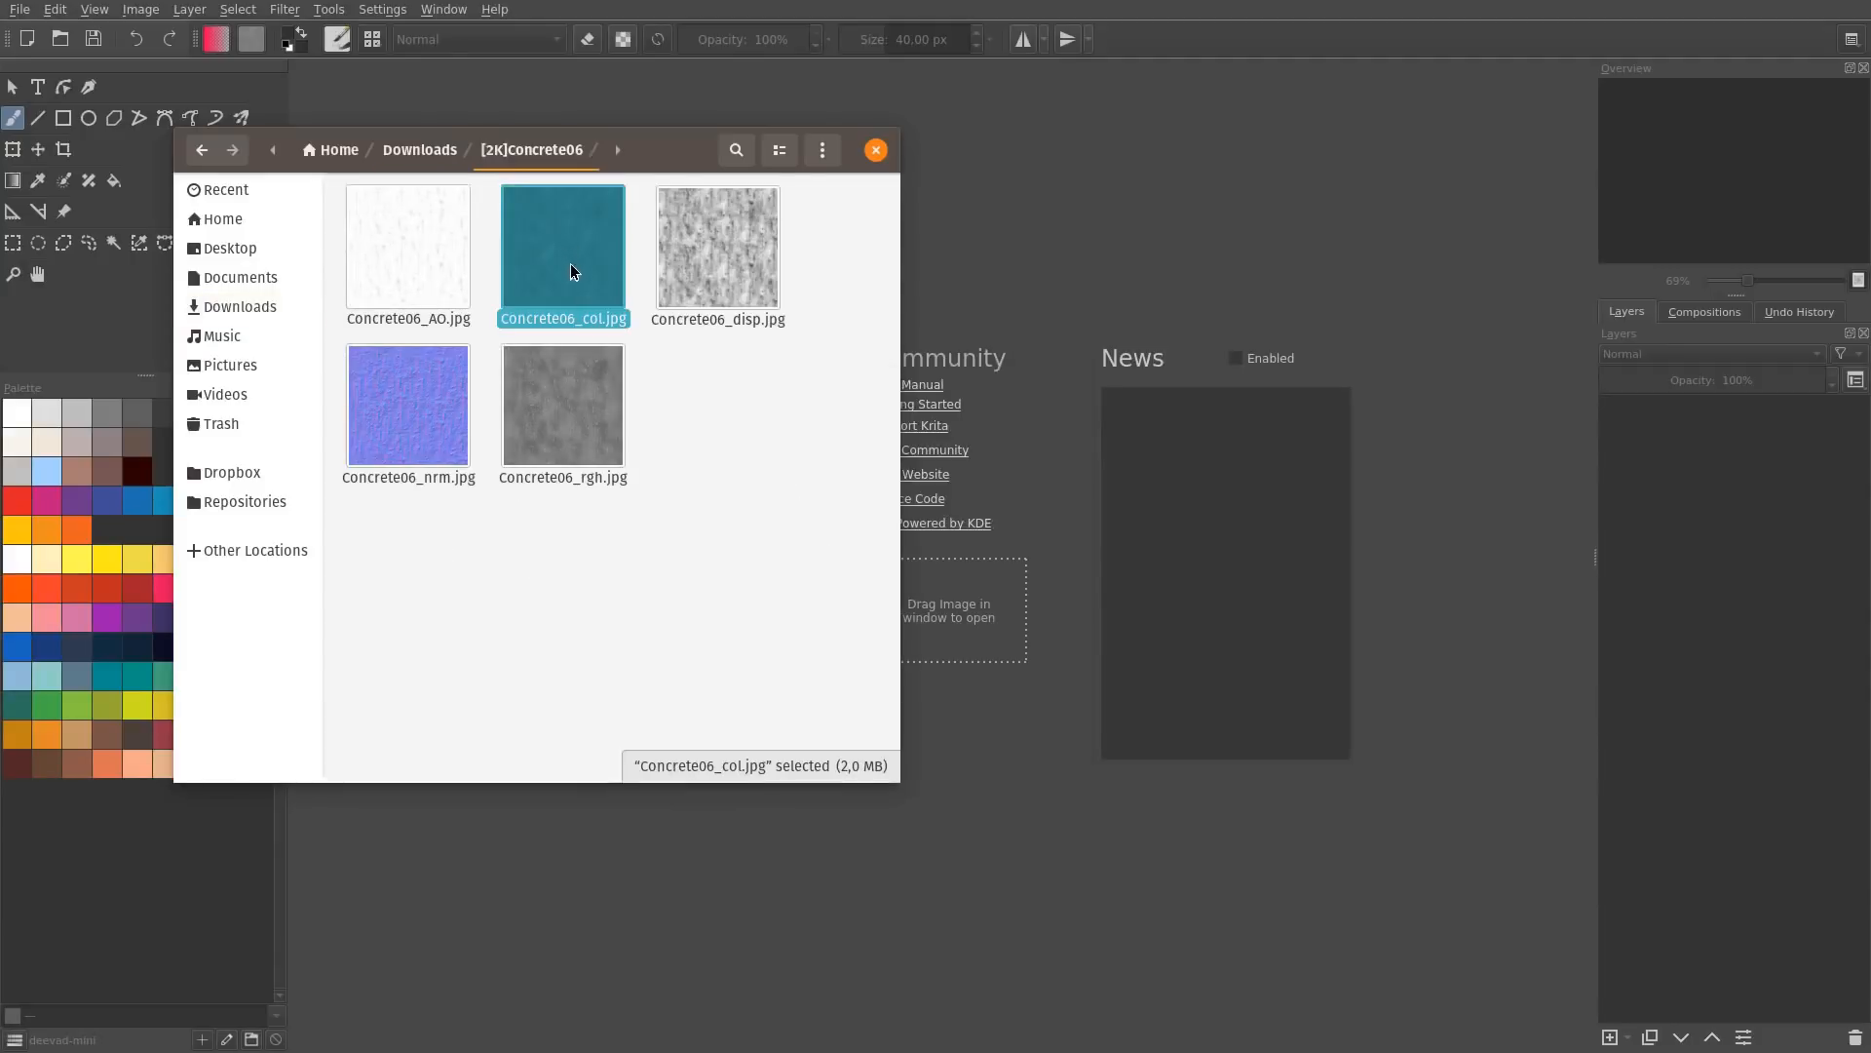
Step: Switch to Krita and create a new custom document of 1920 by 1080 pixels
left_click(990, 234)
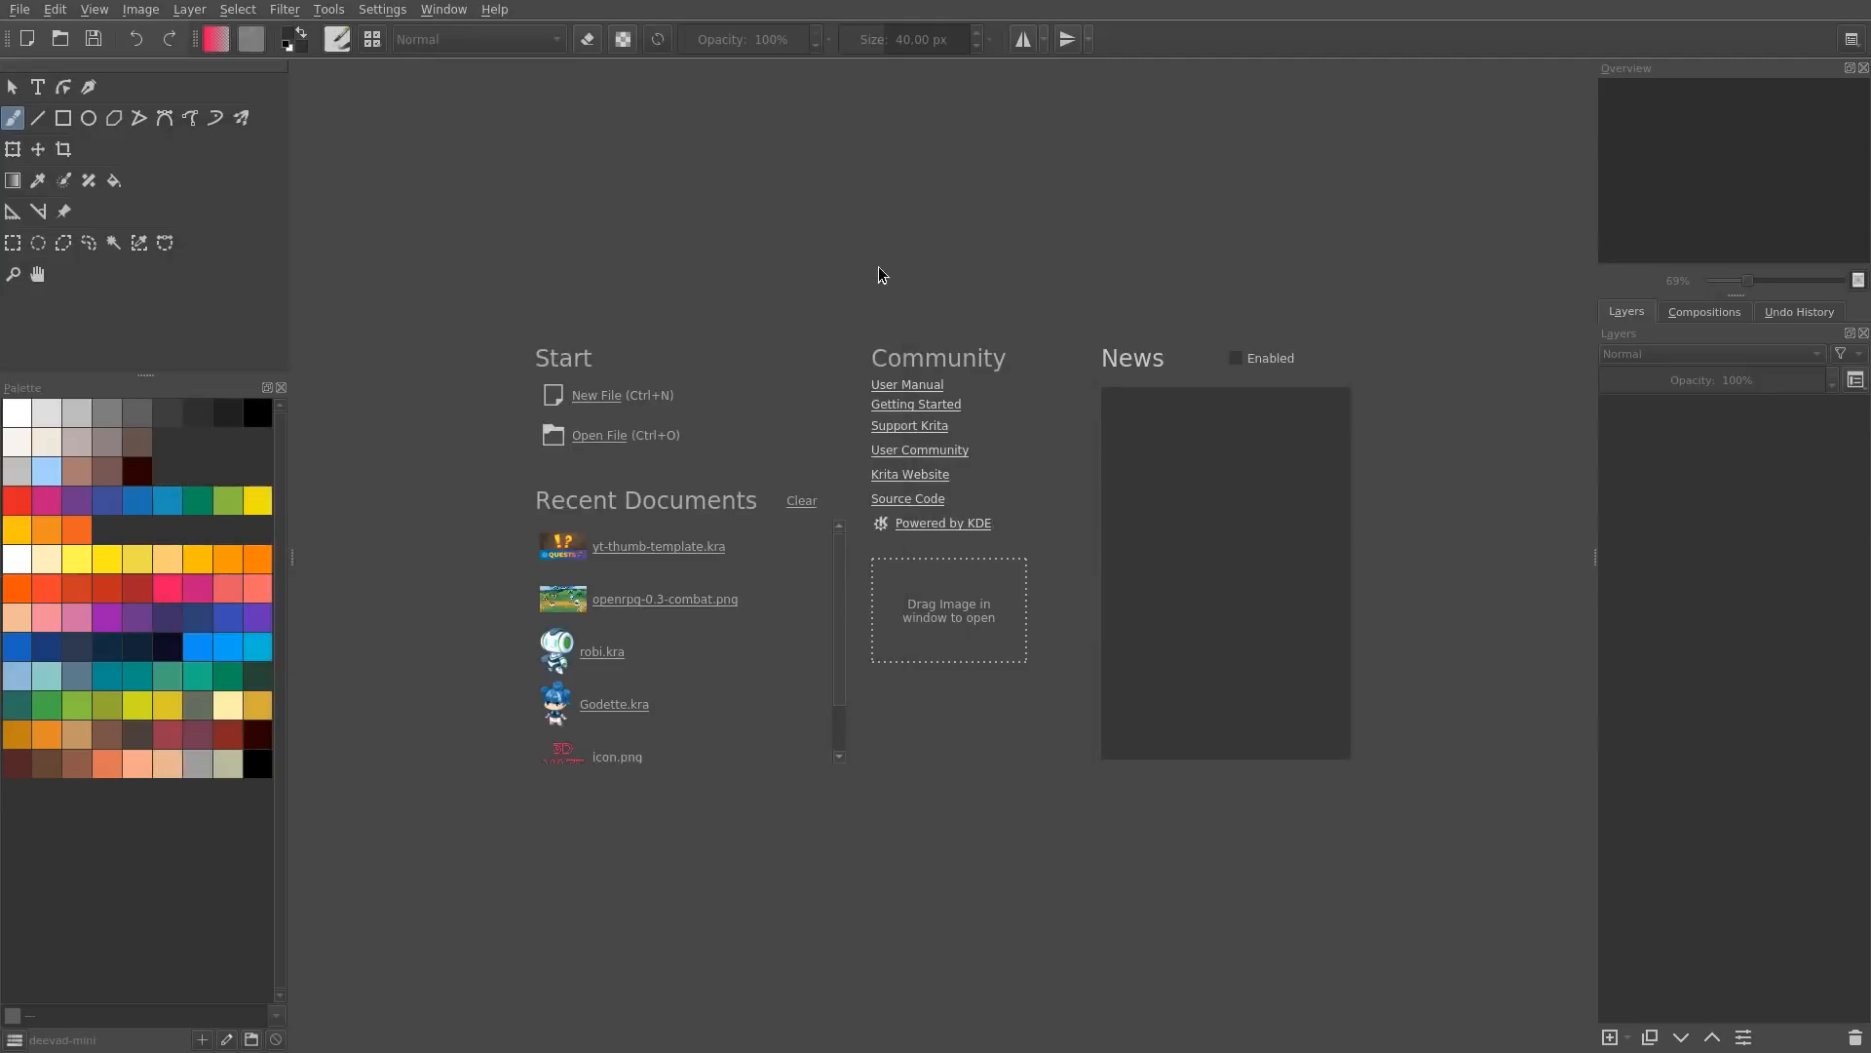
left_click(603, 400)
left_click(867, 430)
key("Tab")
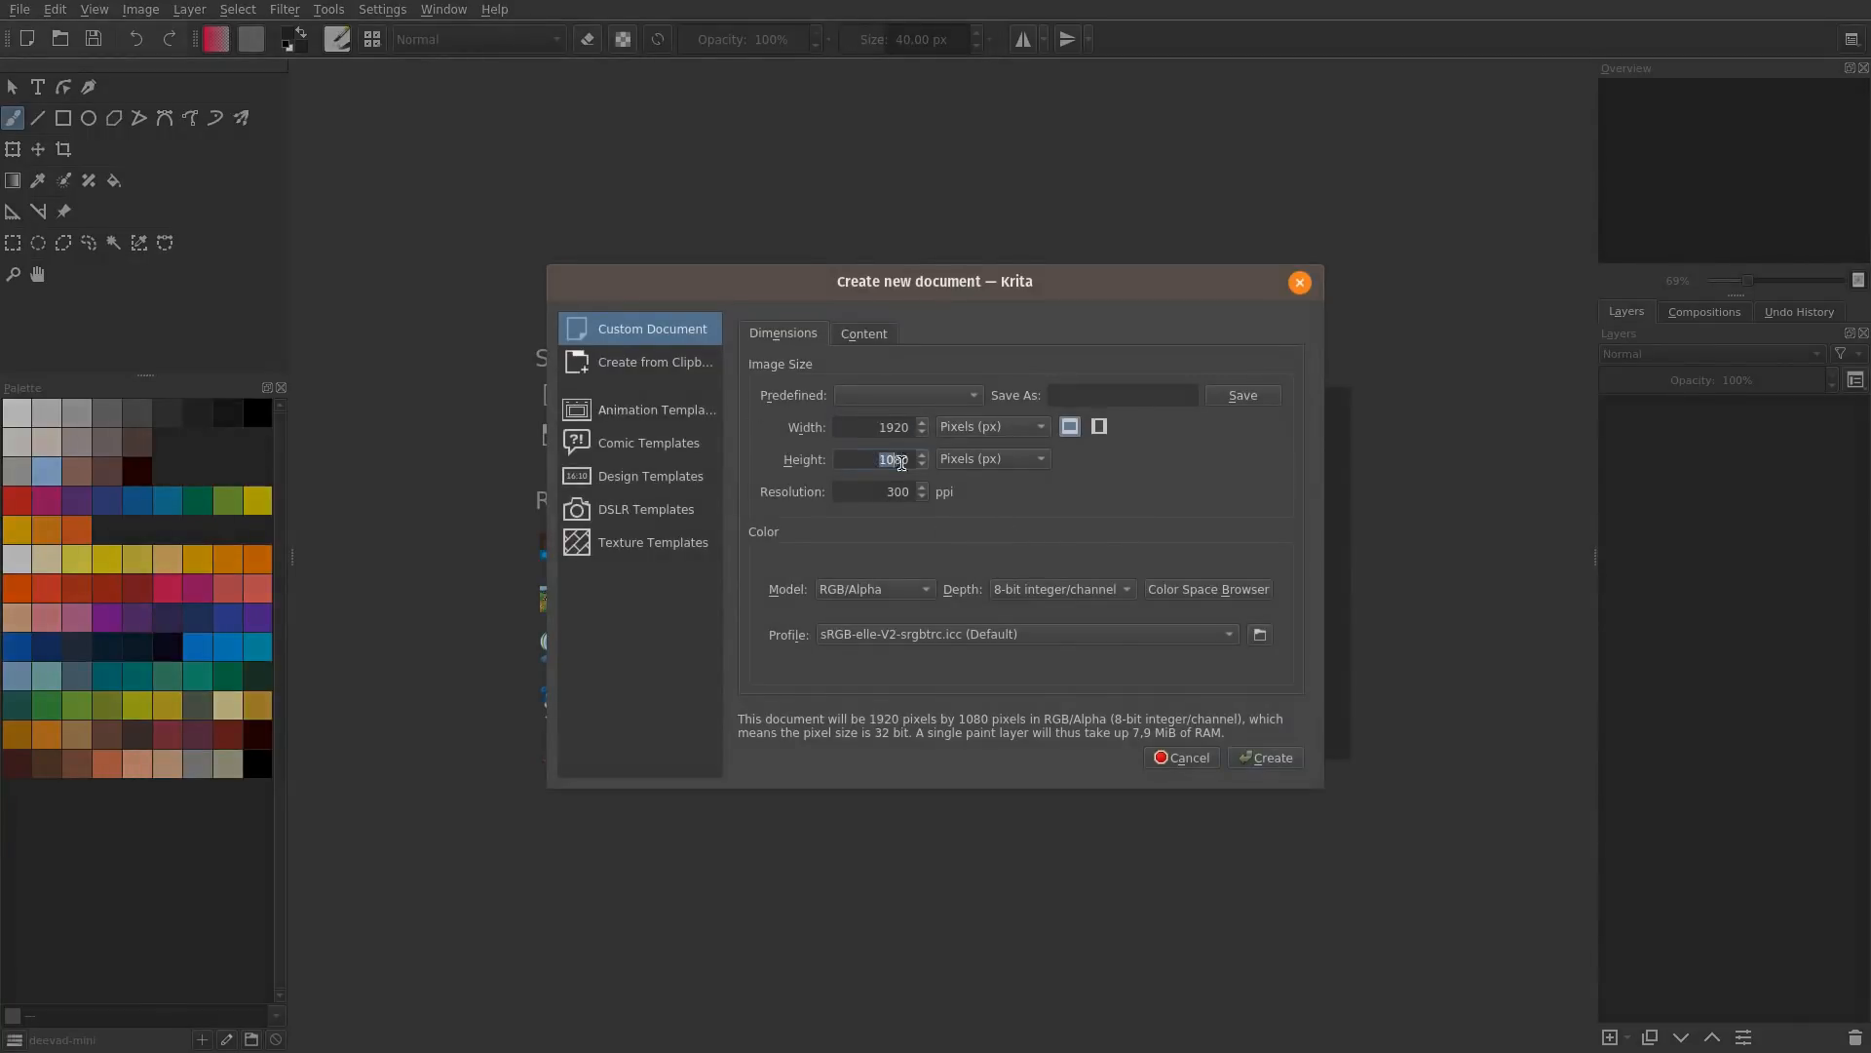
left_click(1280, 766)
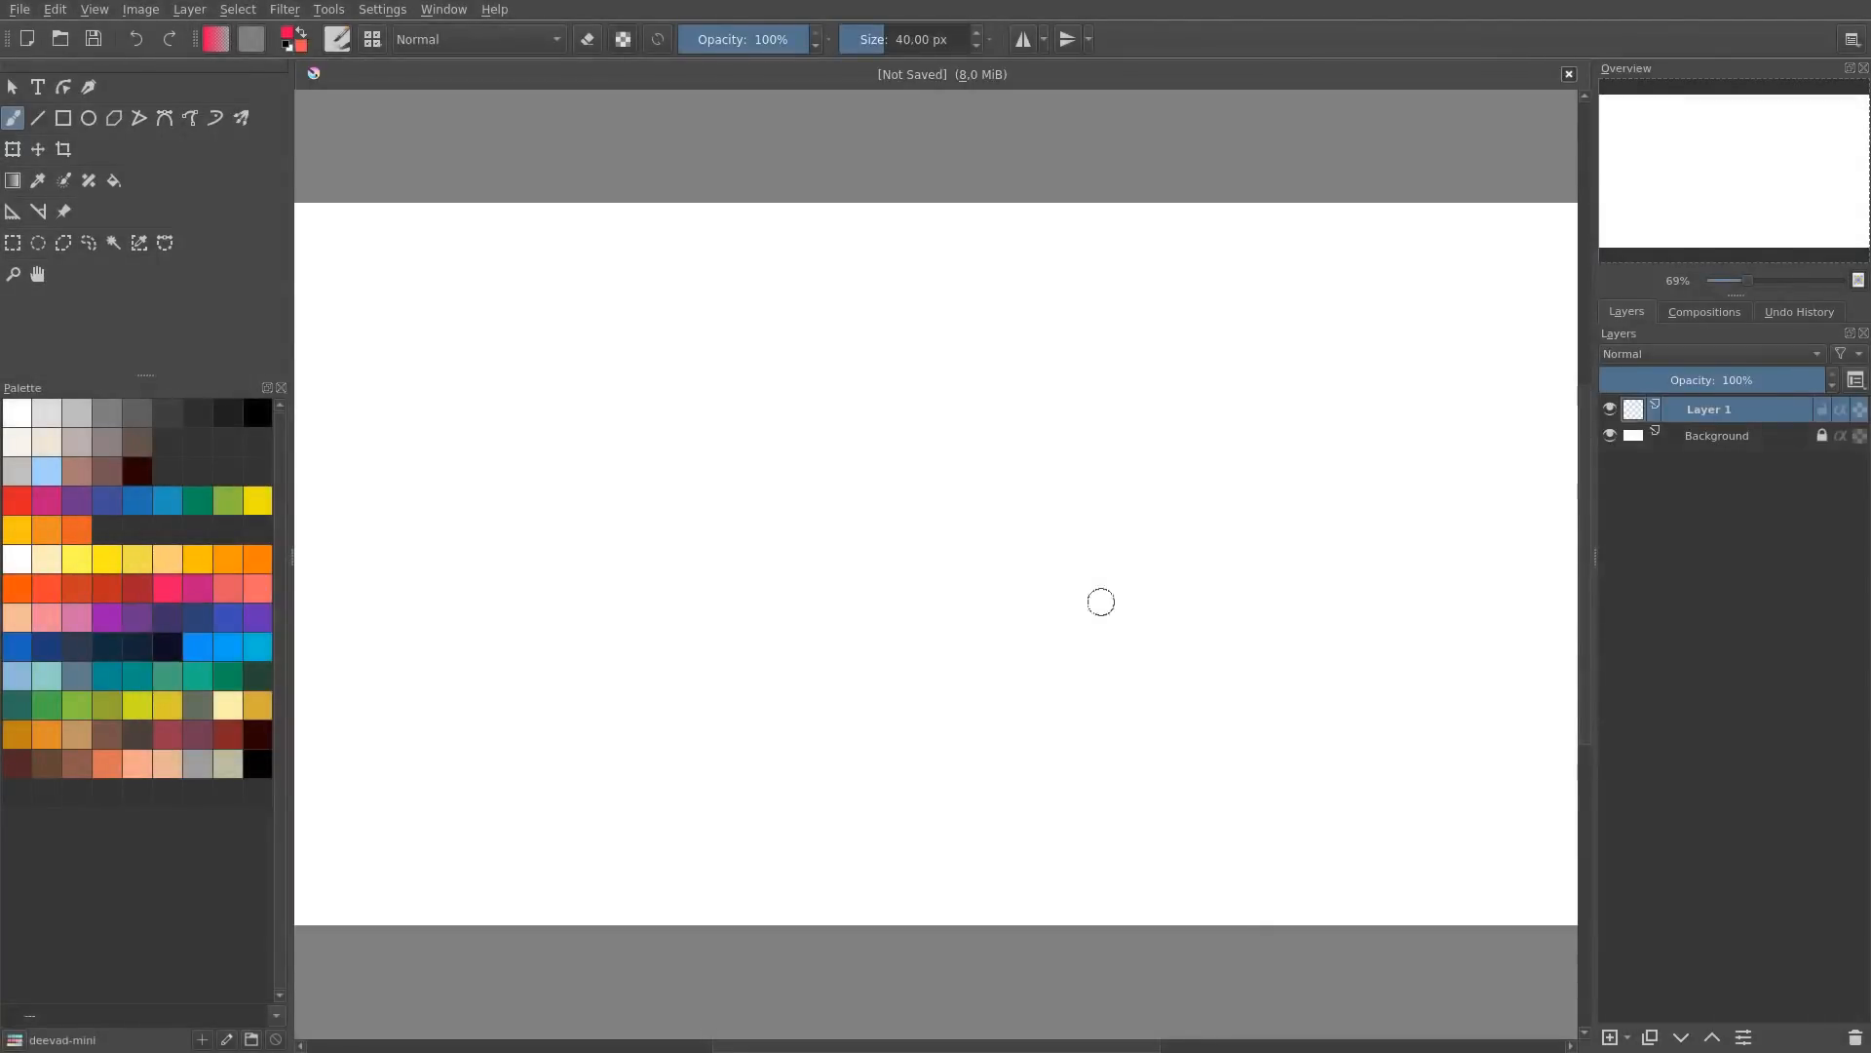
Step: Insert Concrete06_col.jpg from the [2K]Concrete06 download folder into the document as a new file layer
key("alt+Tab")
left_click_drag(588, 246, 1066, 446)
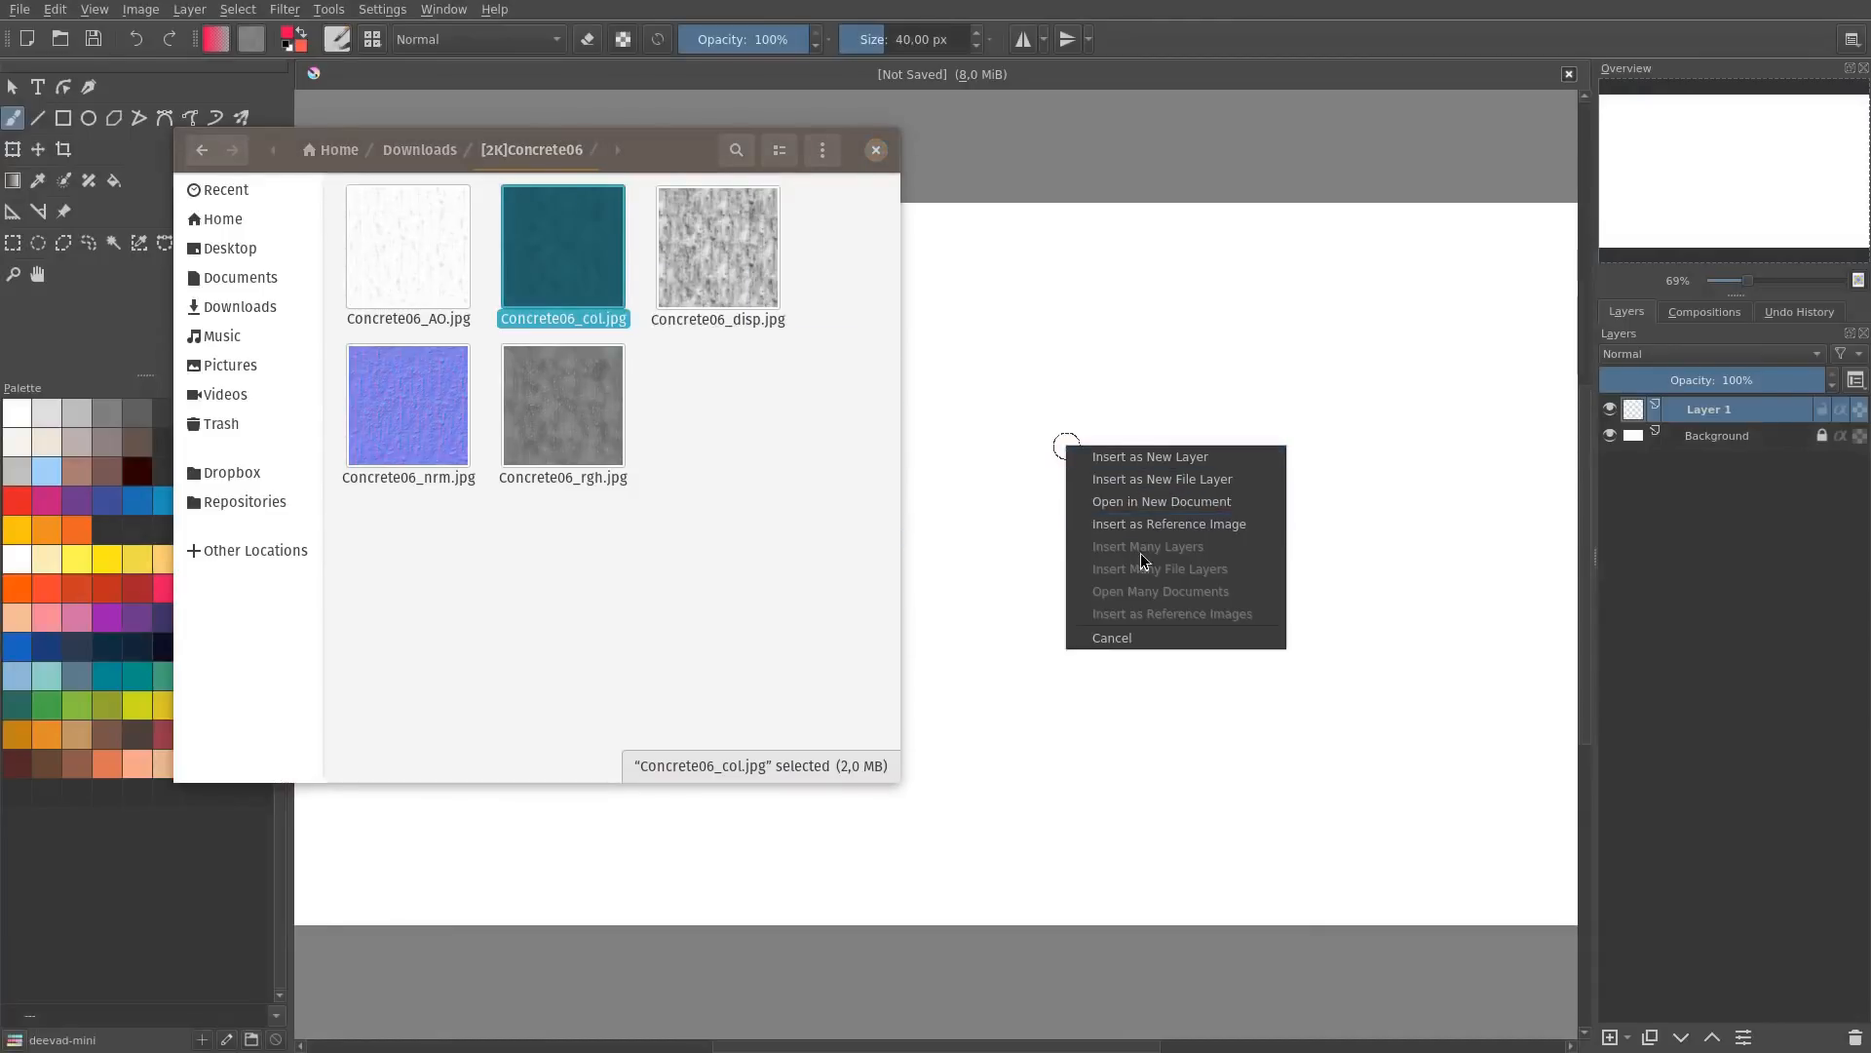
left_click(1130, 483)
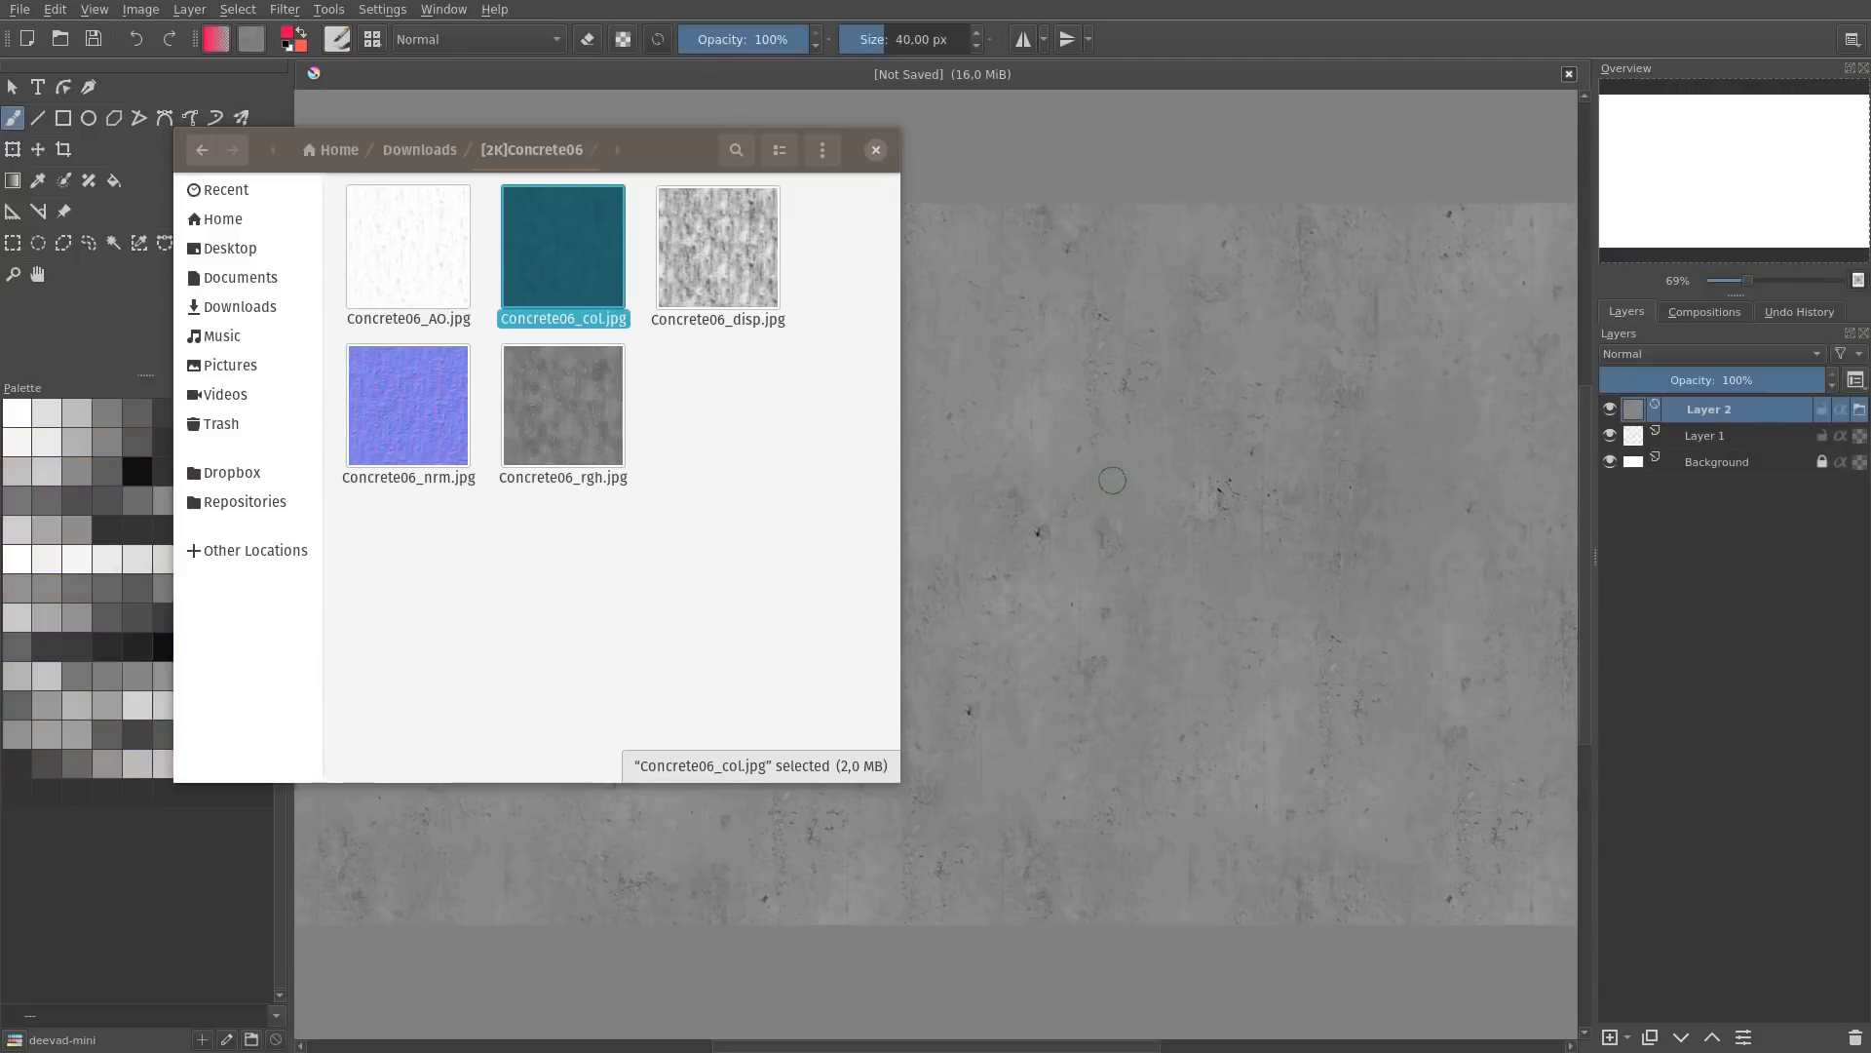
left_click(1112, 480)
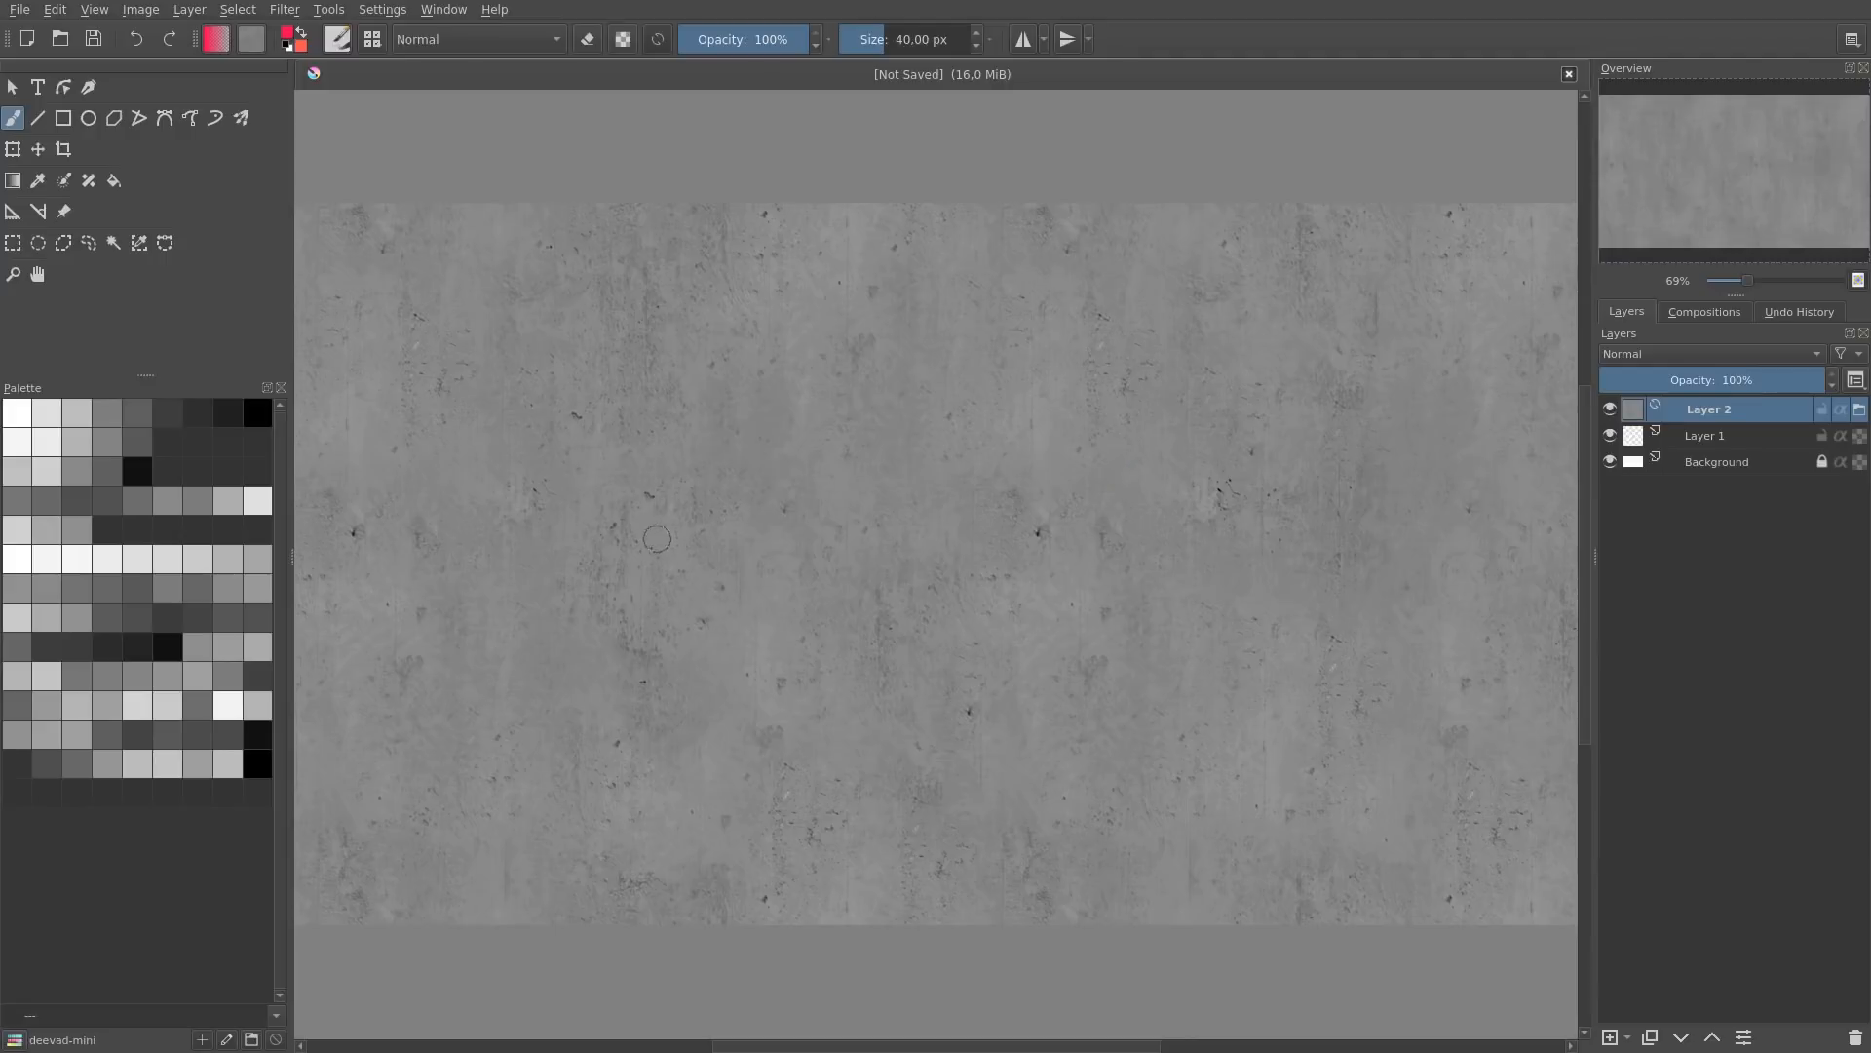
Step: Open the [2K]Concrete06 folder inside Downloads in the file manager and cut all five texture maps
key("super+f")
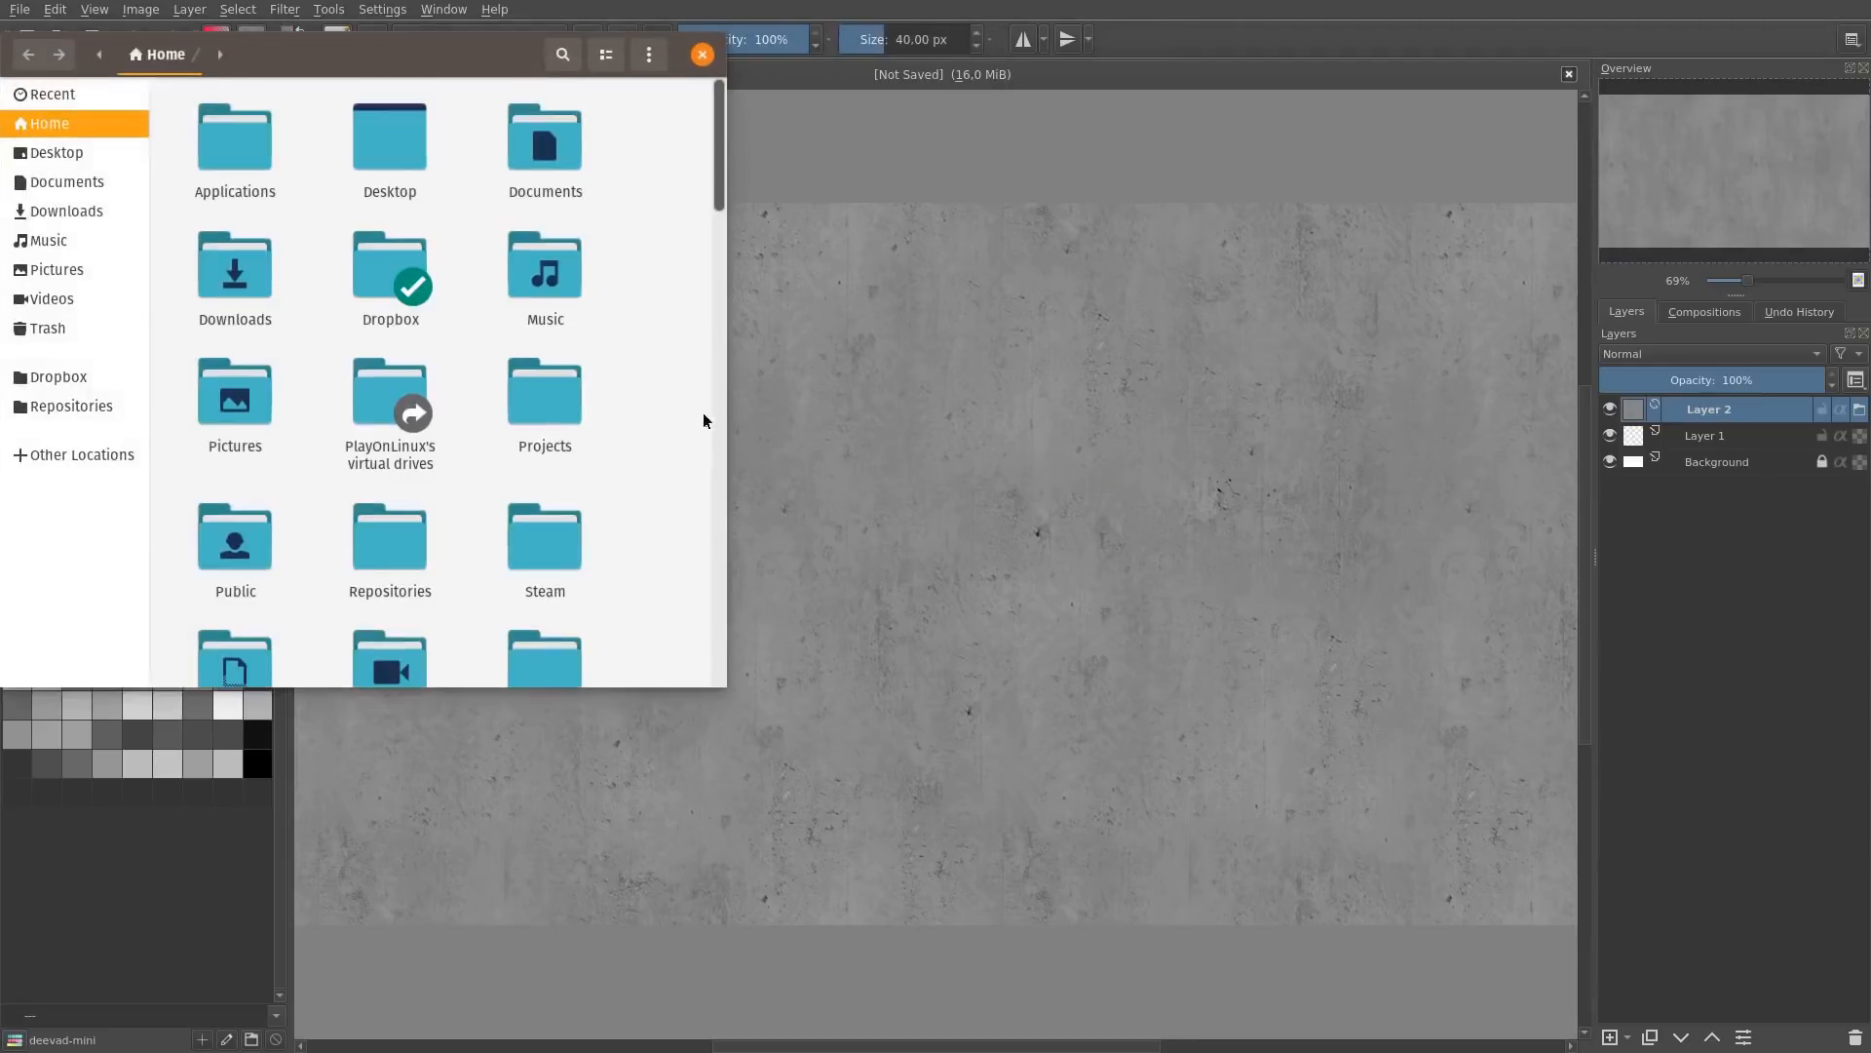
double_click(249, 295)
left_click(232, 144)
double_click(232, 146)
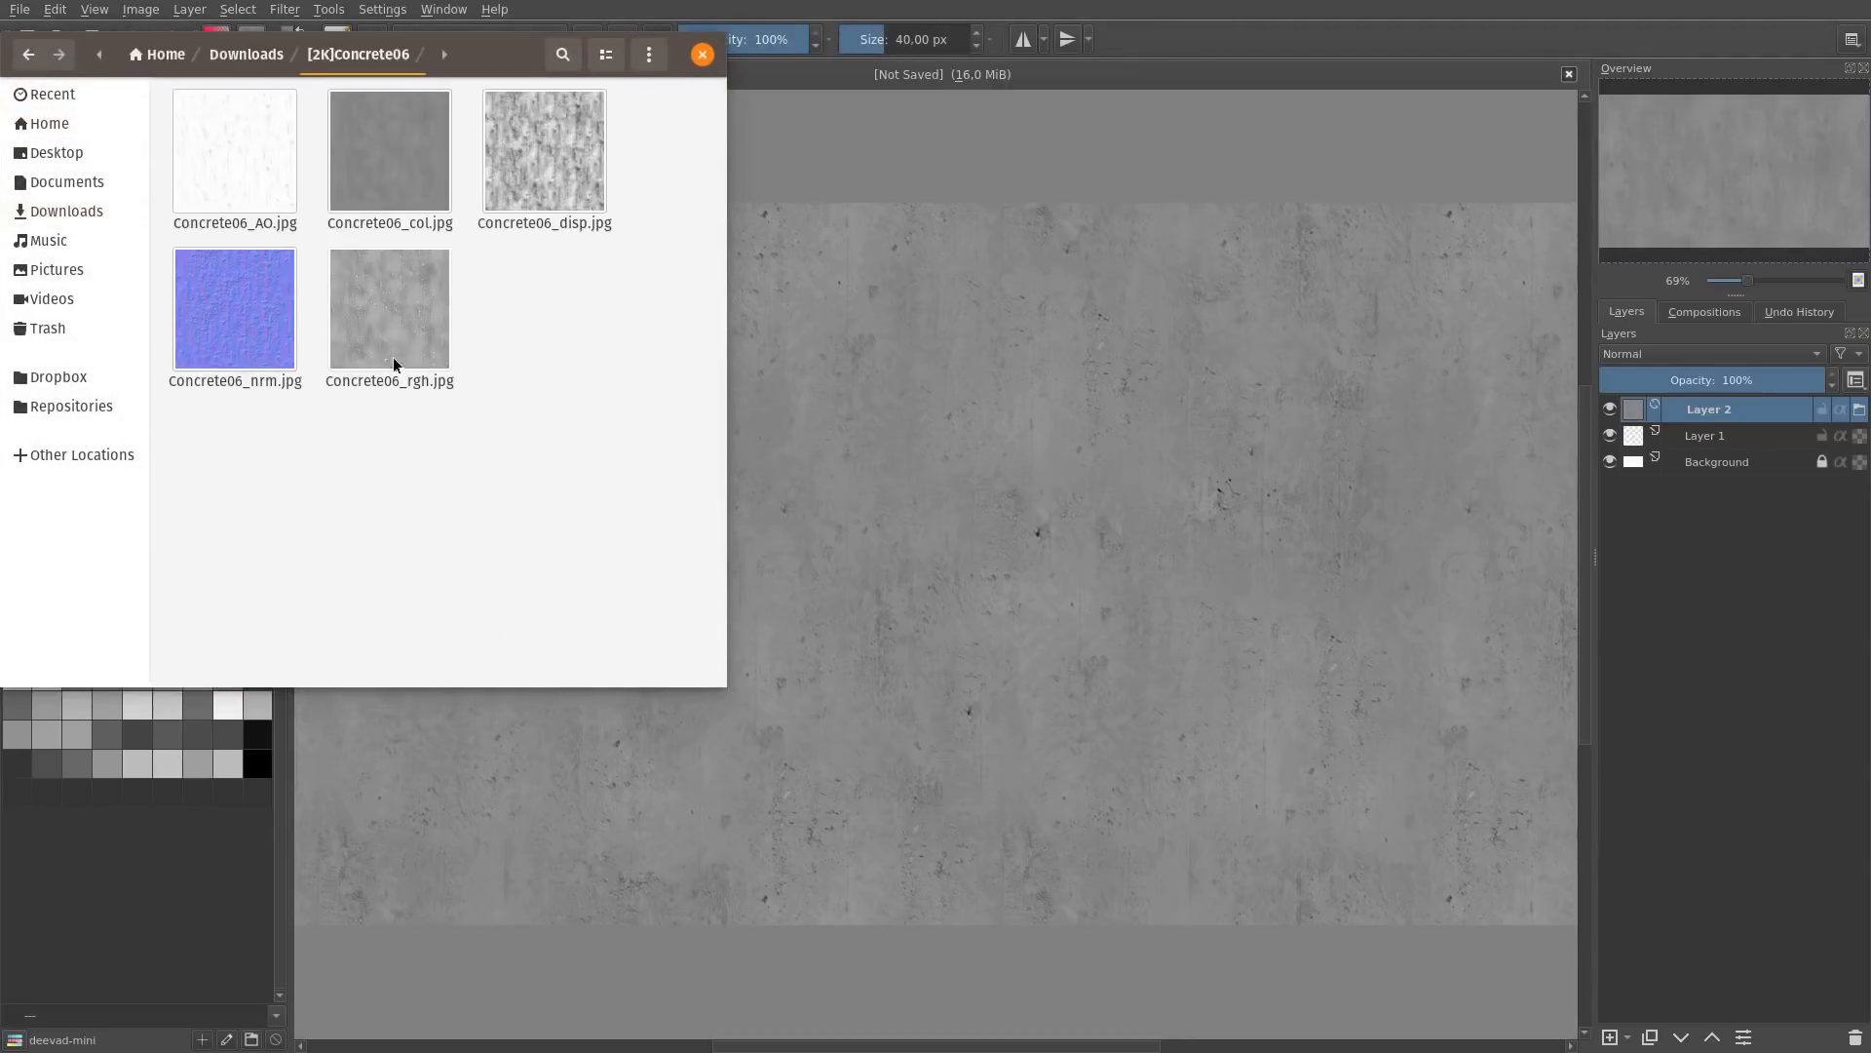
left_click_drag(612, 497, 166, 88)
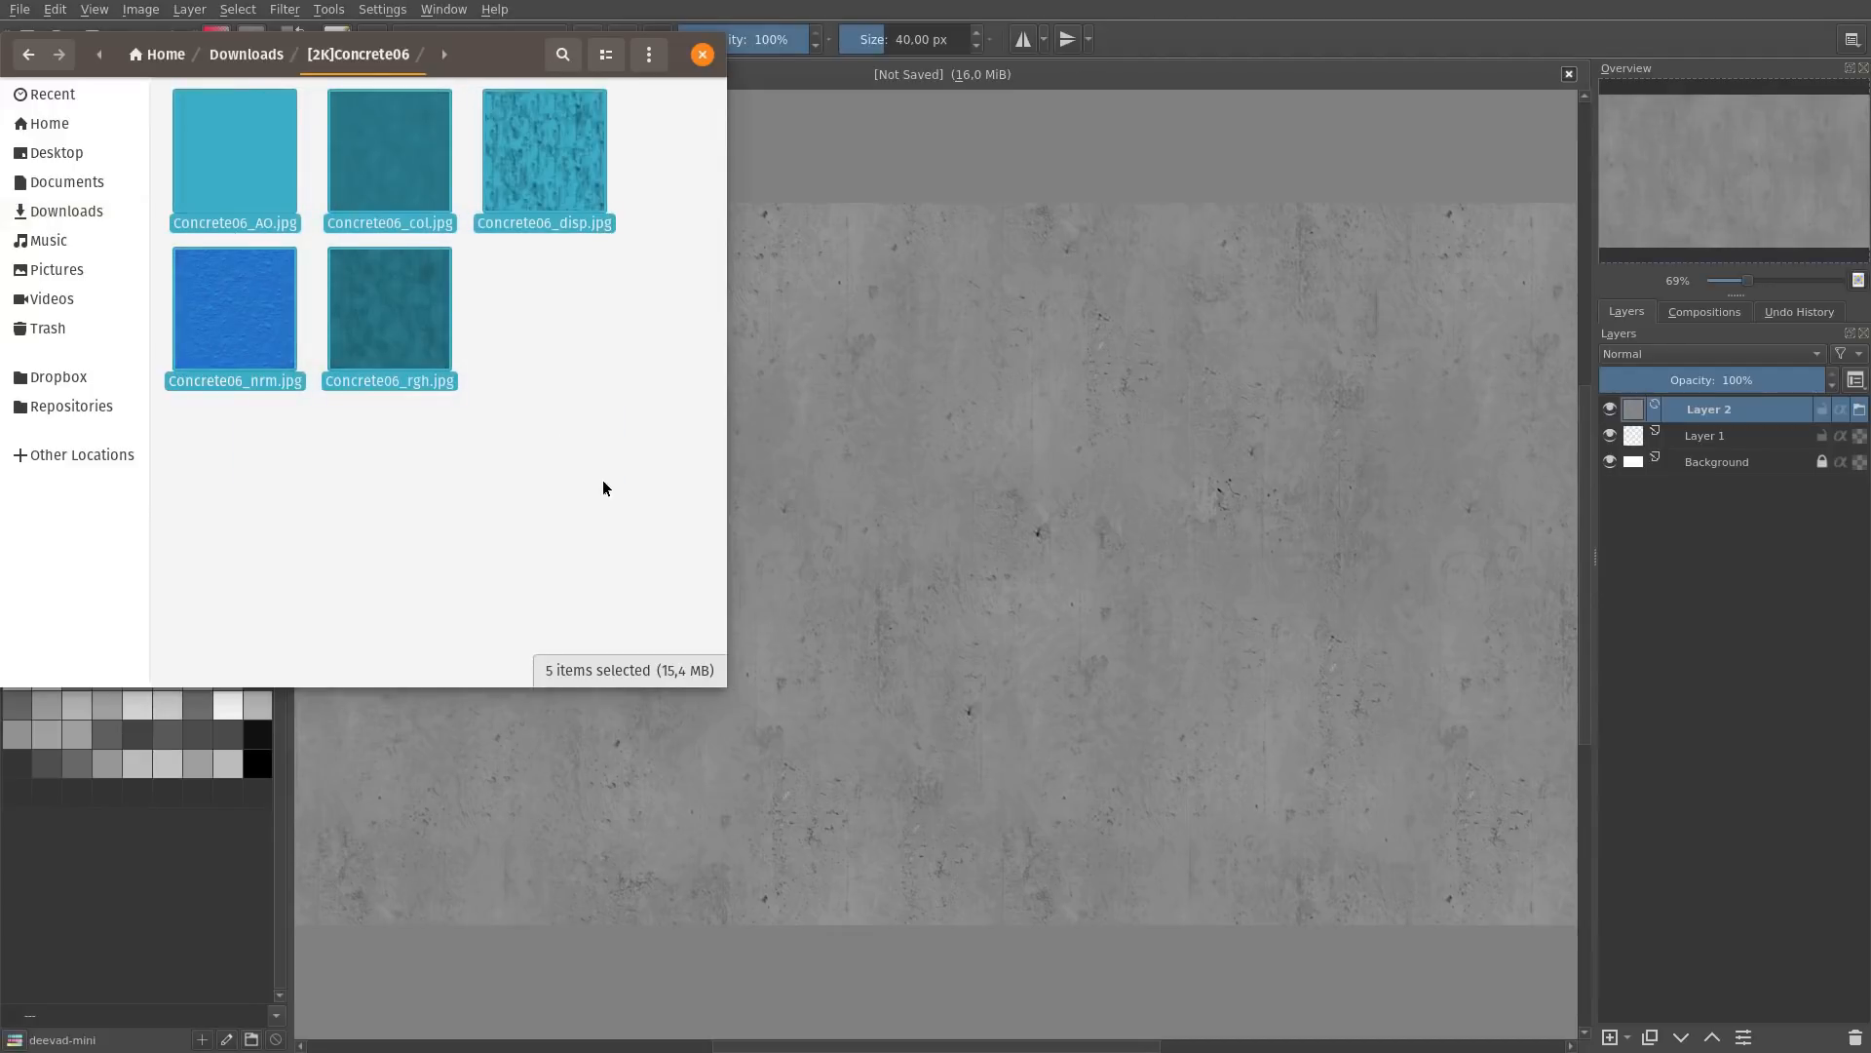
Step: Open a second file manager window, maximize it and go to the library folder inside Pictures
key("ctrl+n")
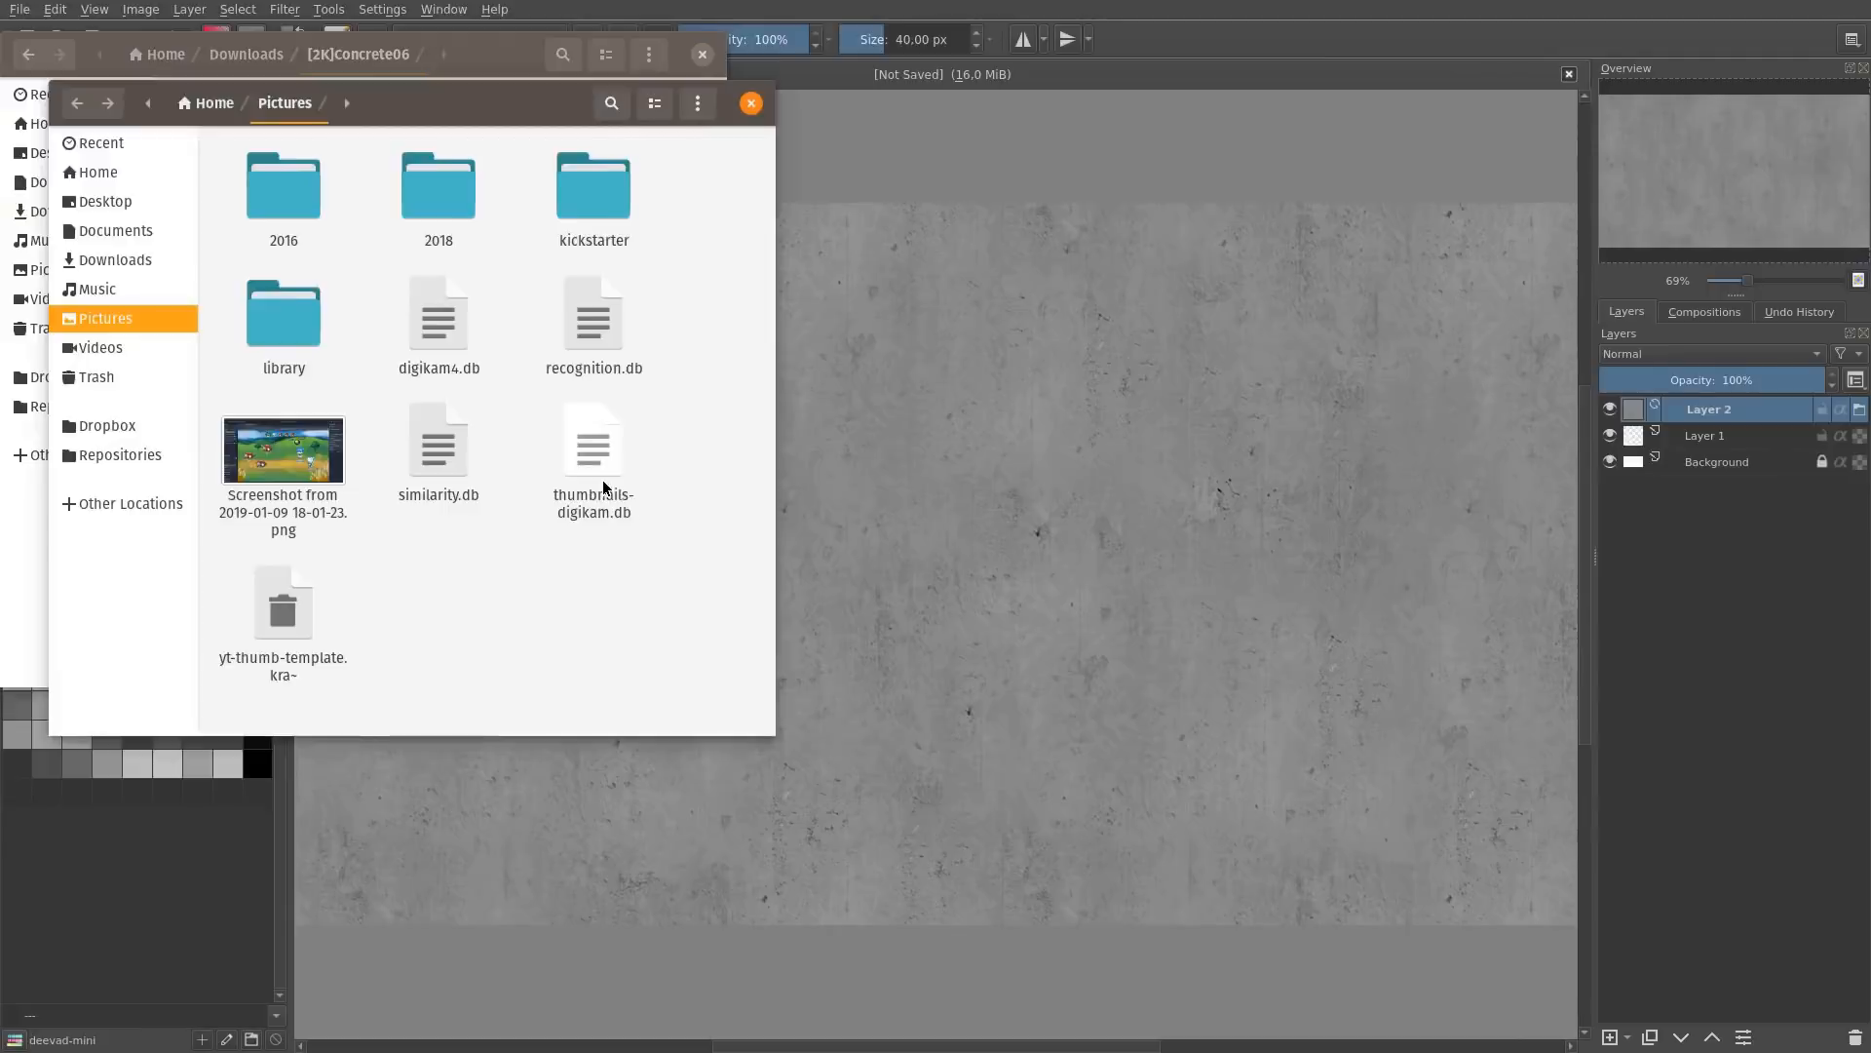
key("super+Up")
key("Tab")
key("Right")
key("Right")
key("Right")
key("Right")
key("Return")
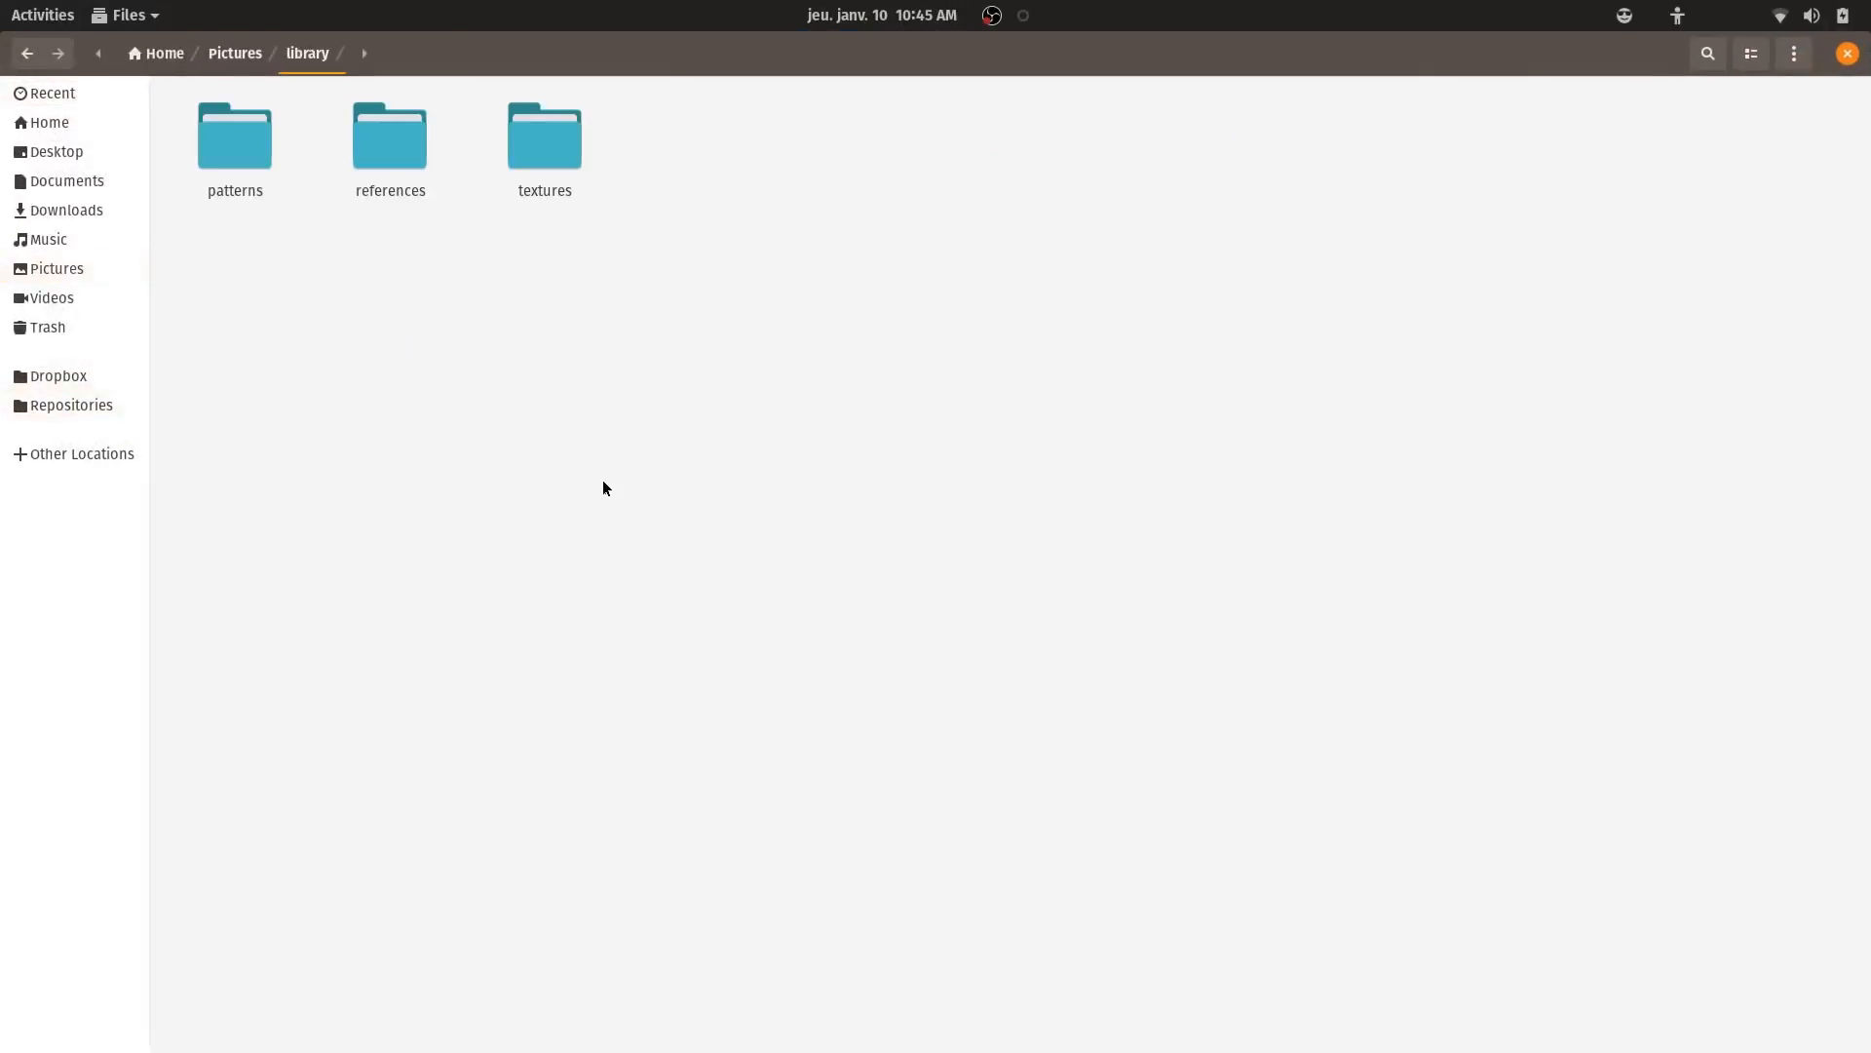
Step: Go to the textures/pbr folder of the library and paste the Concrete06 texture maps there
key("Right")
key("Right")
key("Right")
key("Return")
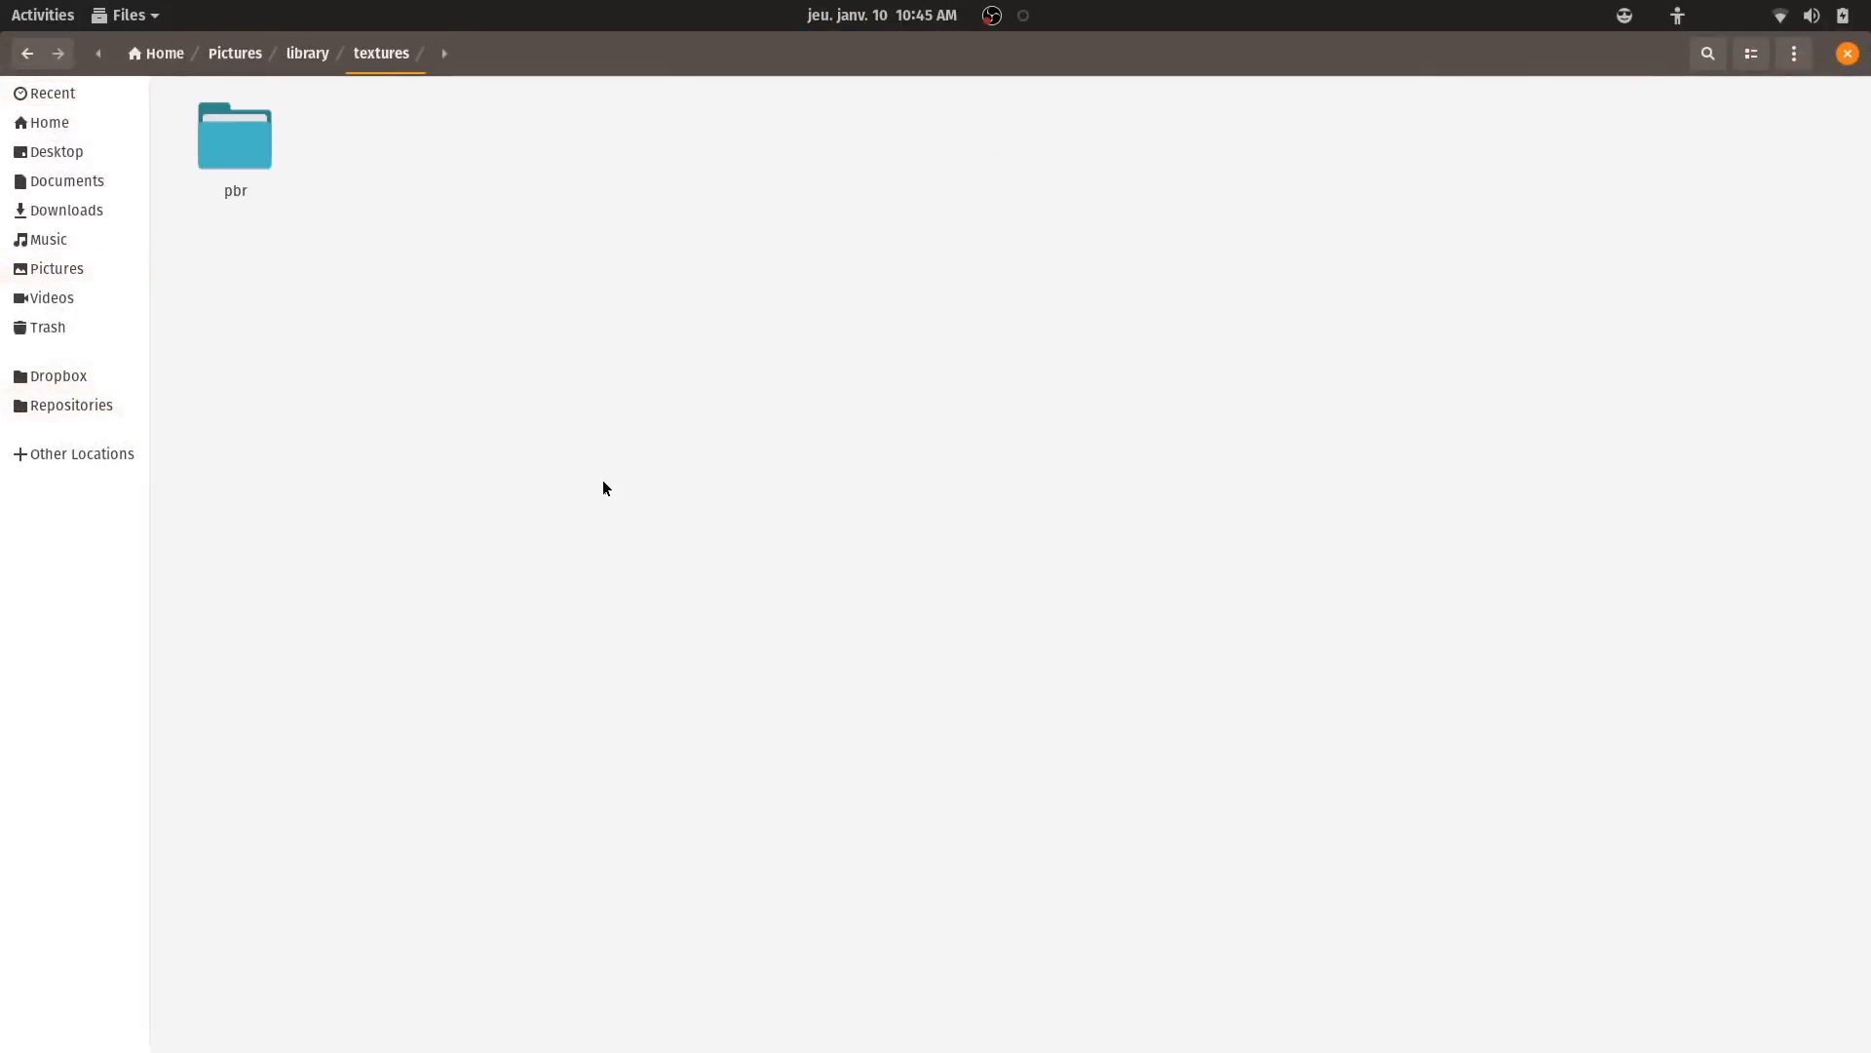
key("Right")
key("Return")
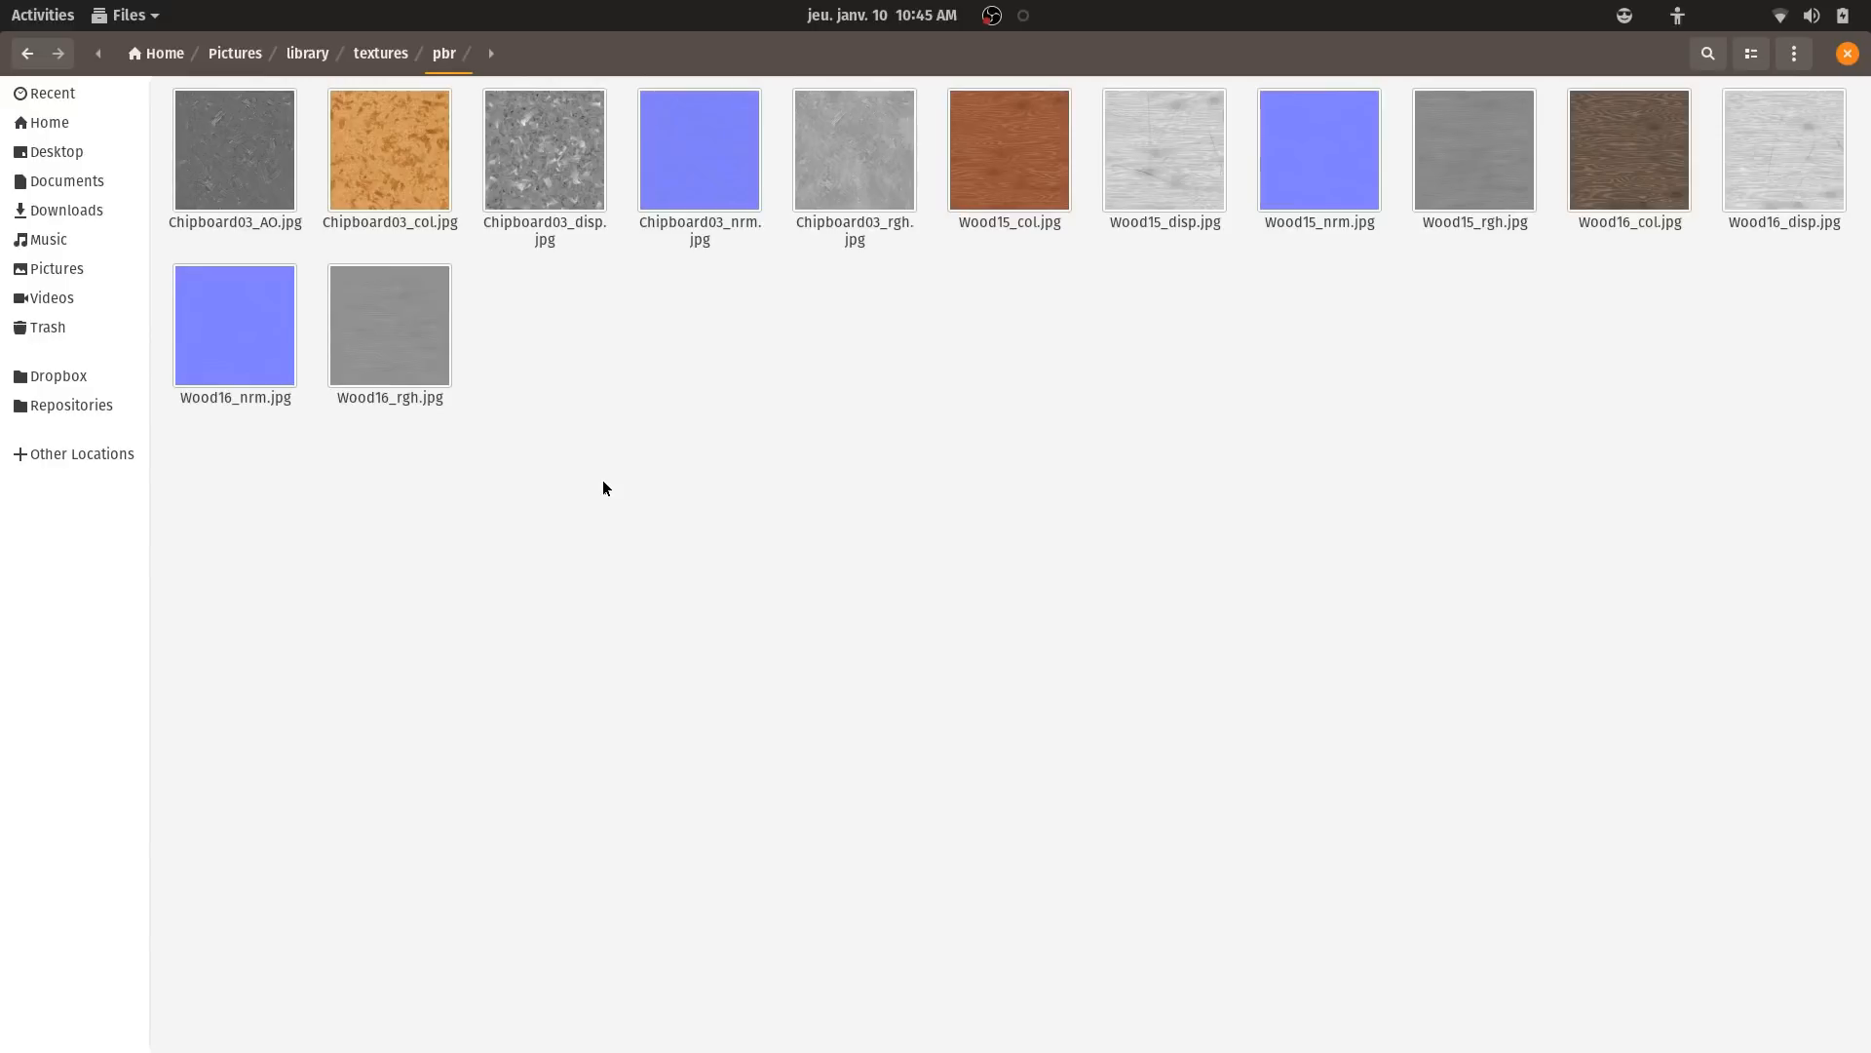
key("ctrl+v")
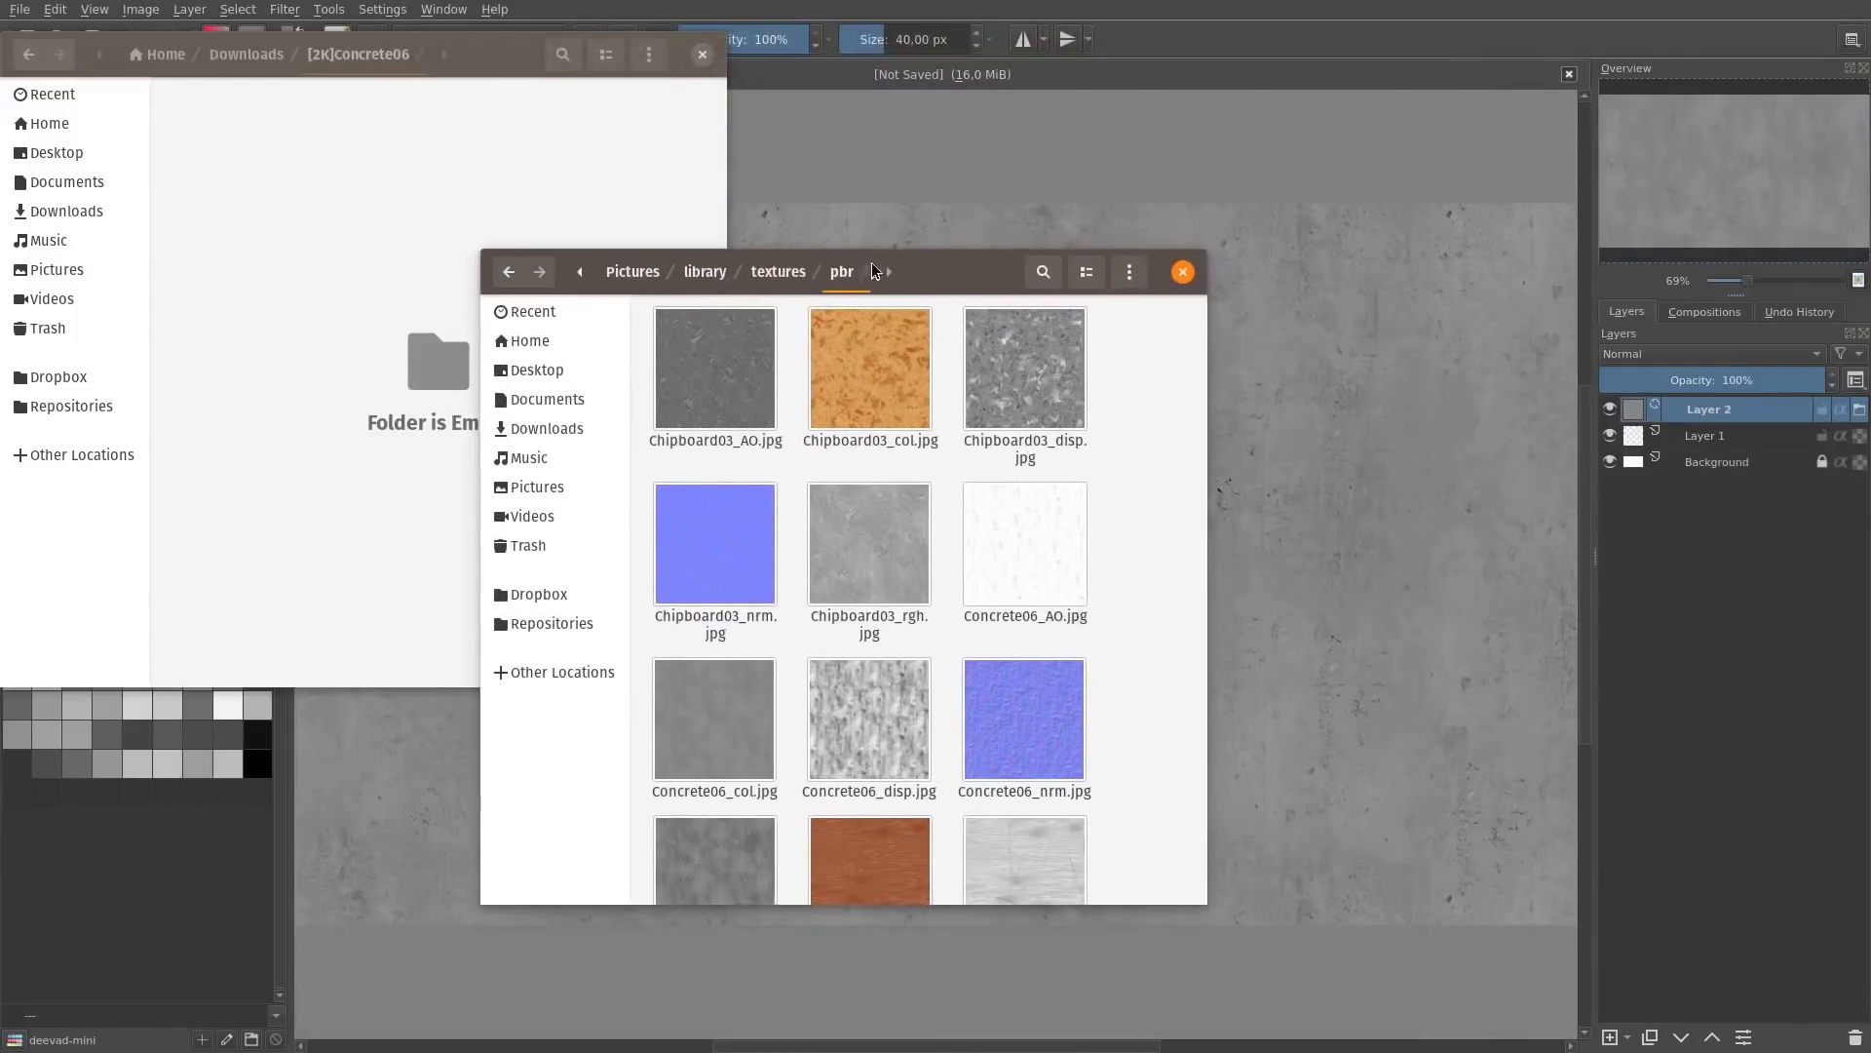
Step: Return to the Krita document and undo the insertion of the concrete file layer
left_click_drag(872, 262, 1132, 187)
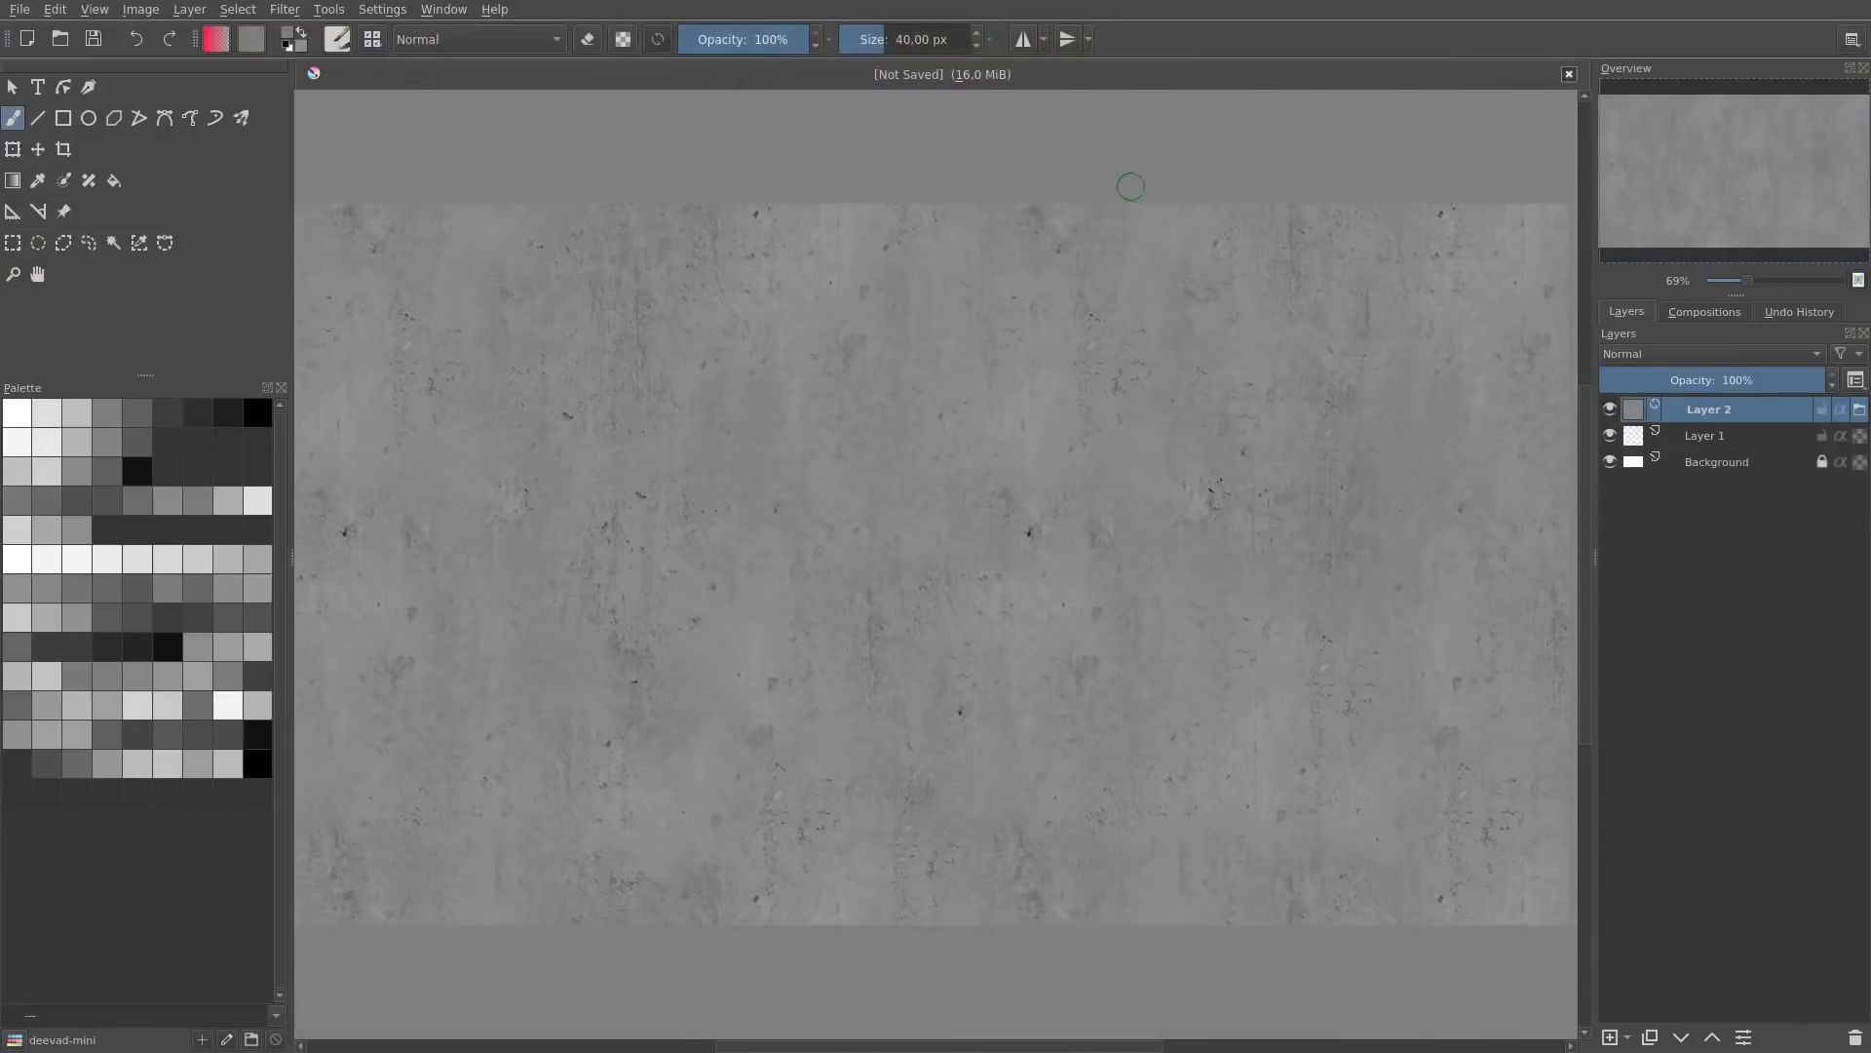
key("ctrl+z")
Step: Insert Concrete06_col.jpg from the library's pbr folder as a new file layer and fit the page in view
key("alt+Tab")
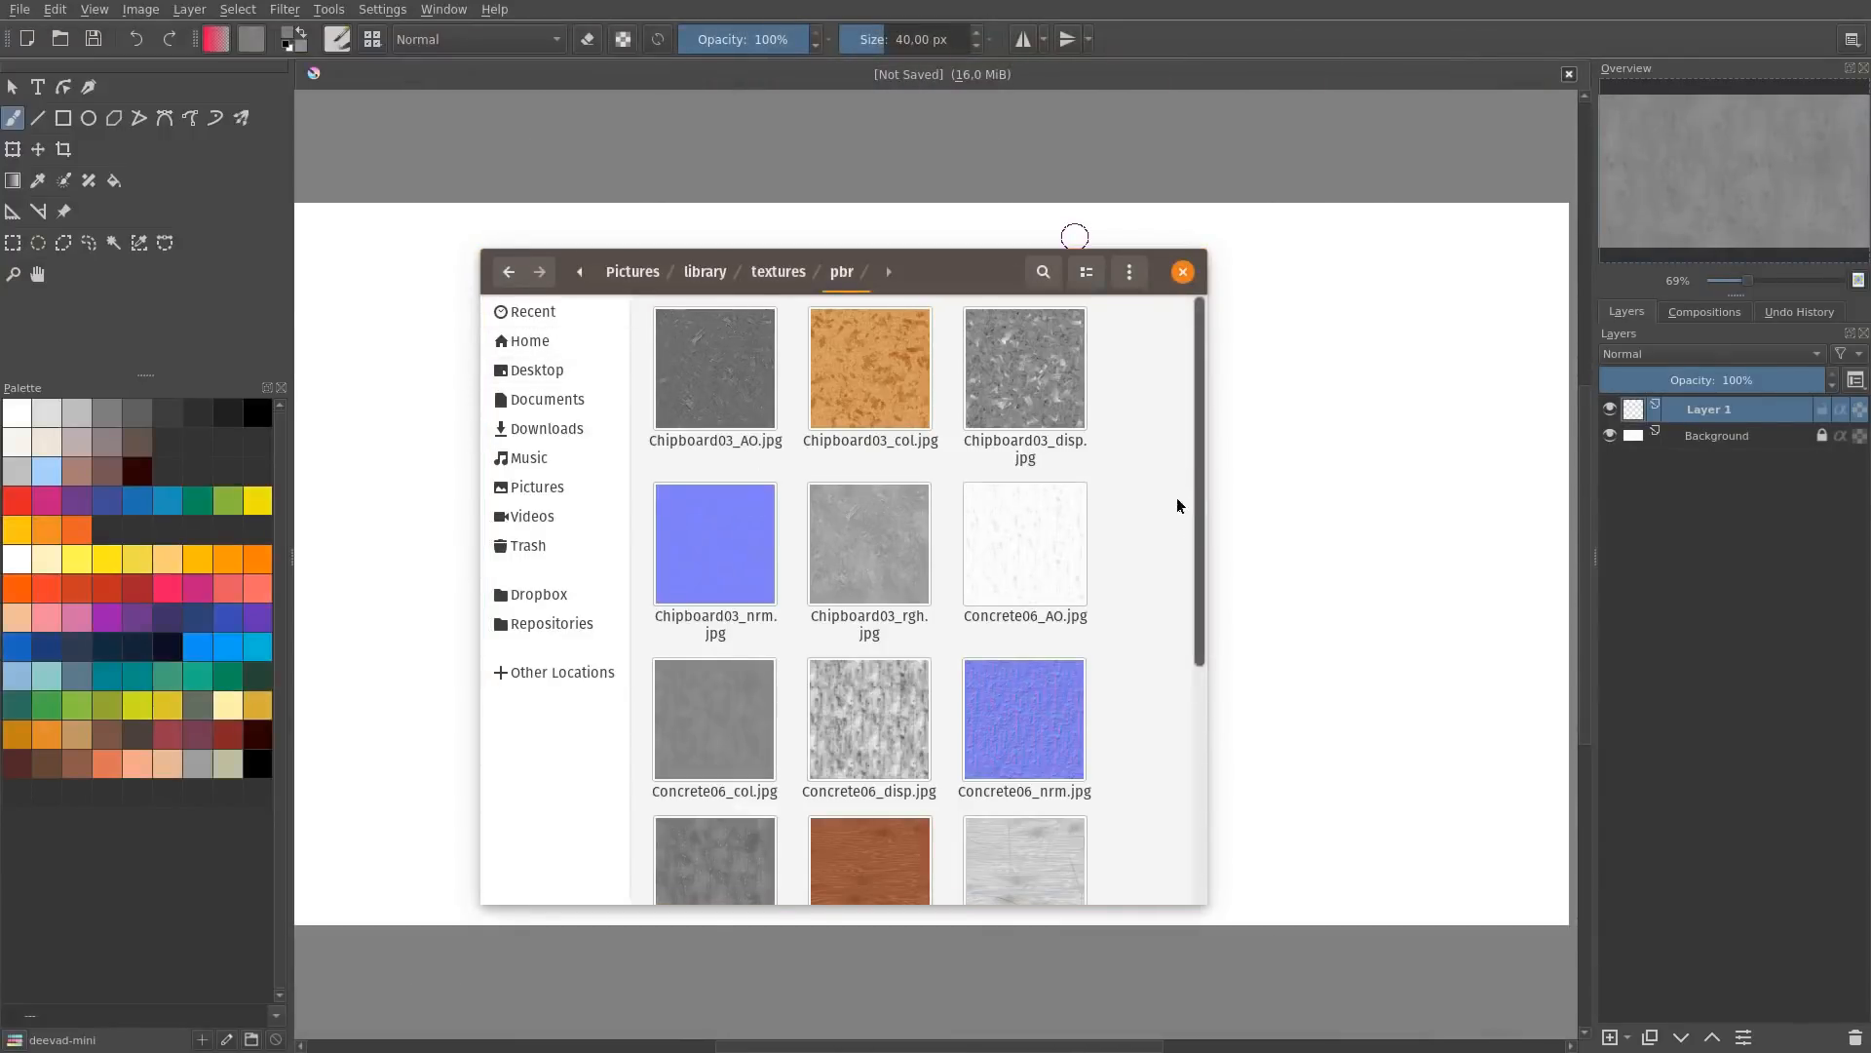
scroll(1178, 501, "down", 3)
left_click_drag(714, 497, 1311, 394)
left_click(1365, 428)
left_click(1295, 449)
key("2")
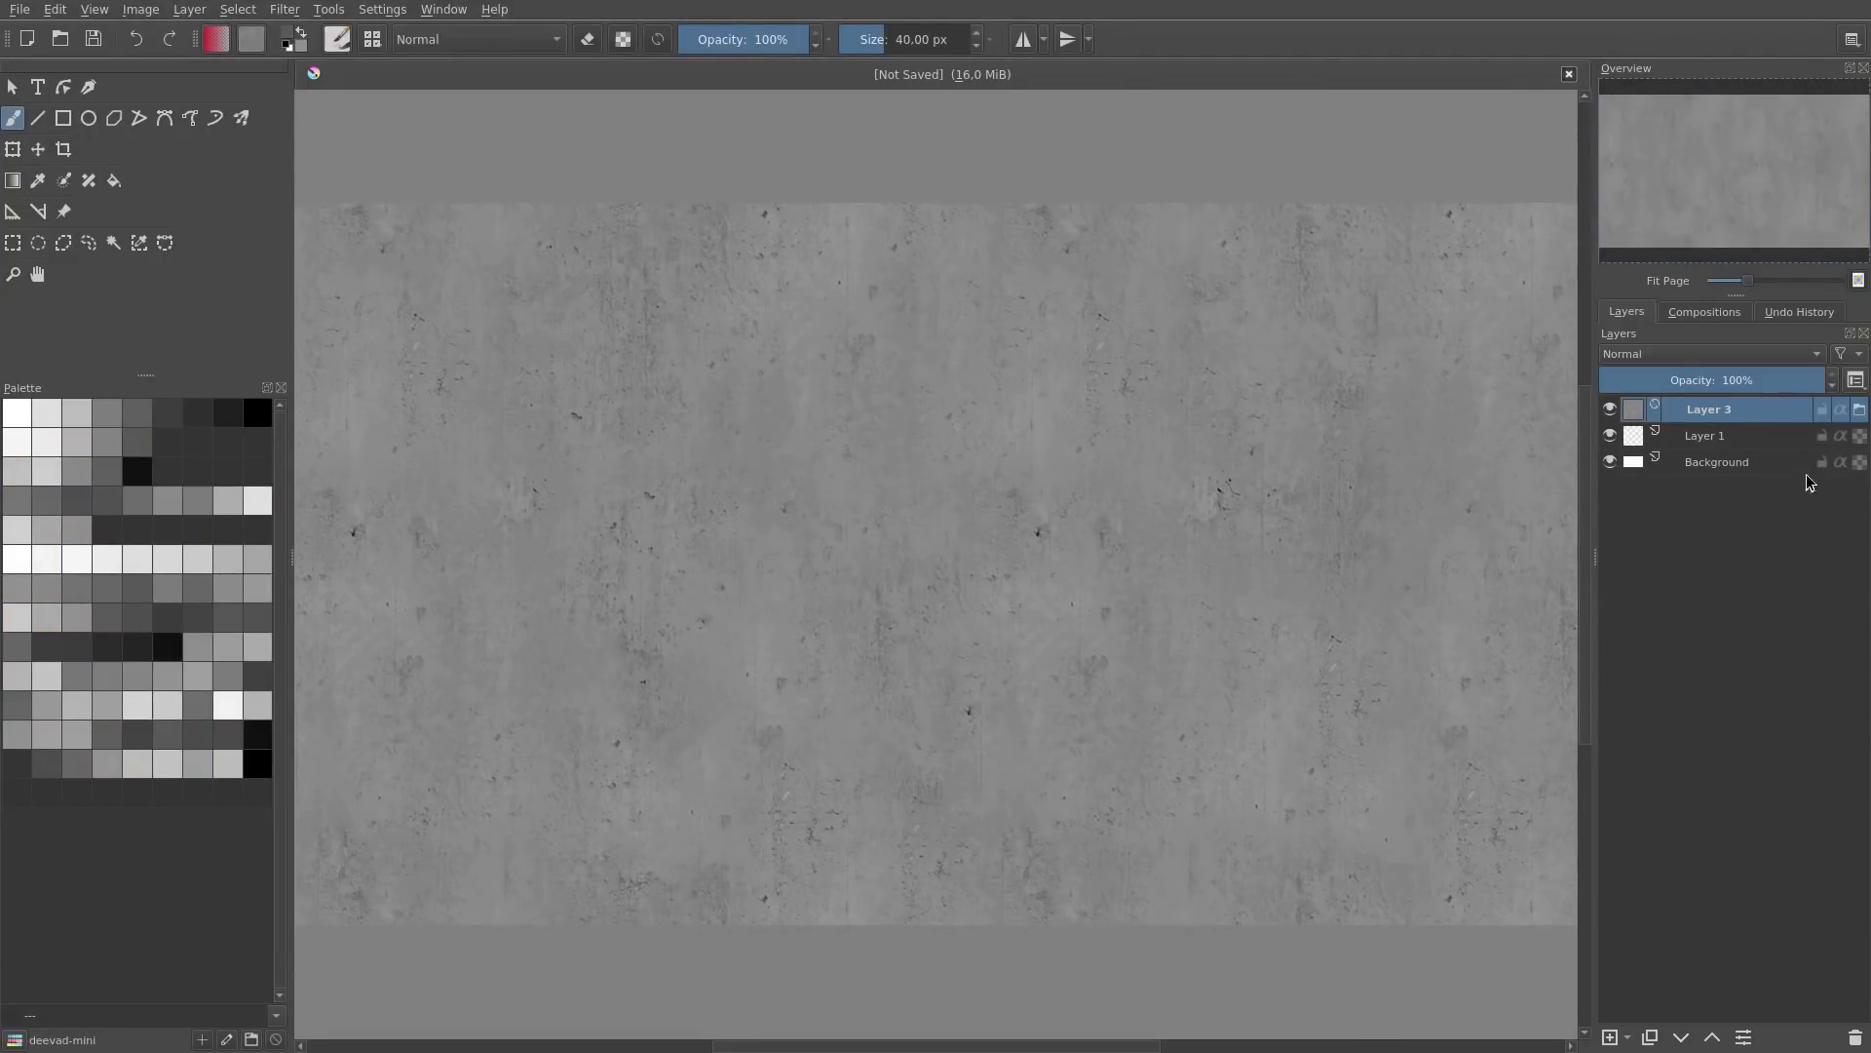
Step: Delete the Background layer and the empty Layer 1, leaving only the concrete file layer
left_click(1783, 466)
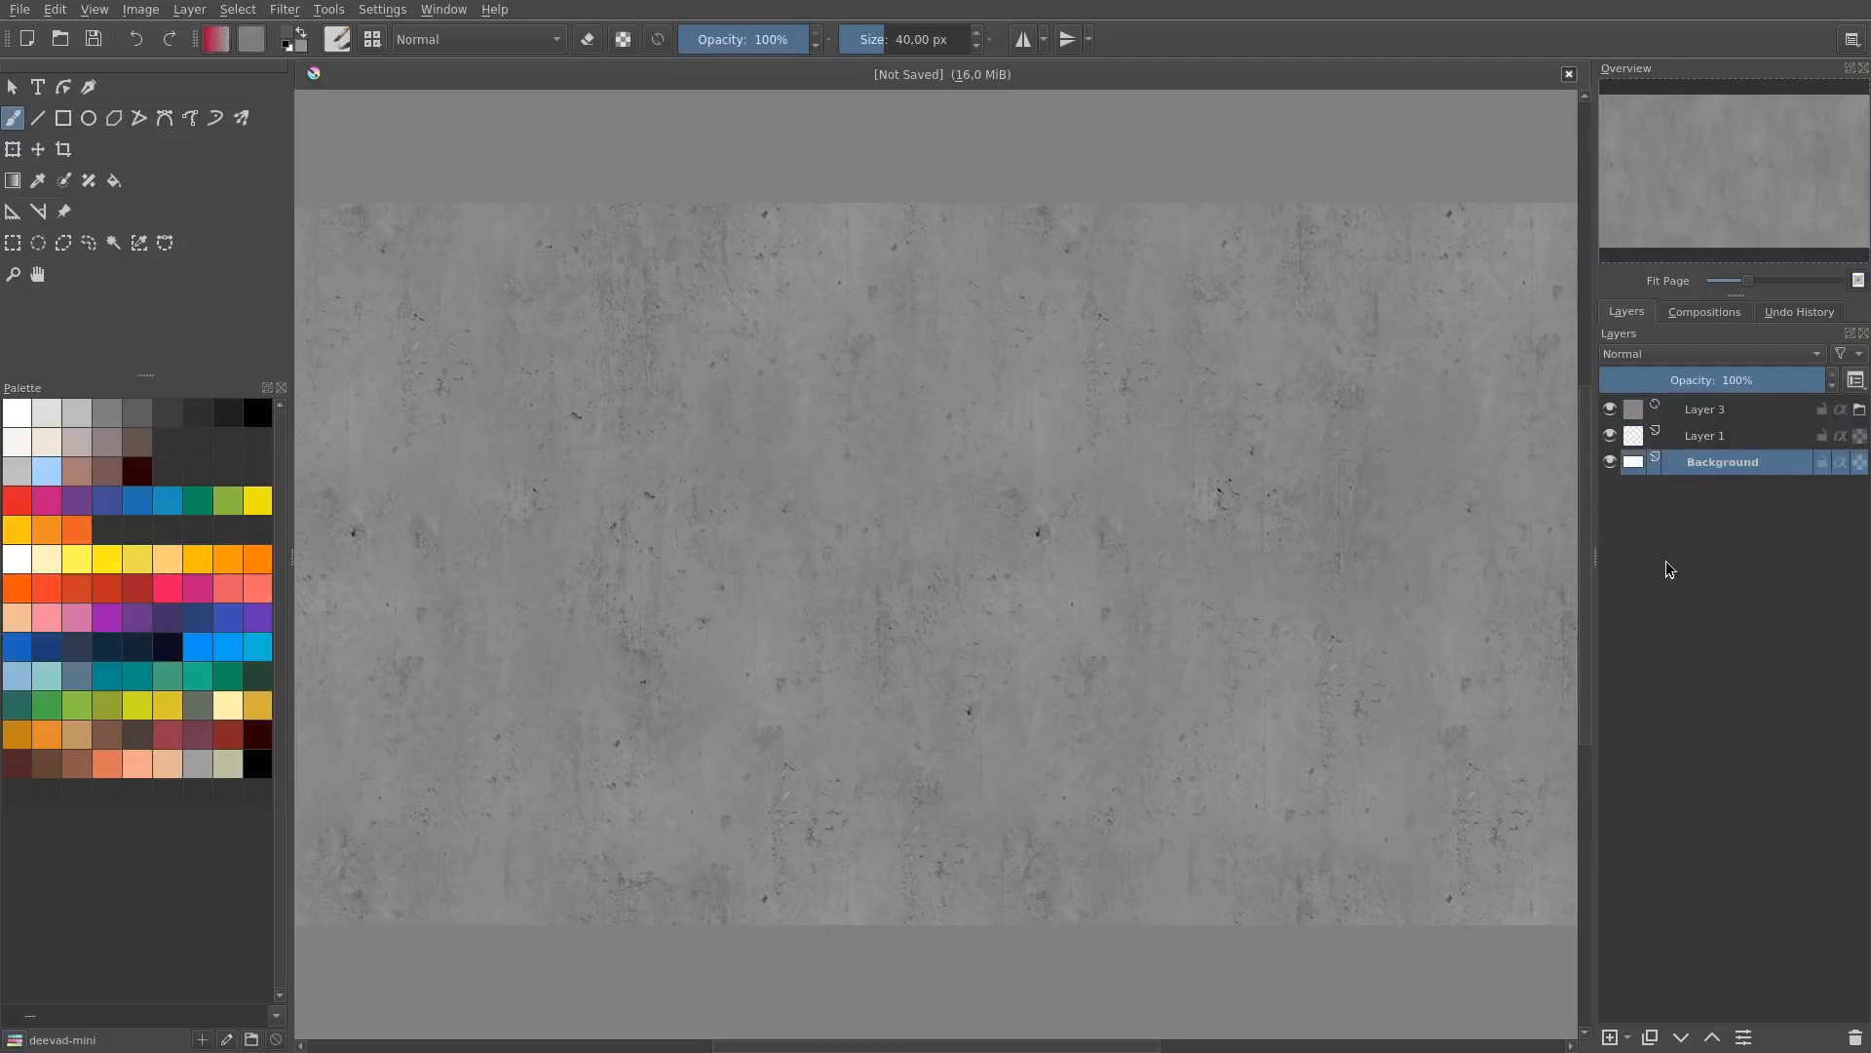
key("shift+Delete")
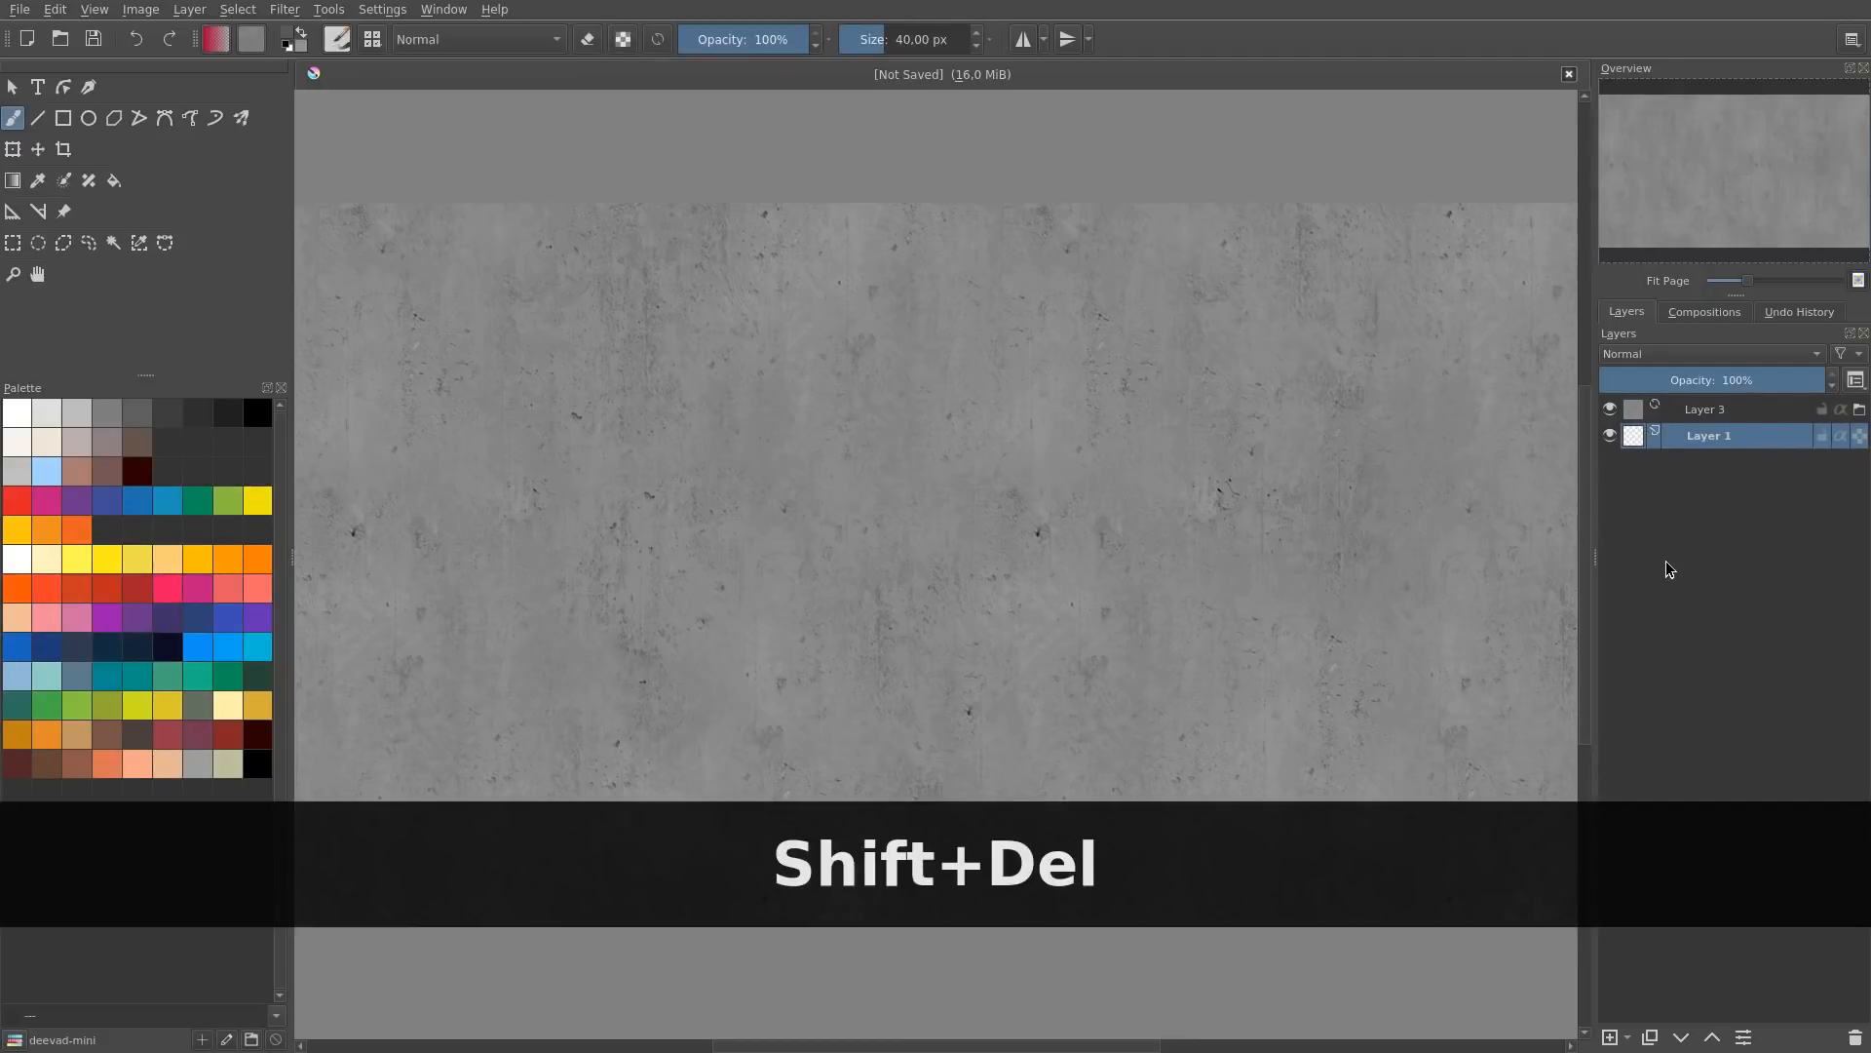
key("shift+Delete")
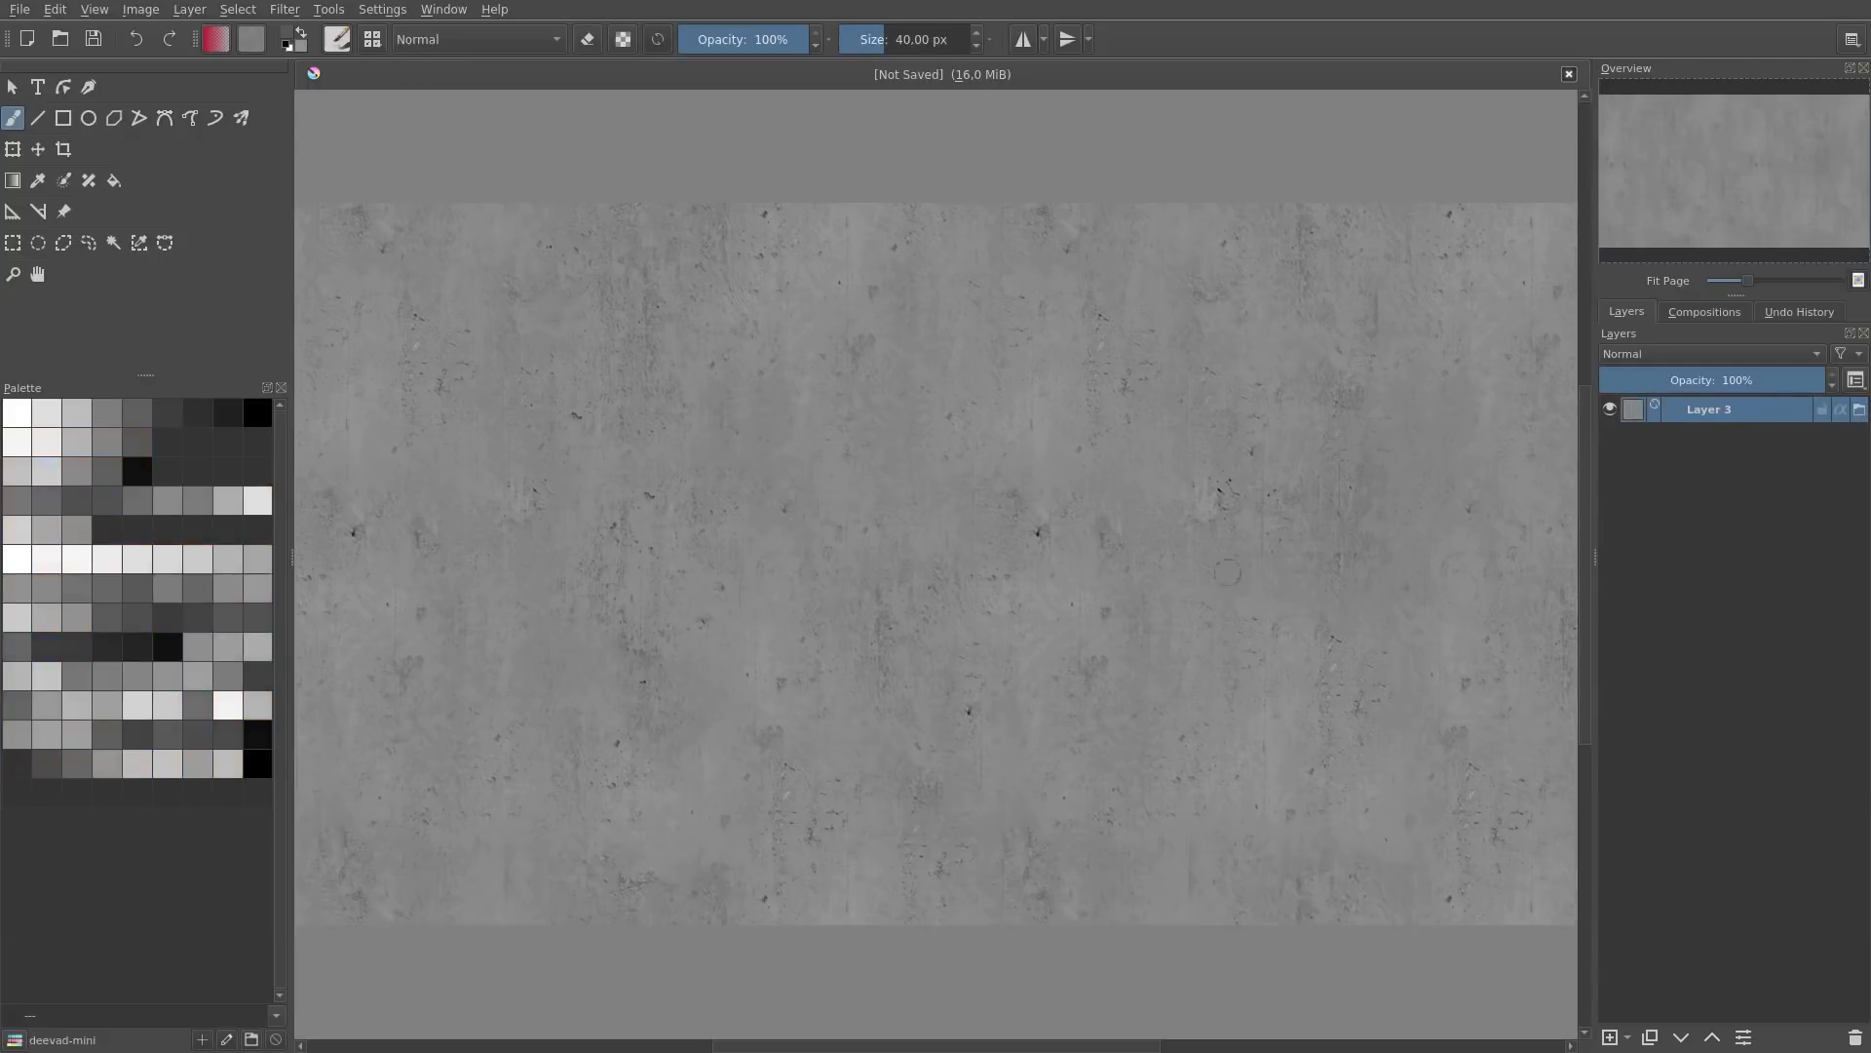
Step: Lock the concrete file layer and add a new paint layer above it
left_click(1823, 410)
key("n")
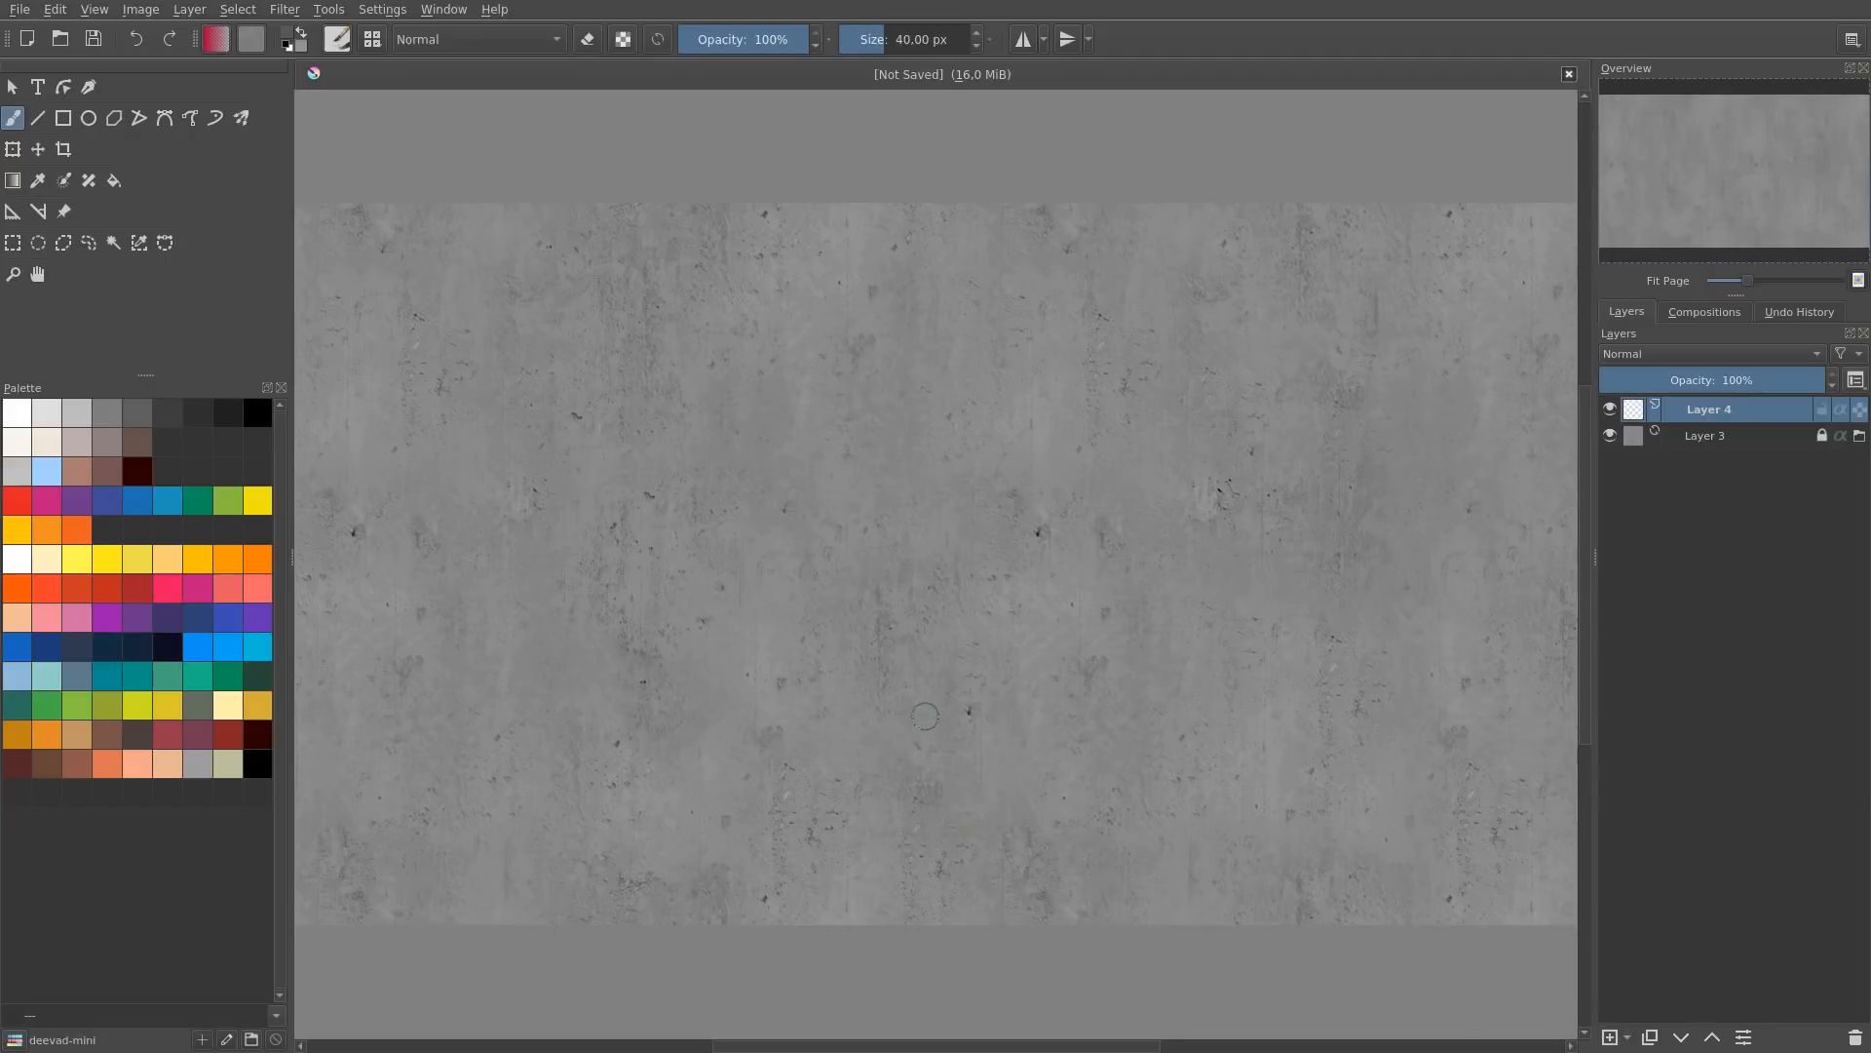
Step: Activate the Gradient tool and choose a dark desaturated blue as the foreground color
key("g")
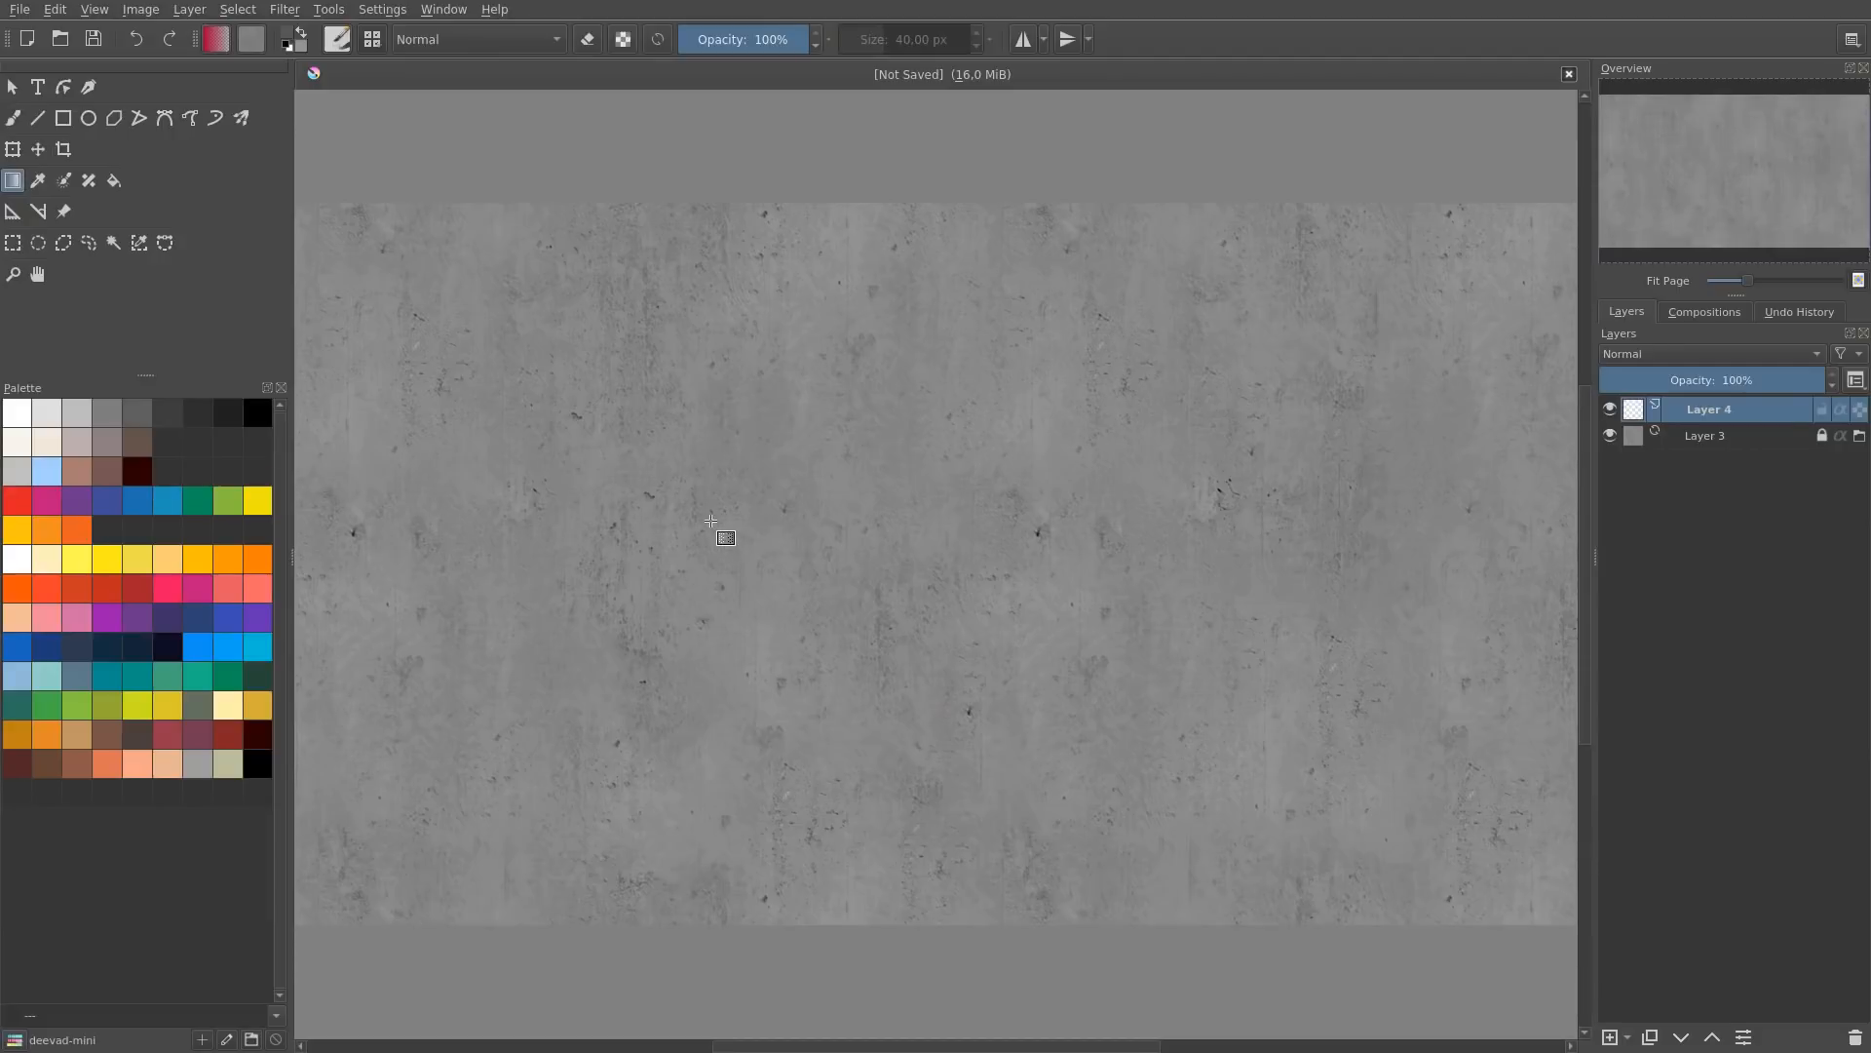
right_click(895, 436)
left_click(918, 449)
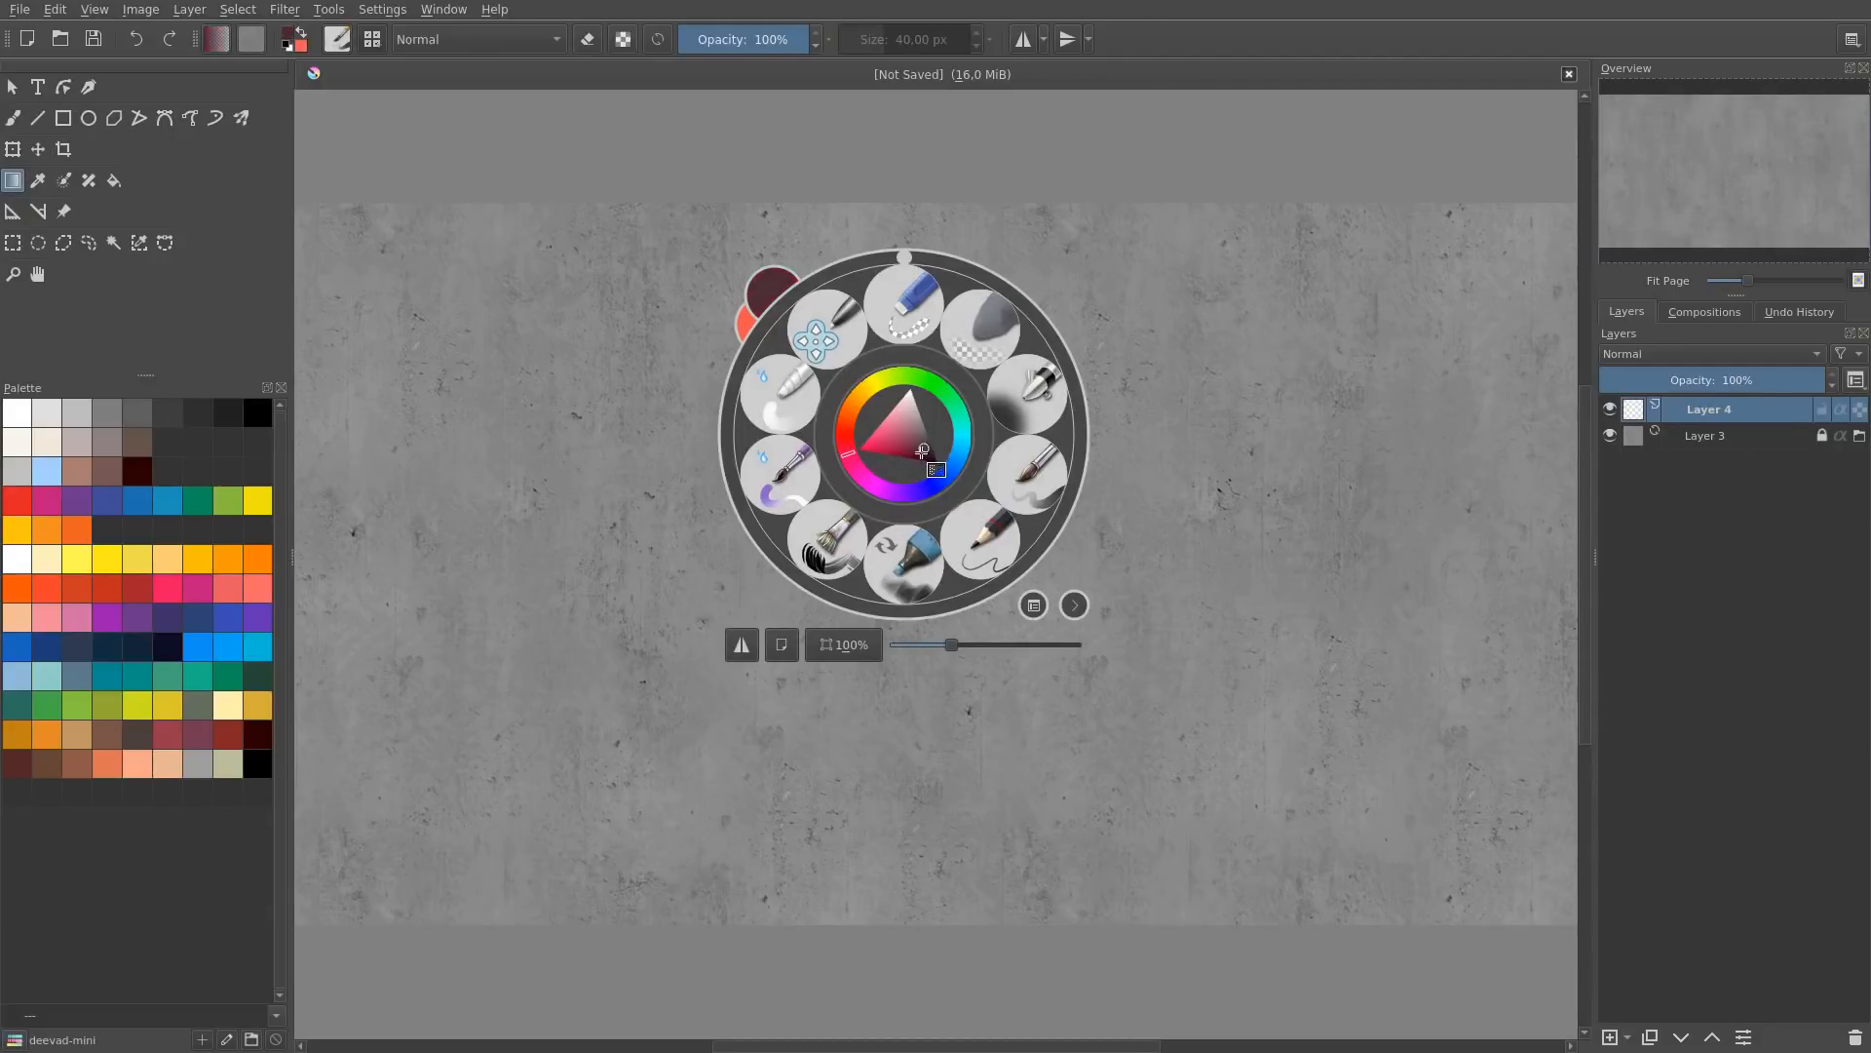
left_click_drag(953, 473, 960, 461)
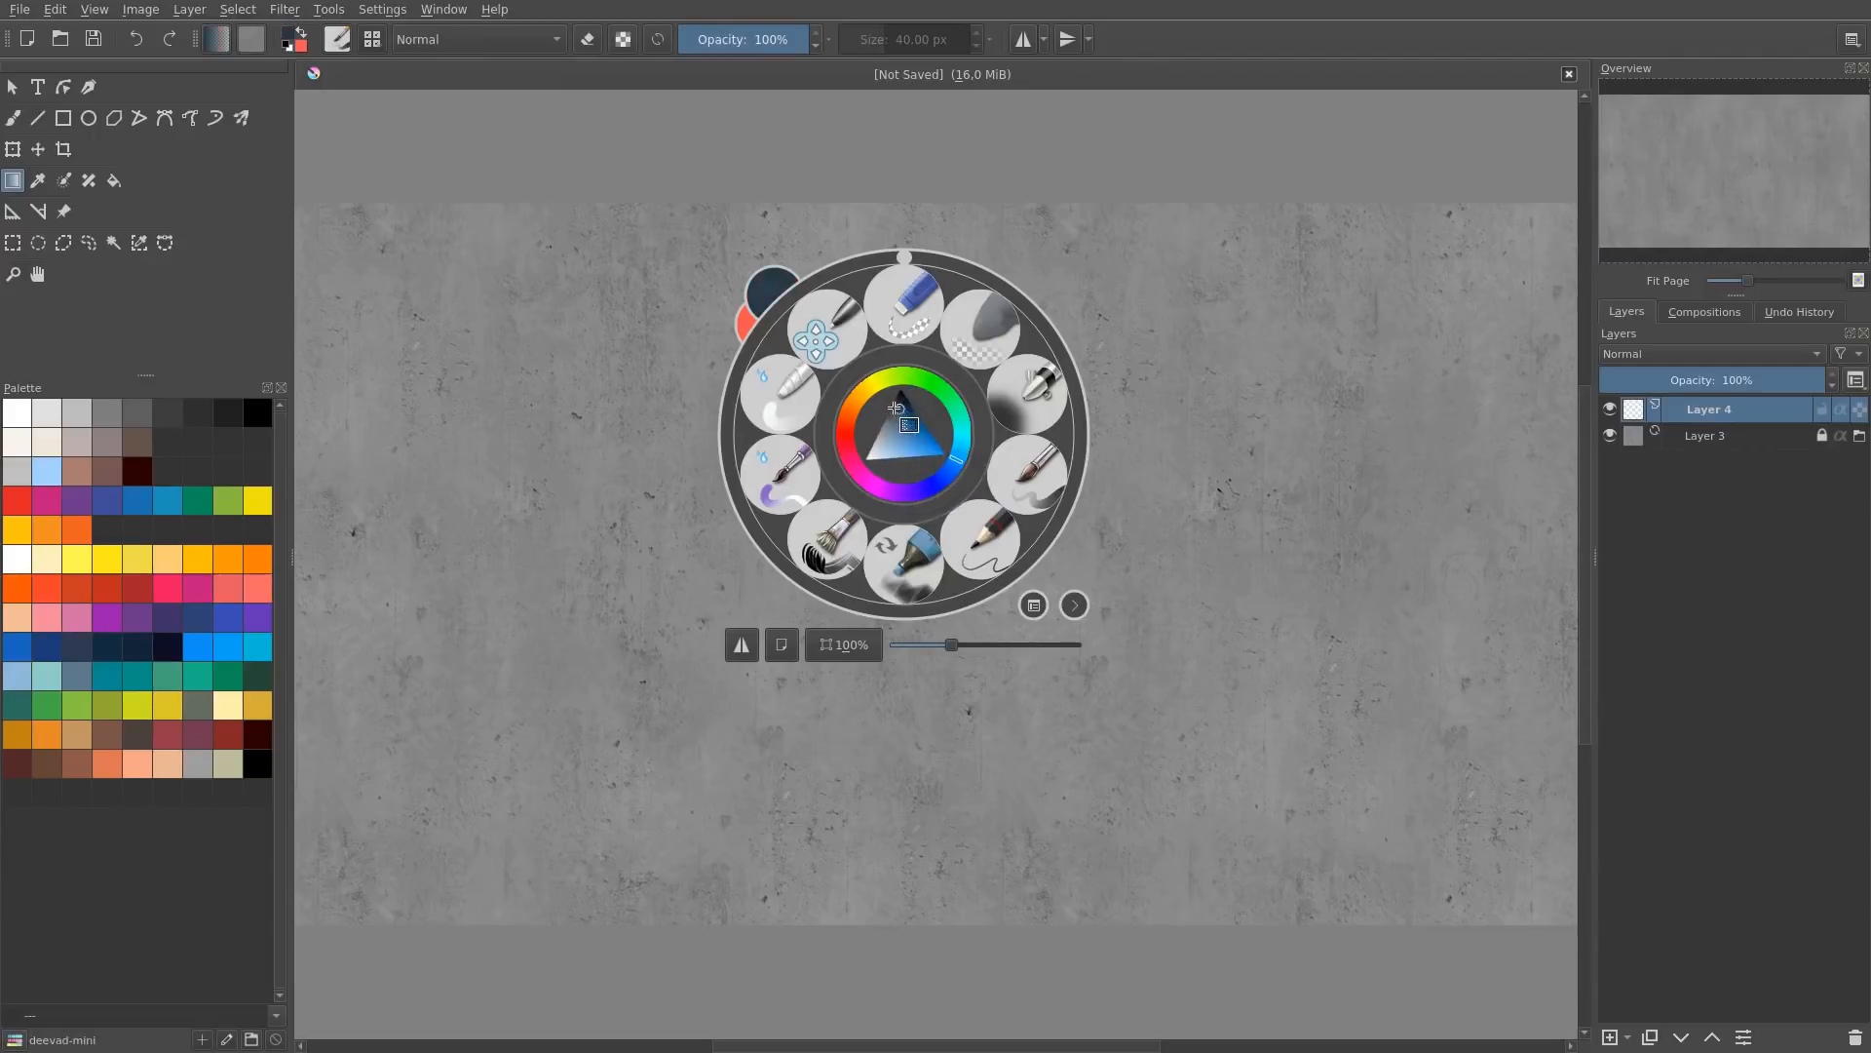
right_click(841, 439)
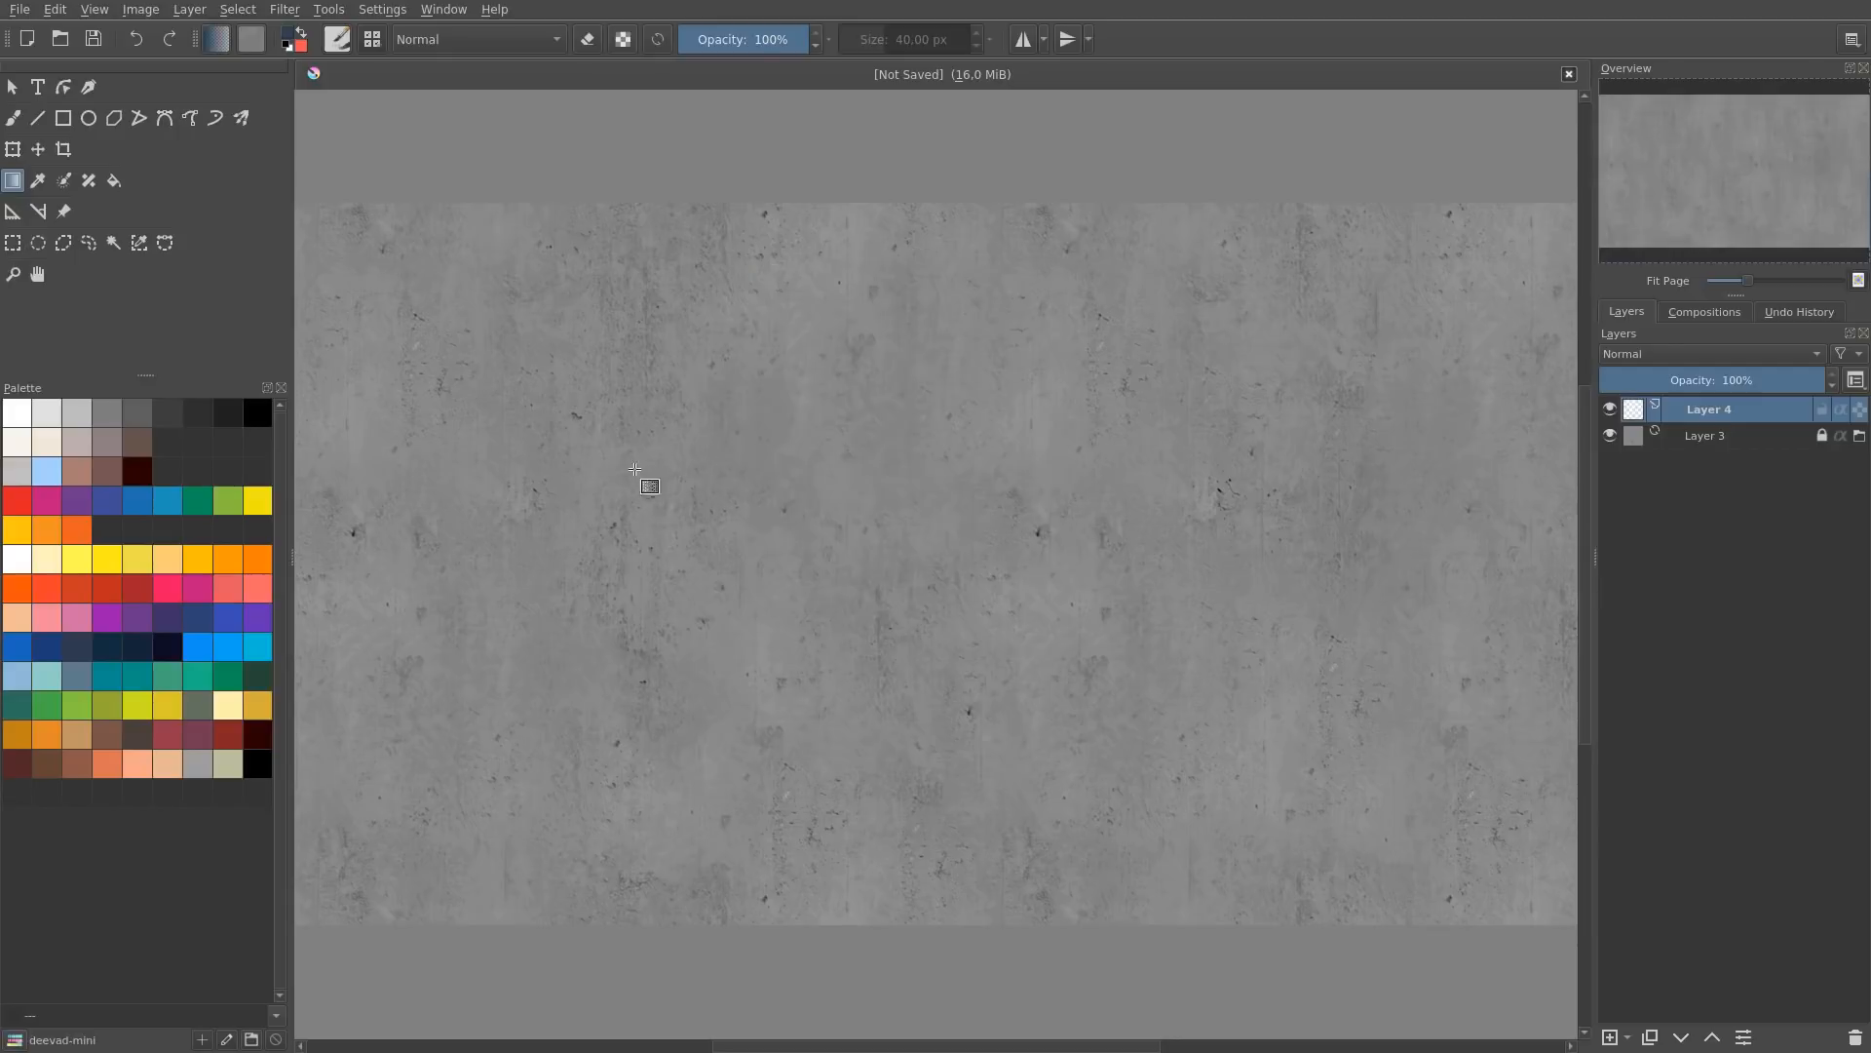
right_click(659, 464)
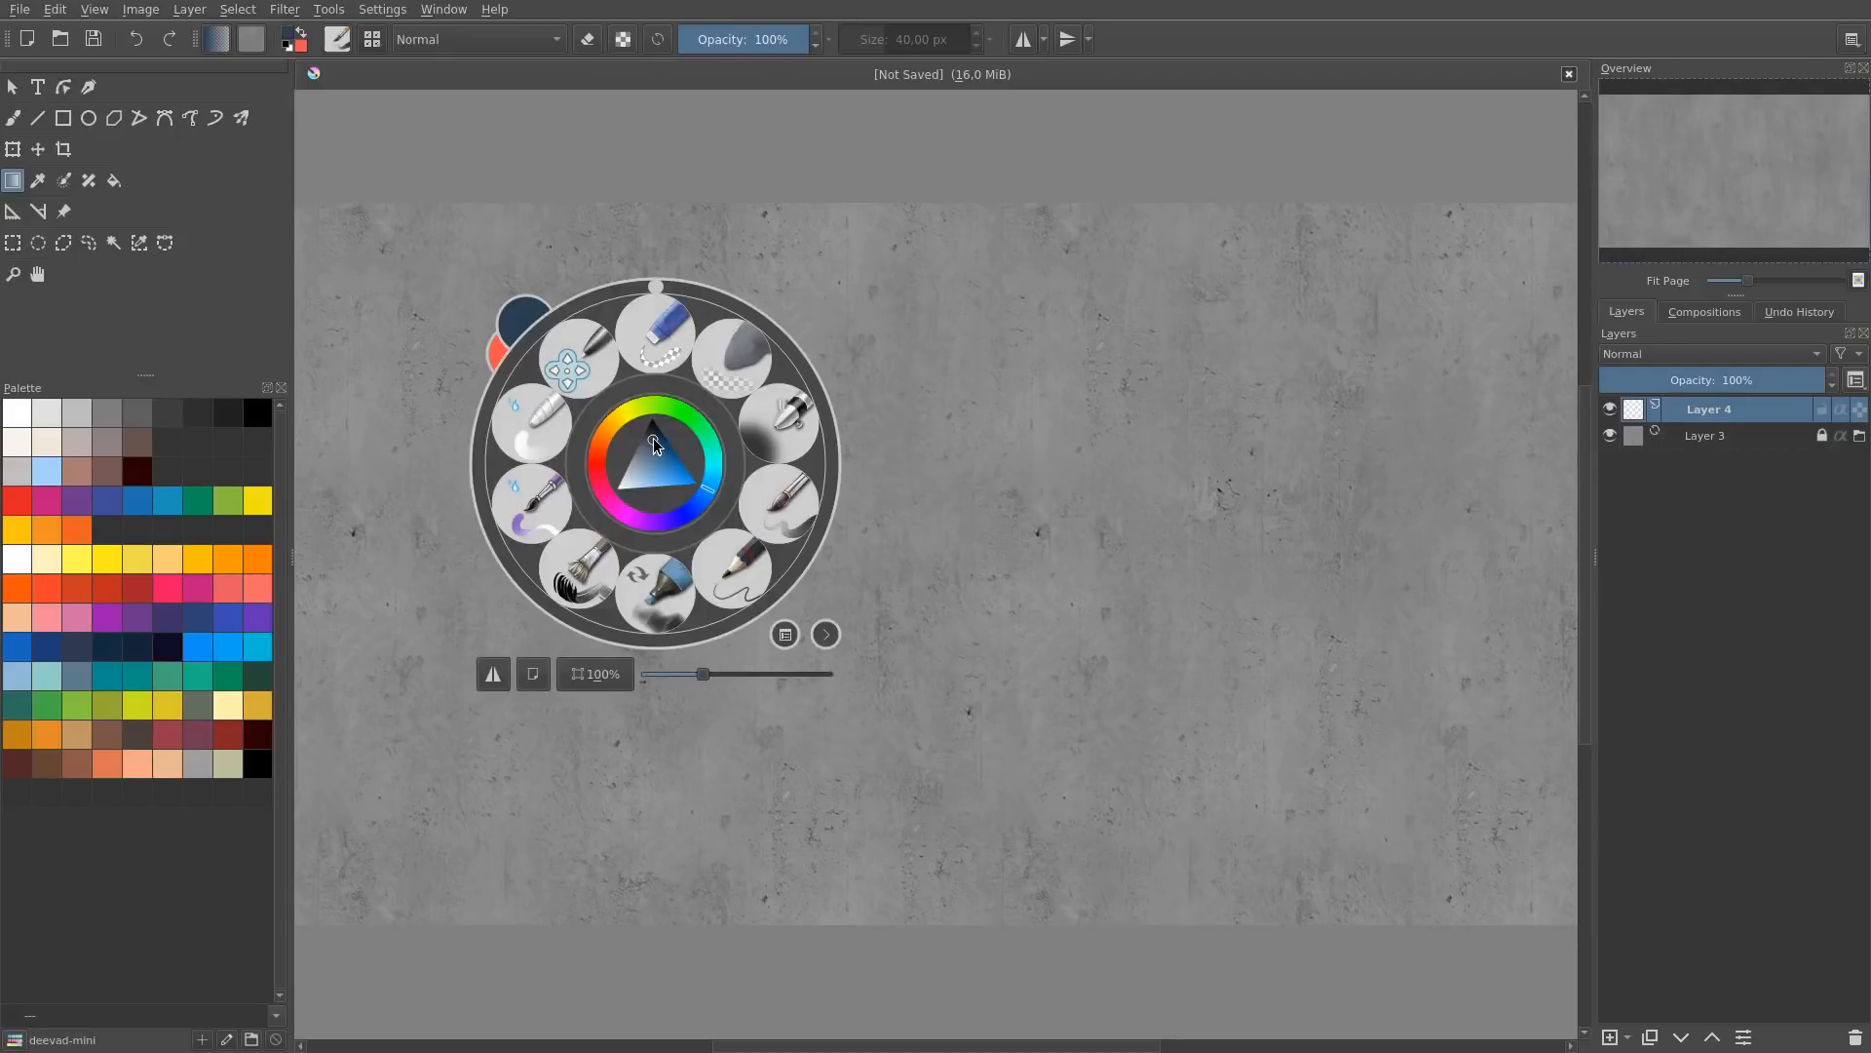
left_click(1098, 429)
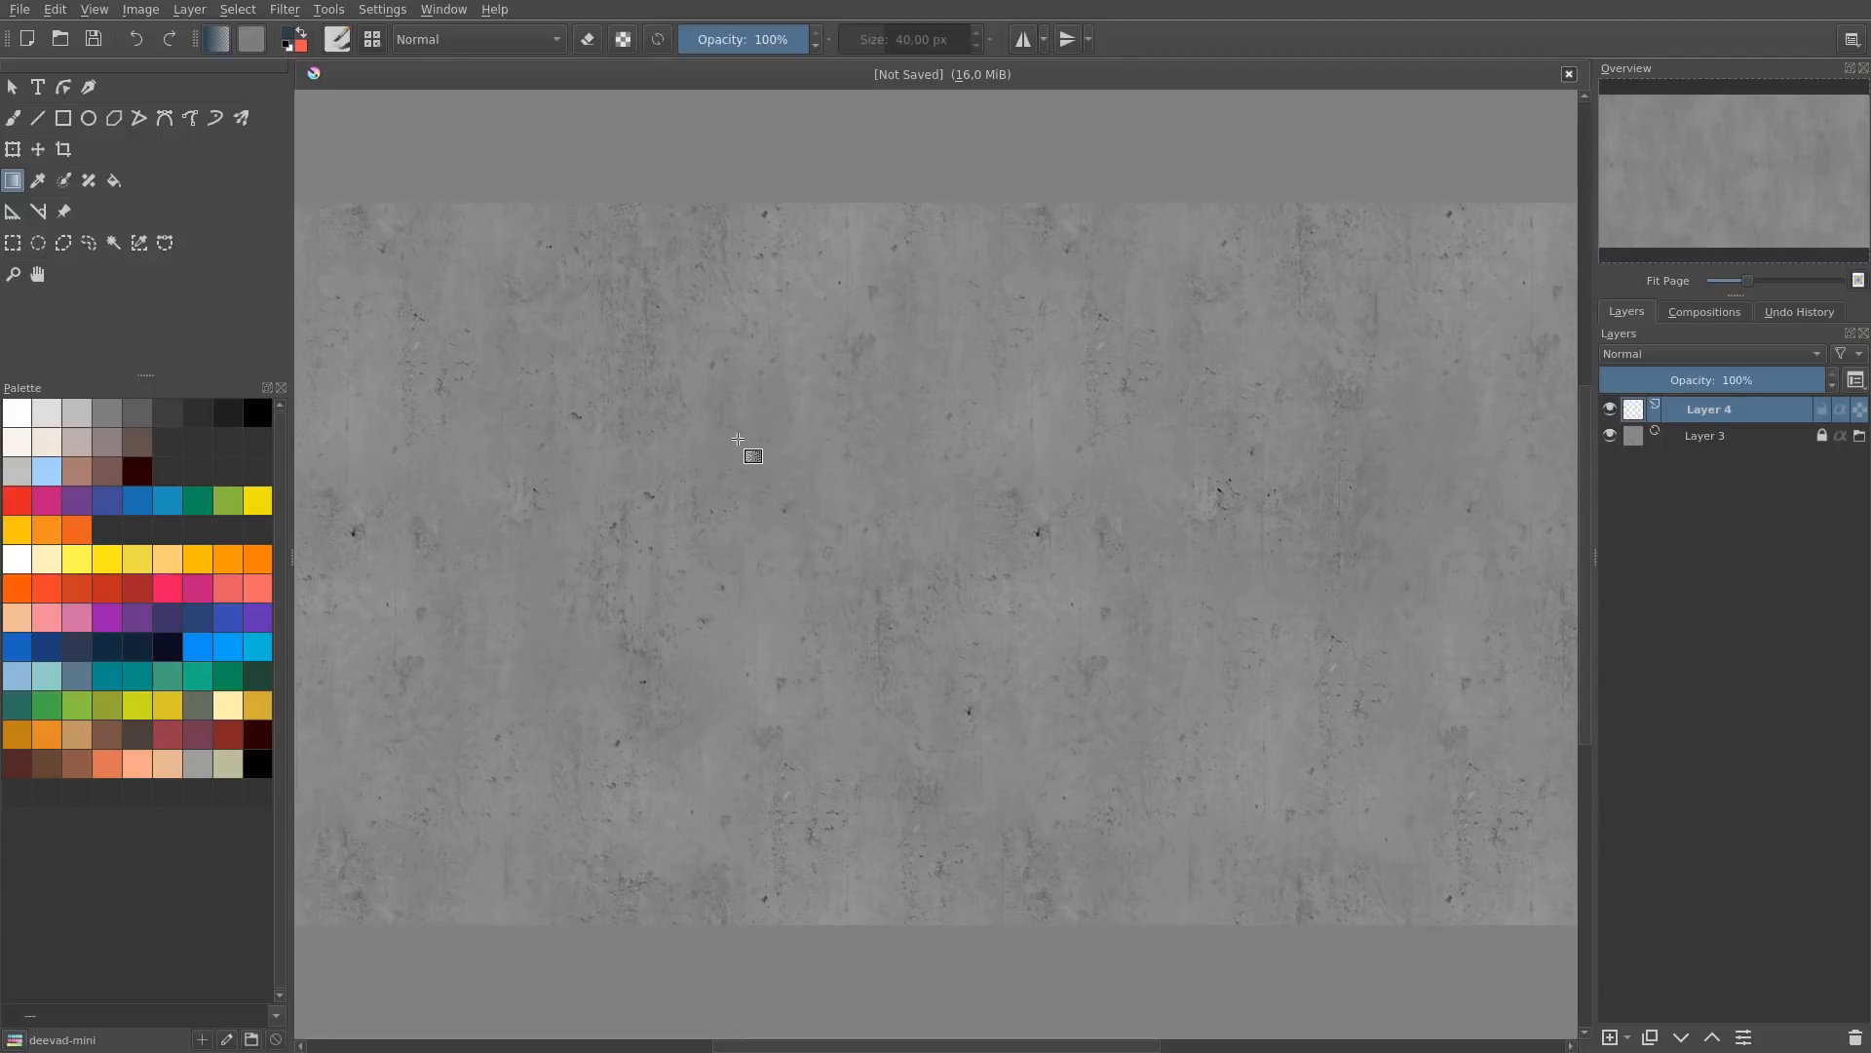
key("a")
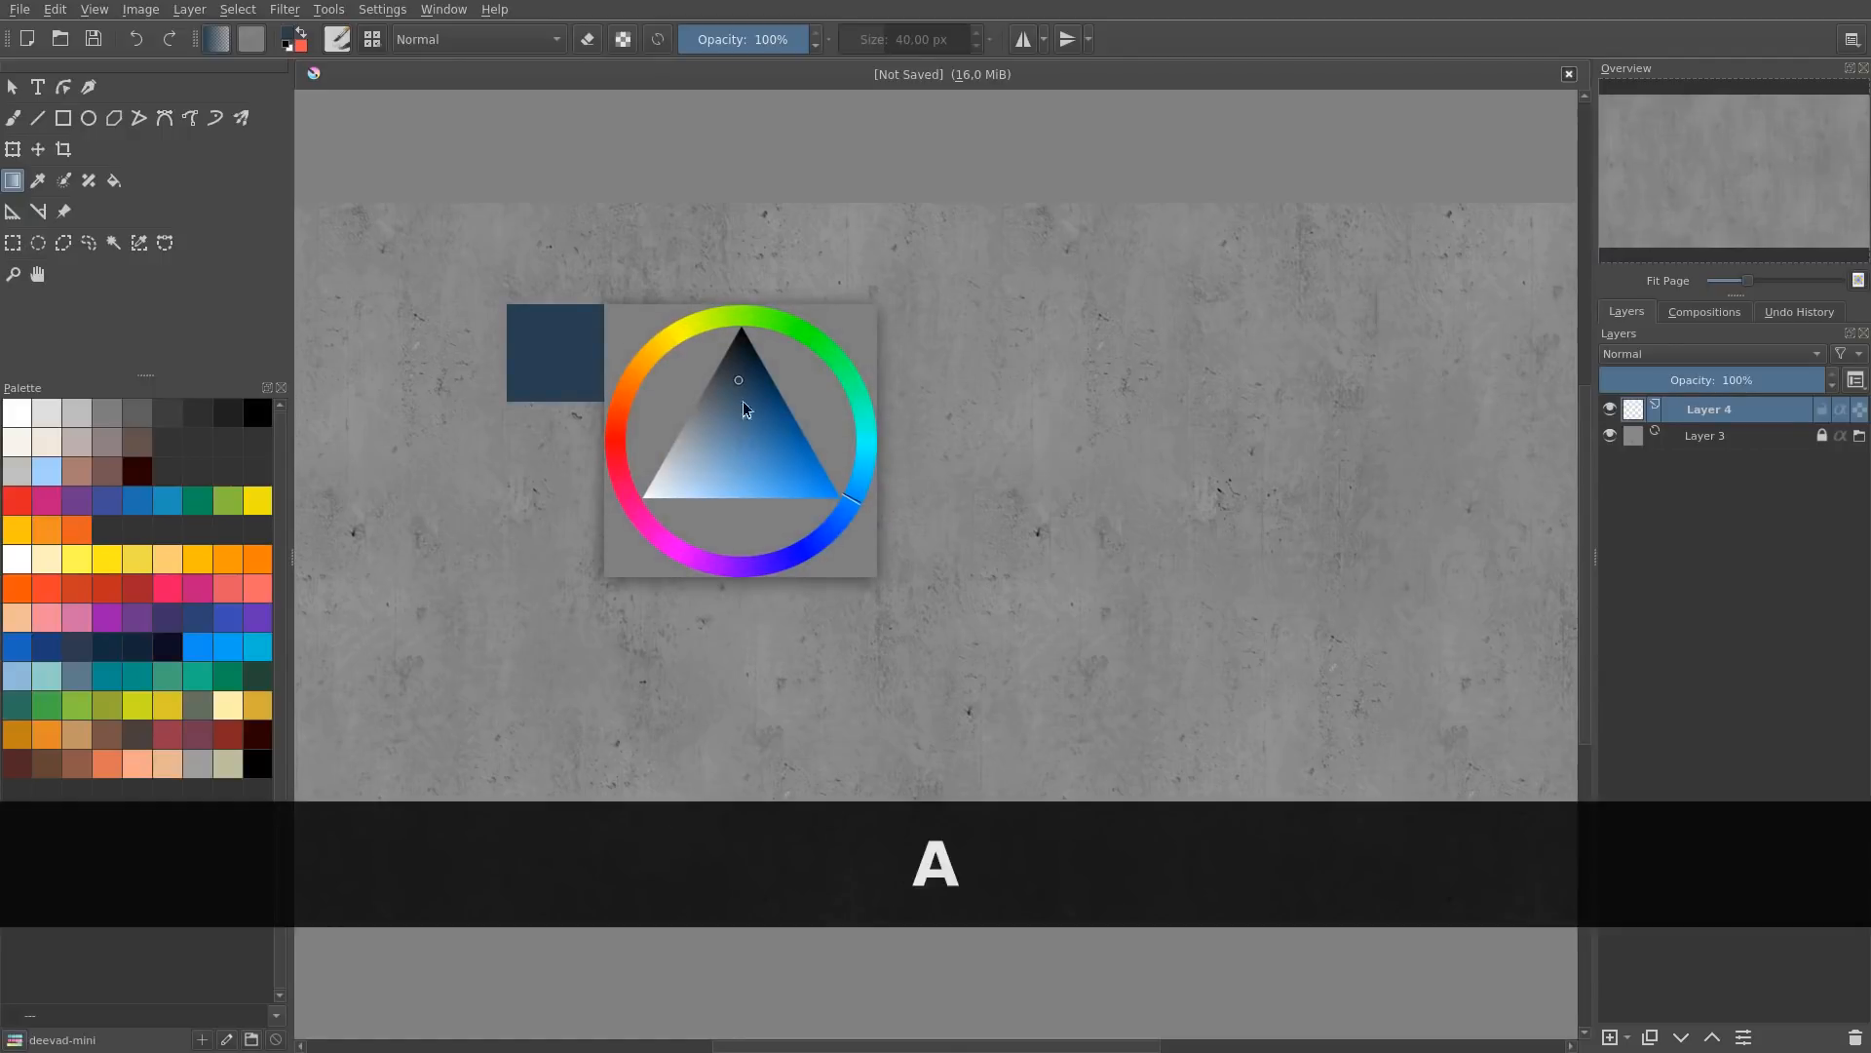
left_click_drag(746, 382, 736, 366)
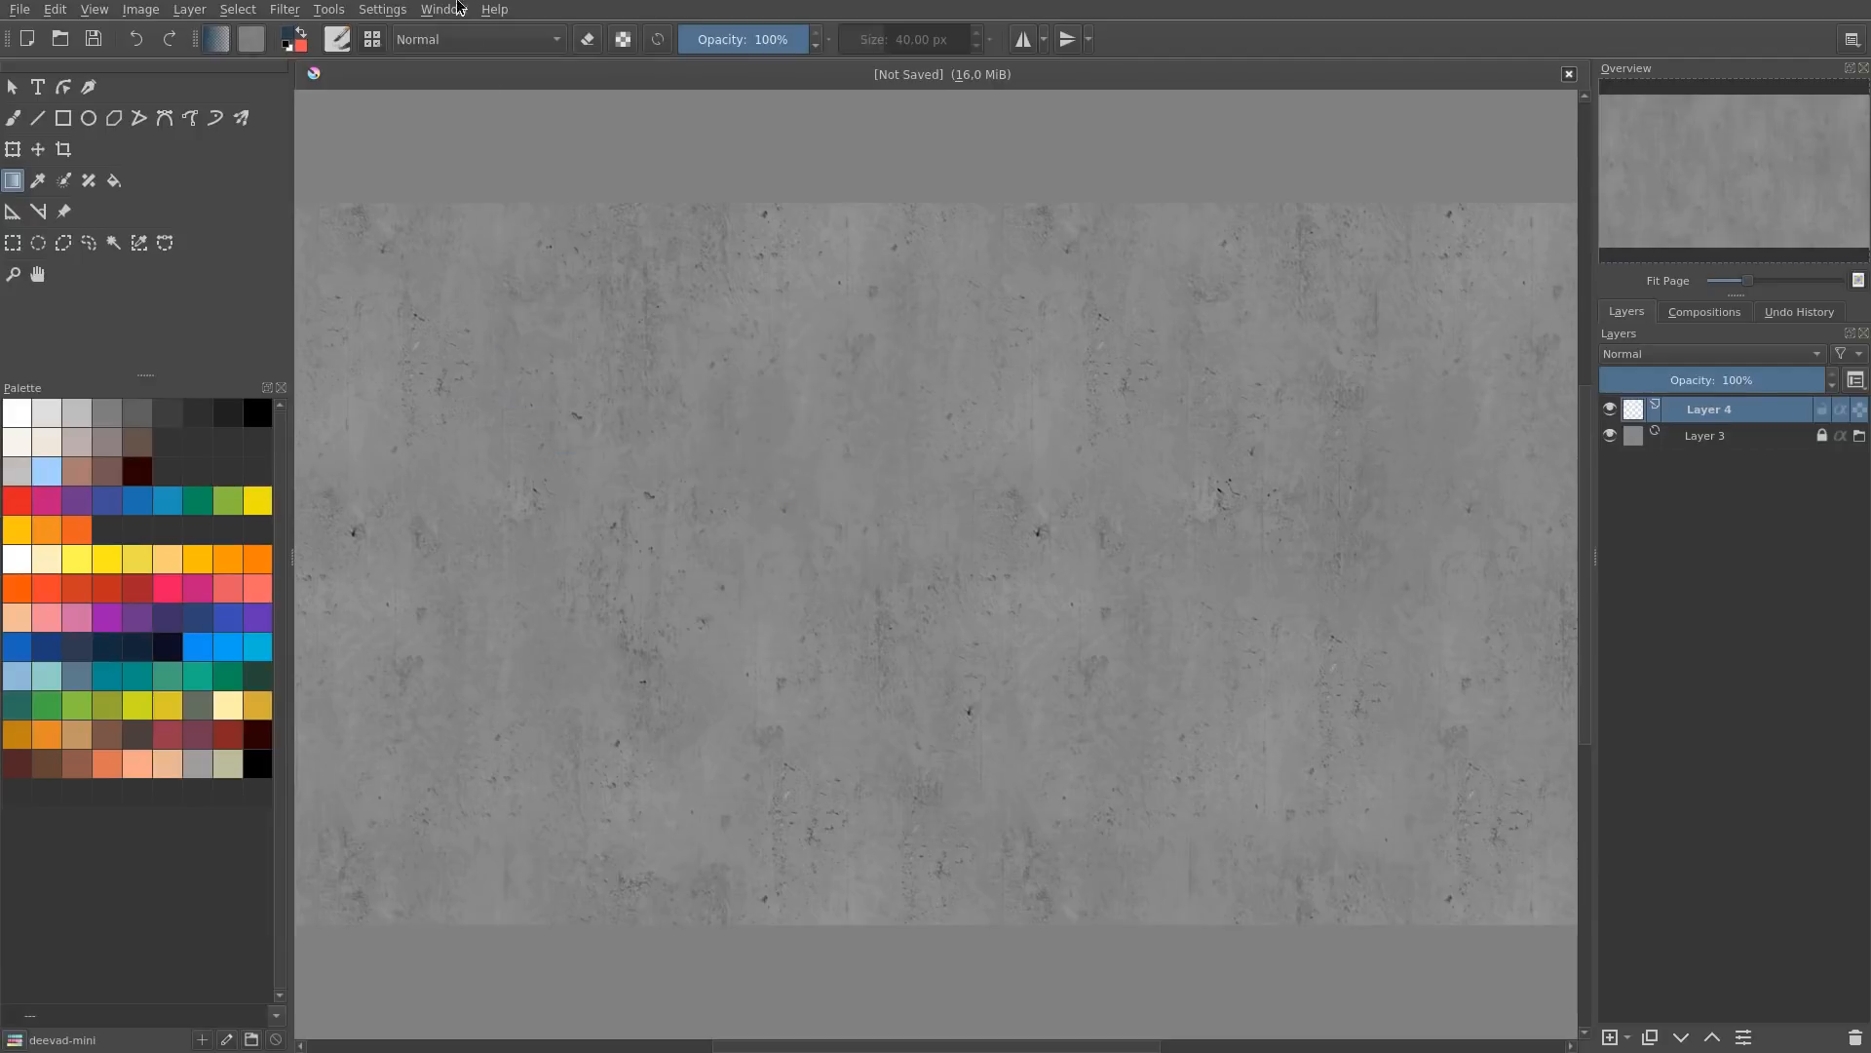
Step: Look up the keyboard shortcut assigned to Show color selector by searching the shortcut settings for "selector"
left_click(399, 10)
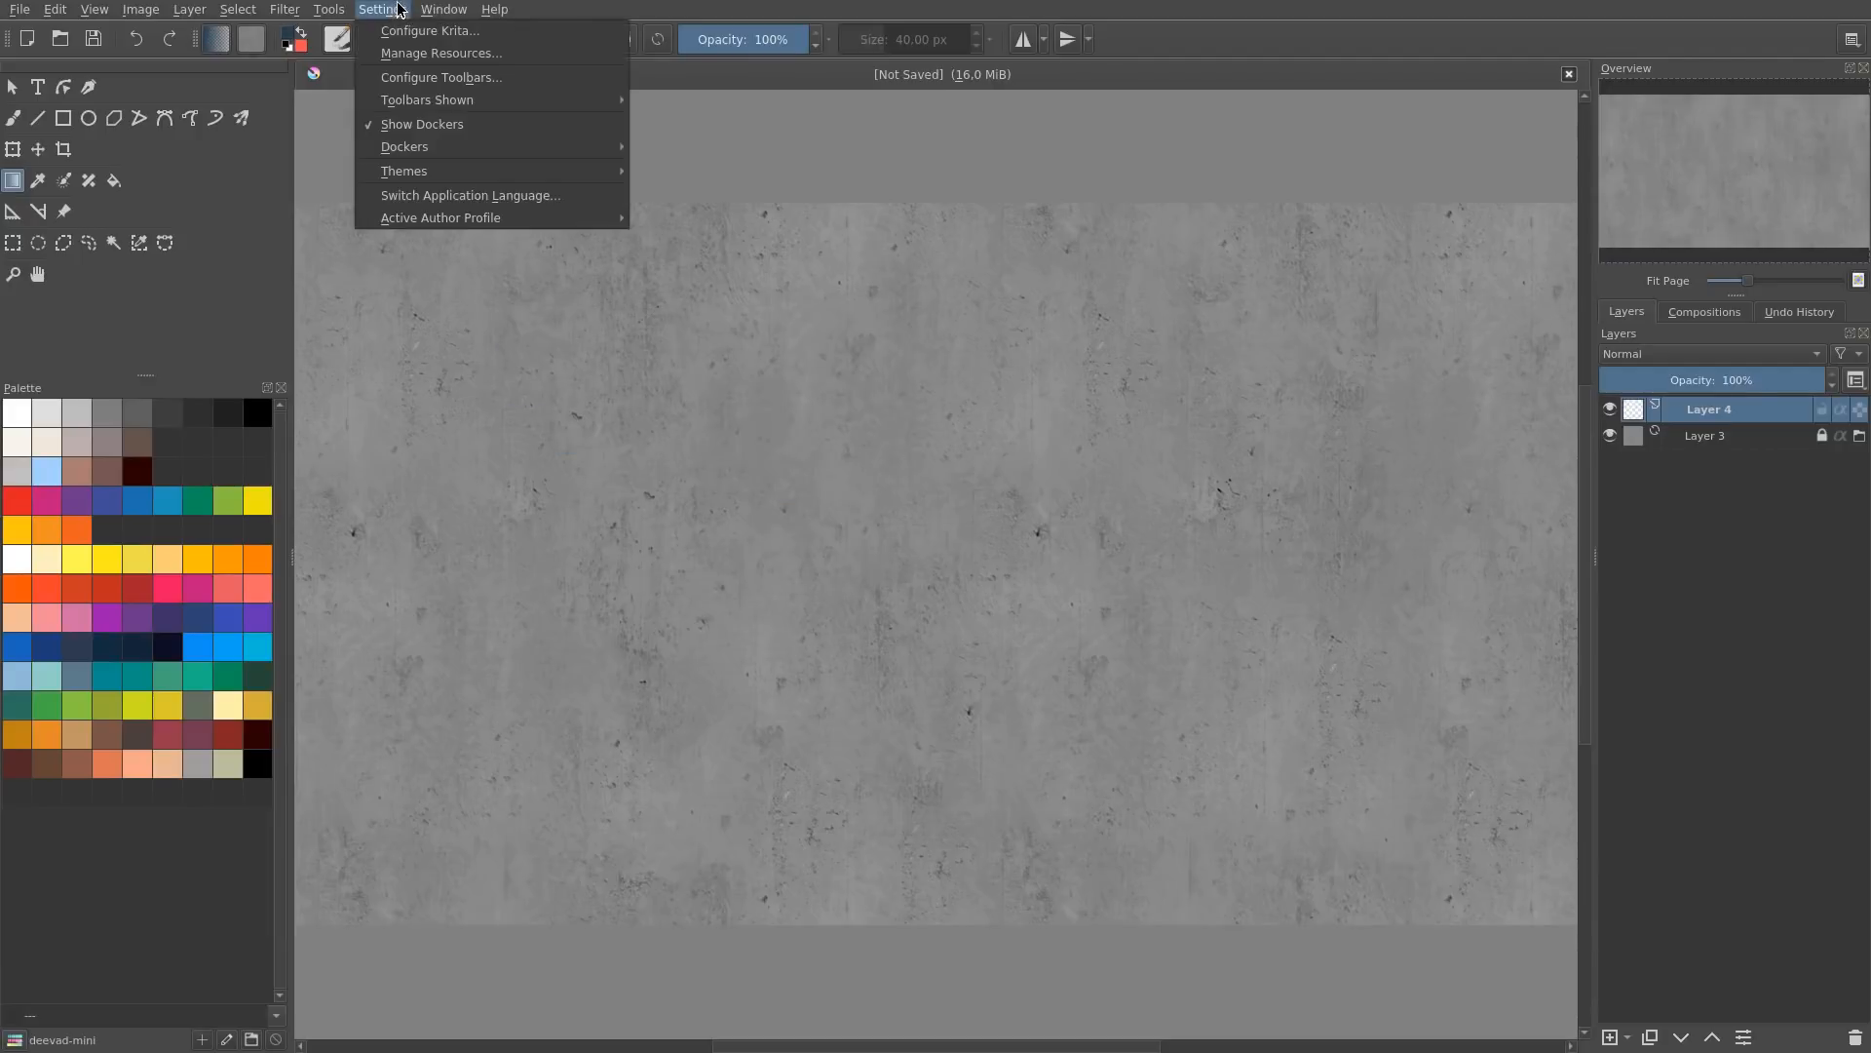
left_click(425, 31)
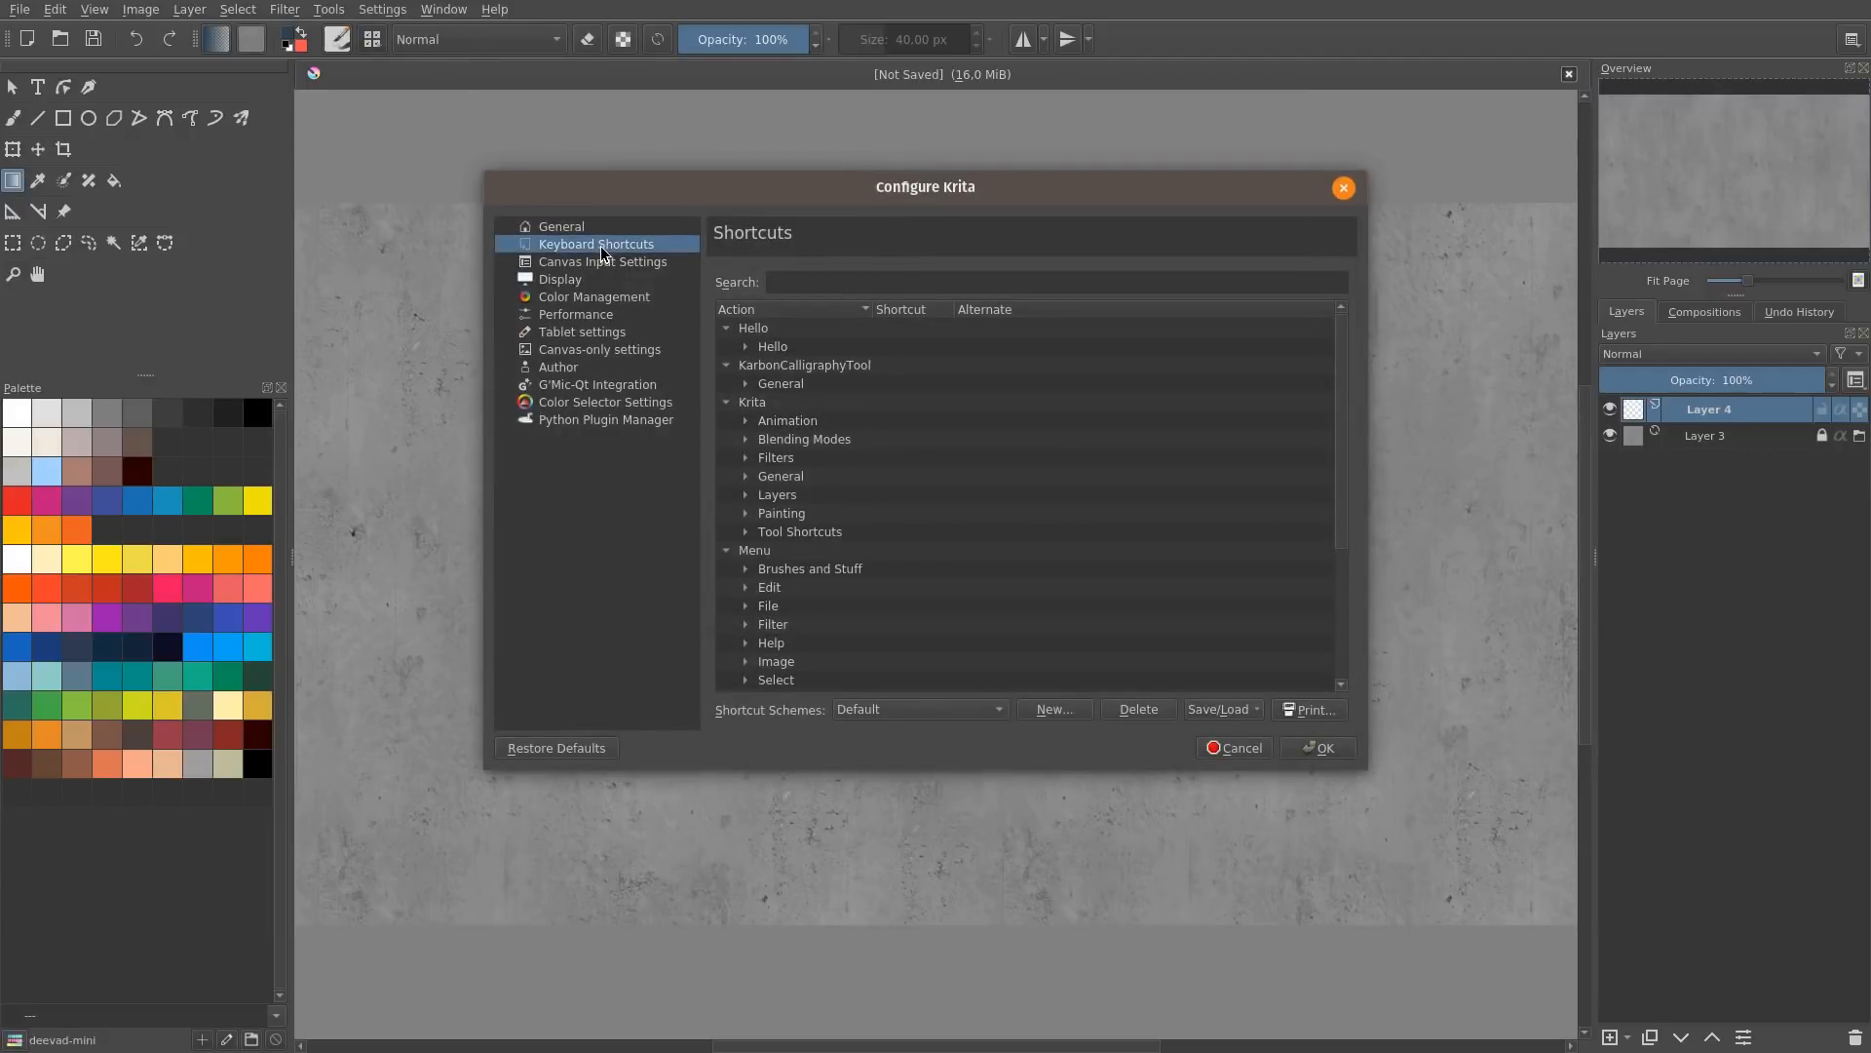
left_click(836, 282)
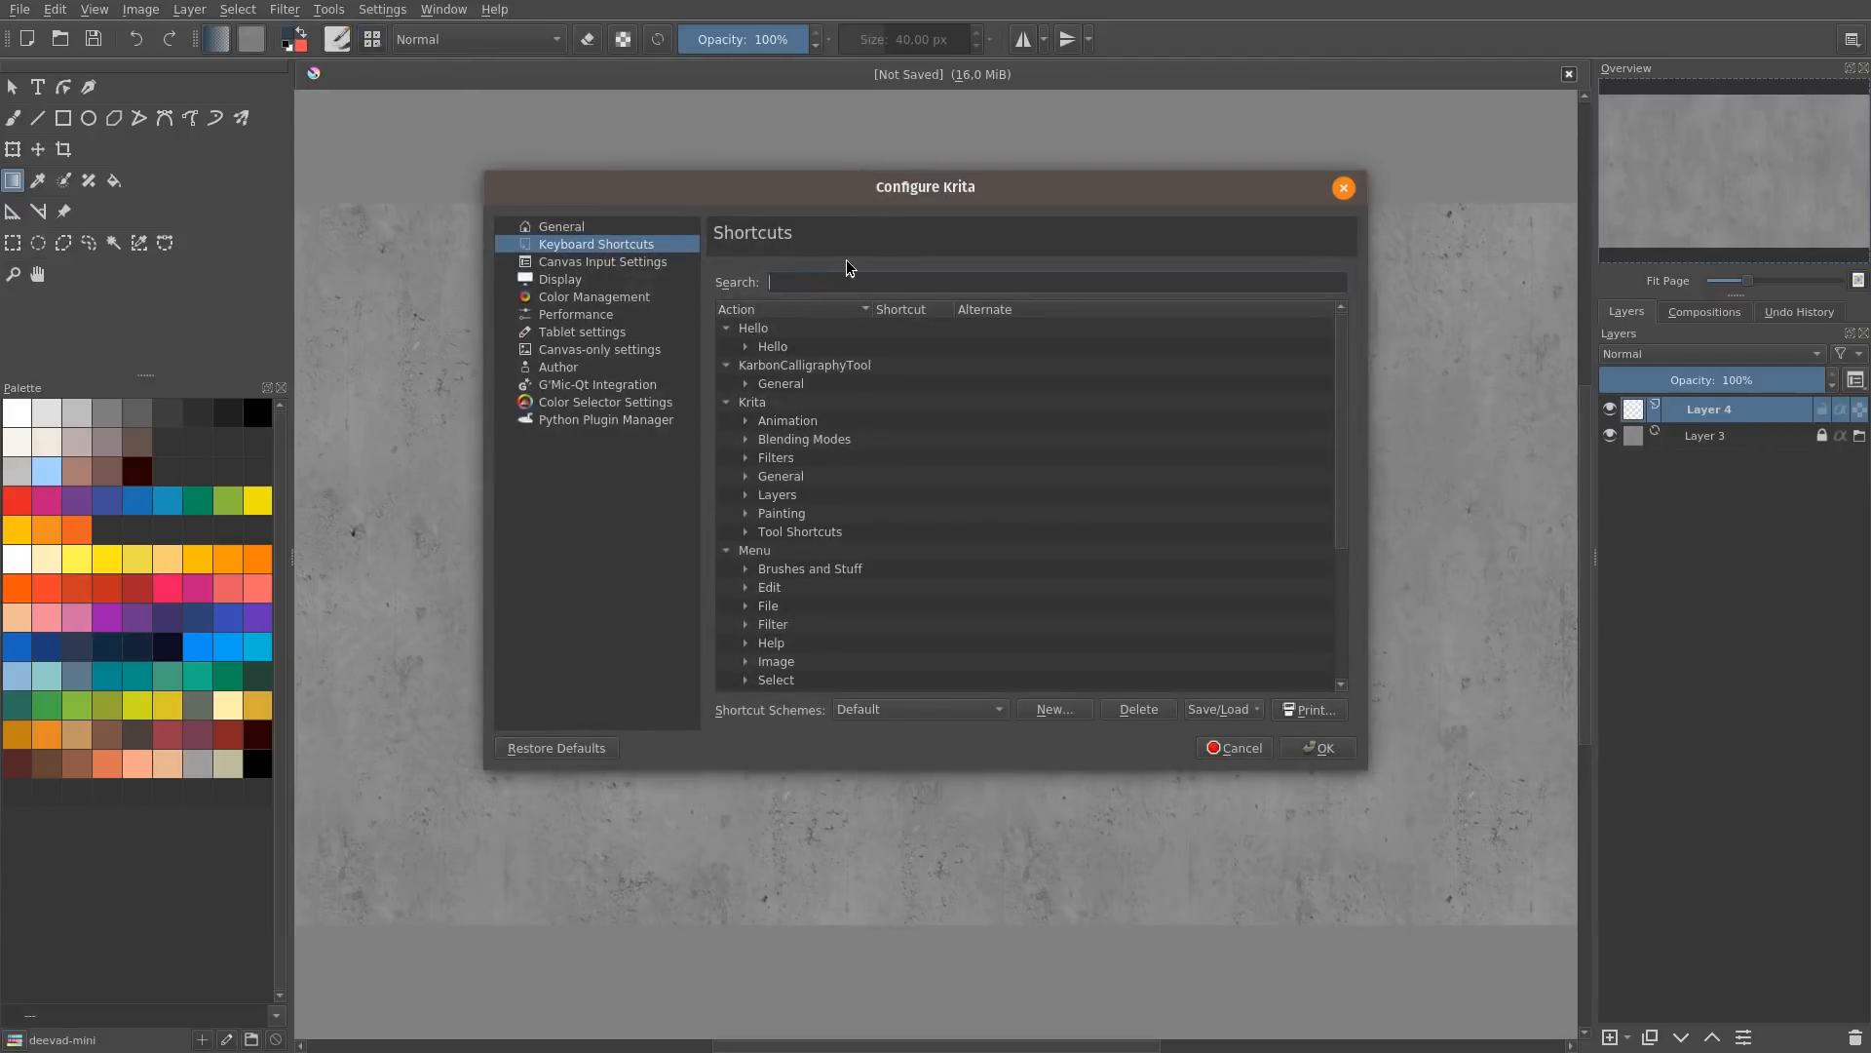
type("color")
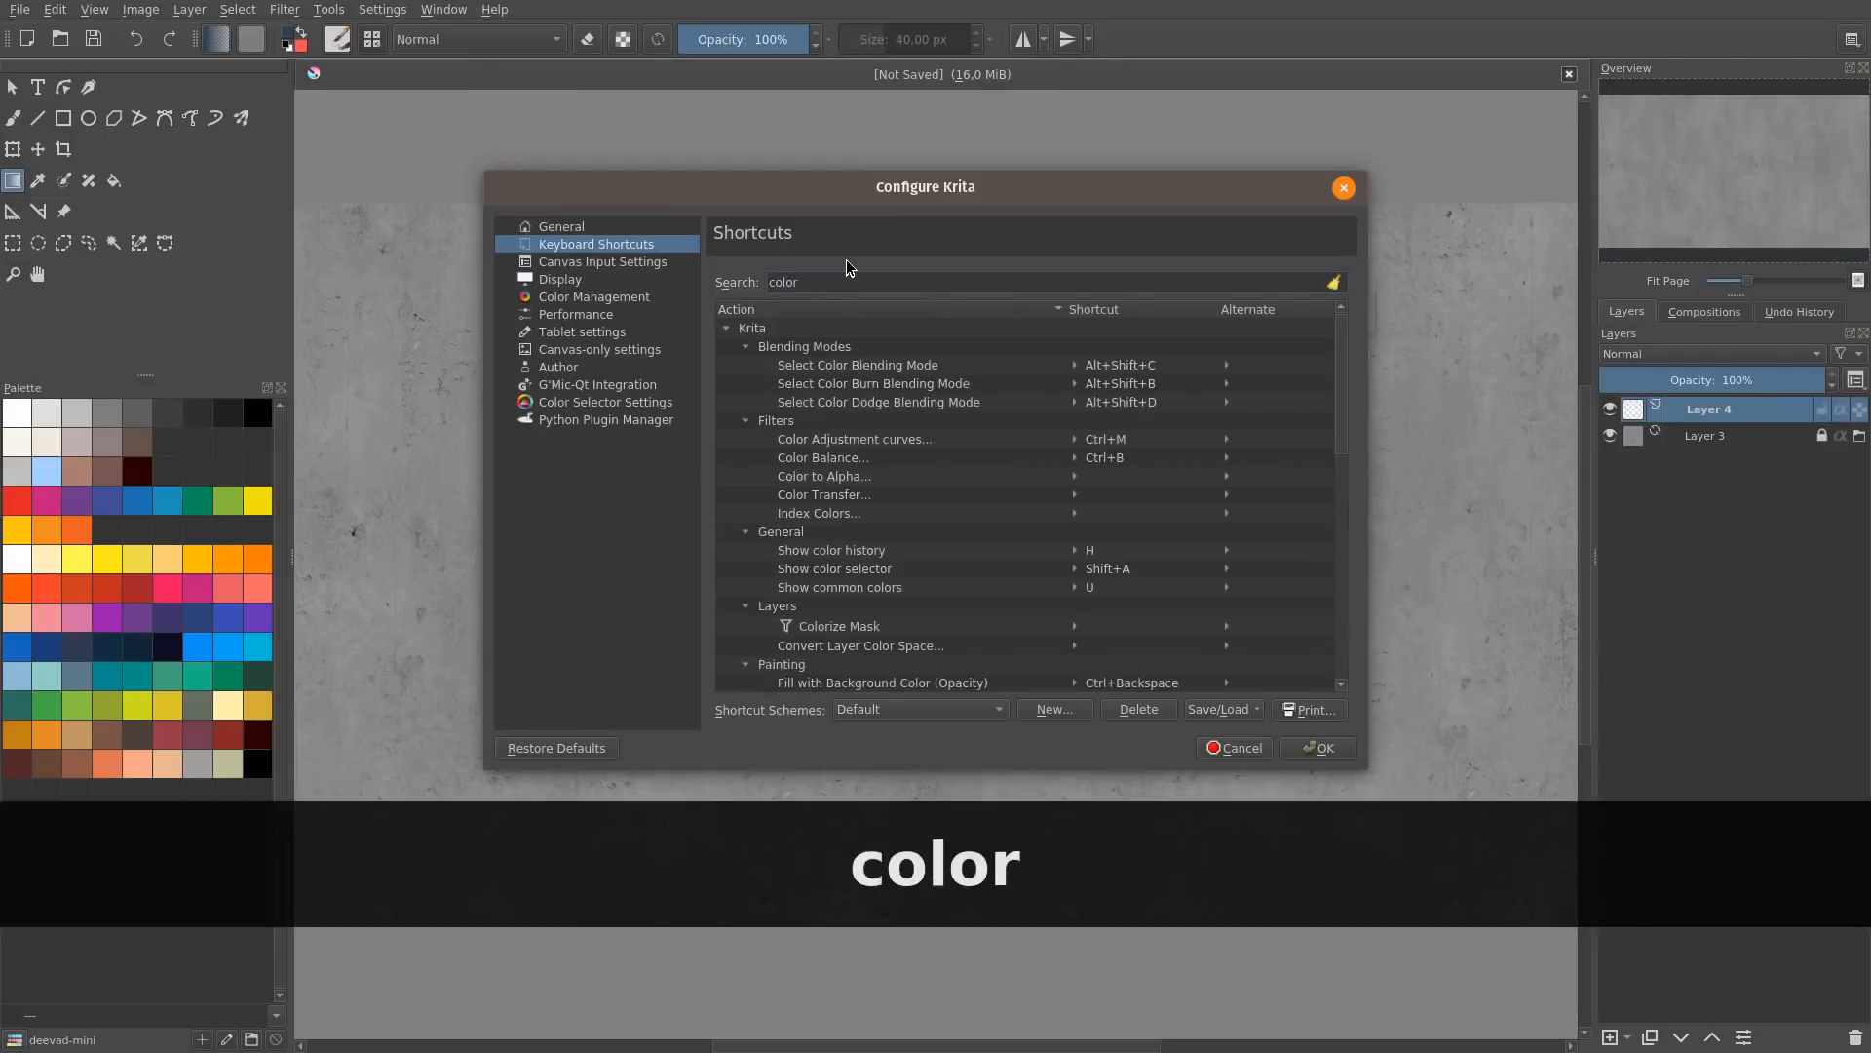
key("ctrl+a")
type("sele")
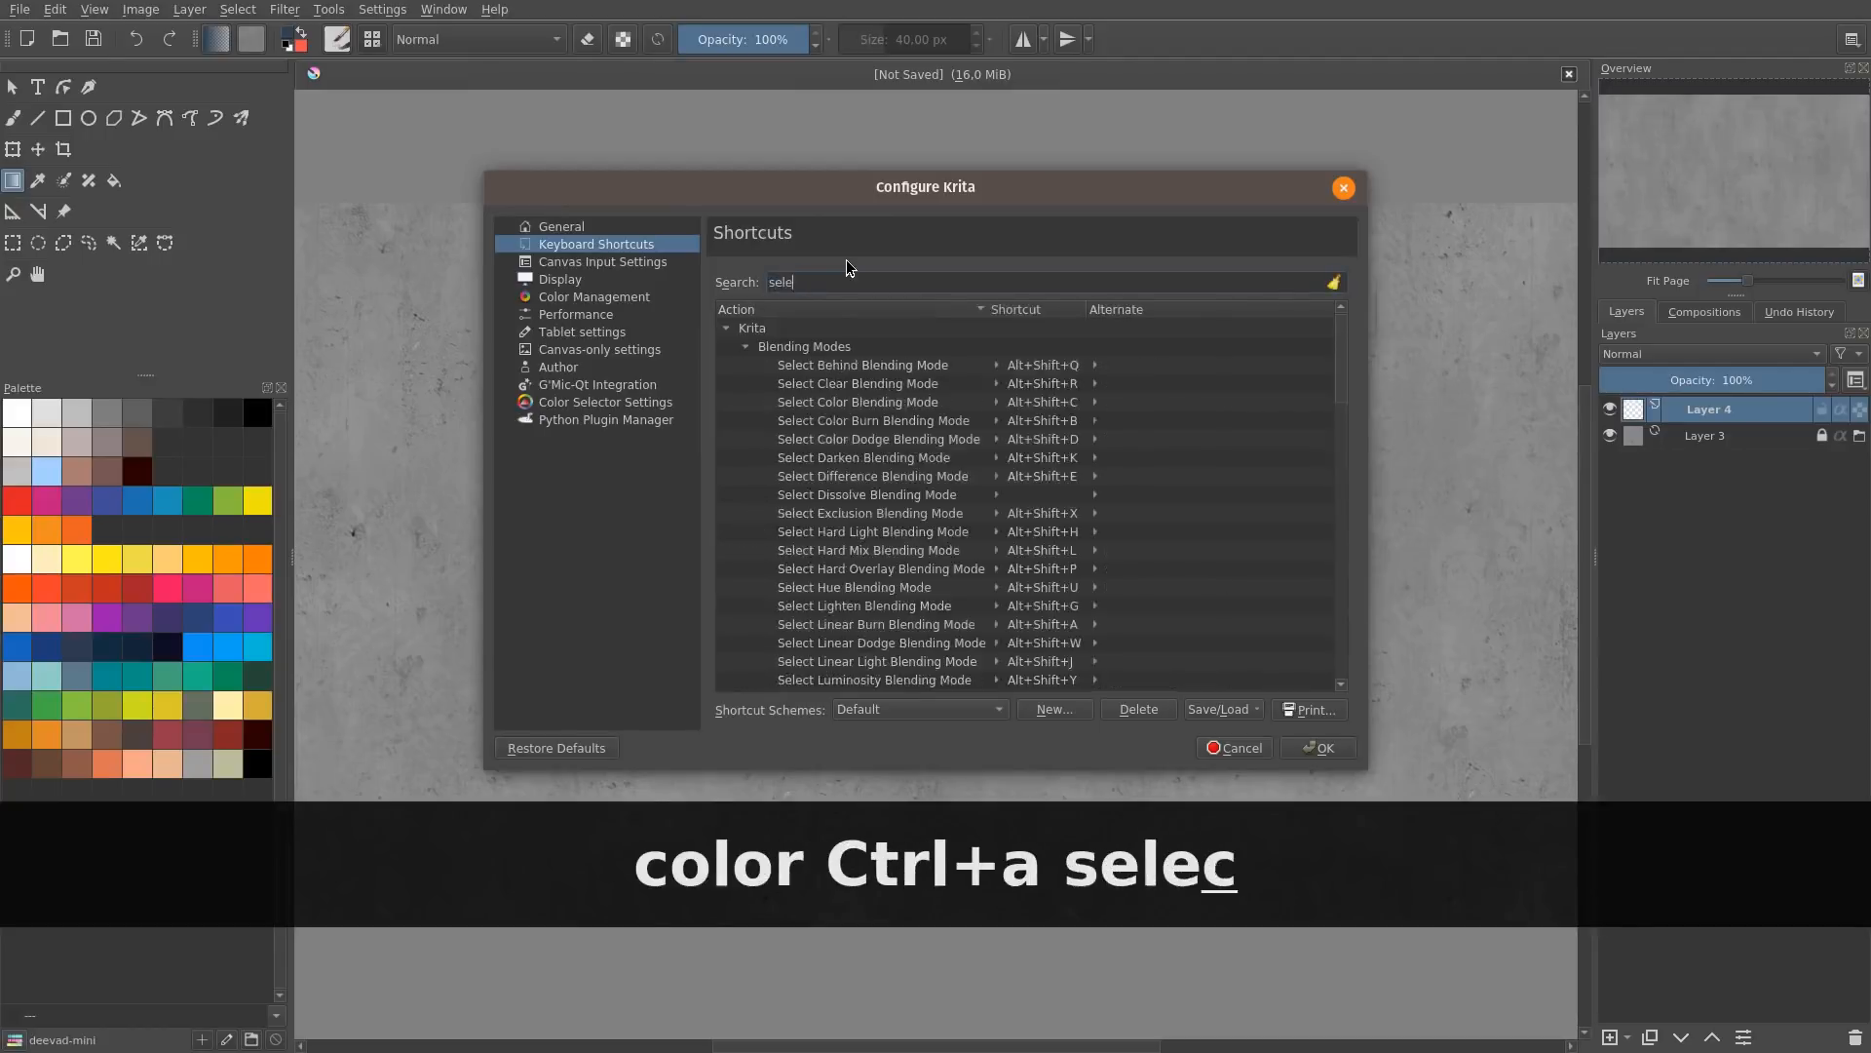
type("ctor")
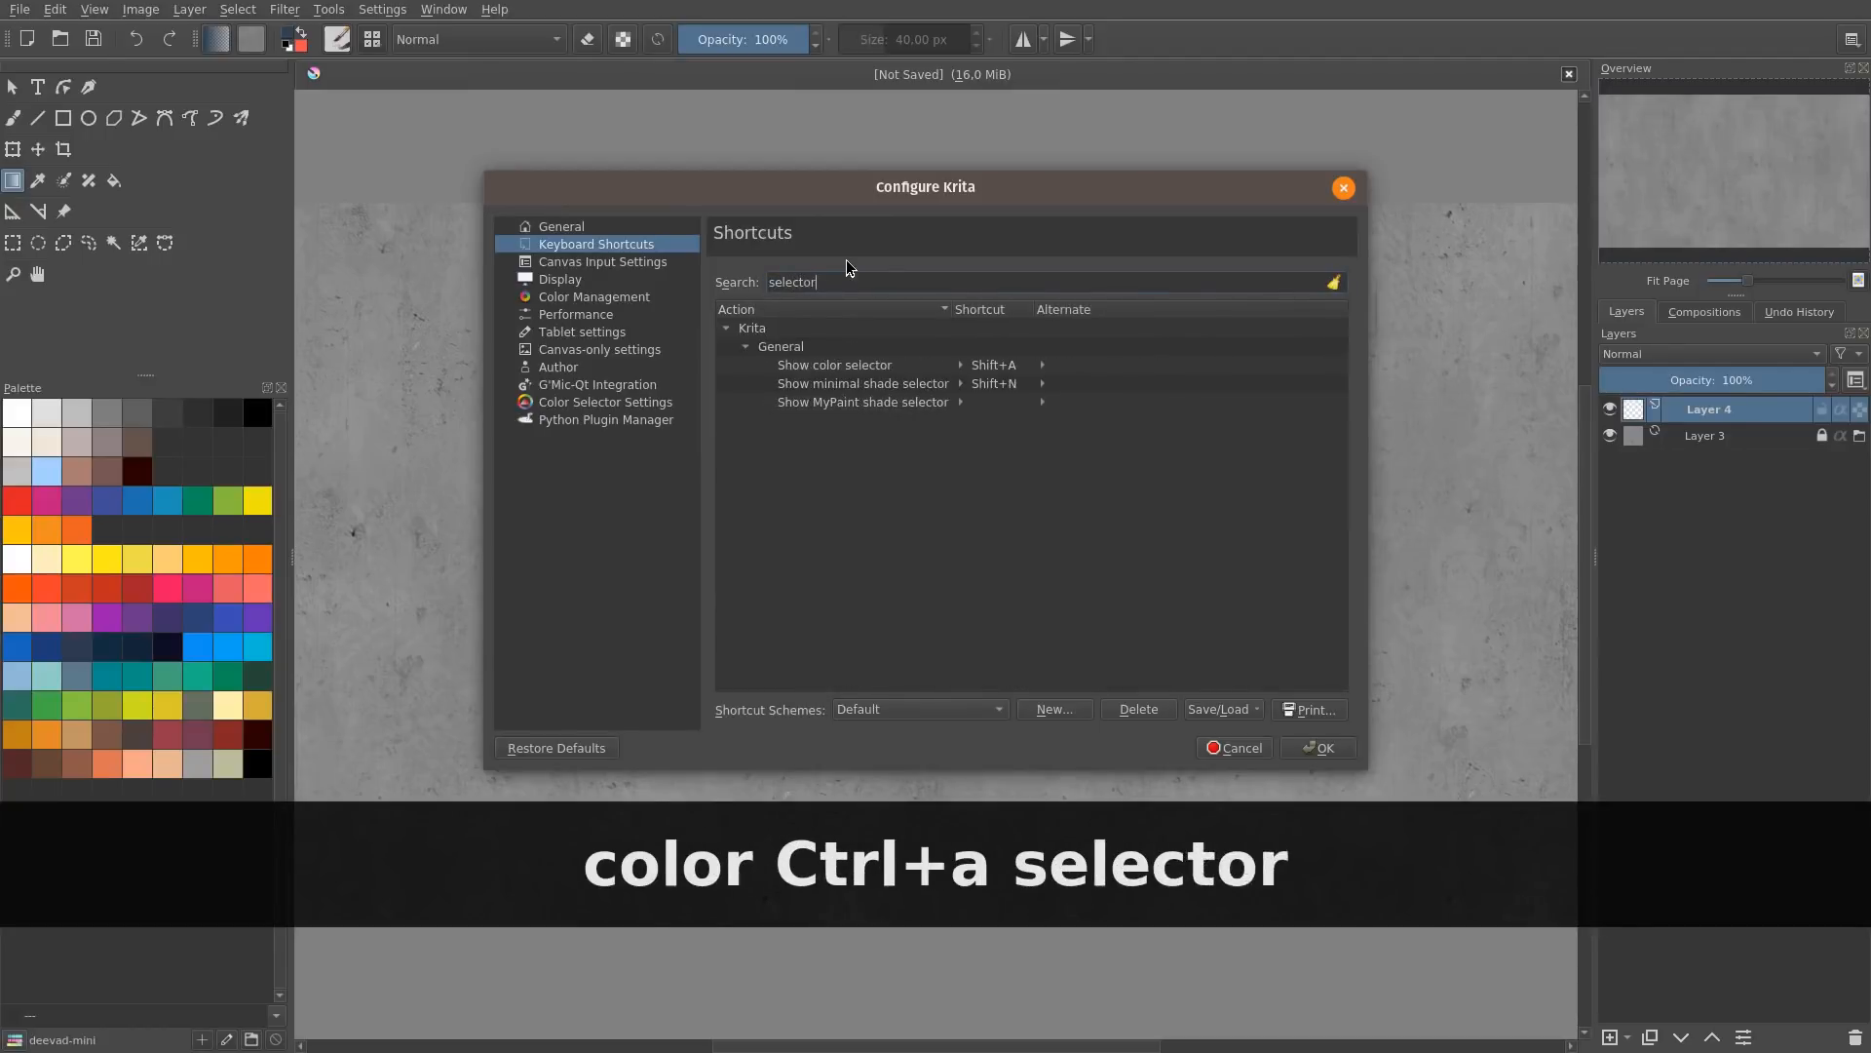
left_click(856, 366)
left_click(993, 368)
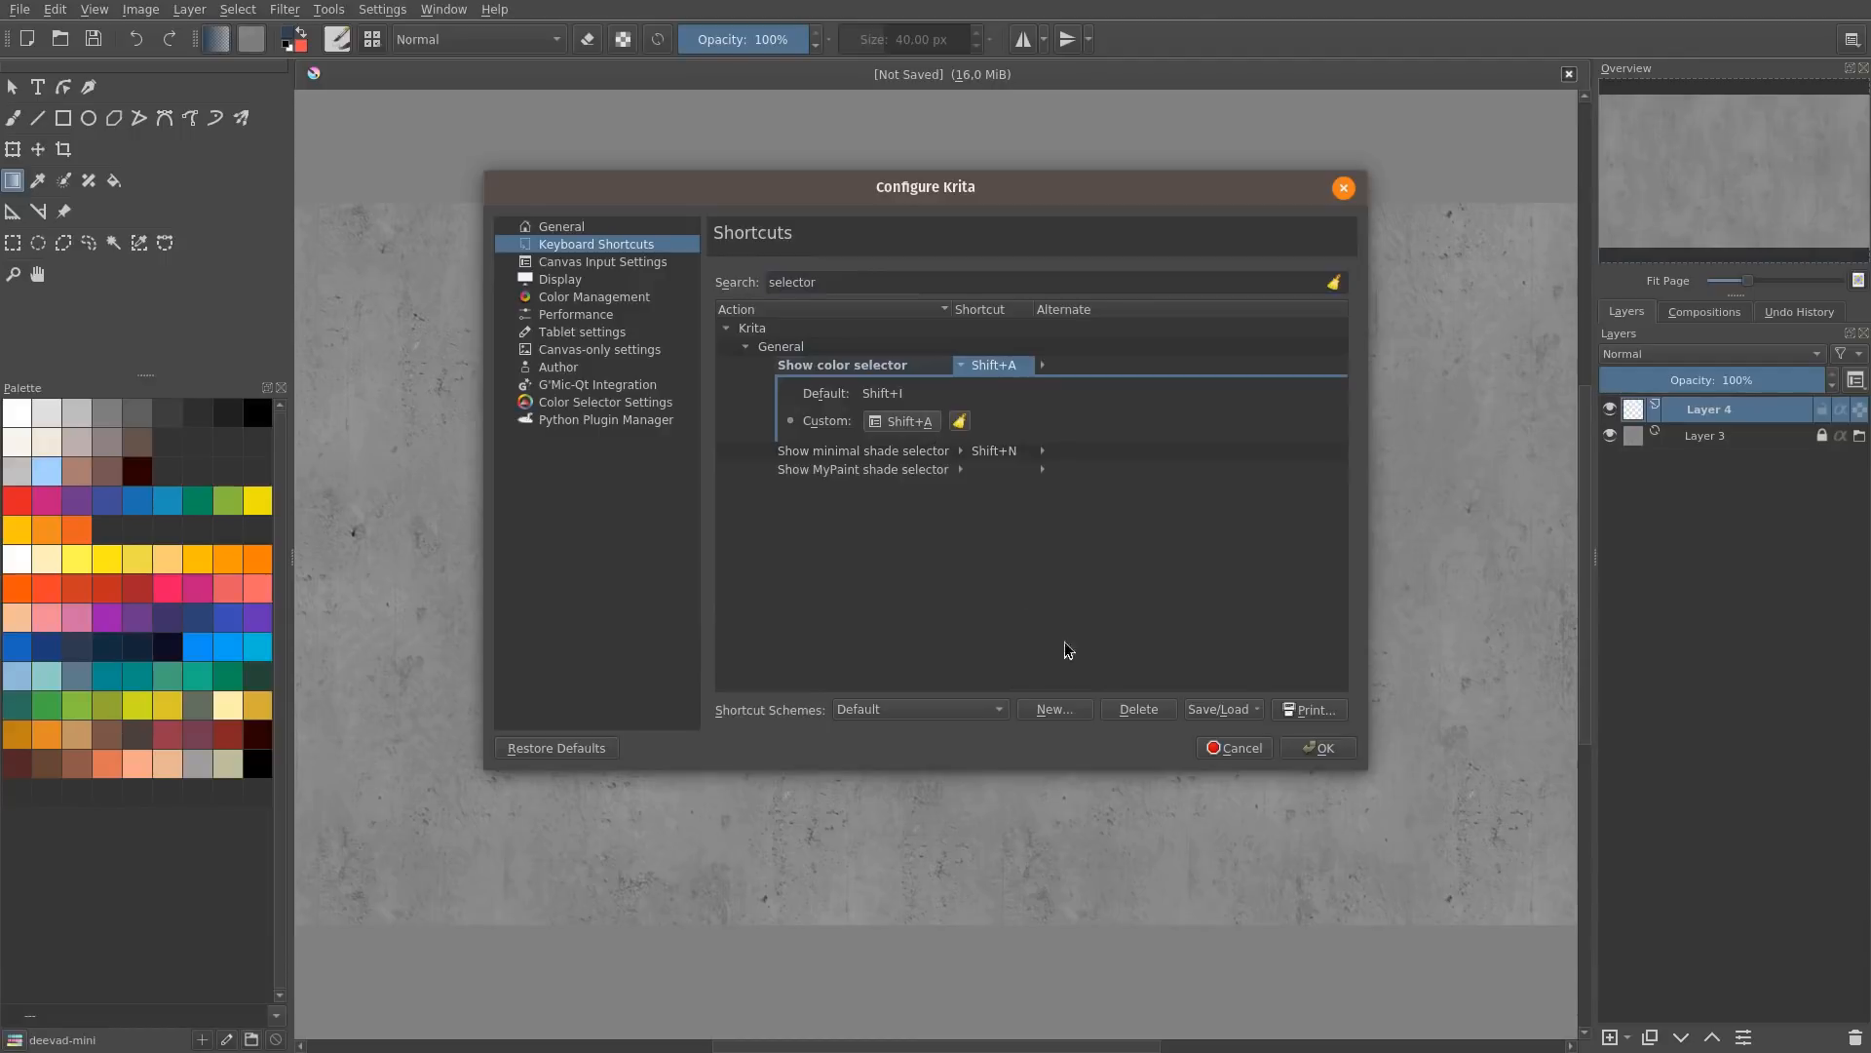
key("Escape")
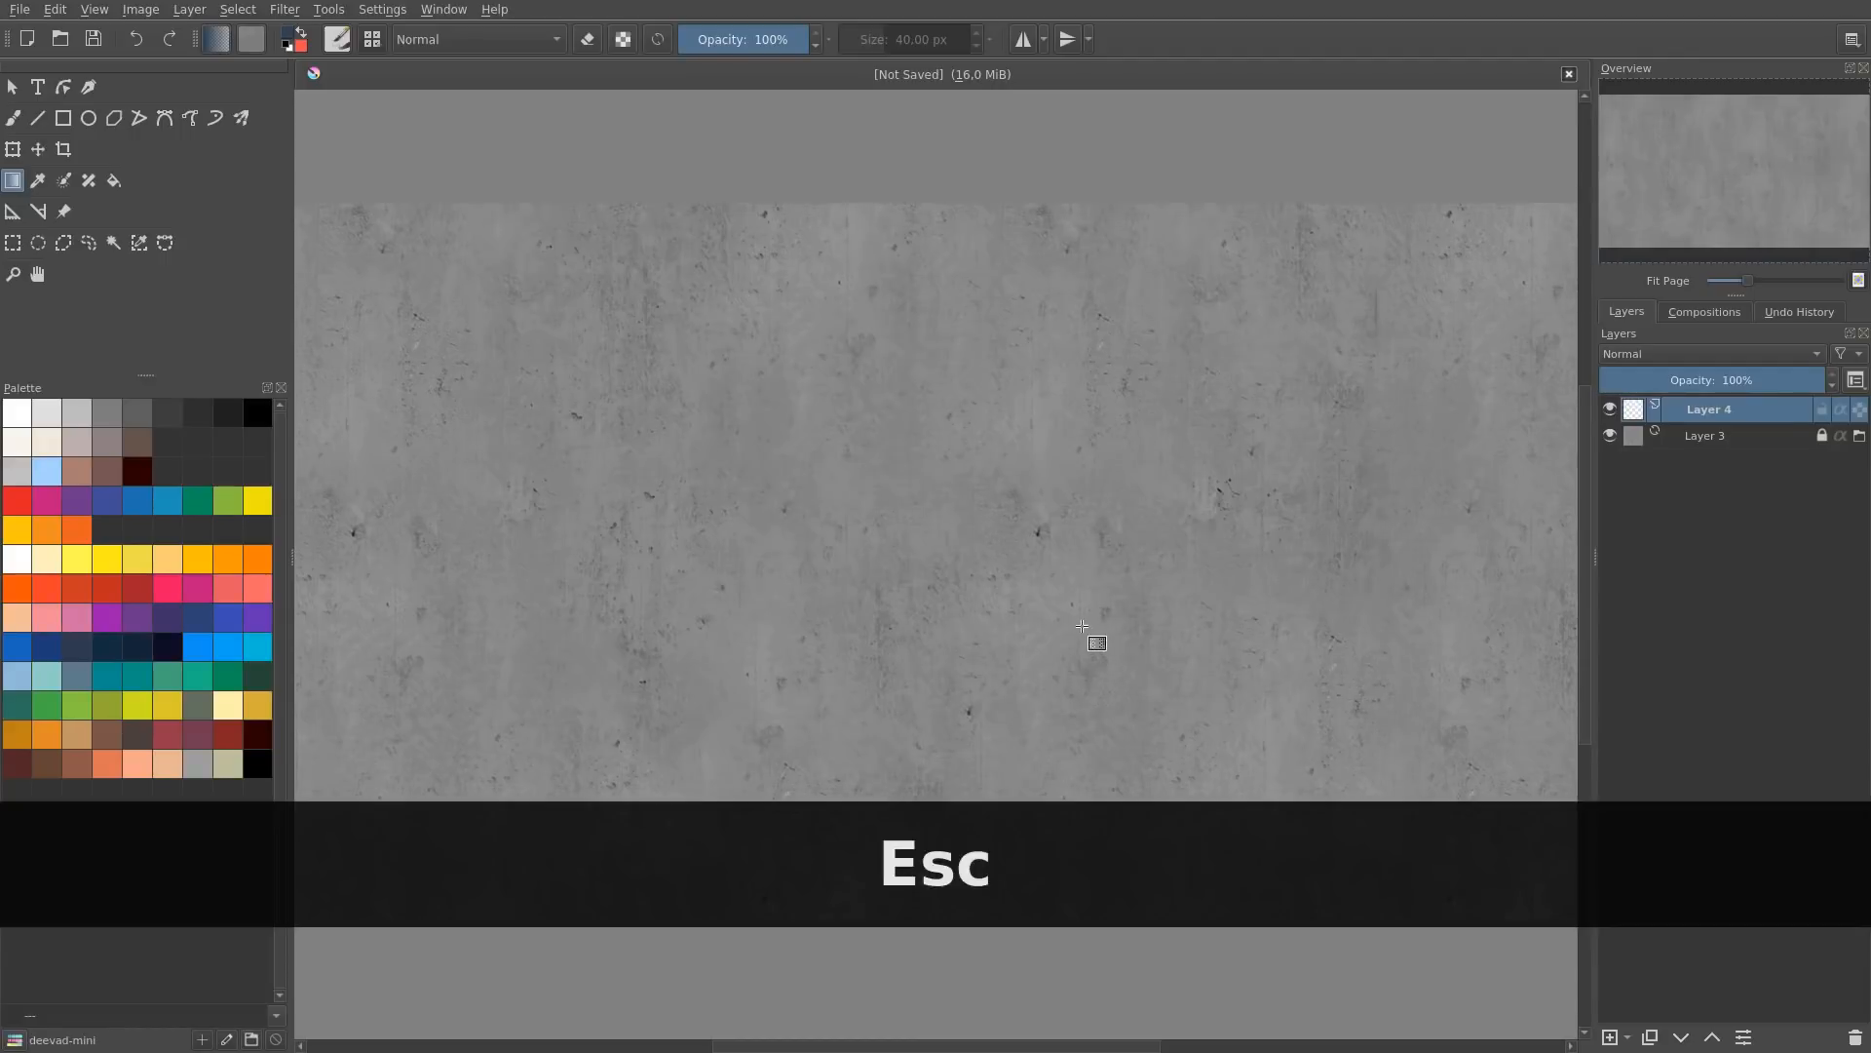
Step: Shade the lower-right corner and bottom edge of the concrete with dark blue gradients on Layer 4
key("ctrl+space")
left_click_drag(1237, 660, 1150, 659)
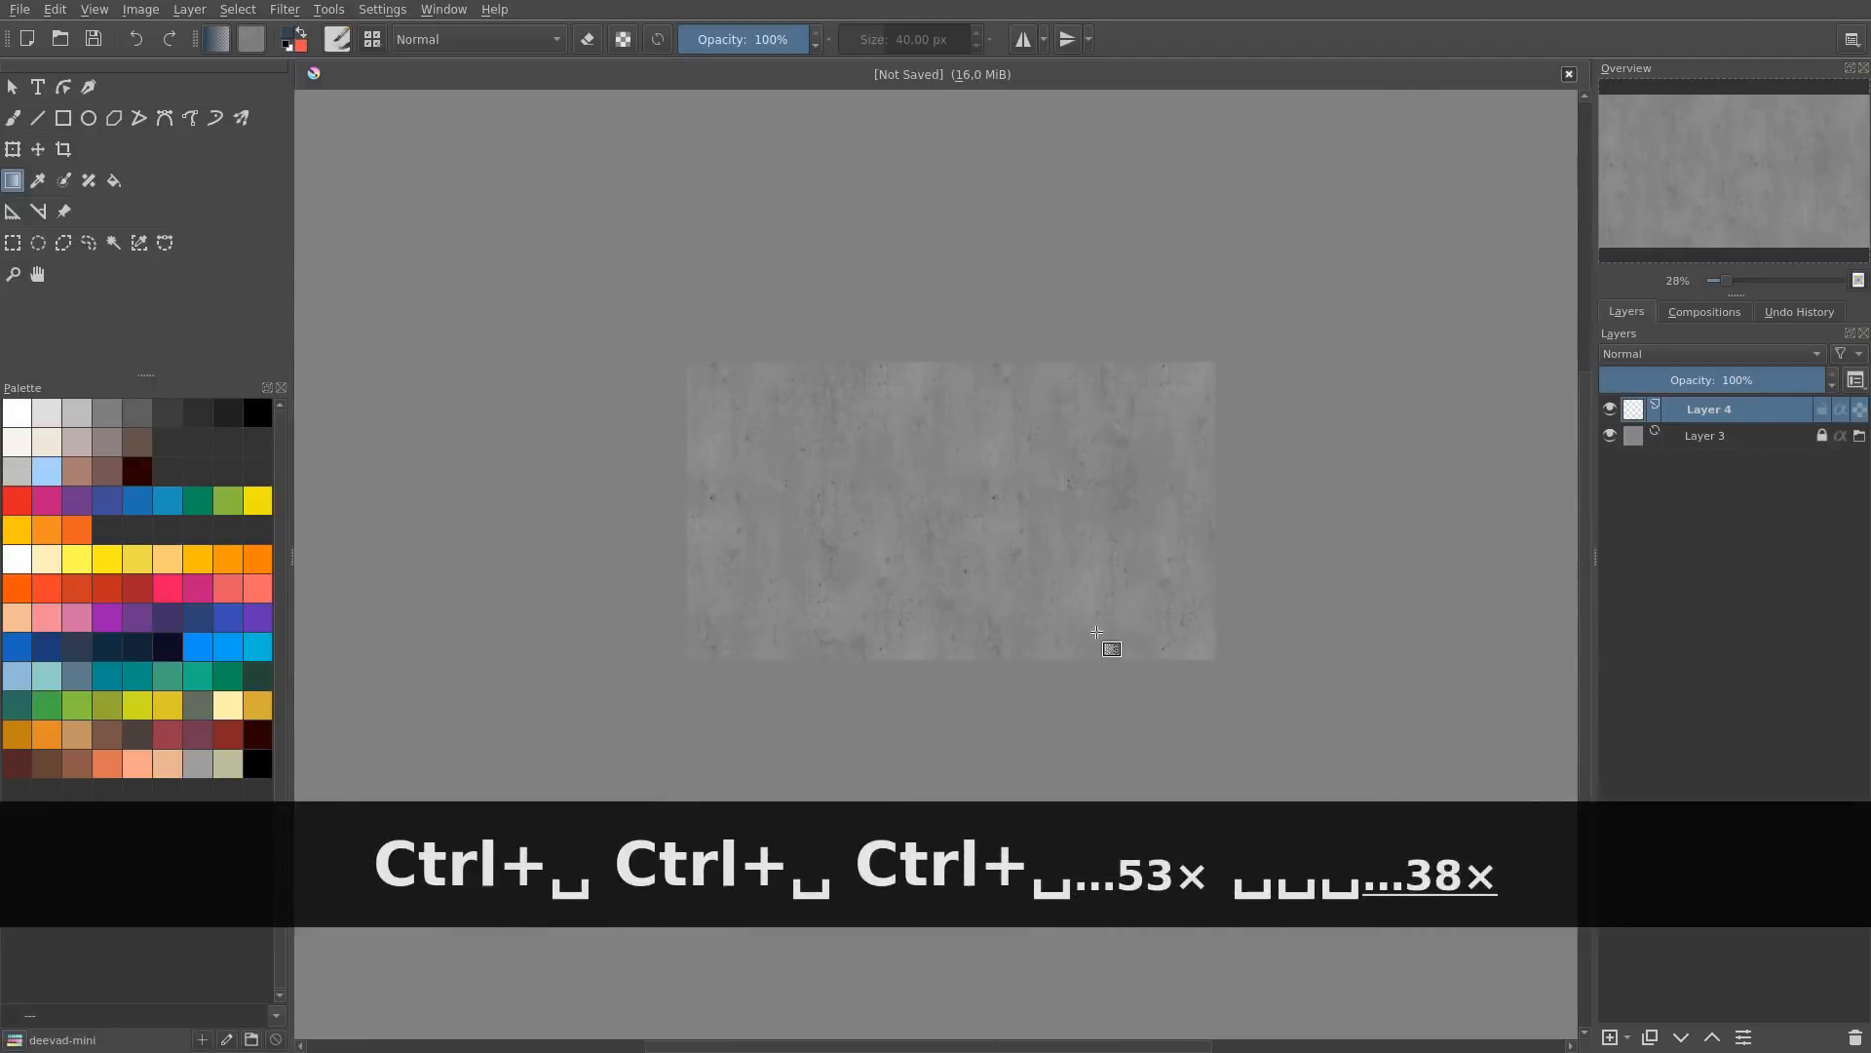
left_click_drag(1253, 731, 1033, 434)
left_click_drag(1042, 839, 1031, 453)
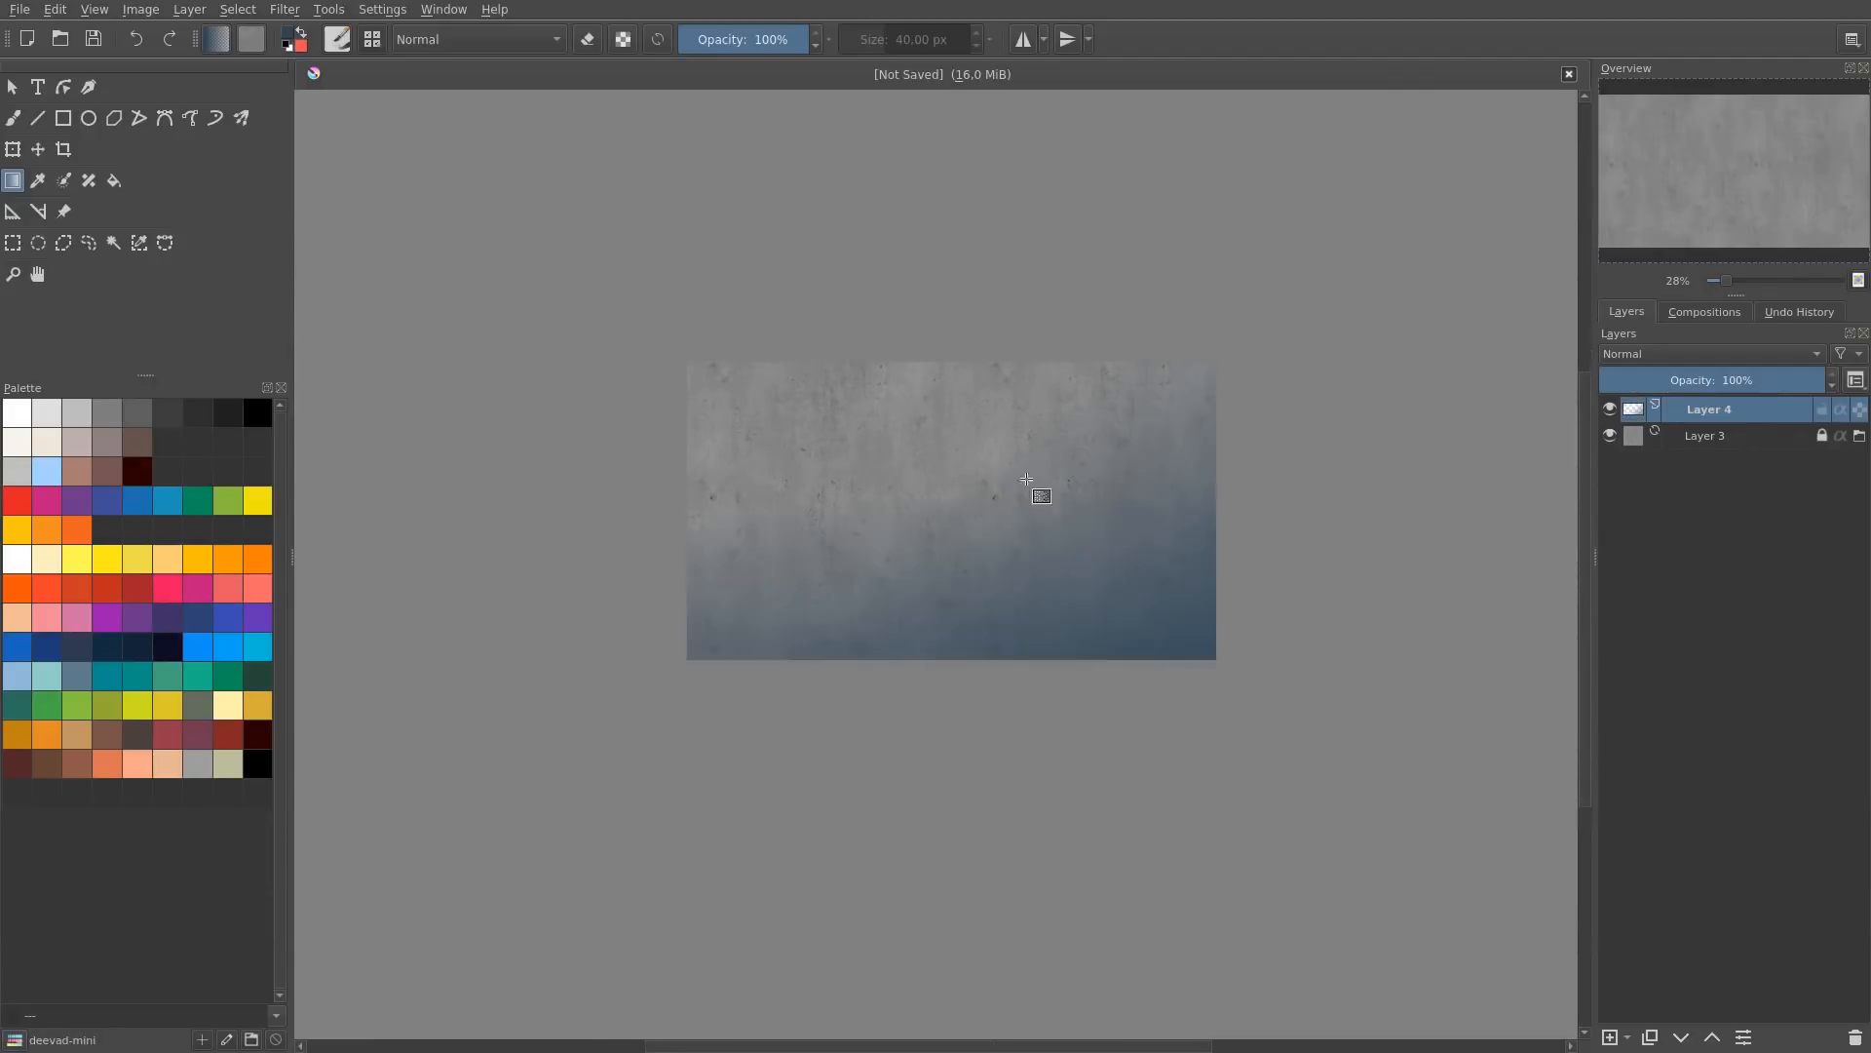
left_click_drag(583, 309, 994, 600)
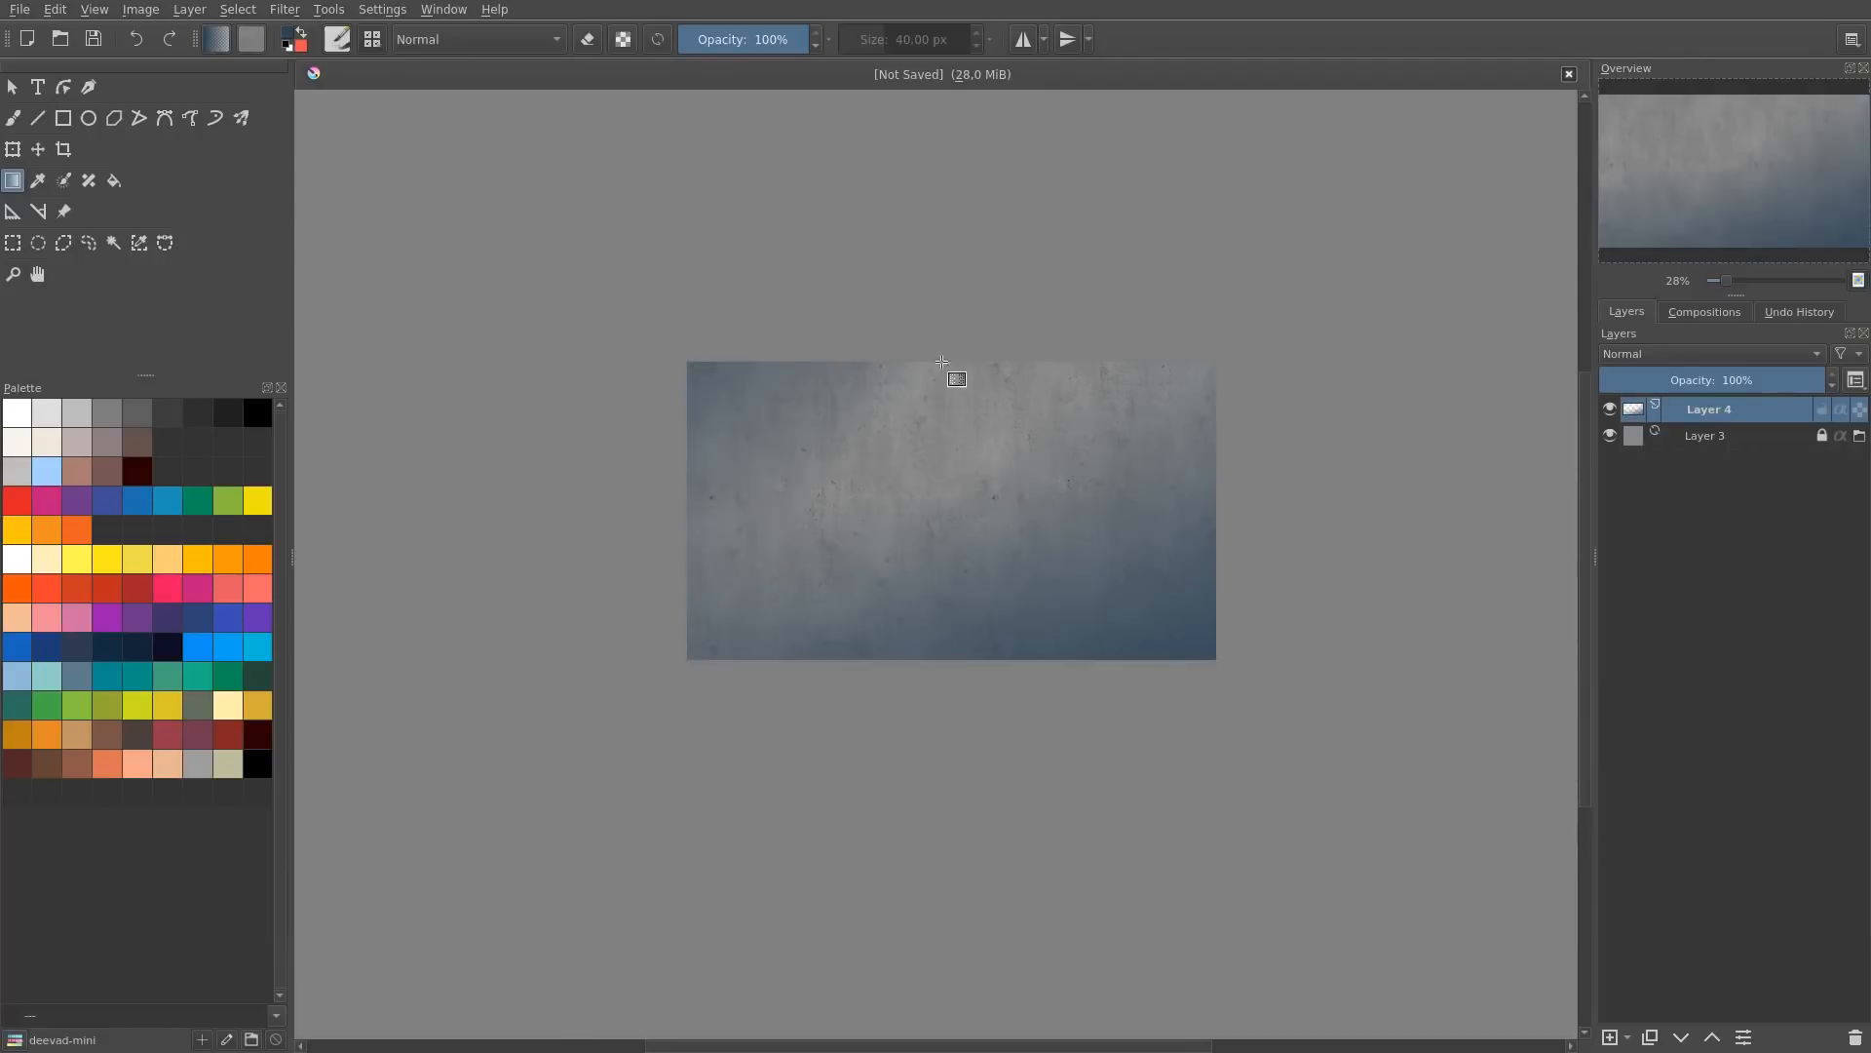
key("ctrl+z")
left_click_drag(640, 142, 726, 271)
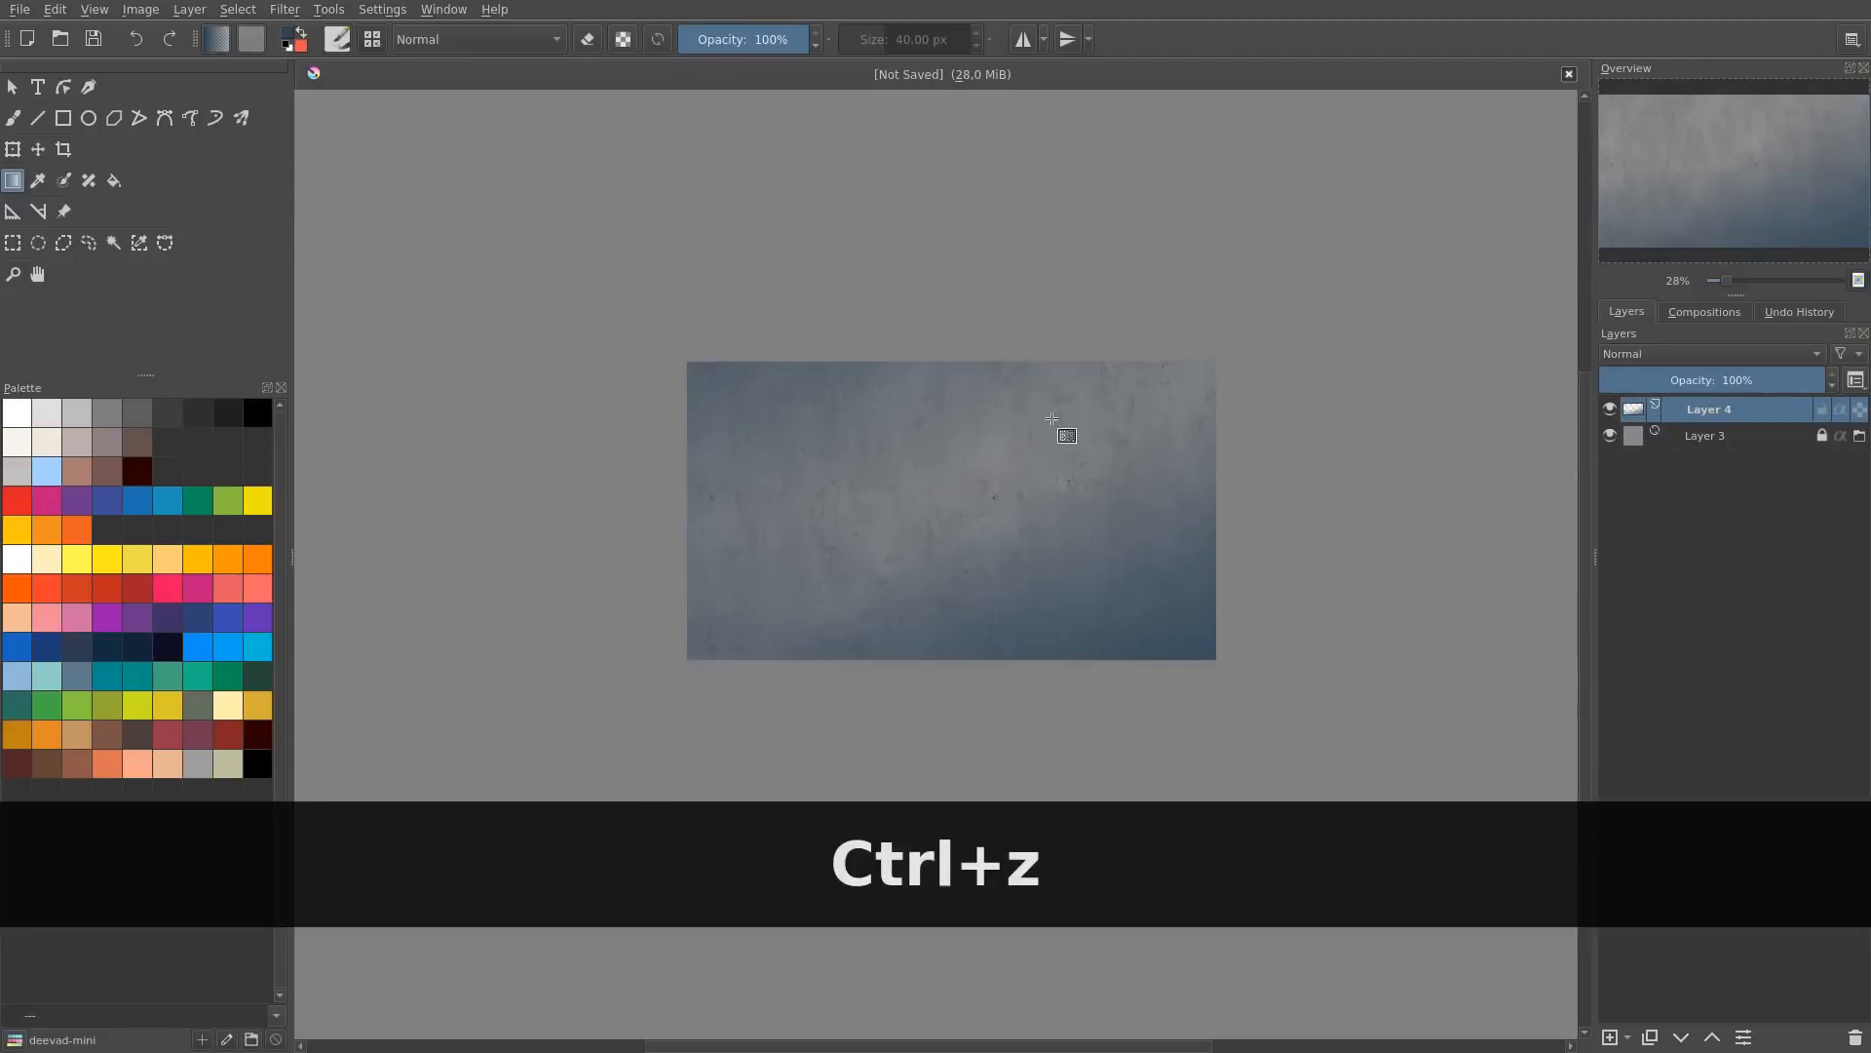
key("ctrl+z")
left_click_drag(597, 119, 739, 382)
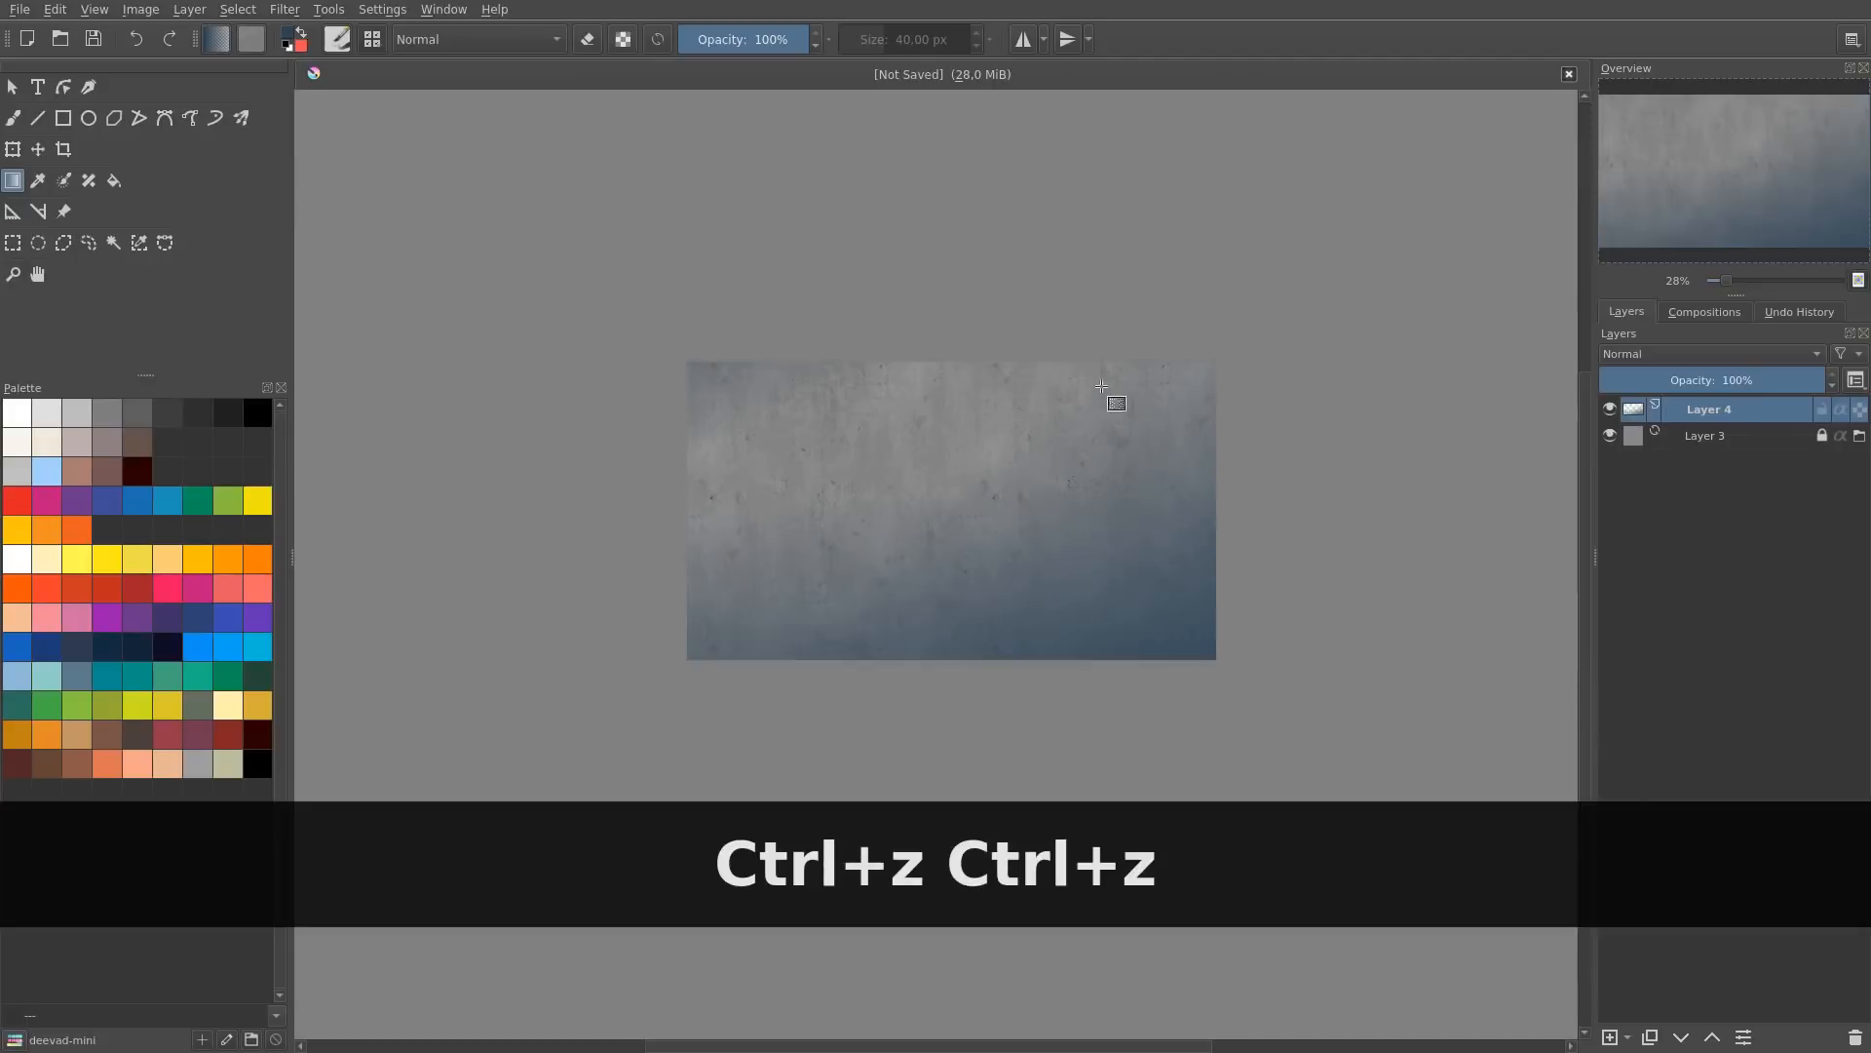
key("ctrl+z")
left_click_drag(685, 136, 829, 538)
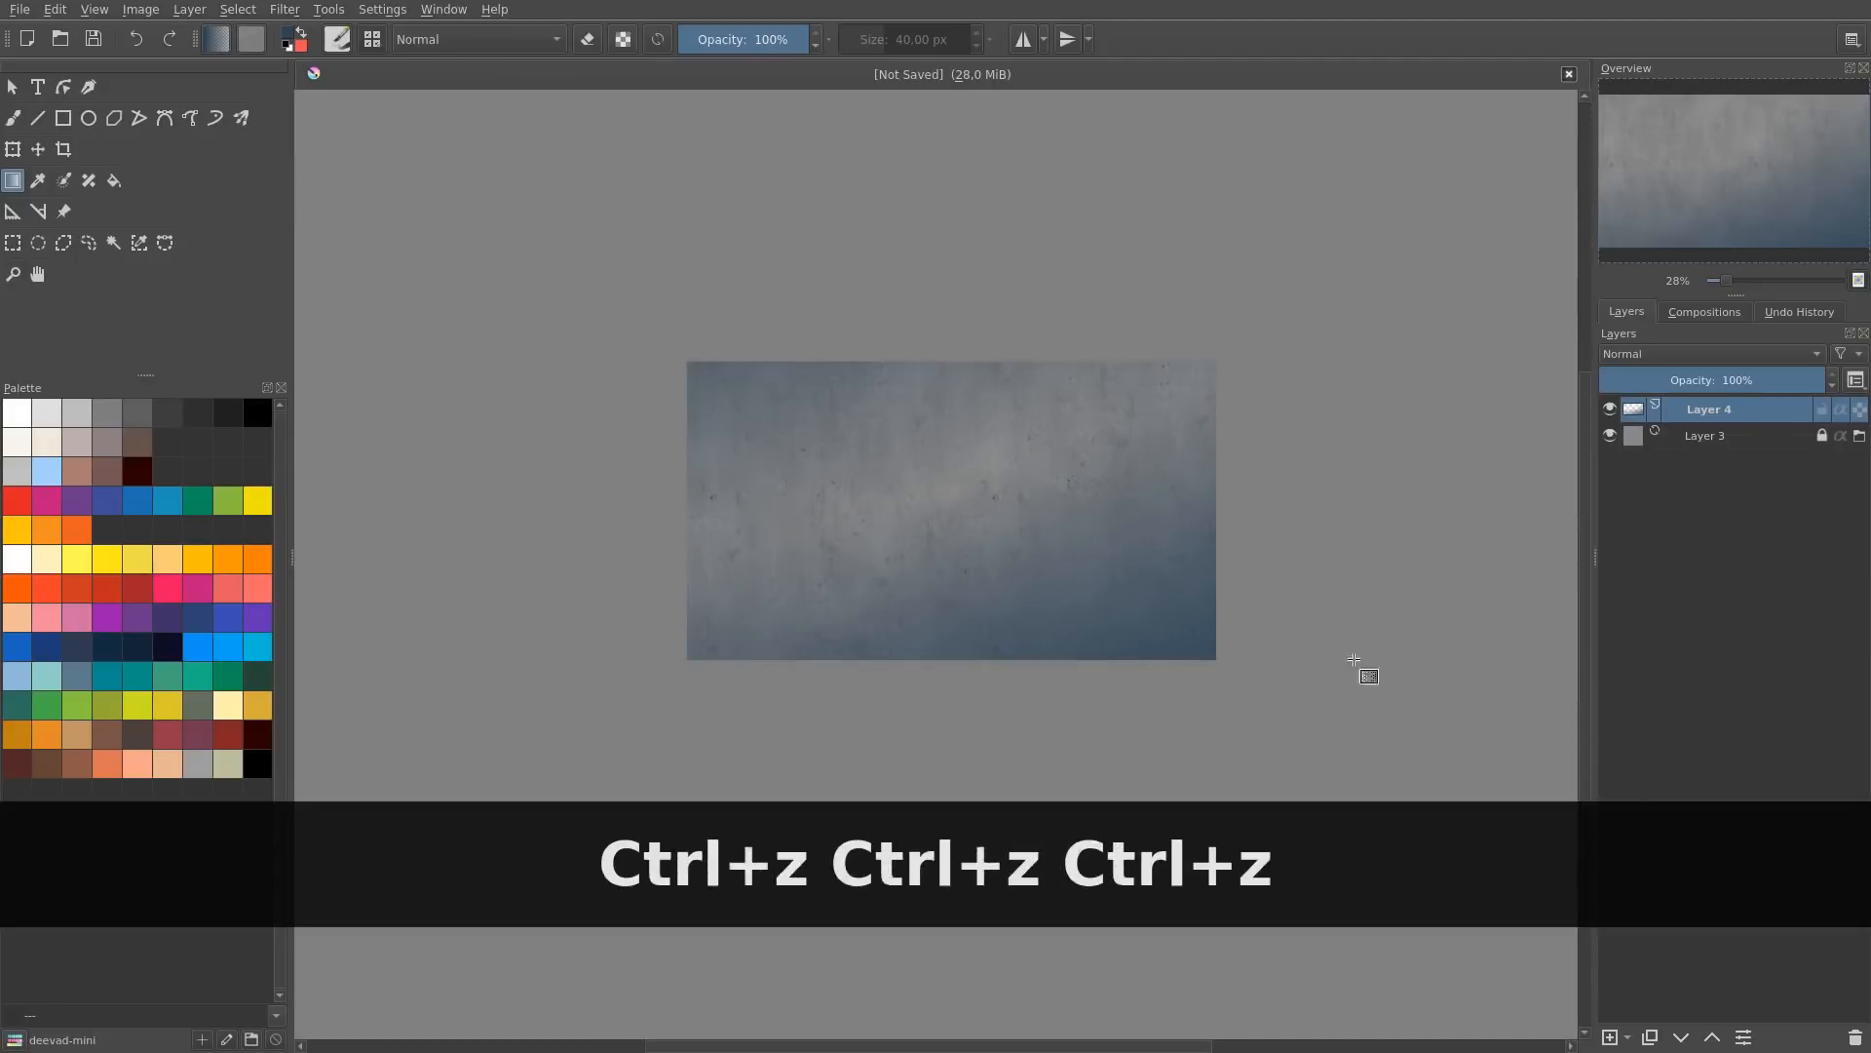
key("ctrl+z")
Step: Shade the page's upper-left corner with a diagonal gradient and set Layer 4 to Multiply at 45% opacity
left_click_drag(639, 149, 839, 535)
left_click(1735, 351)
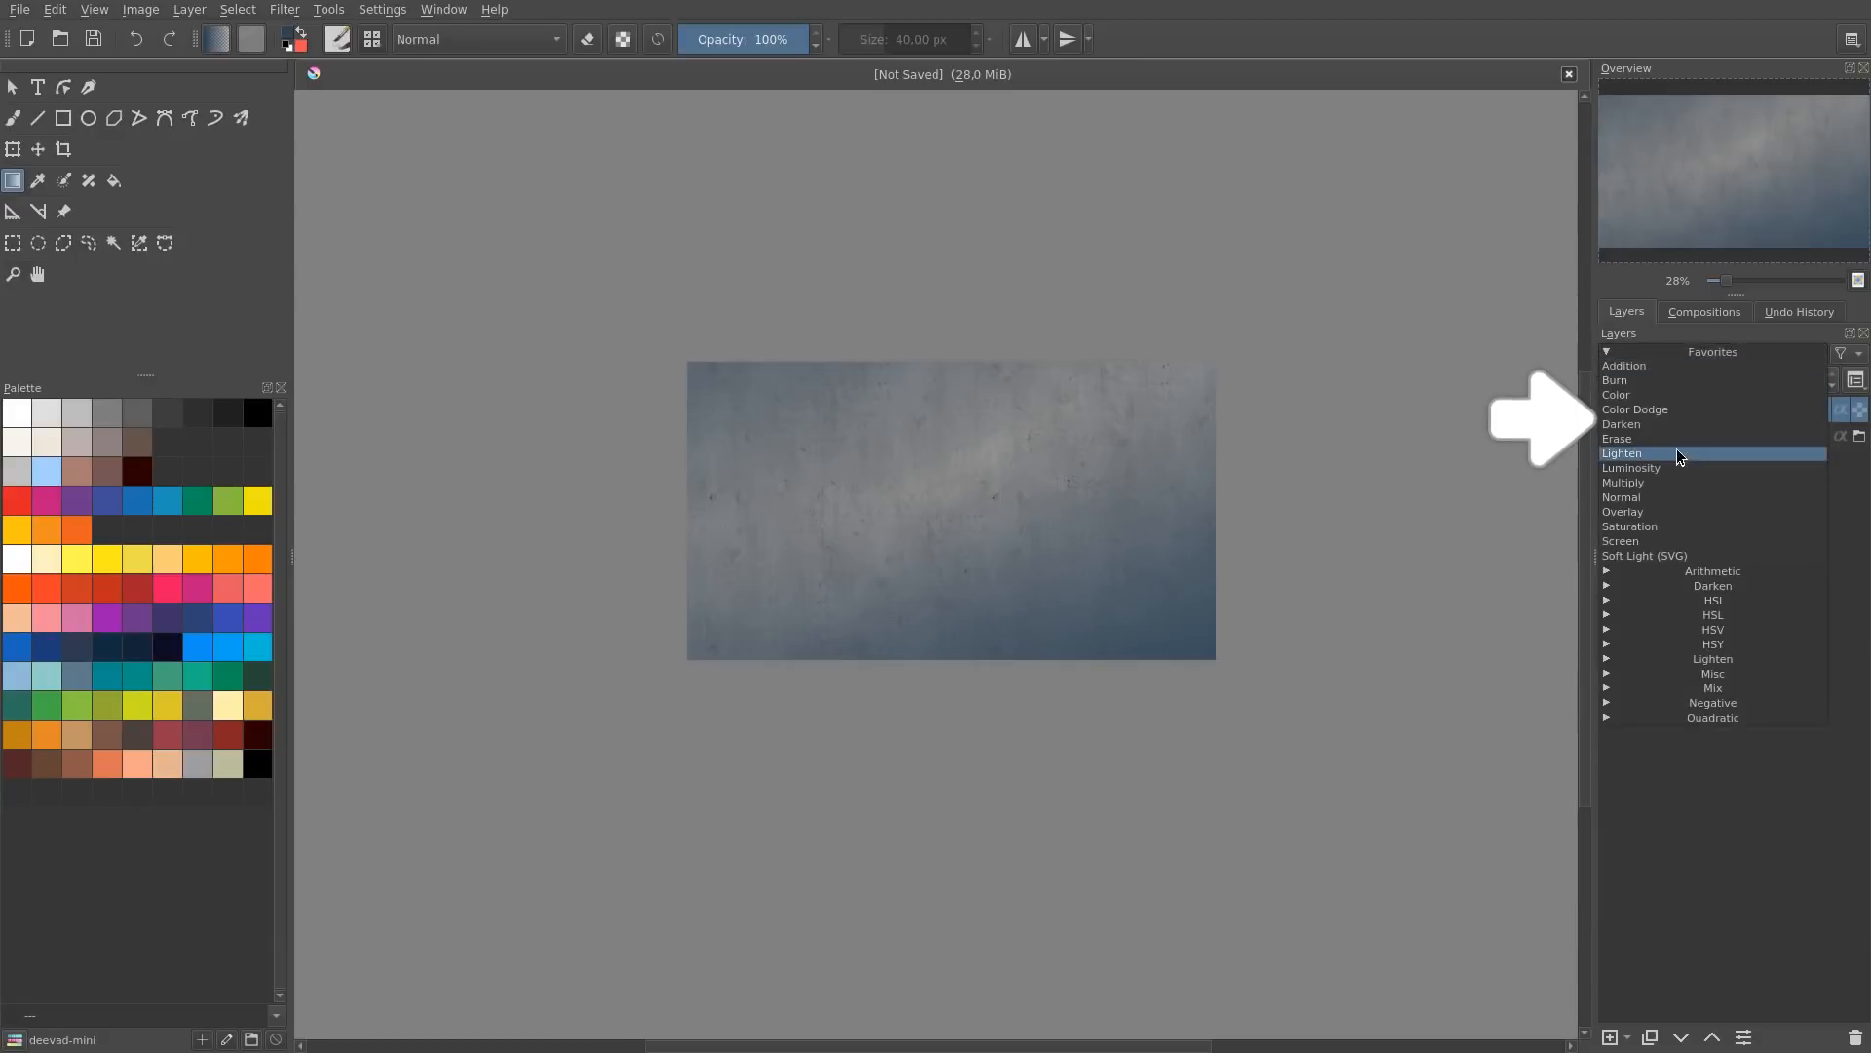
left_click(1674, 482)
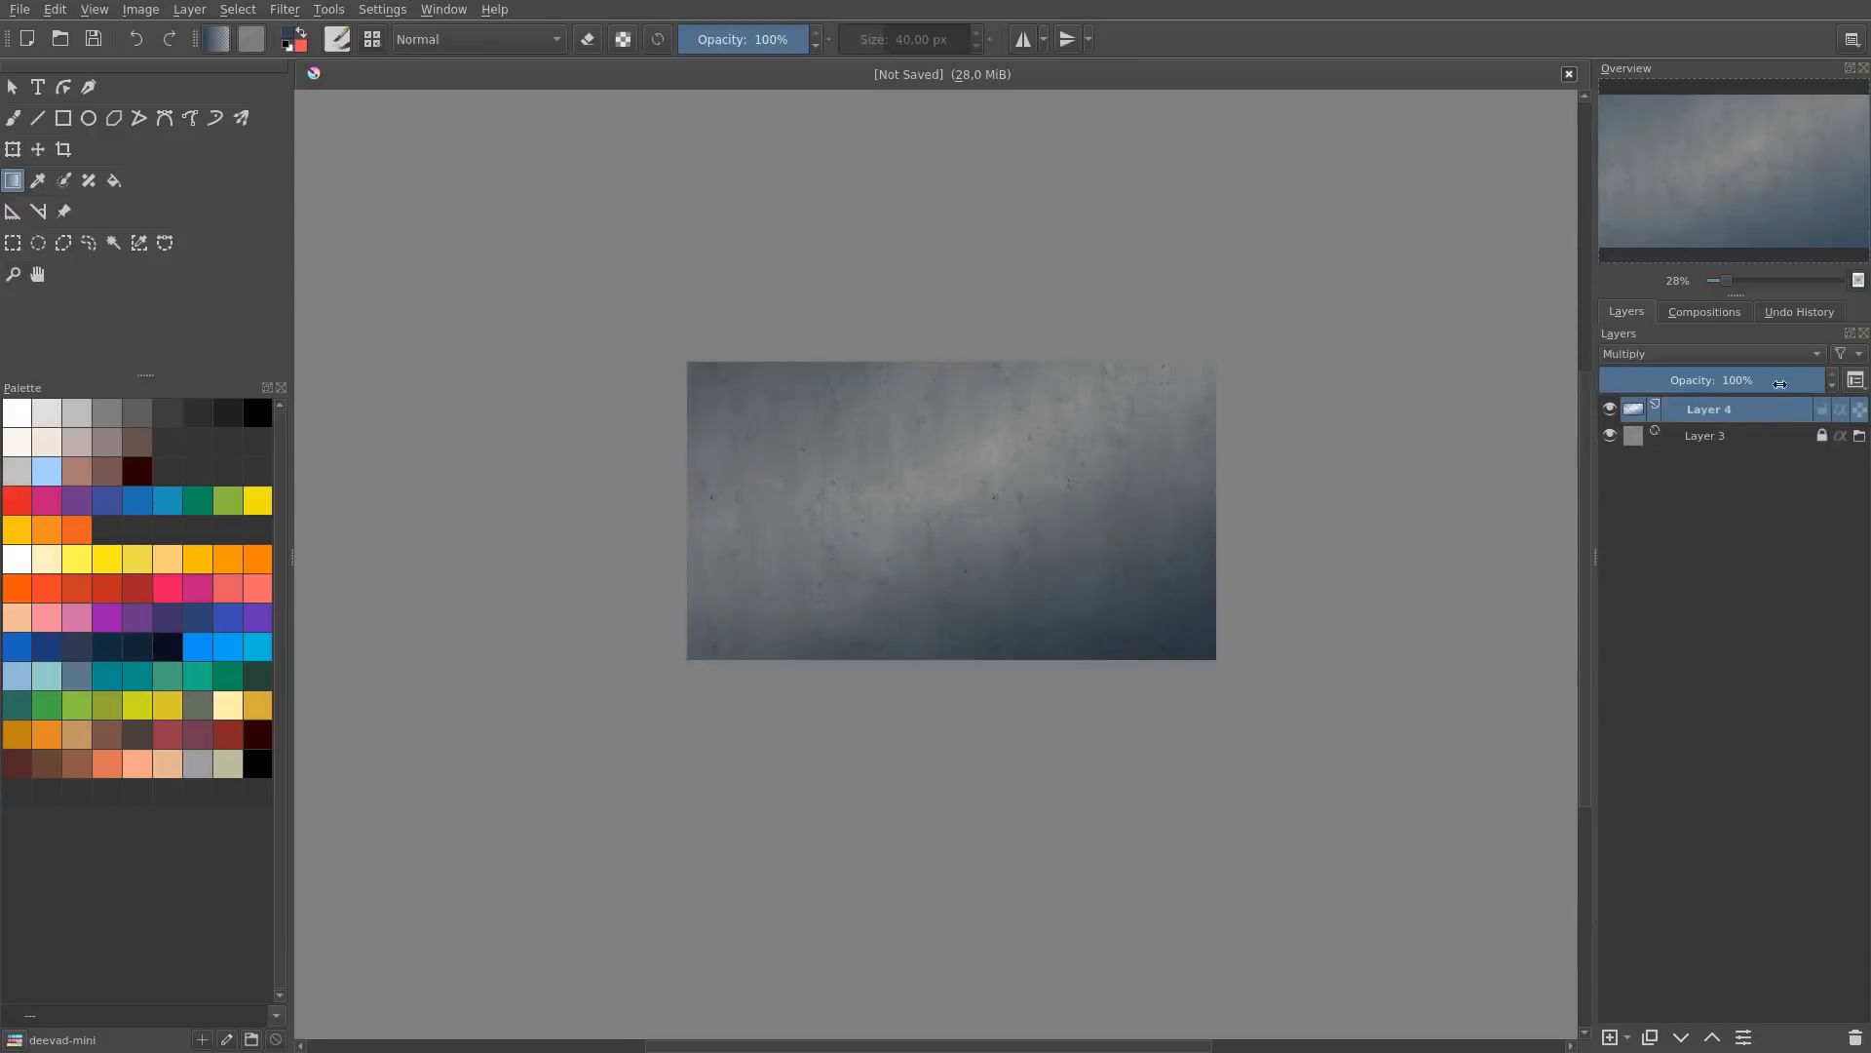
left_click_drag(1760, 379, 1701, 380)
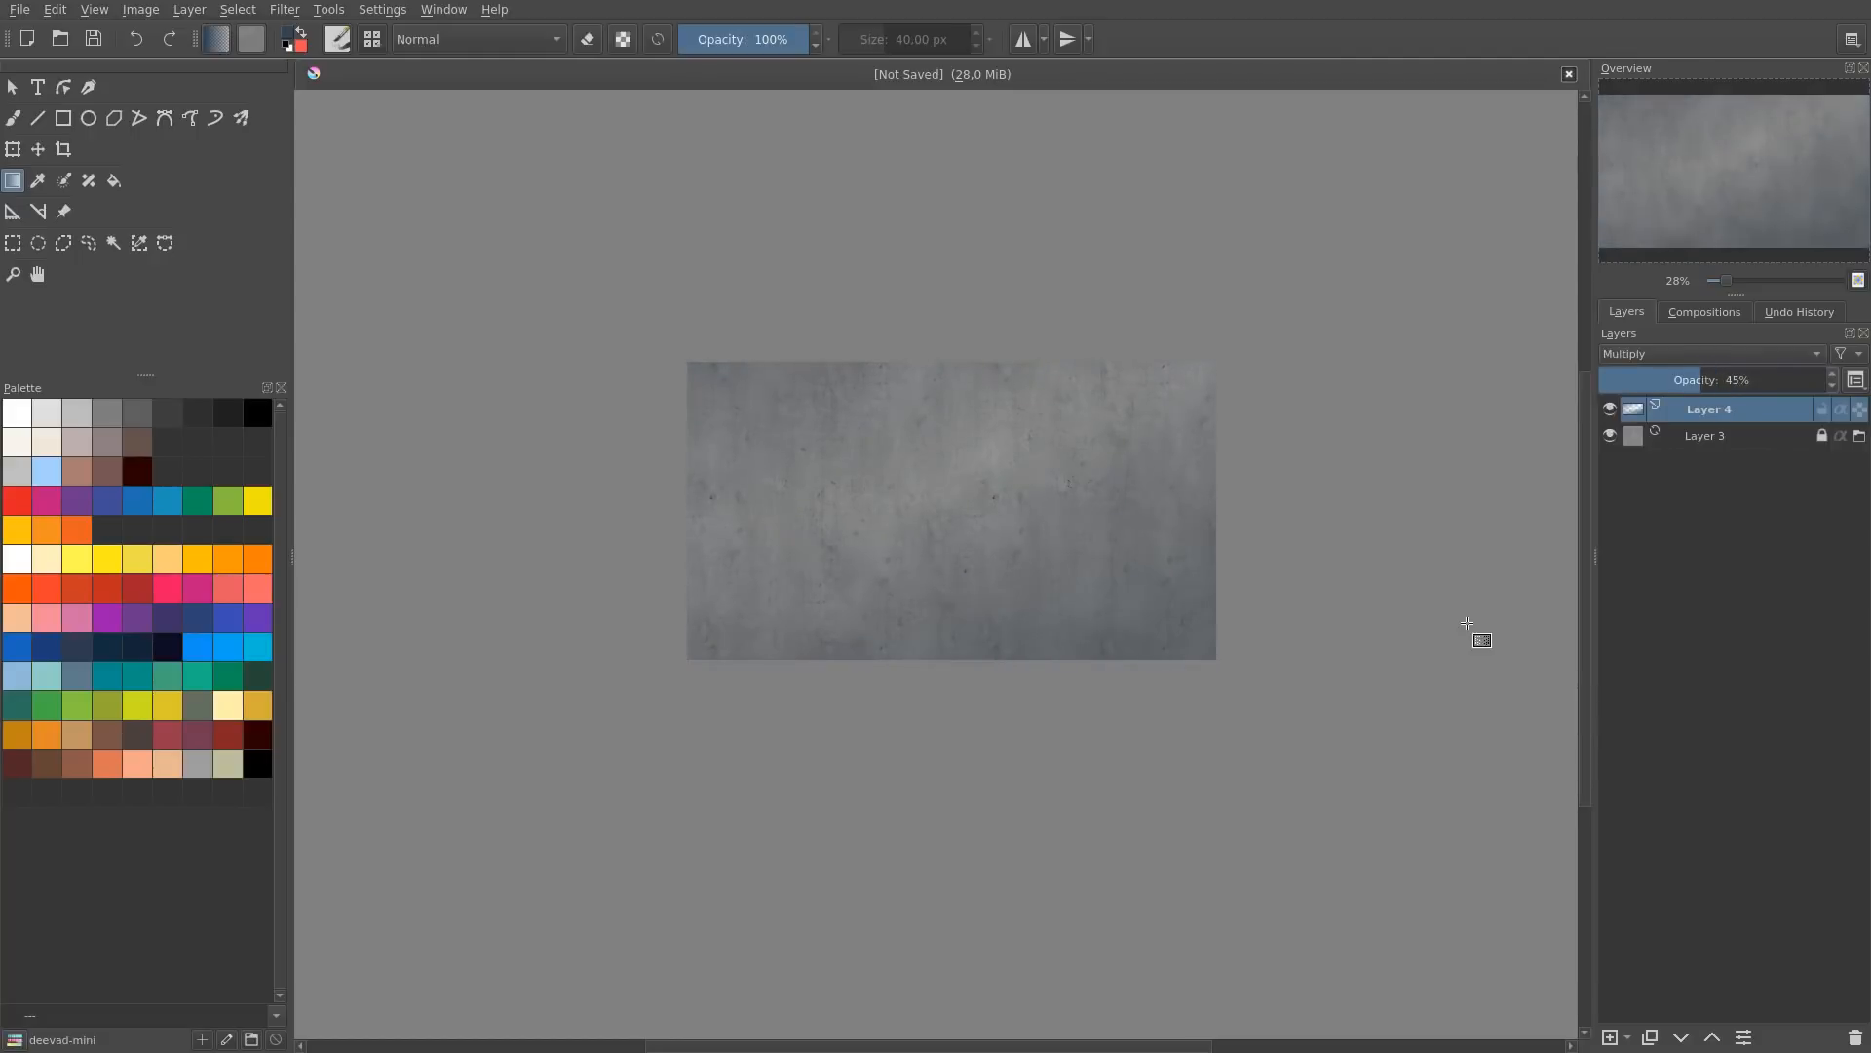
Step: Apply an HSV/HSL Adjustment to Layer 4 with hue 4, saturation 39 and lightness 26
key("ctrl+u")
left_click_drag(1290, 282, 1227, 199)
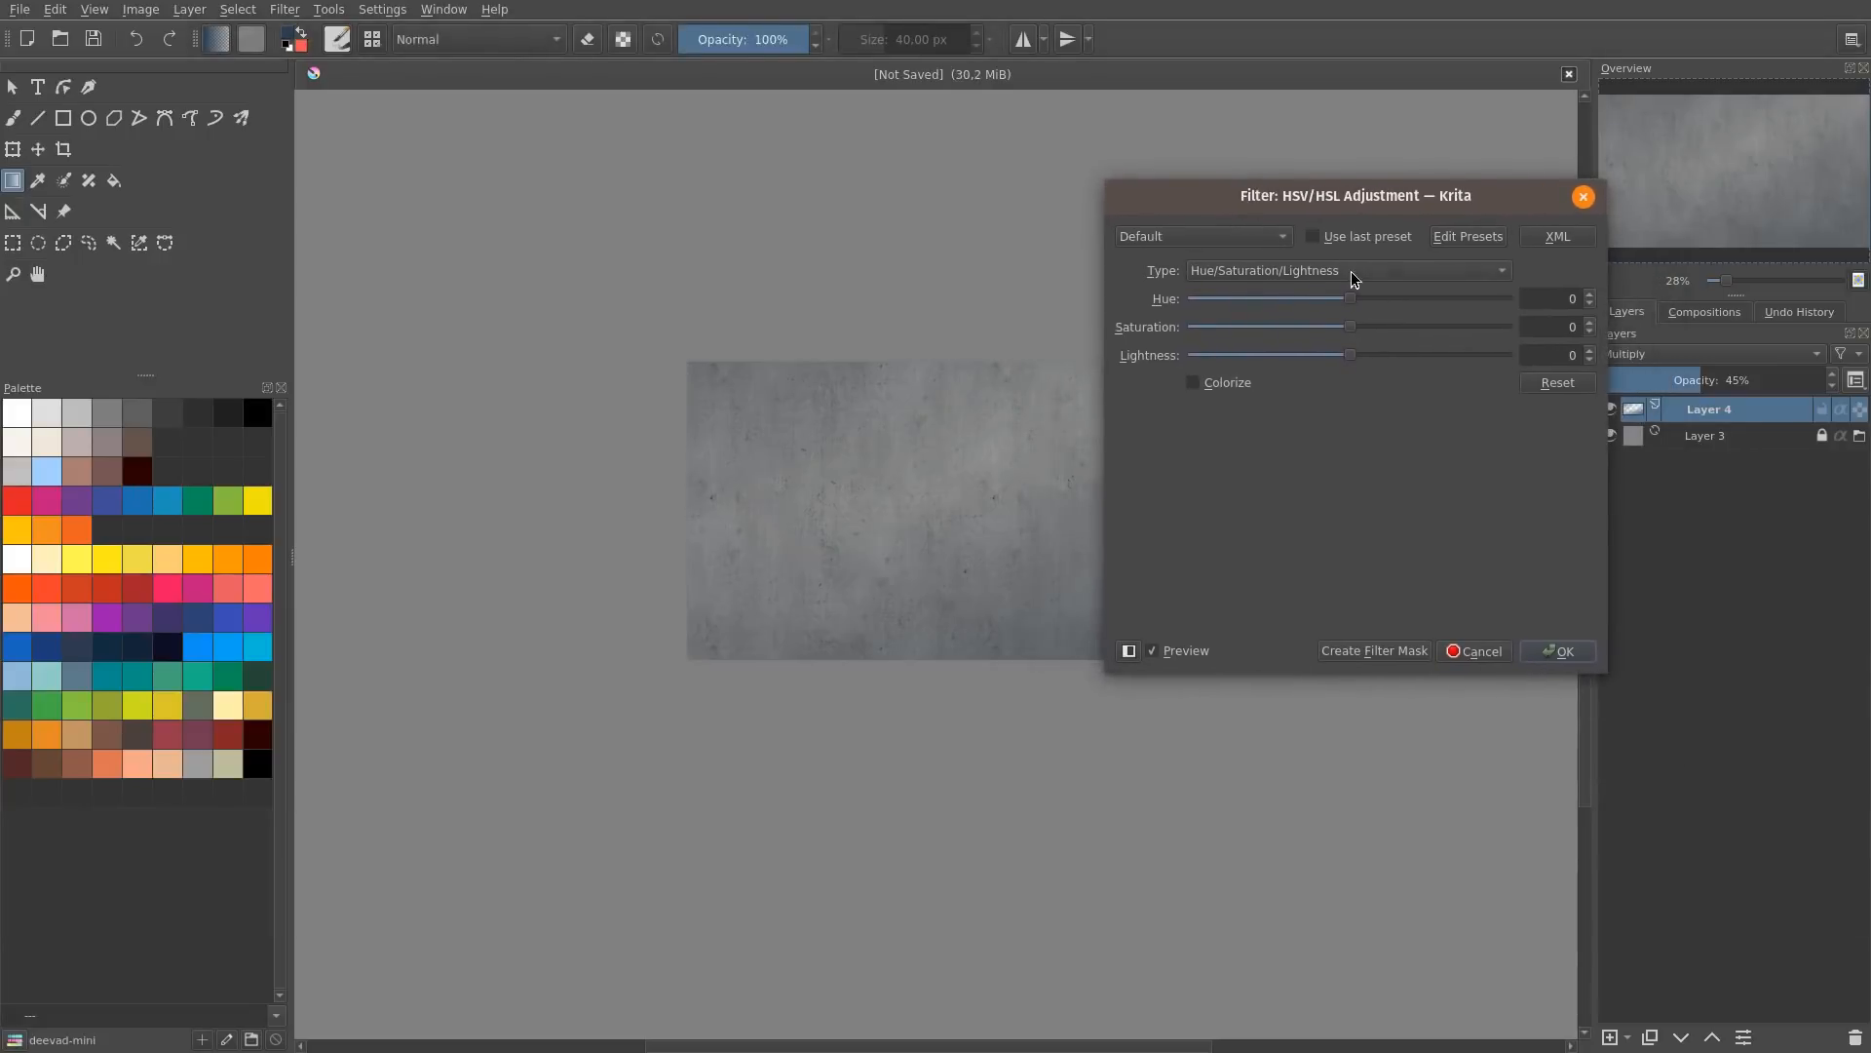
mouse_move(1343, 299)
left_mouse_down()
mouse_move(1392, 296)
mouse_move(1165, 301)
mouse_move(1384, 308)
mouse_move(1347, 326)
left_mouse_up()
left_click_drag(1355, 329, 1407, 348)
left_click_drag(1329, 199, 1447, 246)
left_click_drag(1468, 403, 1509, 413)
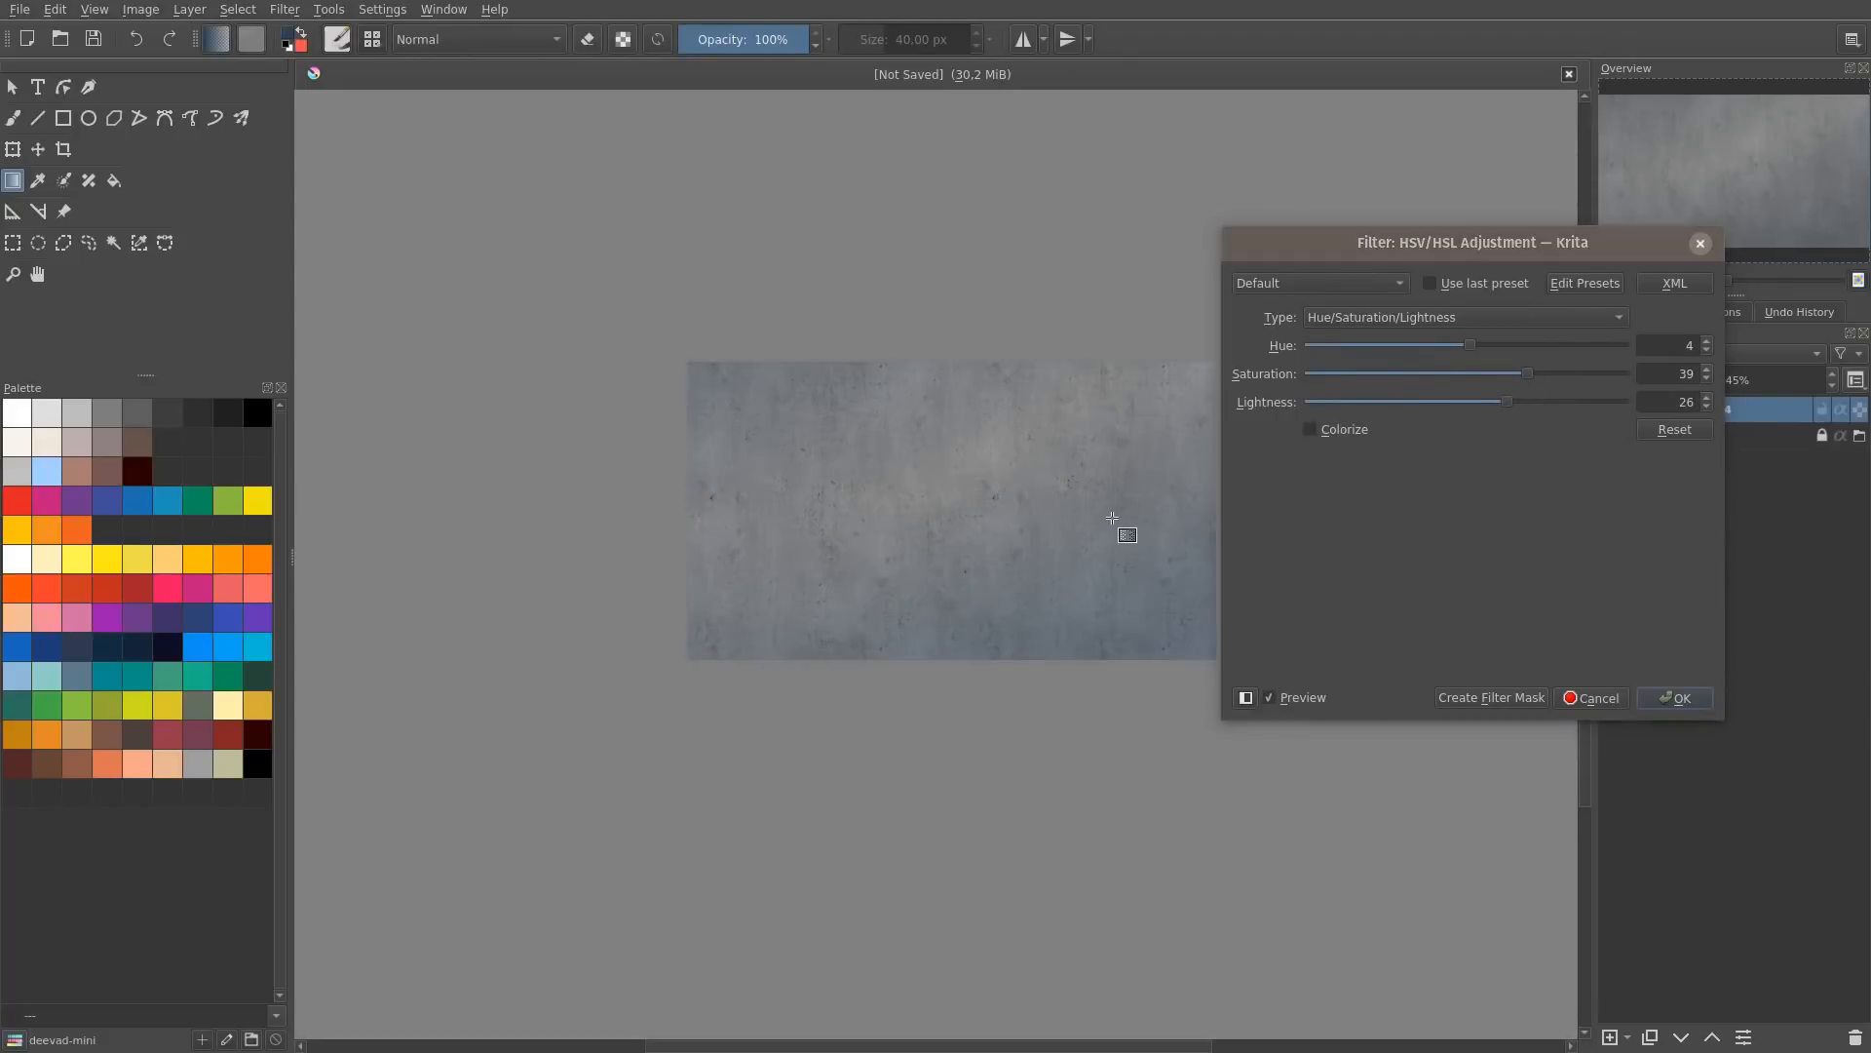
left_click(1675, 697)
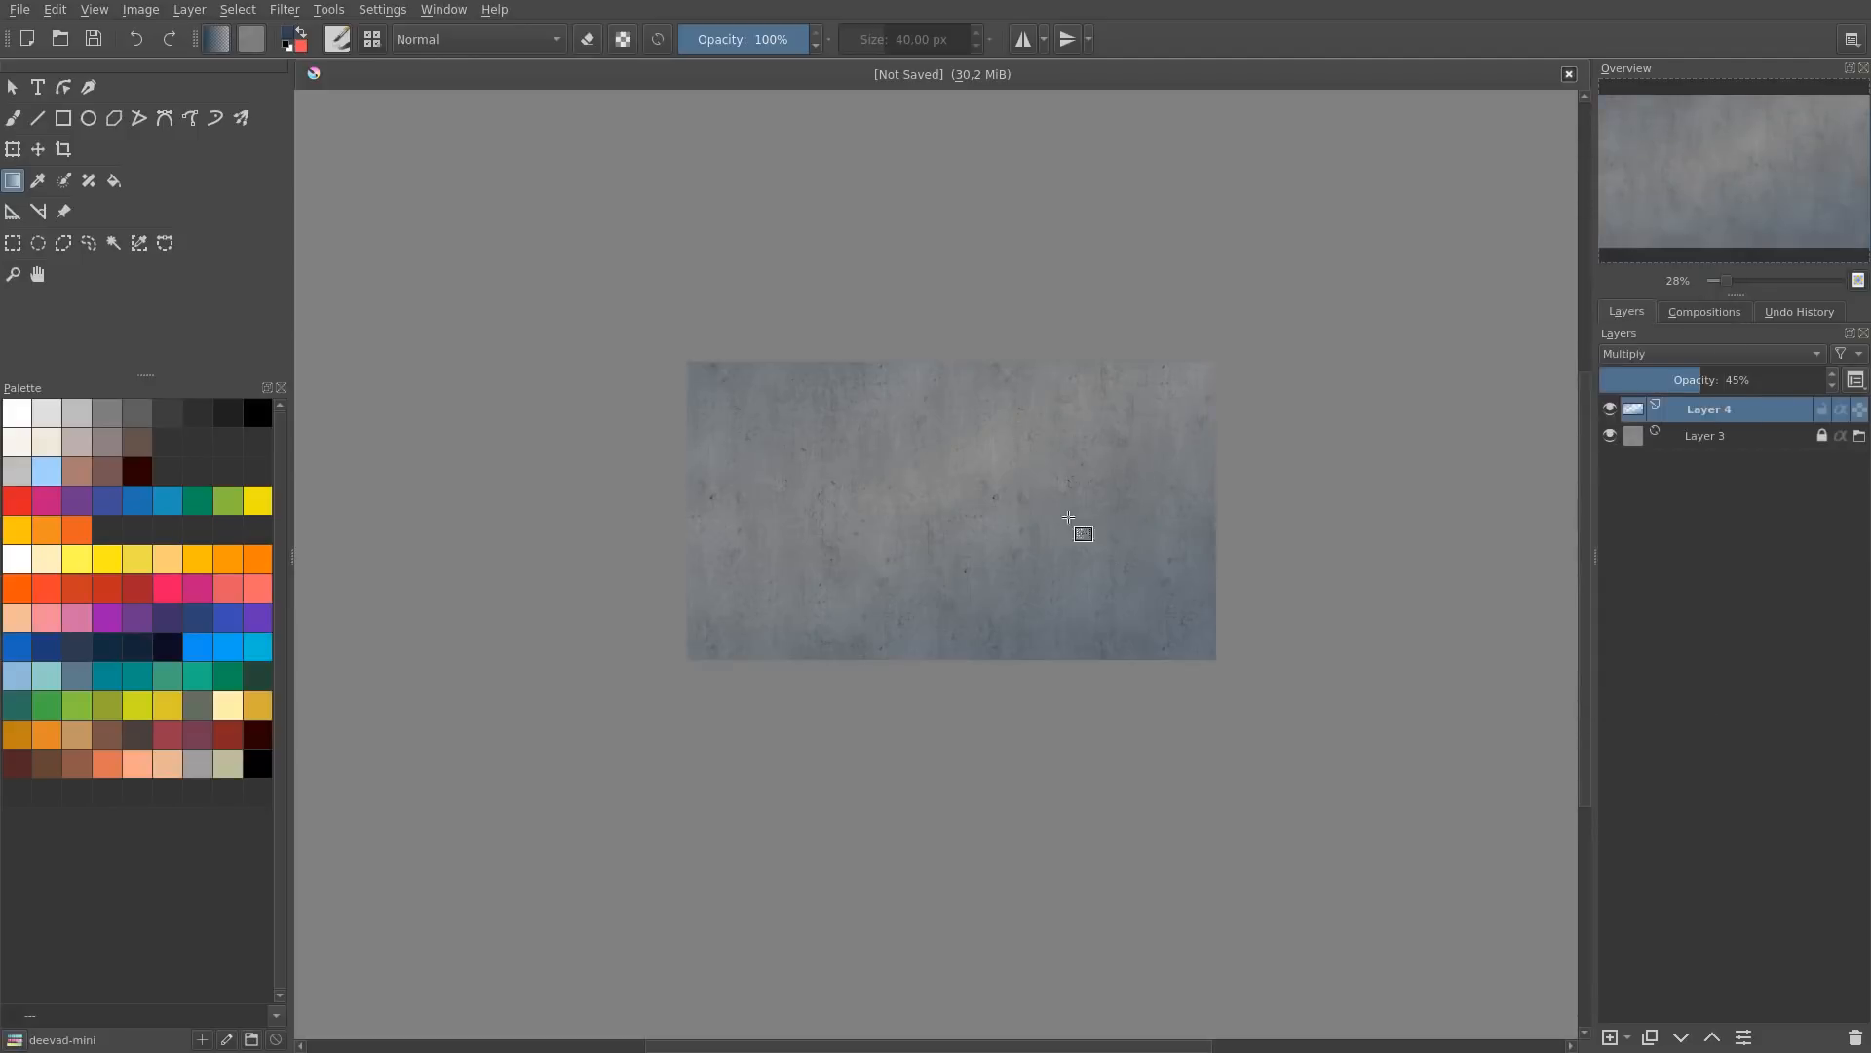
Step: Fit the page in view and add a new vector layer above Layer 4
key("2")
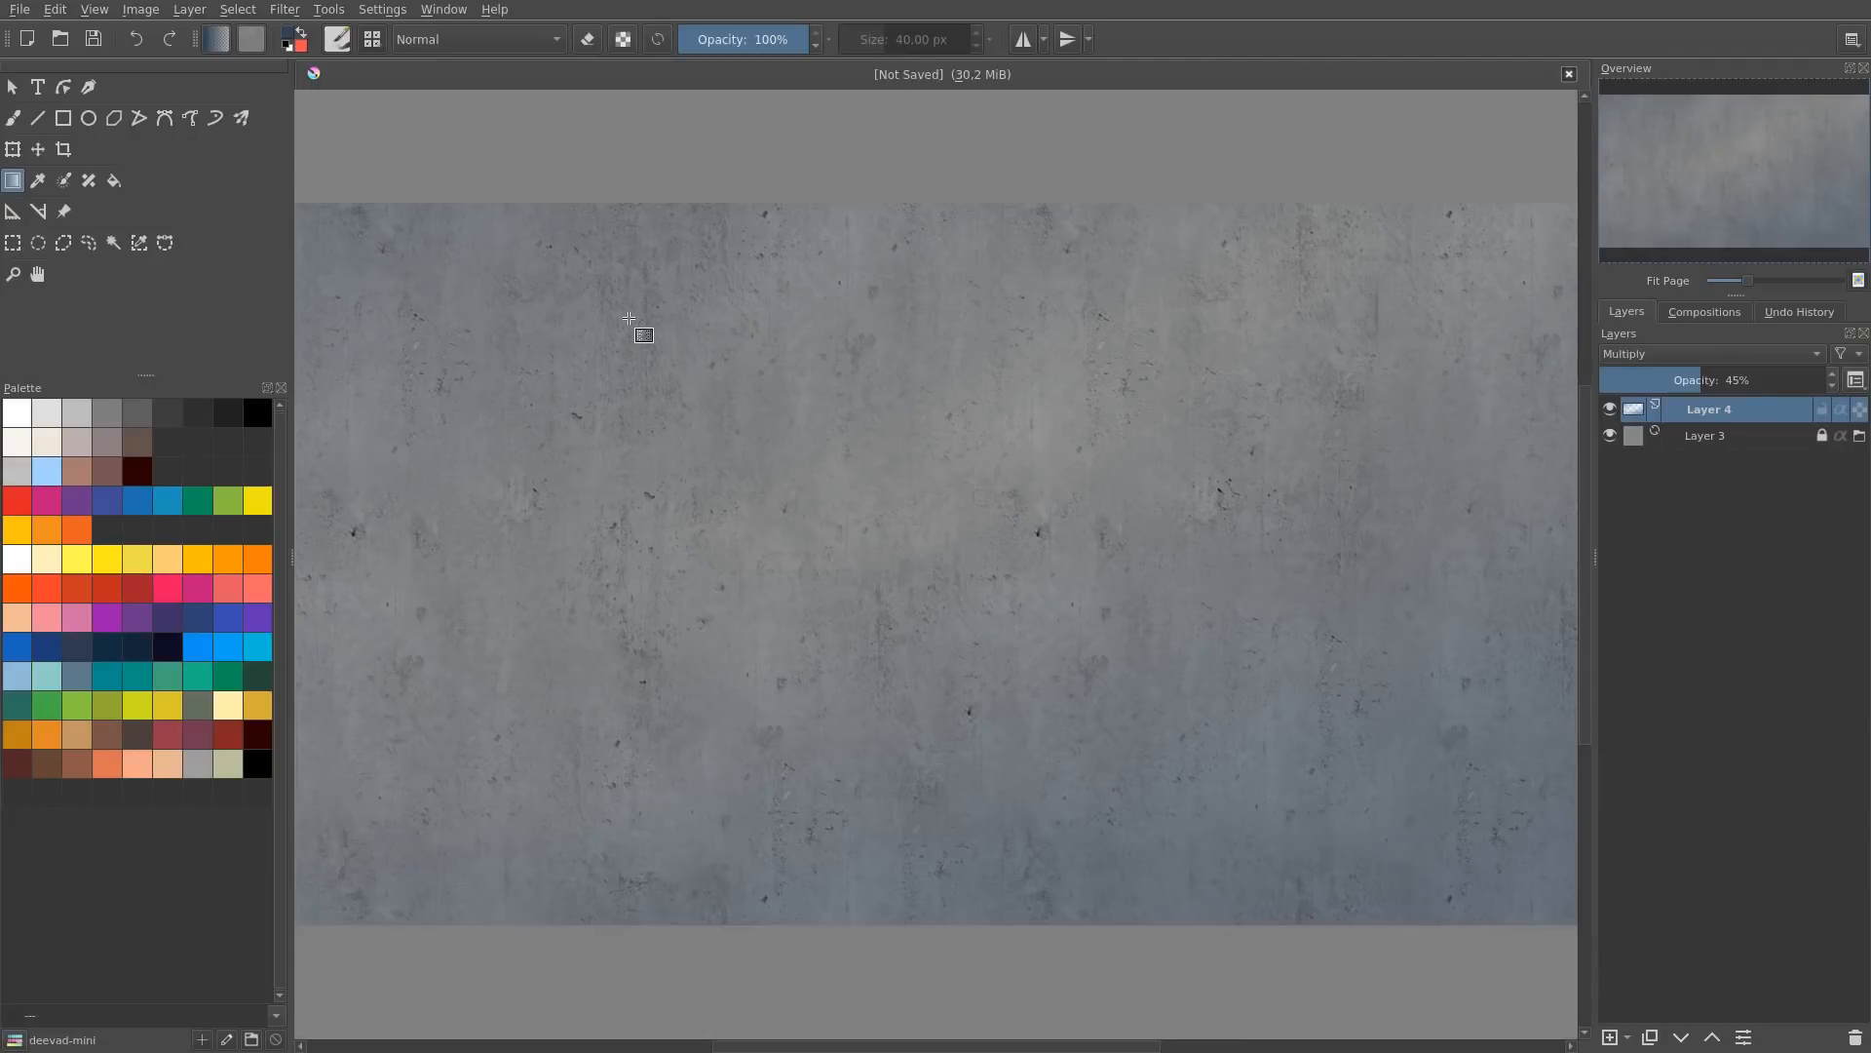
left_click(1627, 1036)
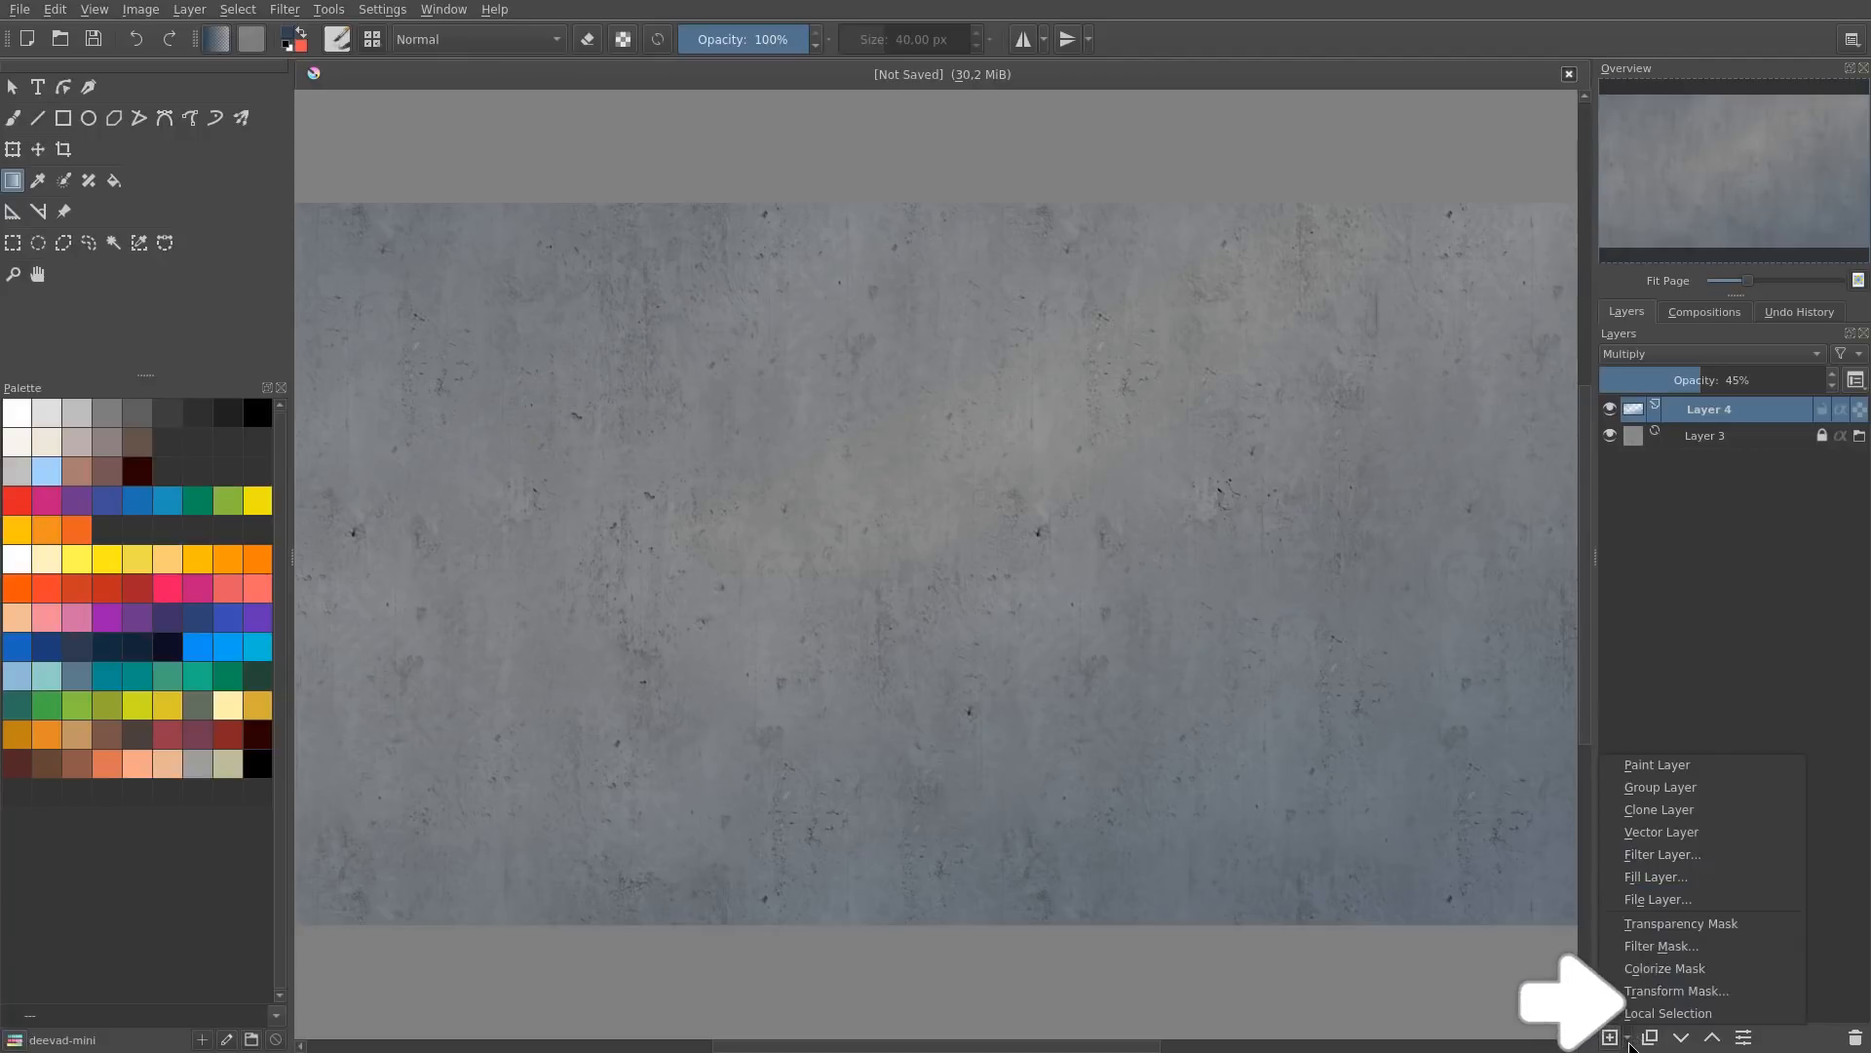
left_click(1694, 844)
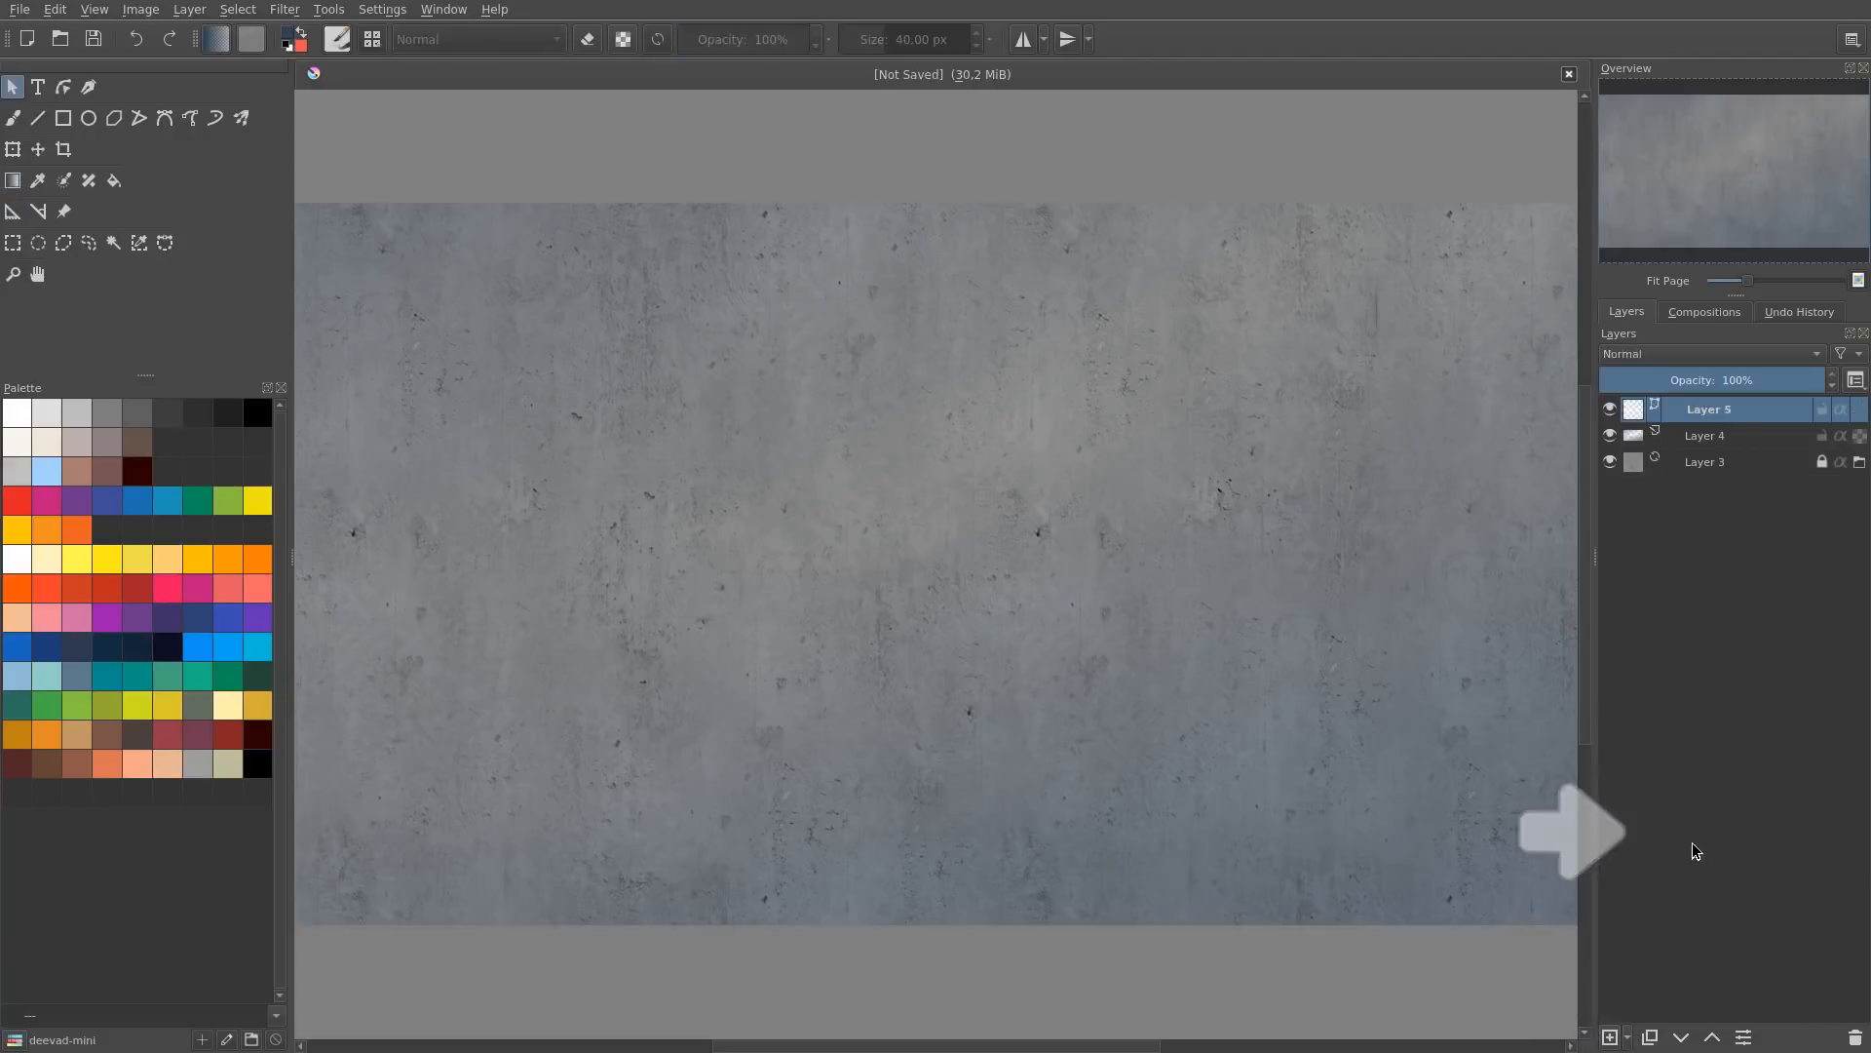
Step: Draw a full-width rectangle over the lower third of the page on the vector layer, snapping to Image Bounds
left_click(63, 118)
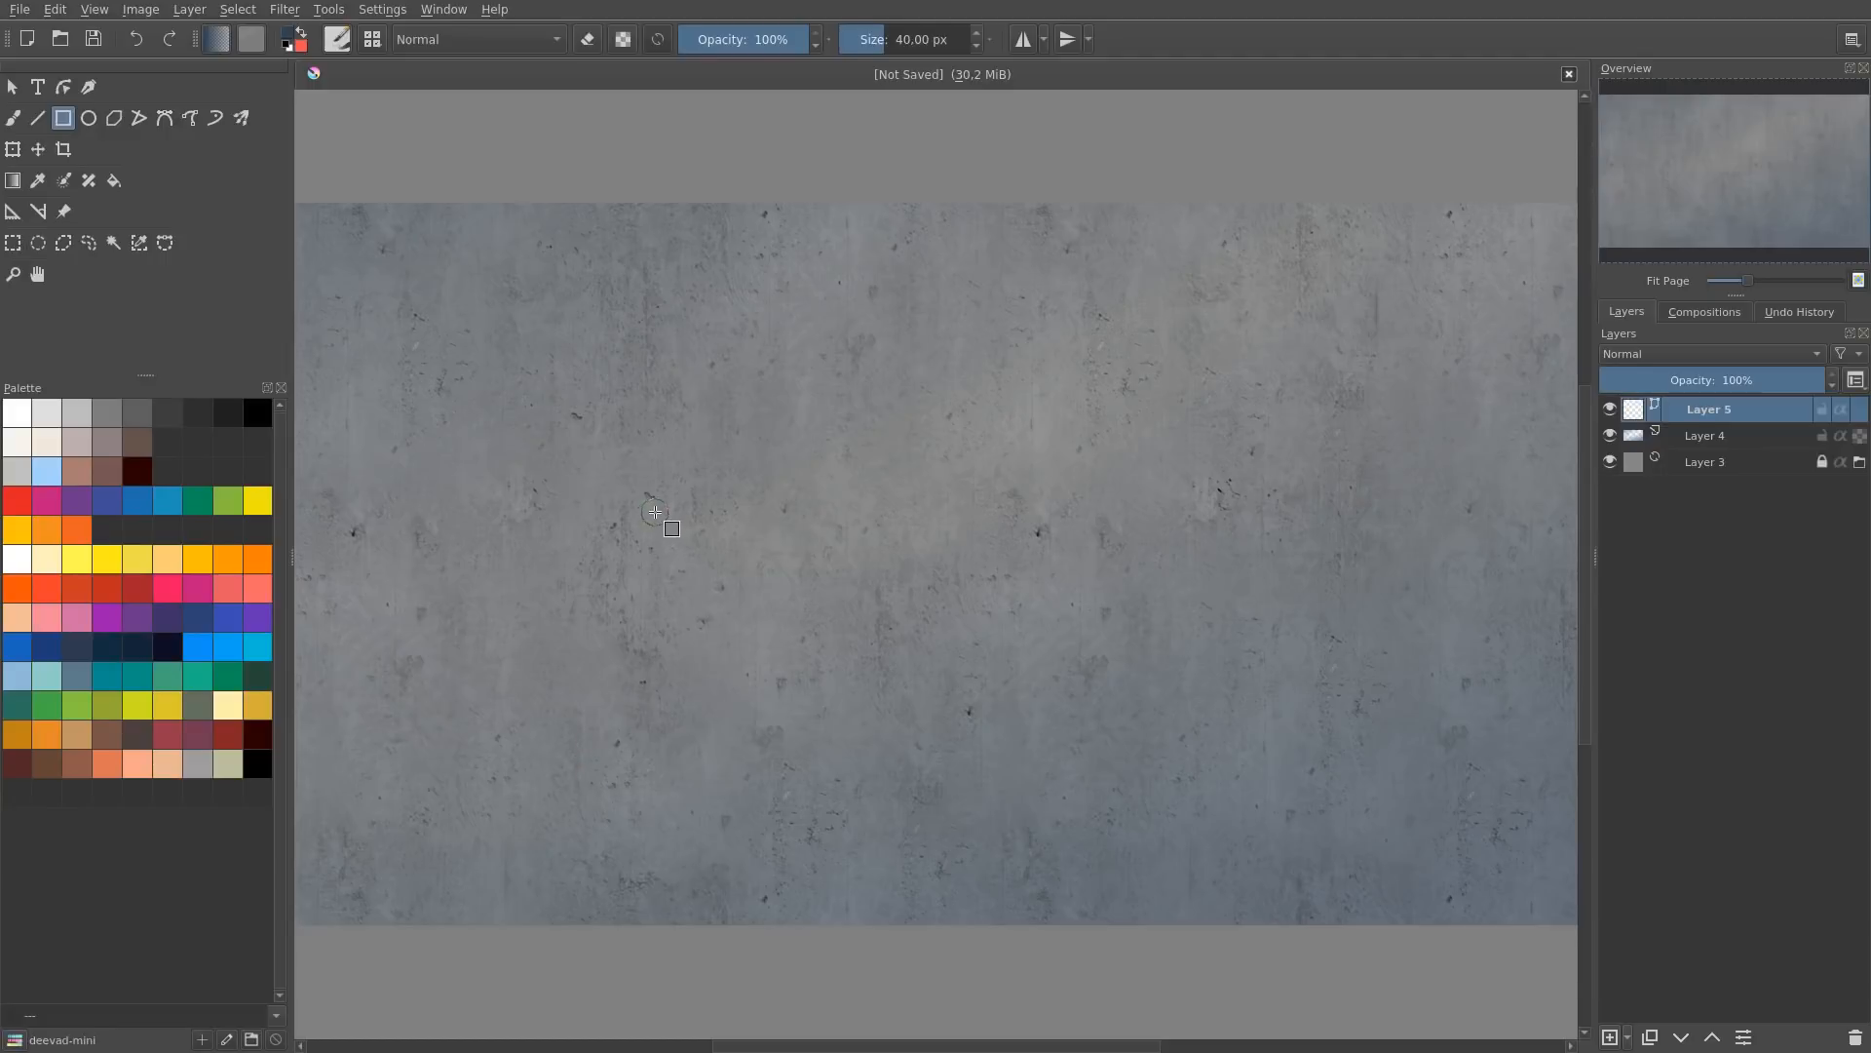
key("shift+s")
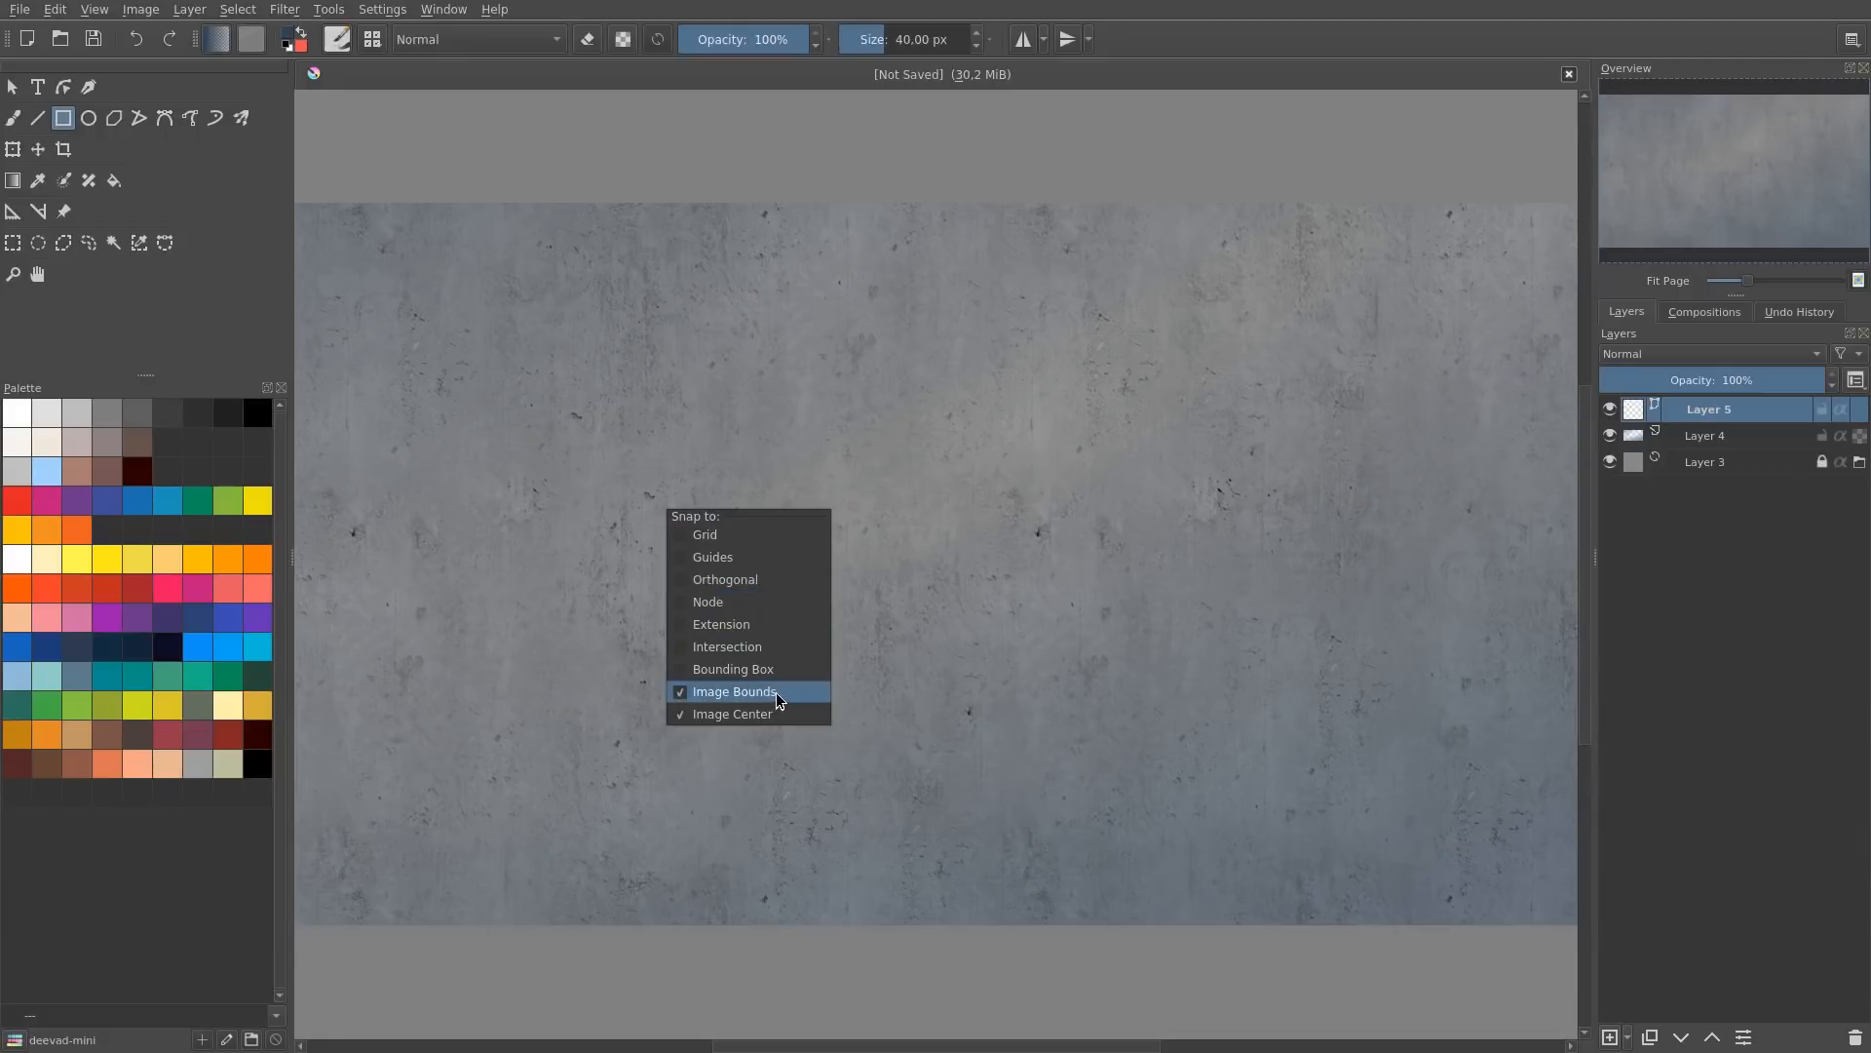
left_click(1166, 467)
key("ctrl+space")
left_click_drag(1072, 439, 1029, 464)
key("space")
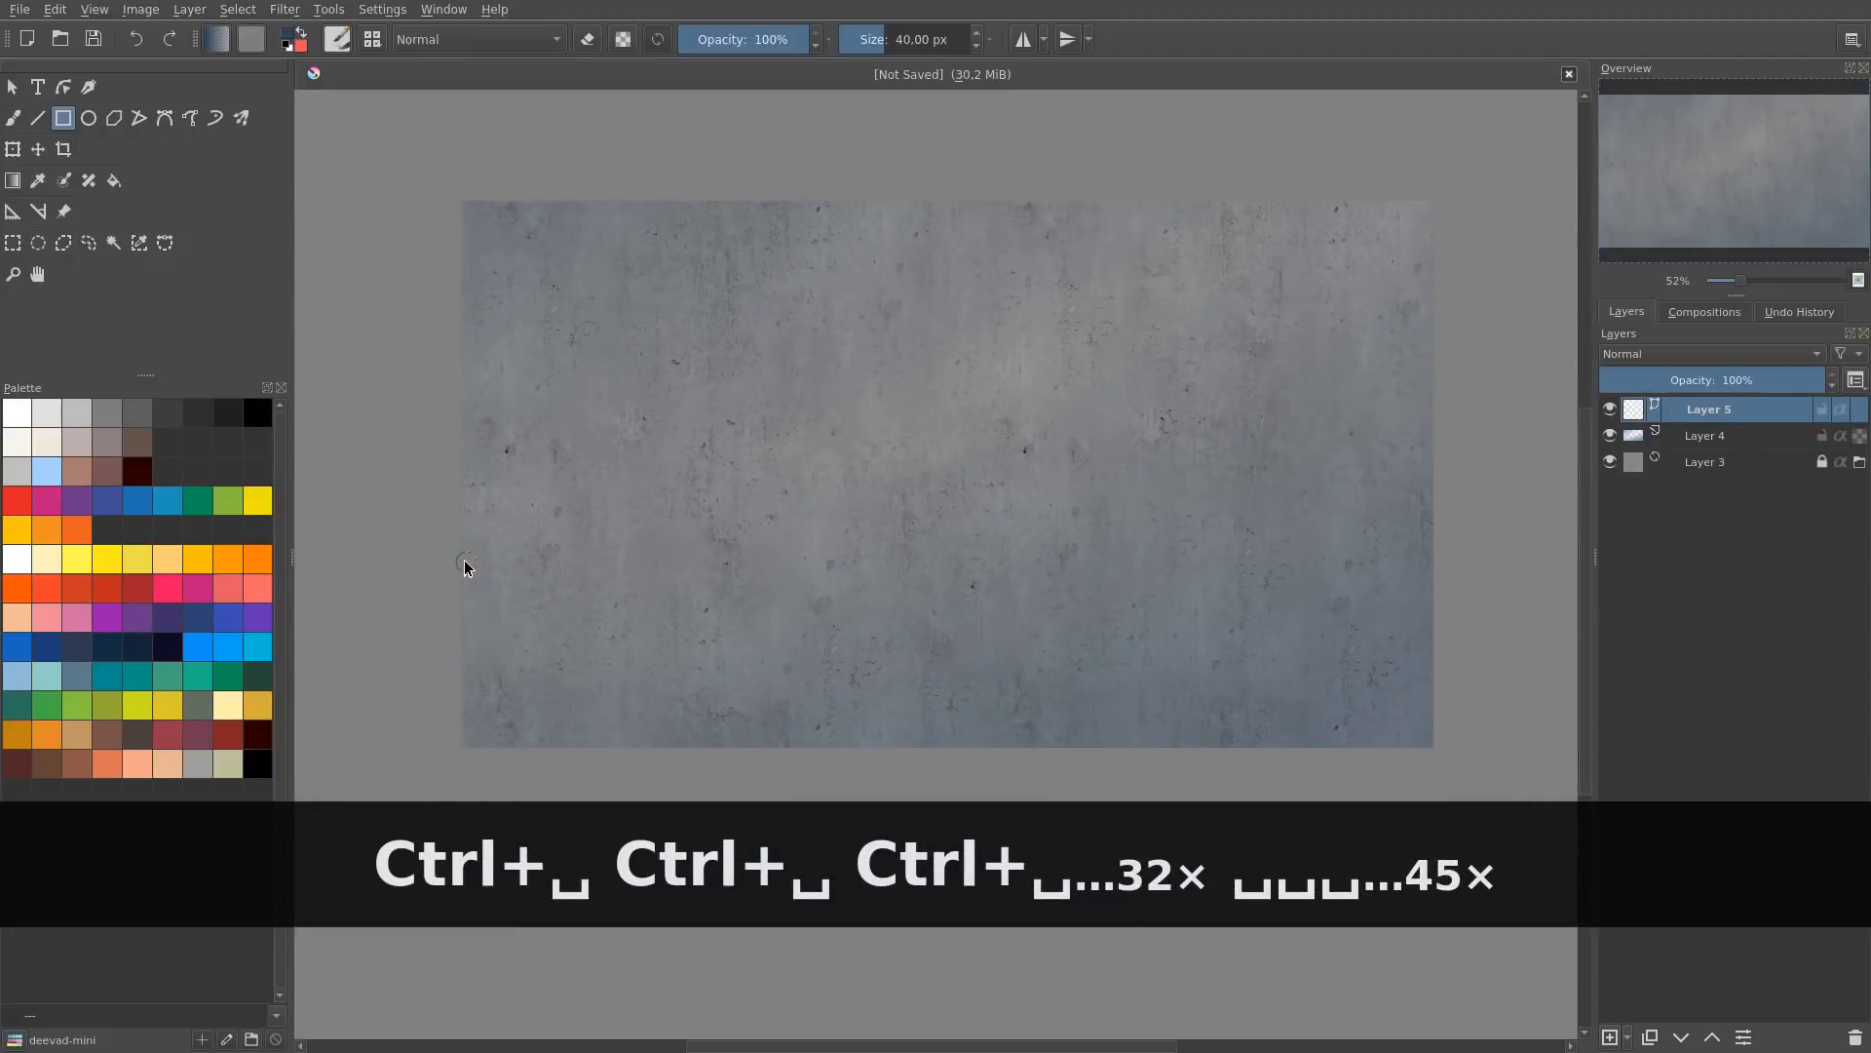
mouse_move(464, 563)
left_mouse_down()
mouse_move(610, 639)
mouse_move(1098, 740)
mouse_move(1433, 753)
mouse_move(1432, 731)
mouse_move(1427, 758)
left_mouse_up()
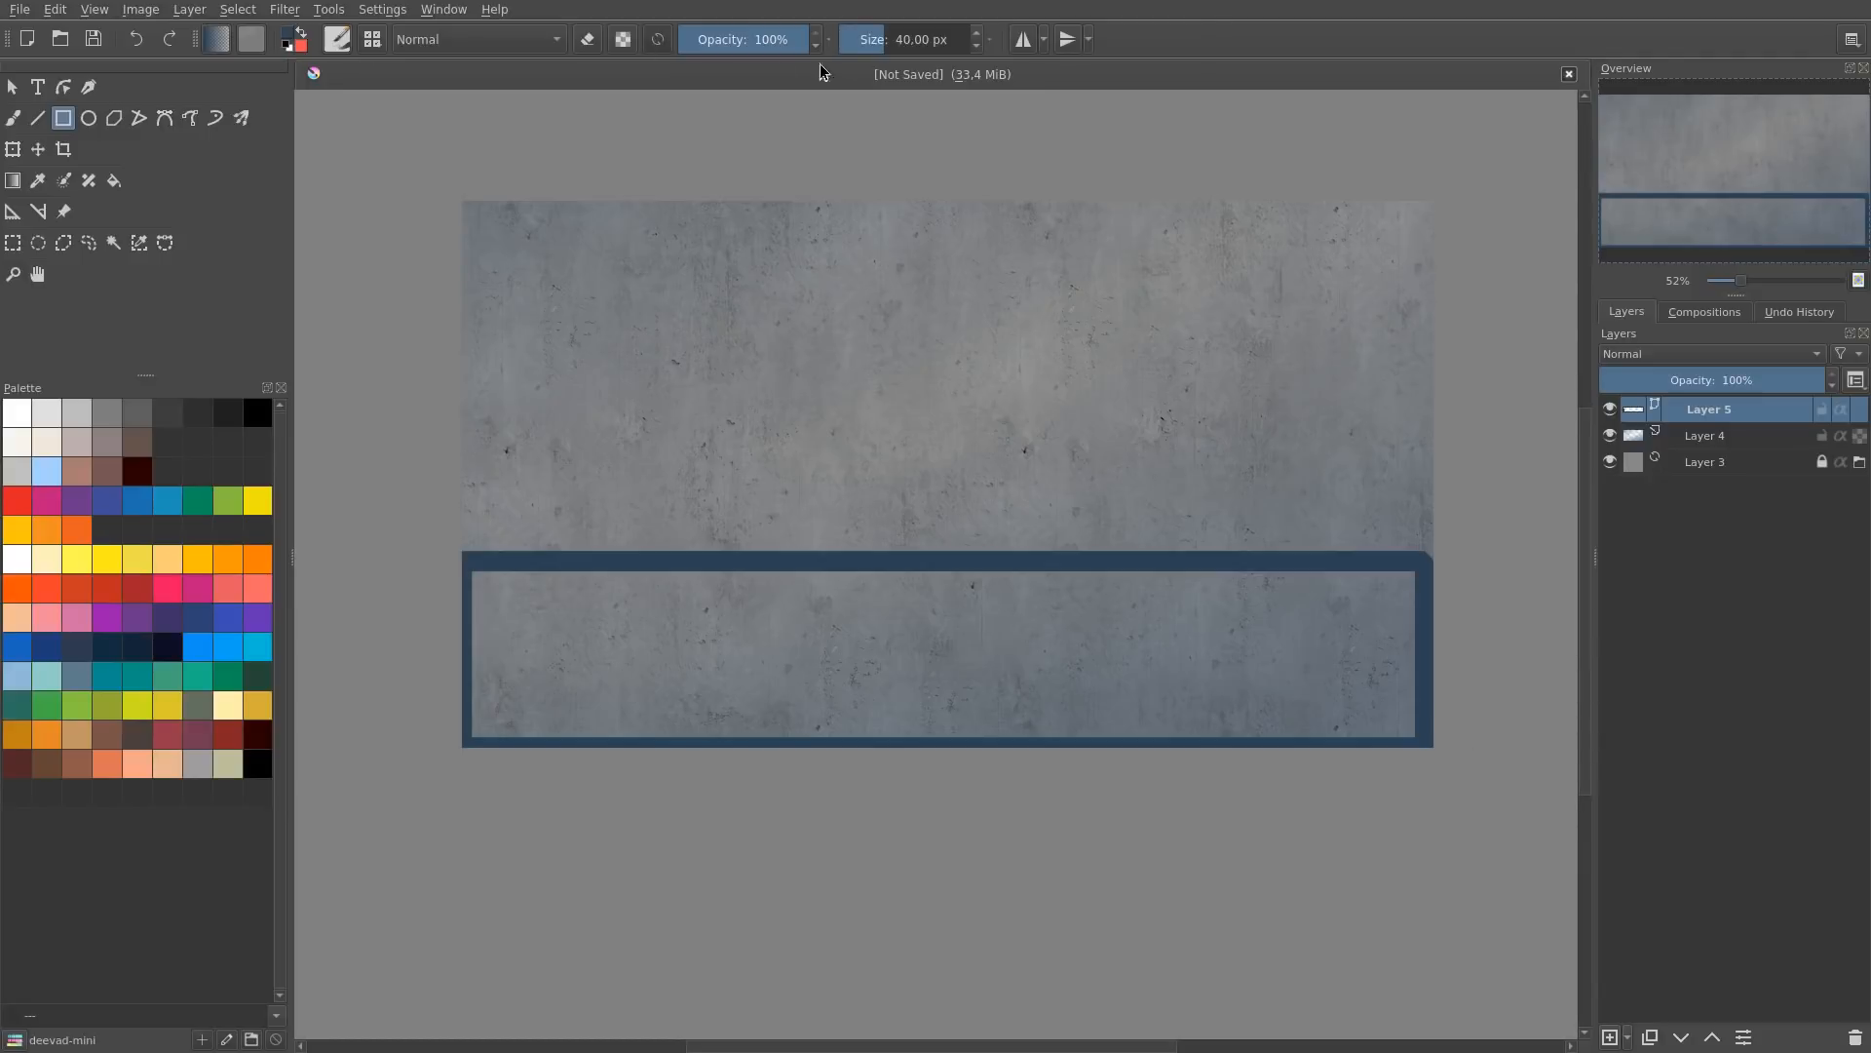
Step: Show the Tool Options docker as a floating window over the canvas and widen it to expose all rectangle settings
right_click(1211, 35)
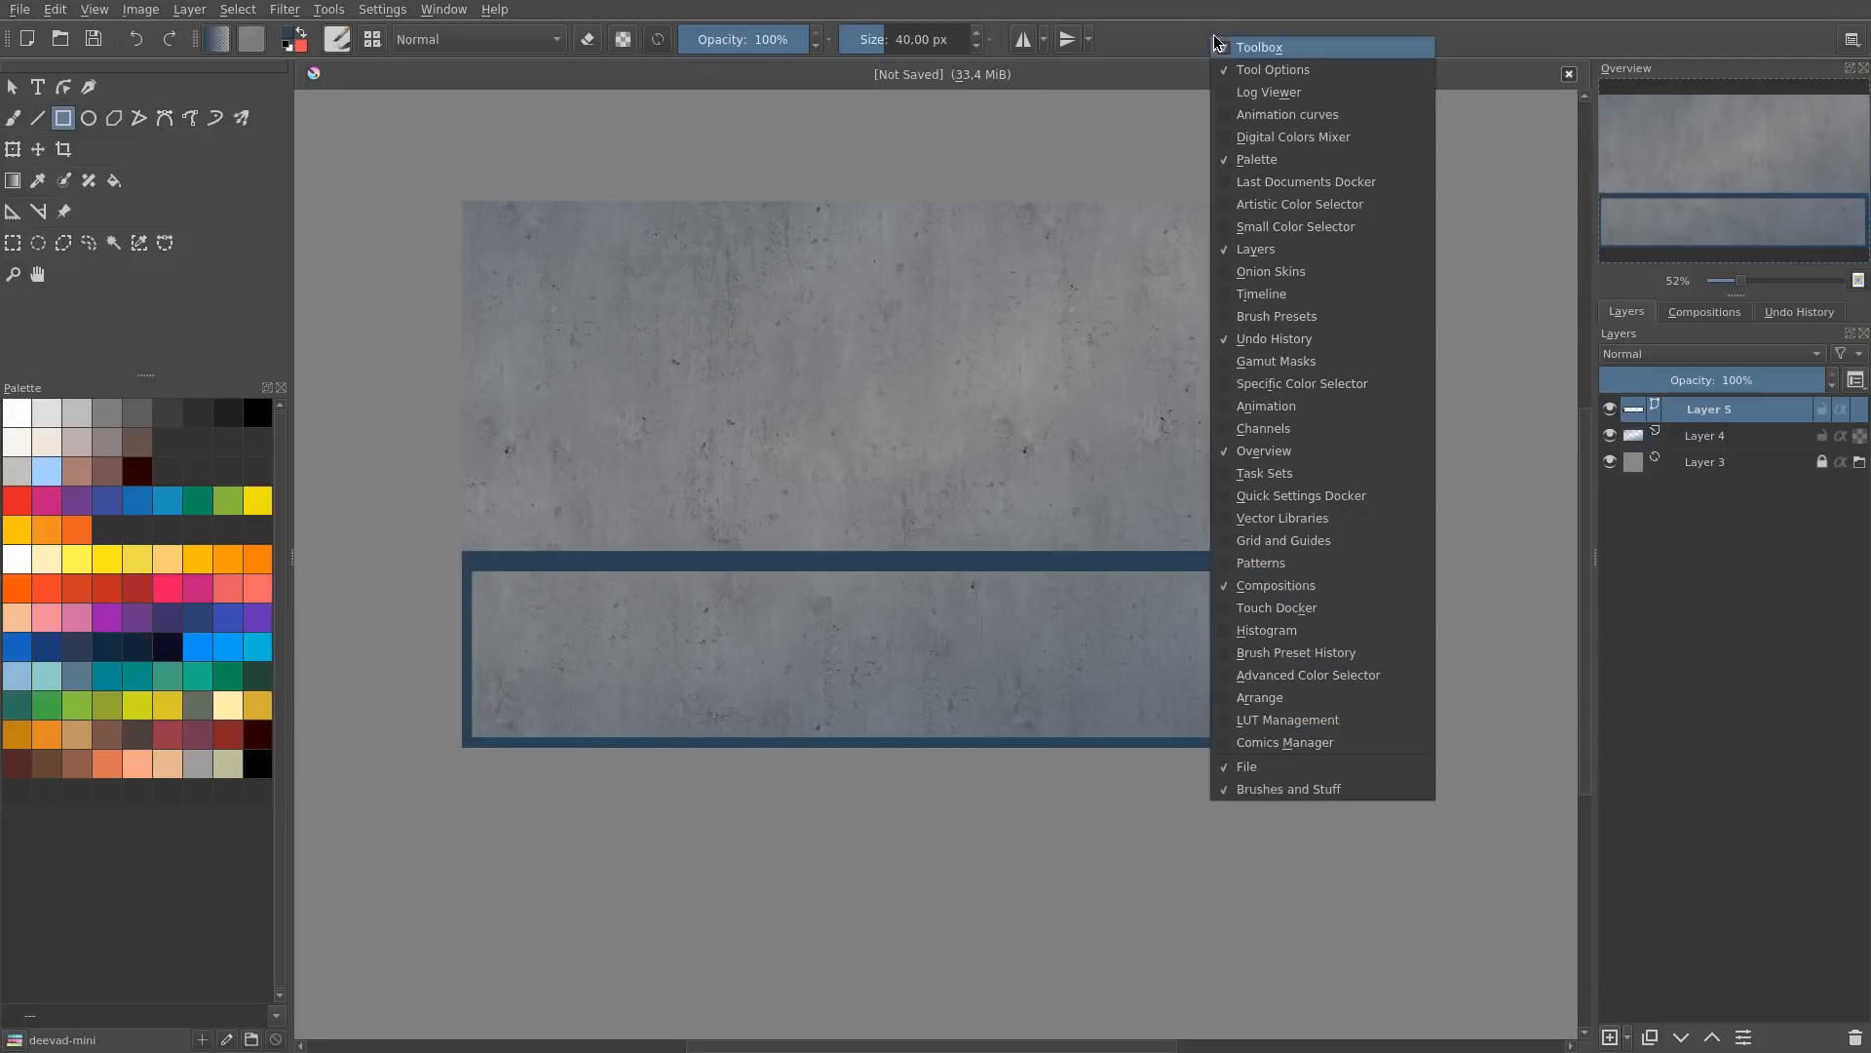
left_click(1167, 36)
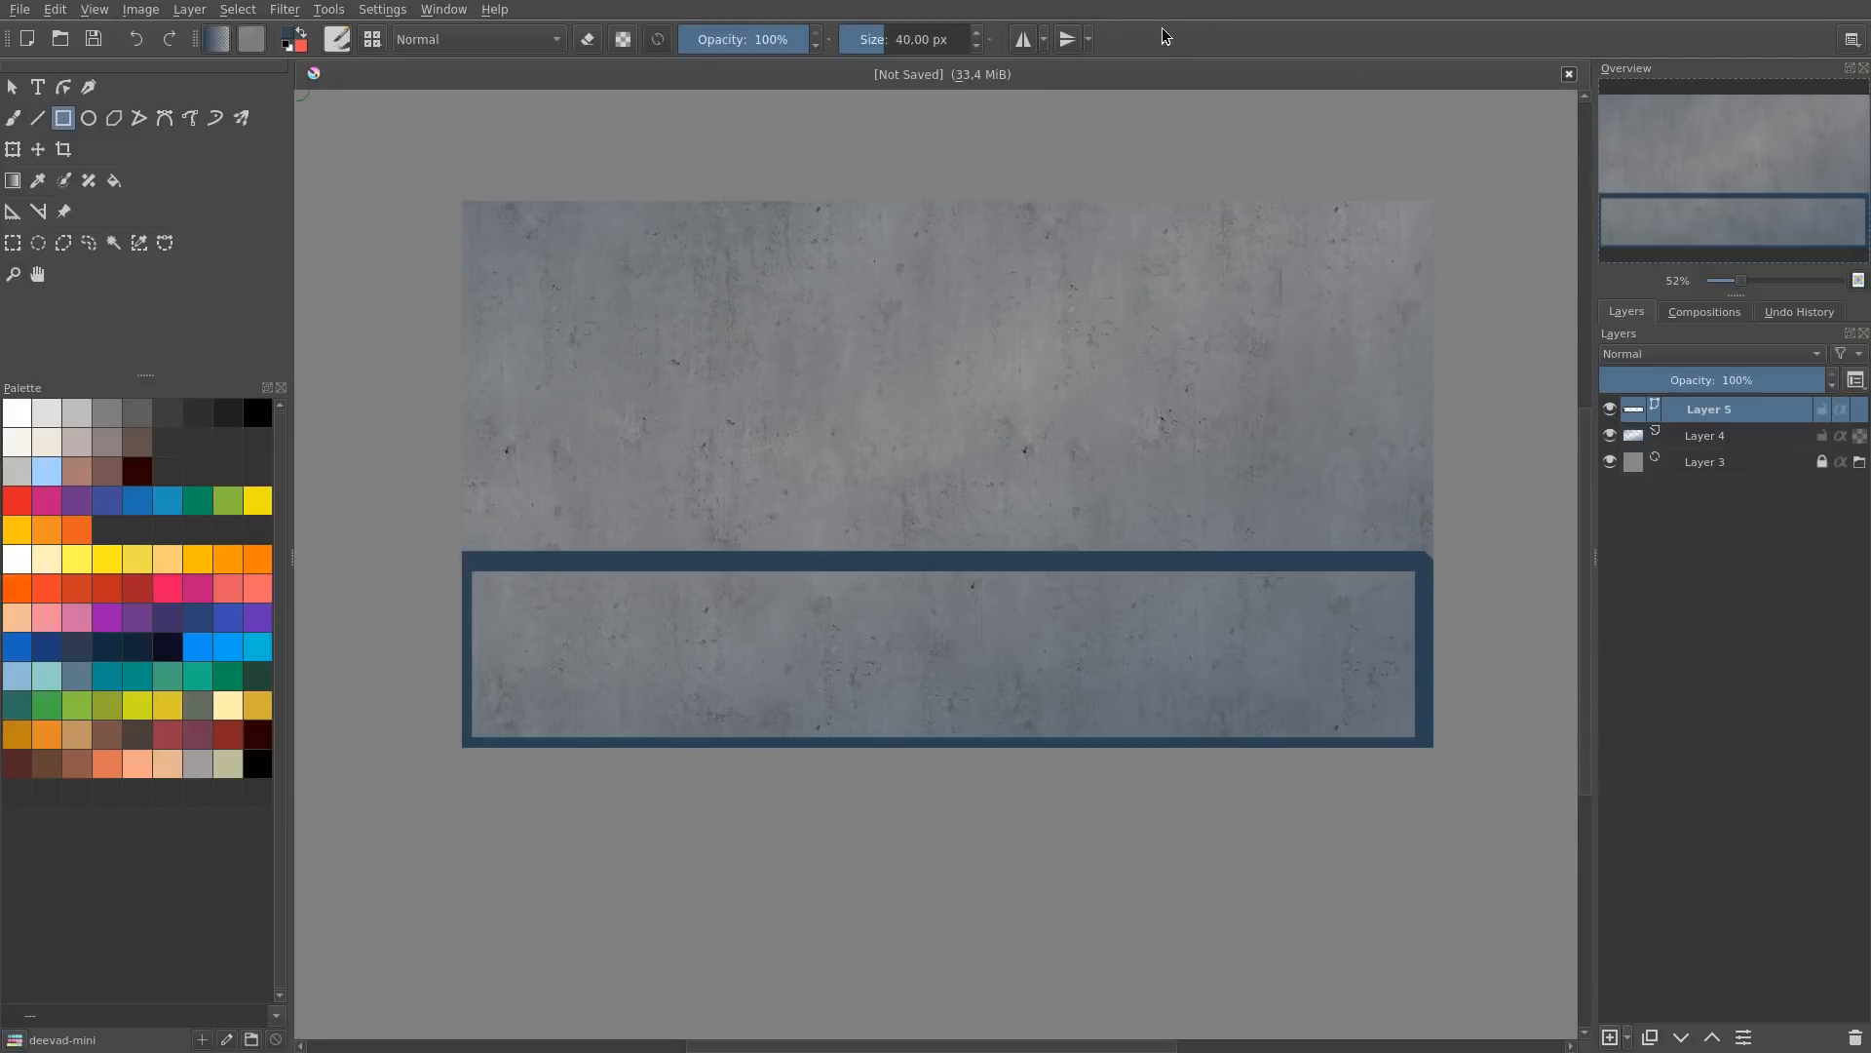
right_click(1159, 43)
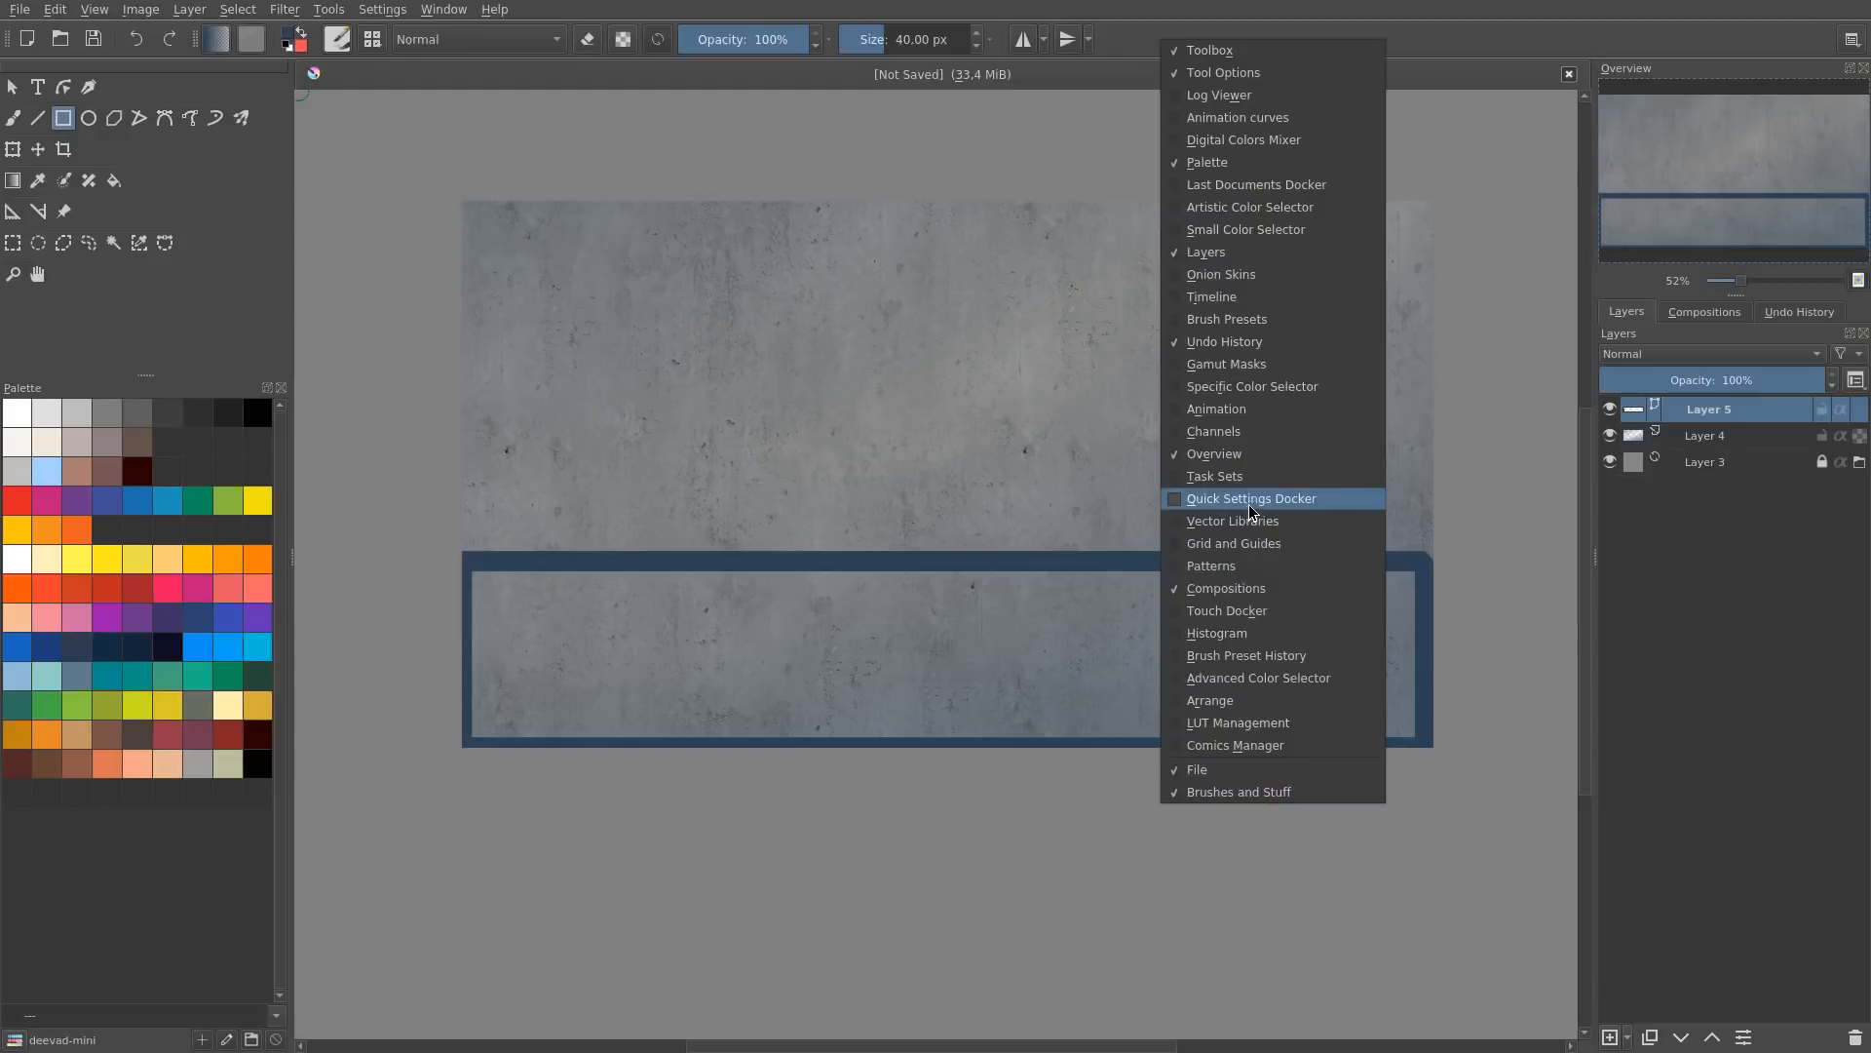
left_click(1219, 76)
right_click(1226, 45)
left_click(1259, 81)
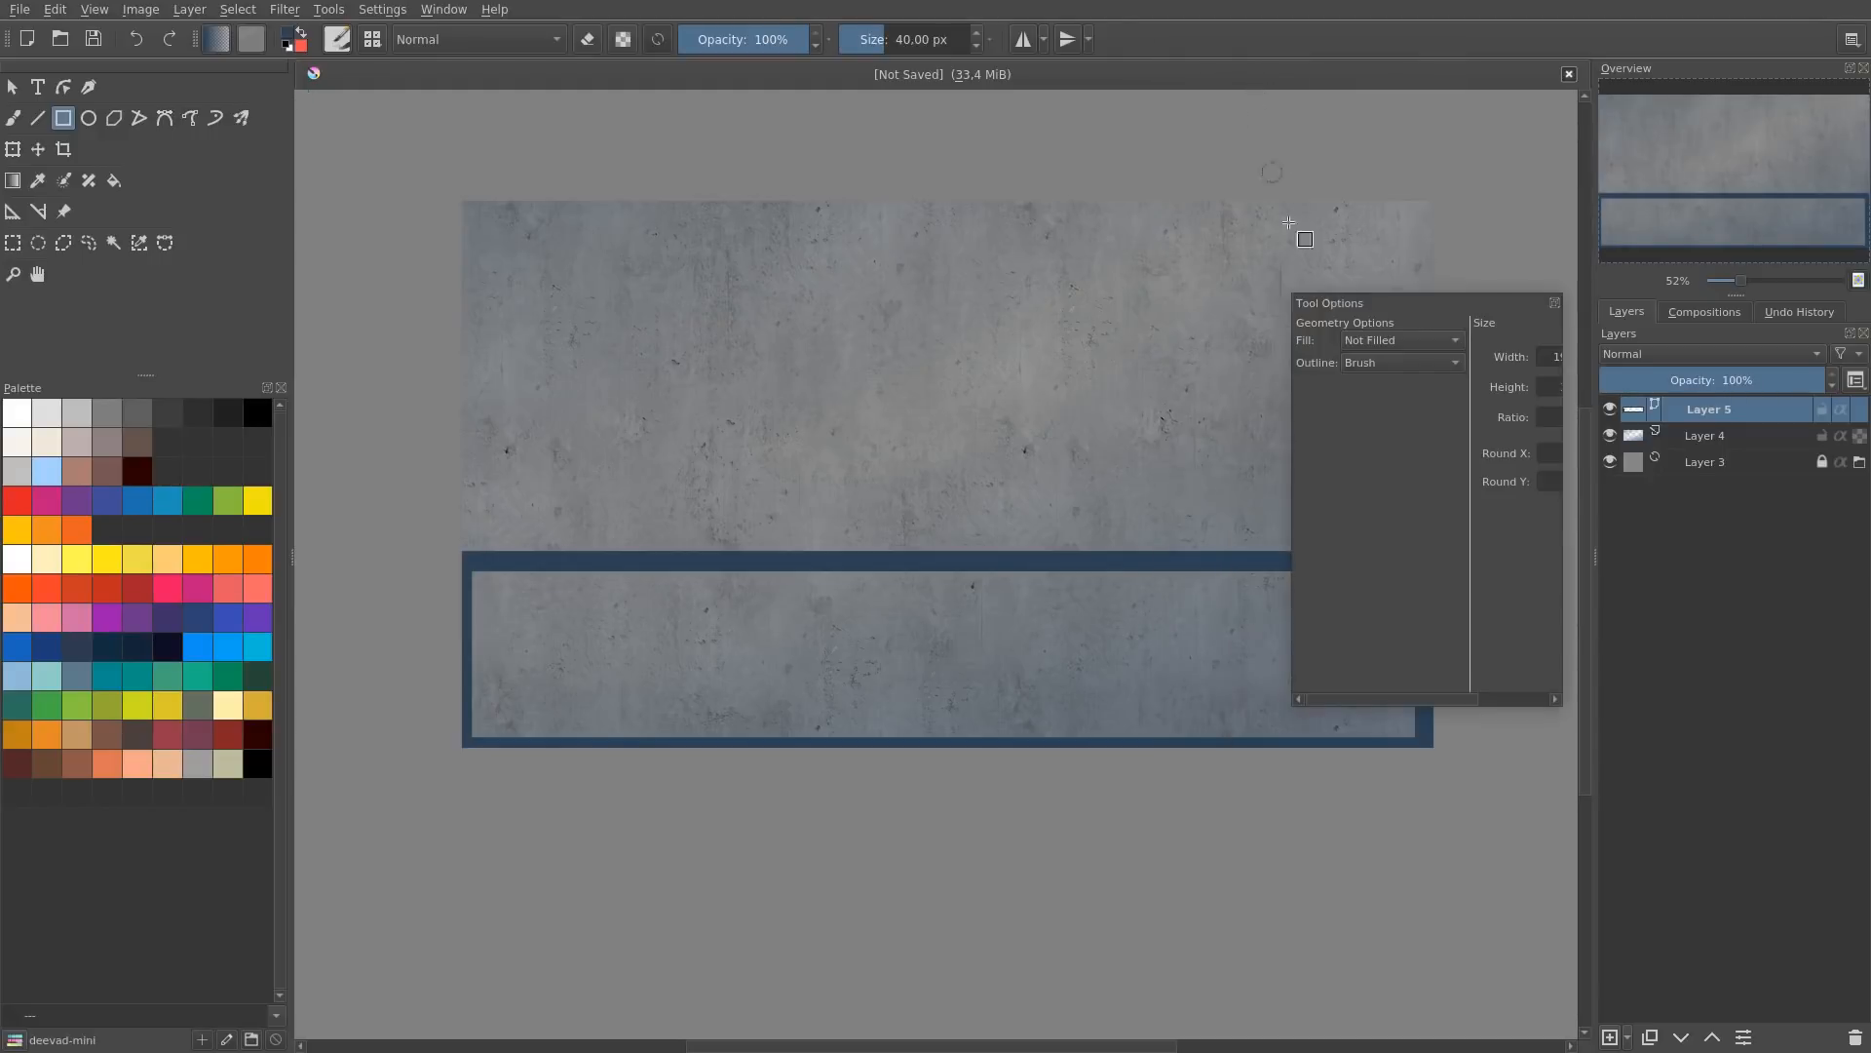
left_click_drag(1380, 303, 1335, 281)
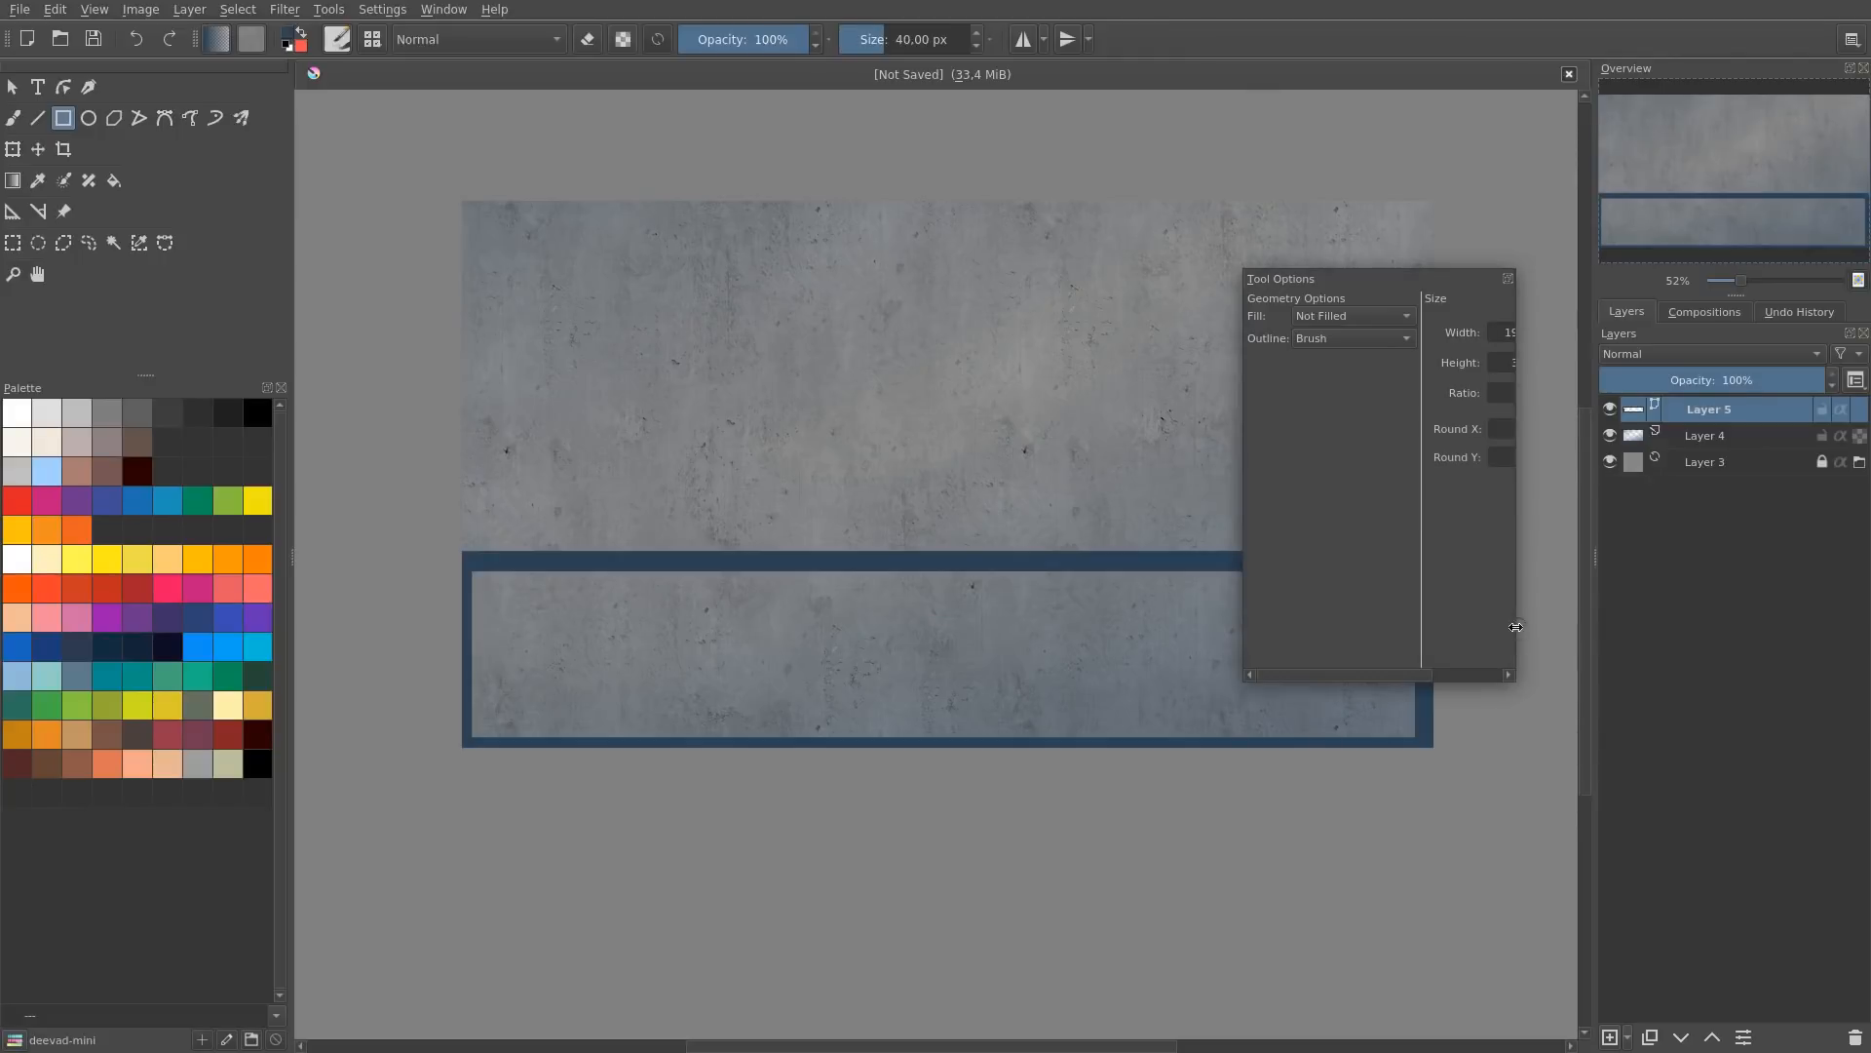
left_click_drag(1514, 624, 1640, 647)
left_click_drag(1435, 279, 1352, 193)
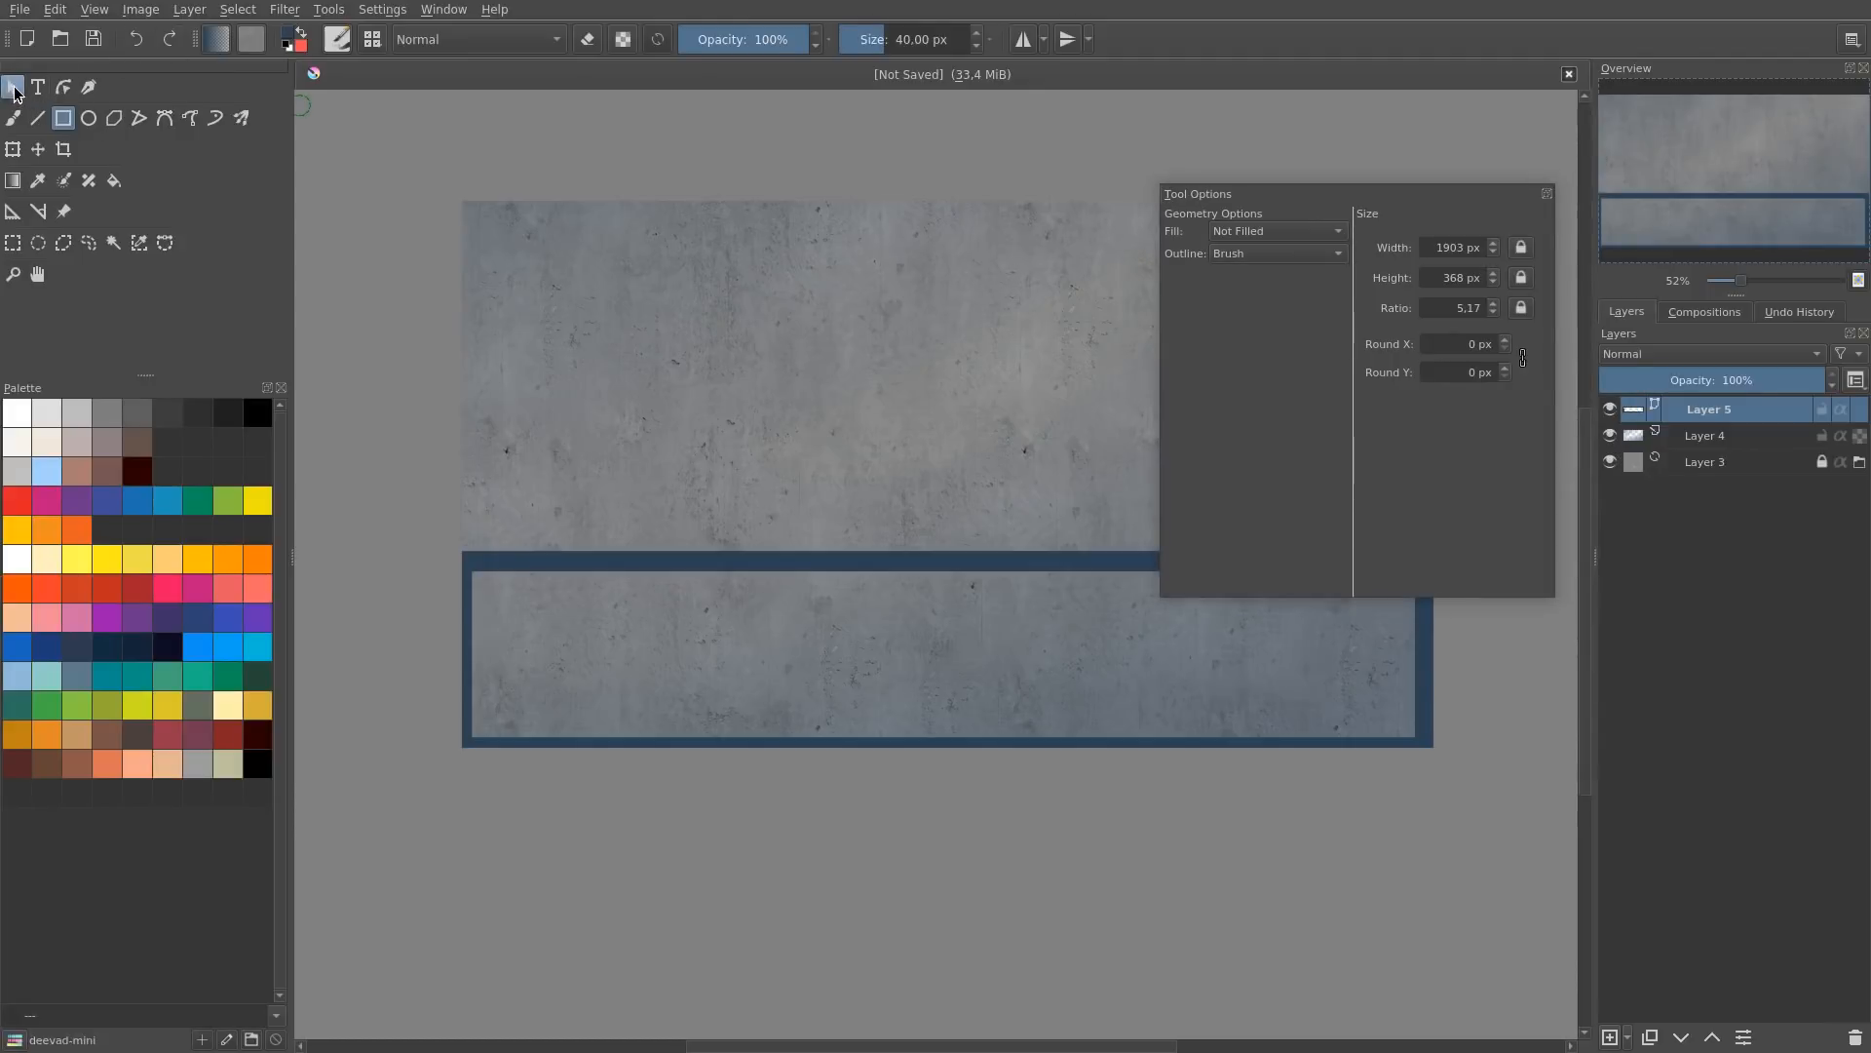
Step: Select the rectangle on Layer 5 with the shape selection tool and give it a solid white fill
left_click(13, 89)
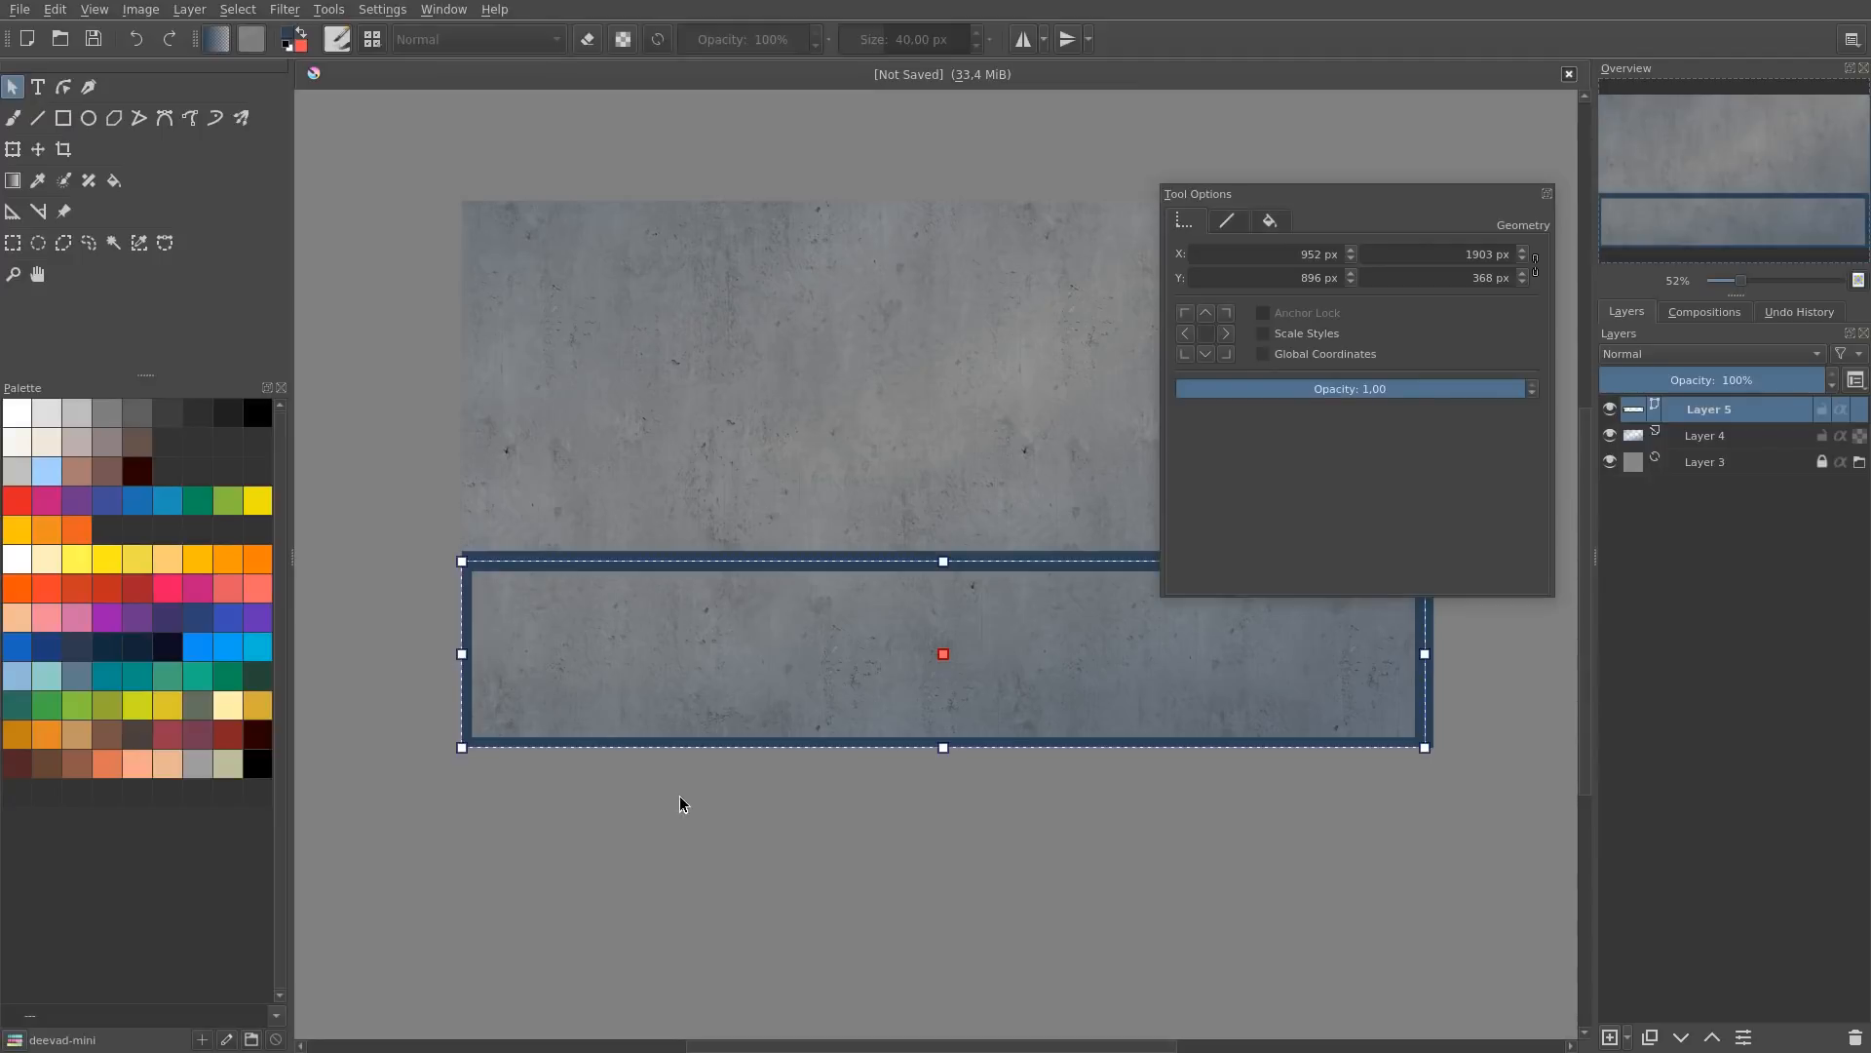
left_click(610, 839)
left_click_drag(425, 807, 690, 489)
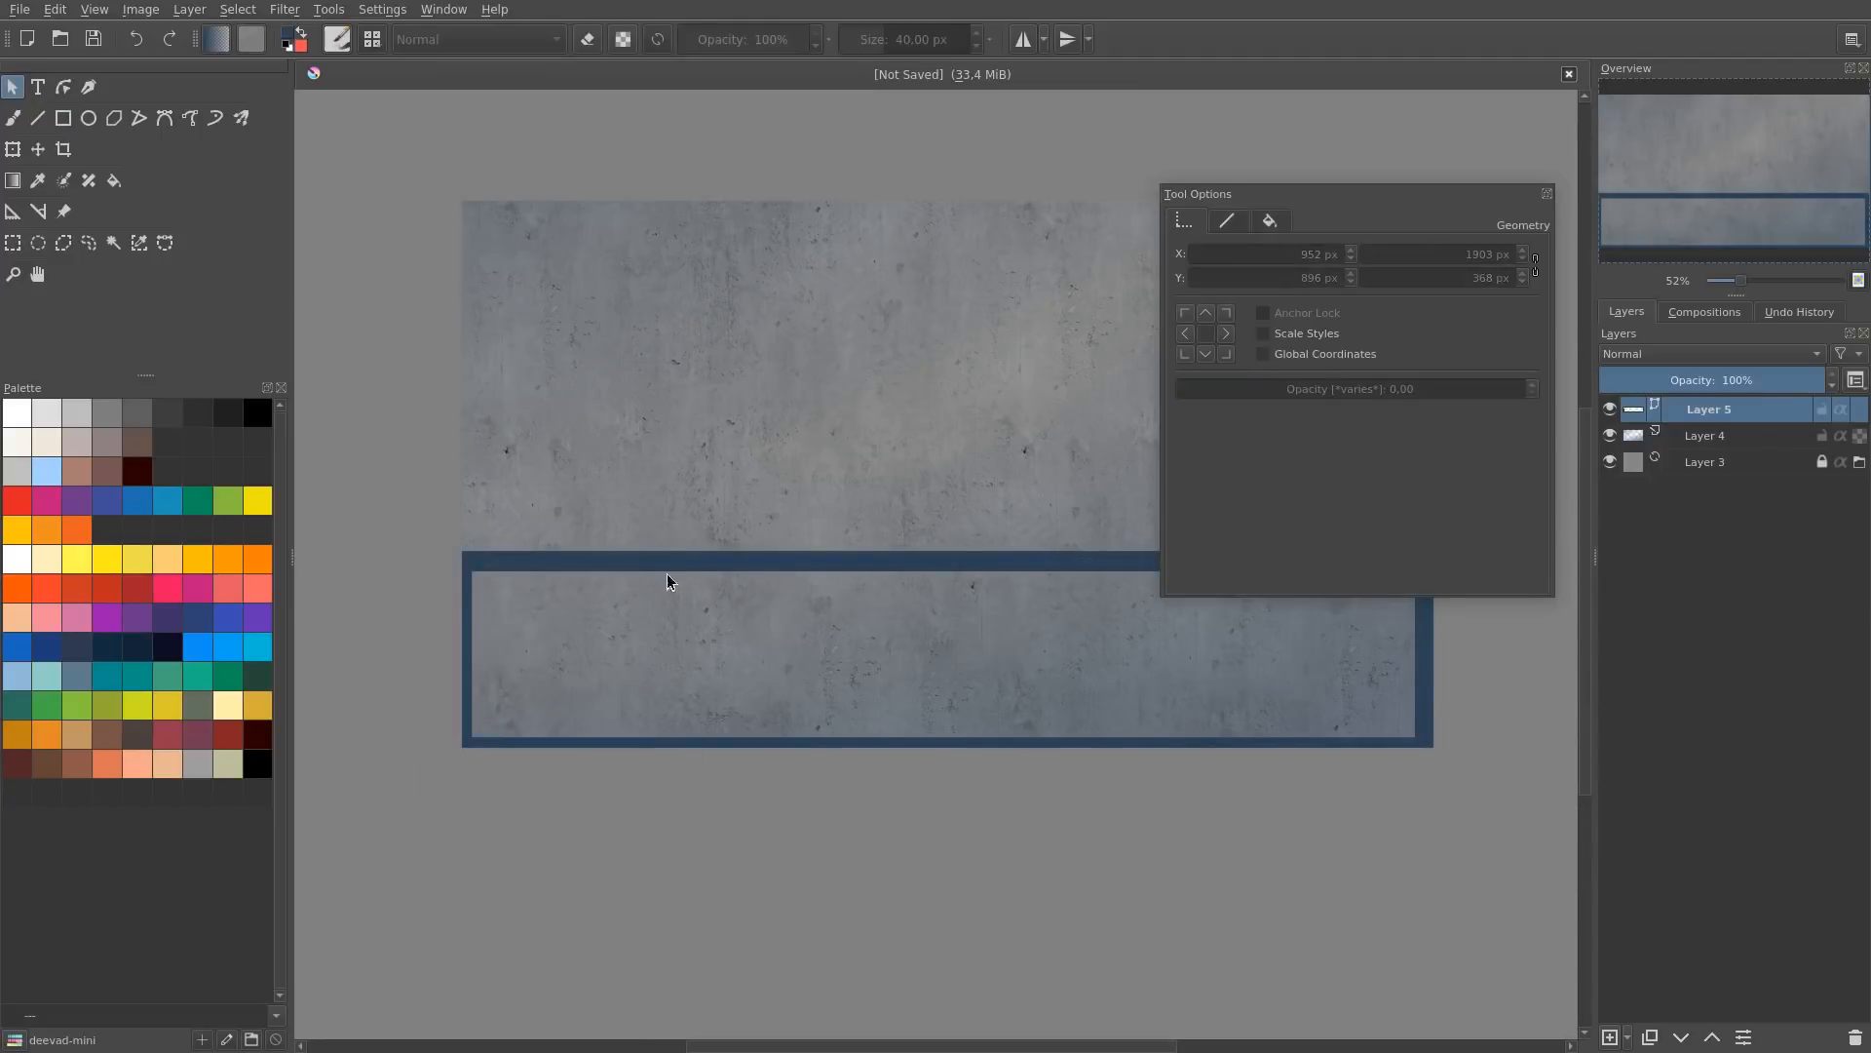
left_click(670, 566)
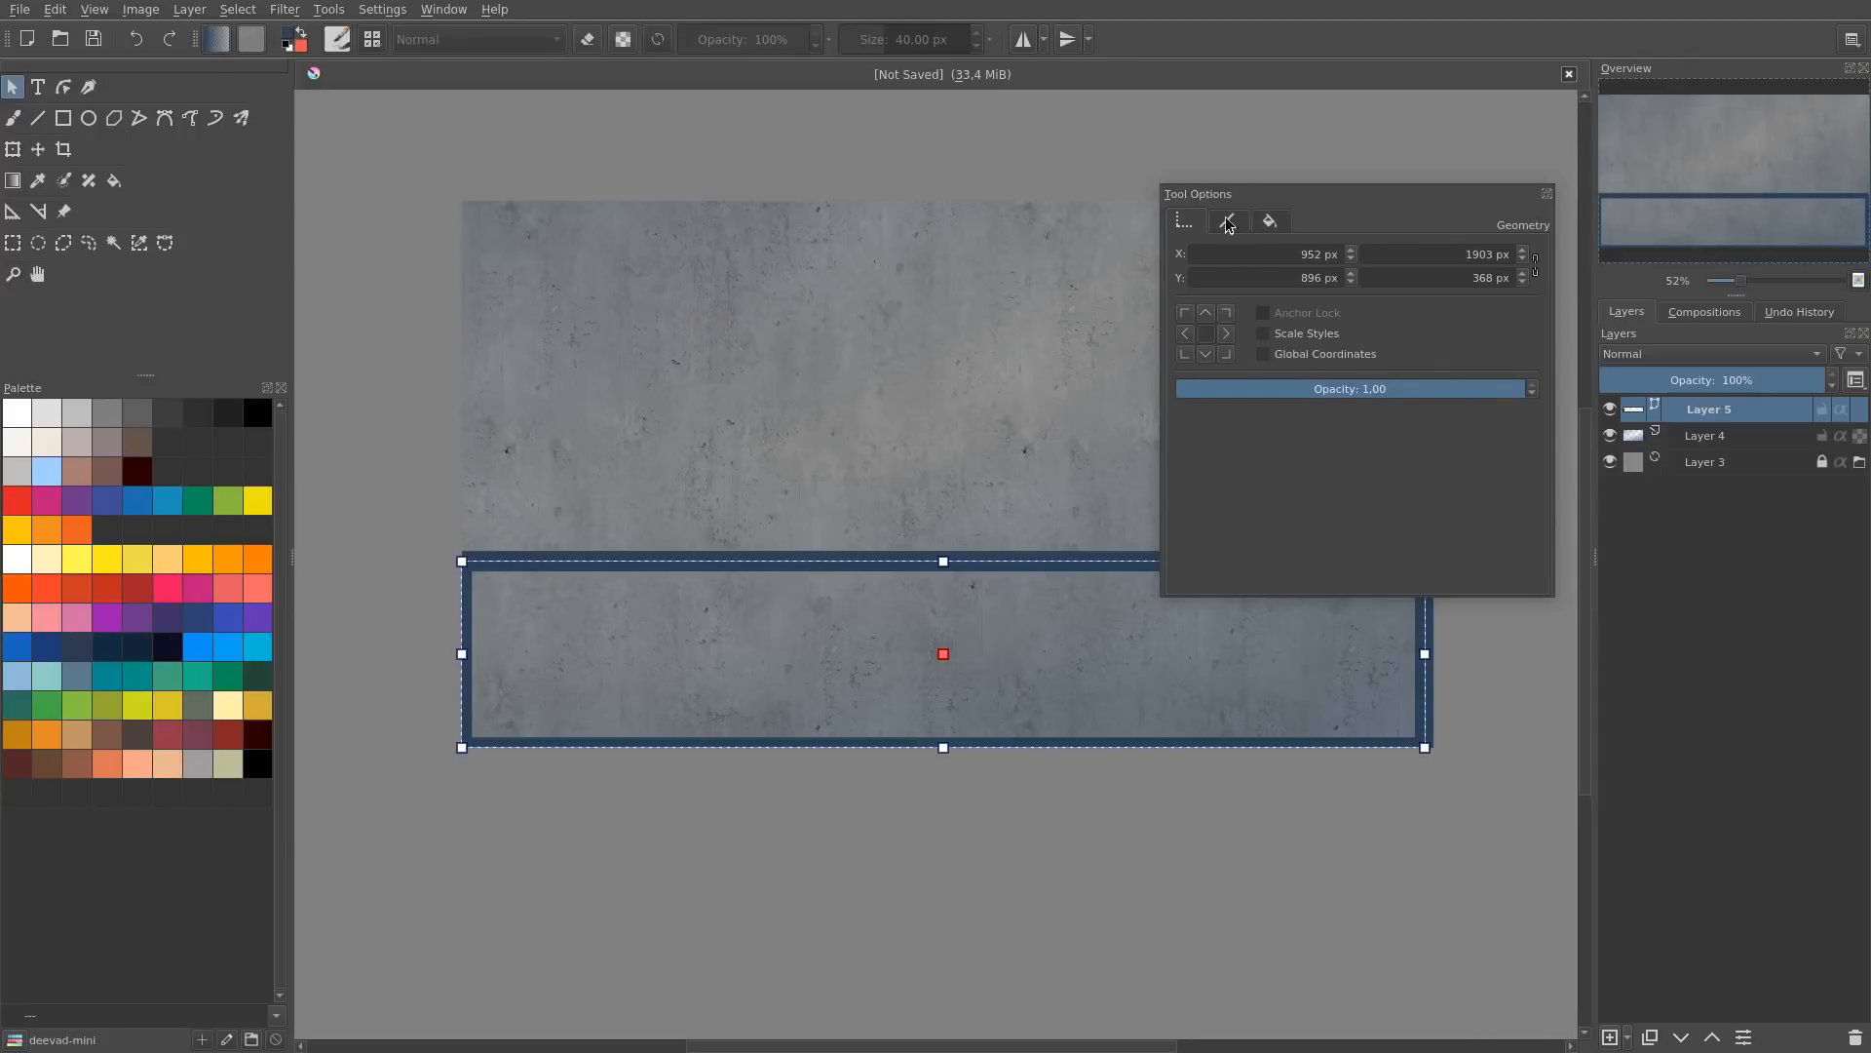
left_click(1274, 221)
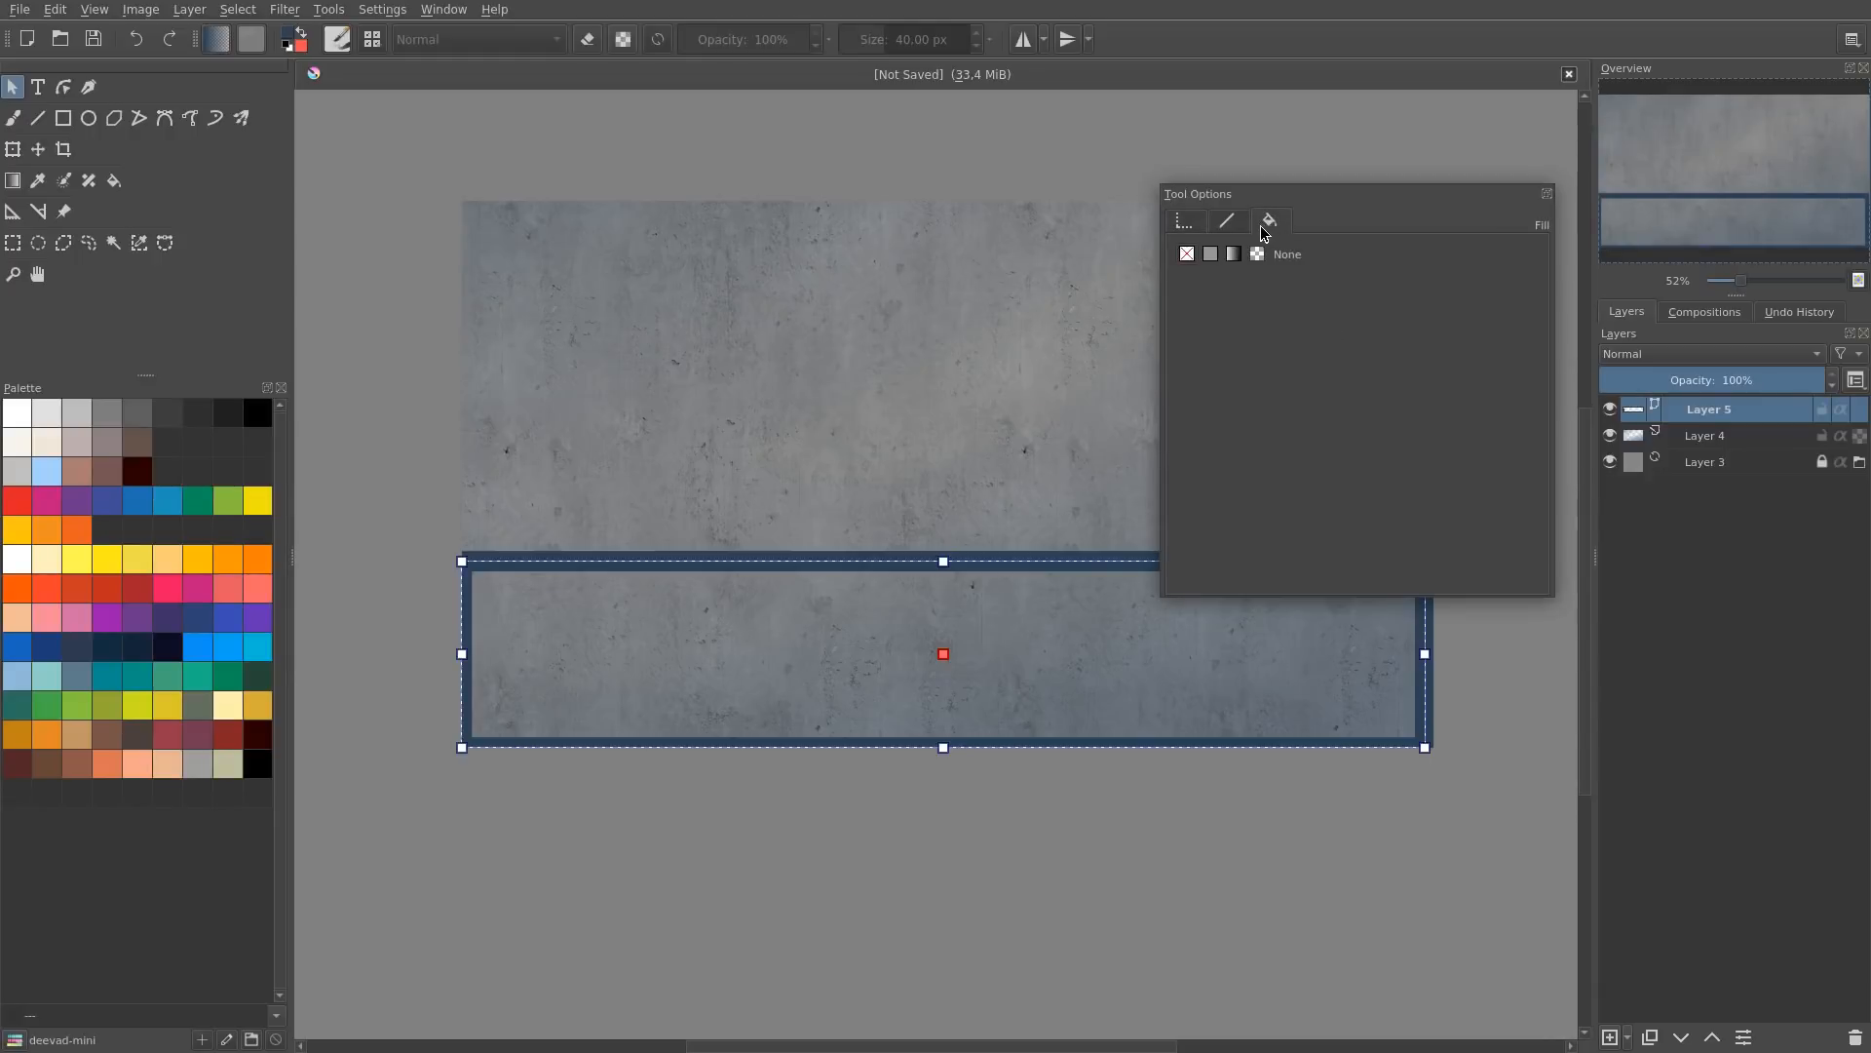
left_click(1211, 254)
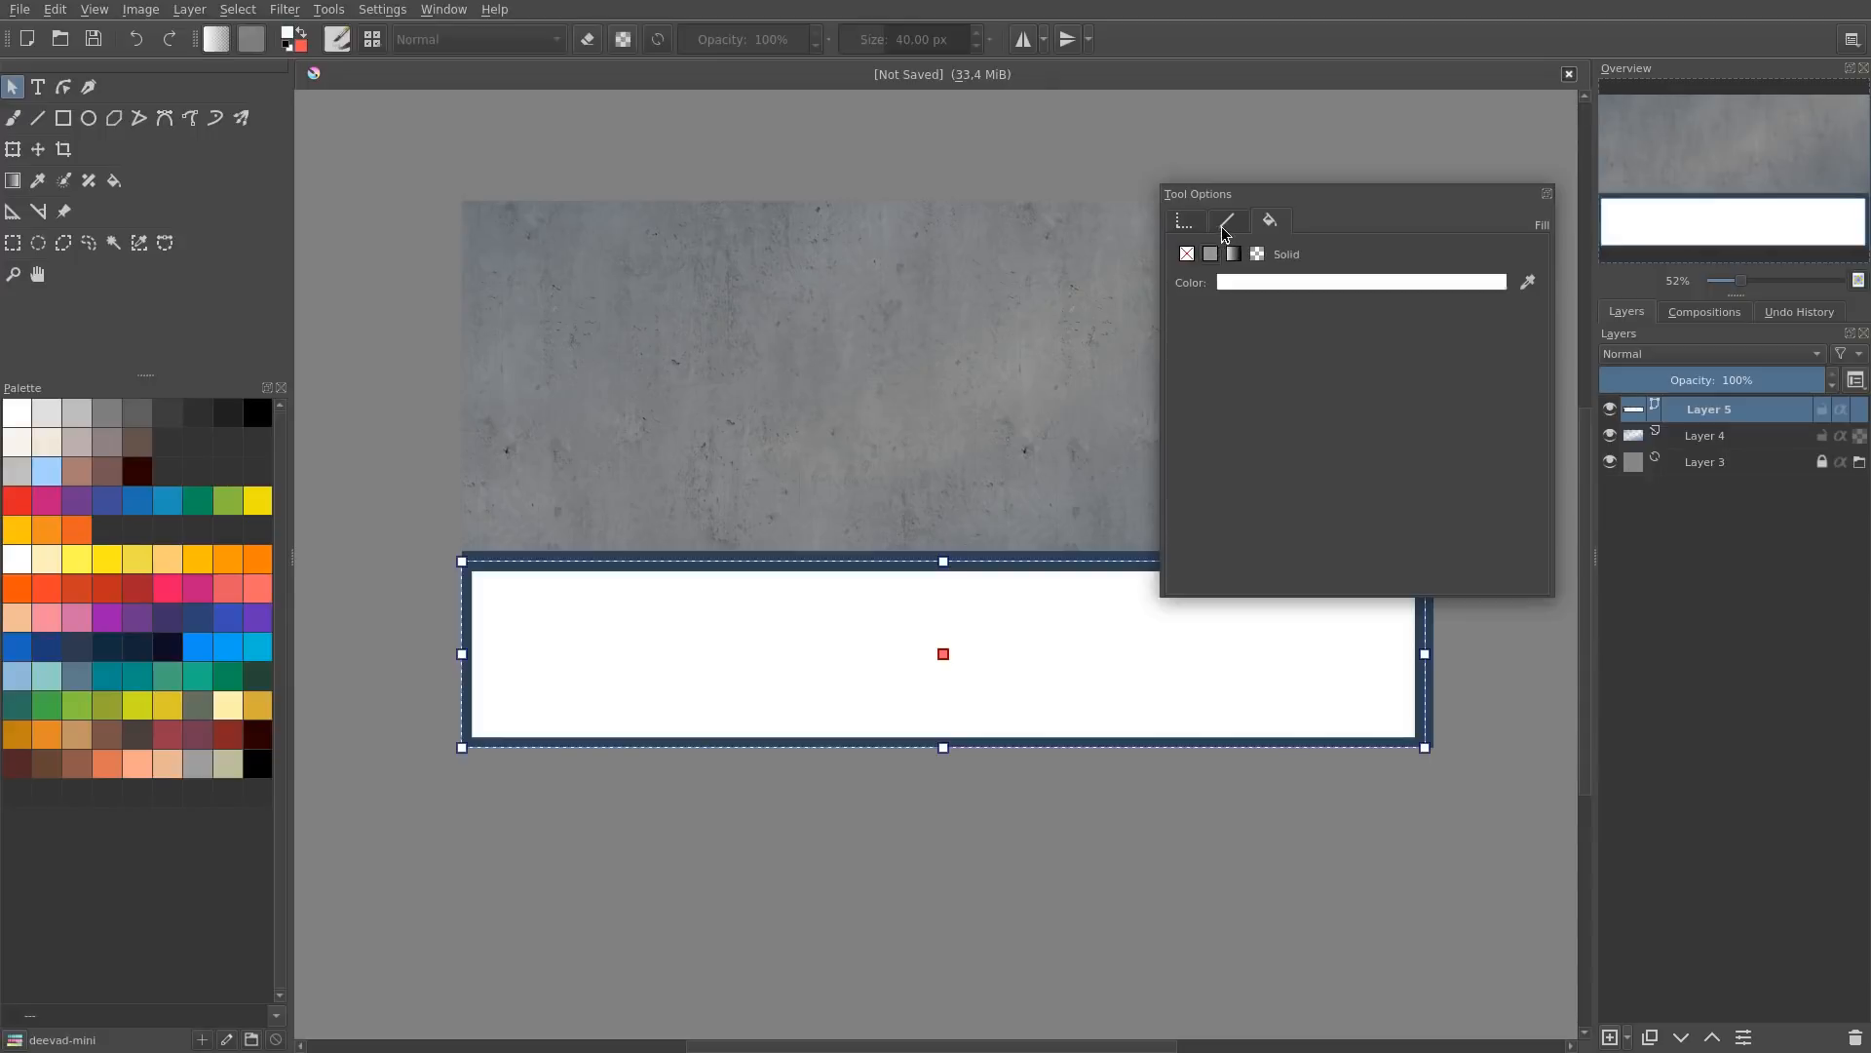
Step: Remove the rectangle's outline and stretch it across the full page width
left_click(1228, 222)
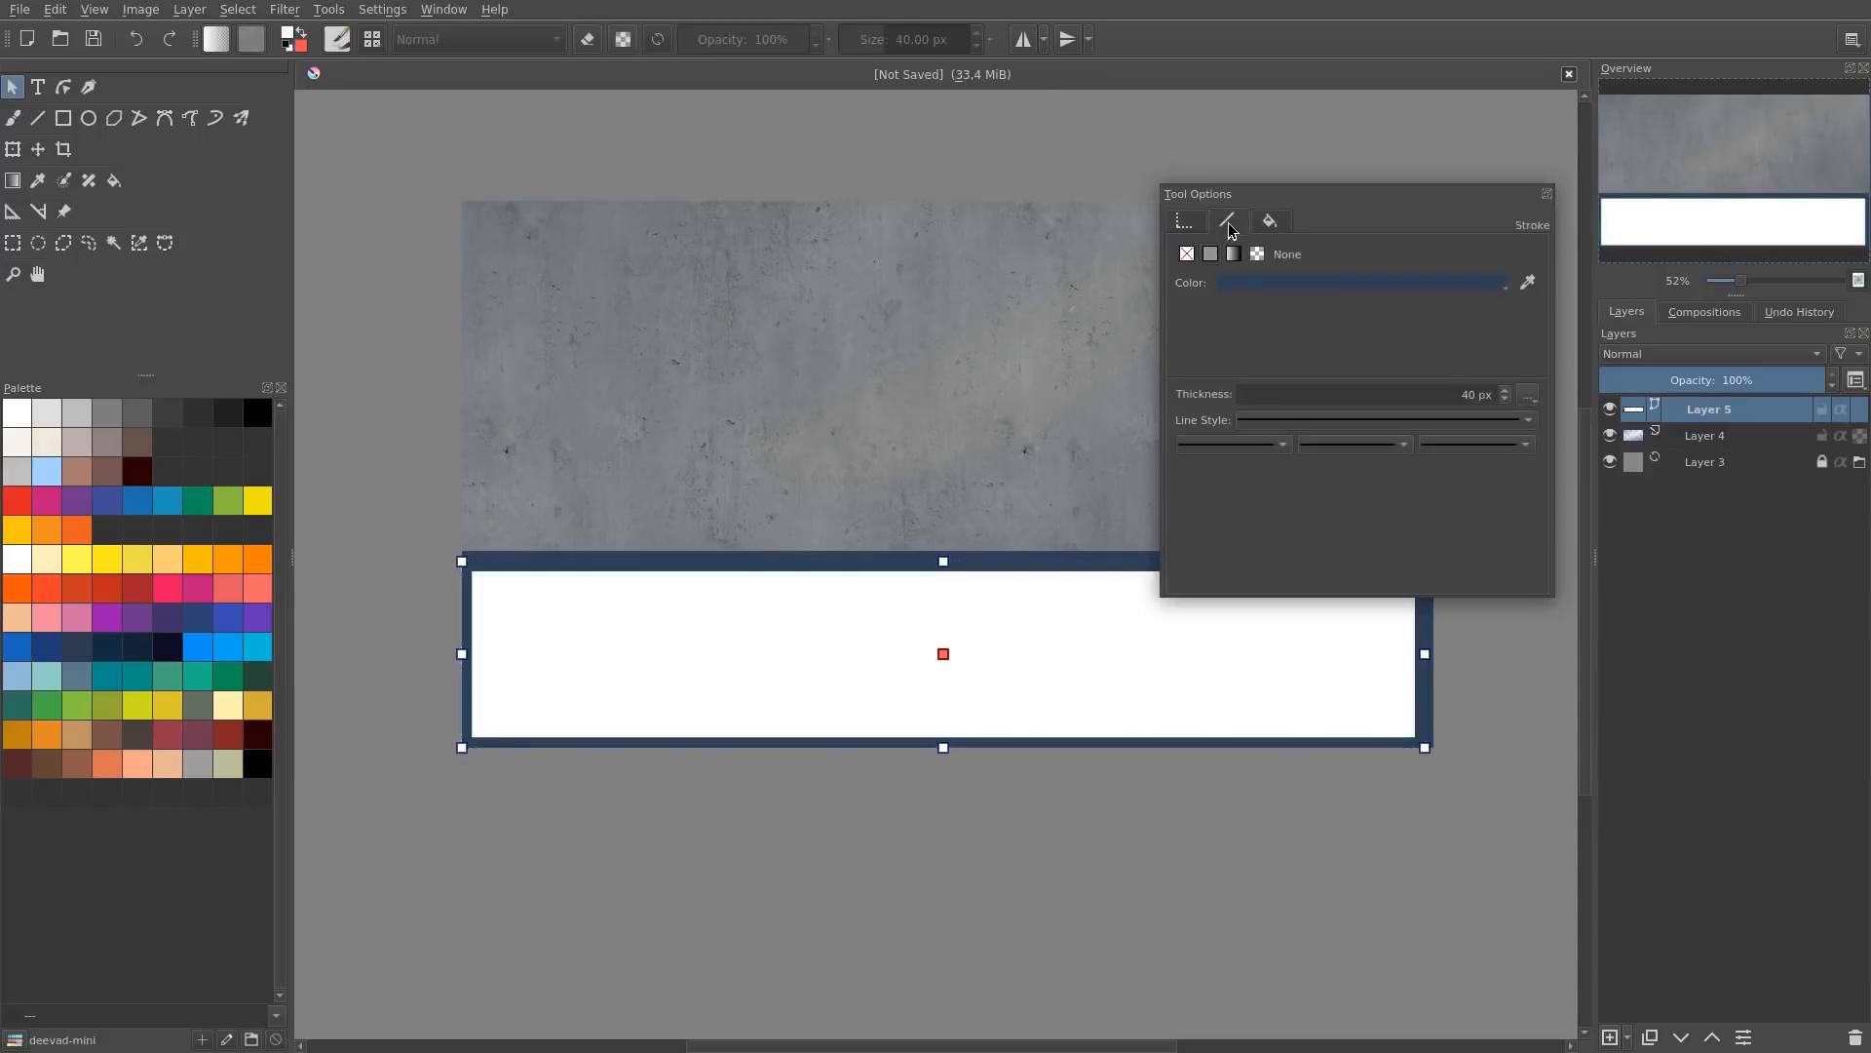
left_click(1186, 254)
mouse_move(765, 419)
left_mouse_down()
mouse_move(711, 421)
mouse_move(675, 451)
left_mouse_up()
left_click_drag(1349, 666, 1151, 659)
left_click_drag(686, 498, 814, 529)
key("2")
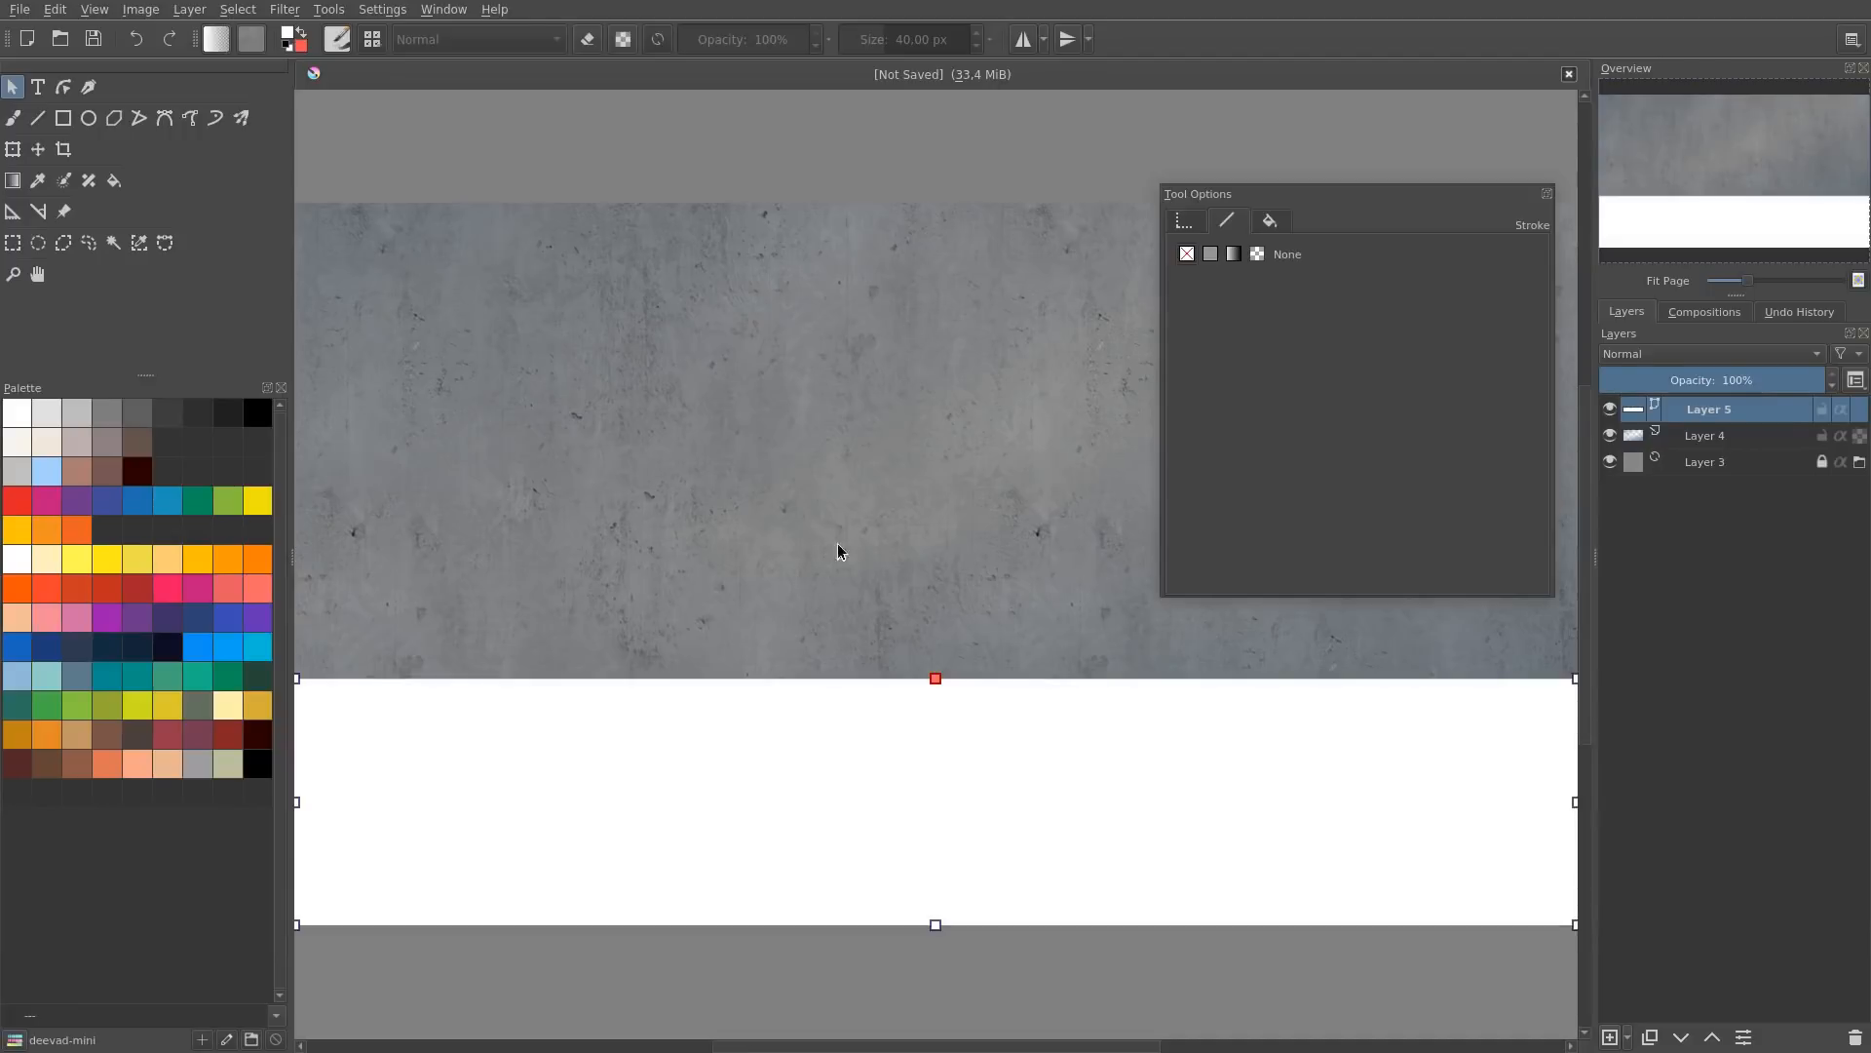
Step: Dock Tool Options beneath the Layers docker and recolor the rectangle's fill with amber from the palette
left_click(1270, 221)
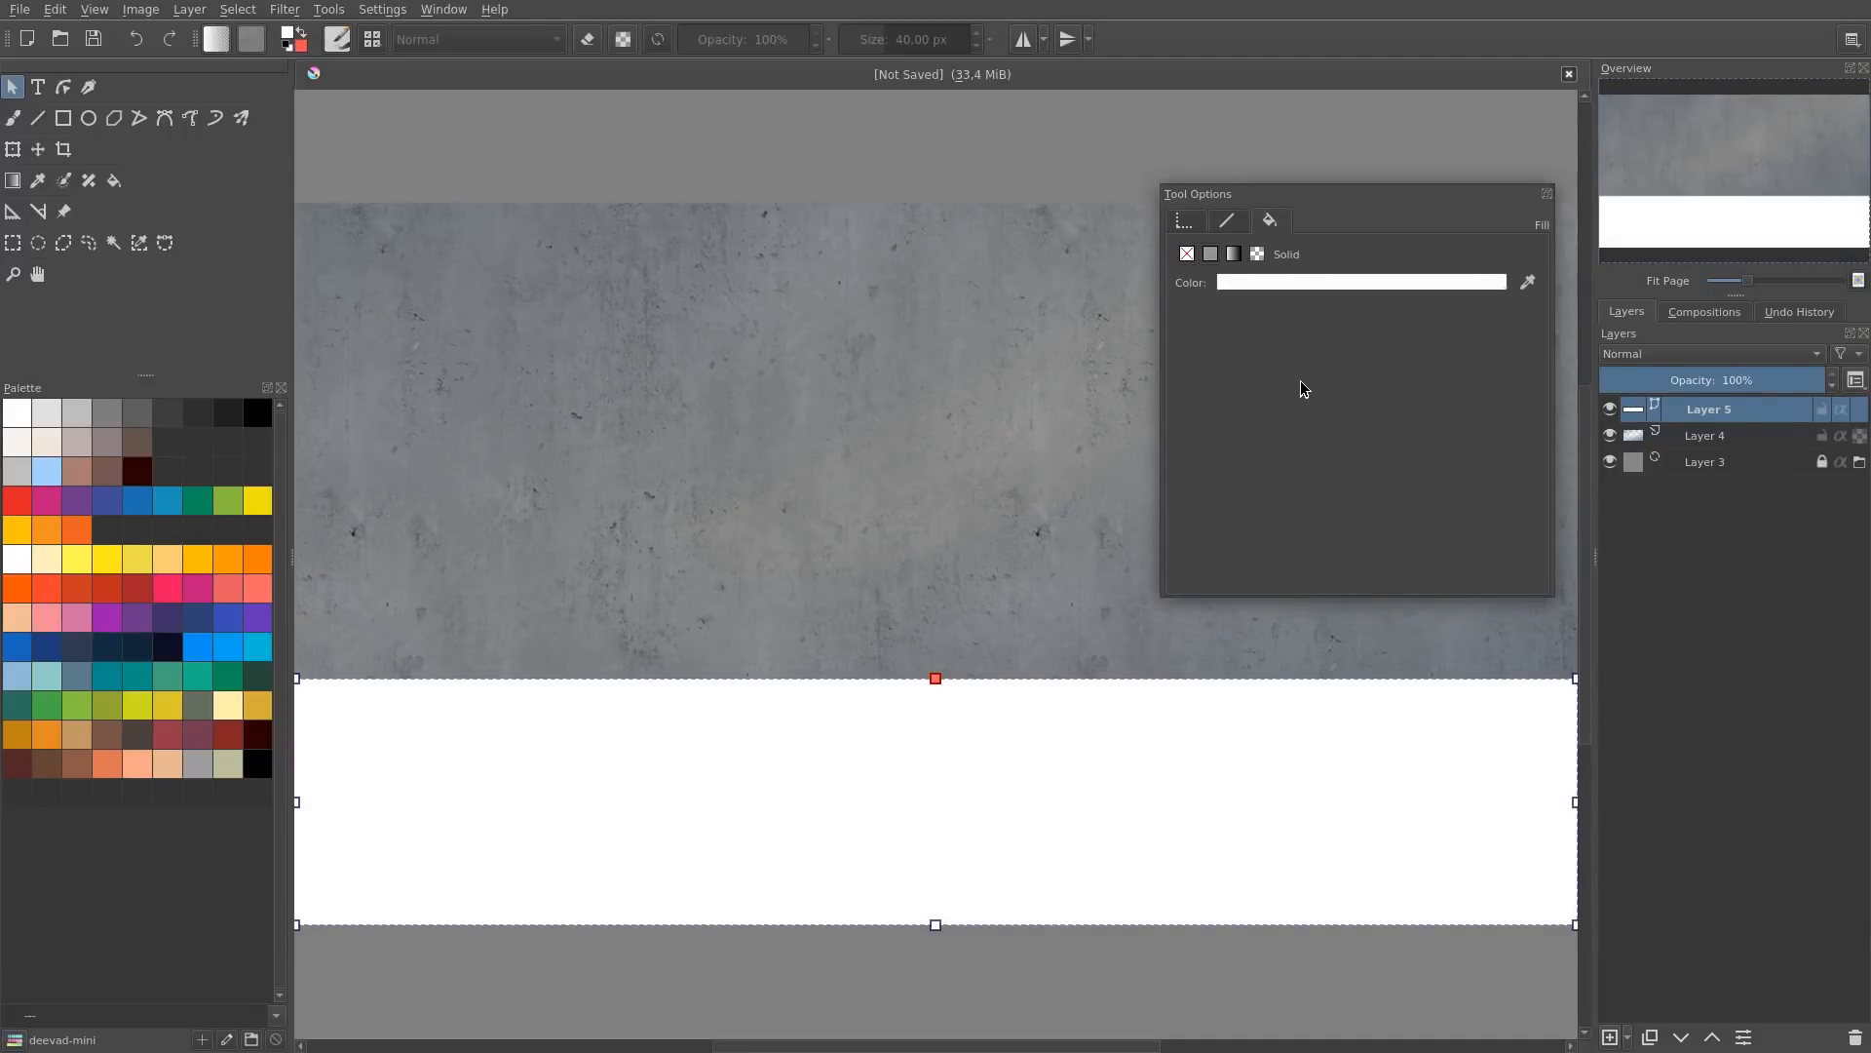
left_click_drag(1491, 194, 1785, 829)
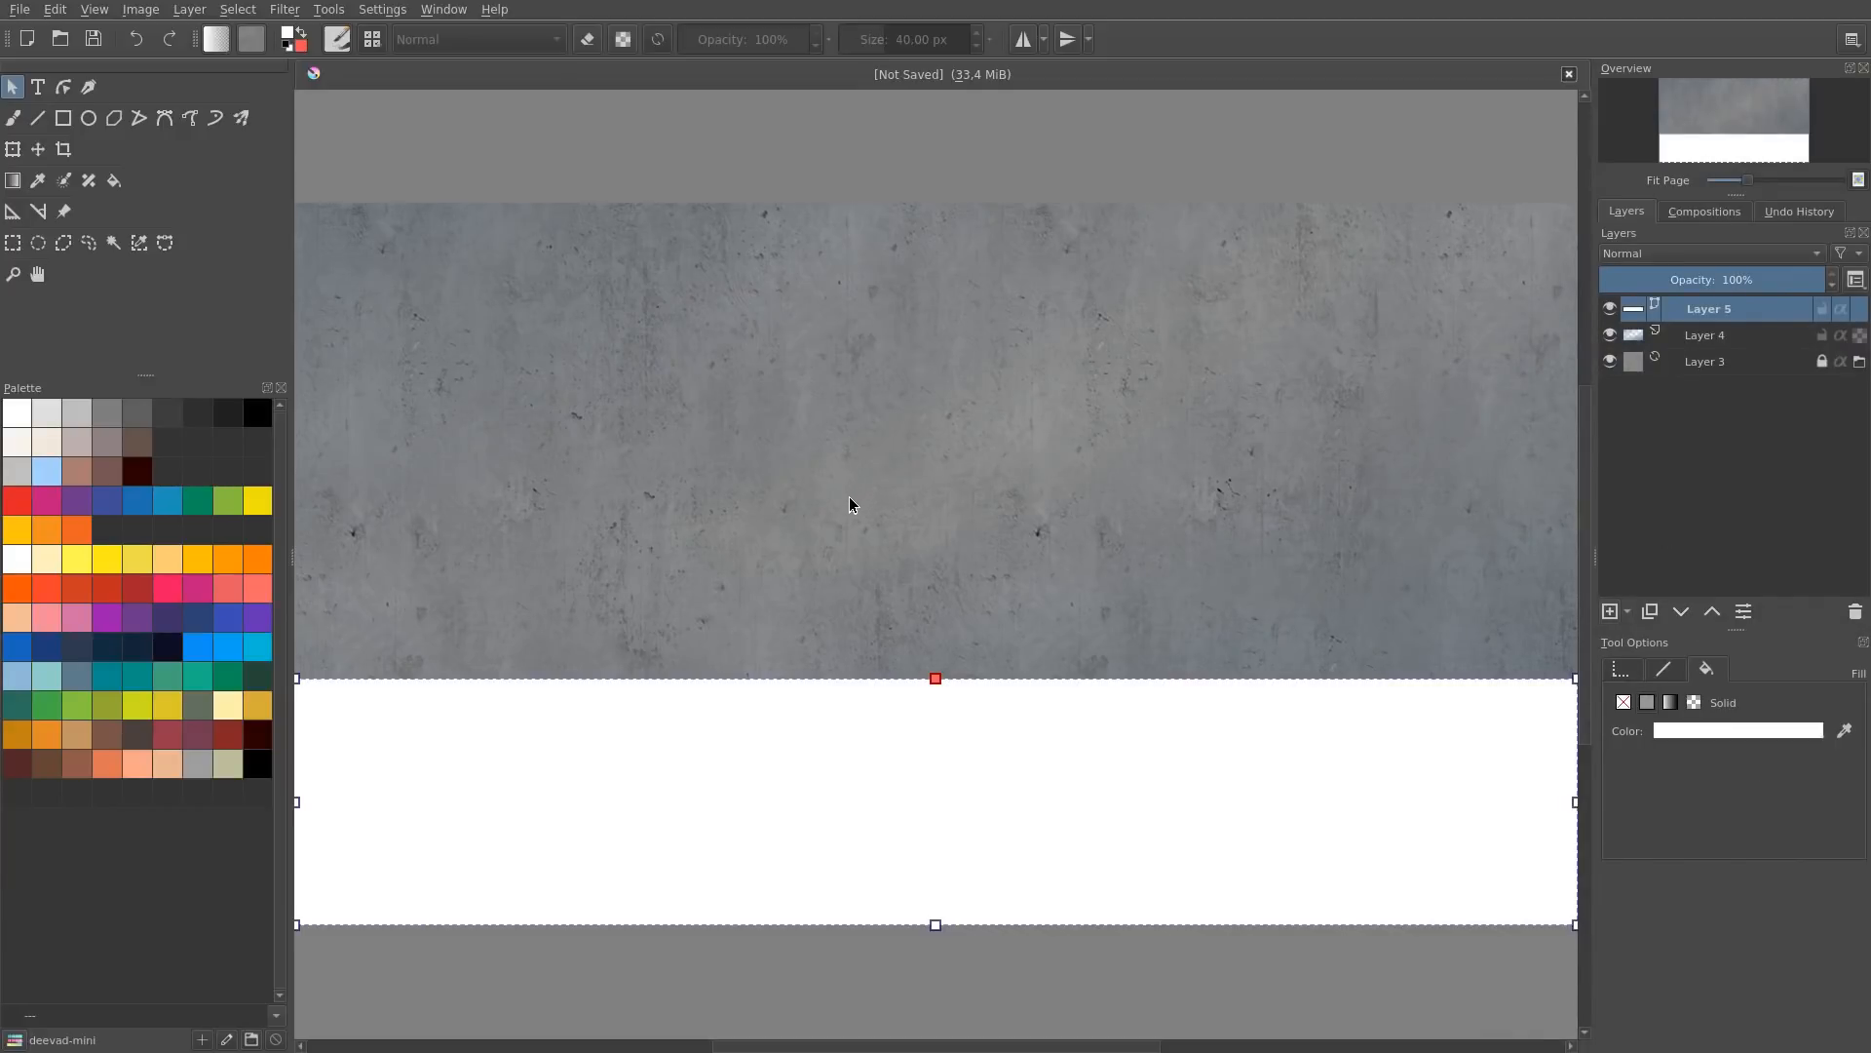
left_click(230, 563)
left_click(199, 588)
left_click(188, 559)
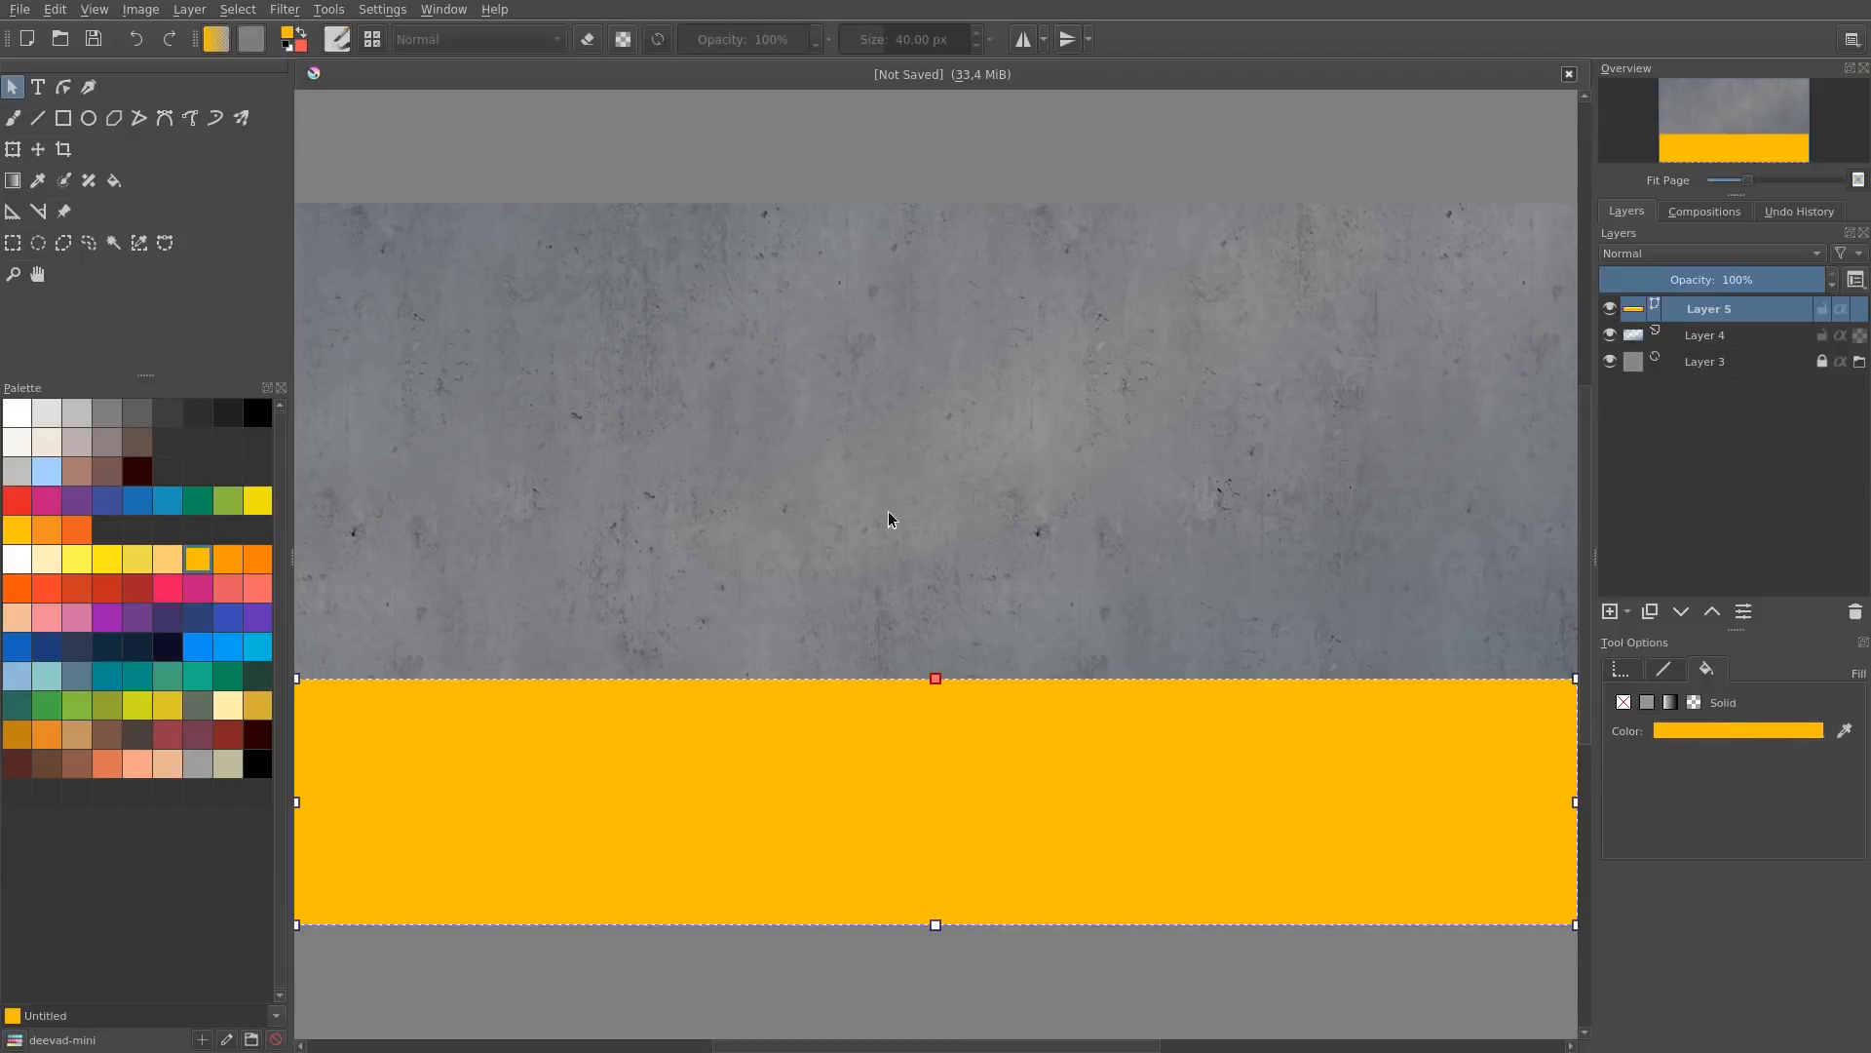
Step: Try orange and medium blue fills on the rectangle using the pop-up color selector
key("a")
left_click_drag(902, 527, 957, 575)
left_click_drag(801, 470, 795, 489)
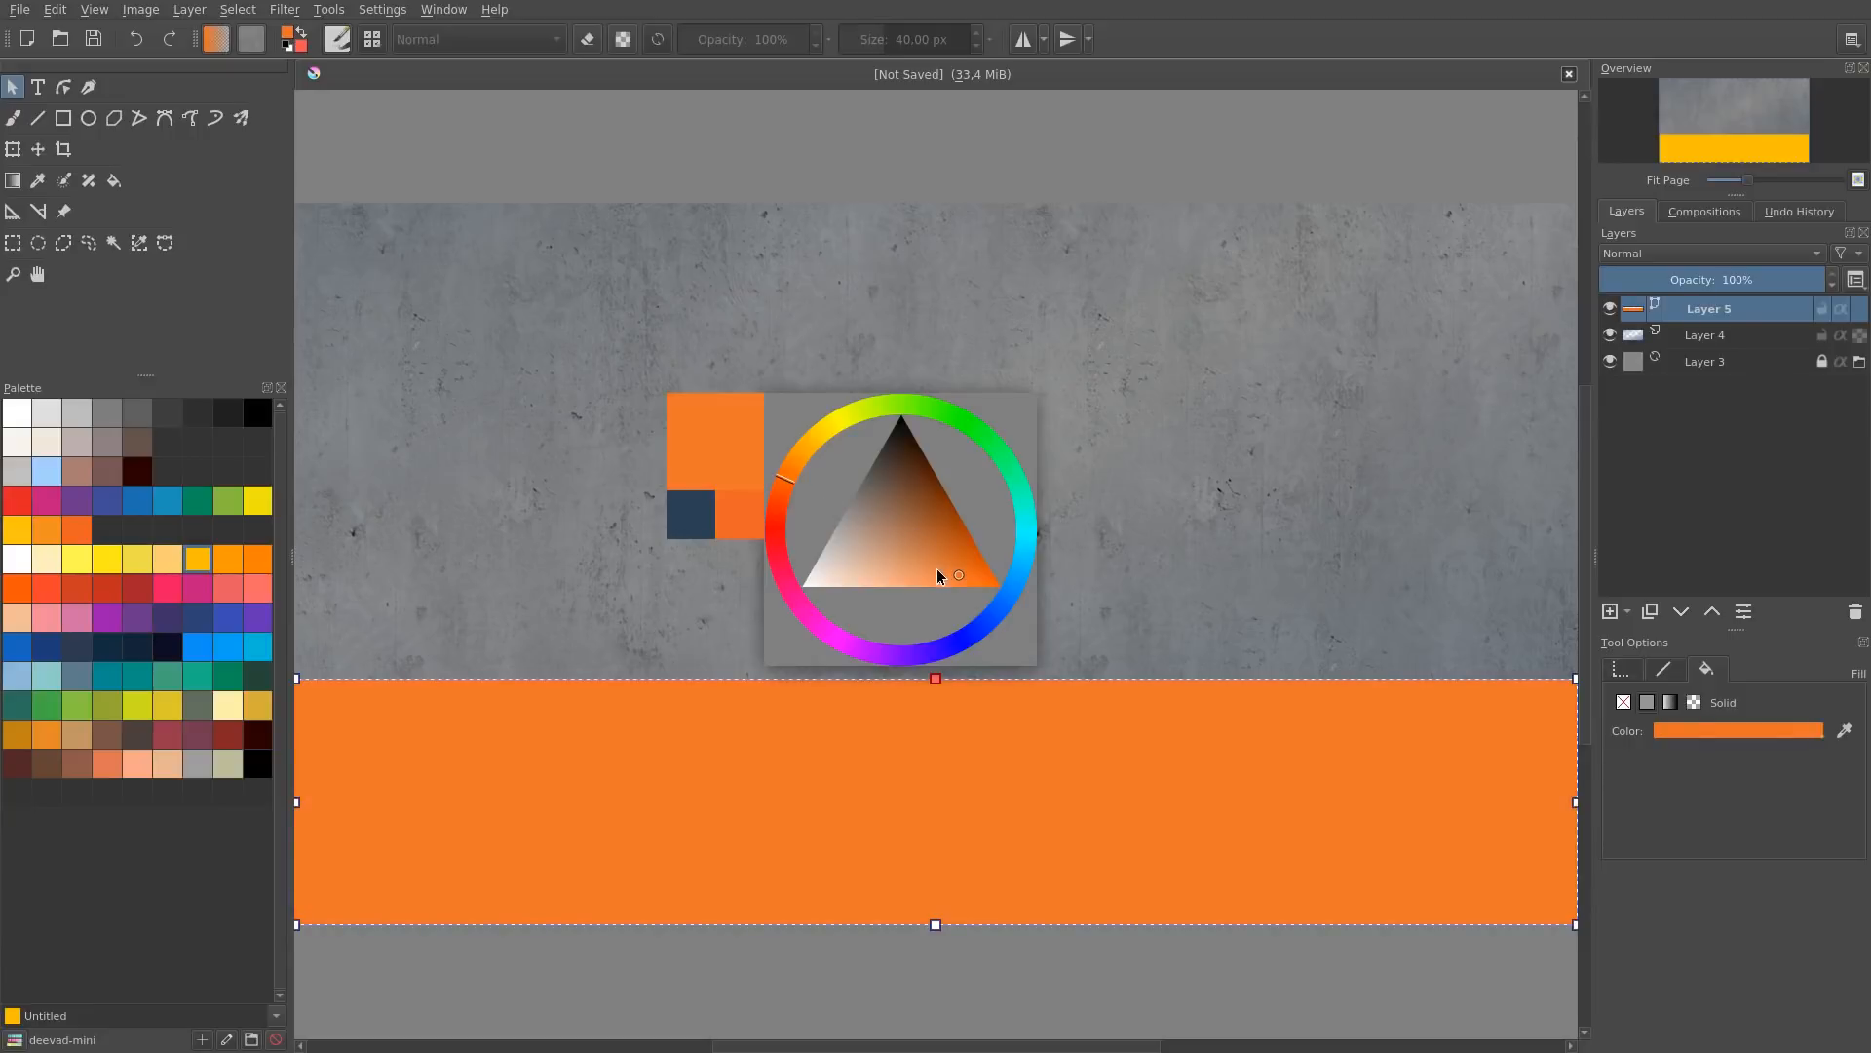
left_click(1011, 591)
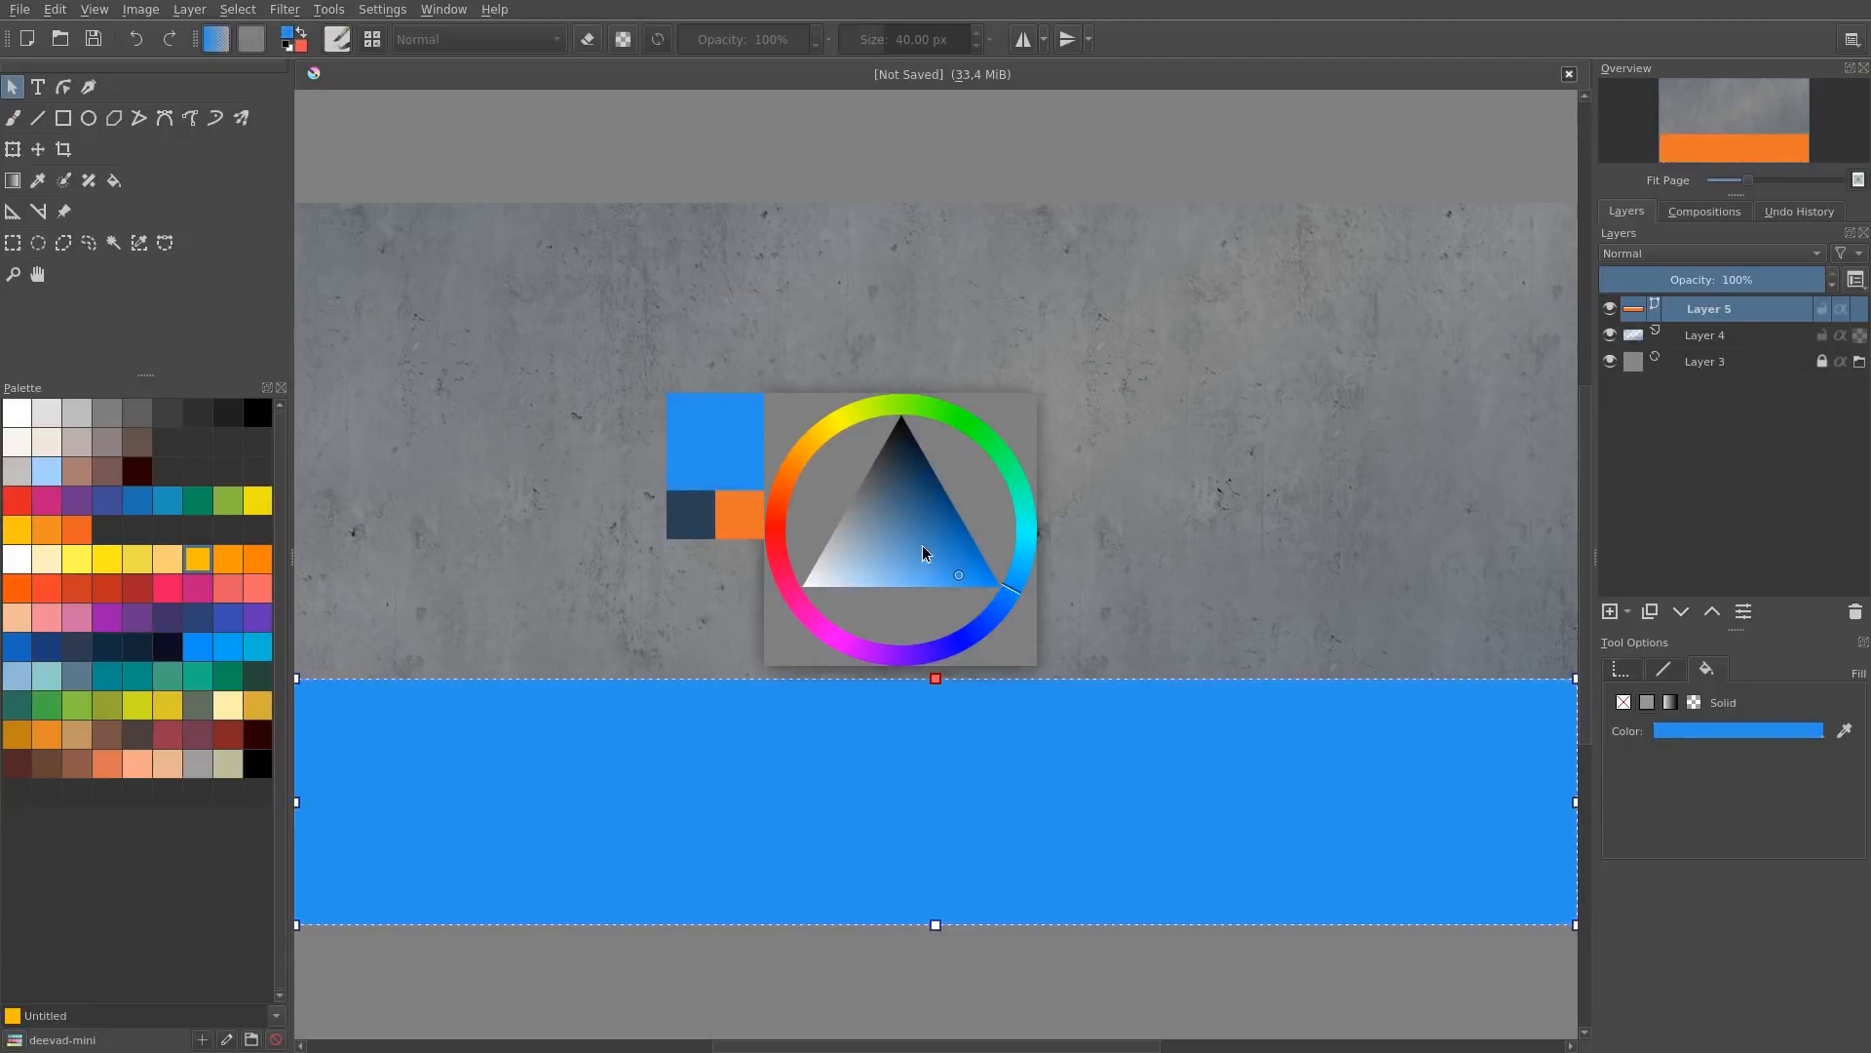
left_click(920, 511)
left_click(998, 612)
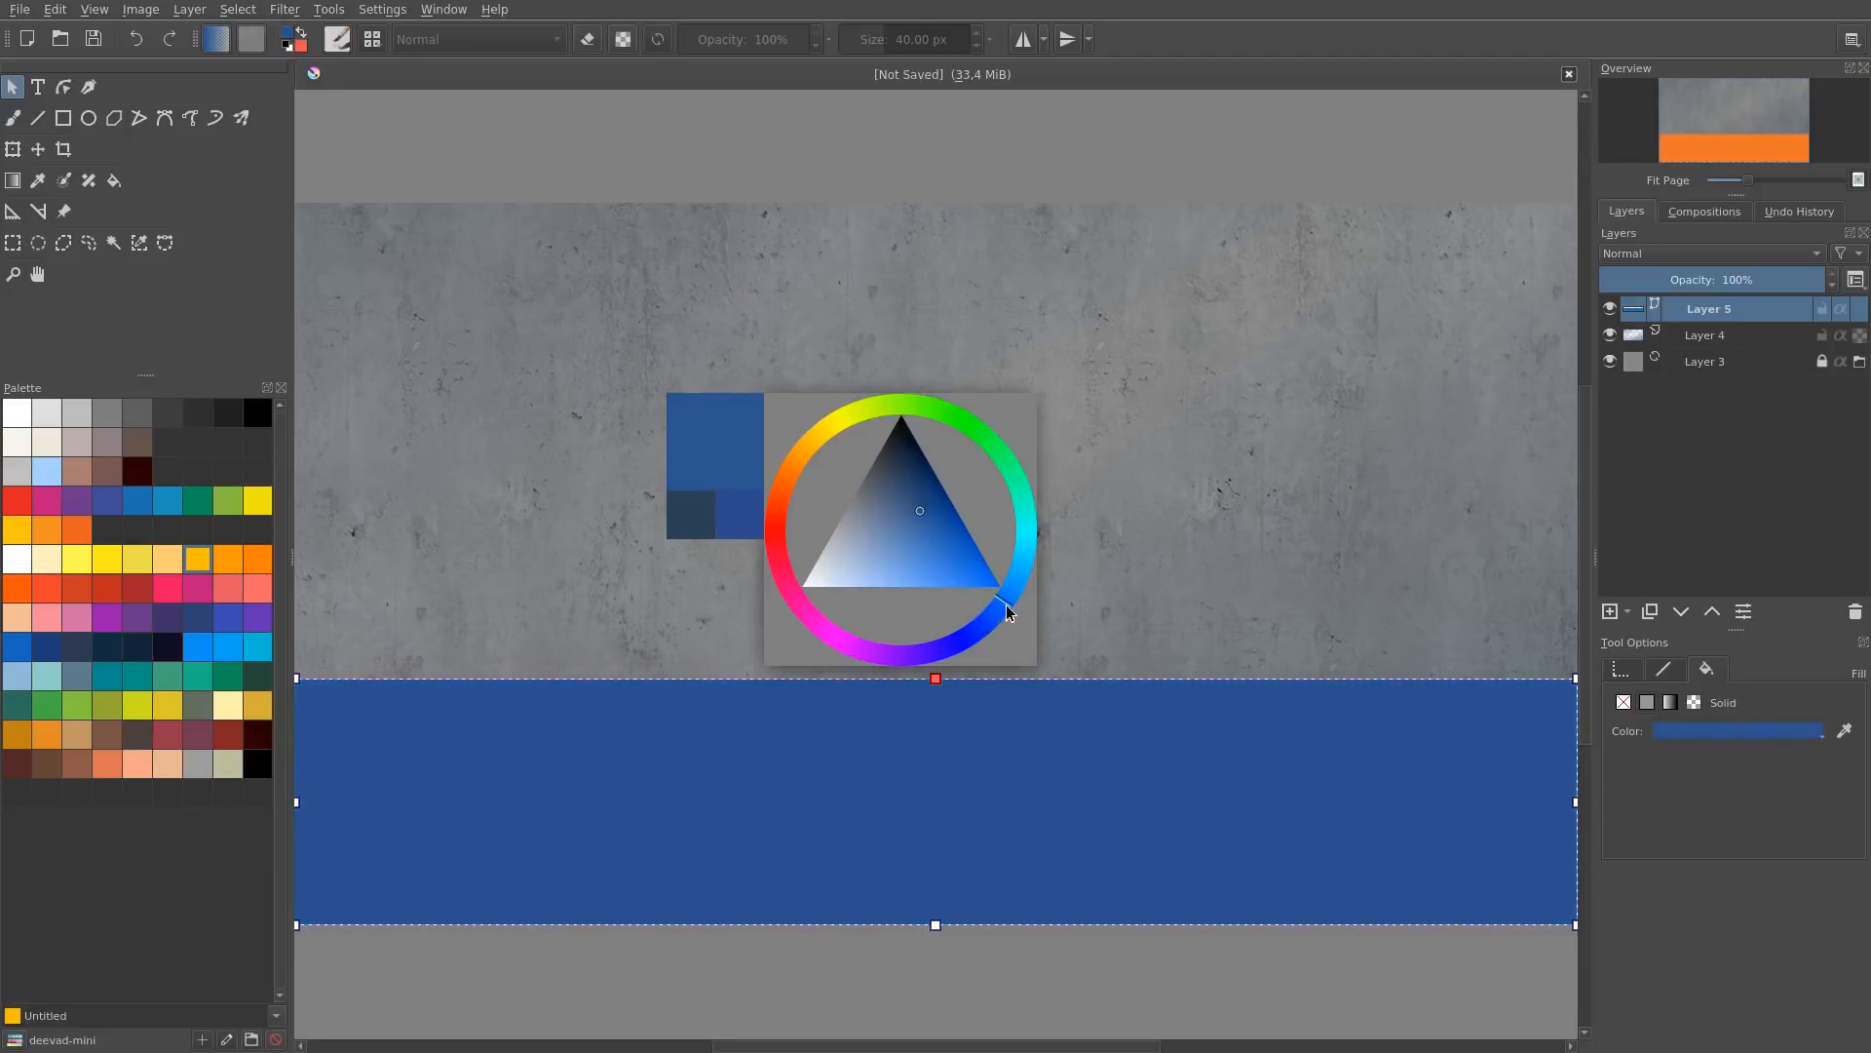
left_click(1013, 600)
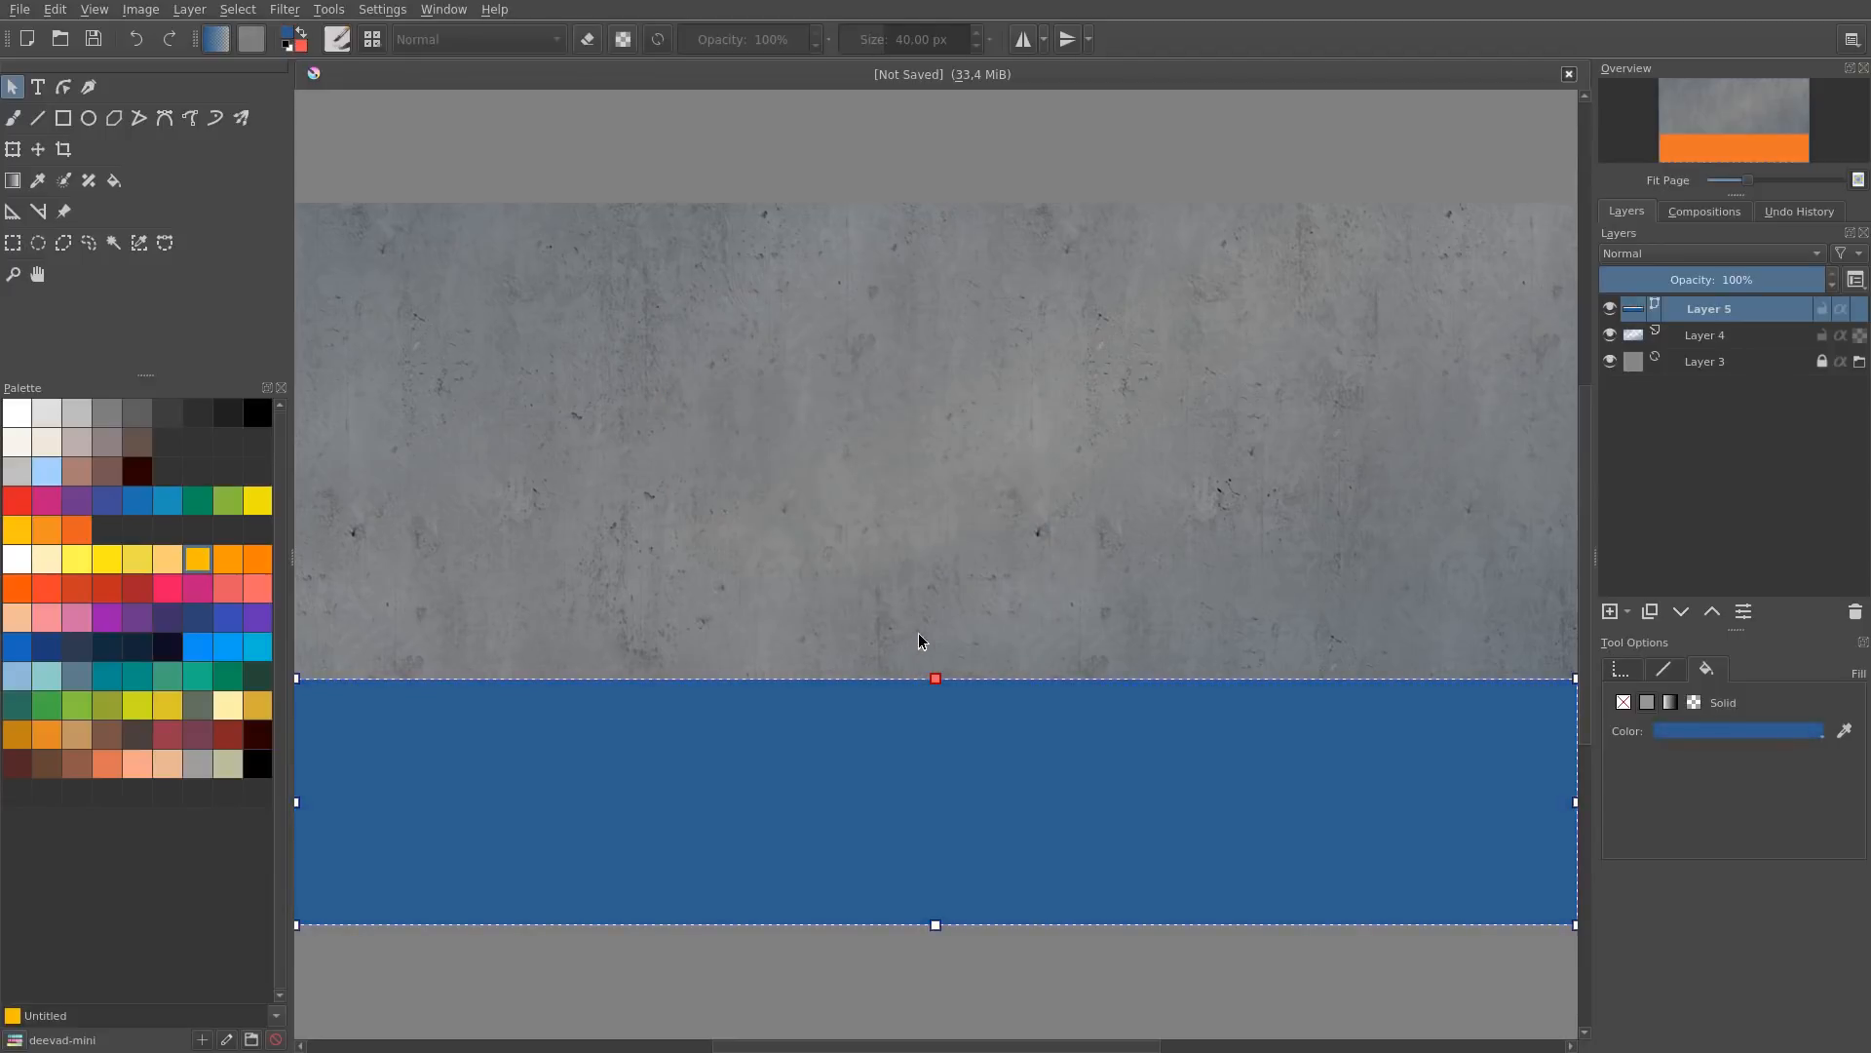
Step: Change the rectangle's fill to a muted violet using the pop-up color selector
key("a")
left_click(916, 751)
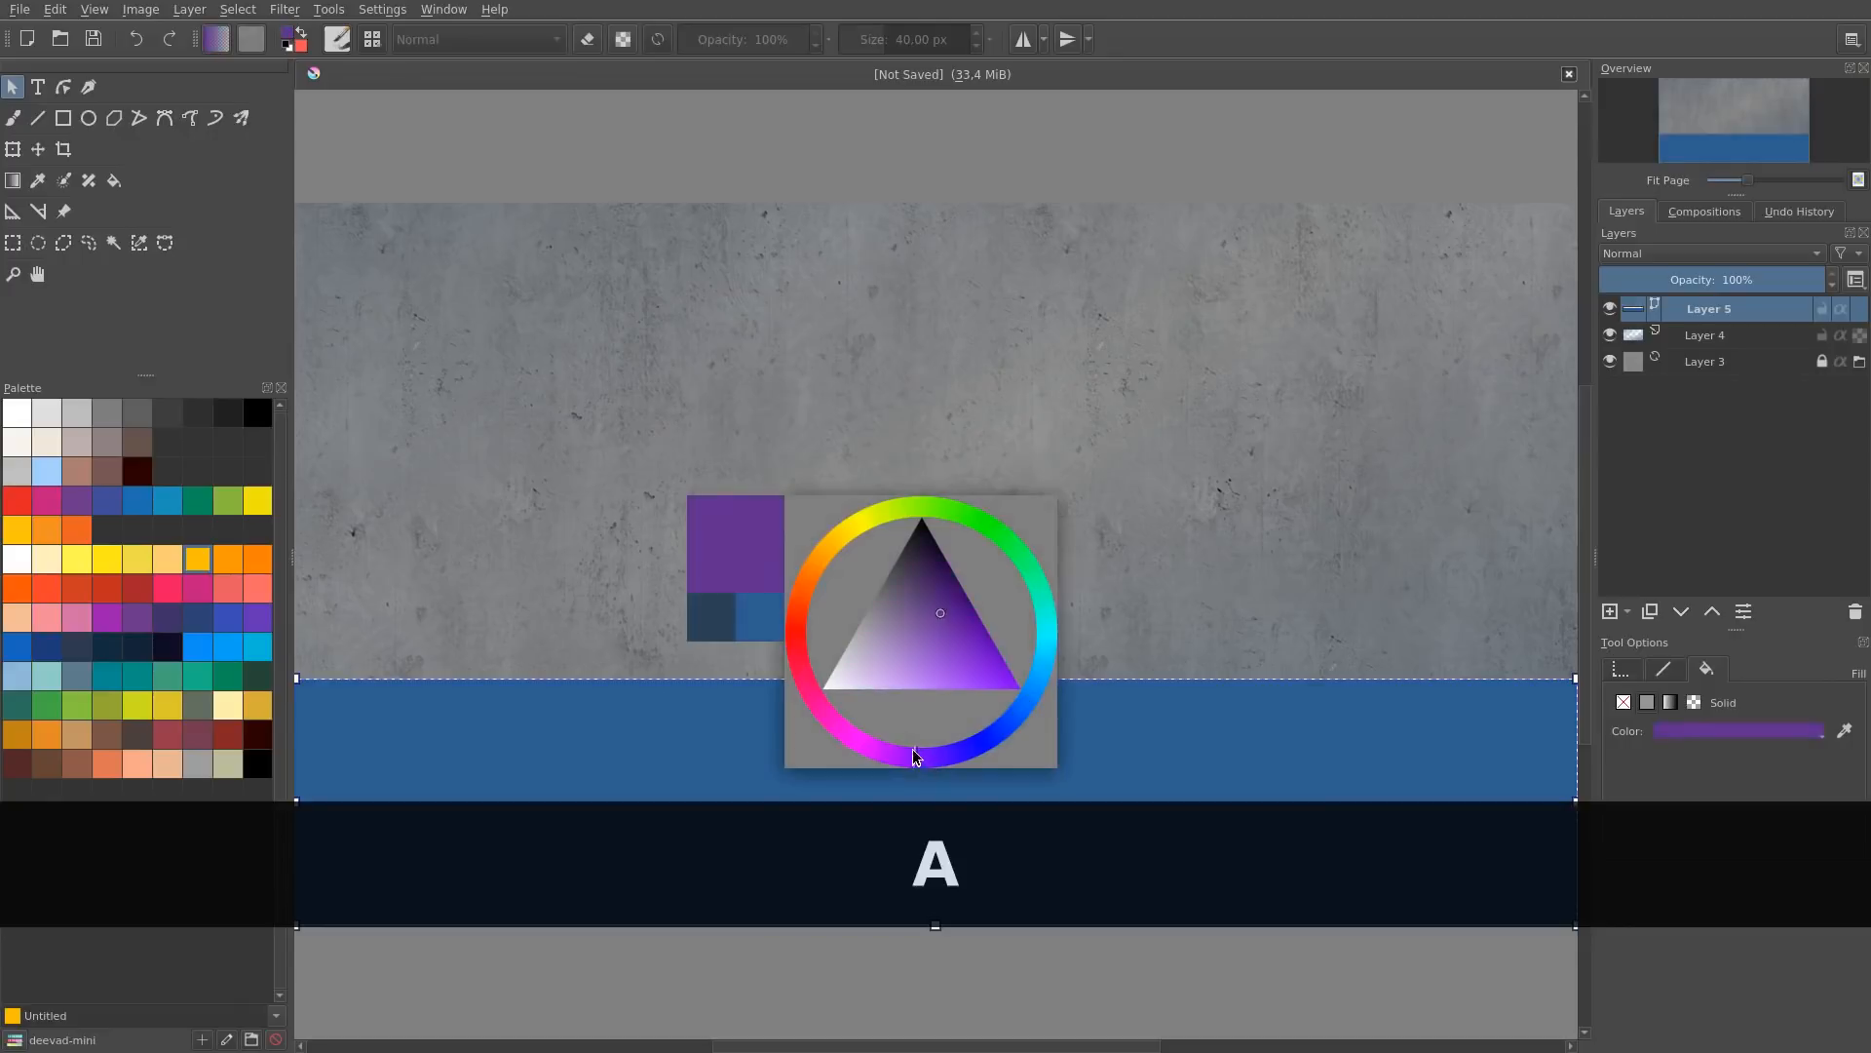
left_click_drag(920, 752, 950, 751)
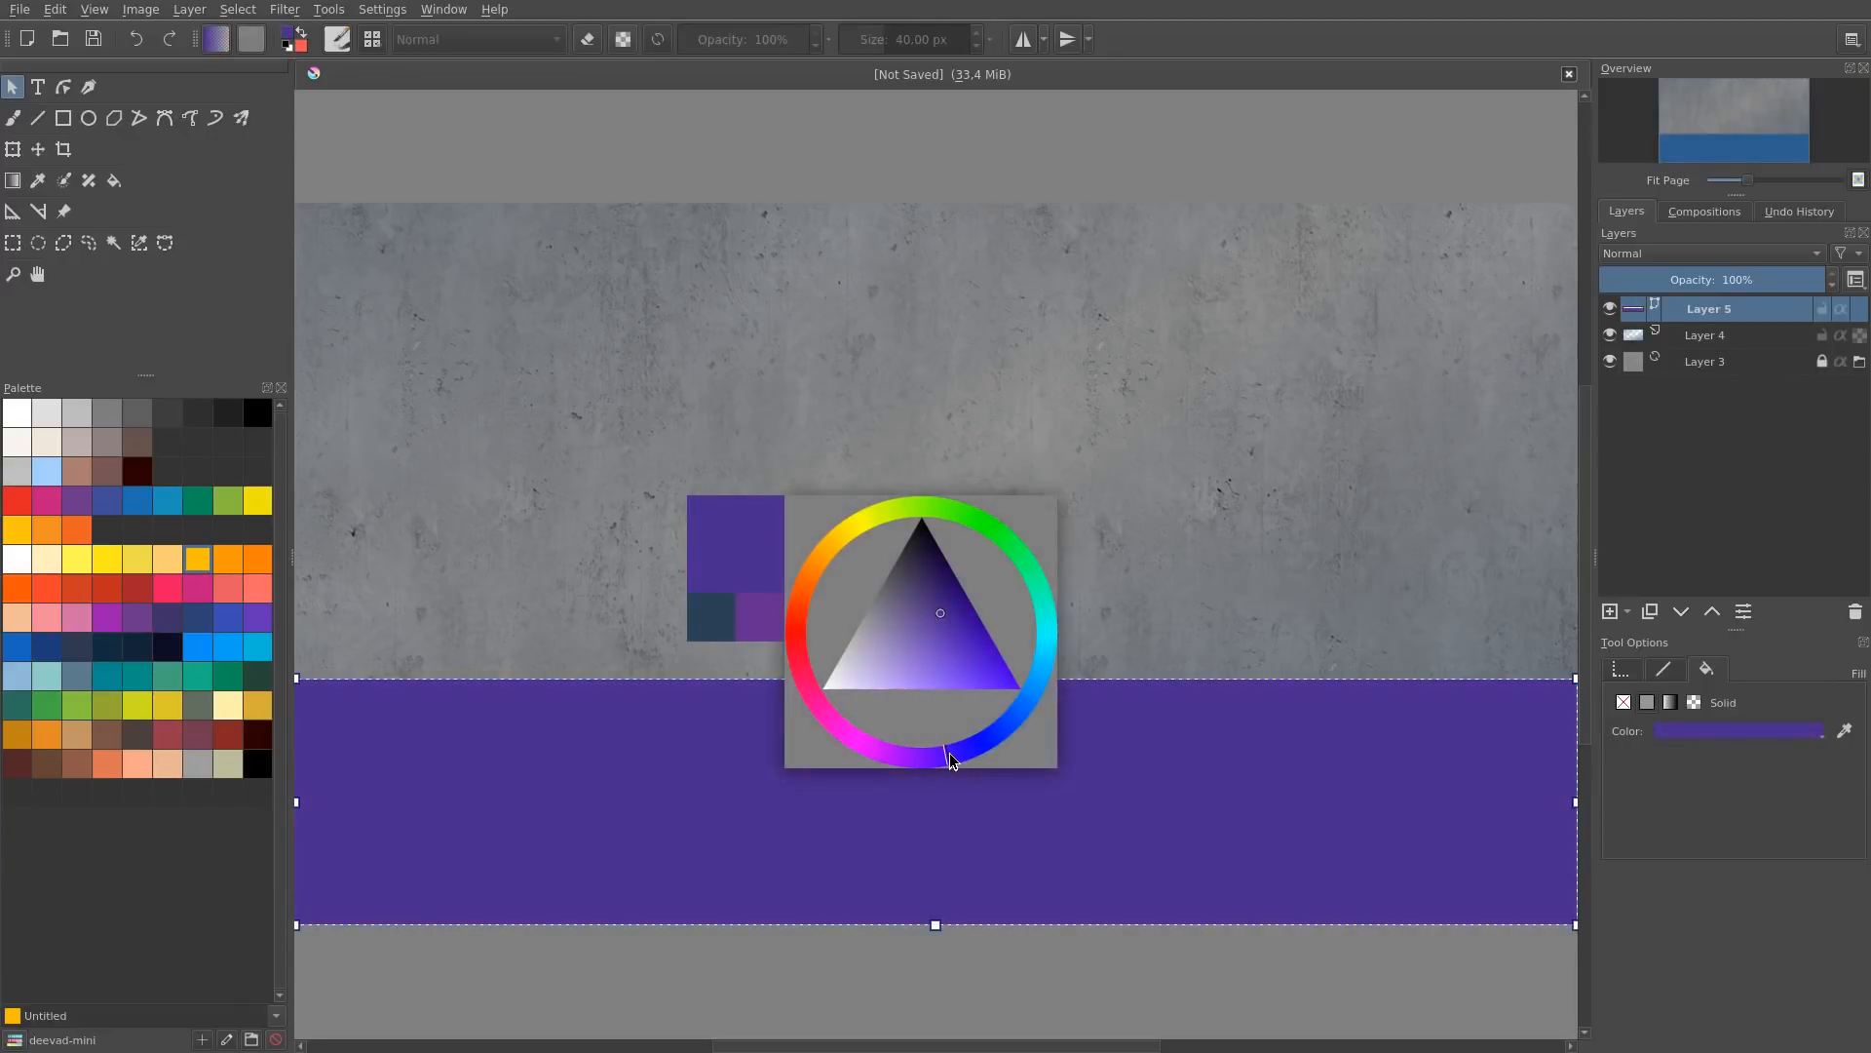
left_click(954, 752)
left_click(906, 611)
left_click(914, 606)
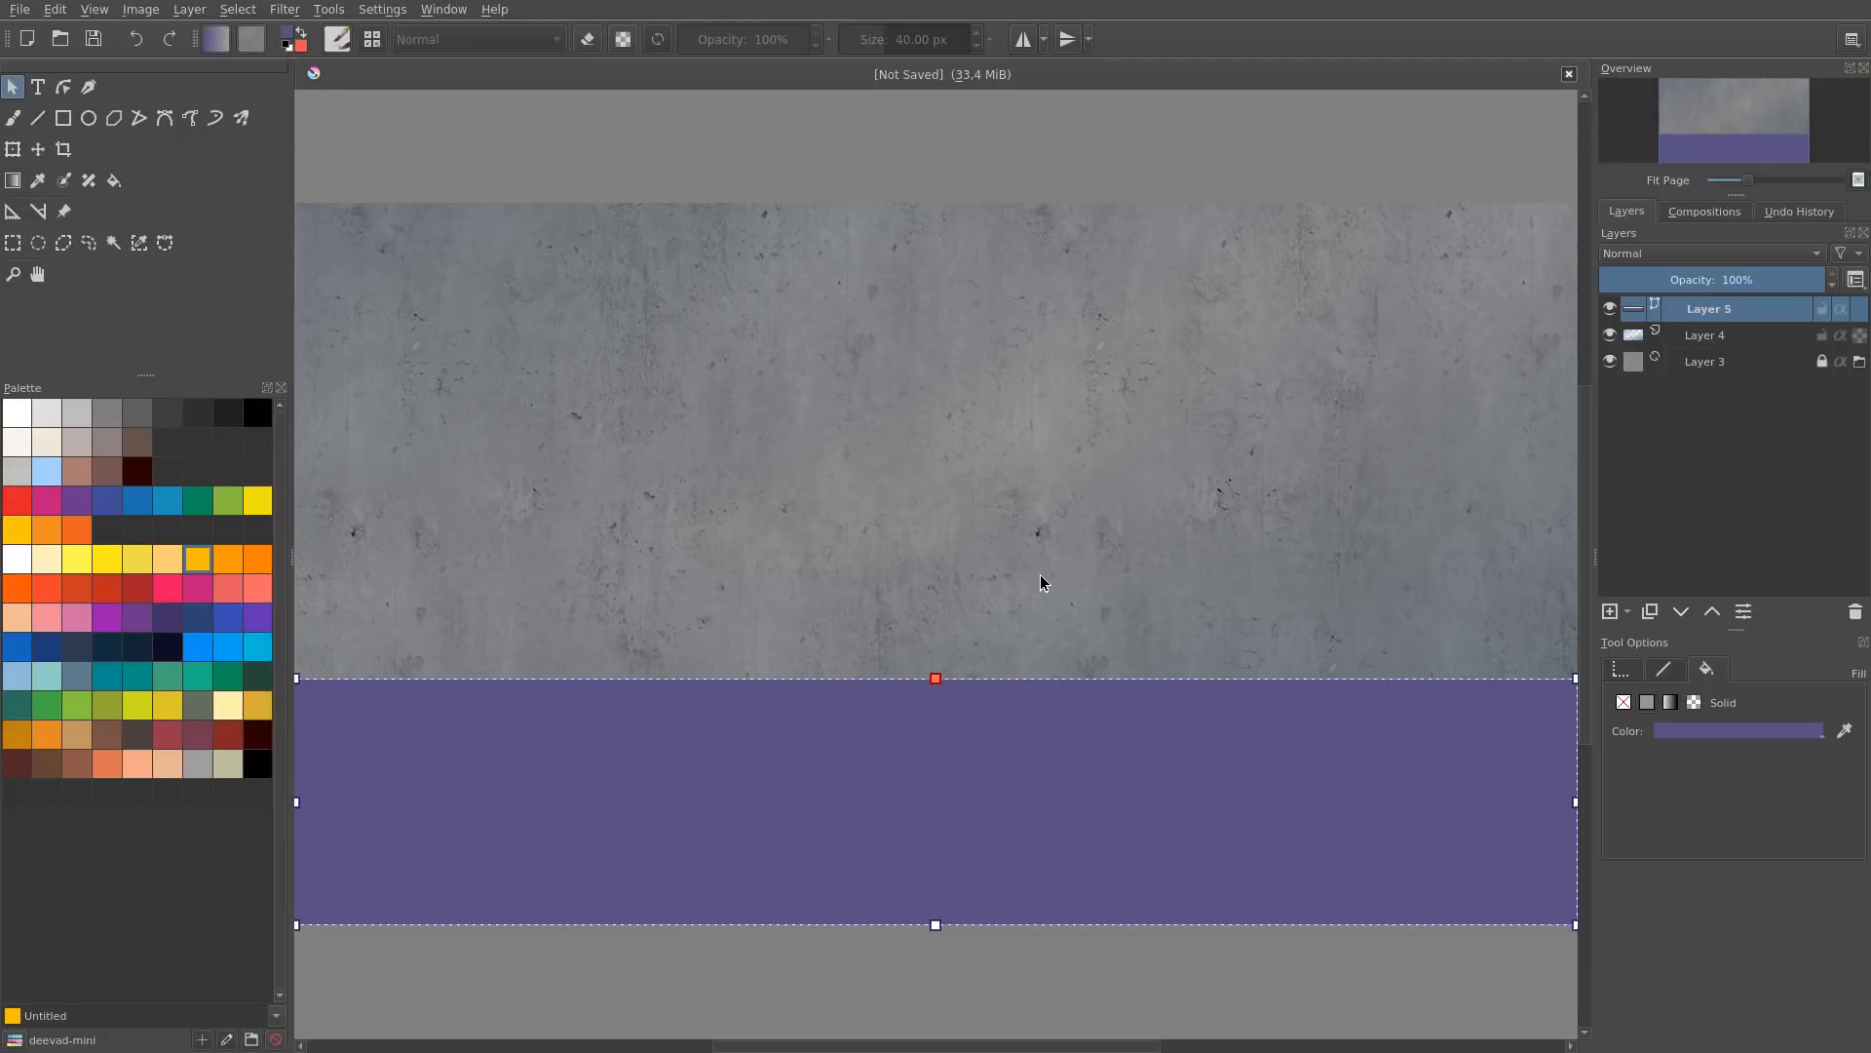
Step: Put Layer 5 into a quick clipping group with a mask layer above it
key("ctrl+g")
key("ctrl+z")
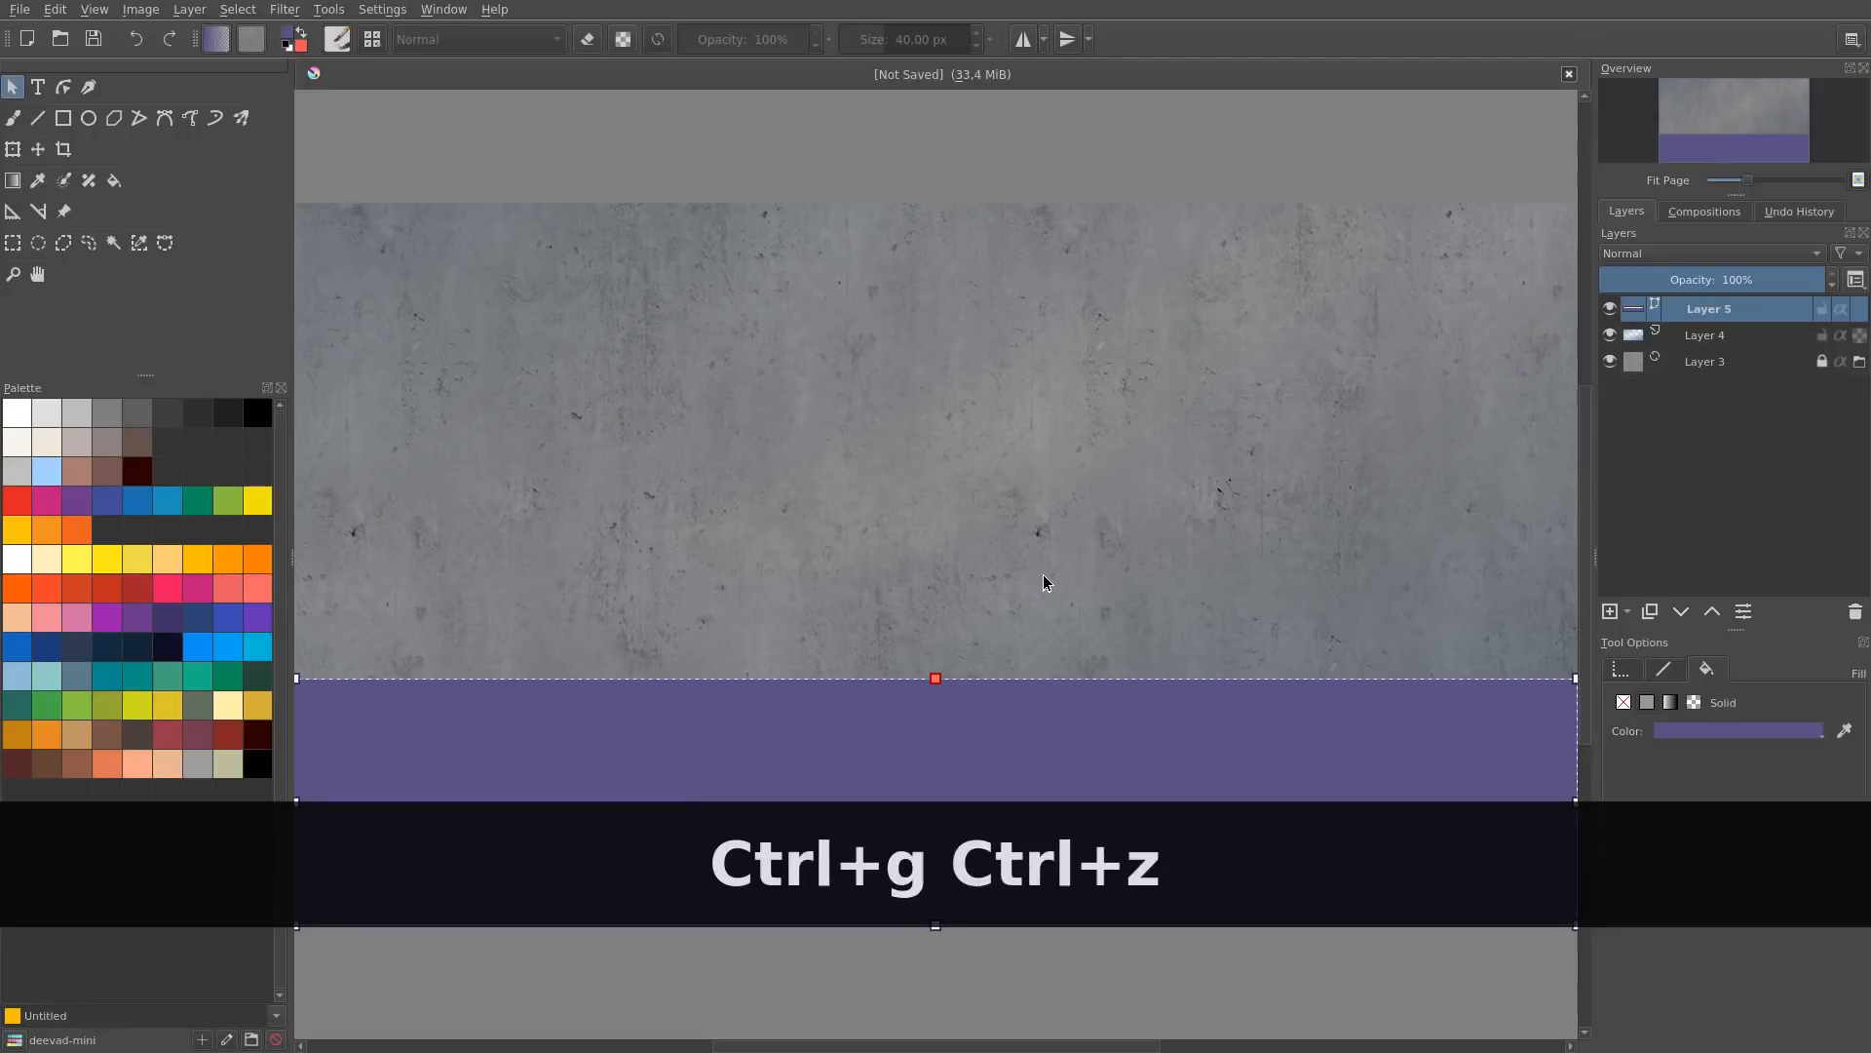
key("ctrl+alt+g")
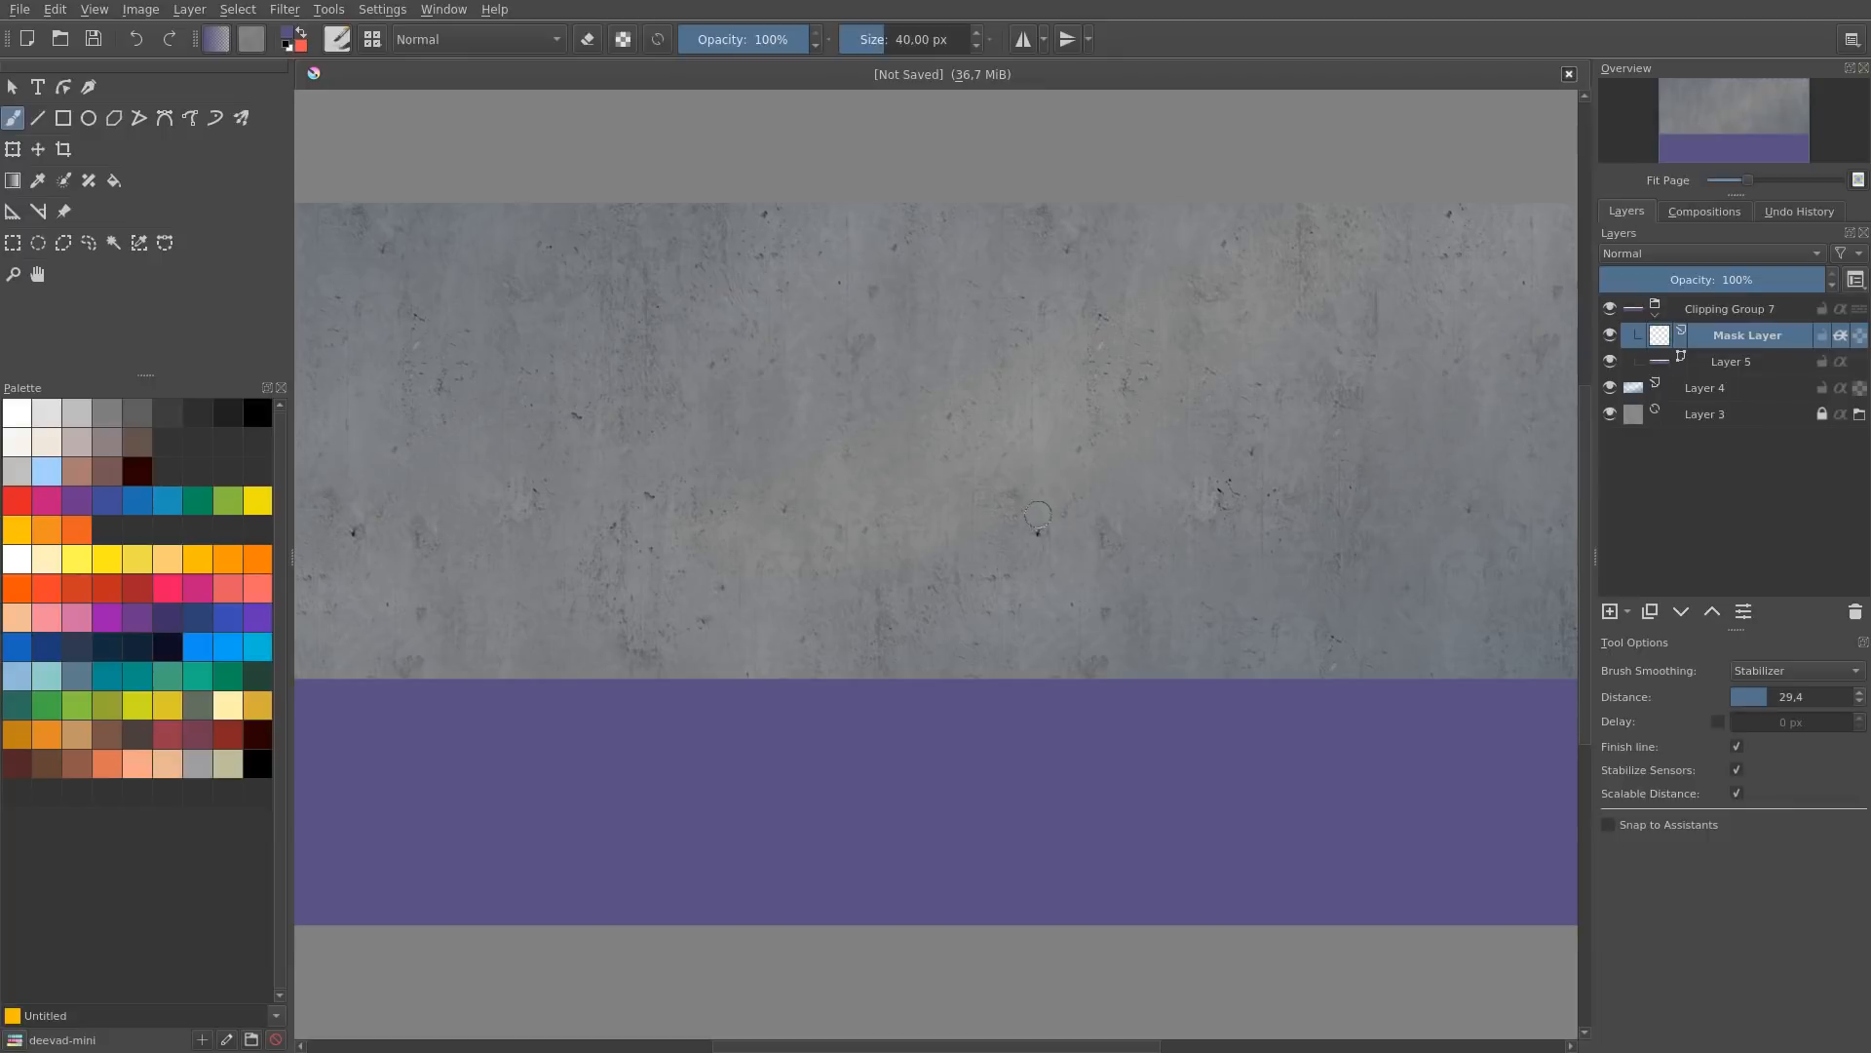
Step: Shade both ends of the violet band with linear gradients in dark grayish violet on the Mask Layer
key("g")
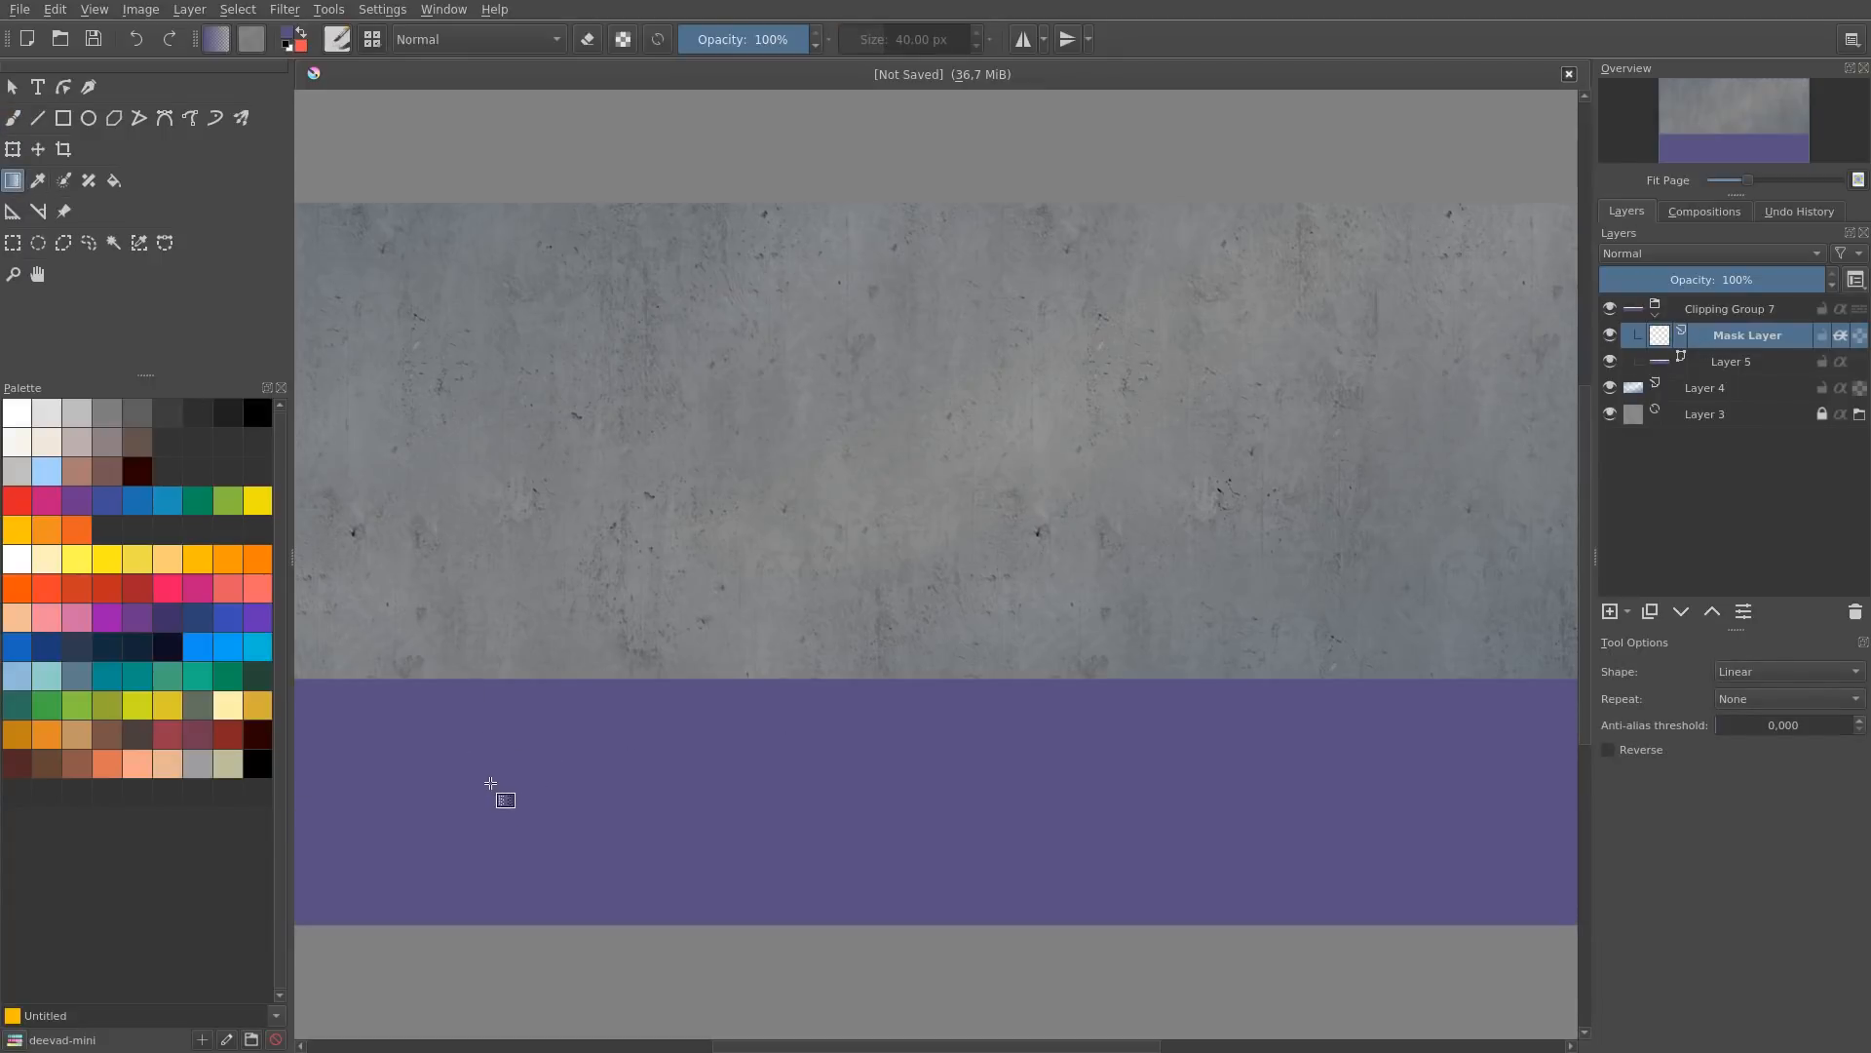
key("ctrl+space")
left_click_drag(911, 619, 889, 582)
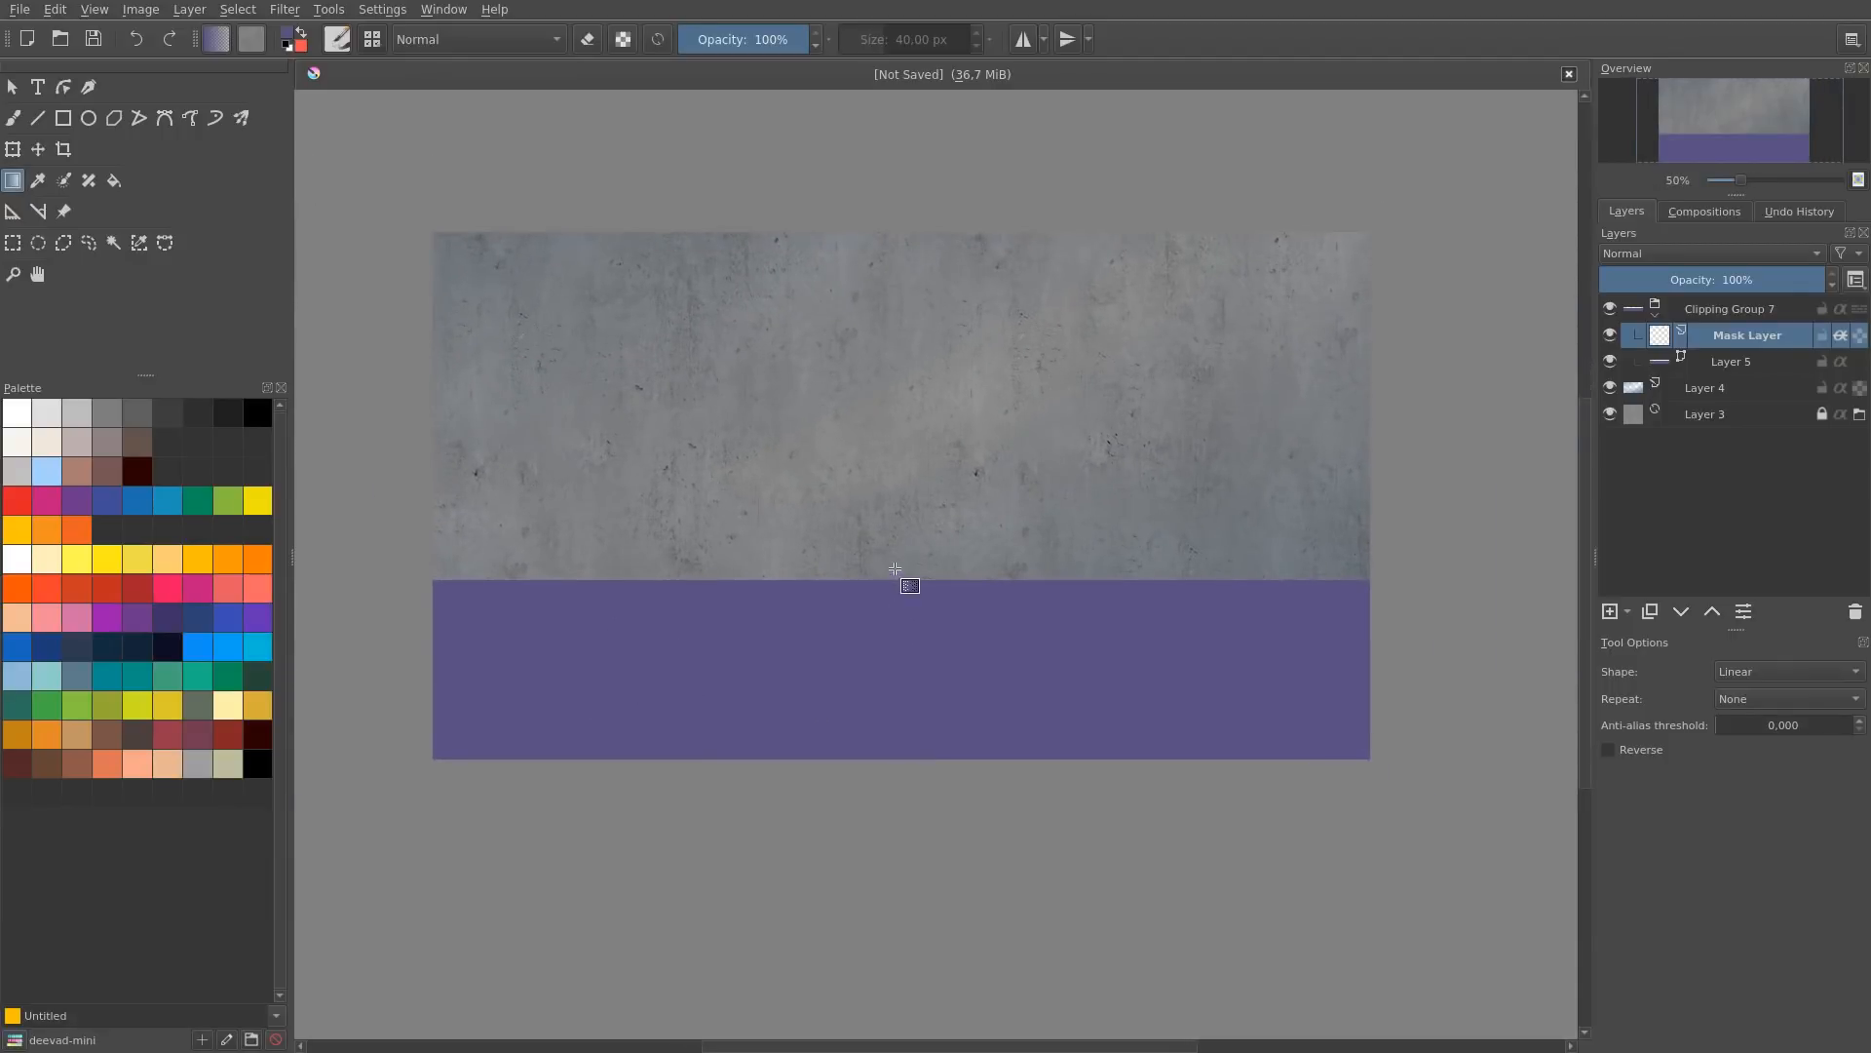
key("a")
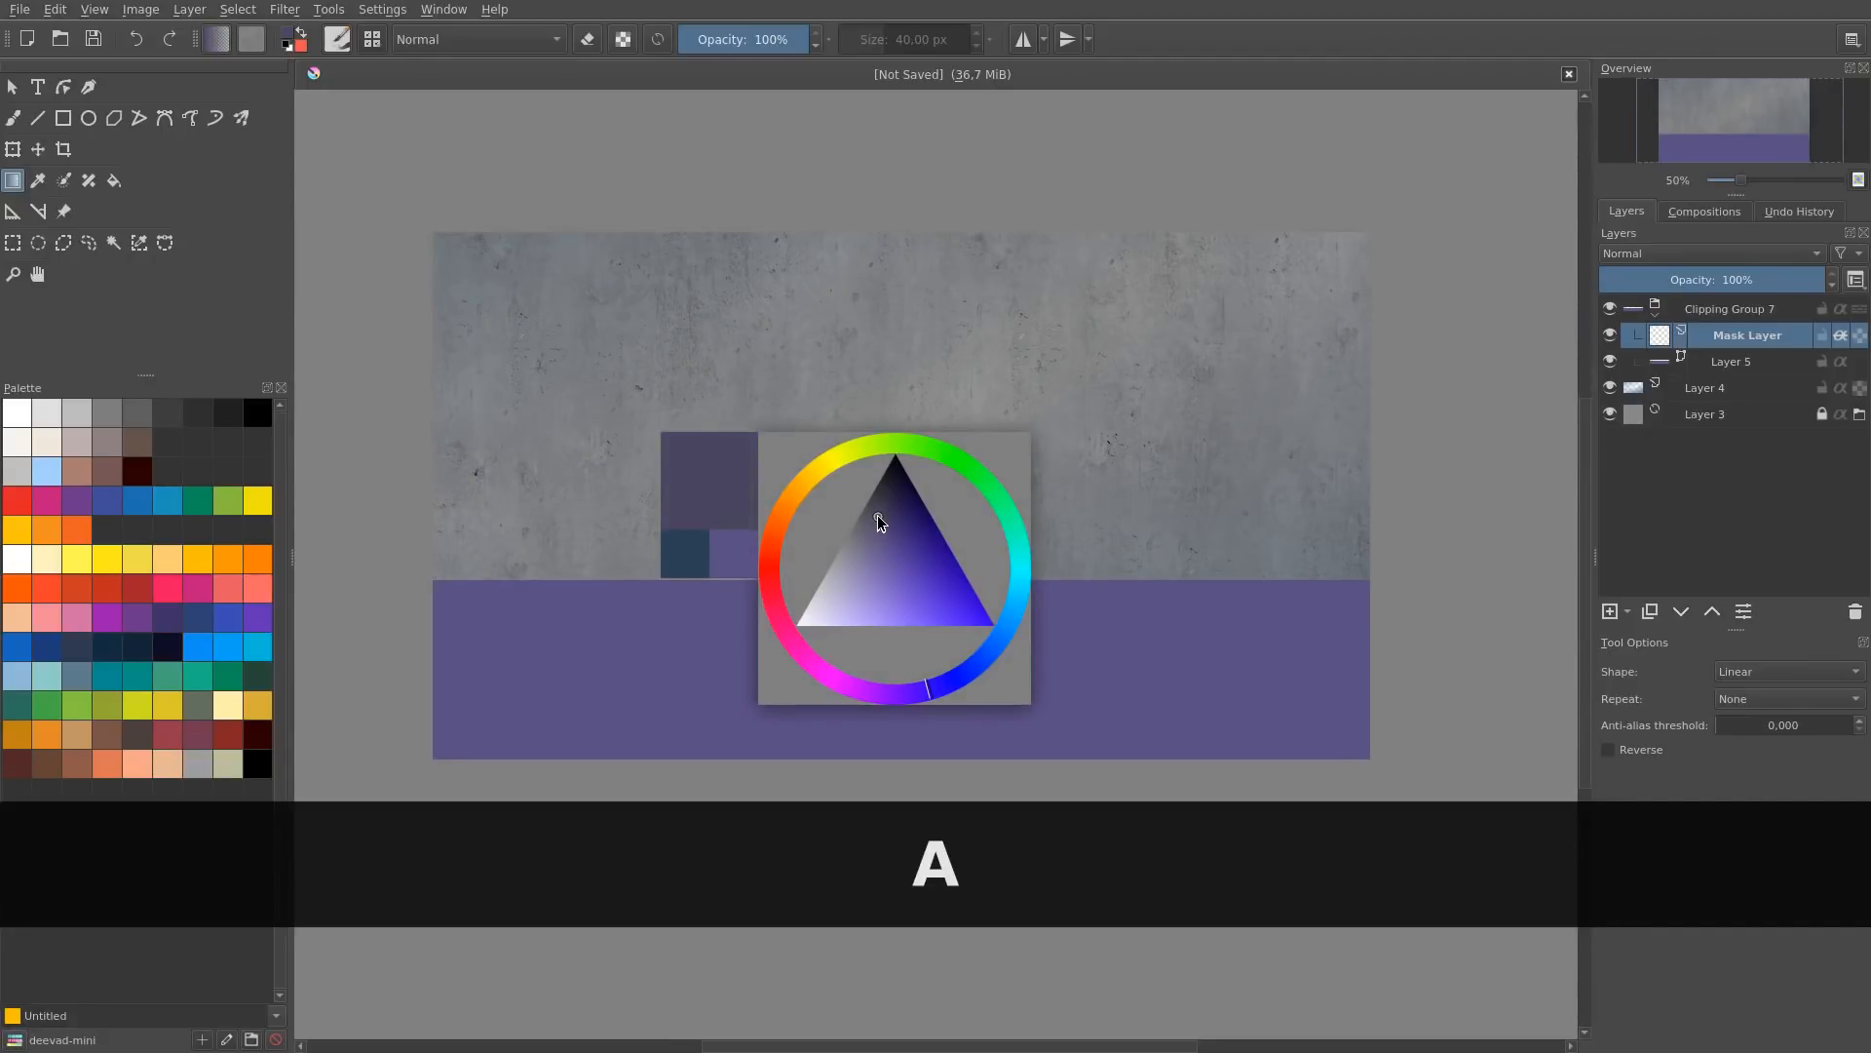
left_click_drag(1488, 758, 809, 715)
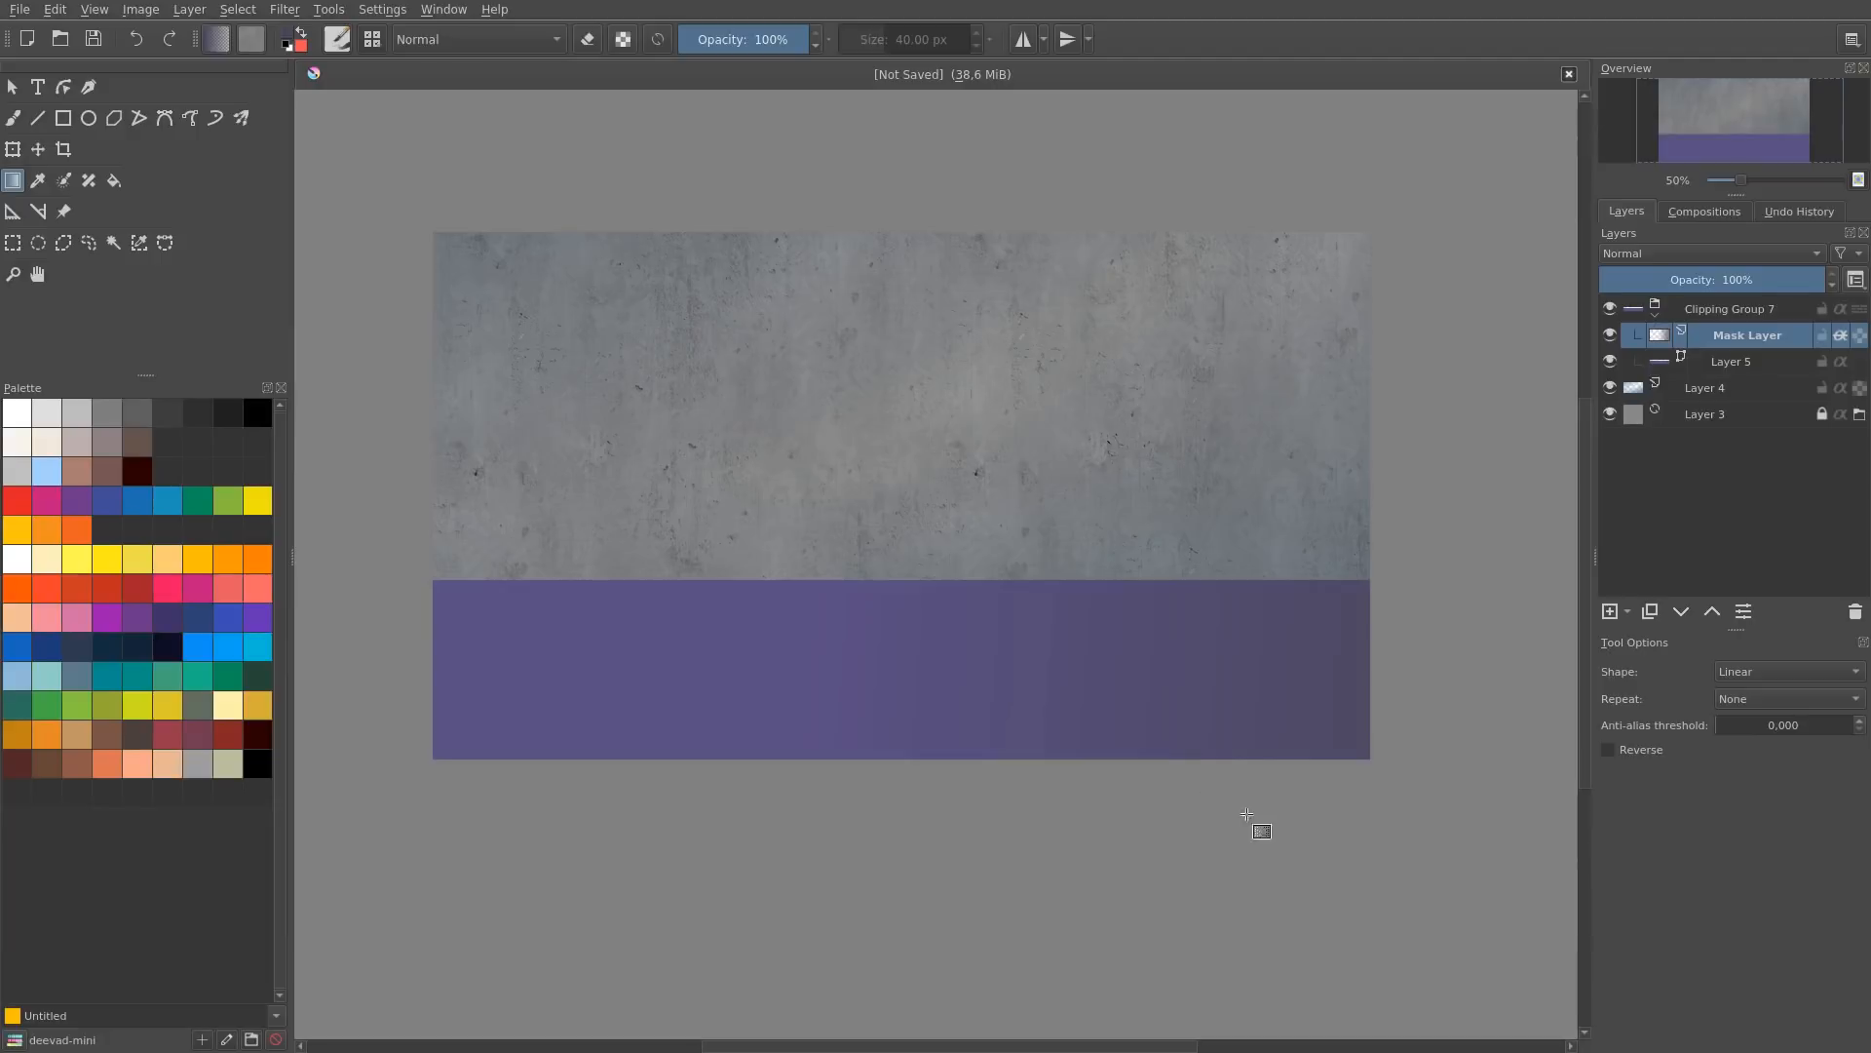
mouse_move(1504, 824)
left_mouse_down()
mouse_move(869, 723)
mouse_move(921, 699)
left_mouse_up()
key("ctrl+z")
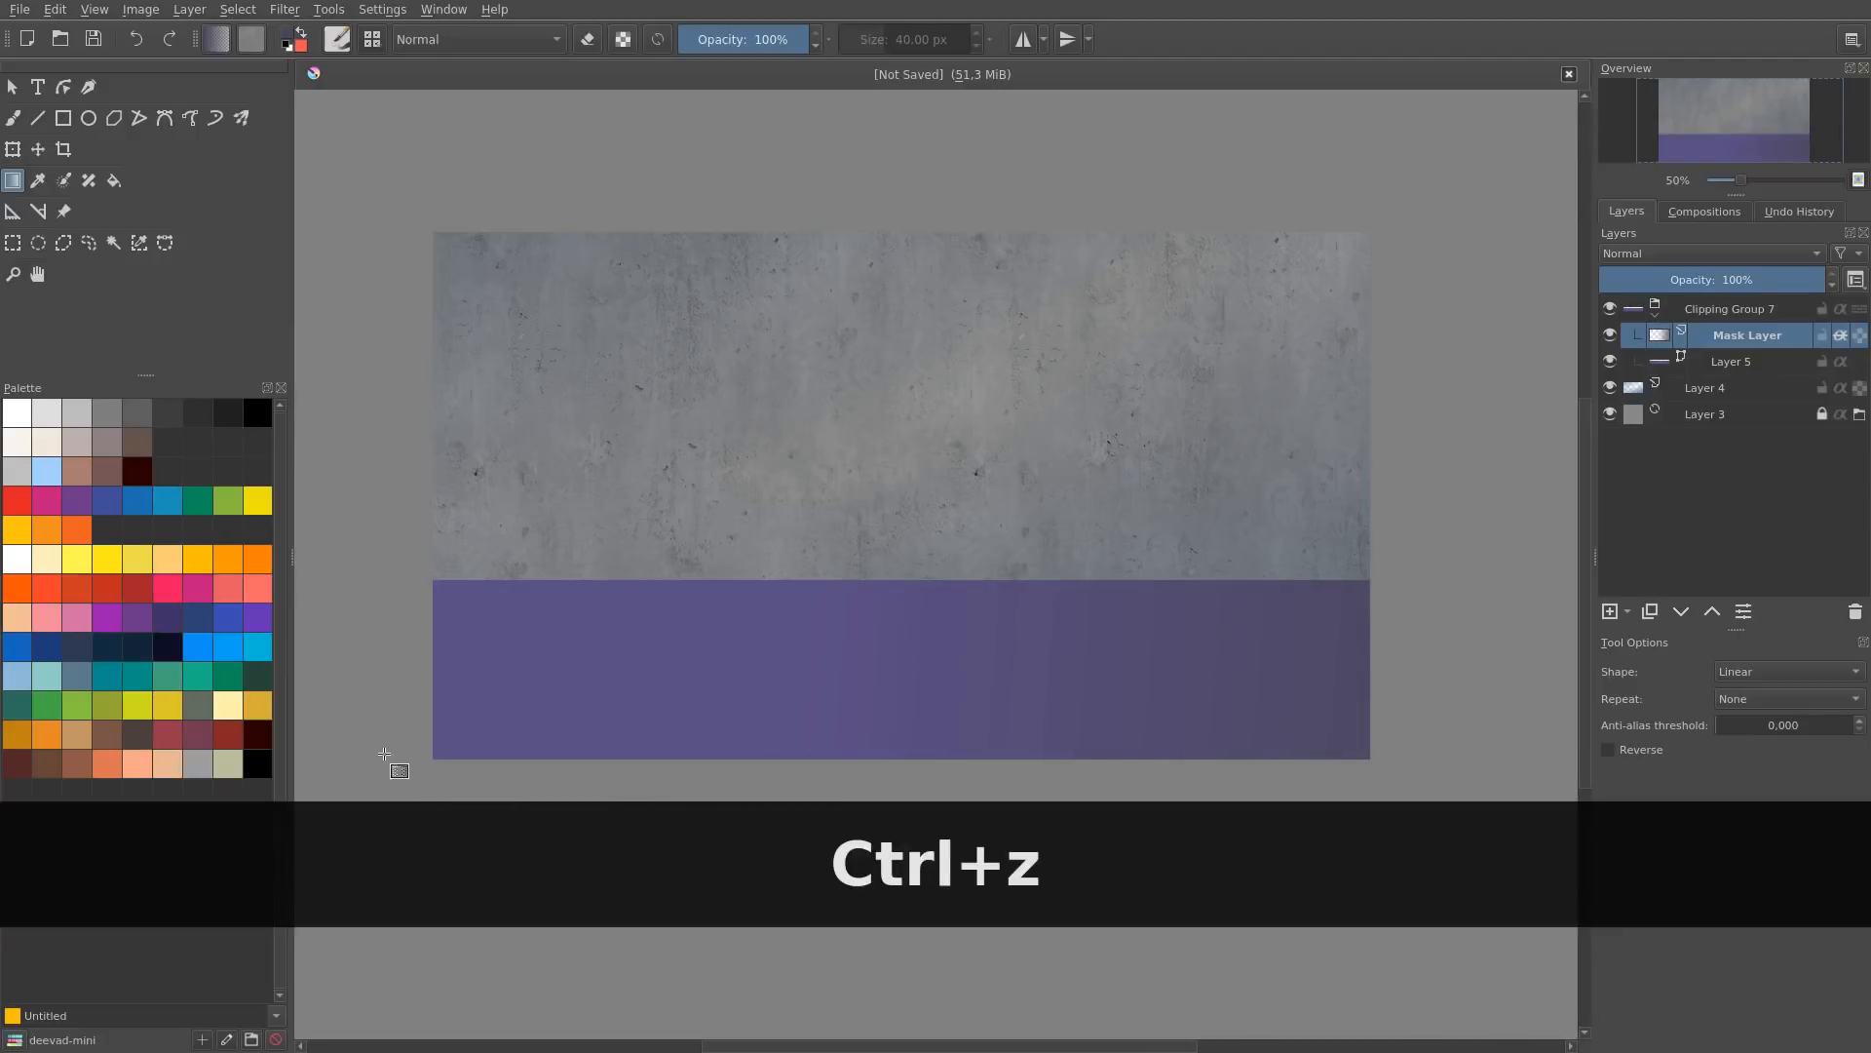
left_click_drag(390, 713, 687, 718)
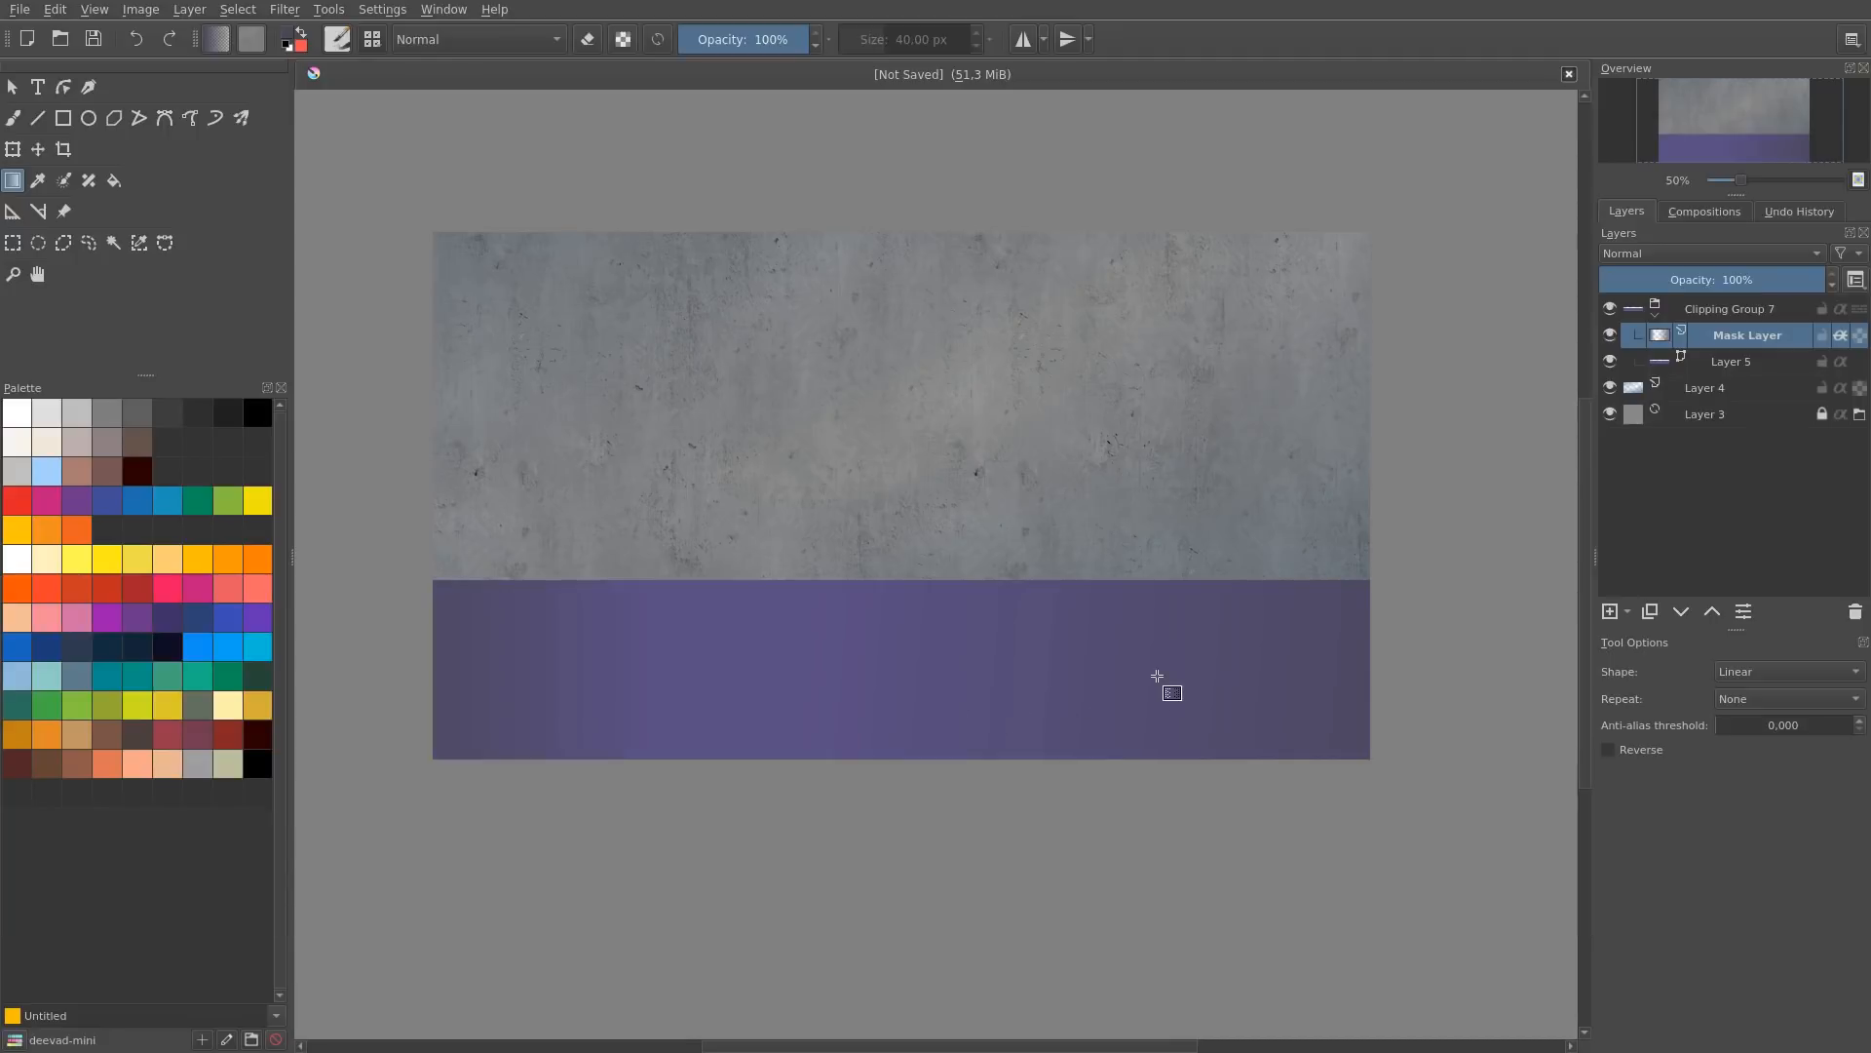
Step: Shift the Mask Layer's gradients toward purple-pink with an HSV/HSL Adjustment, setting the hue to 43
key("ctrl+u")
left_click_drag(1468, 374, 1418, 343)
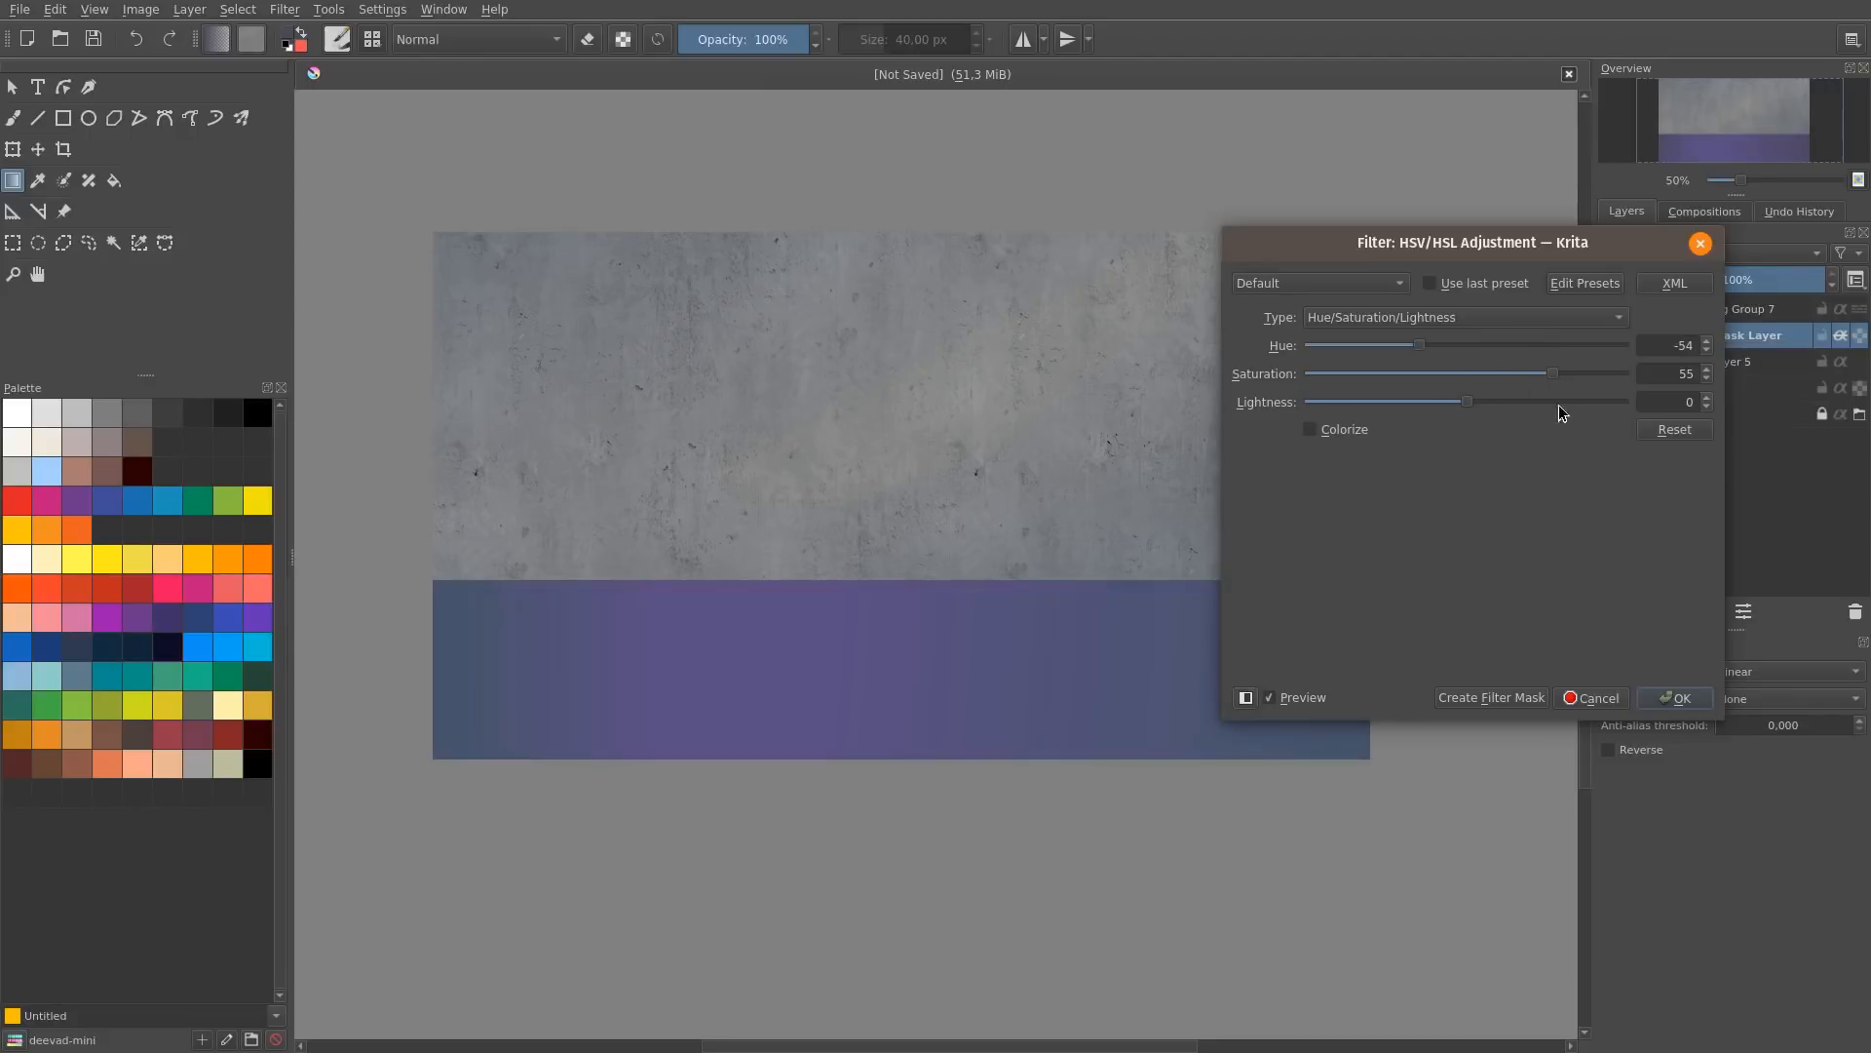
mouse_move(1553, 374)
left_mouse_down()
mouse_move(1628, 377)
mouse_move(1581, 374)
left_mouse_up()
left_click_drag(1423, 343, 1505, 345)
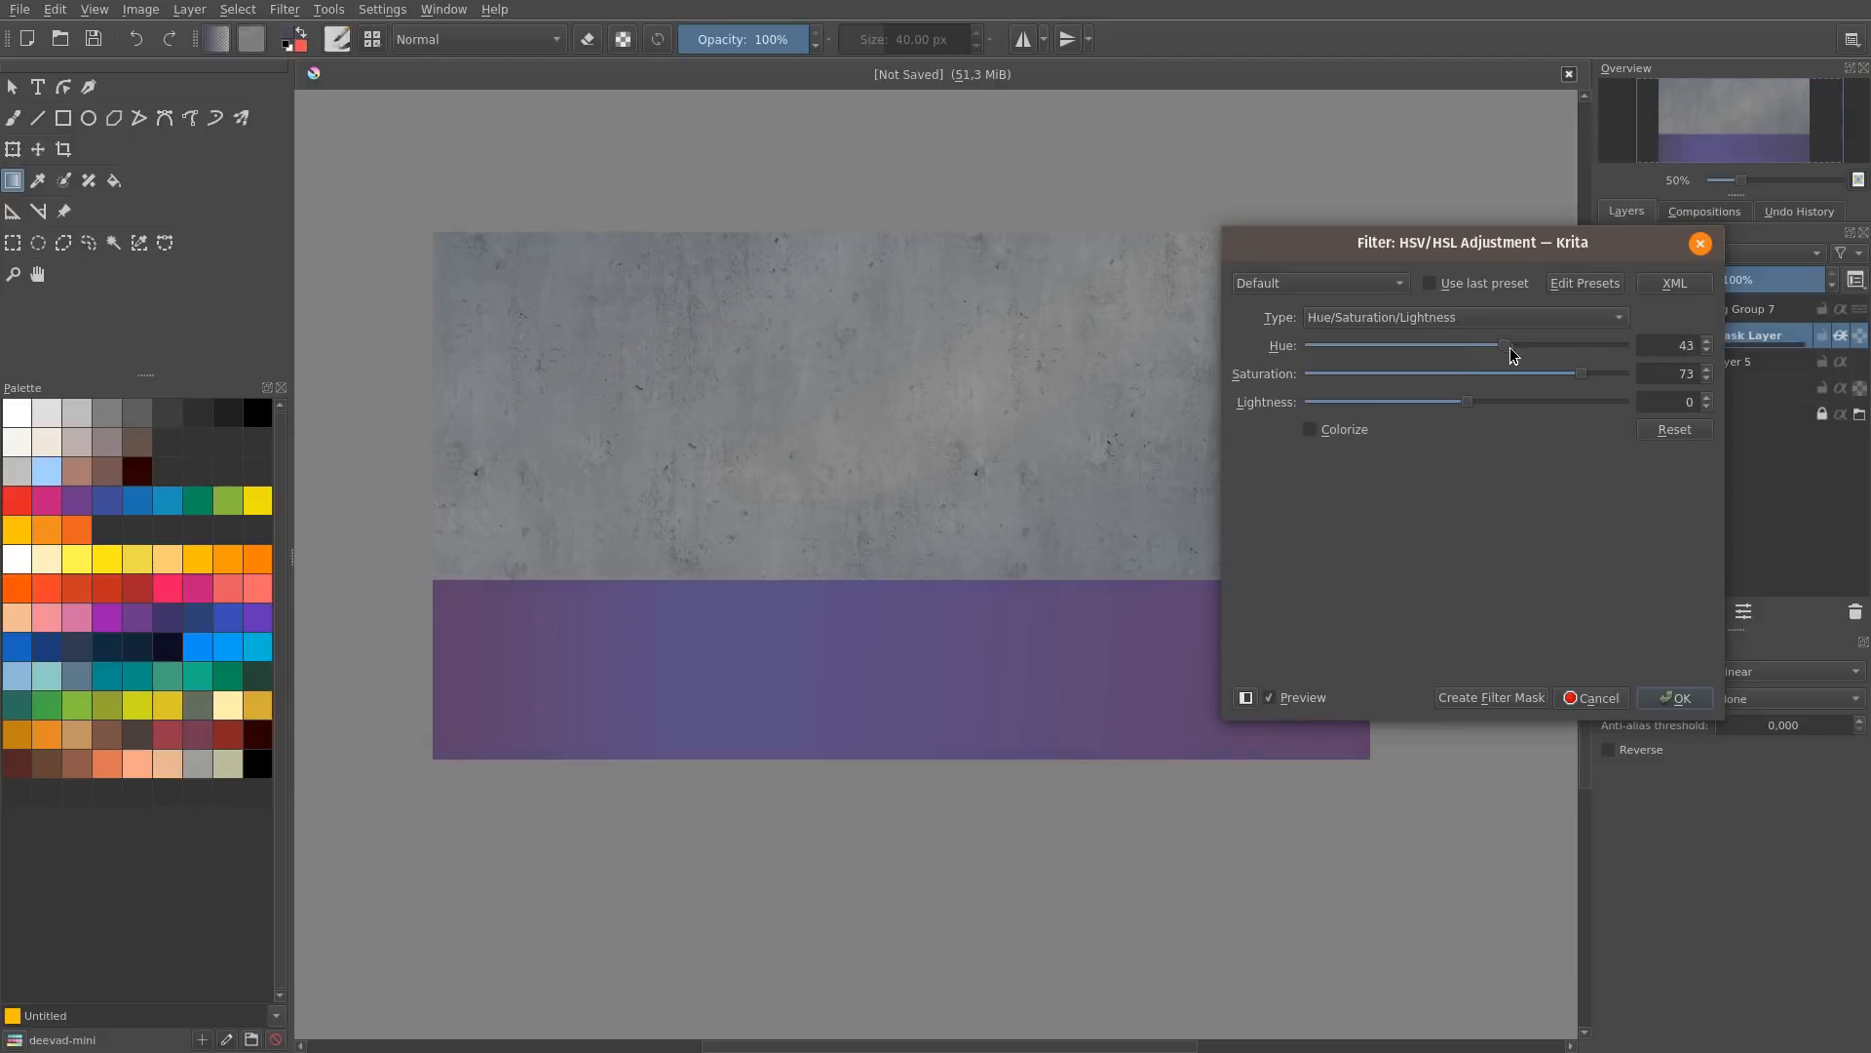
left_click_drag(1579, 376, 1456, 407)
left_click(1672, 698)
Step: Try the Multiply blending mode on the Mask Layer, and undo it
left_click_drag(1252, 401, 1213, 429)
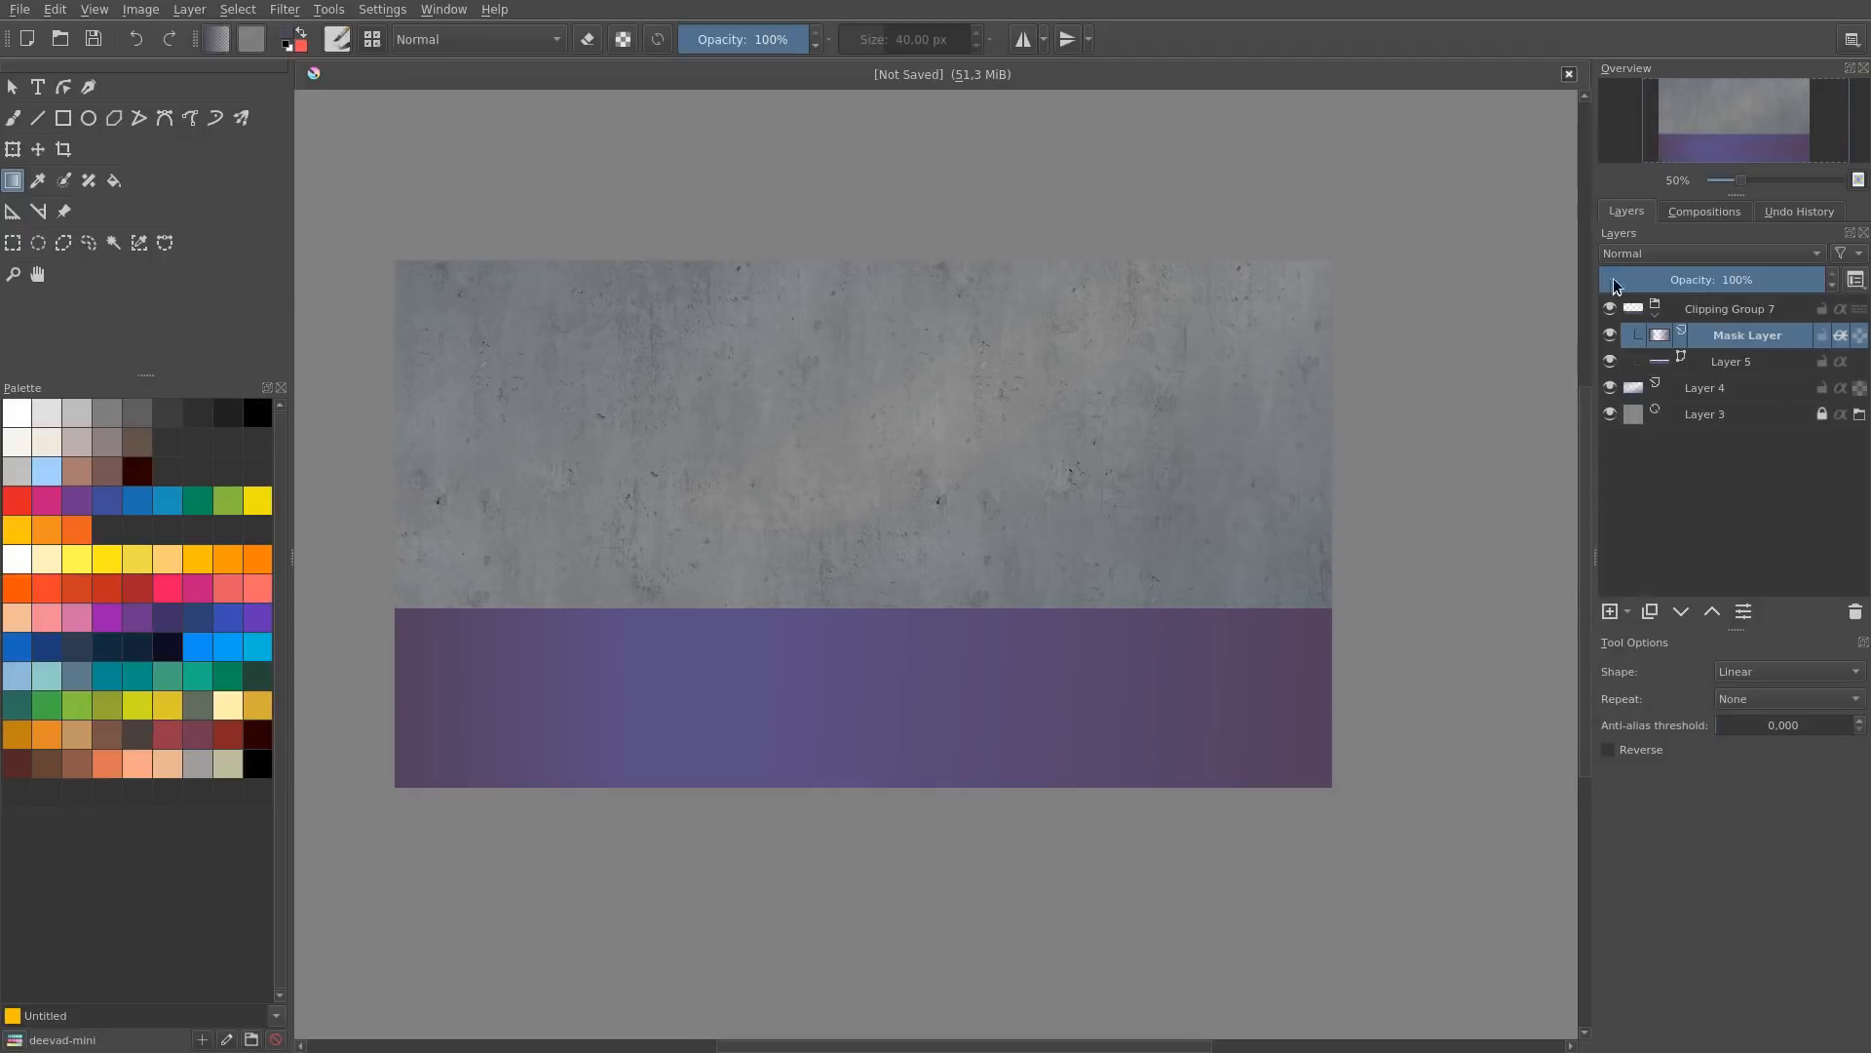
left_click(1666, 255)
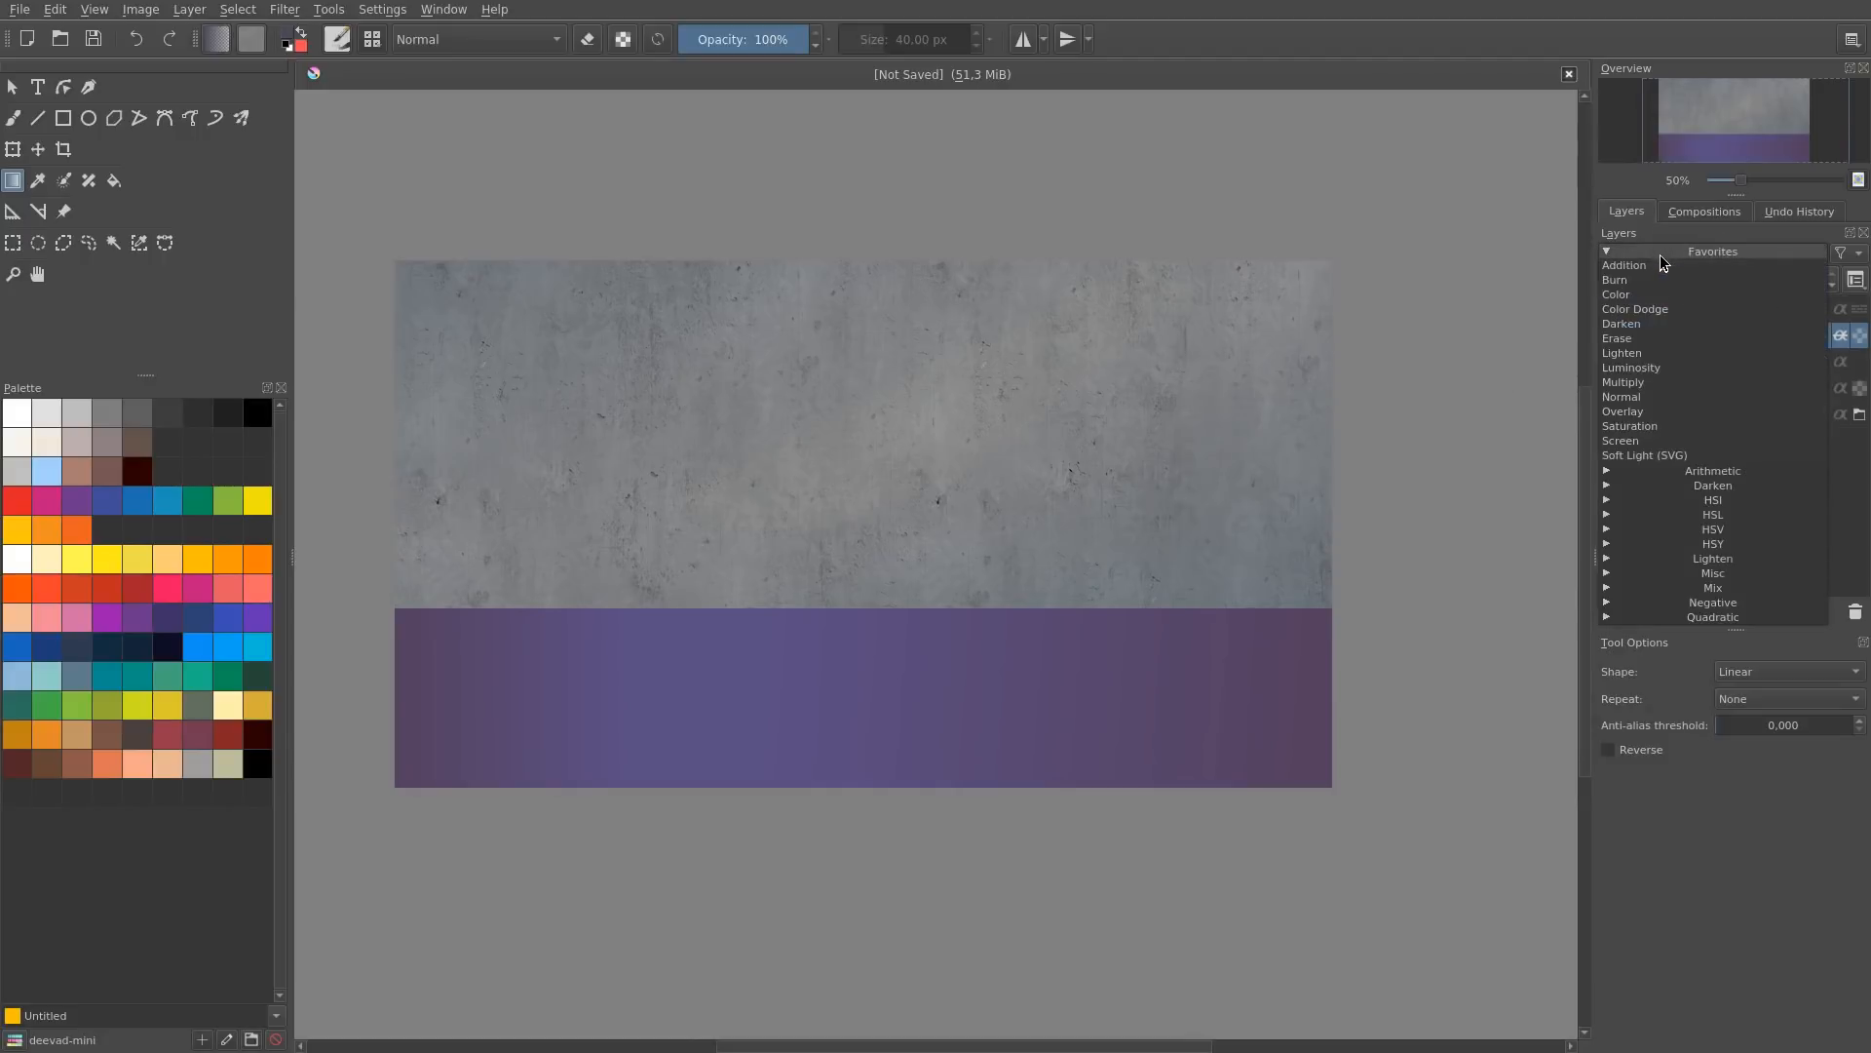
left_click(1653, 390)
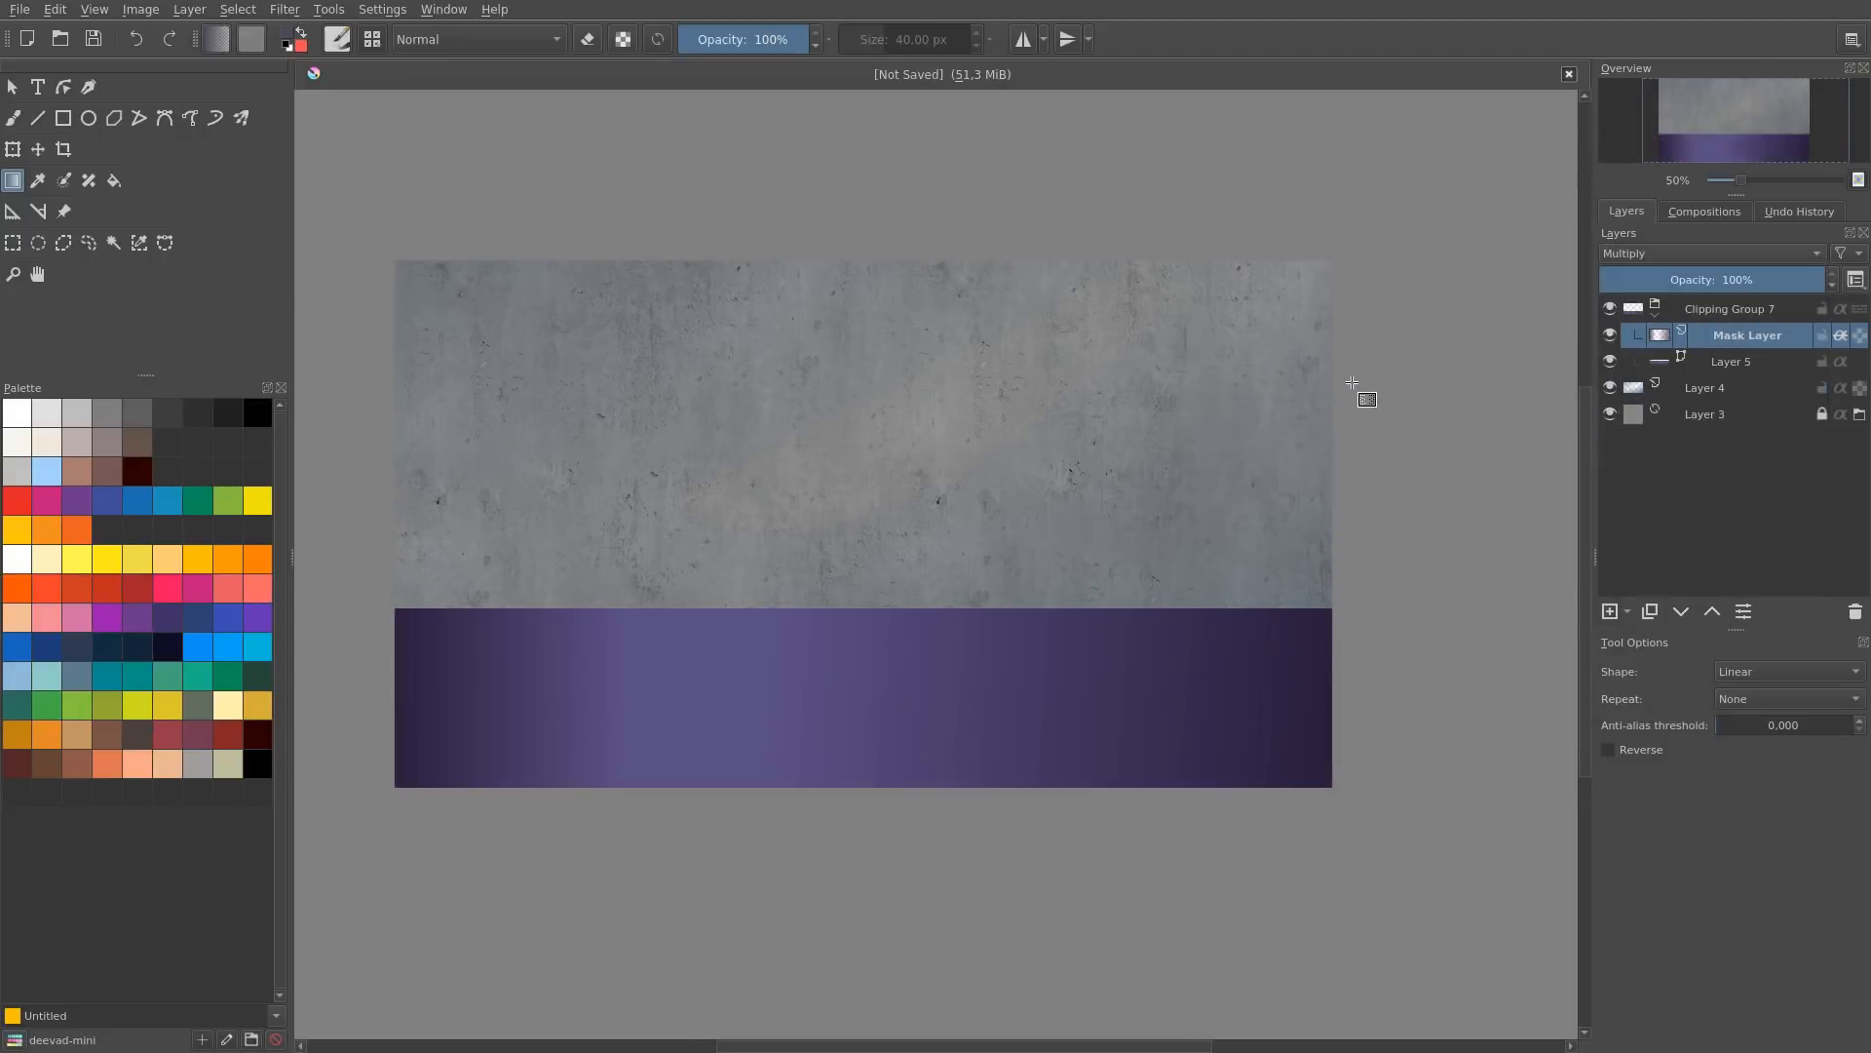
key("ctrl+z")
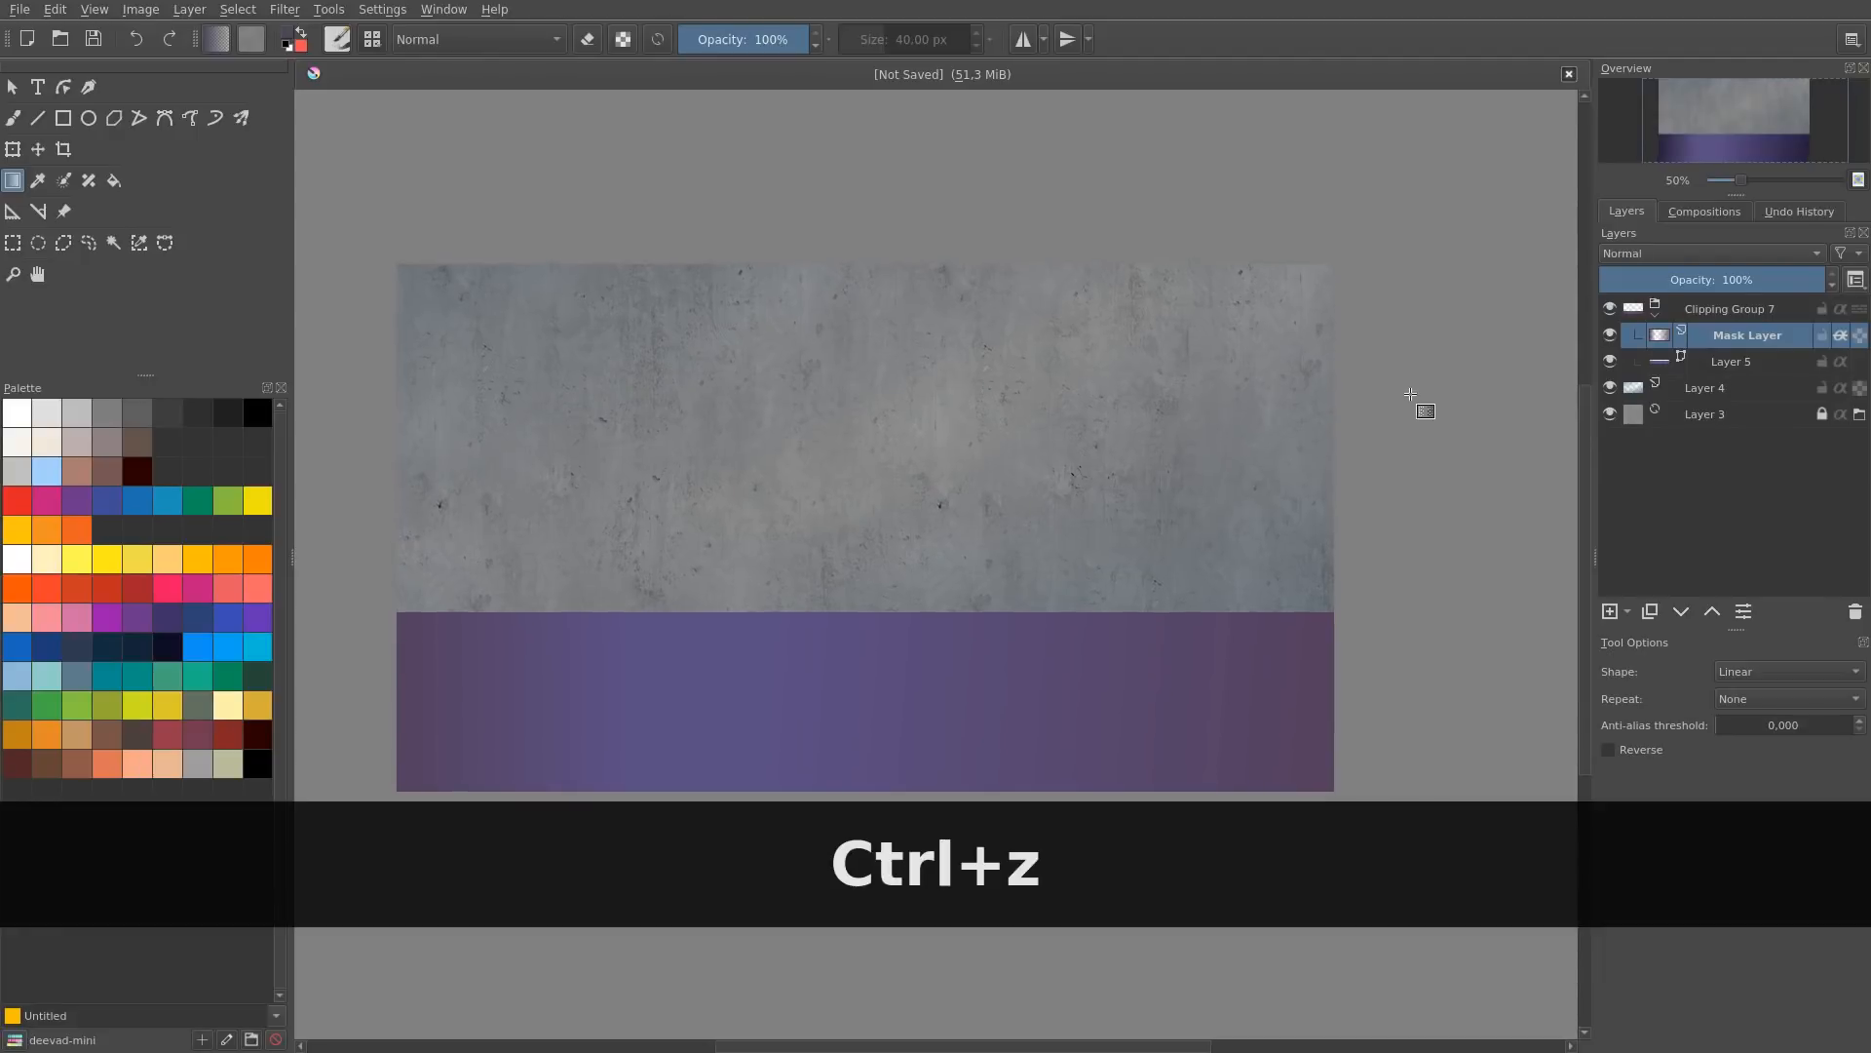
Step: Collapse Clipping Group 7 and place a new text object with placeholder text on the violet band
key("2")
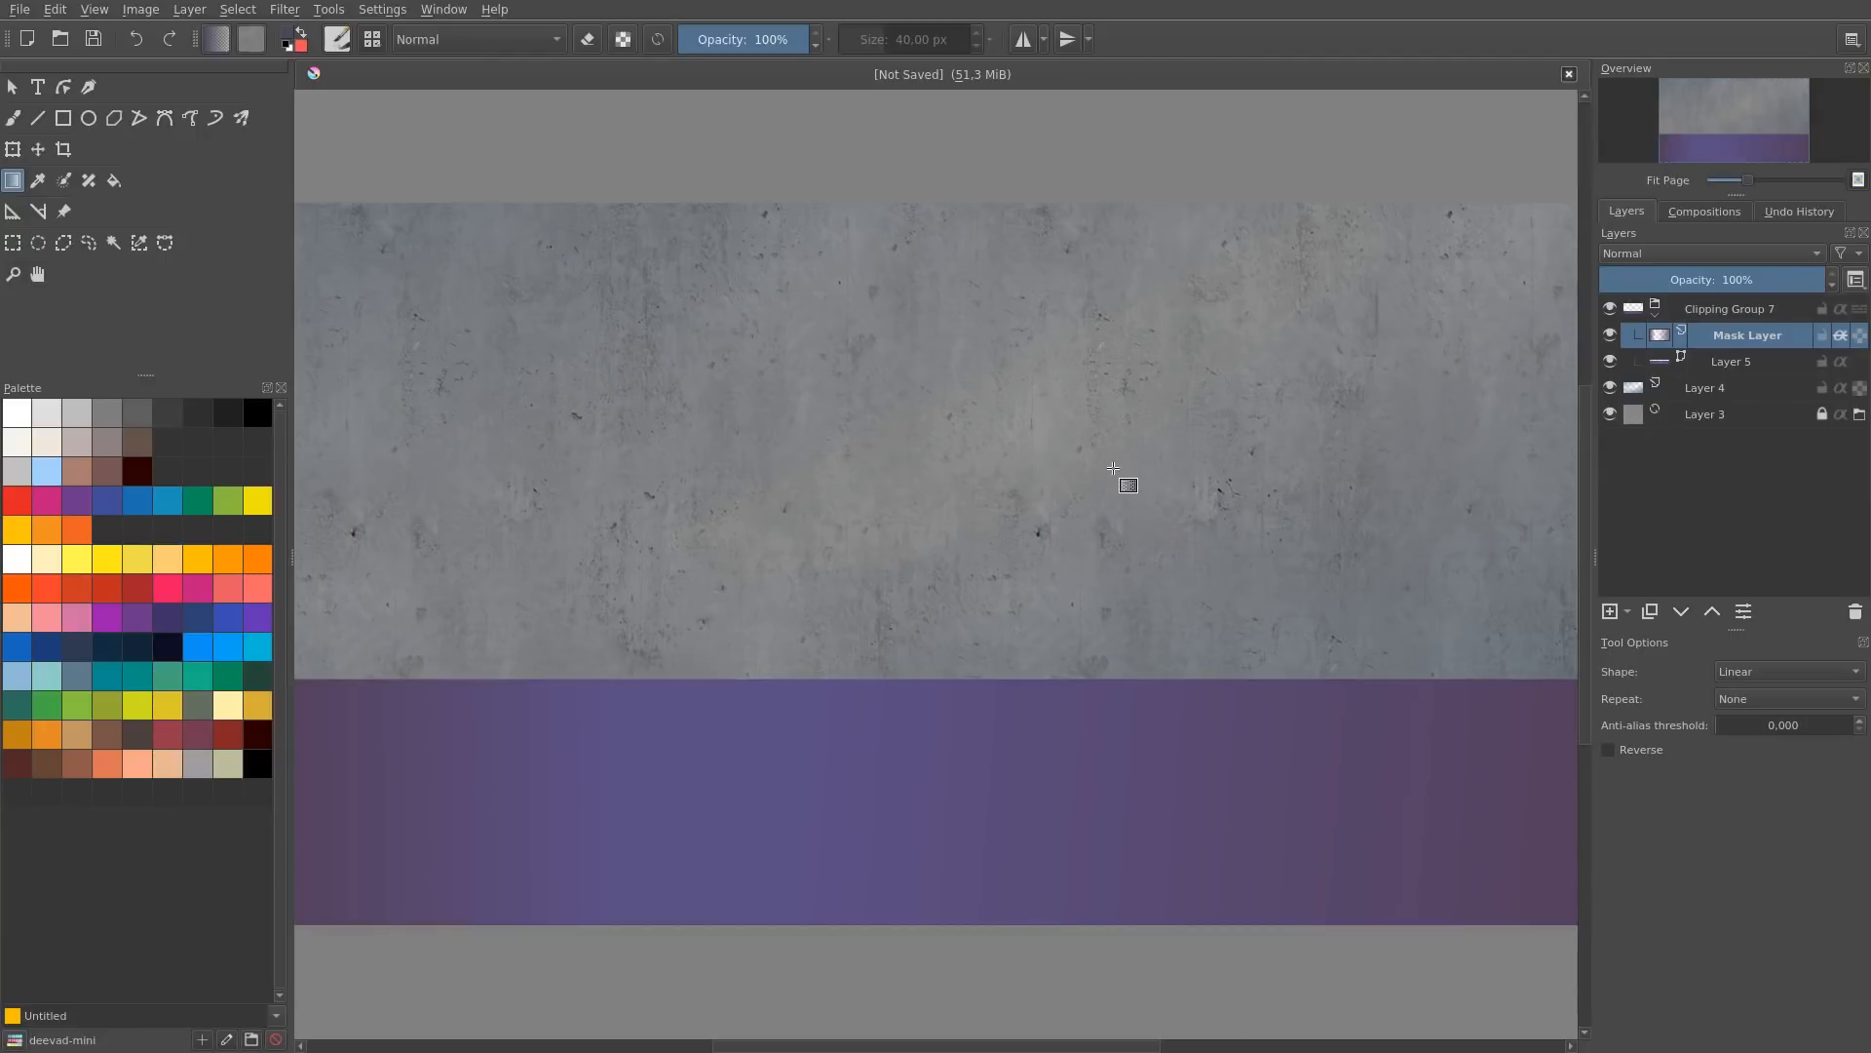
left_click(1694, 306)
left_click(1655, 313)
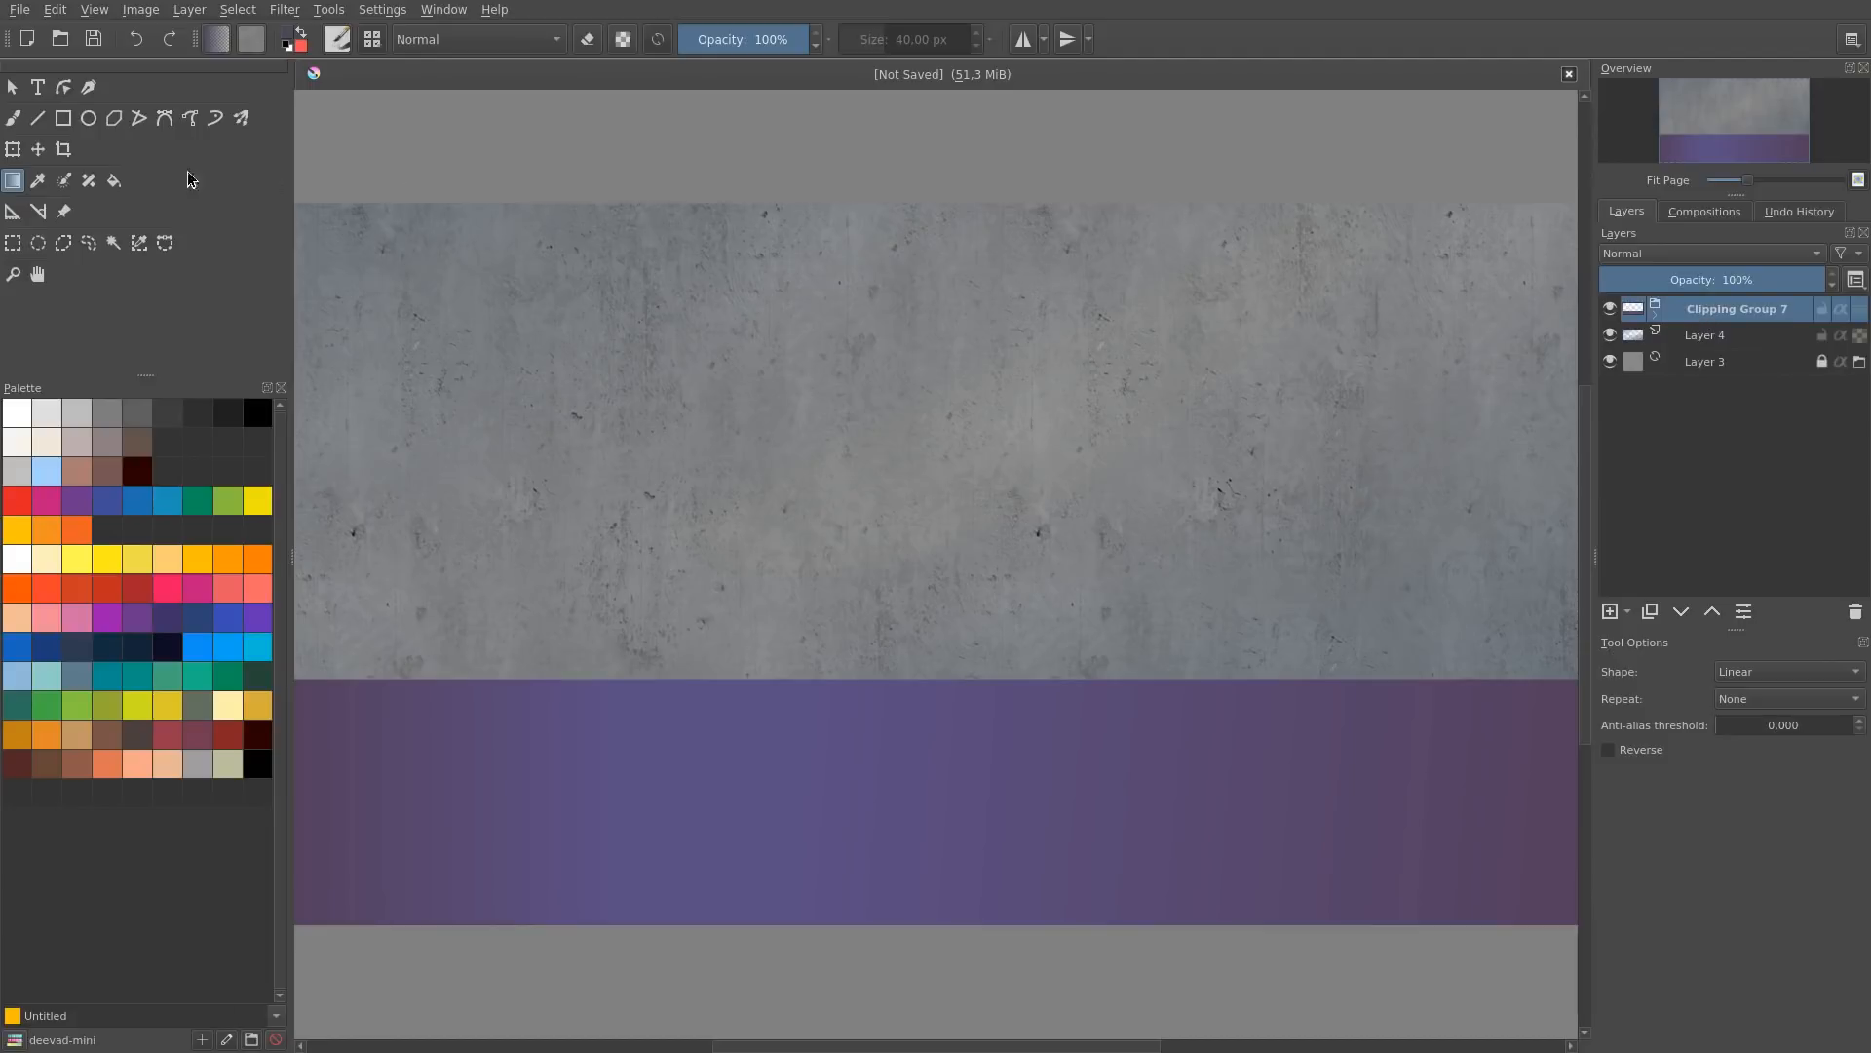
left_click(38, 87)
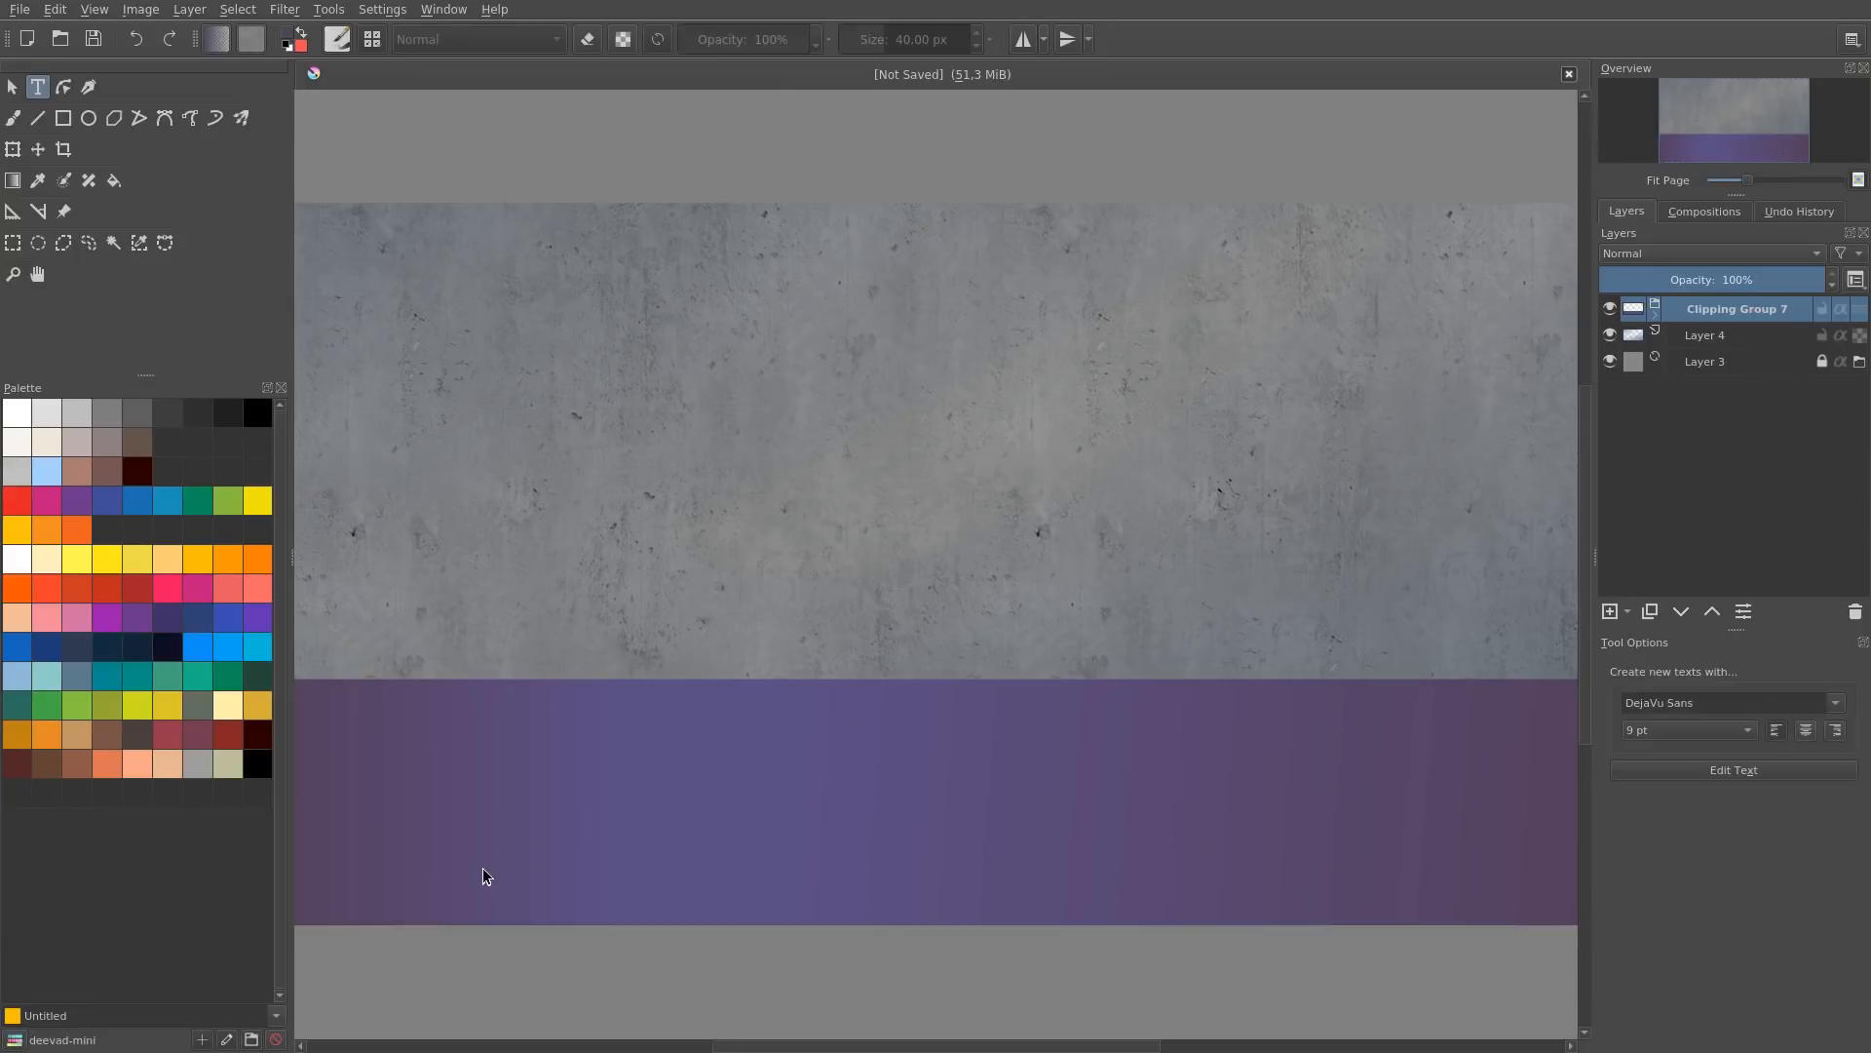
left_click_drag(569, 783, 575, 745)
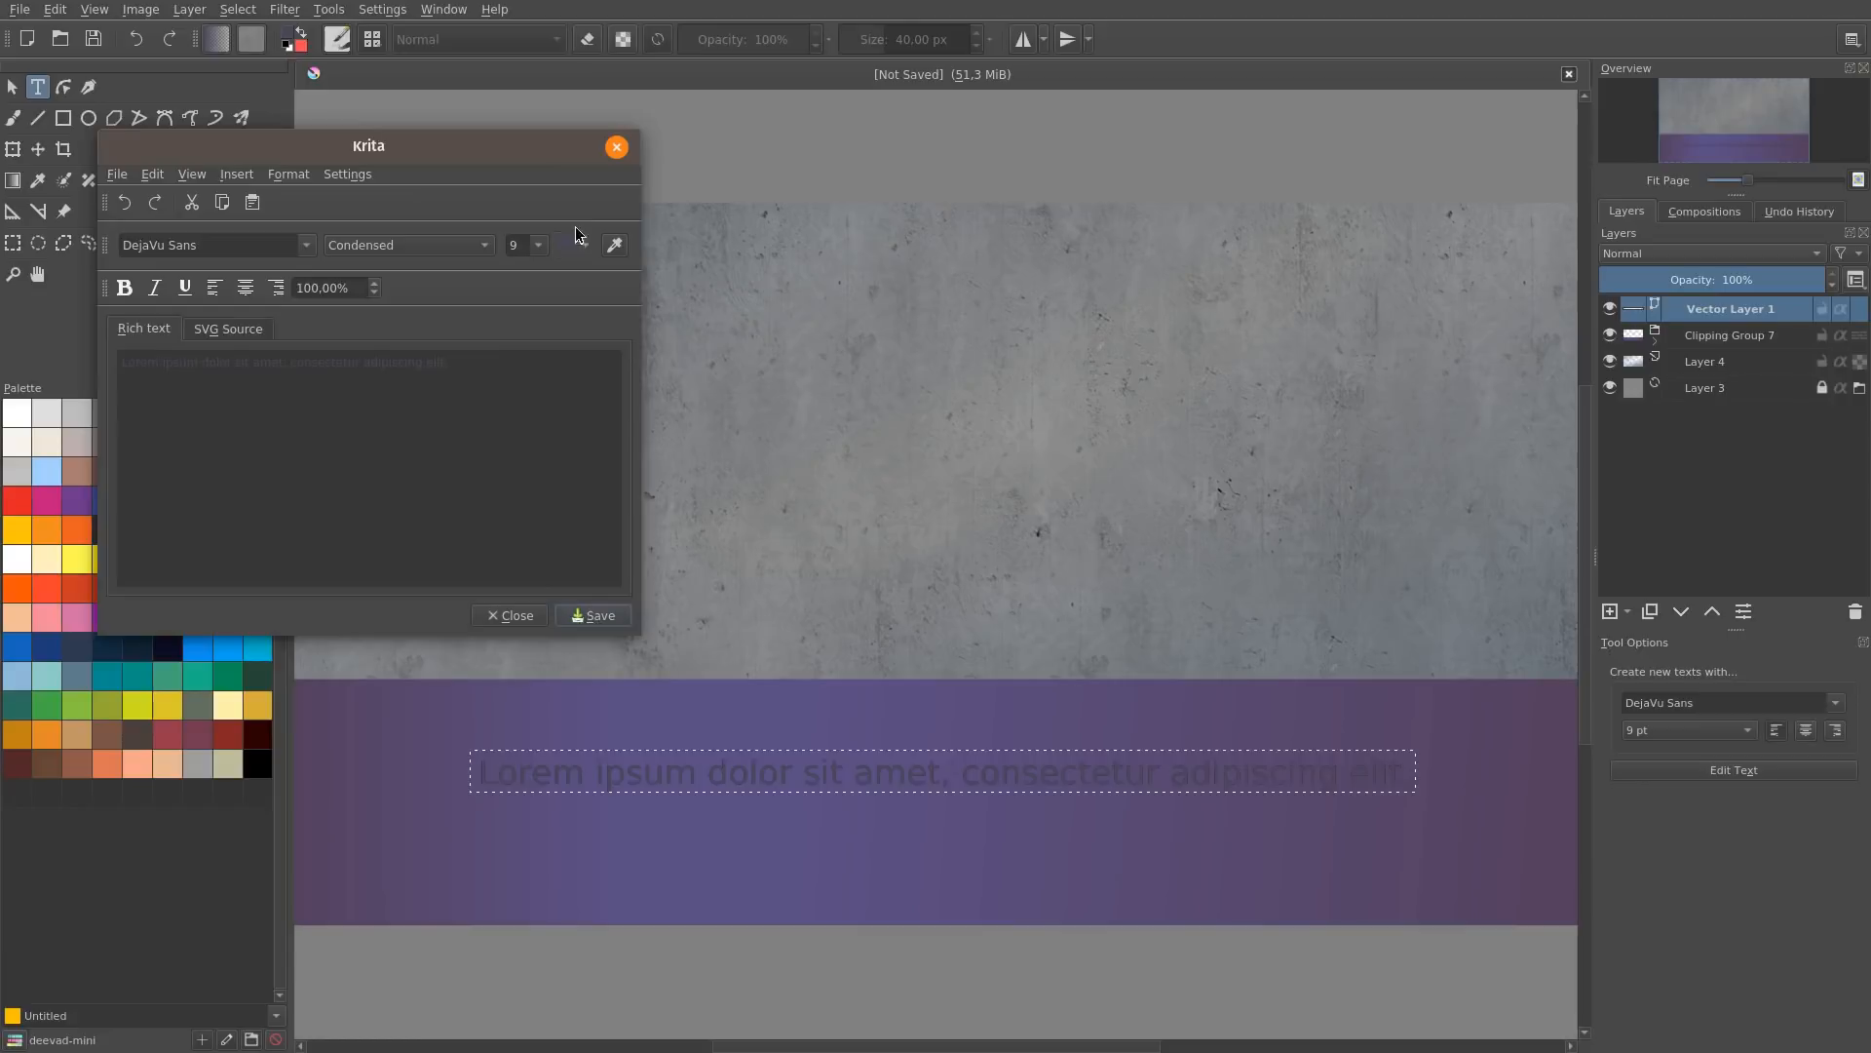
key("Escape")
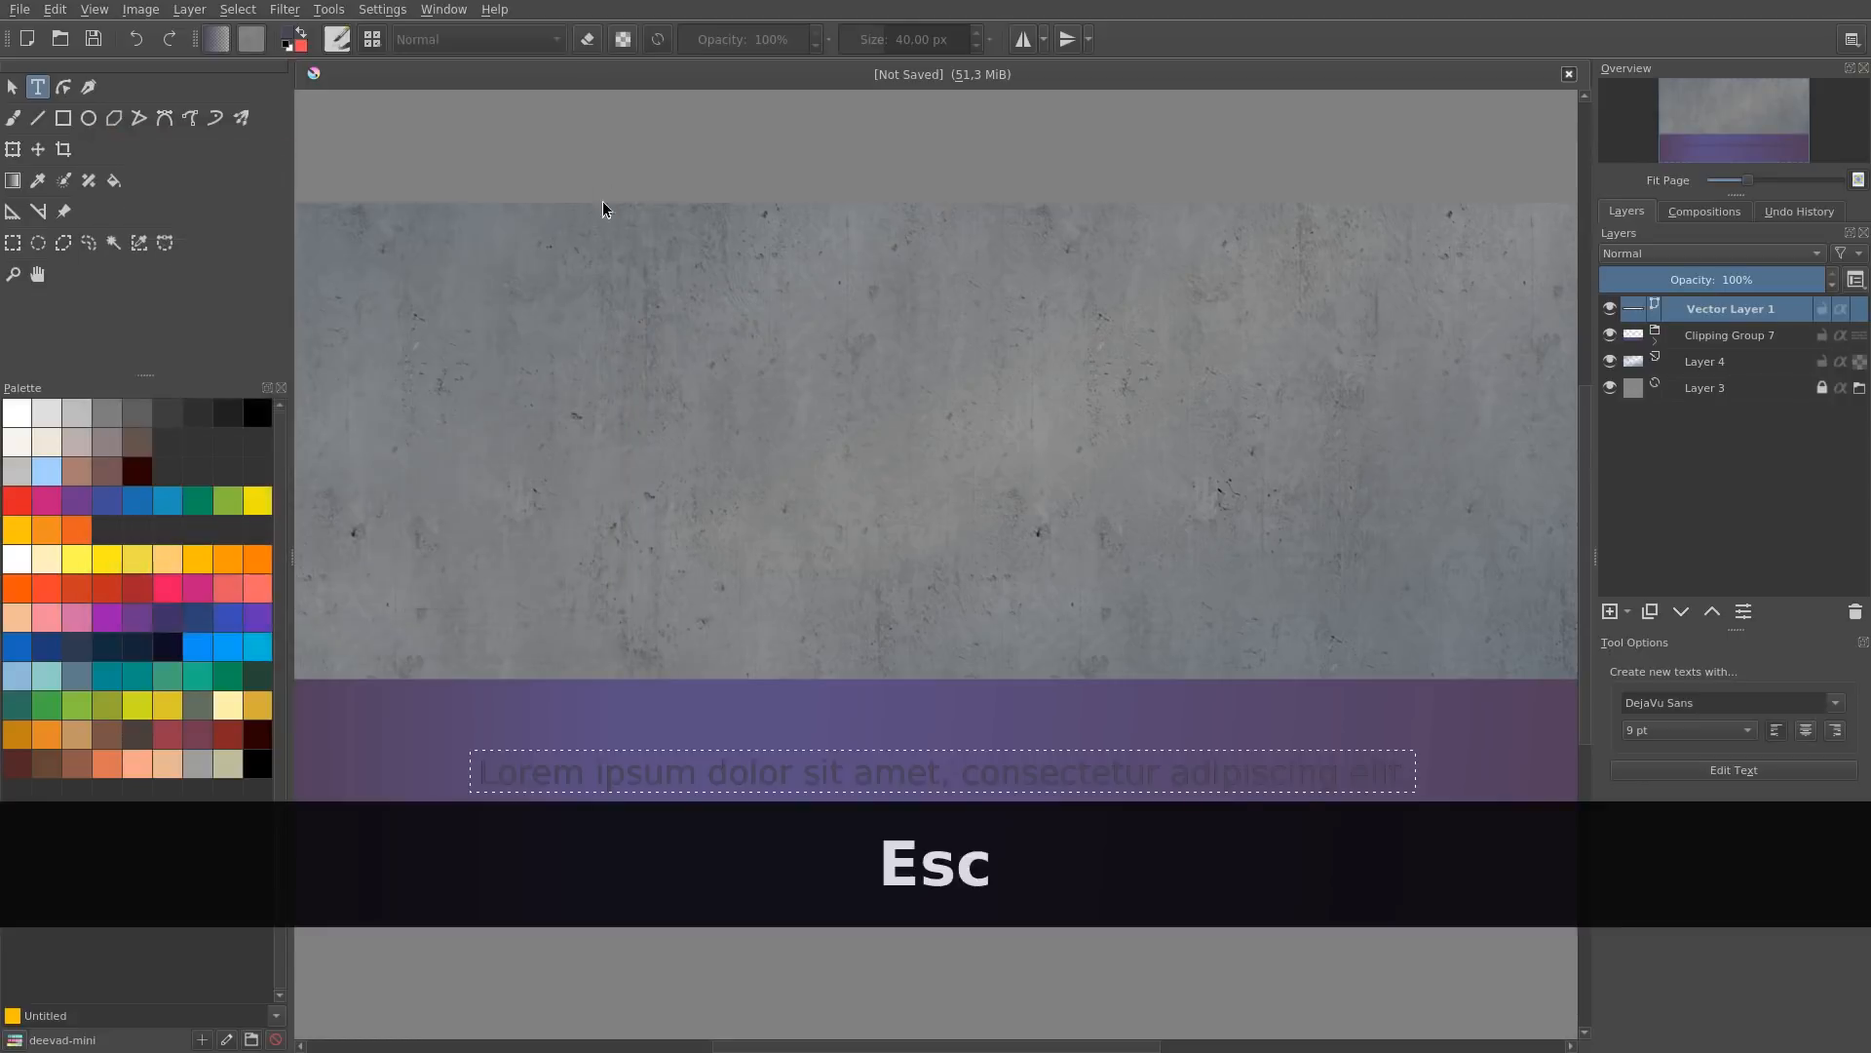
Step: Change the color of the whole placeholder text to white and save it
left_click(16, 412)
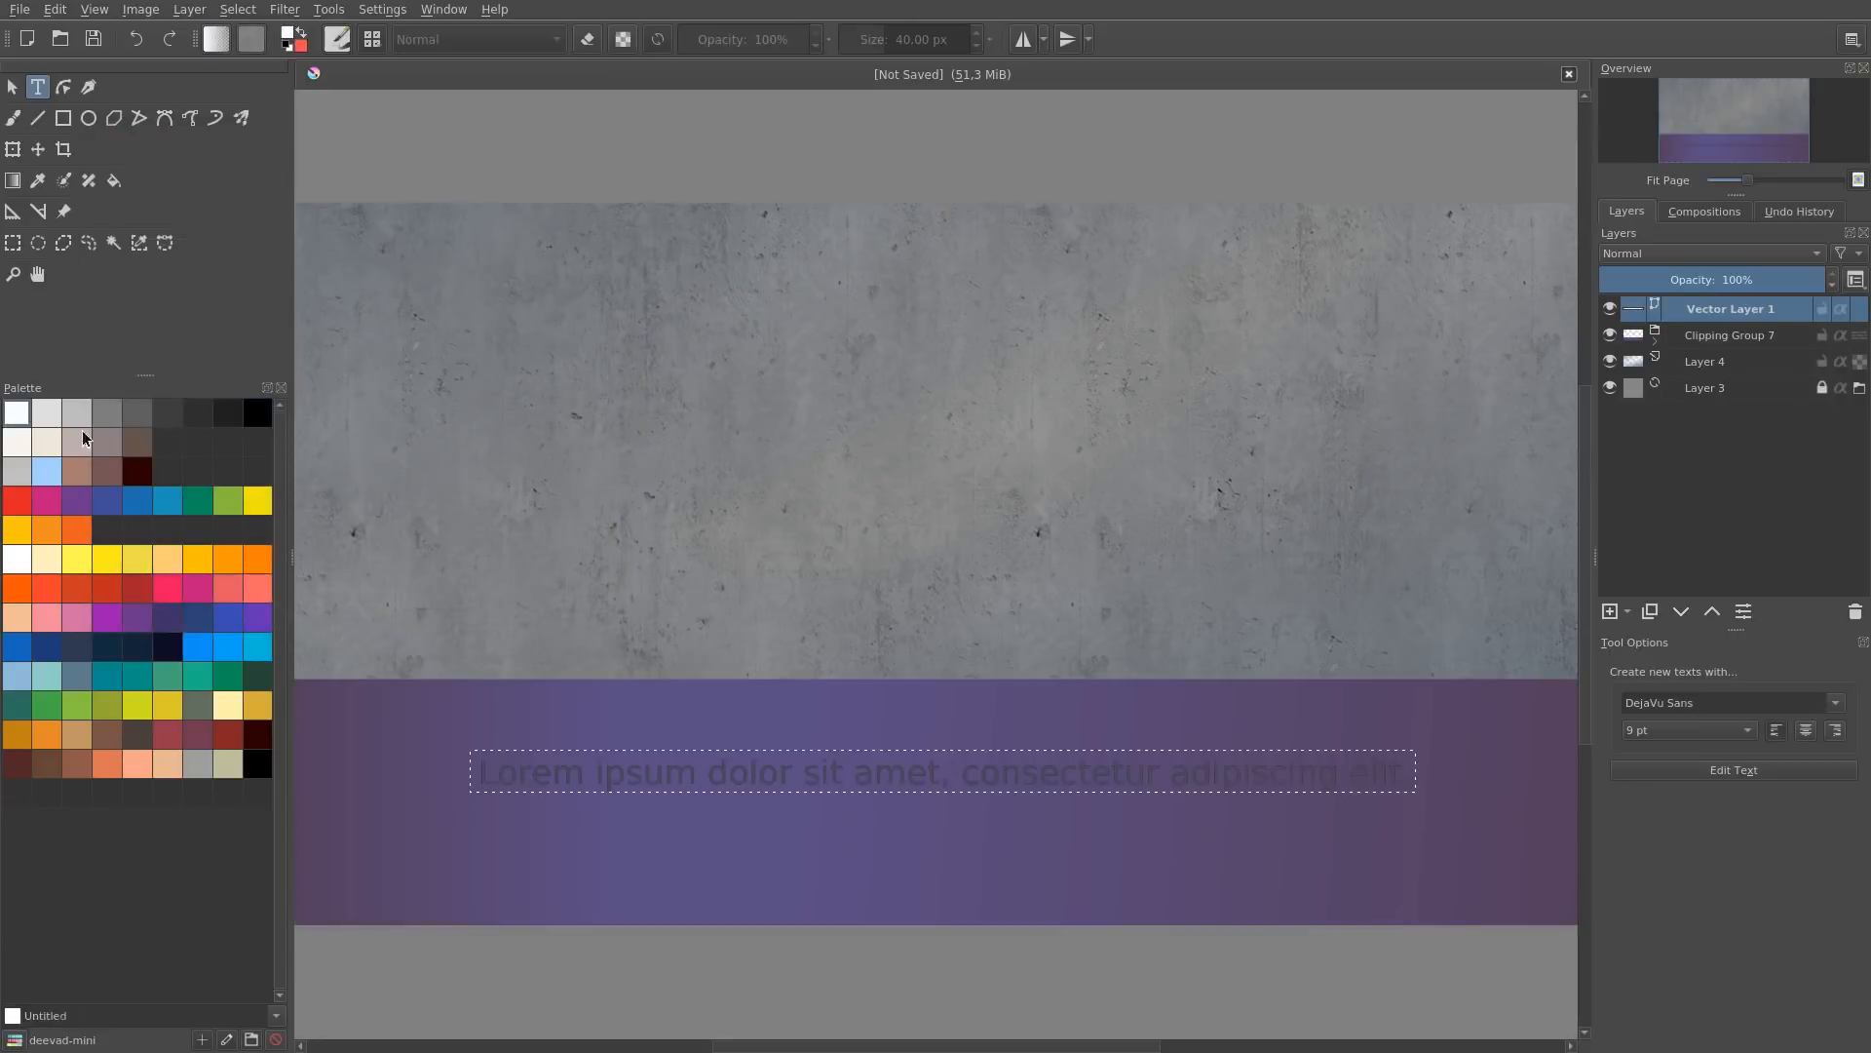
double_click(783, 772)
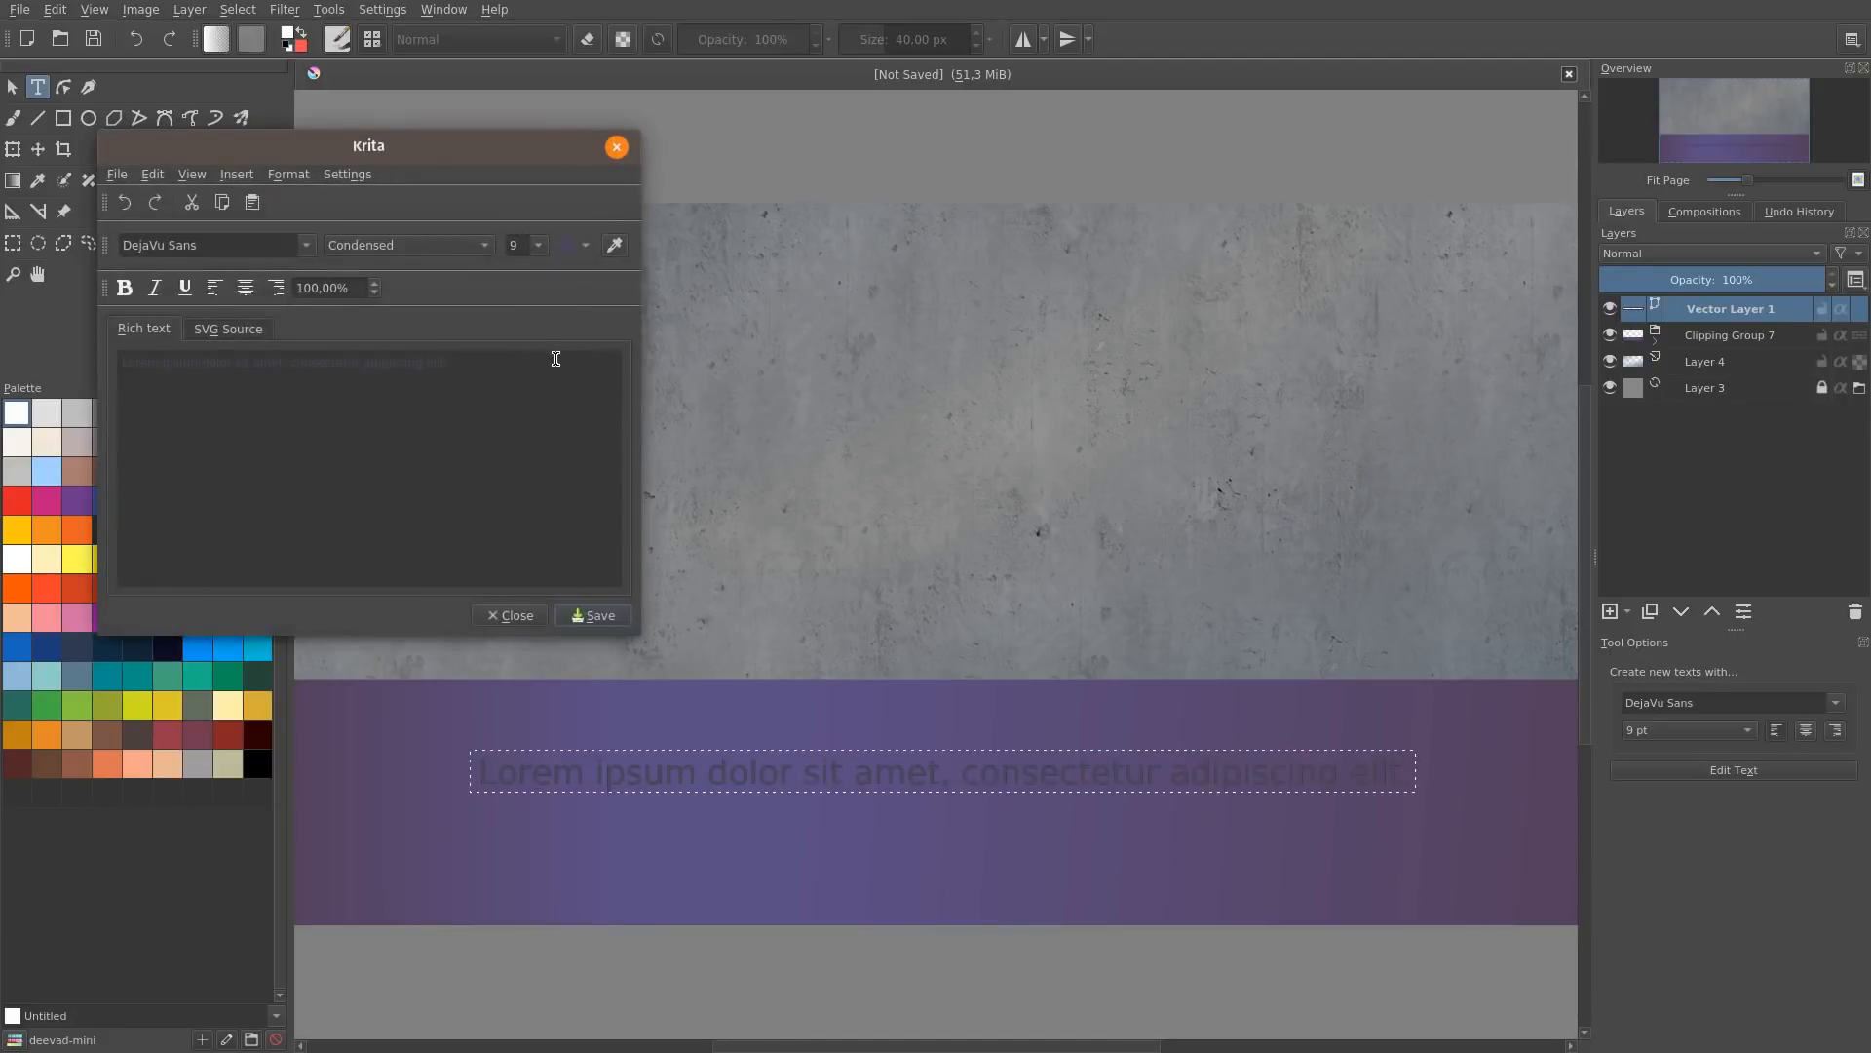
key("ctrl+a")
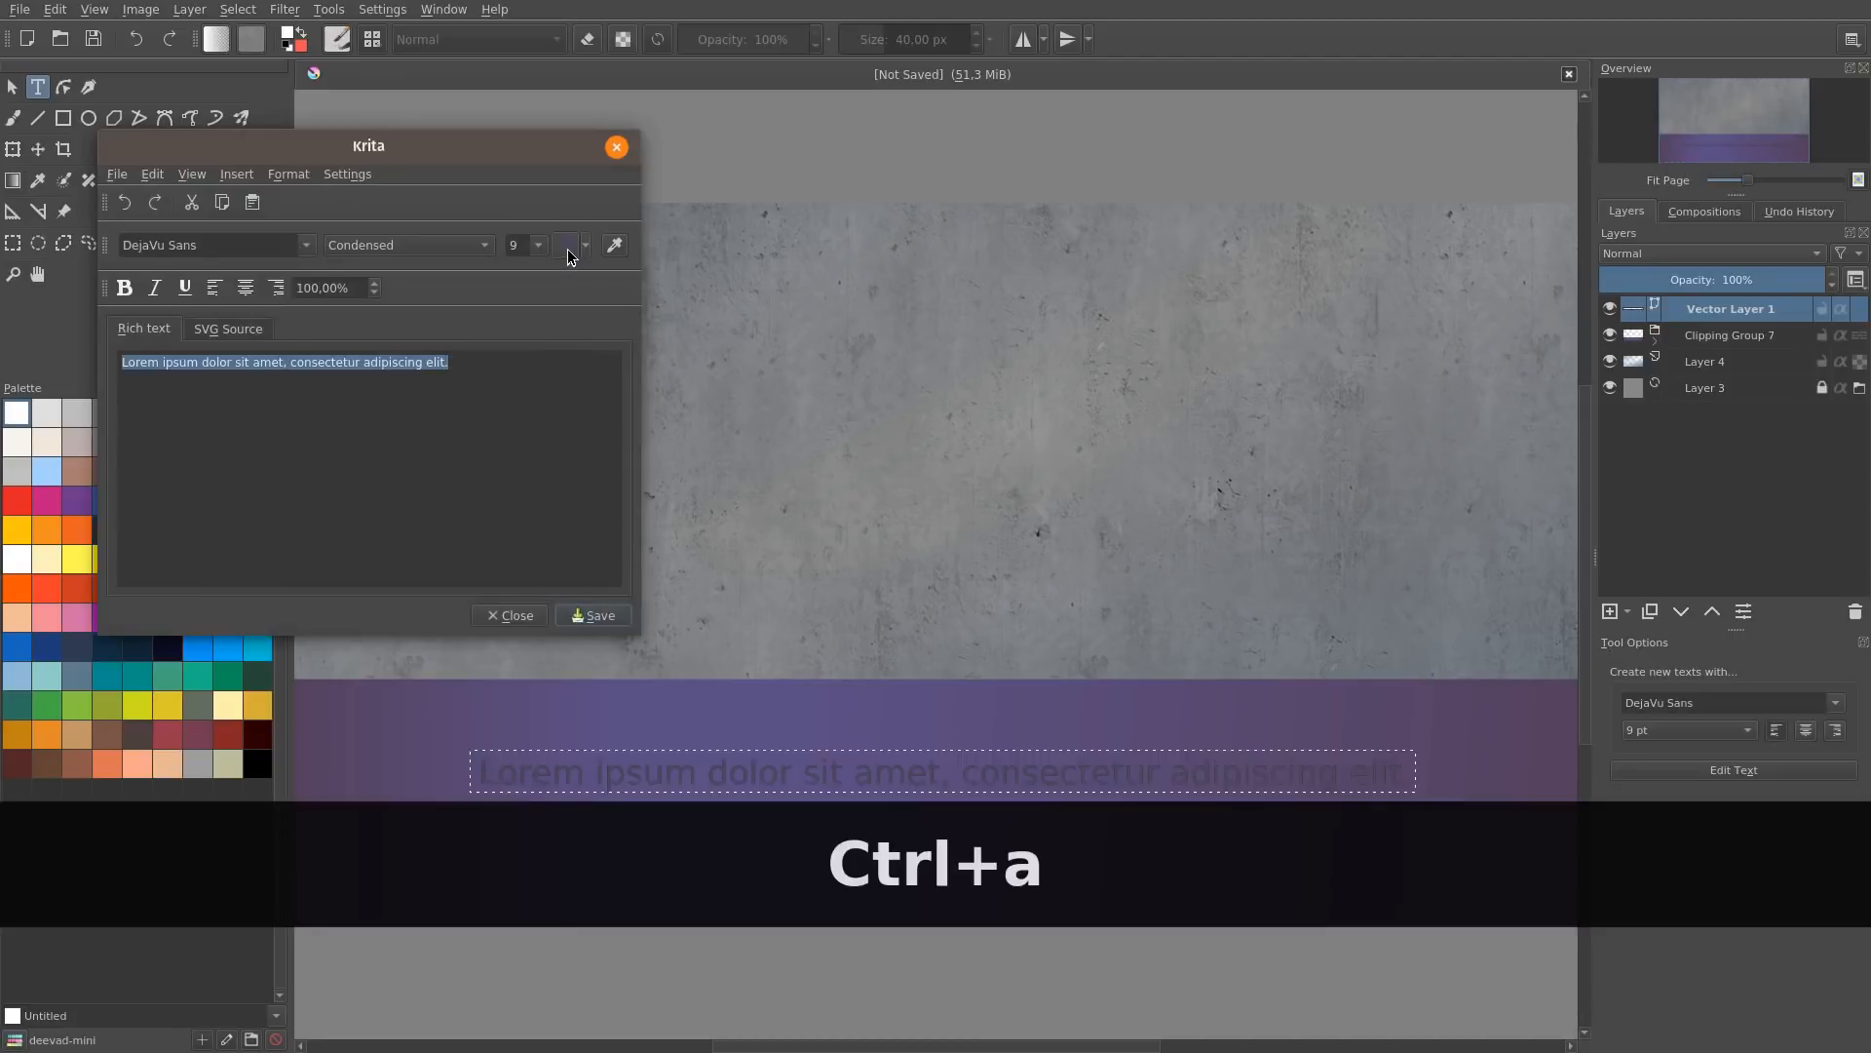
left_click(582, 249)
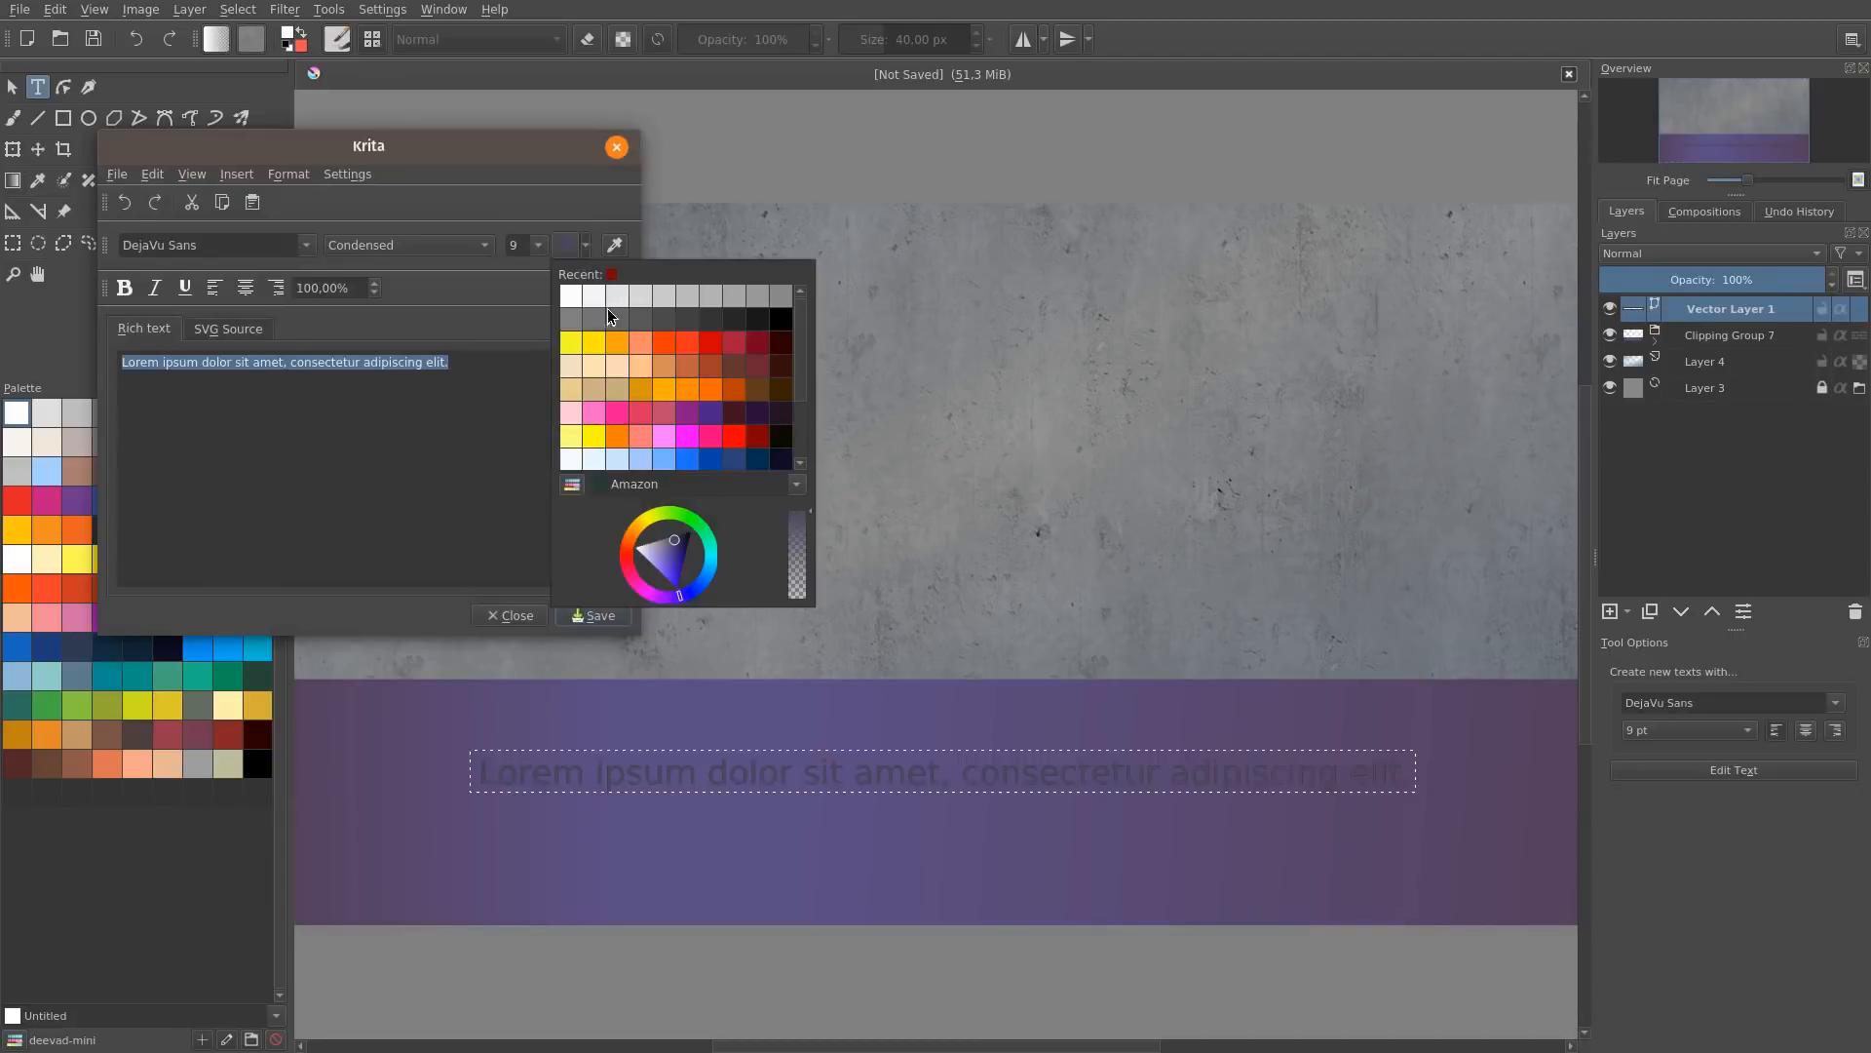
left_click(575, 297)
left_click(606, 617)
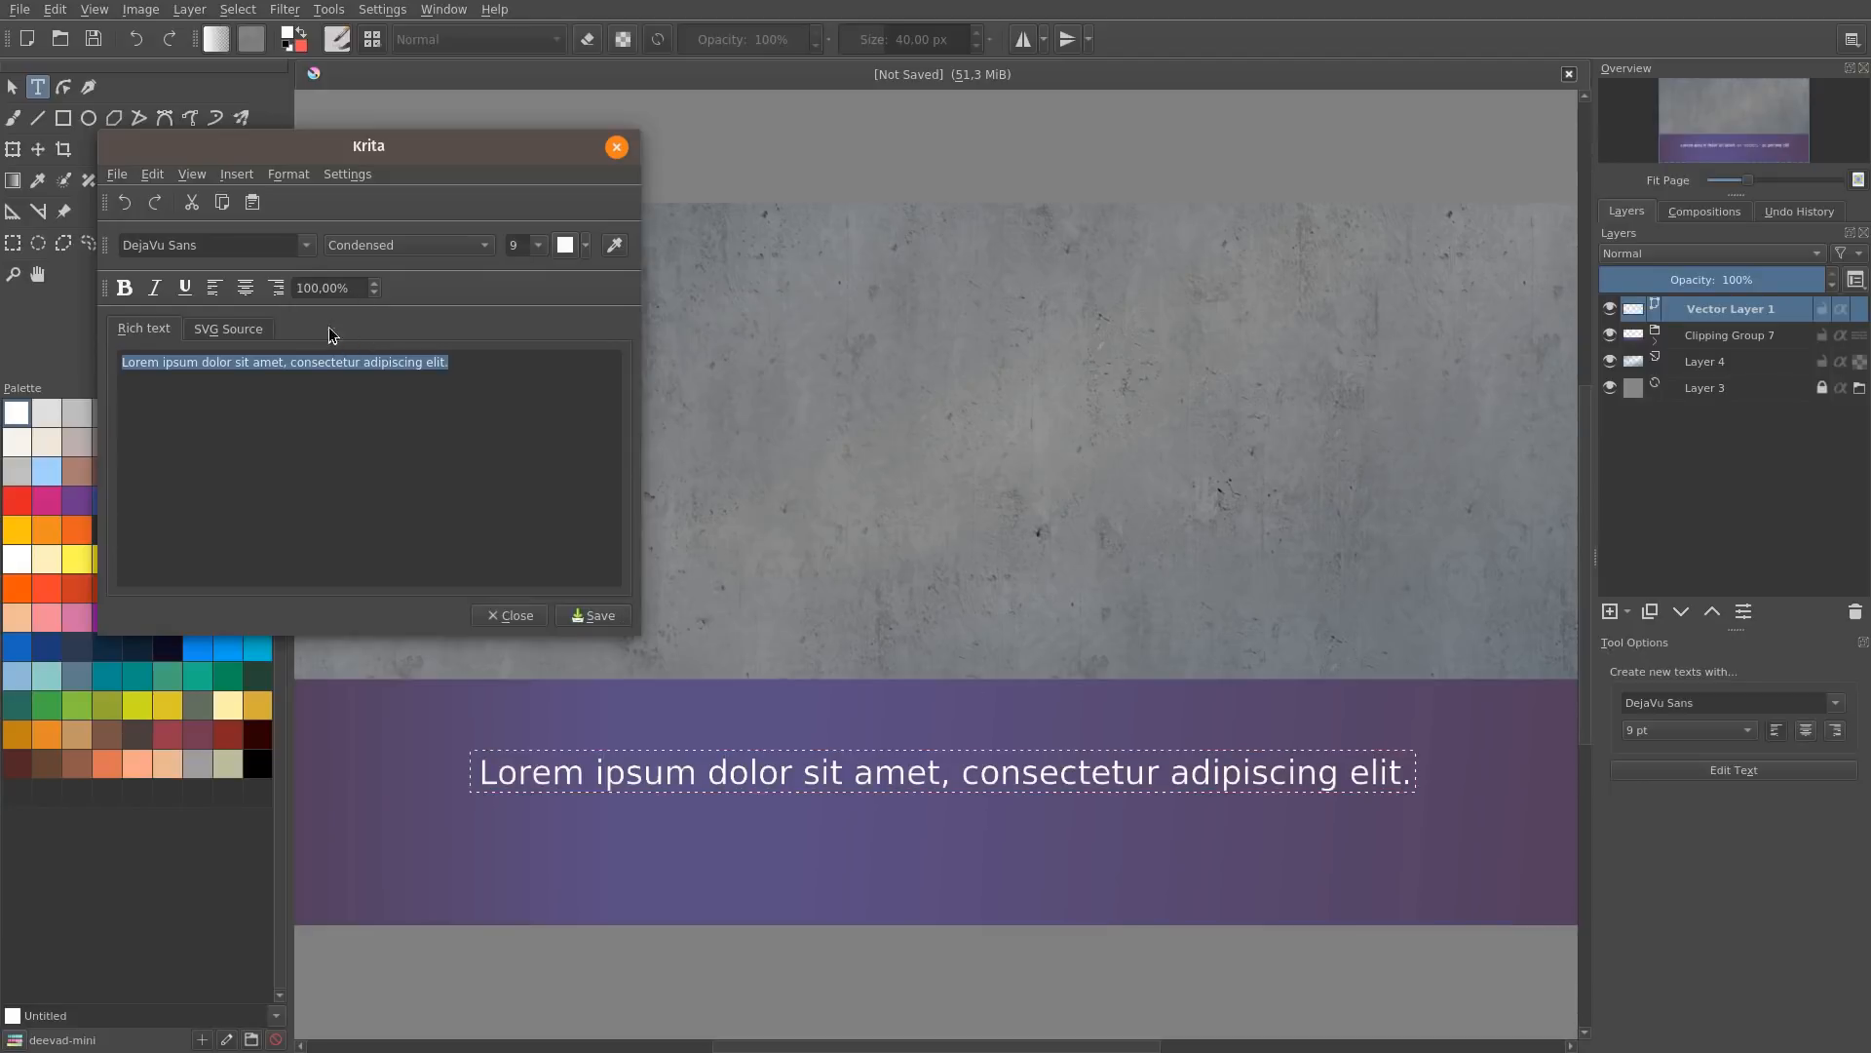
Step: Set the placeholder text's font to Montserrat in the ExtraBold style
triple_click(185, 244)
type("montserrat")
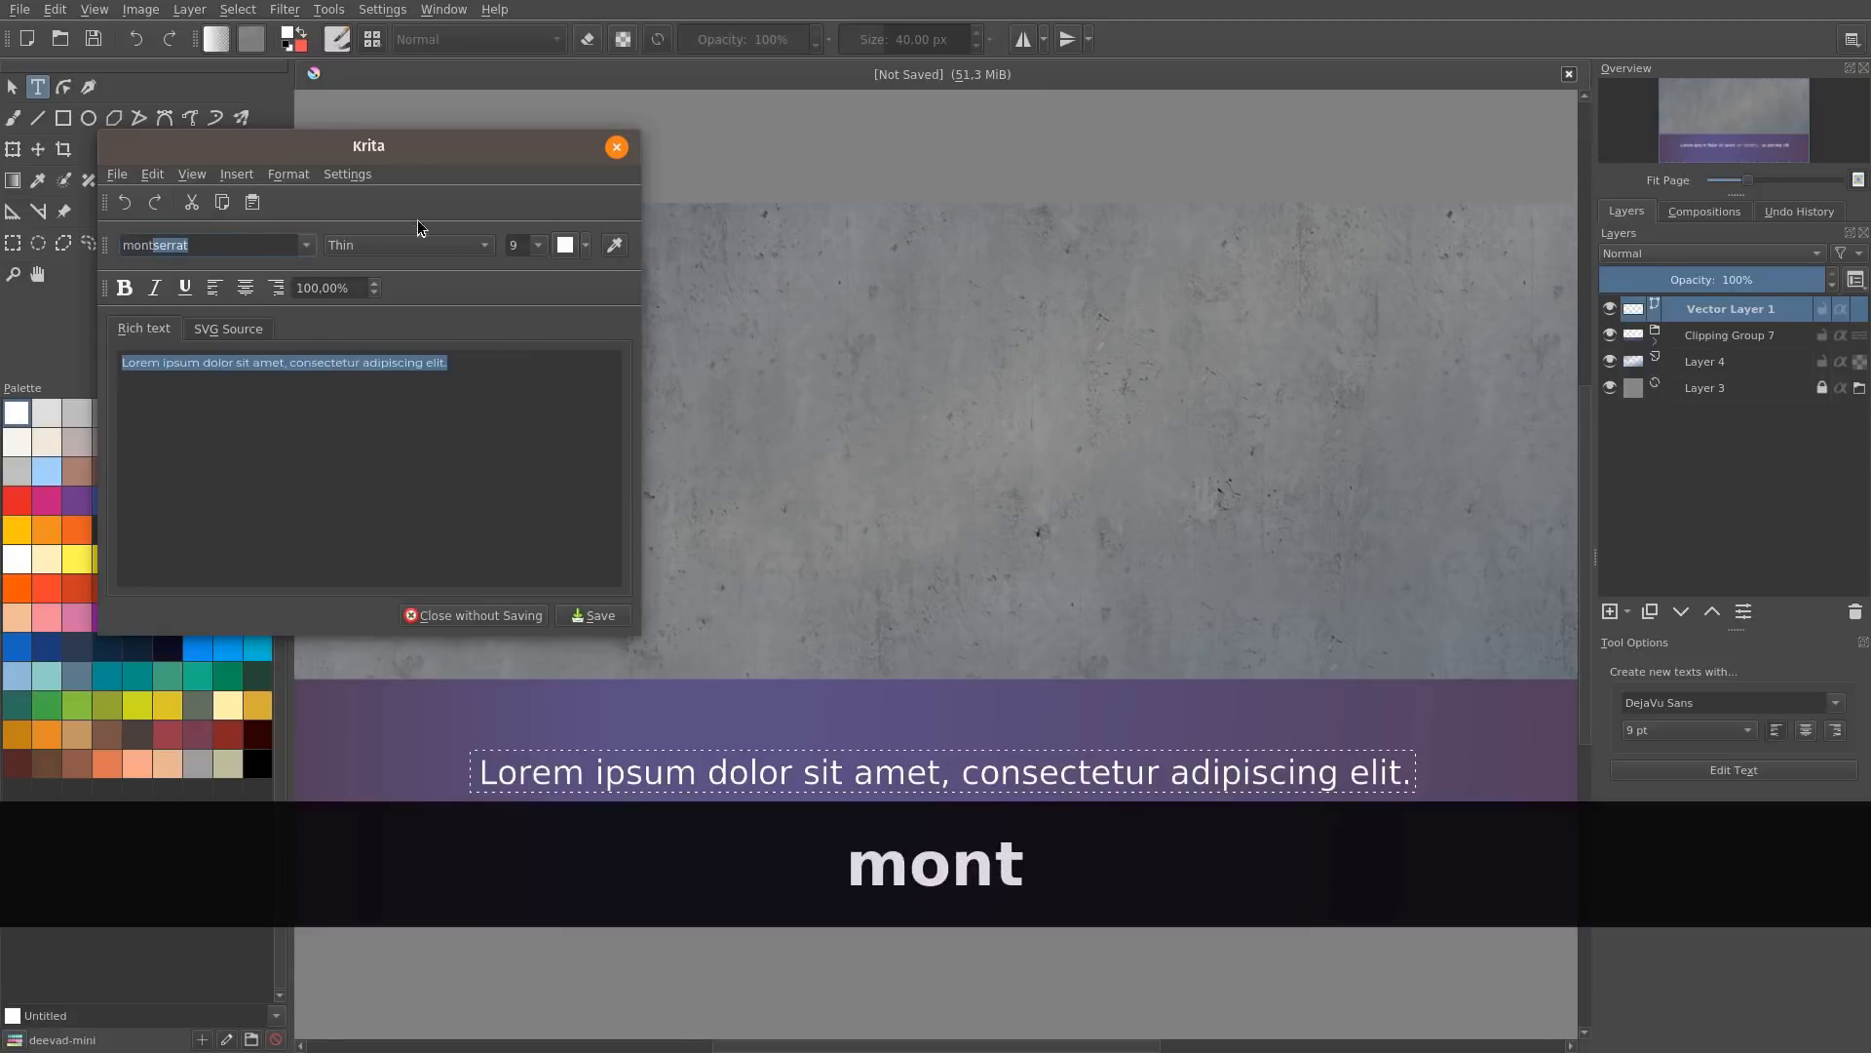
left_click(406, 242)
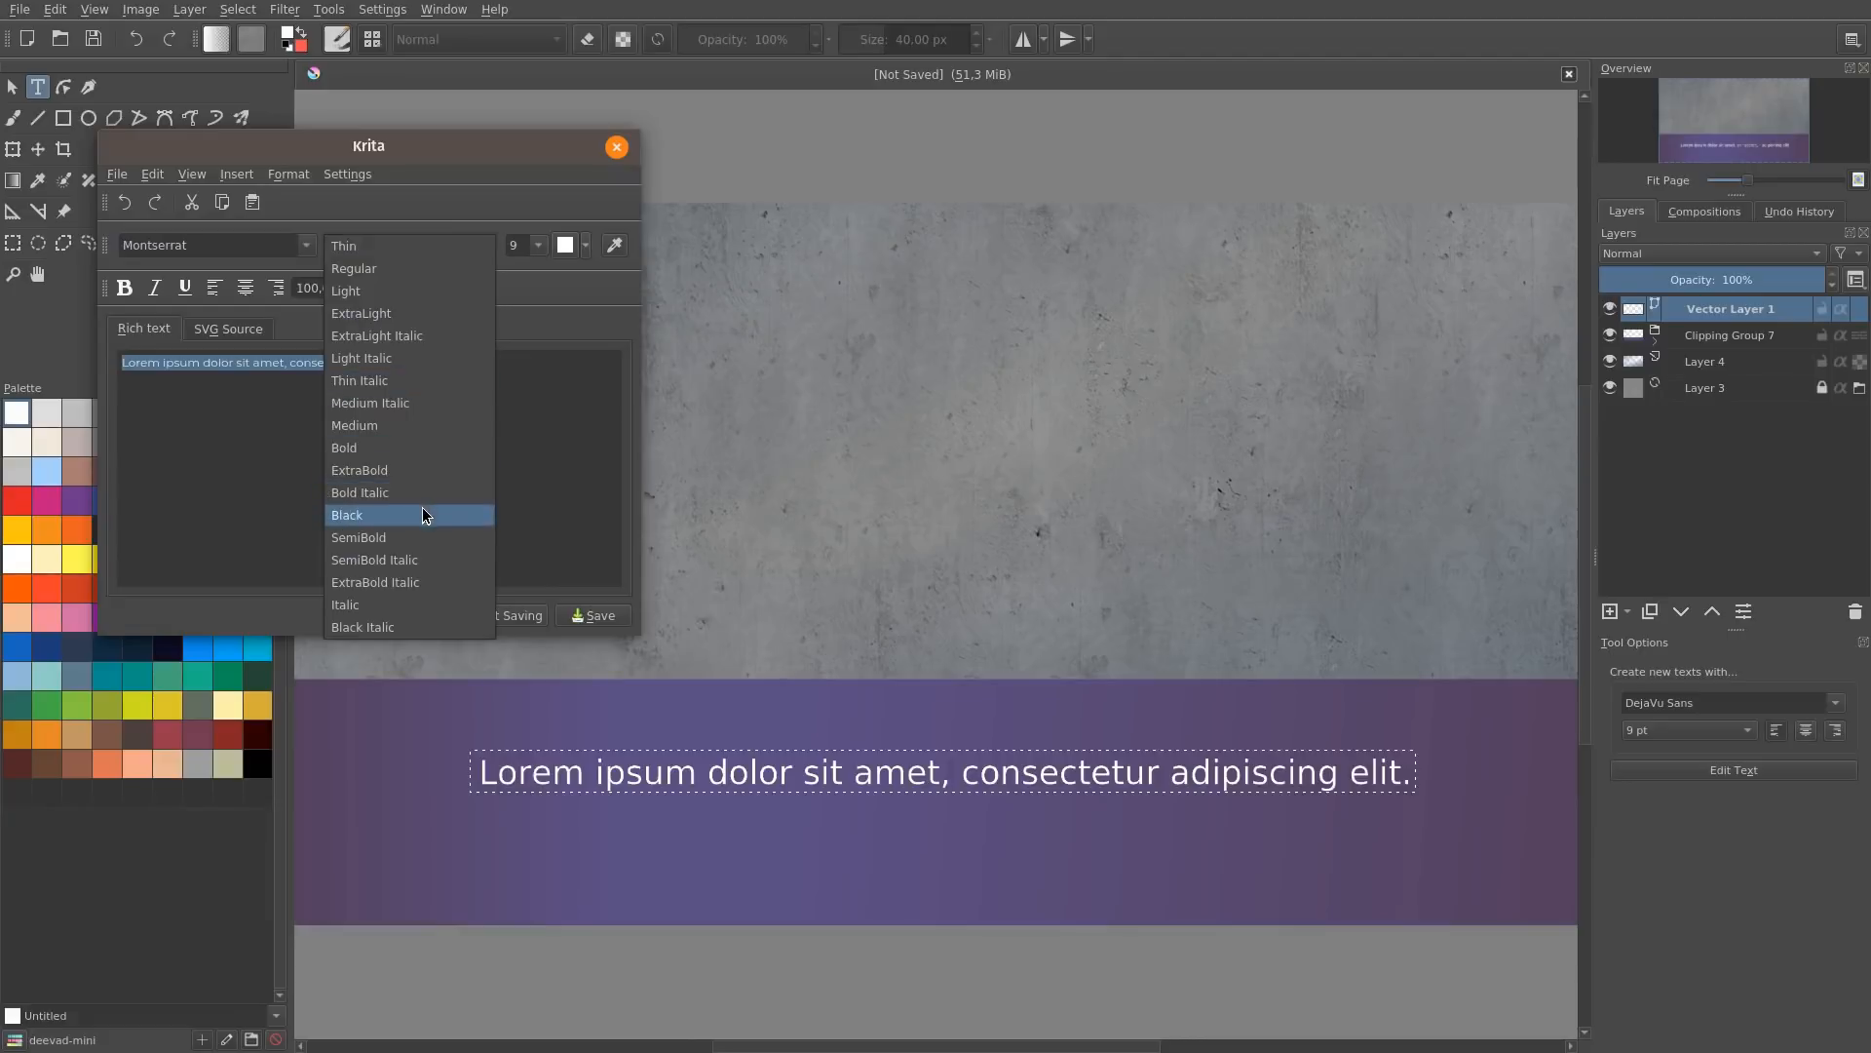
left_click(419, 469)
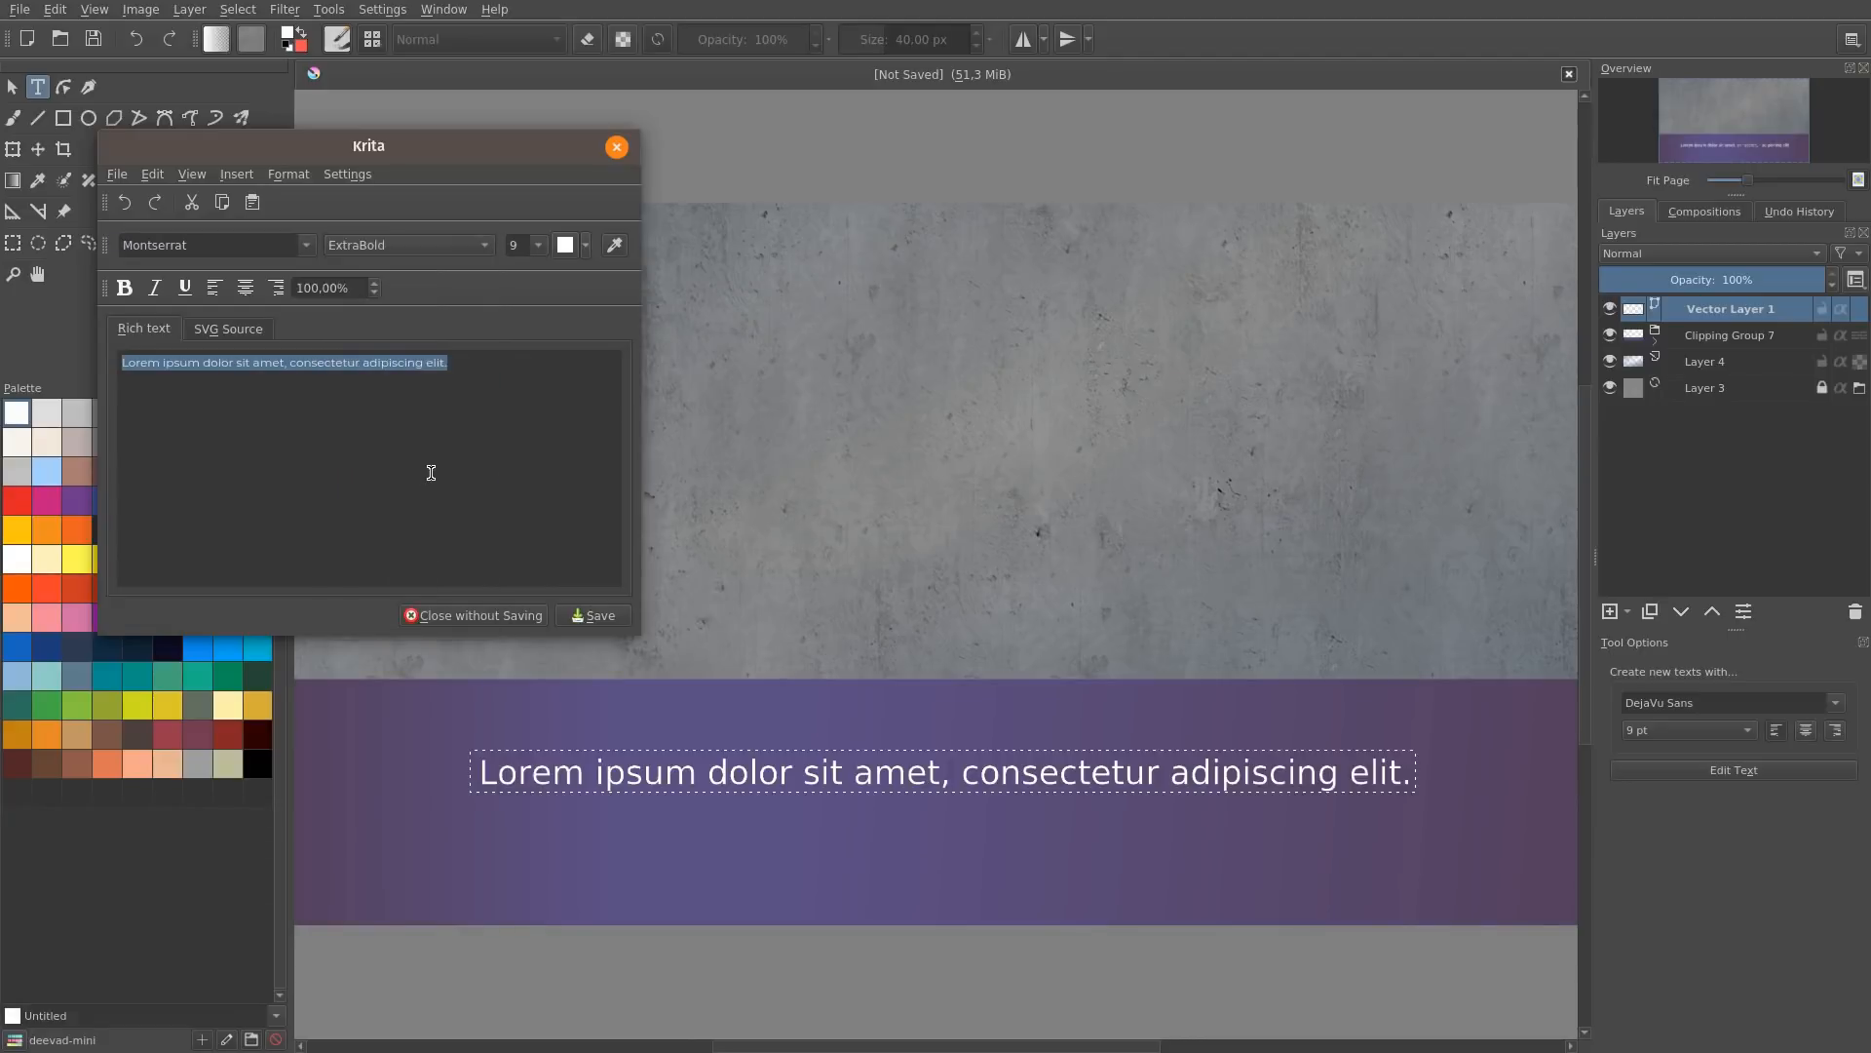
Step: Replace the placeholder text with KRITA and save it
left_click(520, 391)
left_click_drag(535, 377, 56, 368)
type("KRITA")
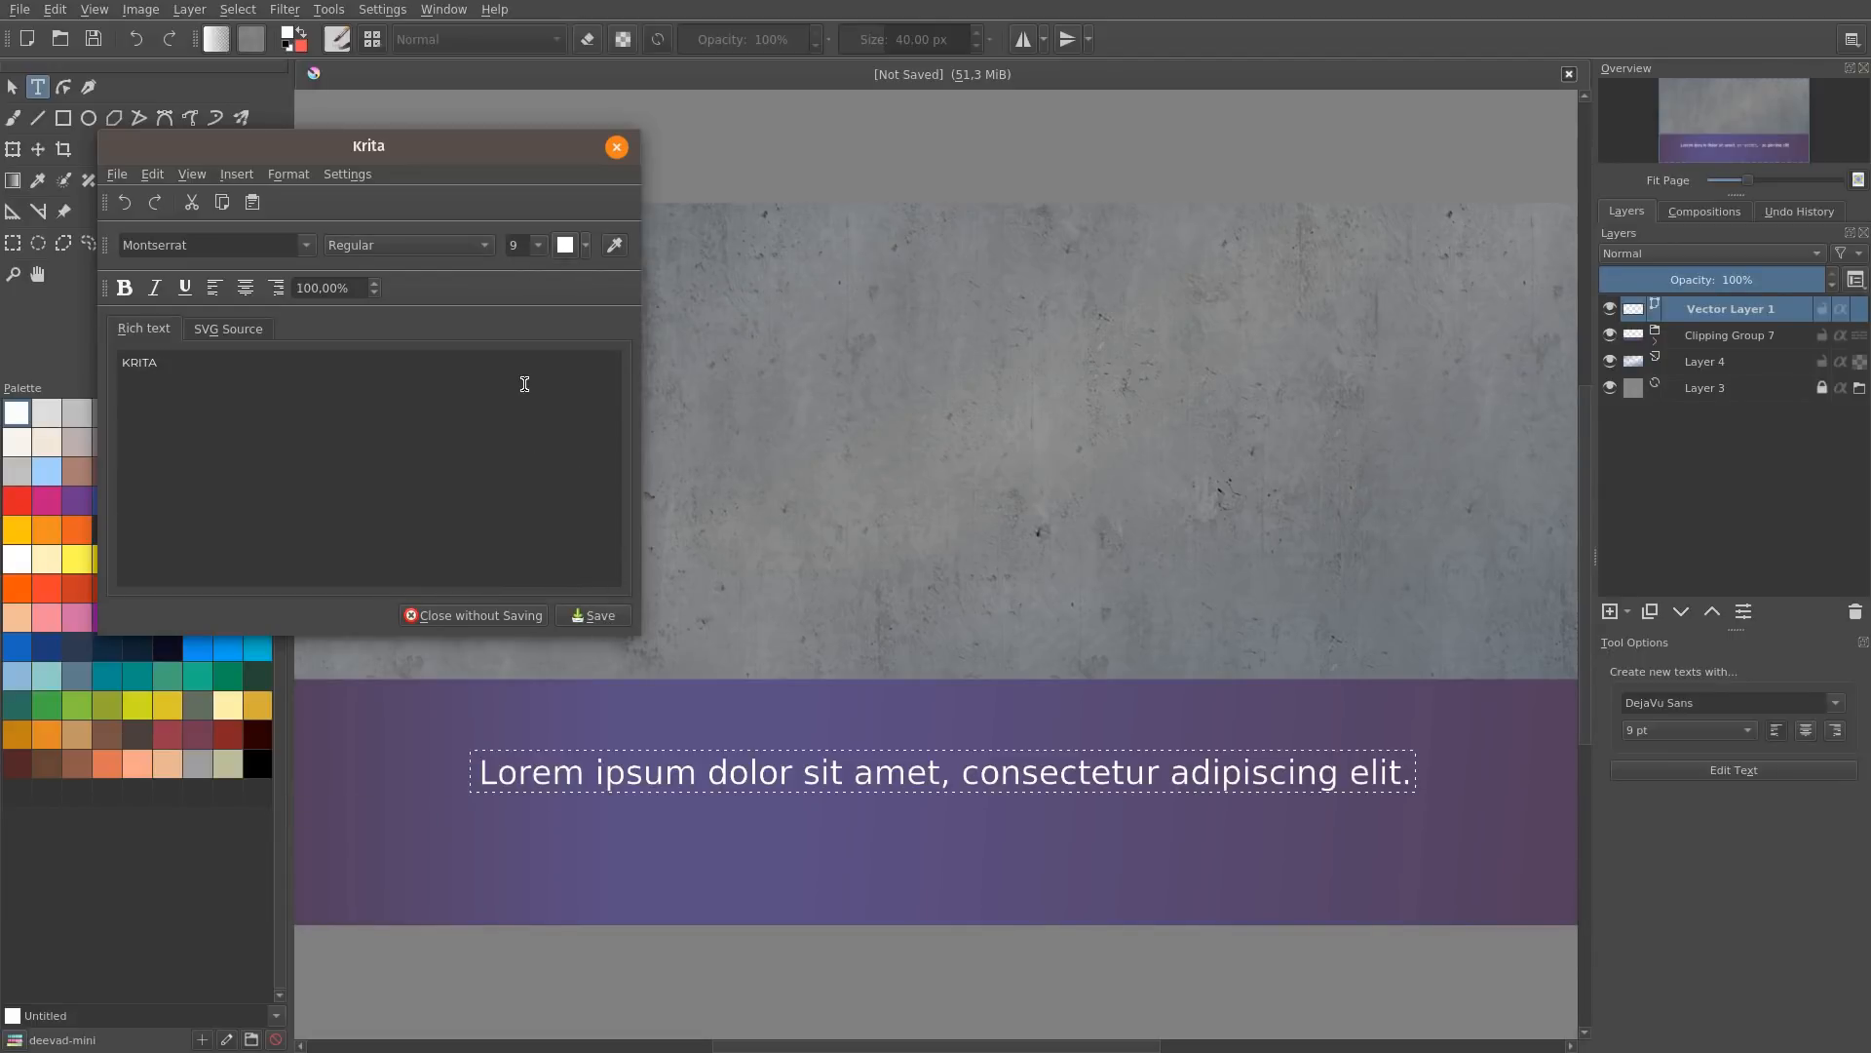
key("alt+s")
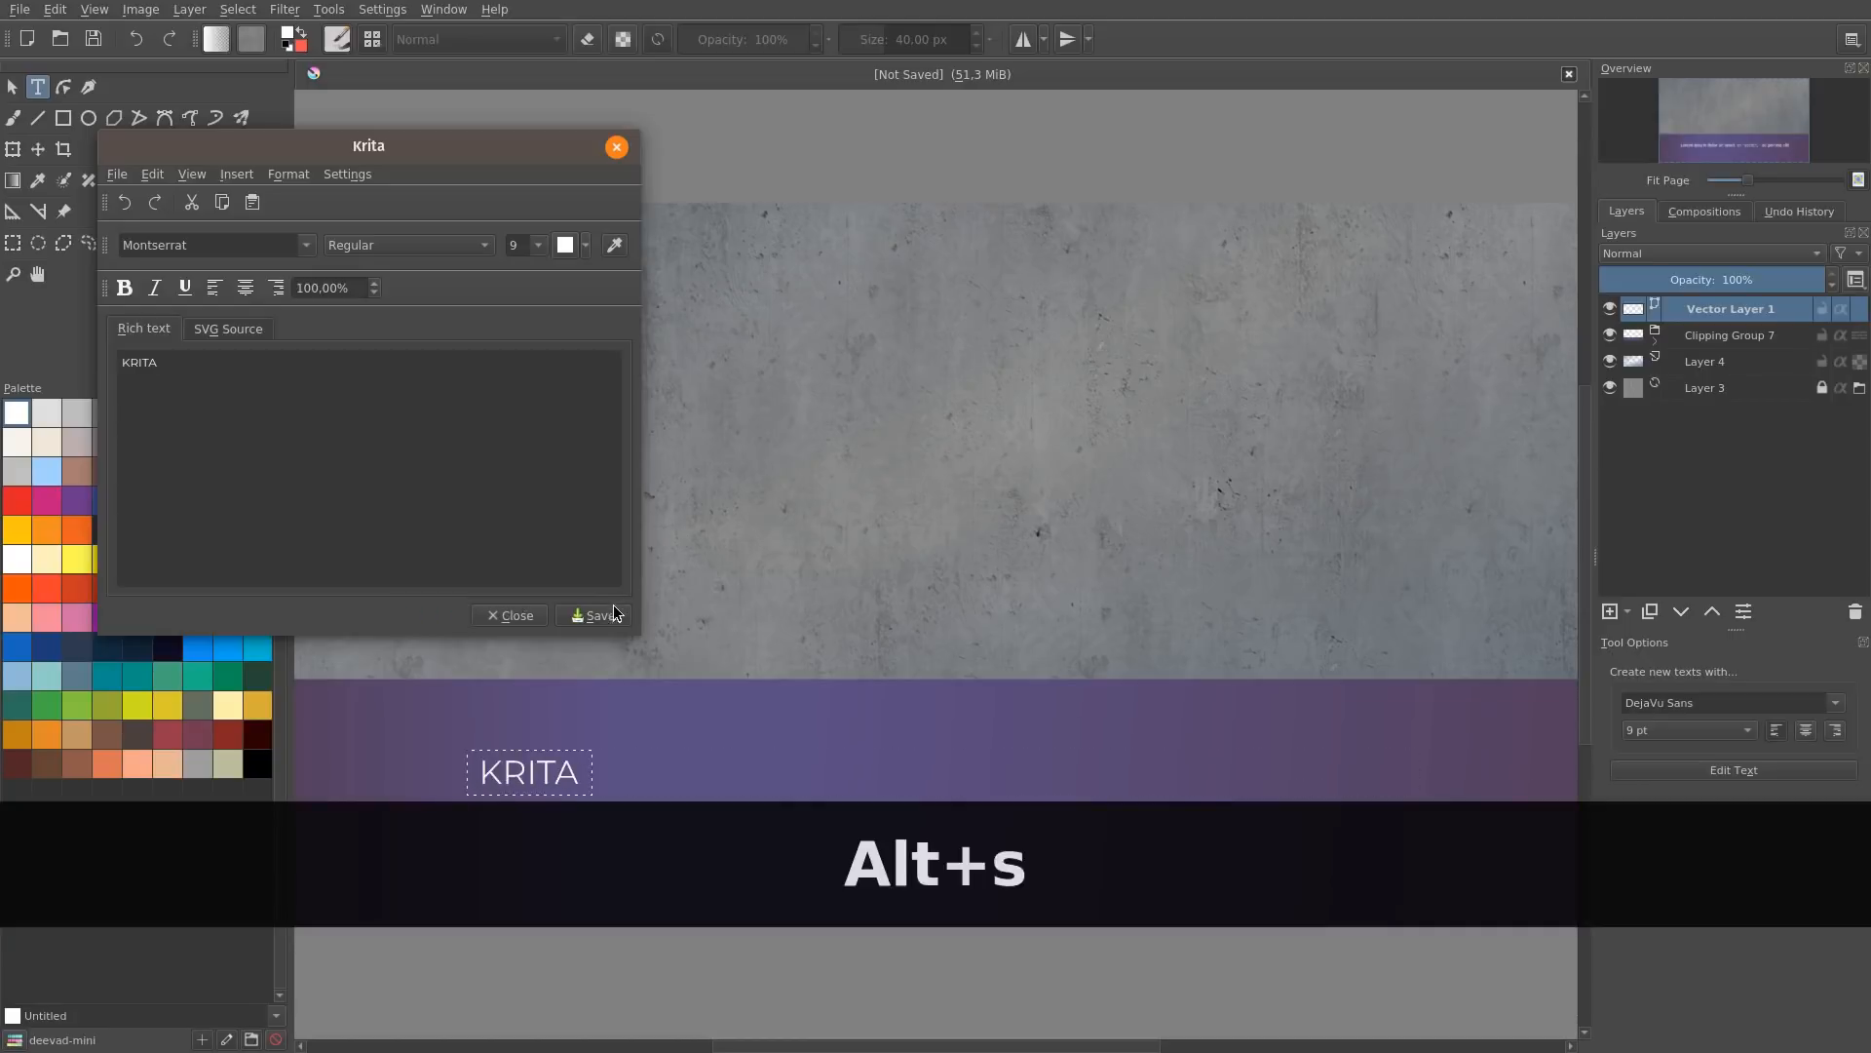
Step: Set the KRITA text's font size to 48, save it and close the text editor
key("ctrl+a")
key("ctrl+a")
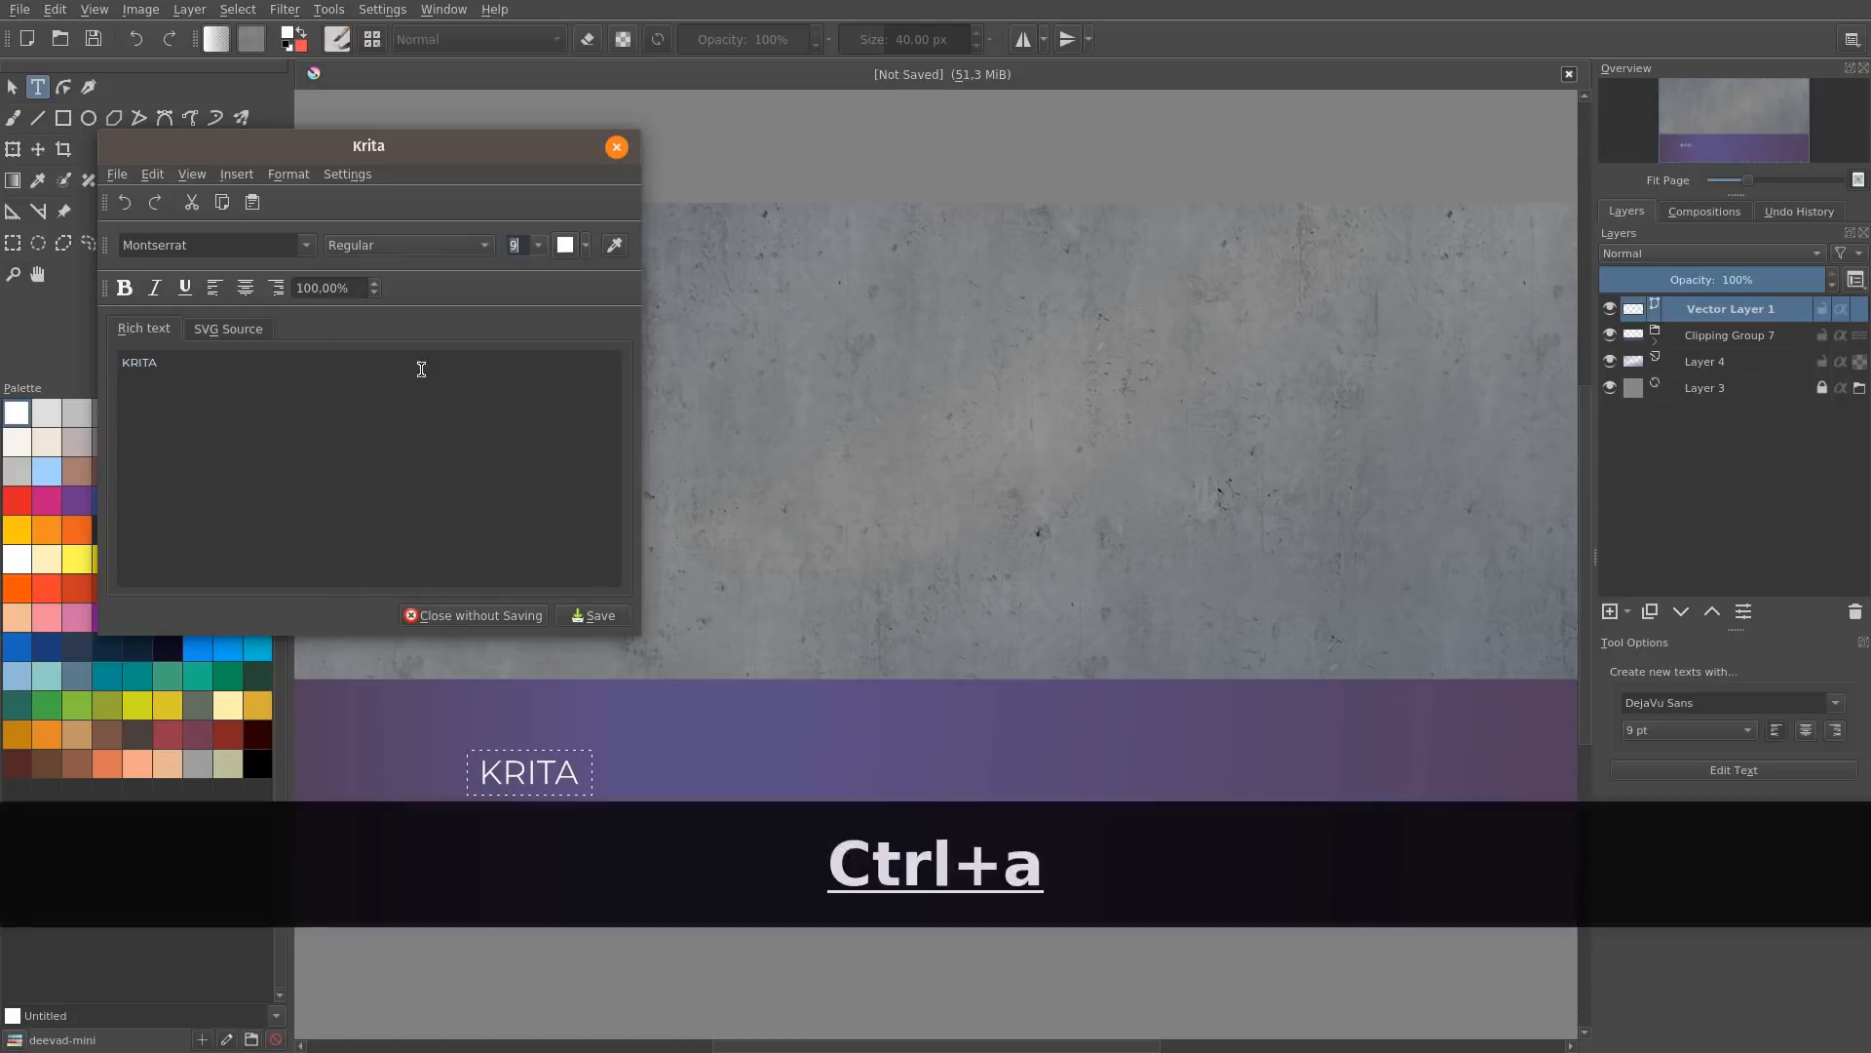
left_click(421, 387)
key("ctrl+a")
left_click(538, 251)
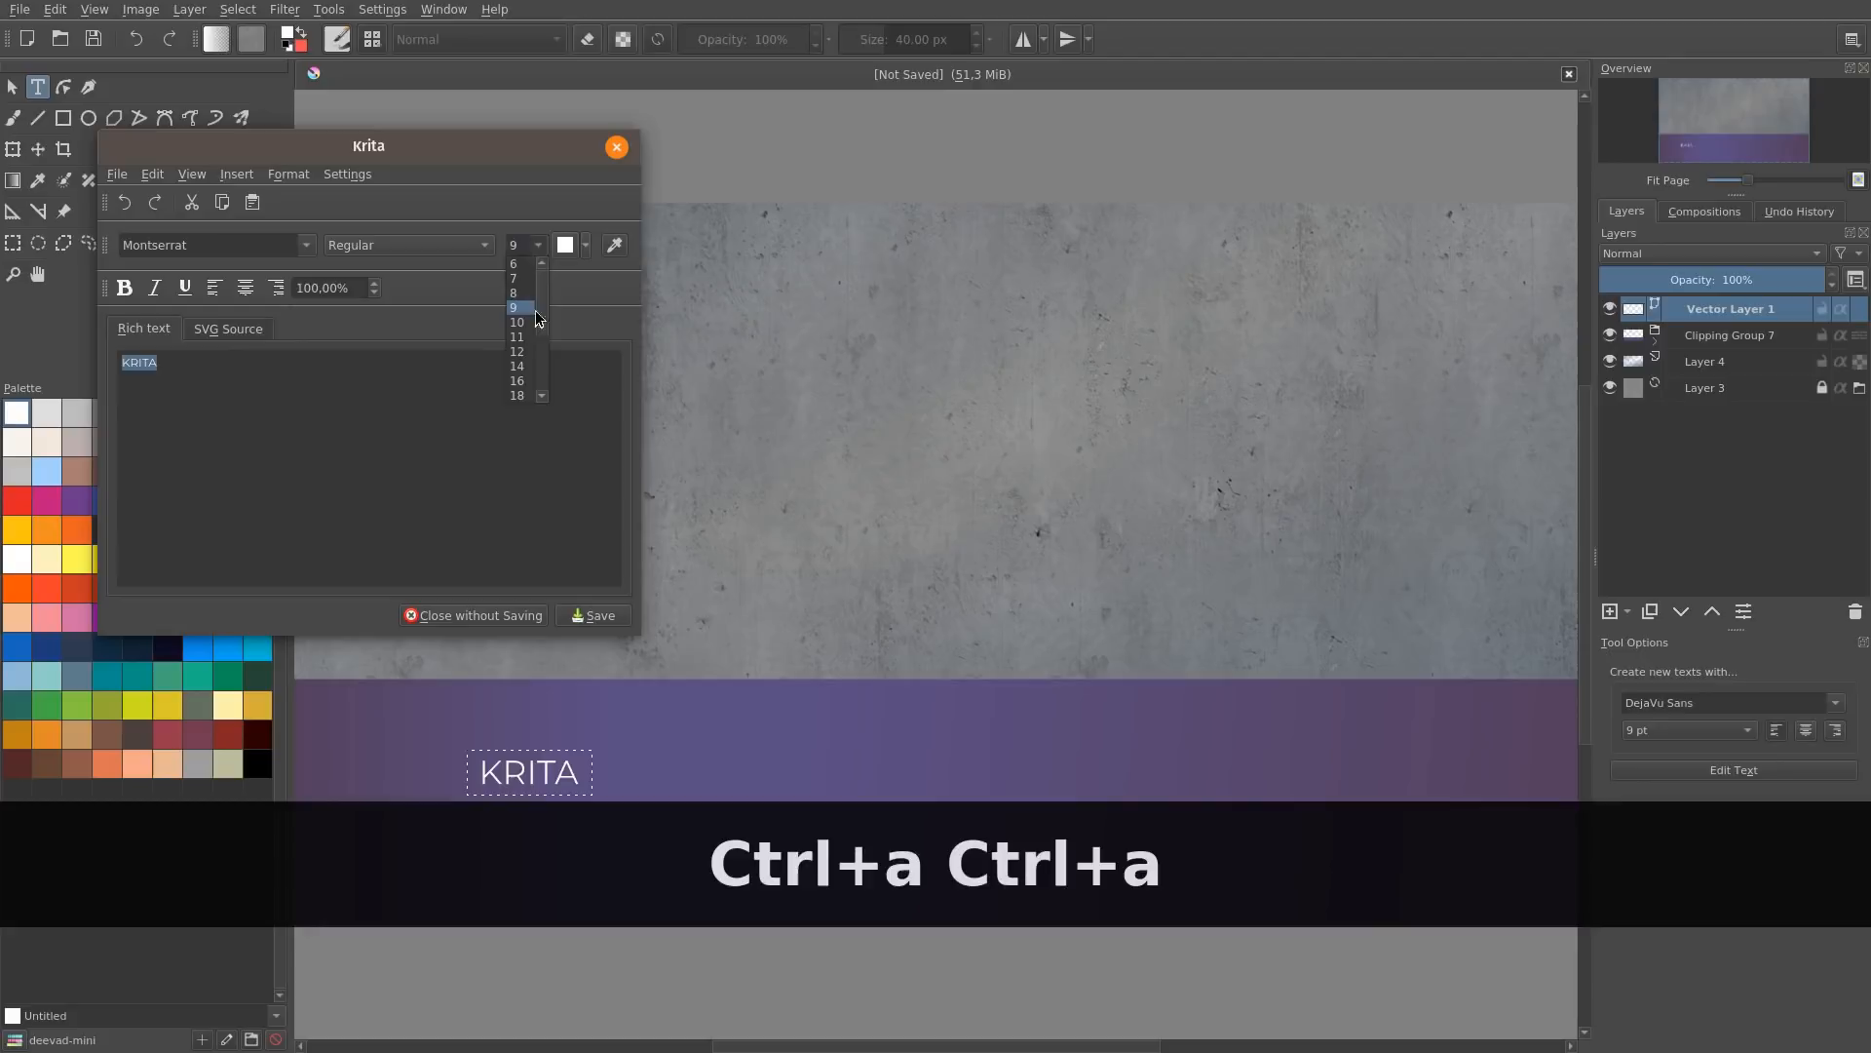
left_click_drag(543, 326, 542, 370)
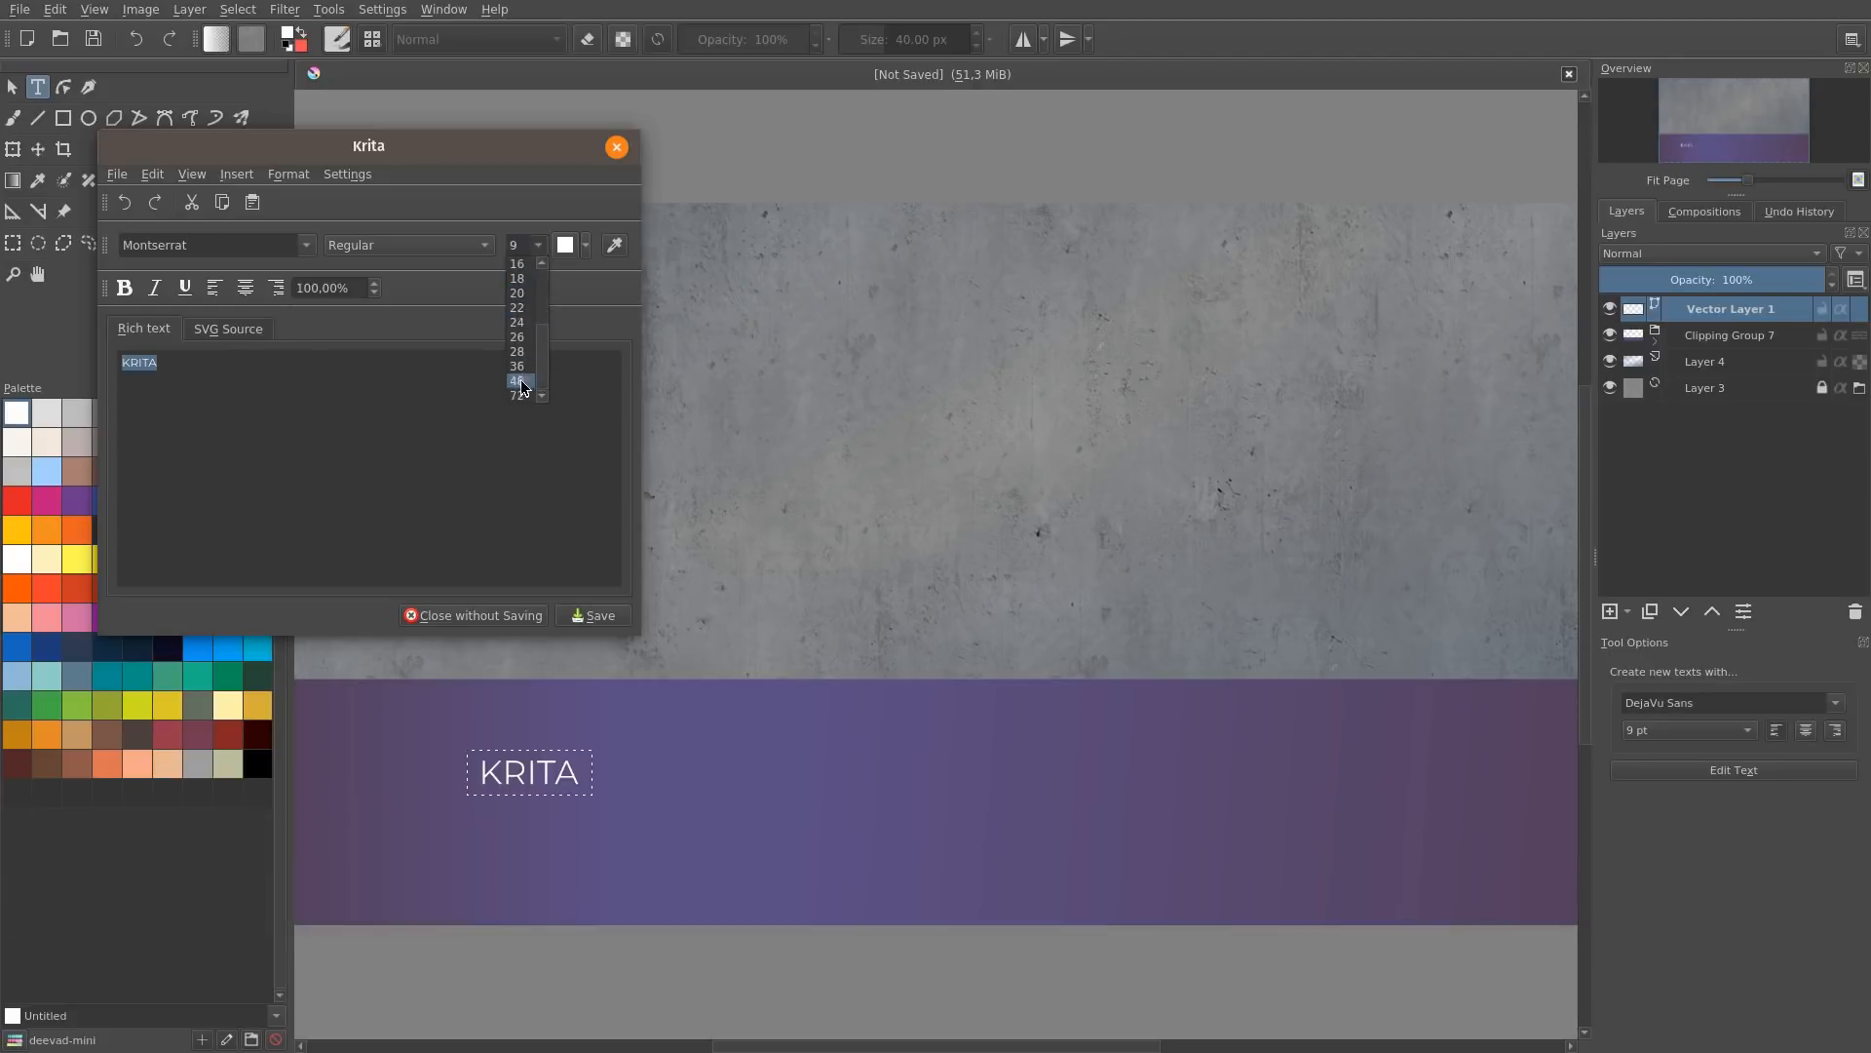
left_click(520, 381)
left_click(593, 616)
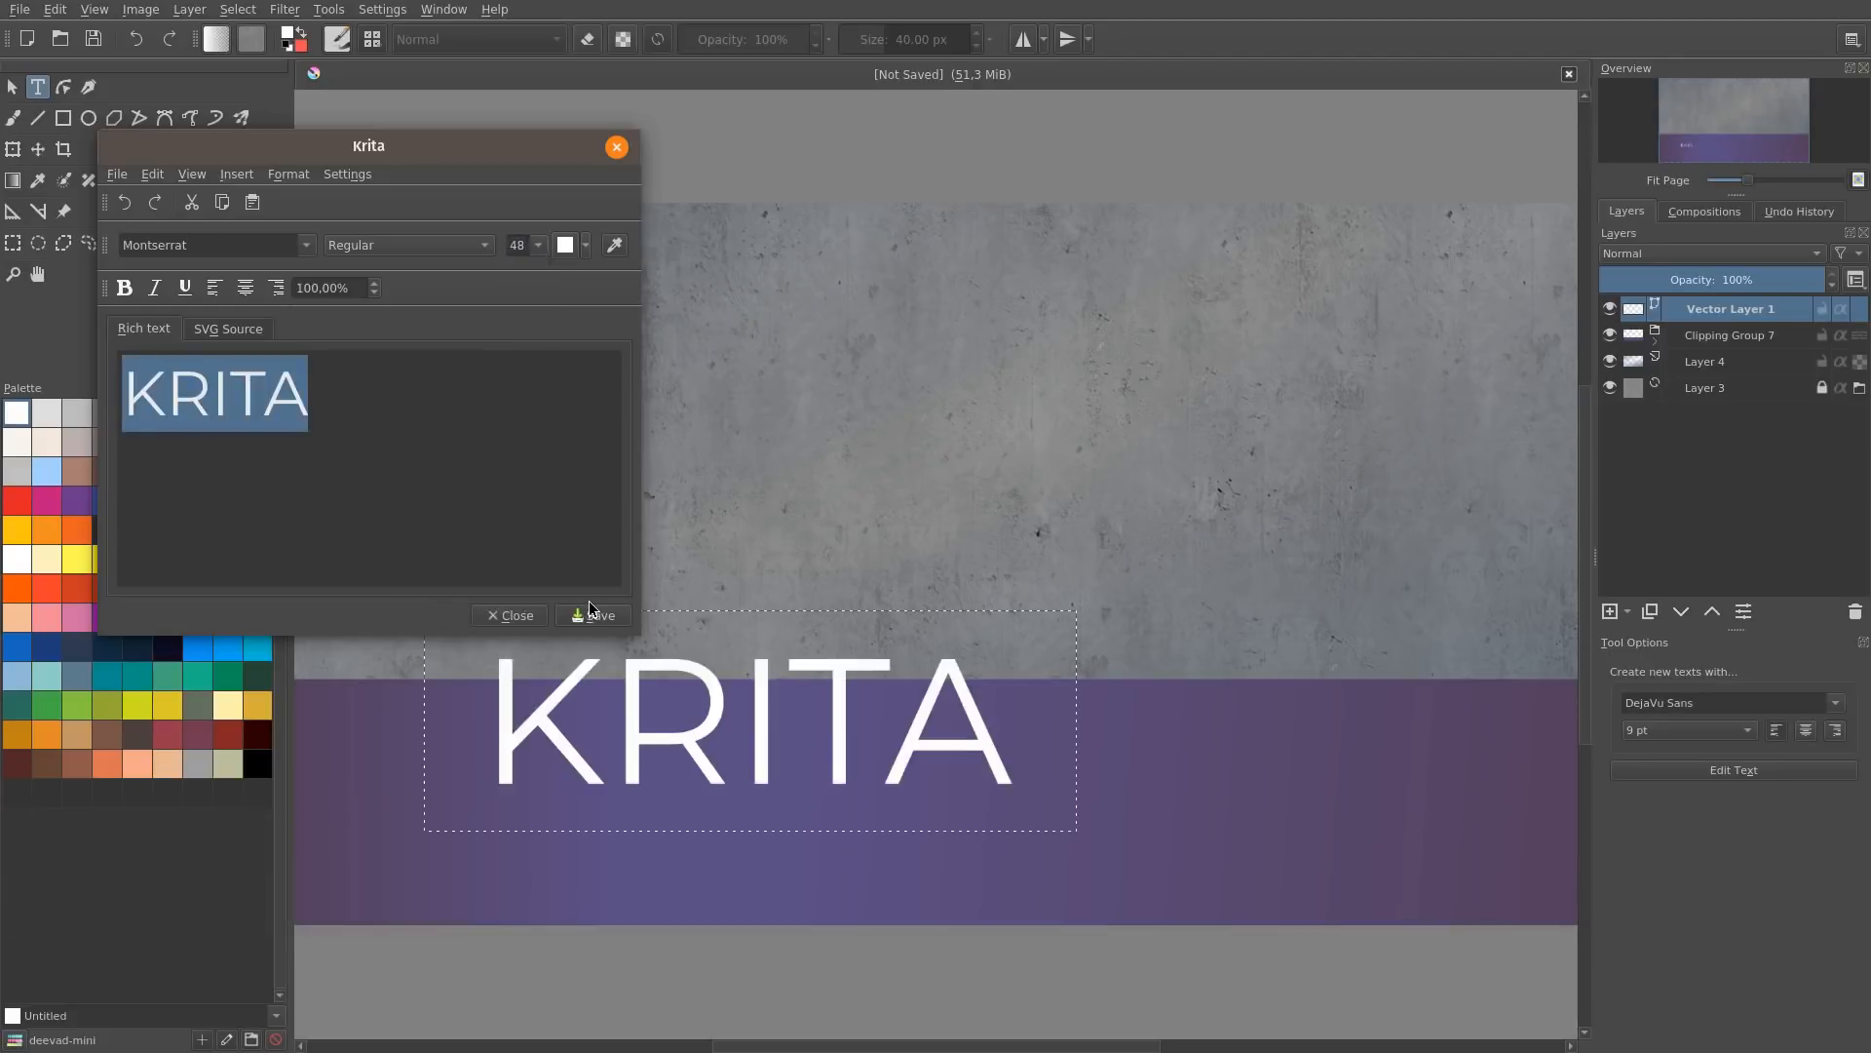
left_click(512, 615)
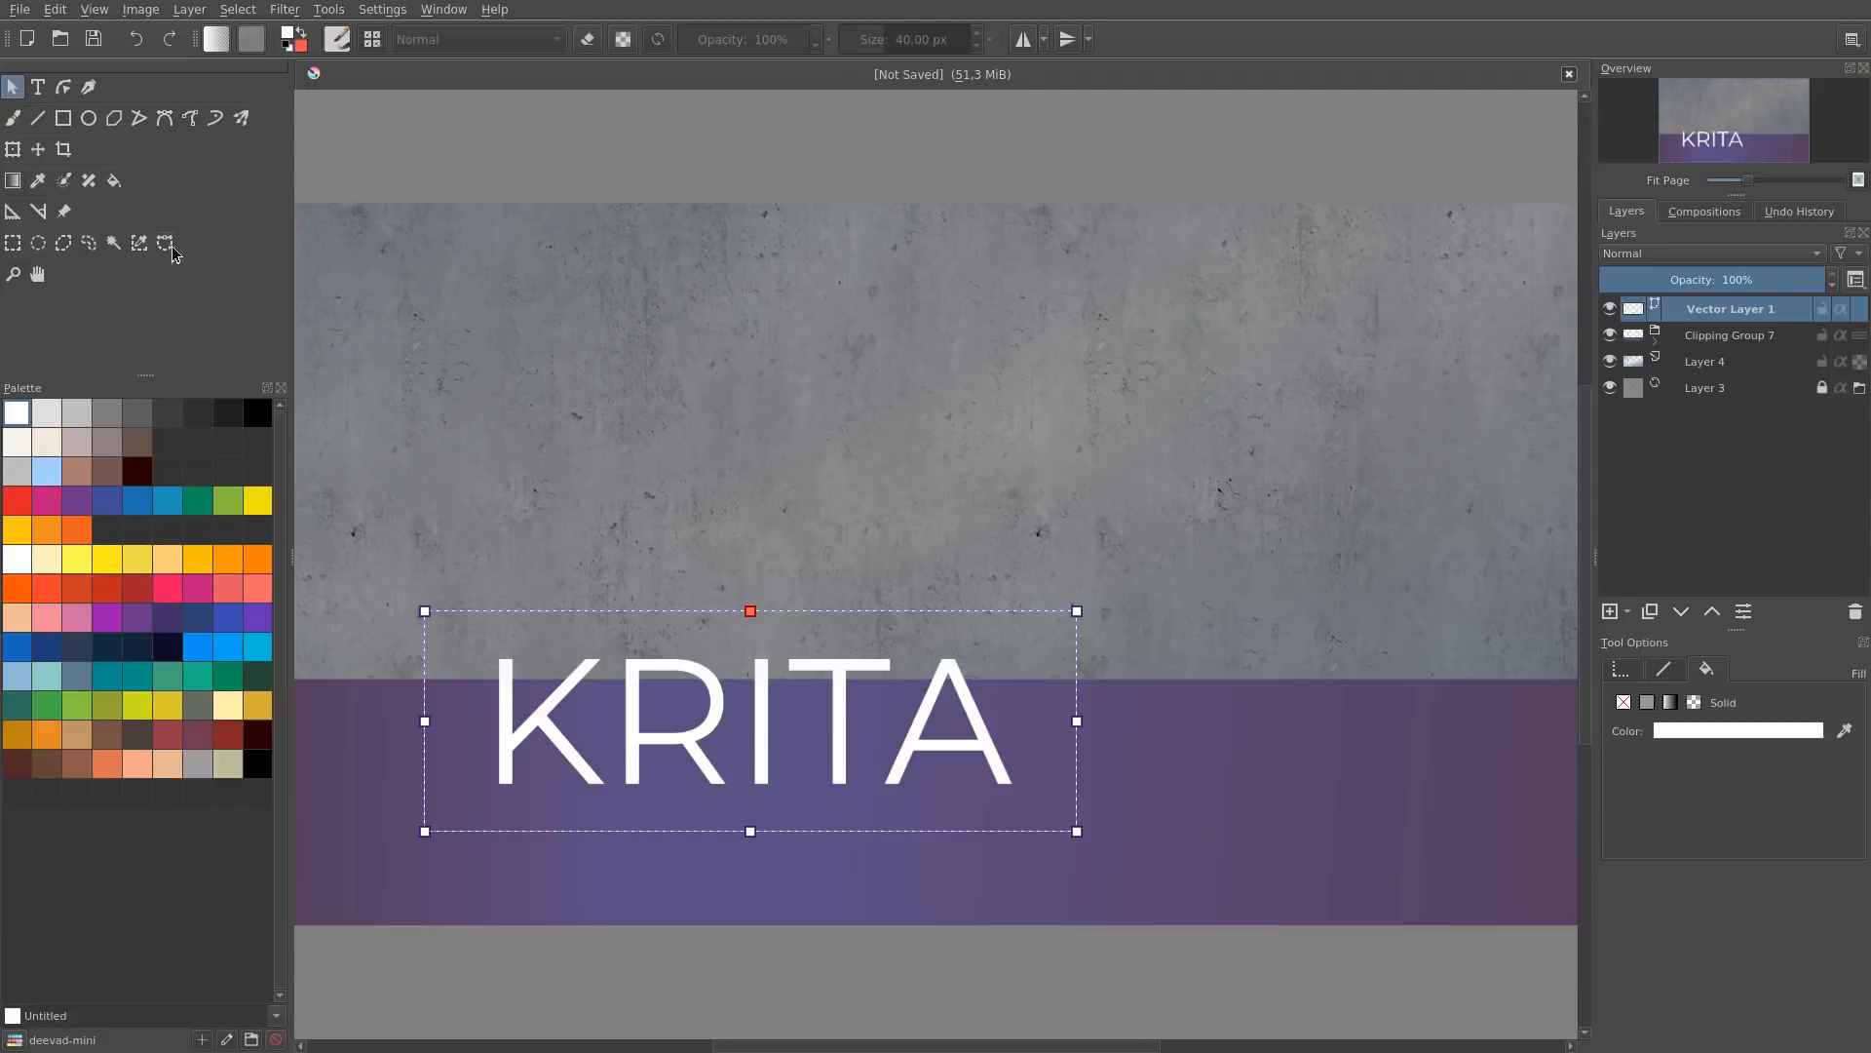
Step: Move the KRITA text to the middle of the violet band
left_click_drag(916, 743, 1065, 810)
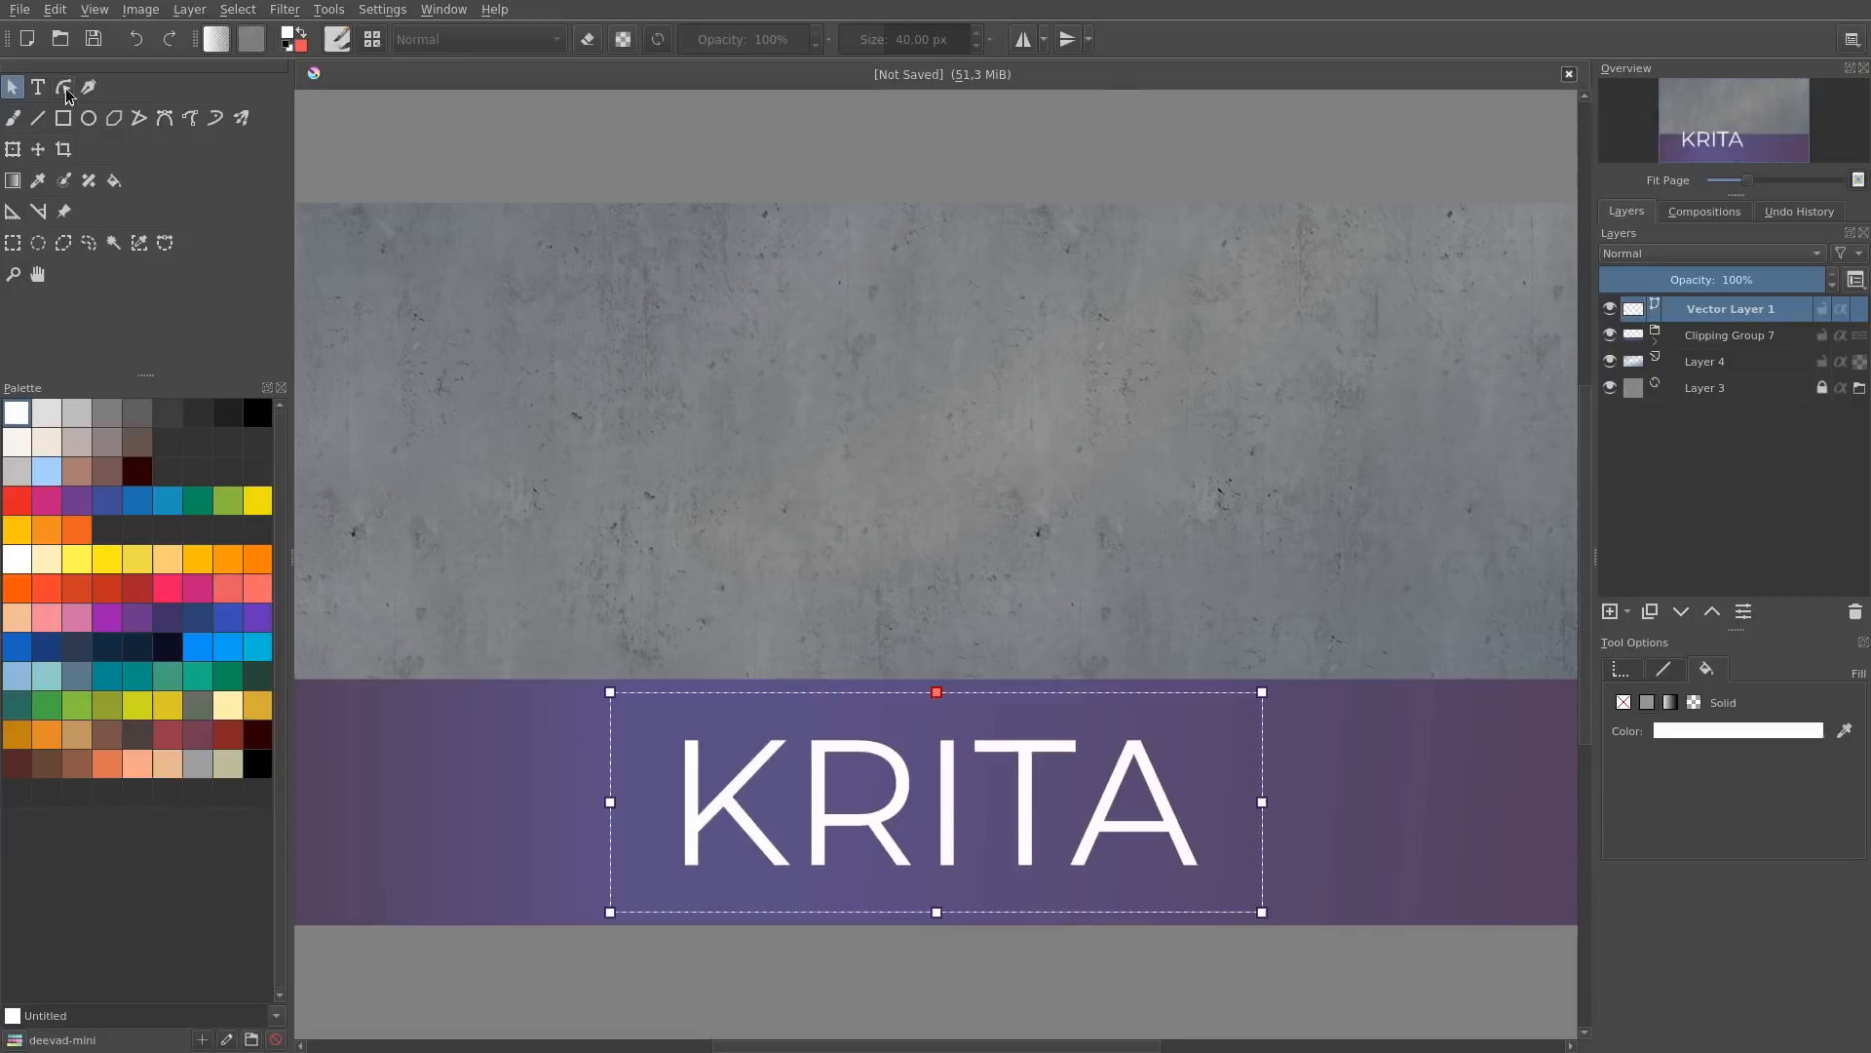
key("ctrl+space")
left_click_drag(1015, 474, 1004, 523)
mouse_move(991, 694)
left_mouse_down()
mouse_move(864, 658)
mouse_move(986, 696)
left_mouse_up()
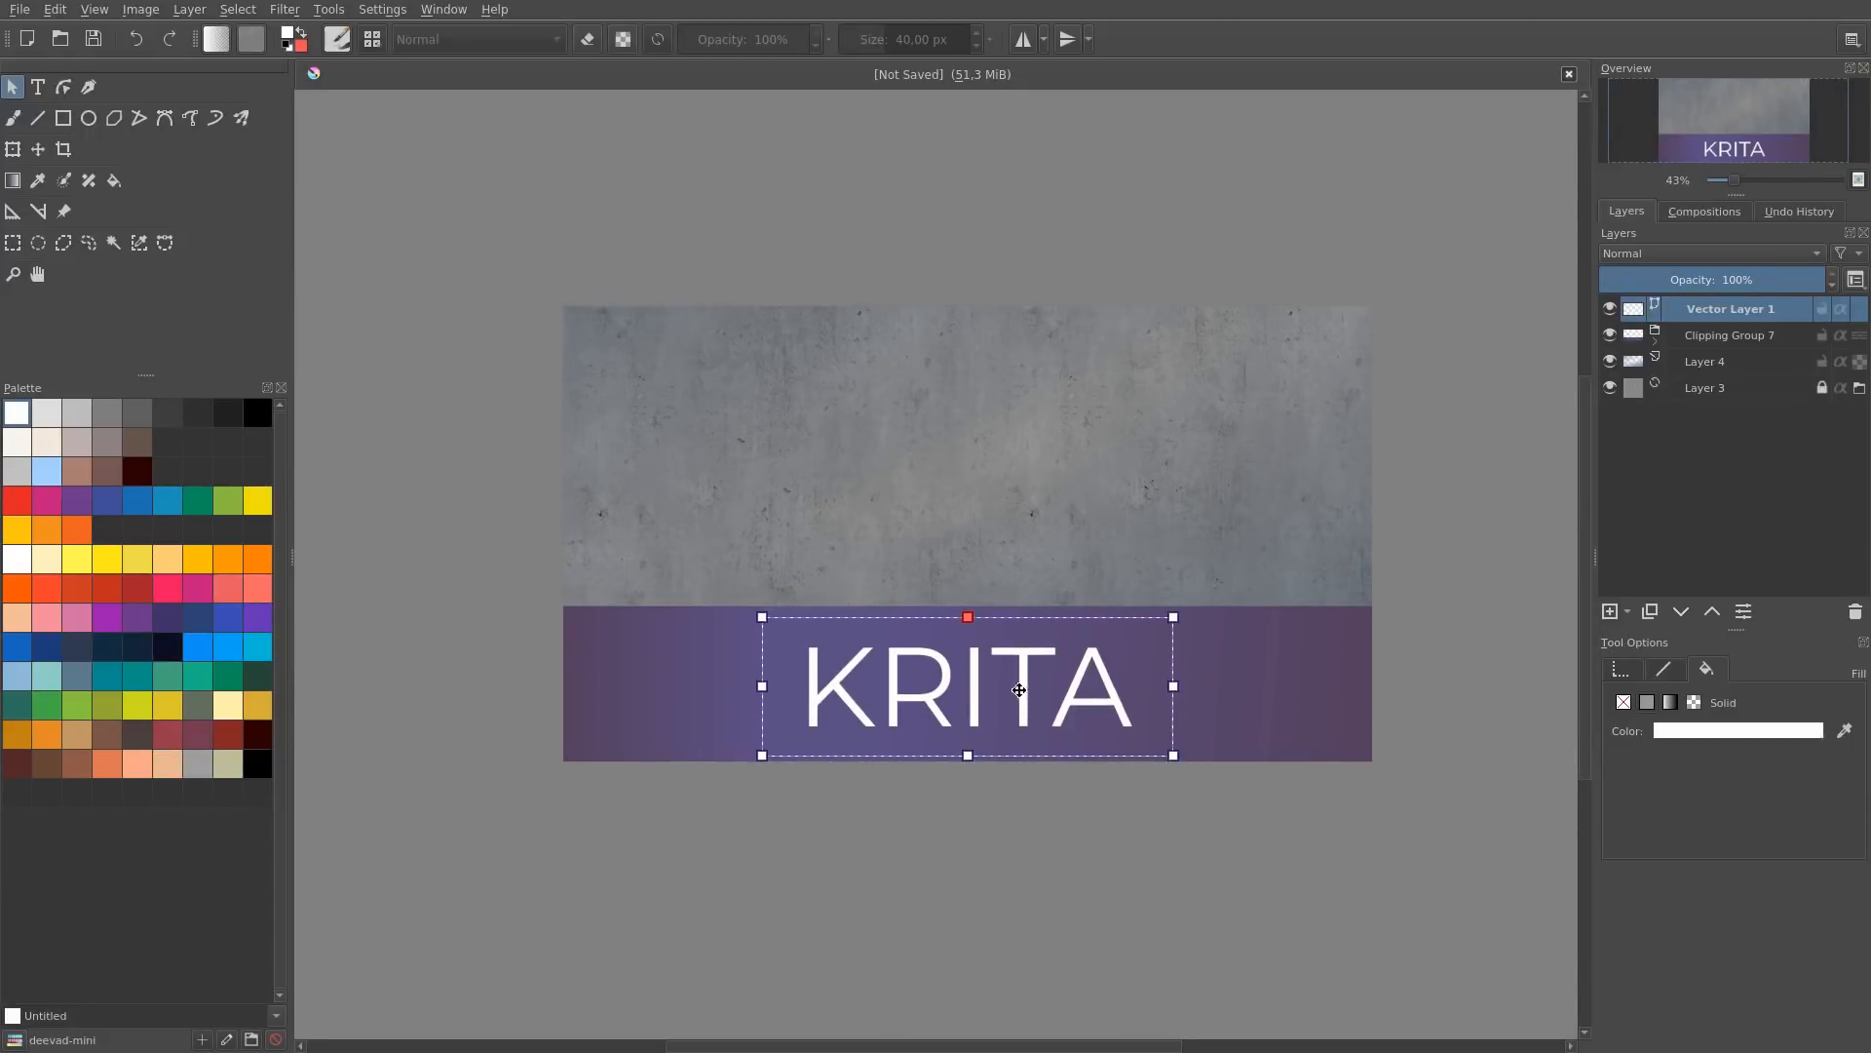
Step: Open the KRITA text in the text editor and show its SVG source
left_click(38, 88)
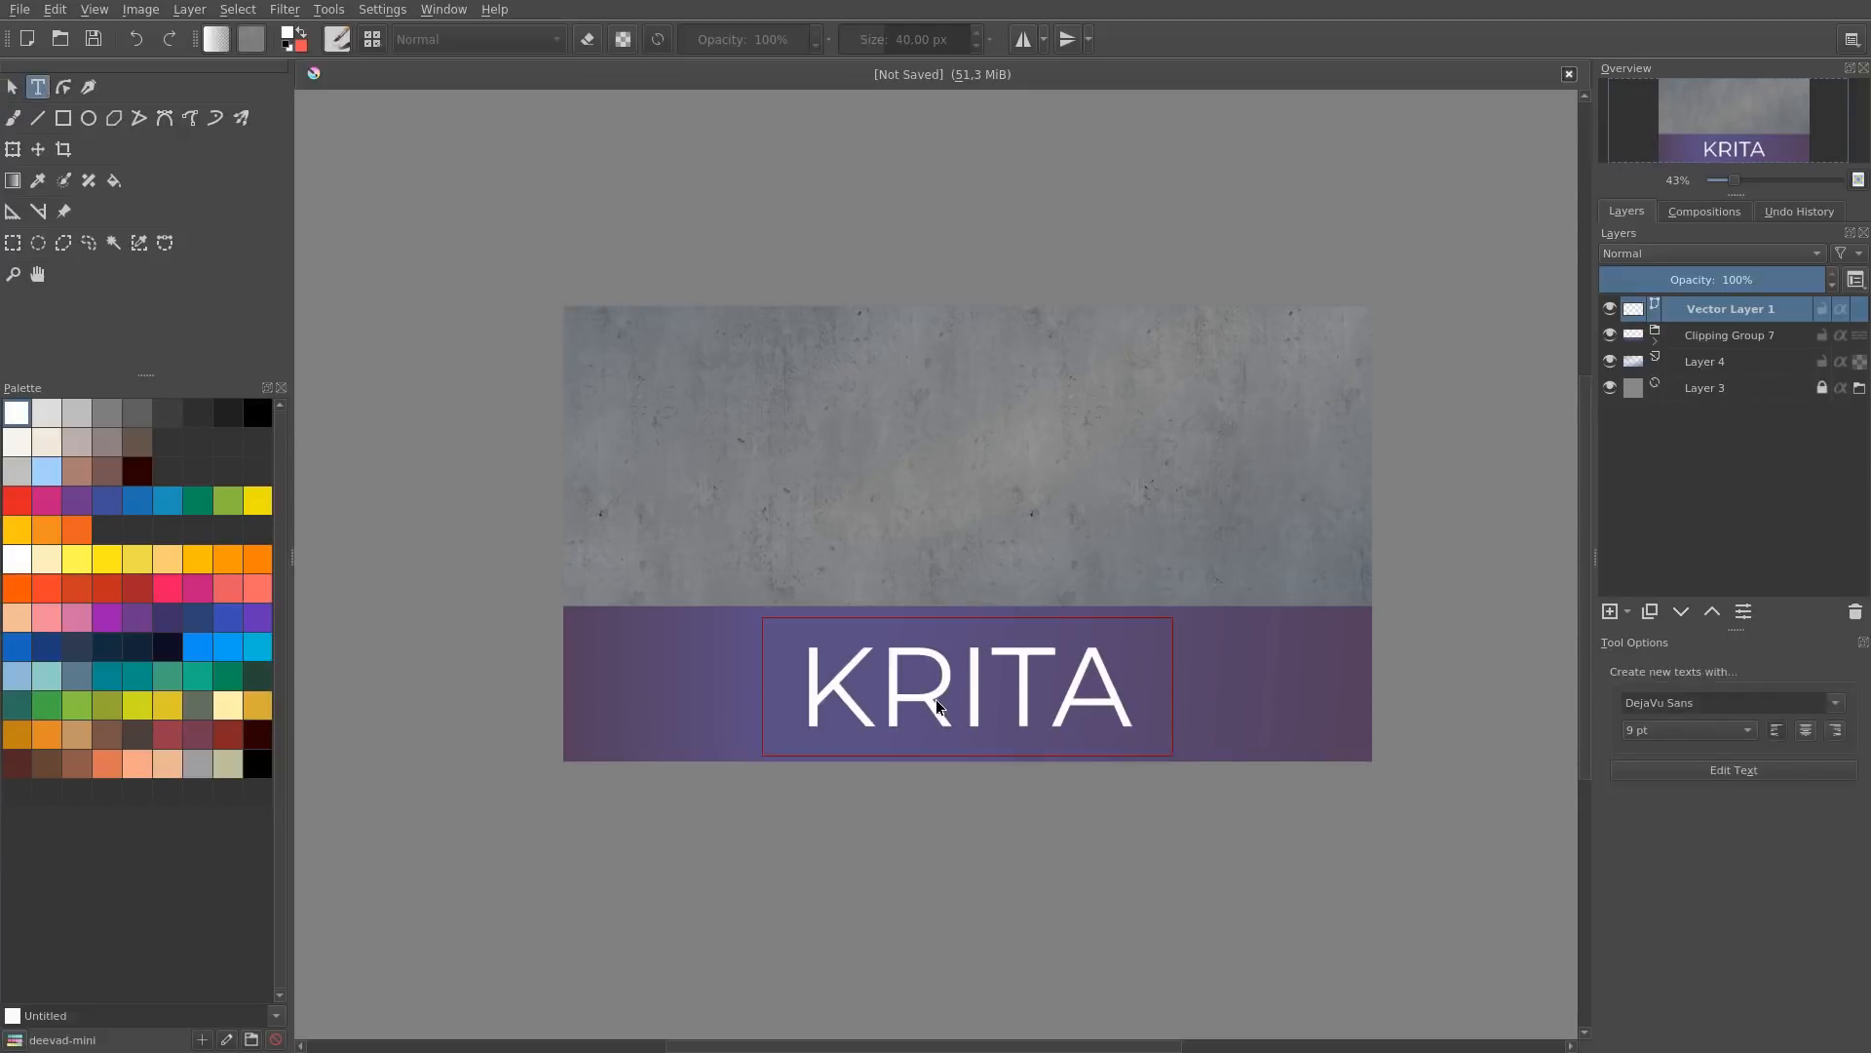
double_click(936, 699)
left_click(47, 89)
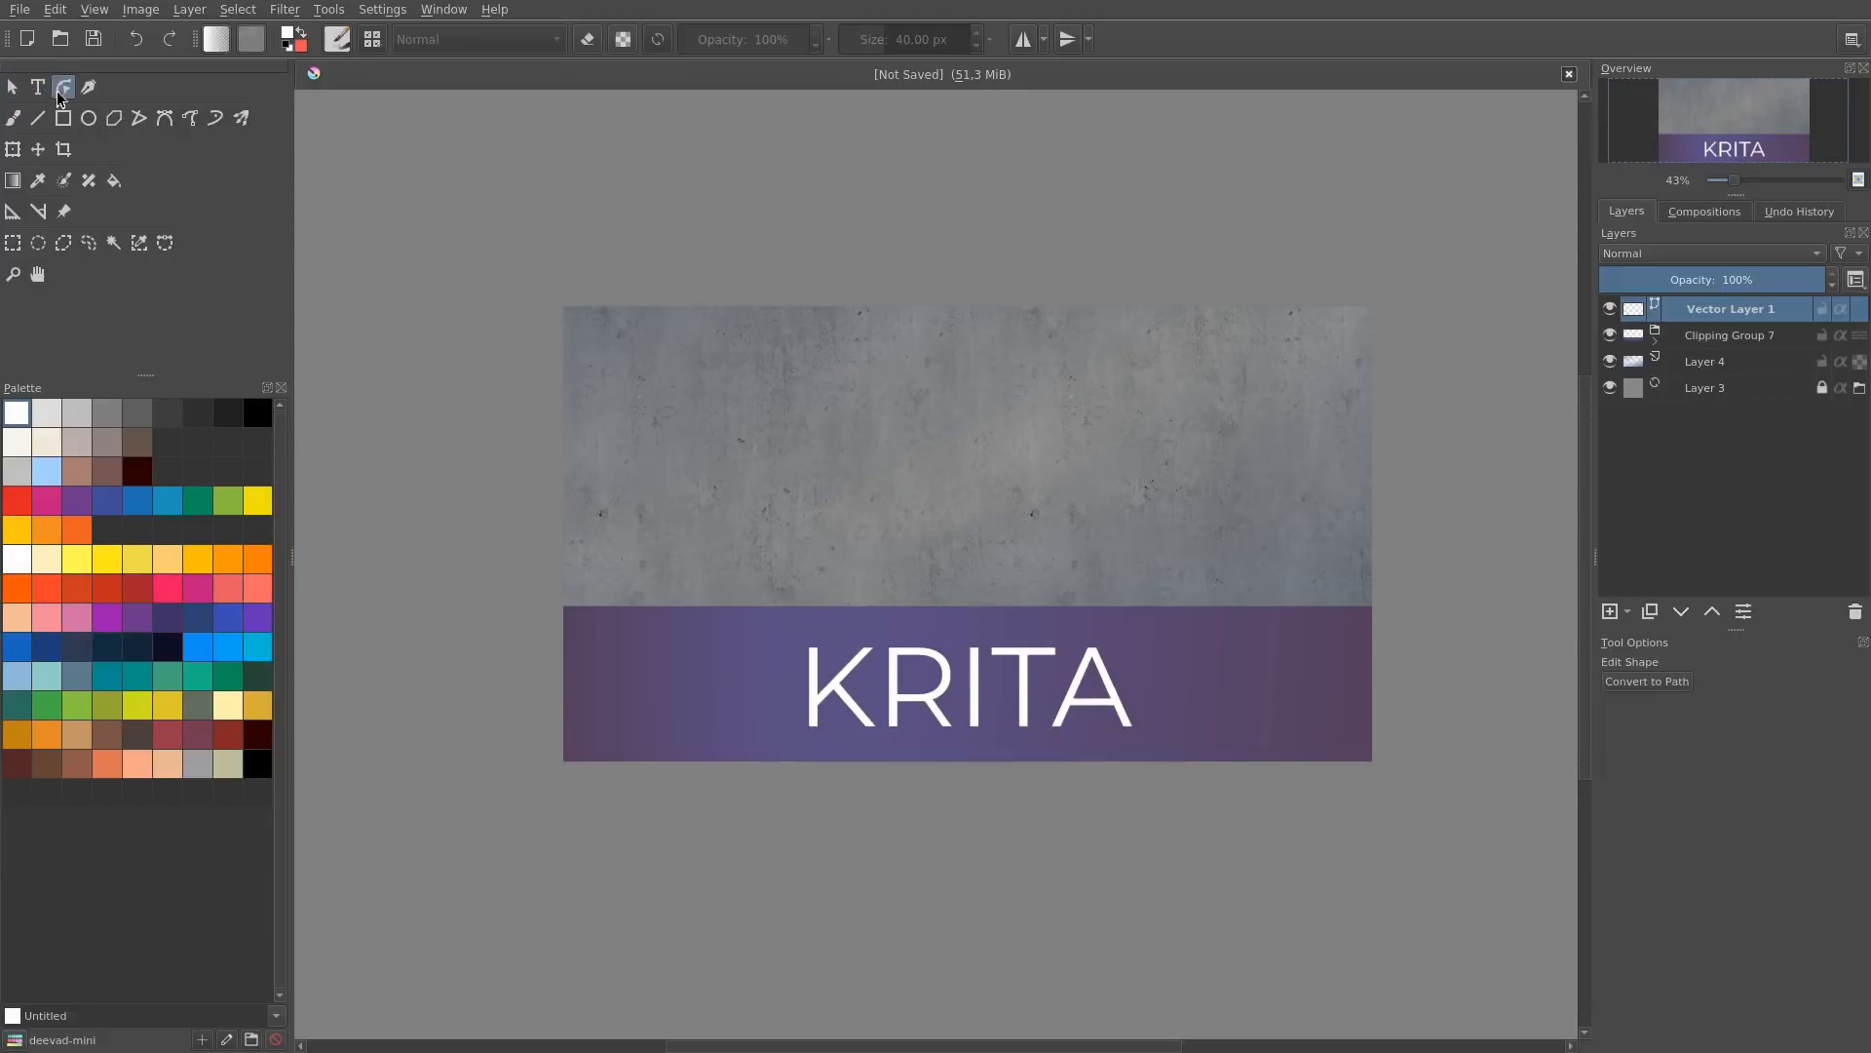
left_click(999, 695)
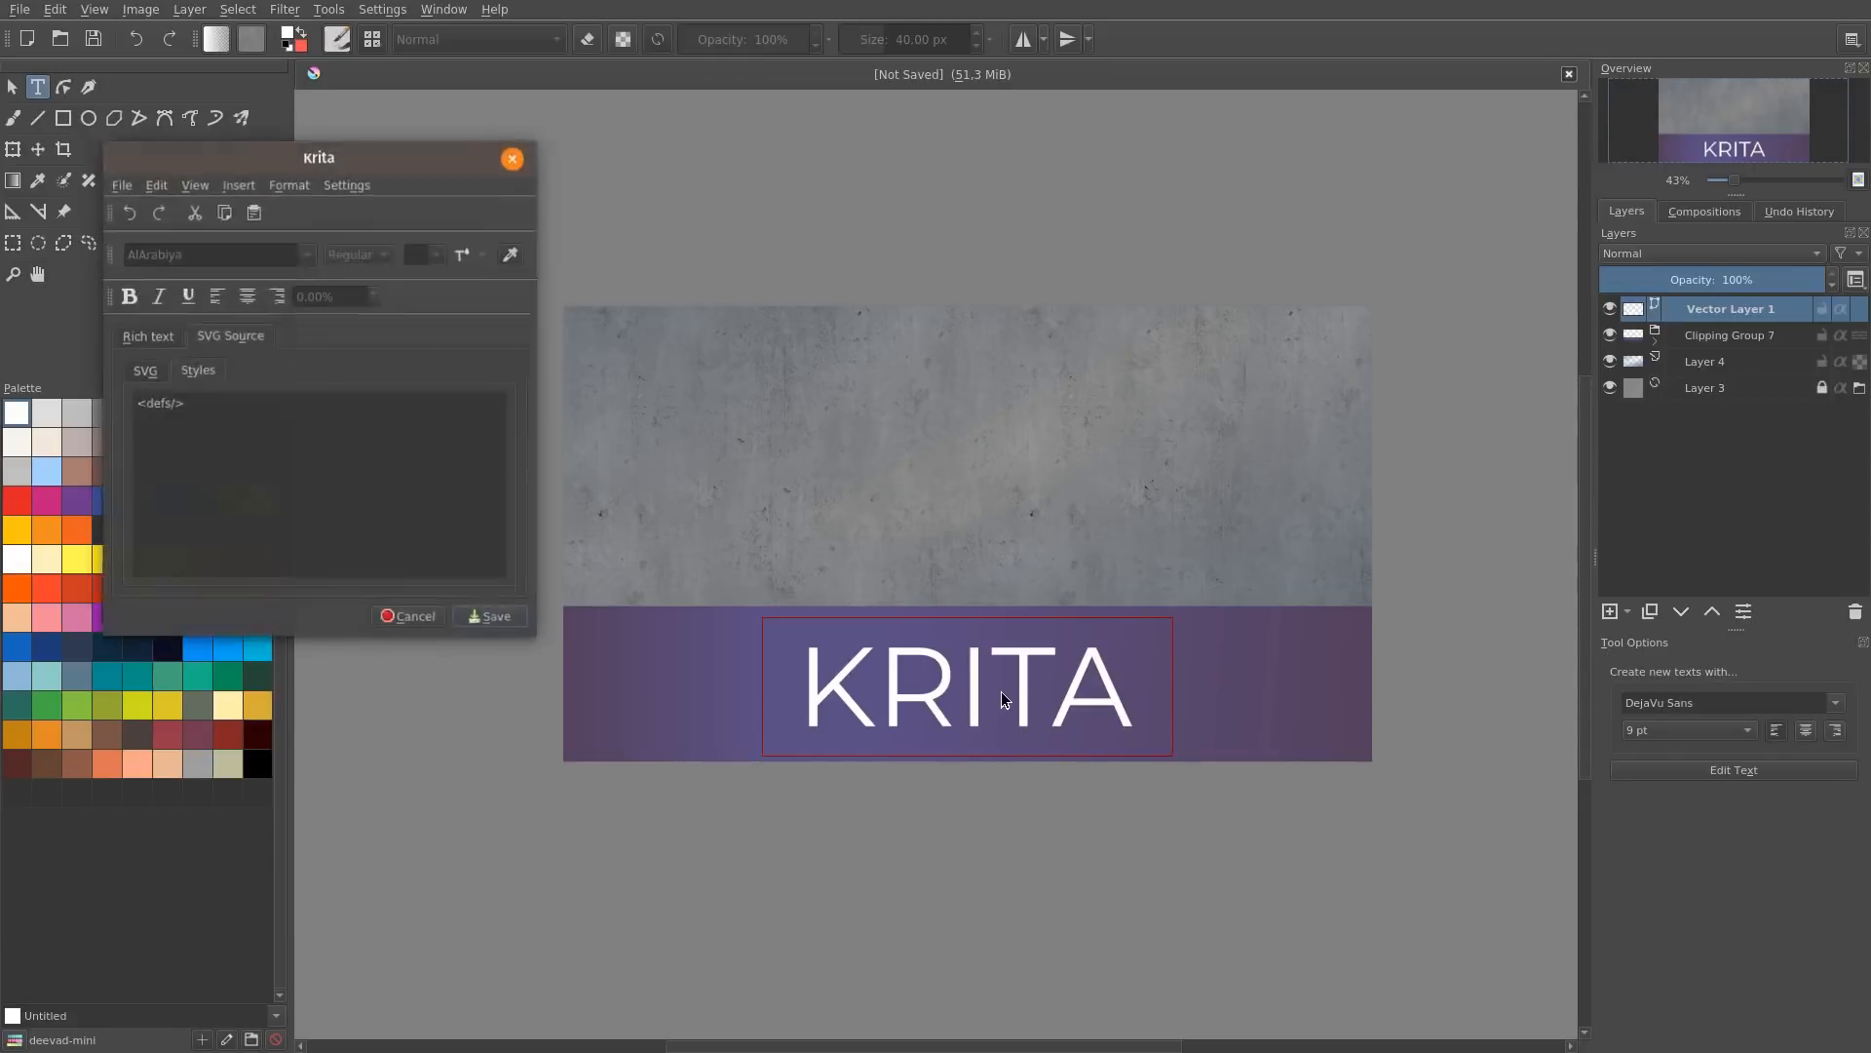
left_click(166, 332)
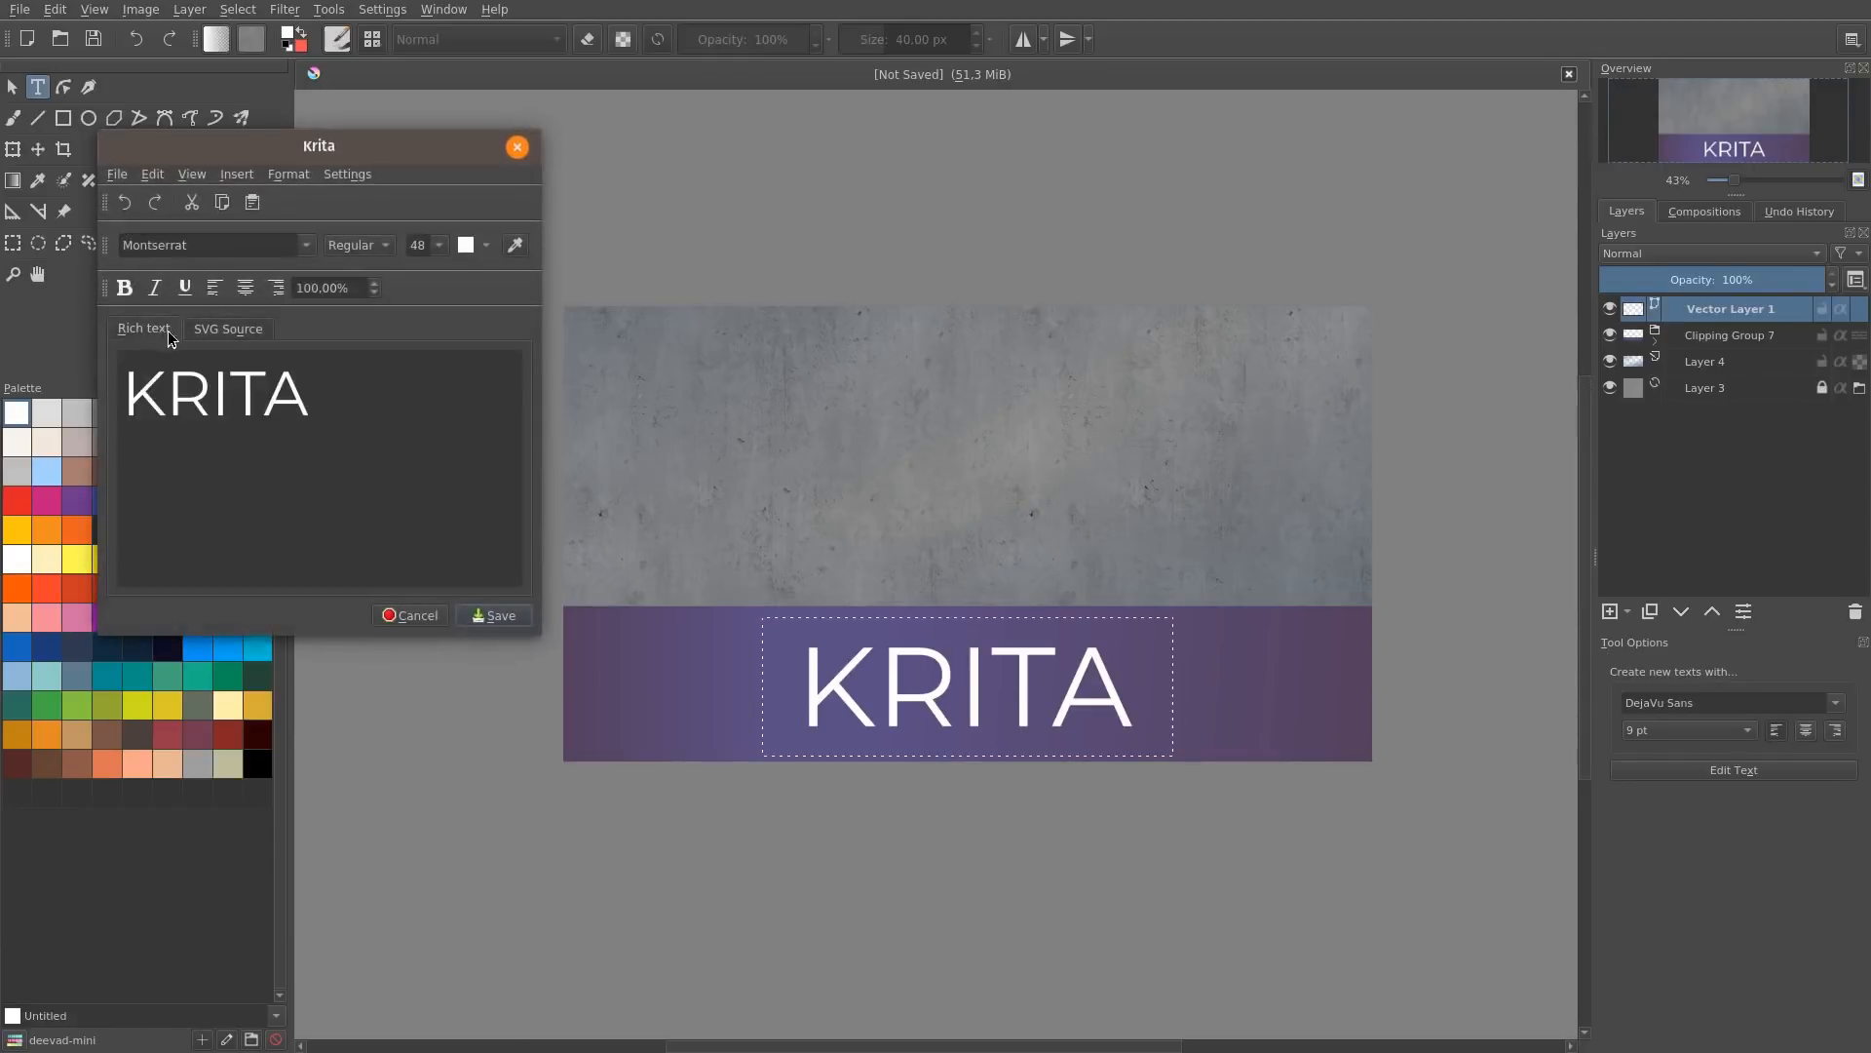
left_click_drag(127, 372, 335, 376)
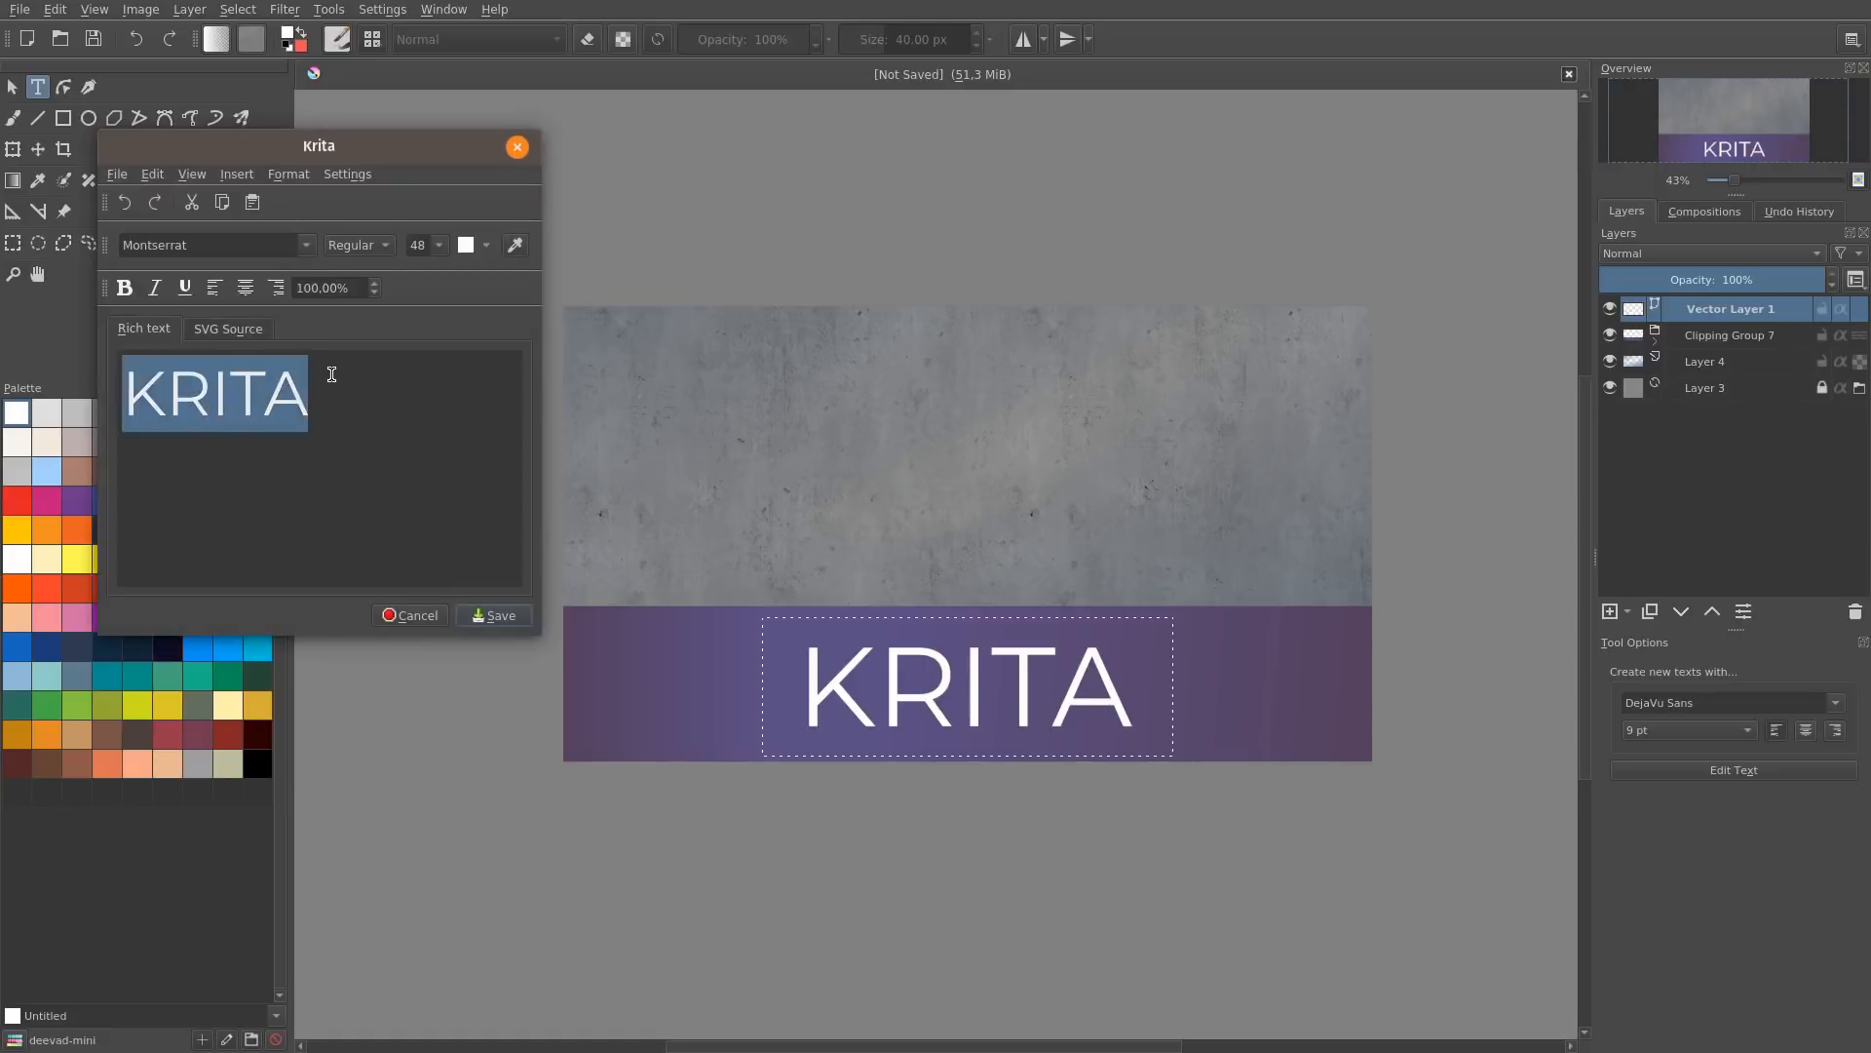
left_click(253, 332)
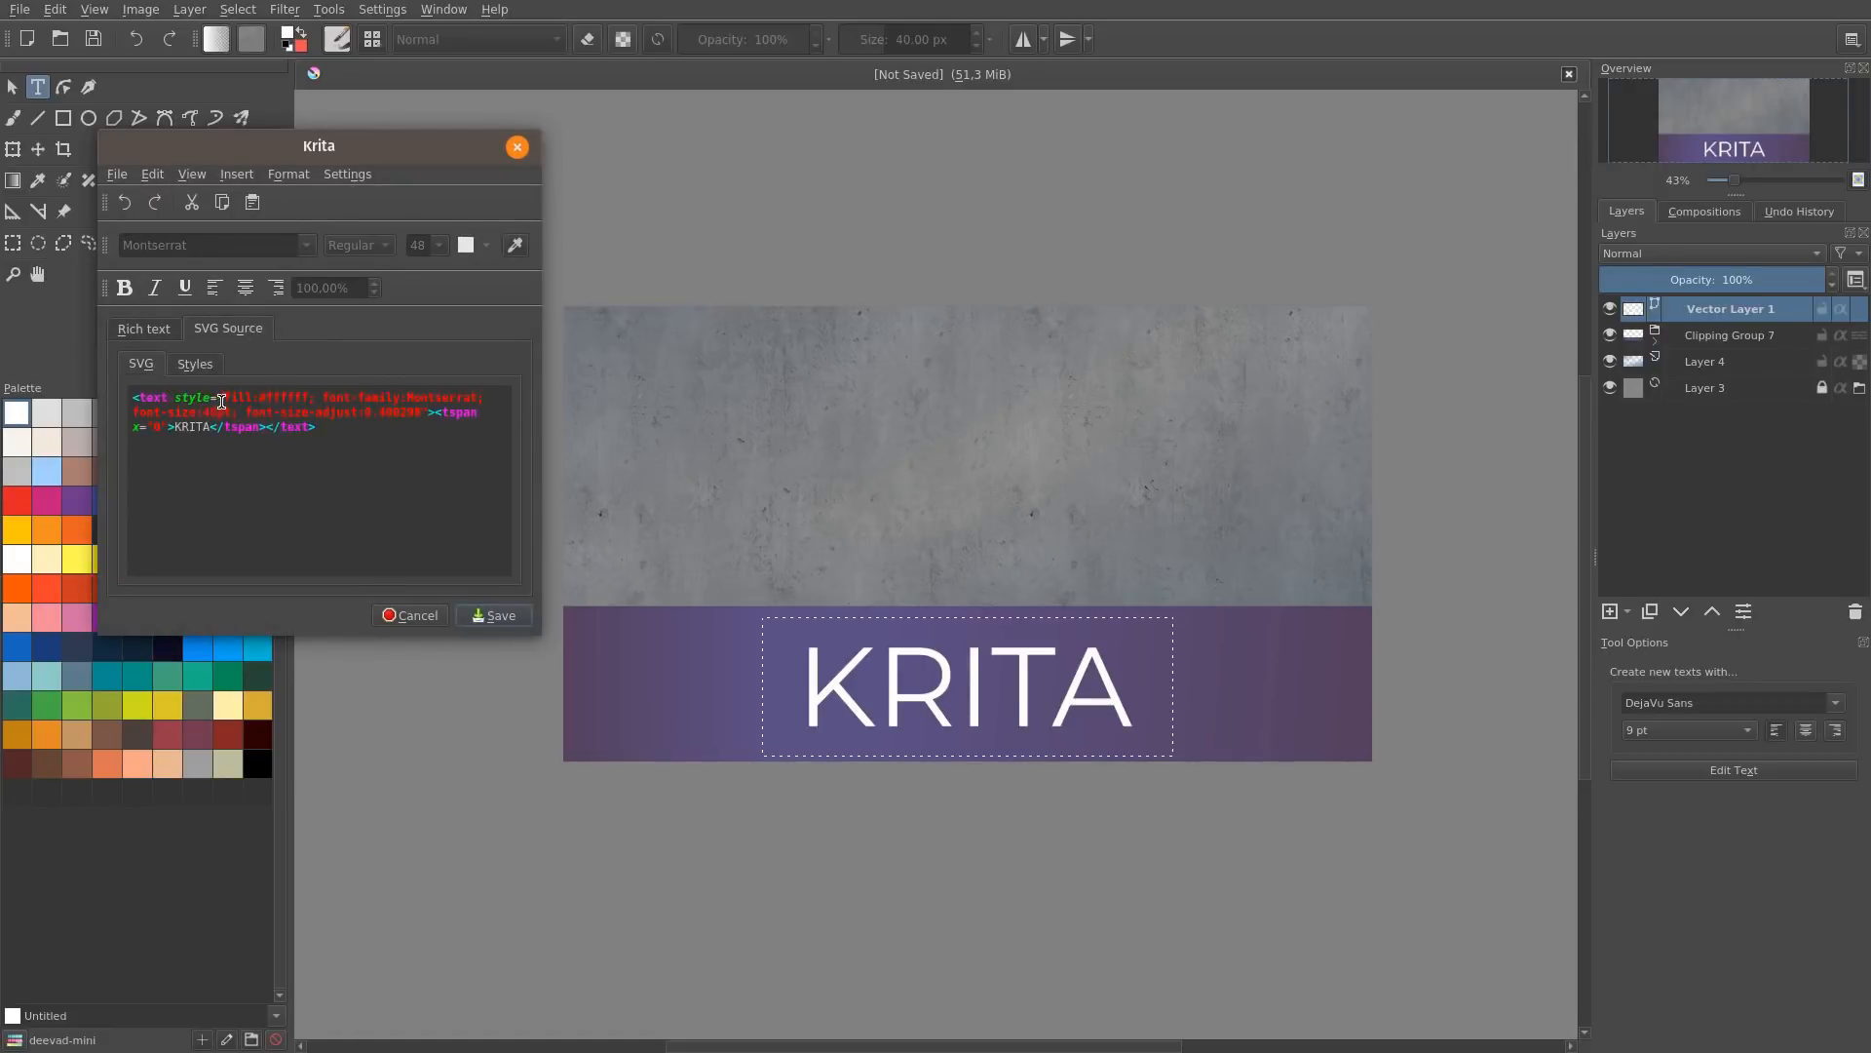
Step: Add "font-weight: 800;" after the font size in the text's SVG style, save it and close the text editor
left_click(239, 411)
type("font-weight:")
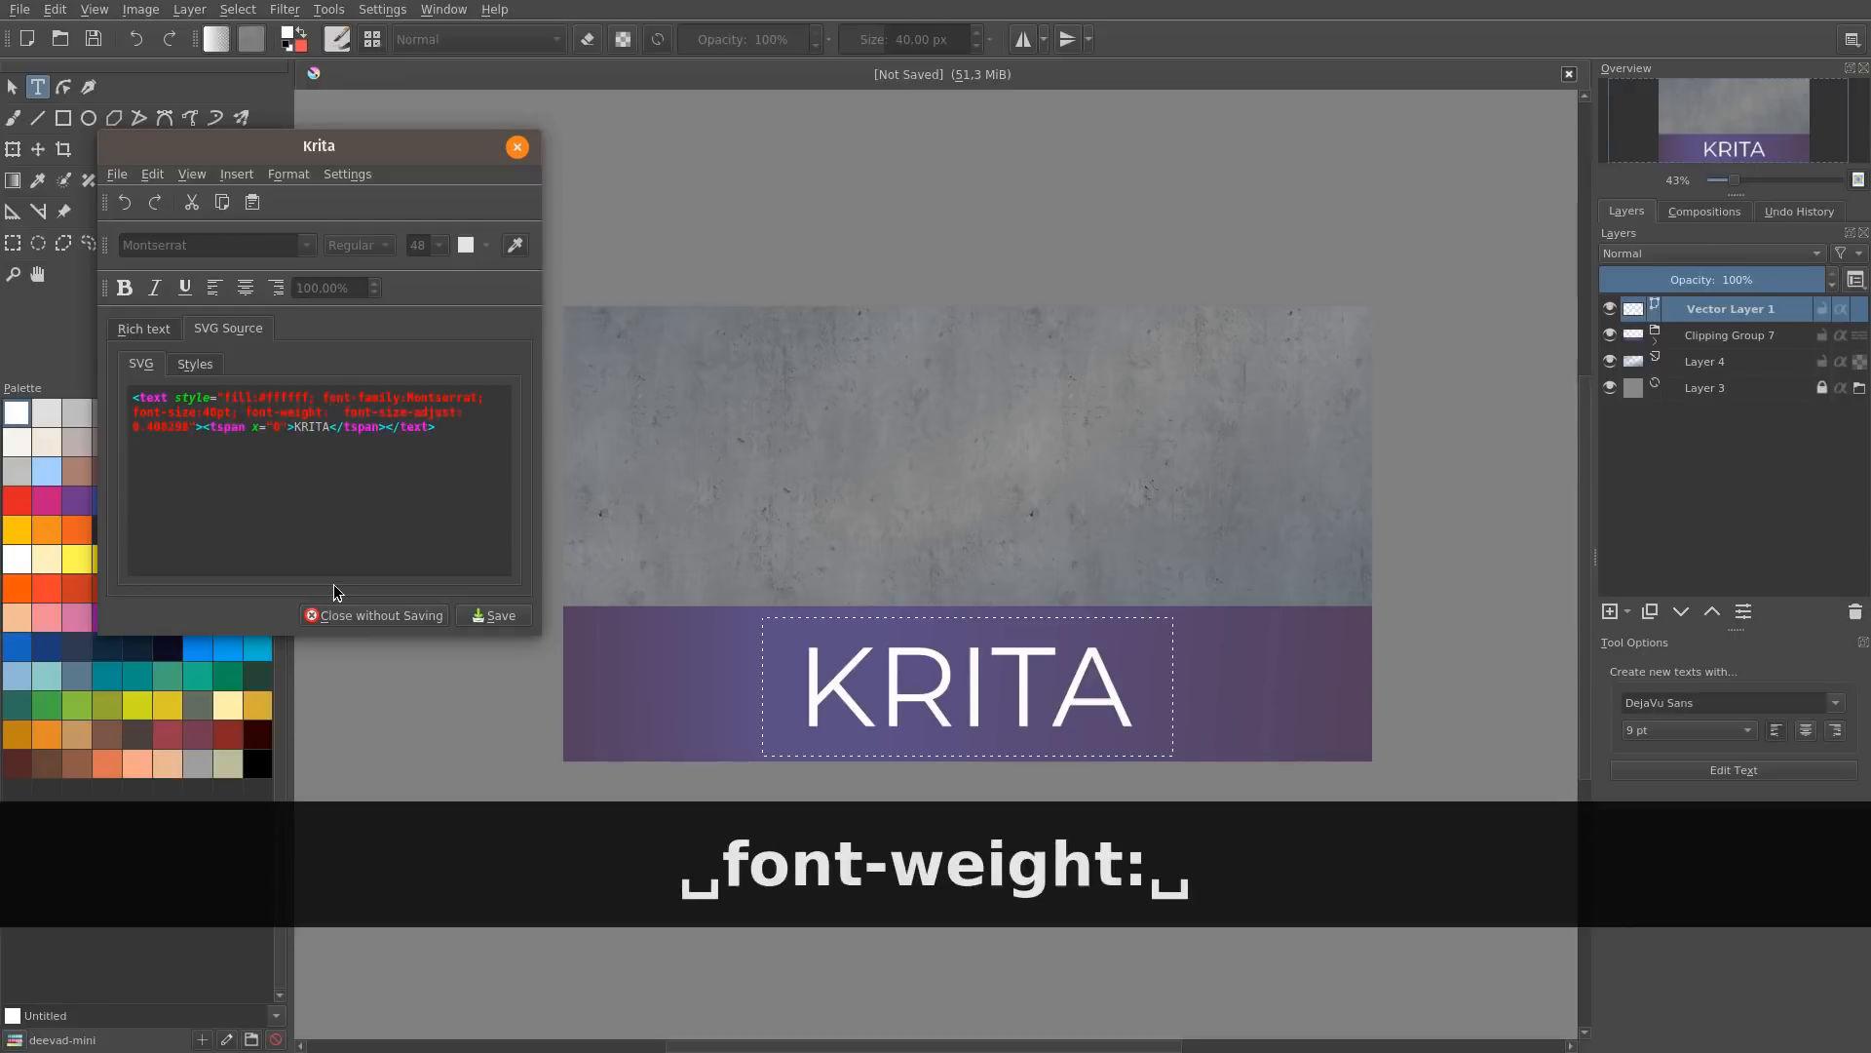
type(" 800")
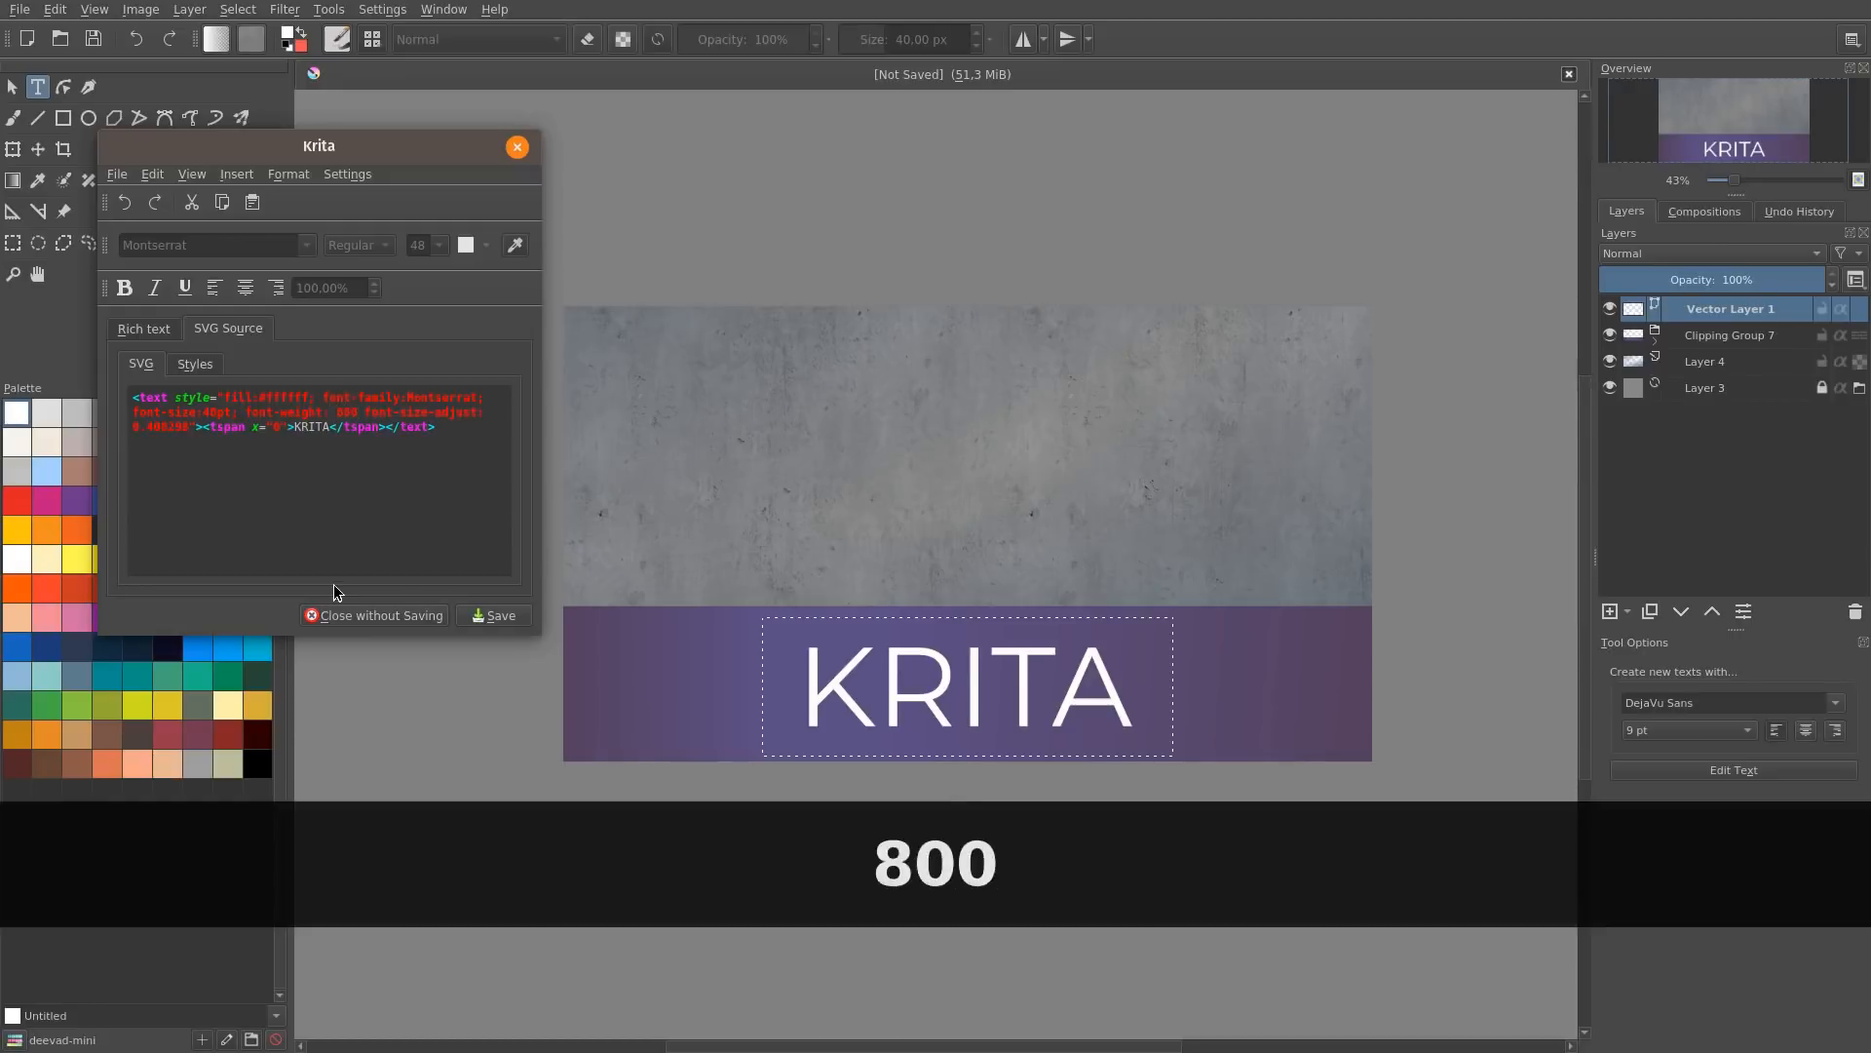
type(";")
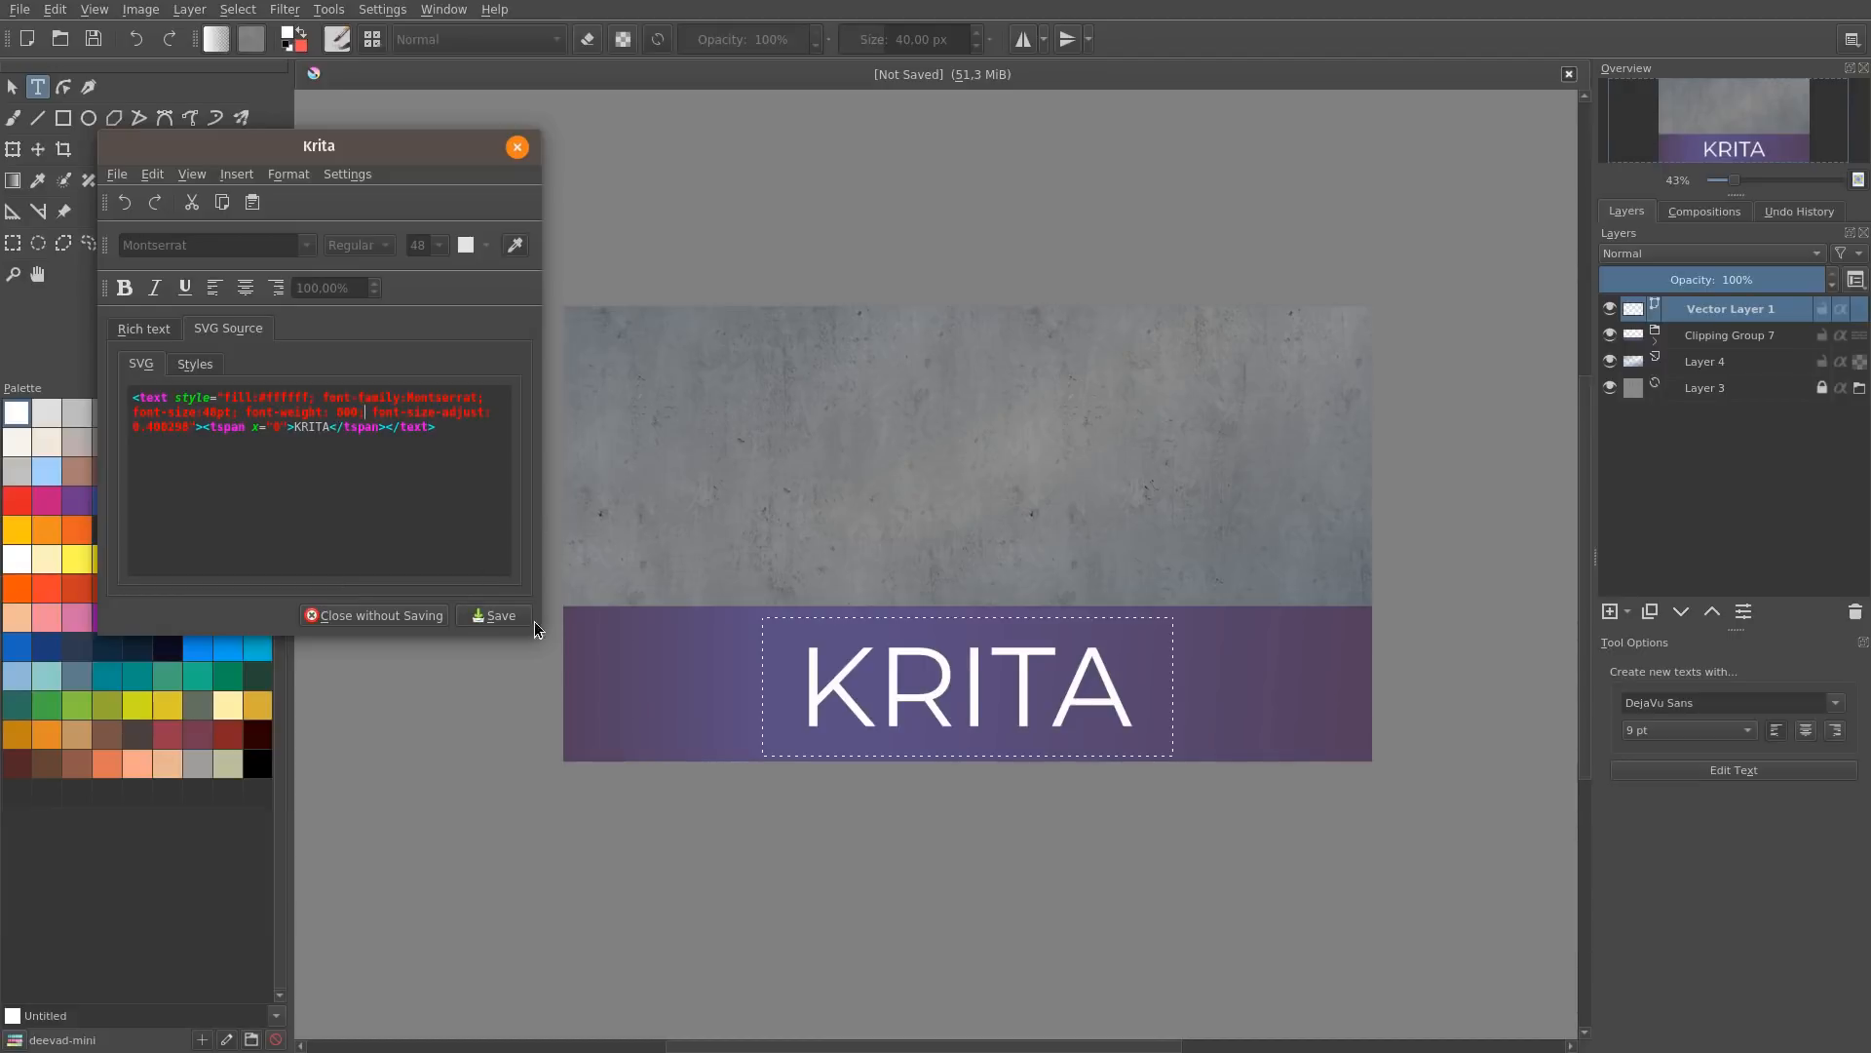
left_click(521, 620)
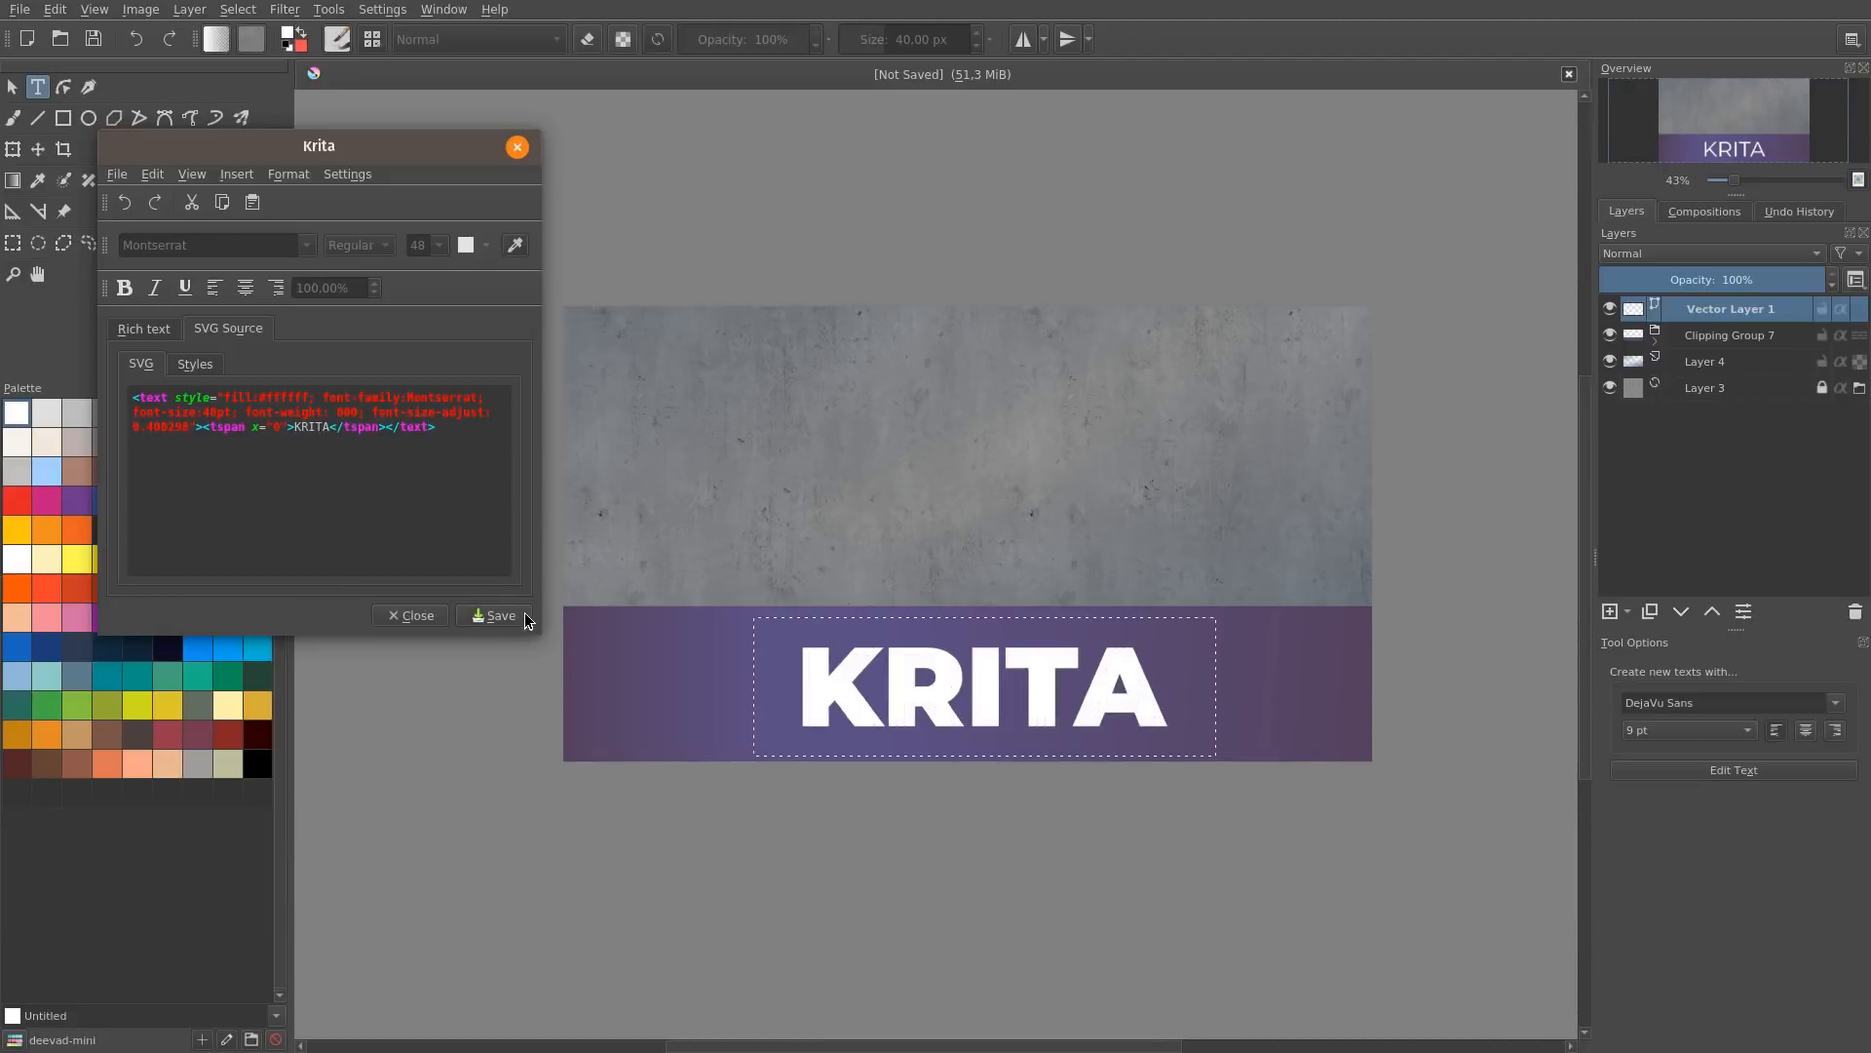
left_click(411, 618)
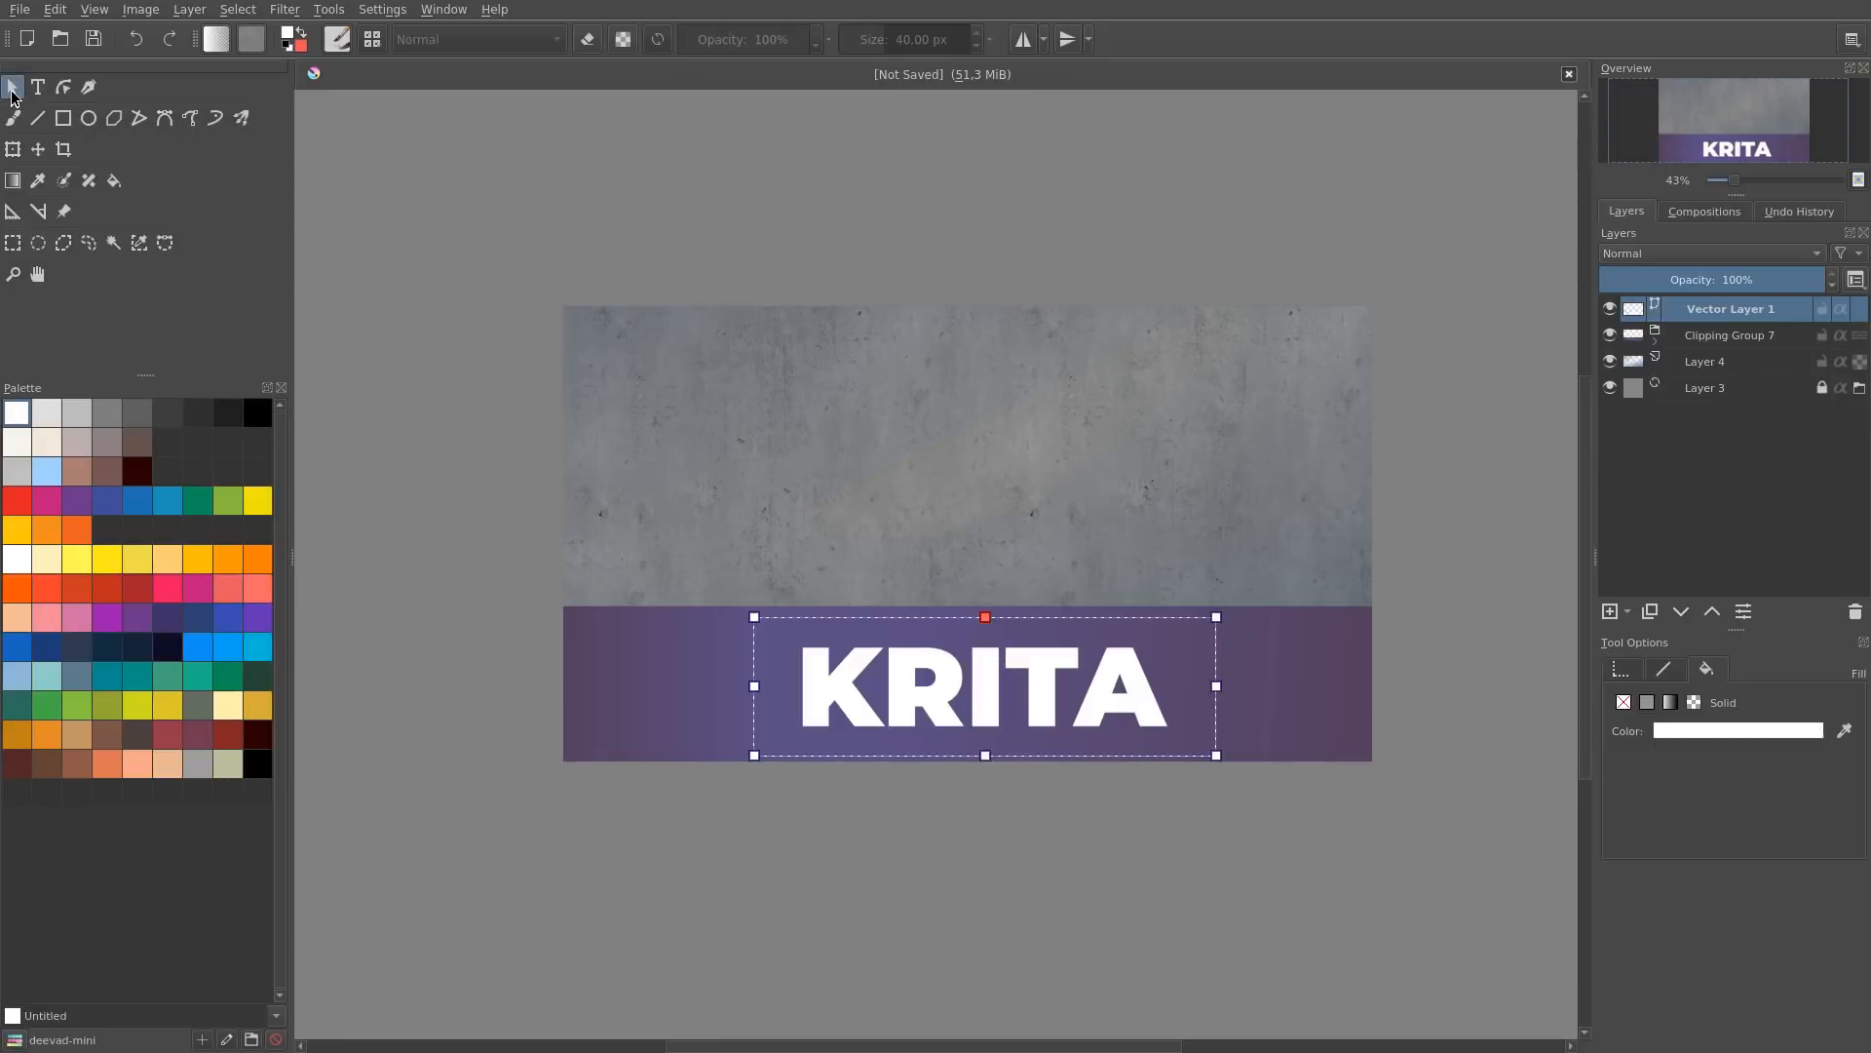
Step: Recentre the bold KRITA text on the violet band, nudge it slightly upward and deselect it
left_click_drag(1077, 689, 1062, 687)
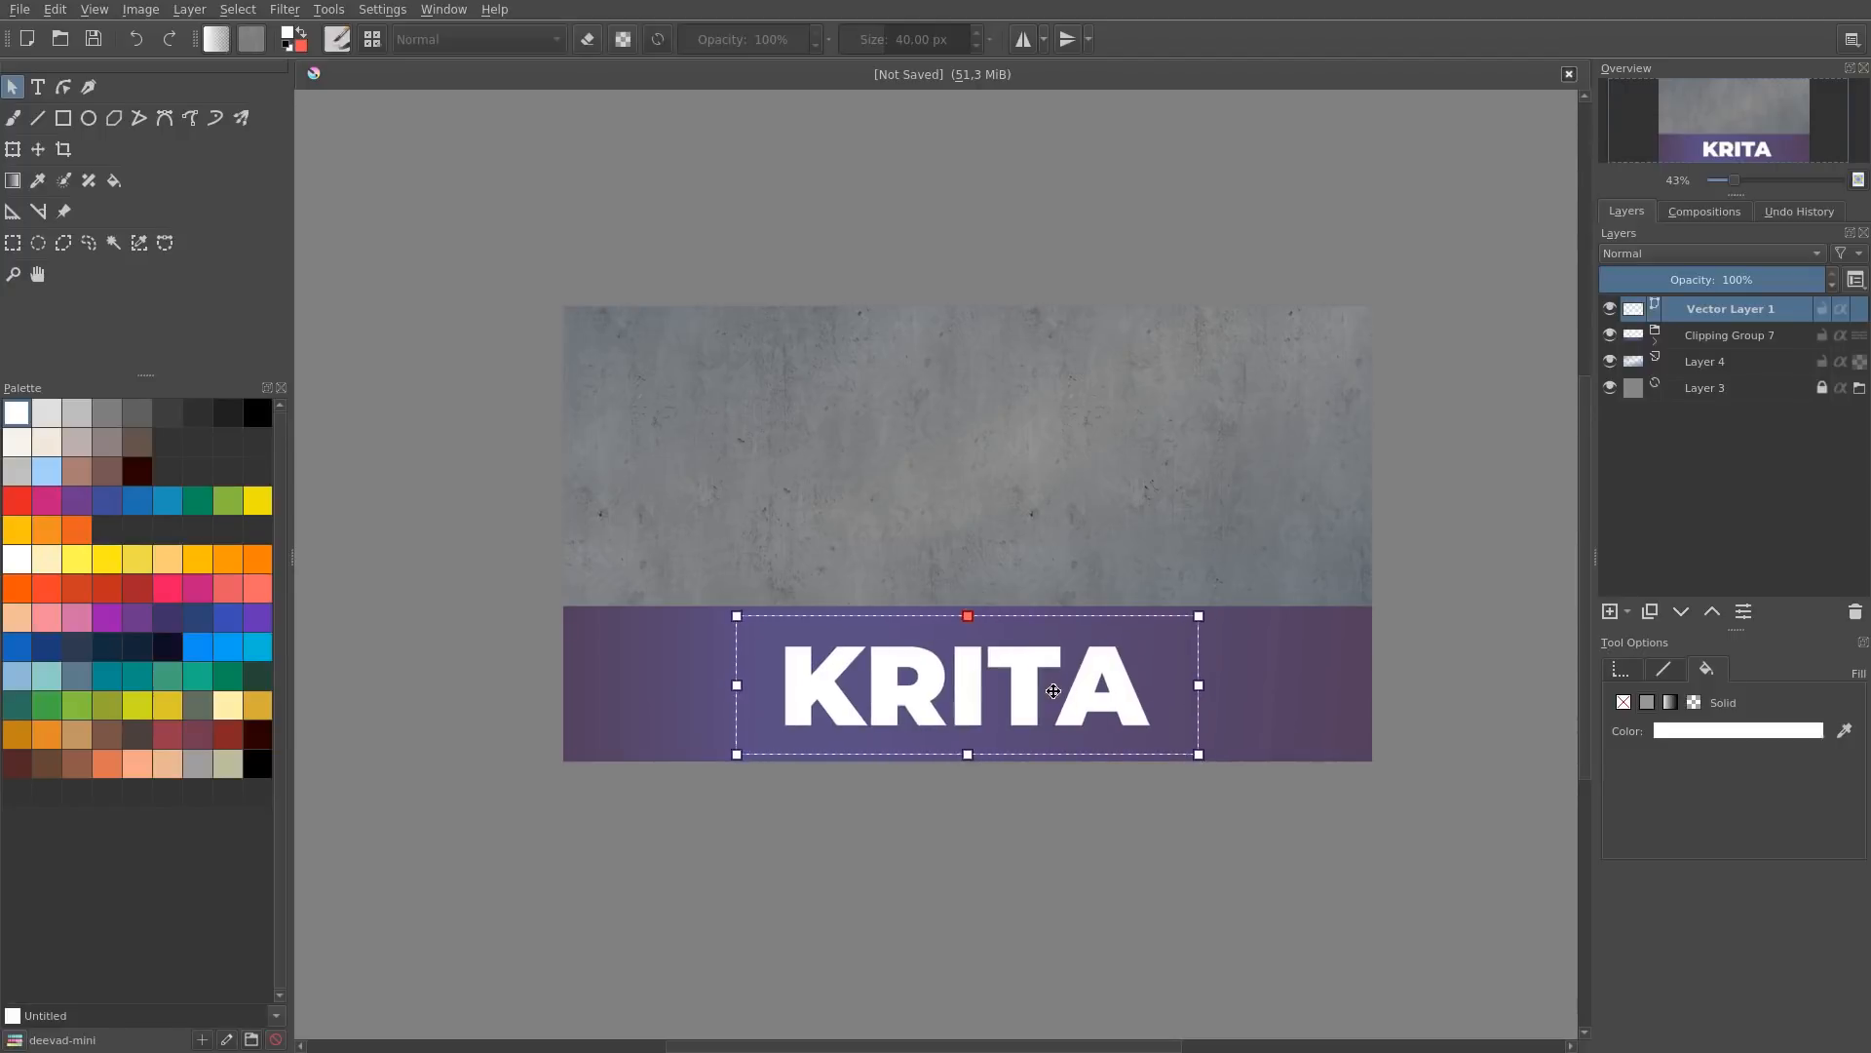
key("Up")
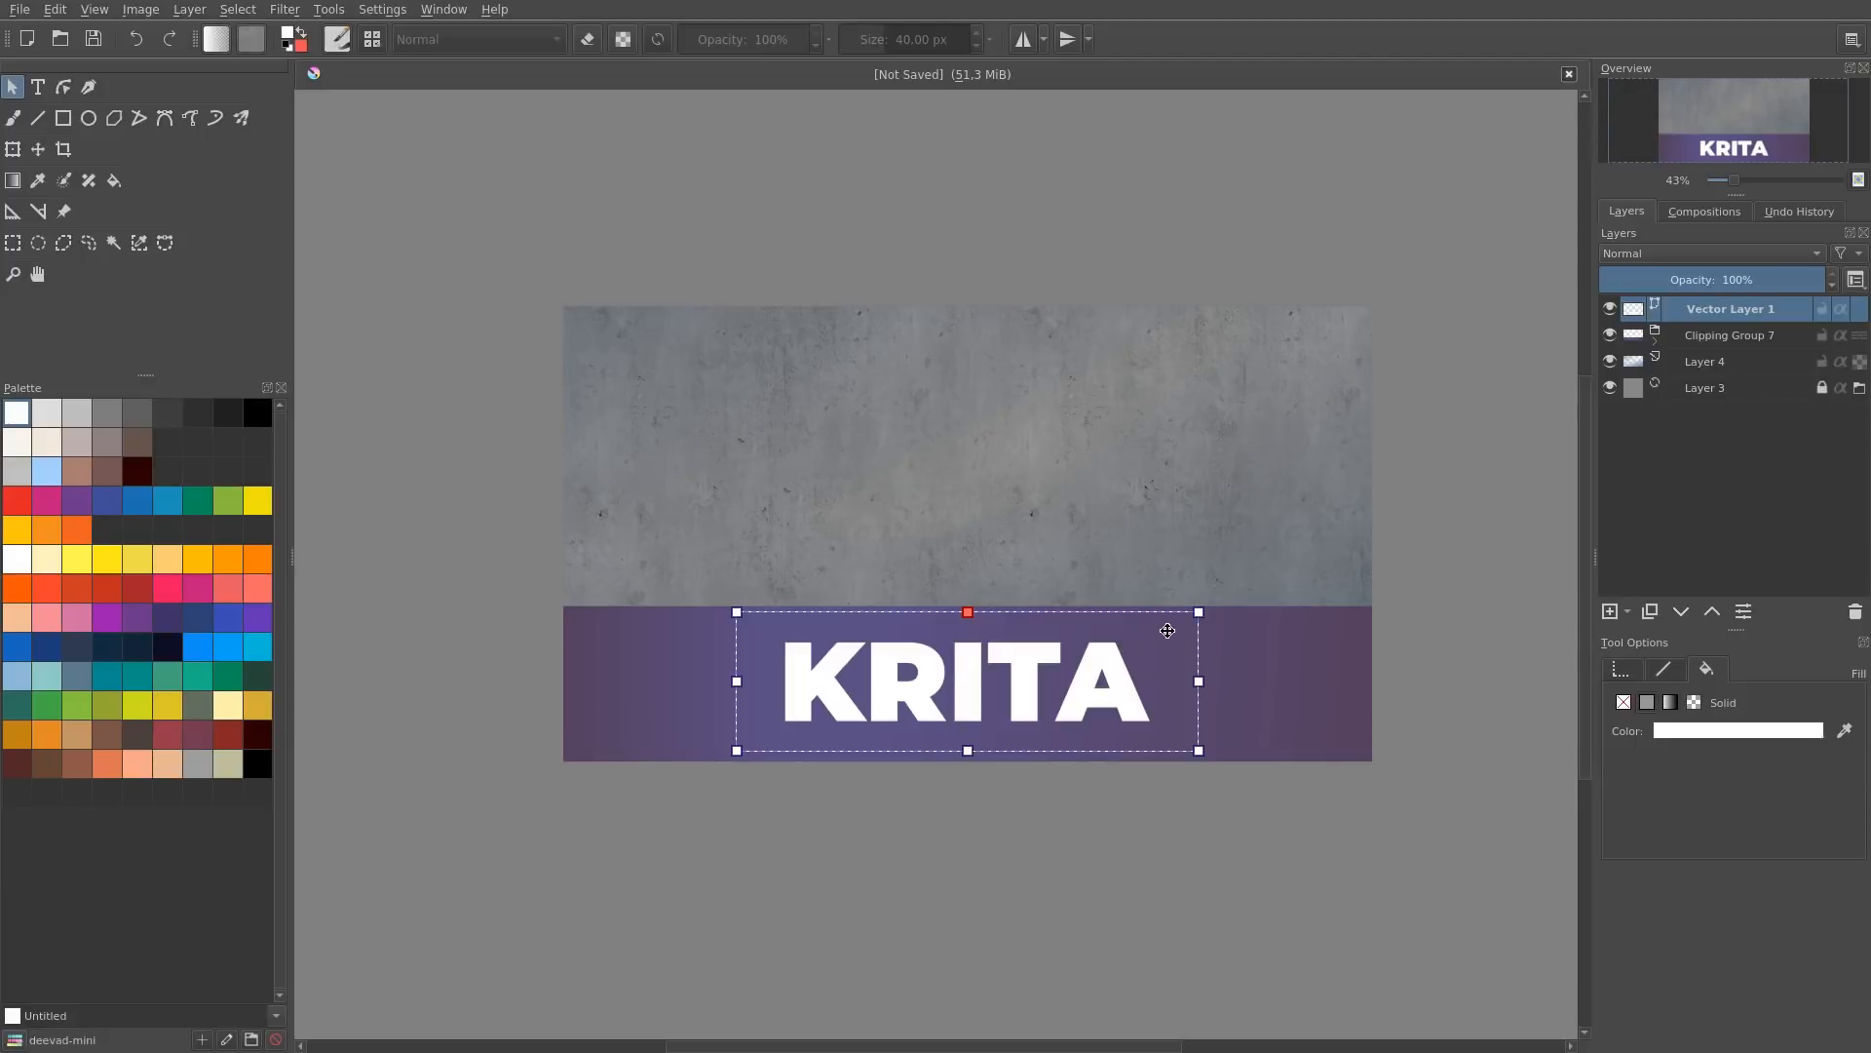
left_click(1029, 851)
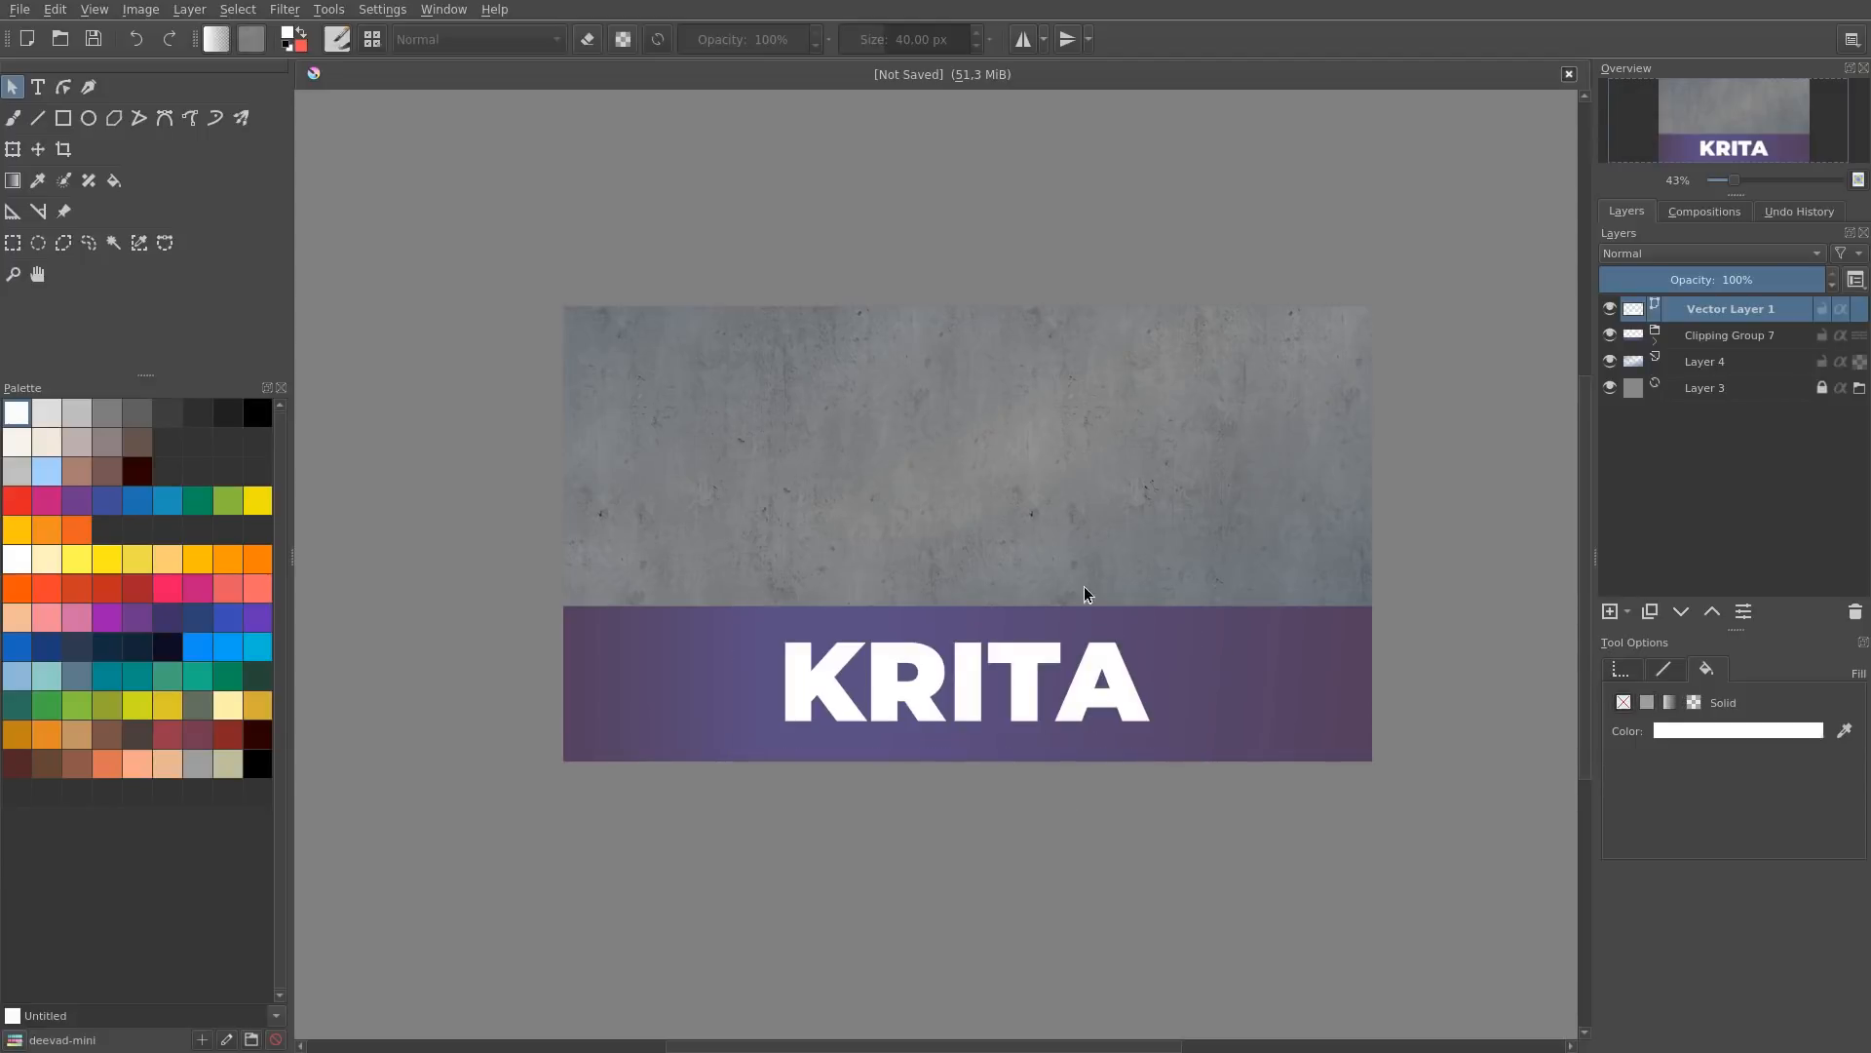
Step: Select the KRITA text and try yellow and orange palette colours as its fill
left_click(1028, 688)
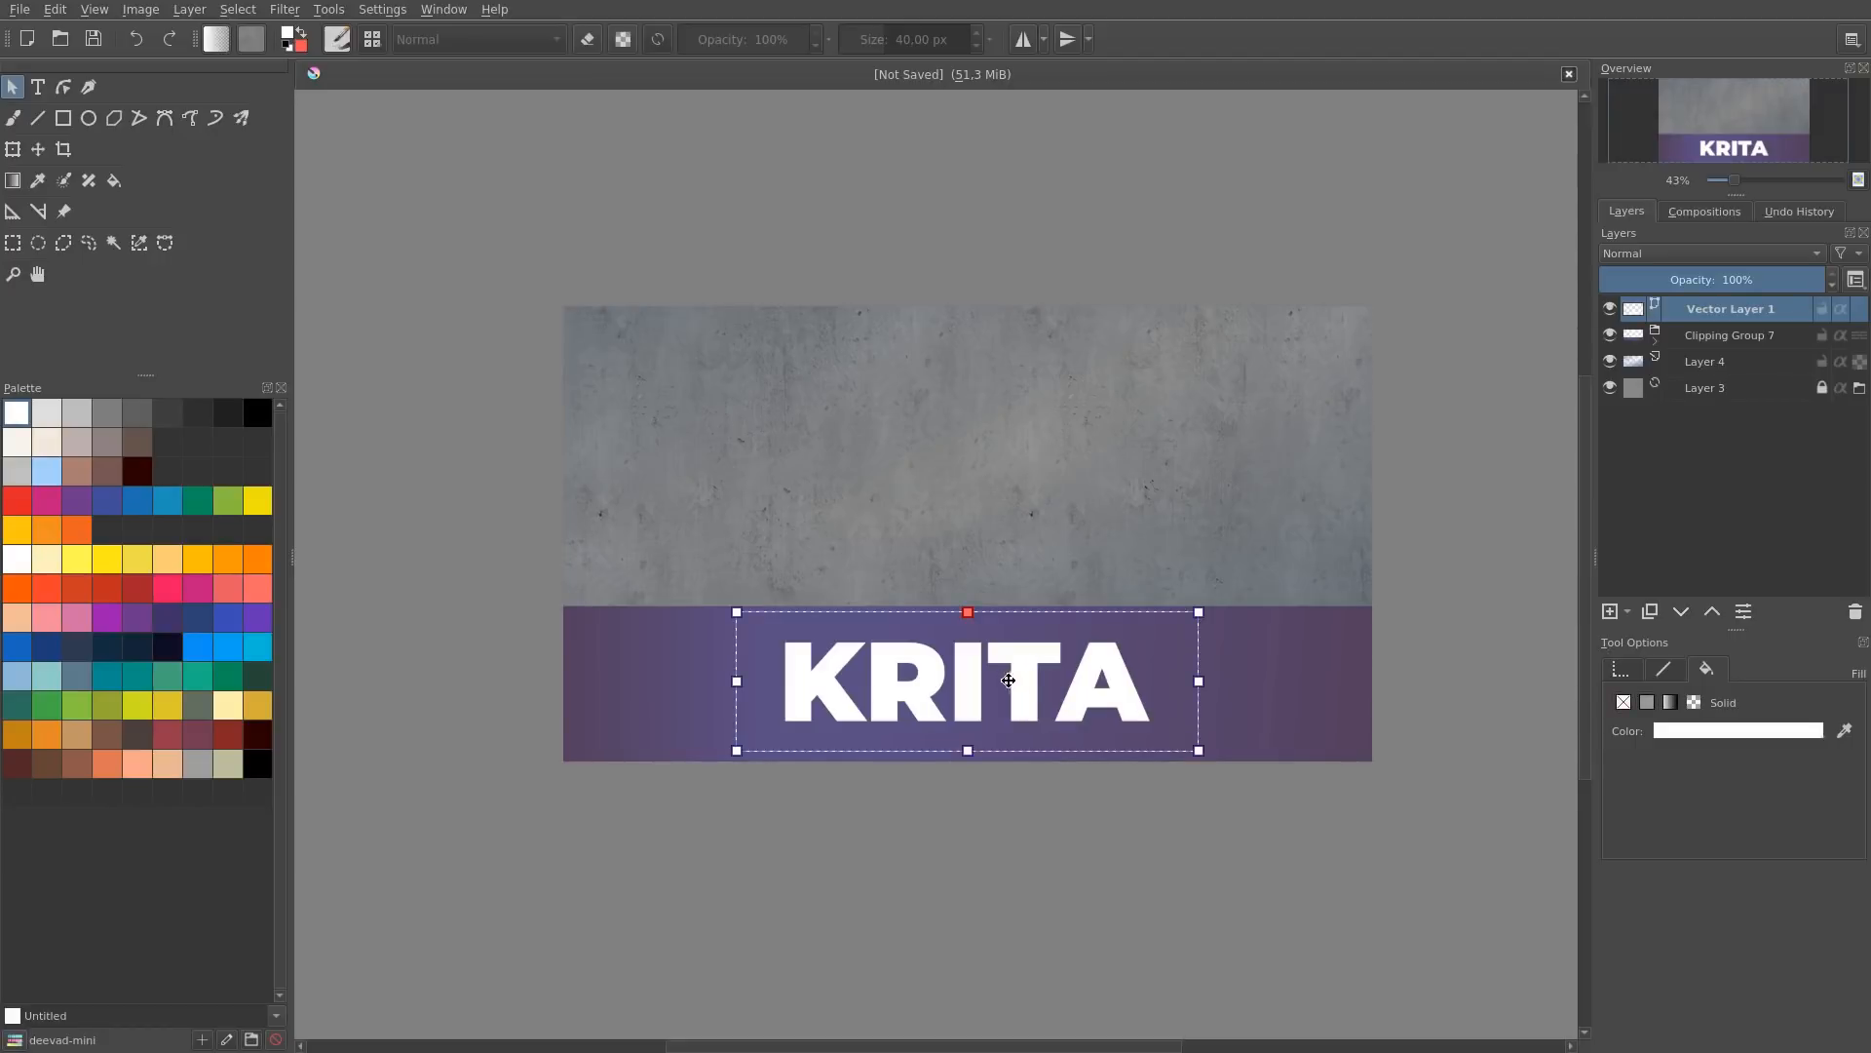
left_click(257, 500)
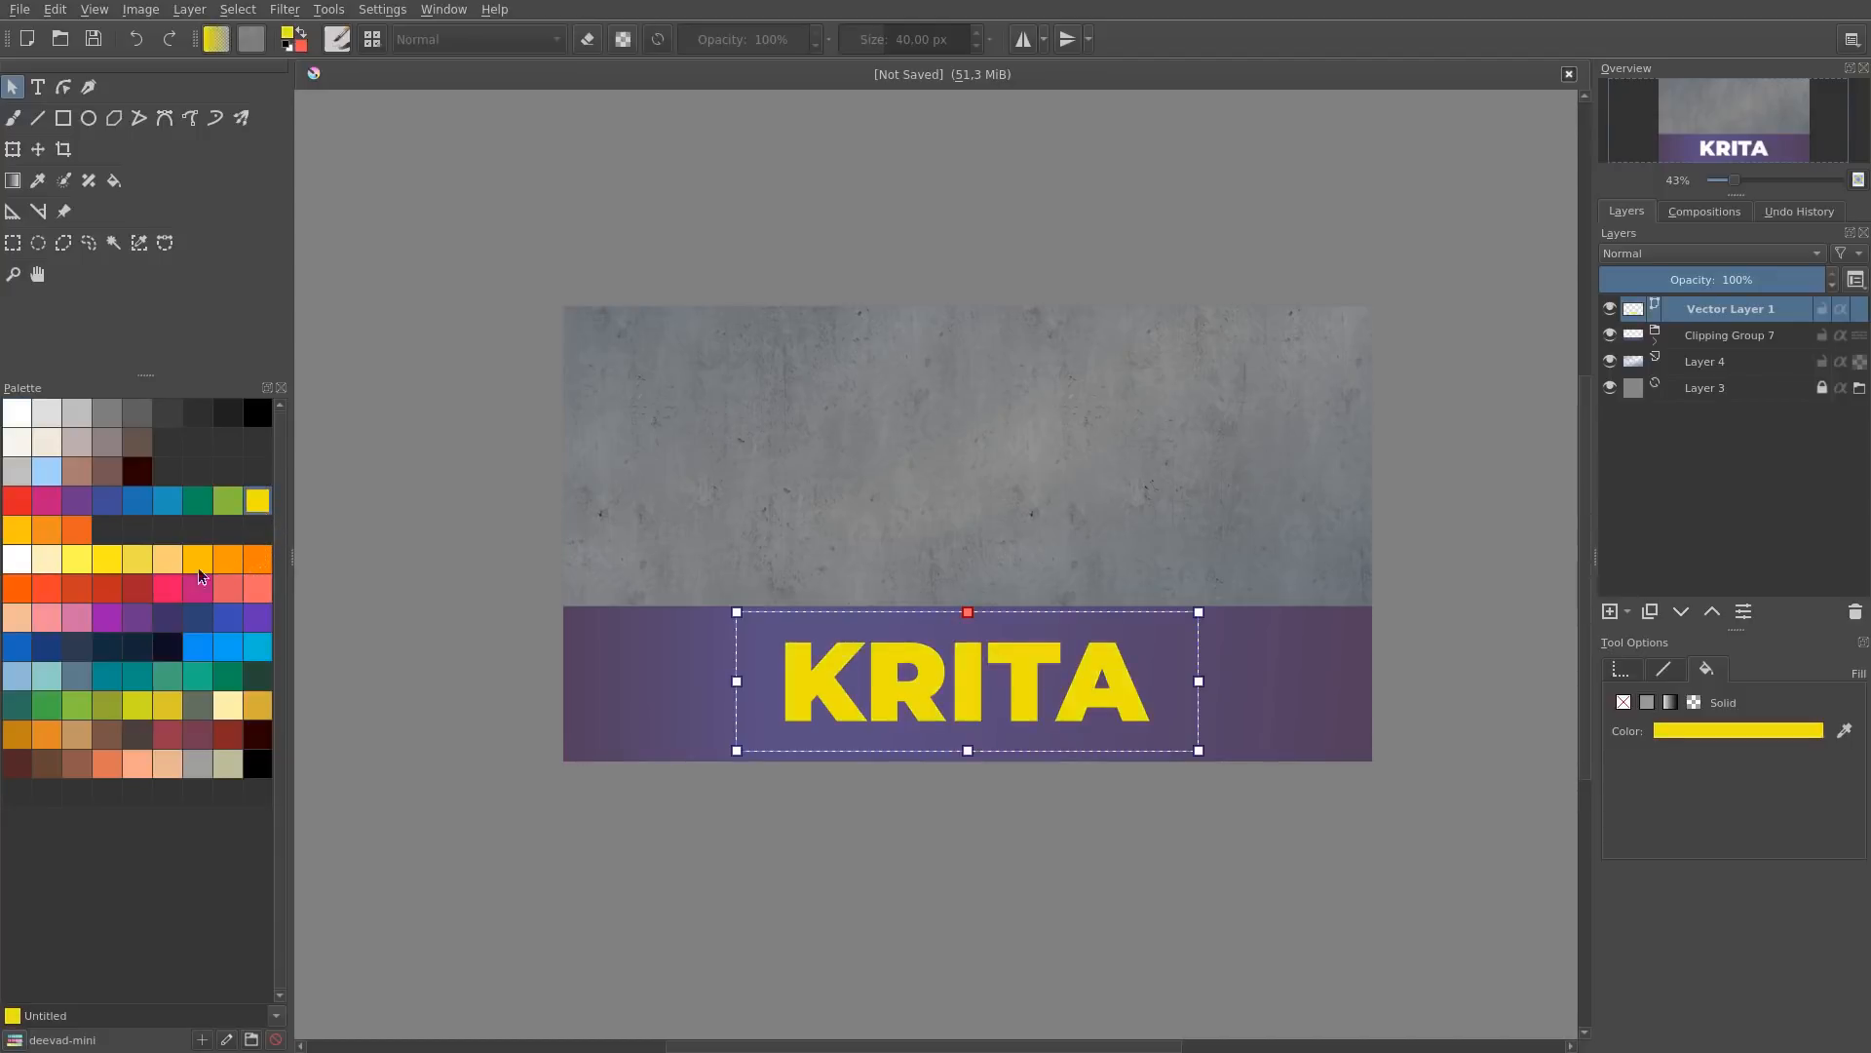
left_click(113, 560)
left_click(256, 561)
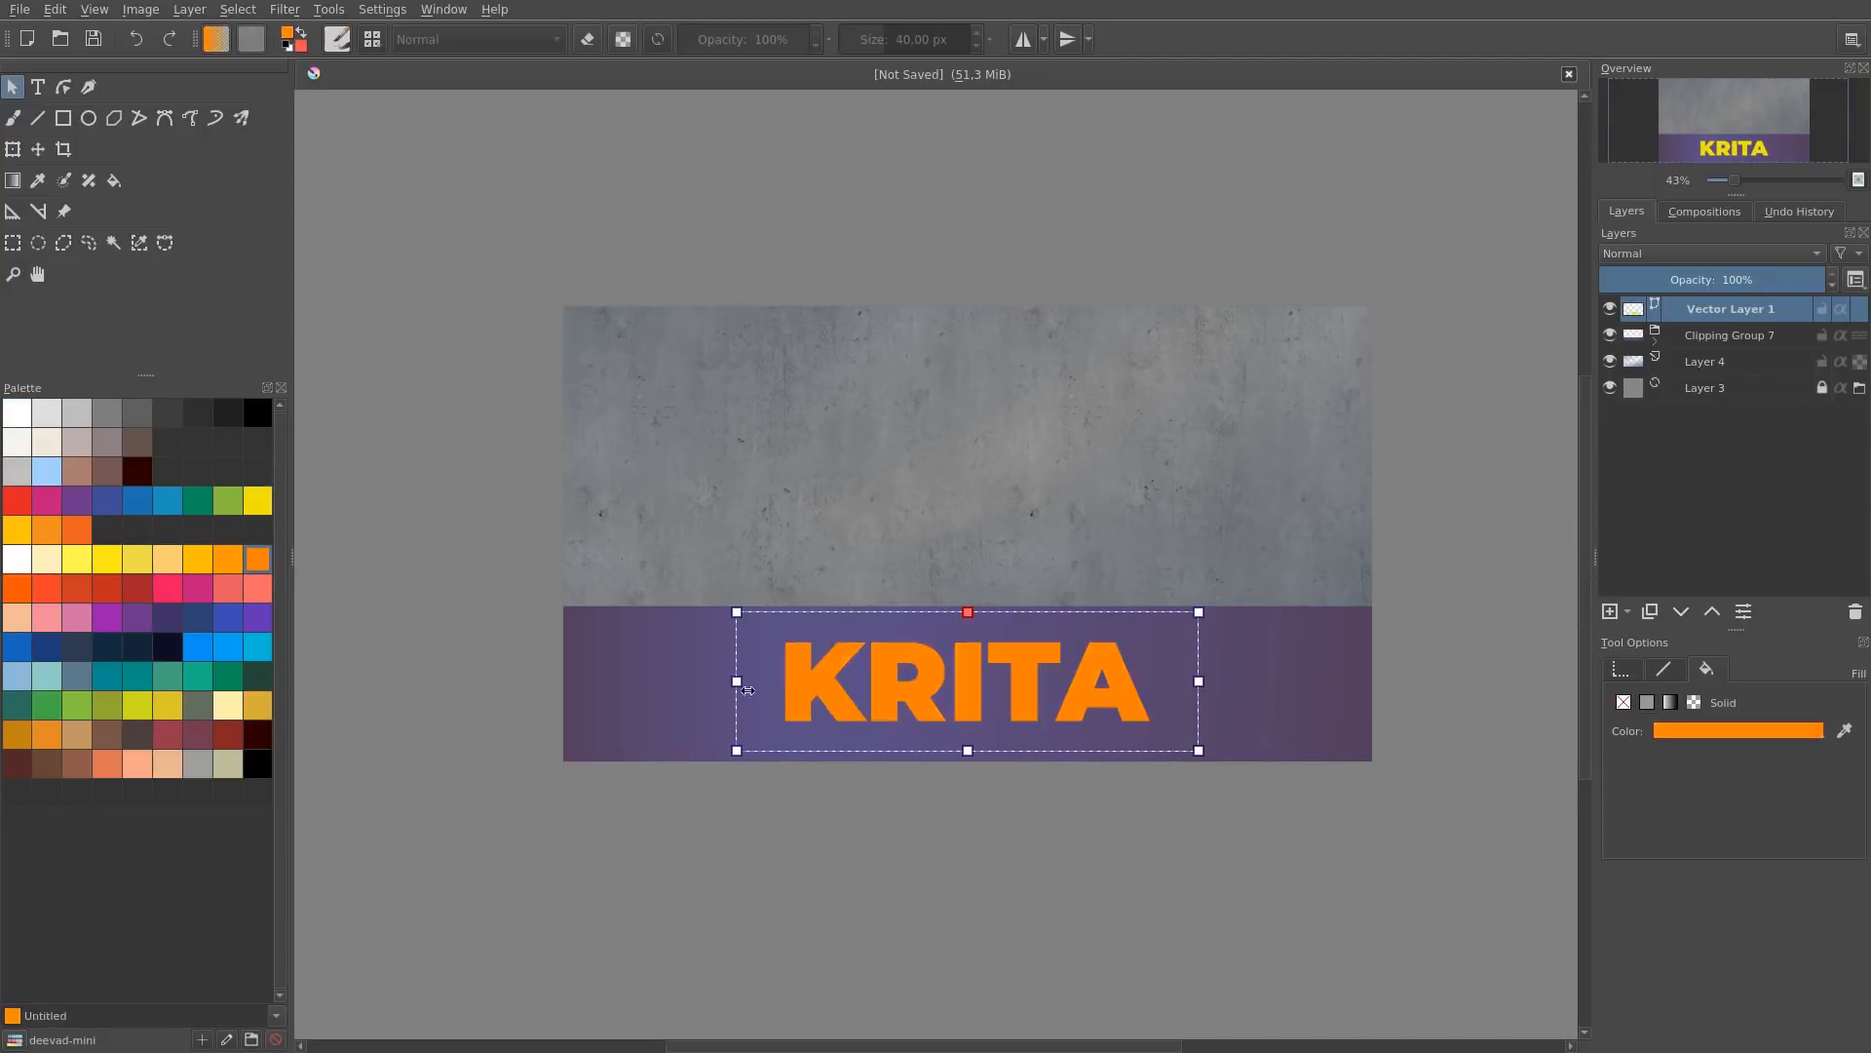
Step: Try darker and purple shades on the KRITA text's fill with the pop-up colour selector, ending on a bright magenta-purple
key("a")
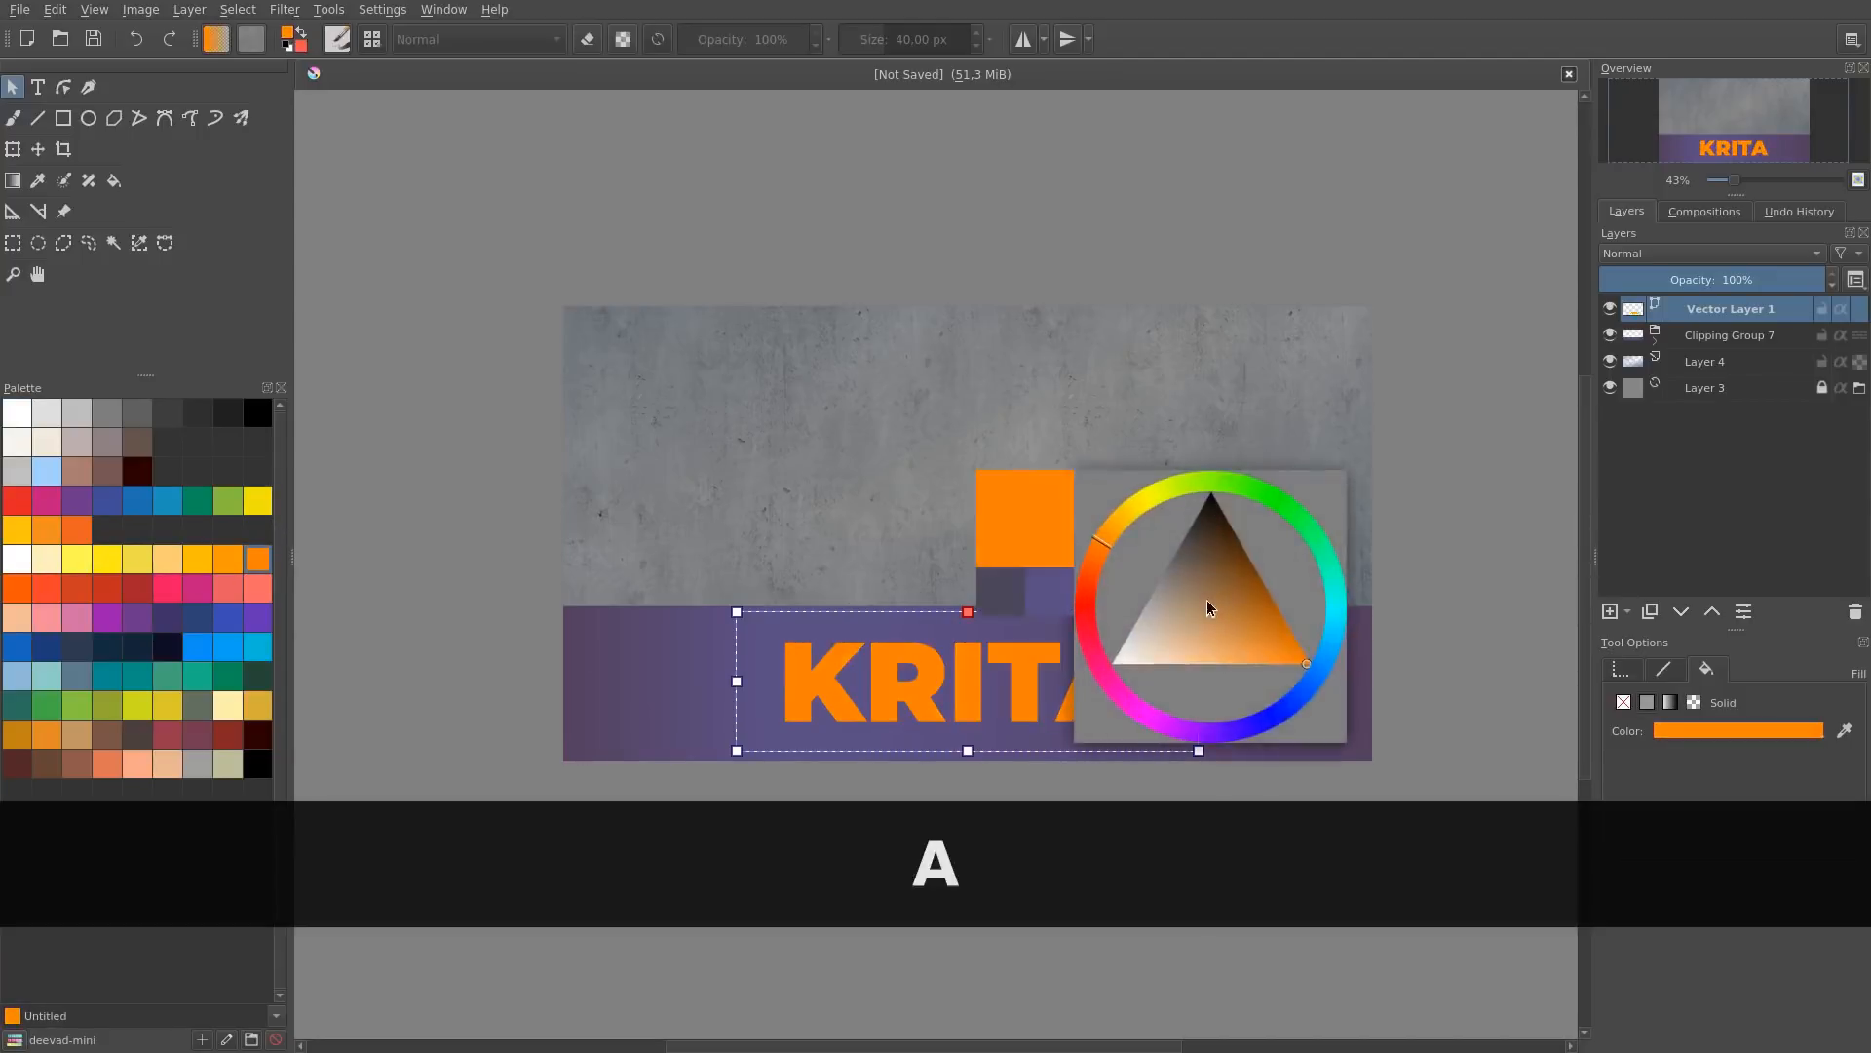
left_click_drag(1232, 625, 1324, 608)
key("a")
left_click(1289, 770)
left_click_drag(1289, 770, 1226, 758)
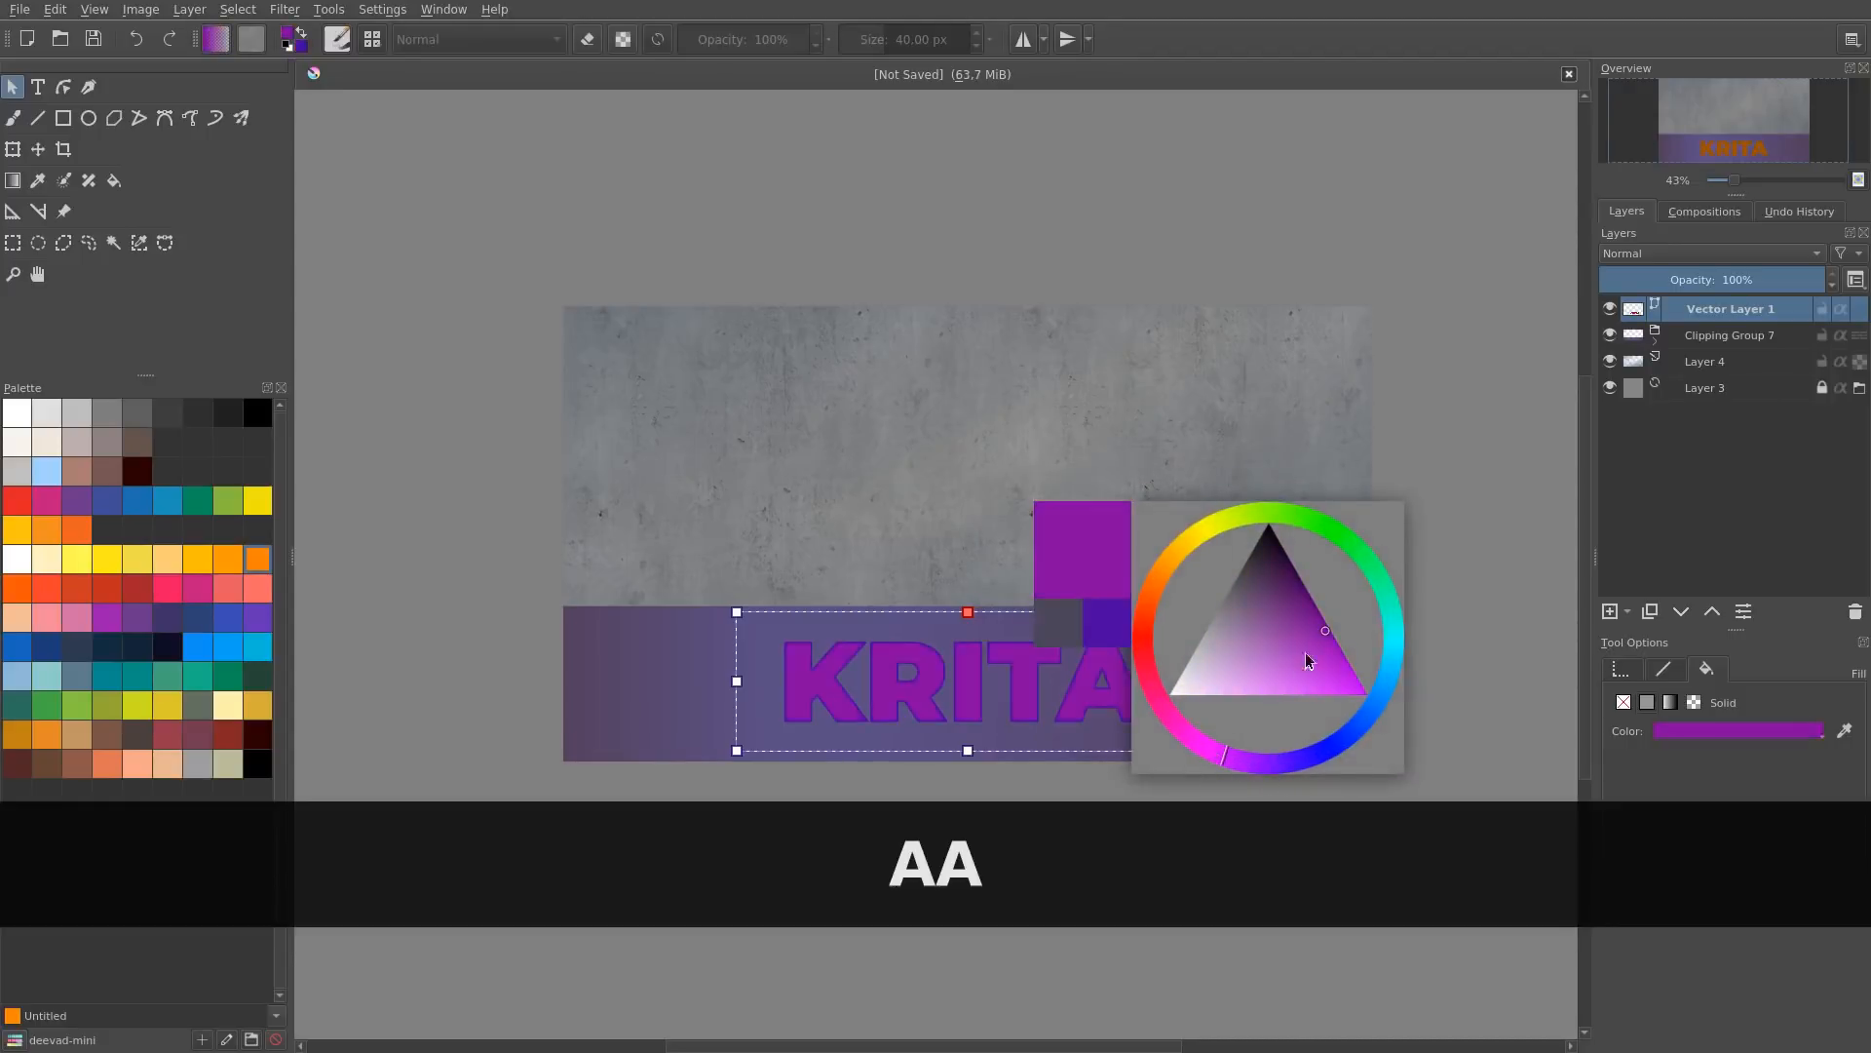
left_click(1318, 648)
left_click_drag(1318, 647, 1308, 680)
left_click(762, 459)
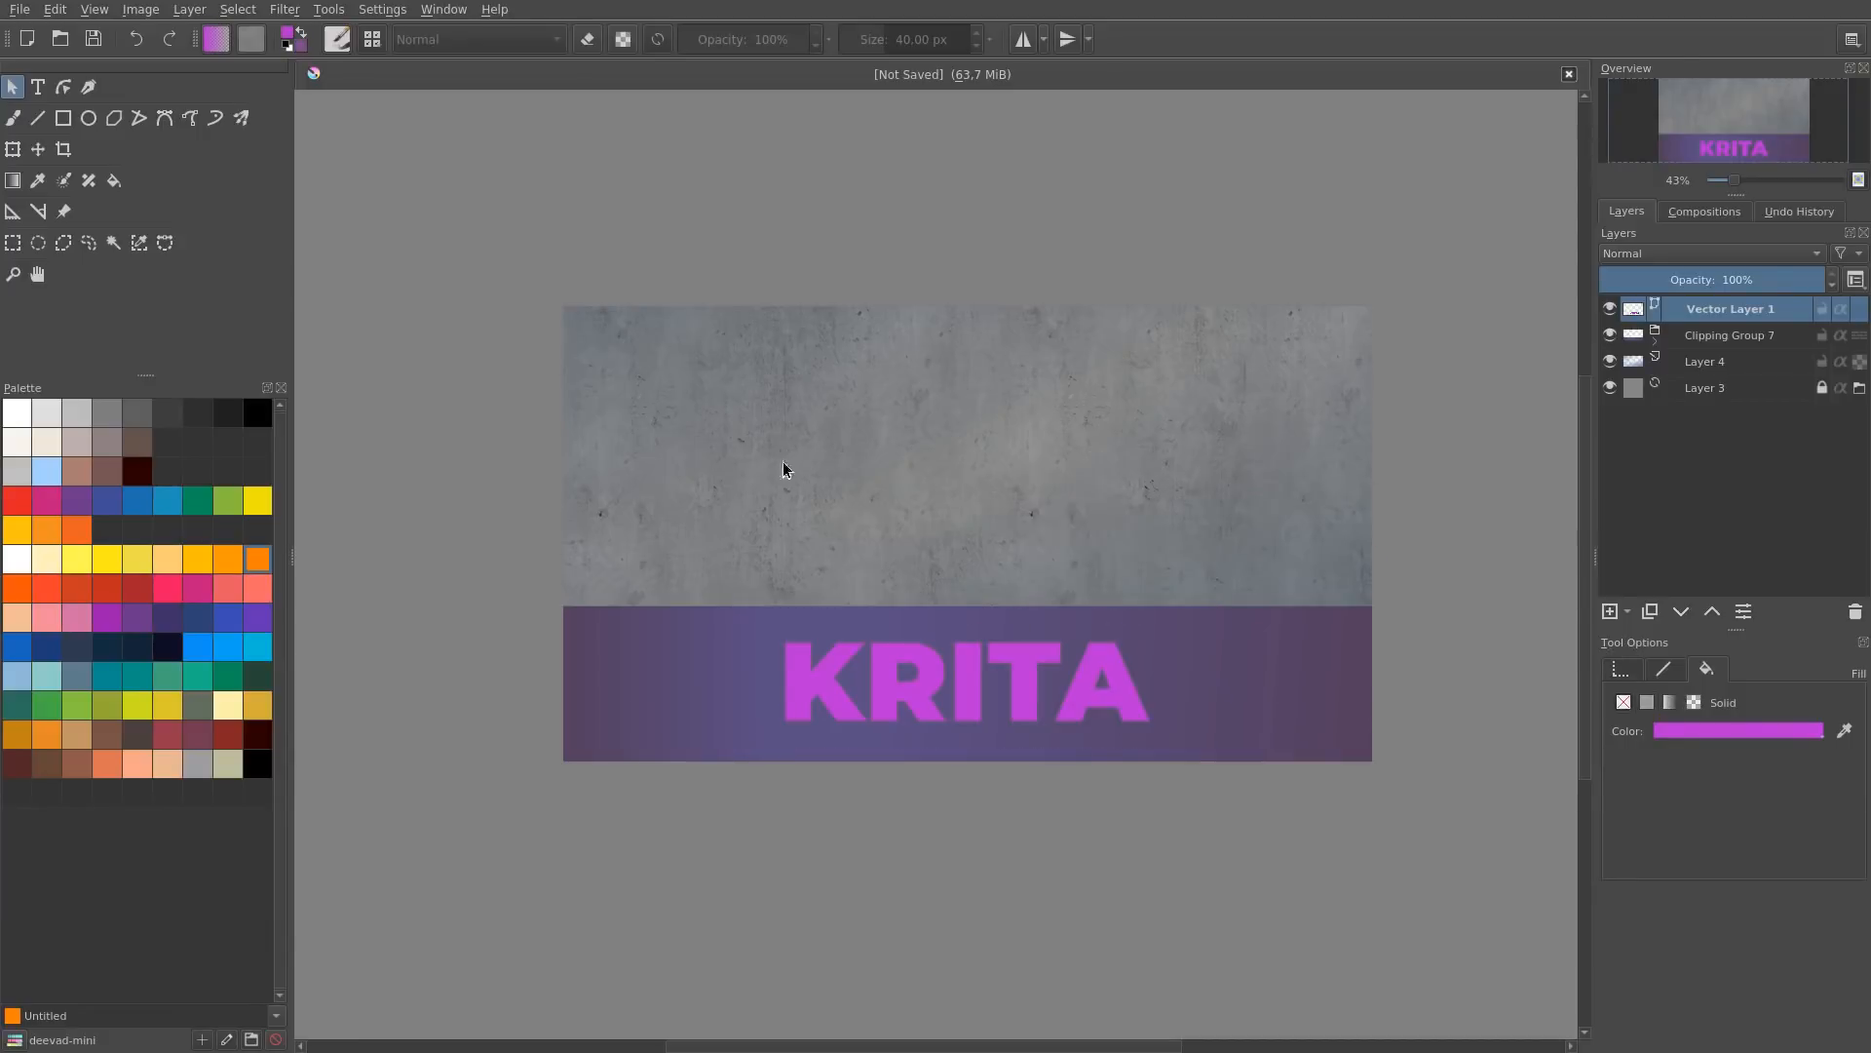
Step: Reselect the KRITA text and try dark purple, olive and yellow shades on it with the pop-up colour selector
left_click(934, 675)
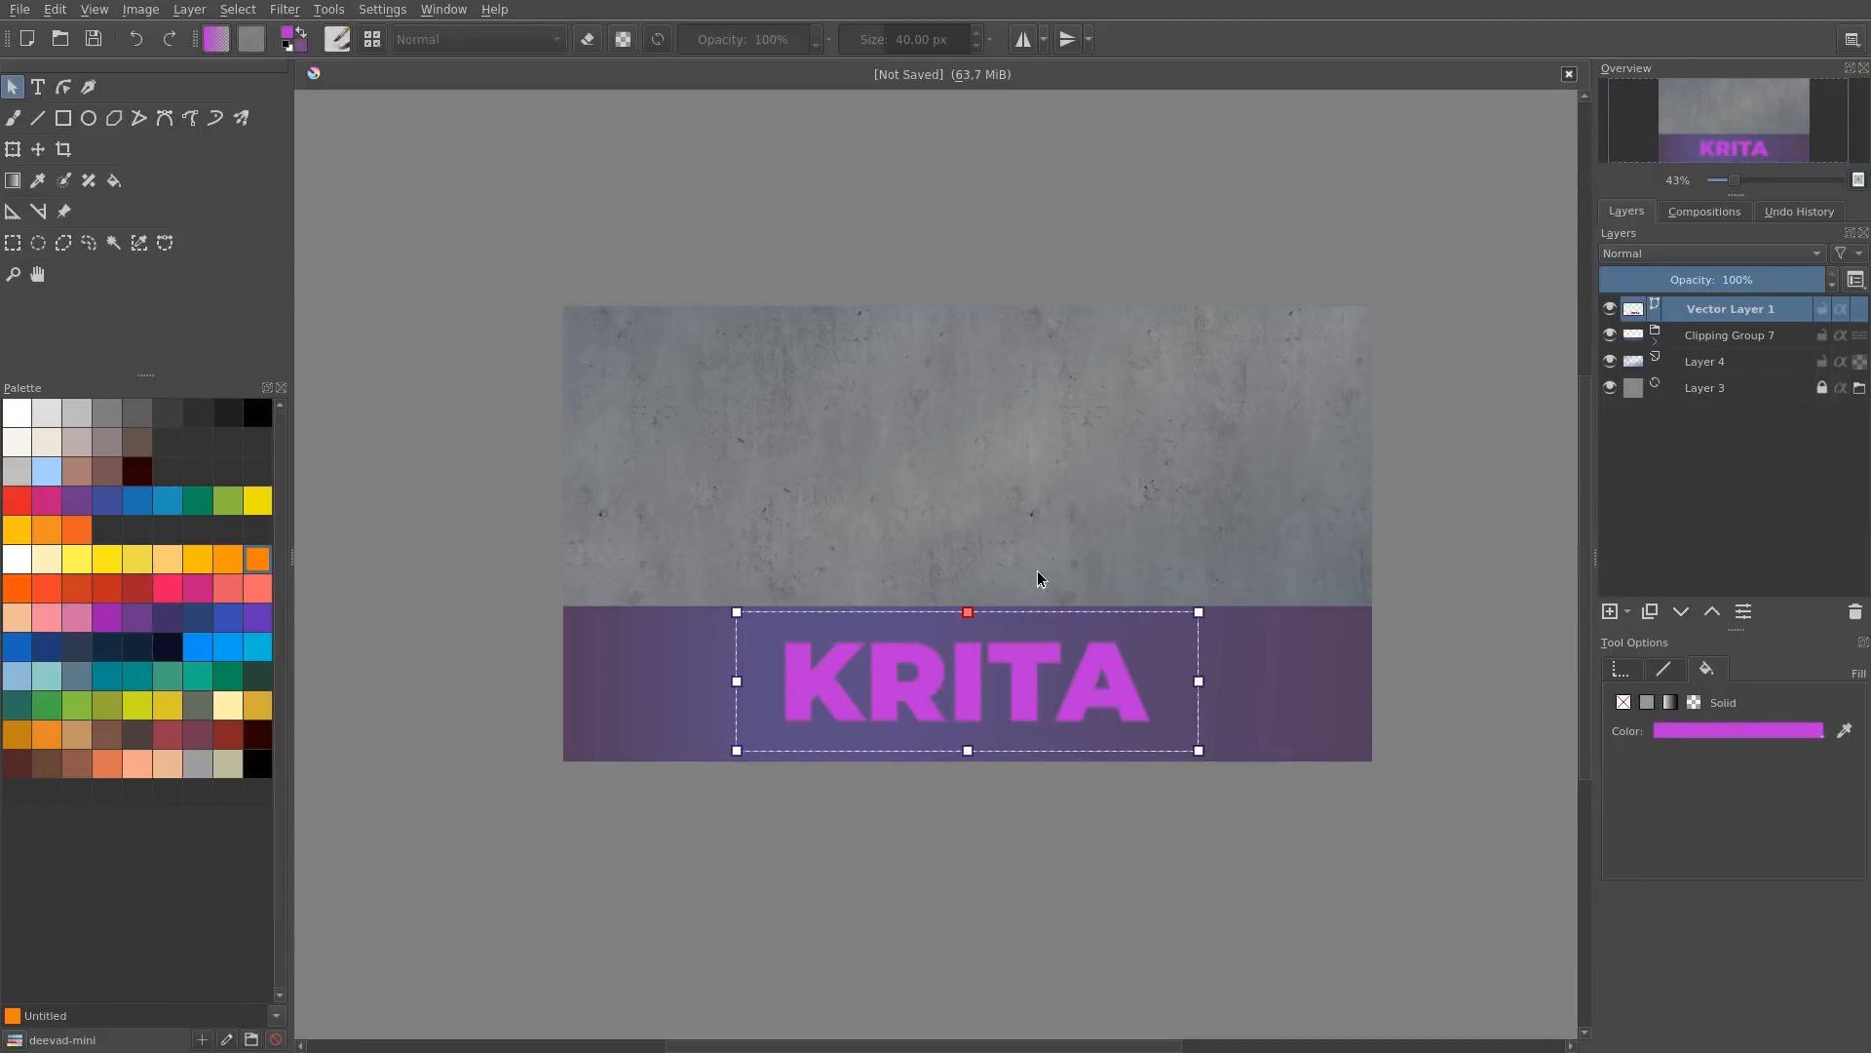
key("a")
left_click_drag(1030, 649, 996, 582)
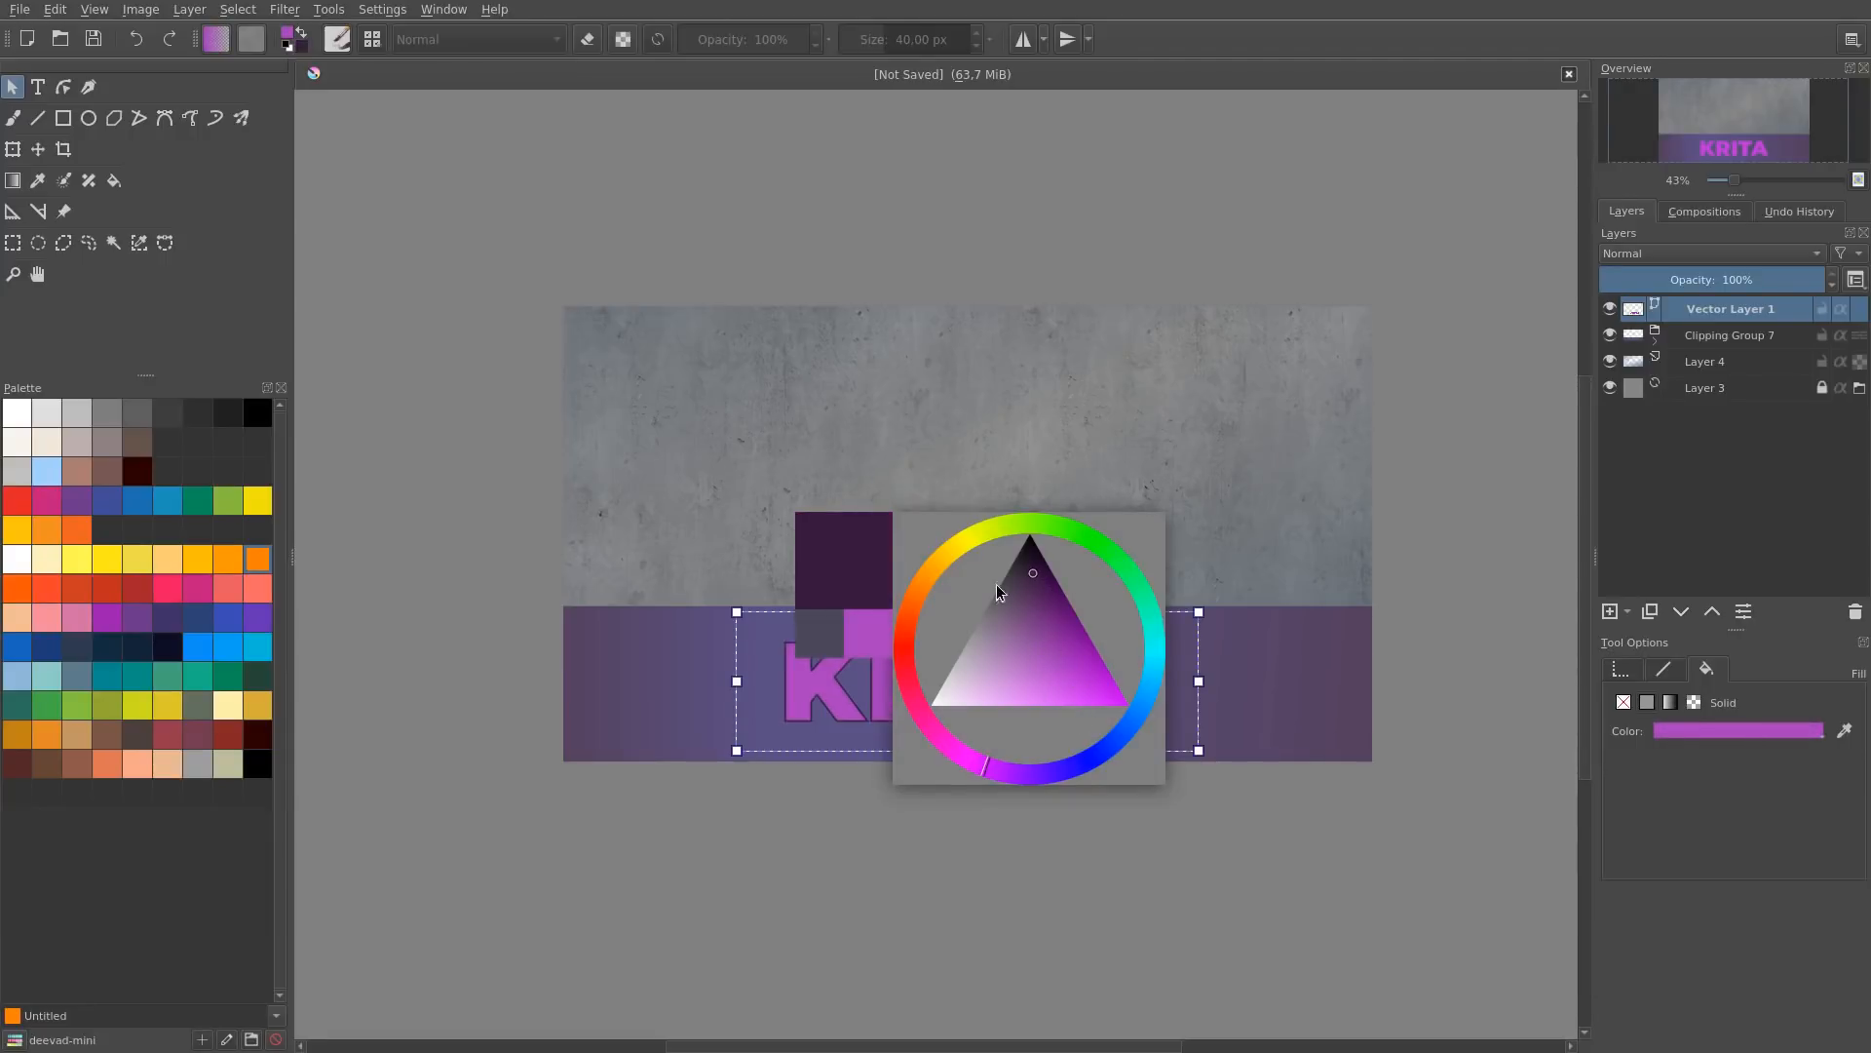
left_click(981, 537)
left_click(1074, 694)
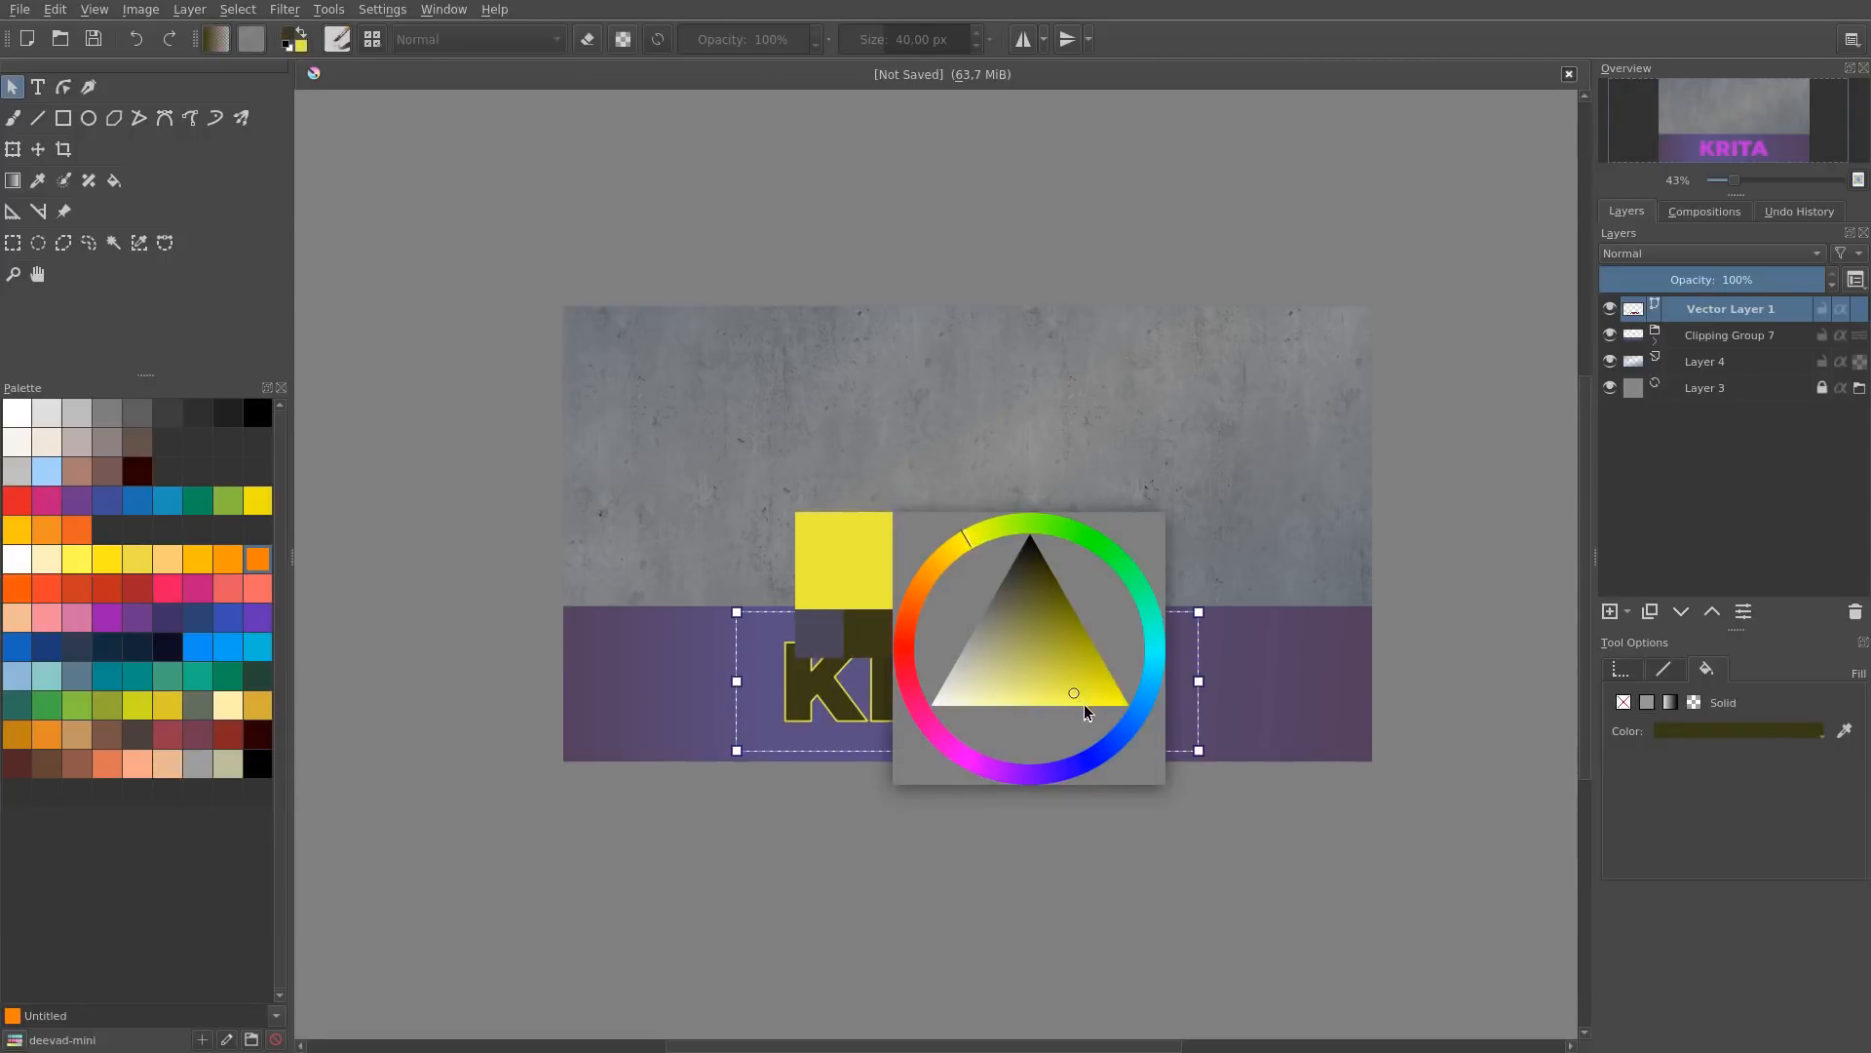
Step: Remove the KRITA text's stroke and set its fill to a warm golden yellow
left_click(1664, 670)
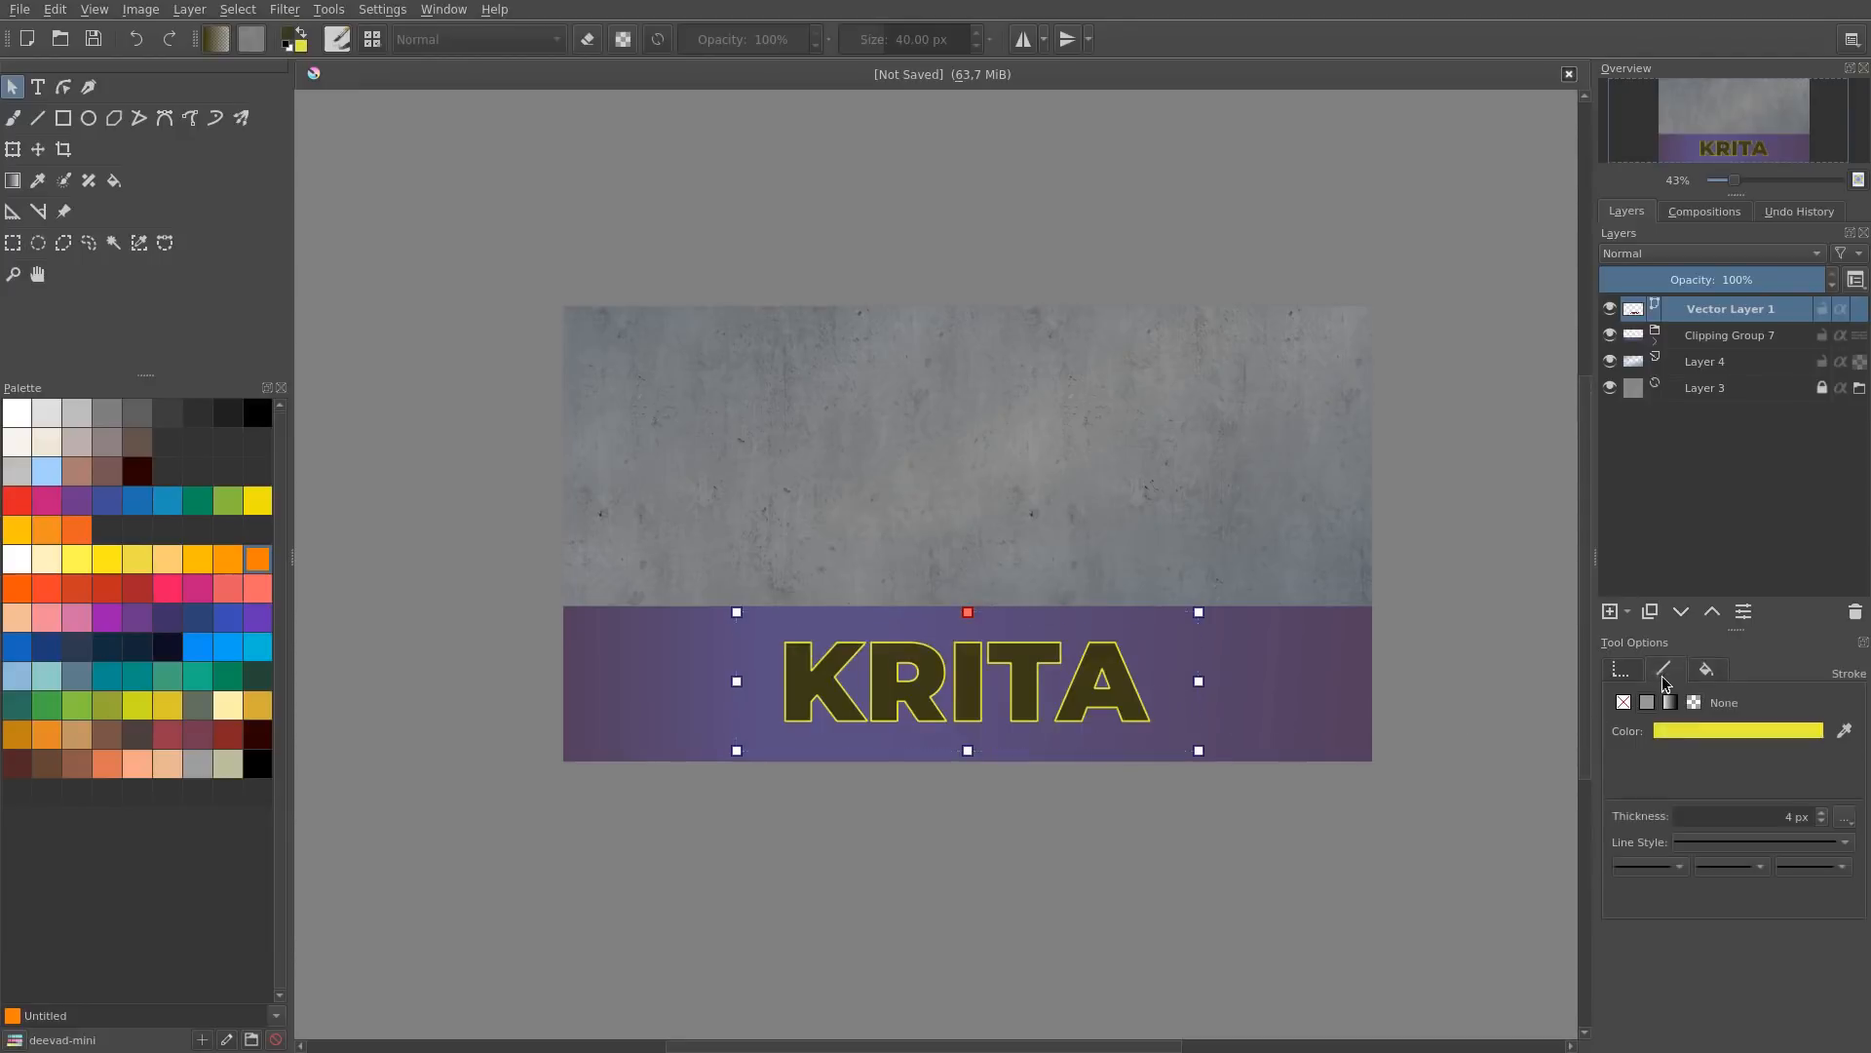
left_click(1622, 701)
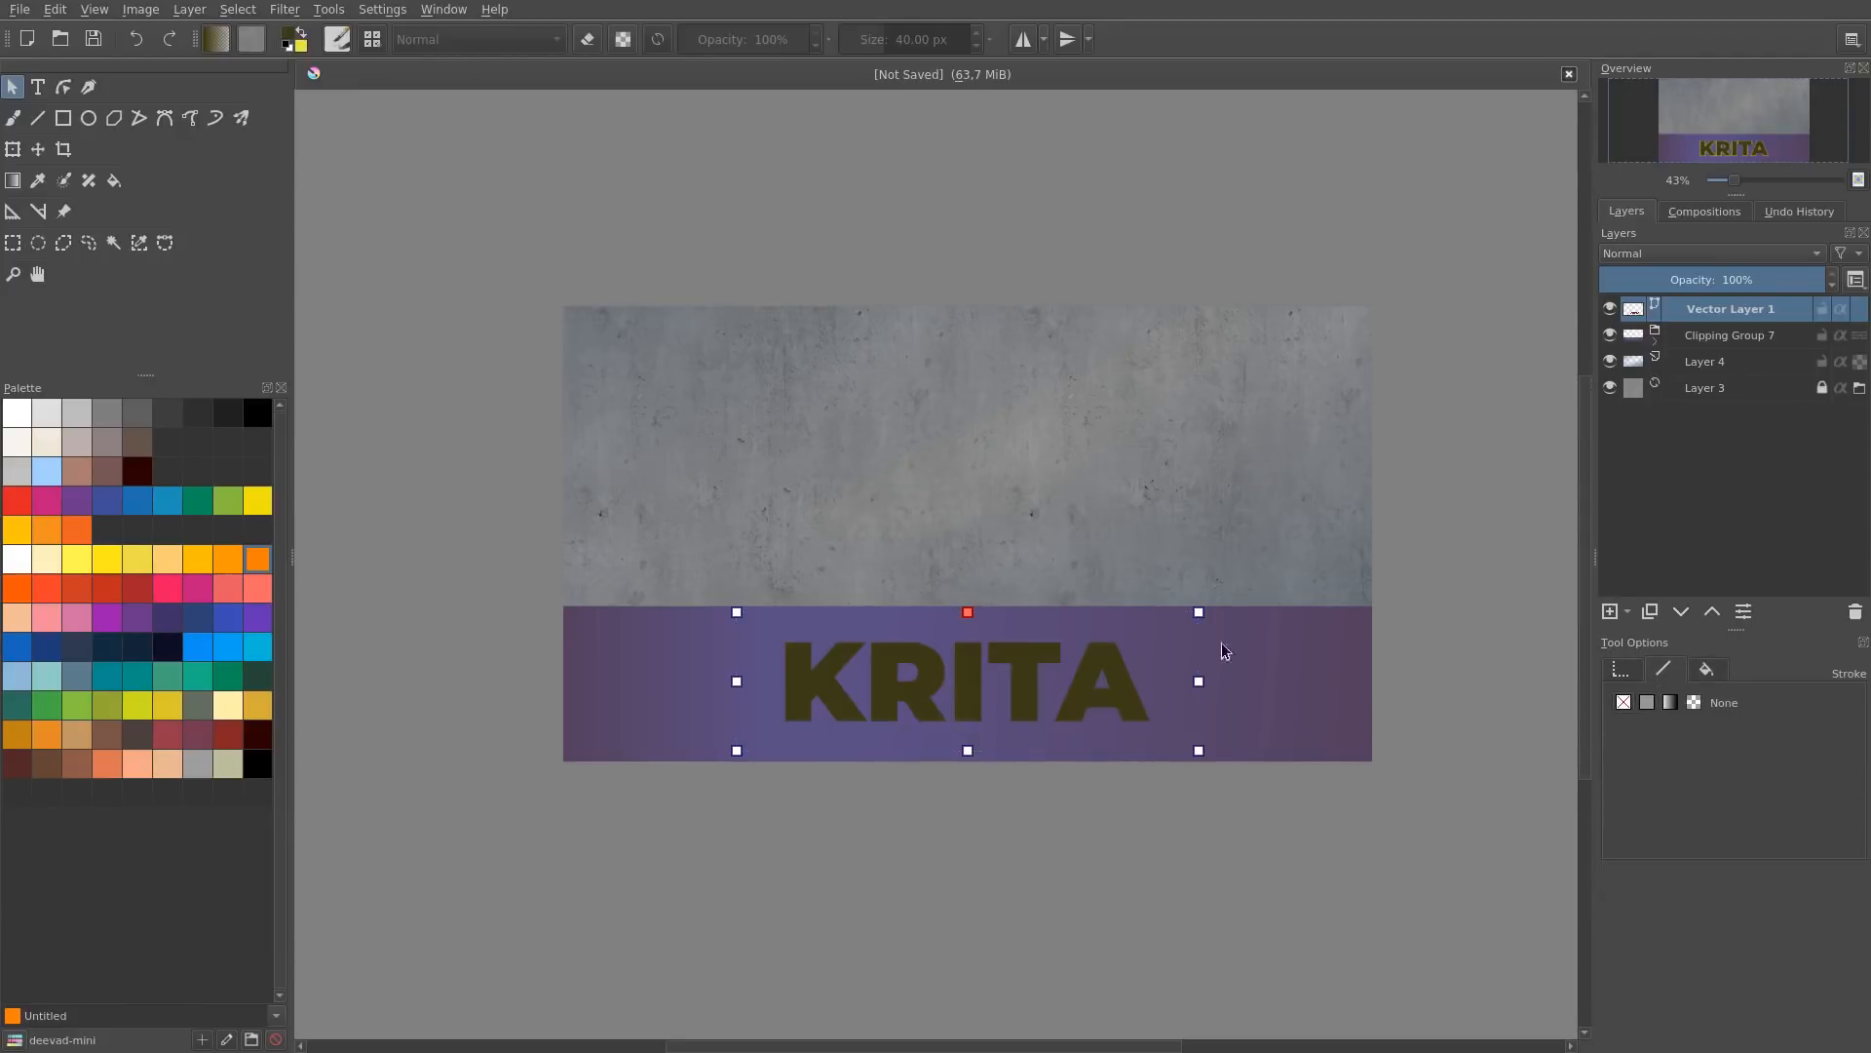
key("a")
left_click(1029, 661)
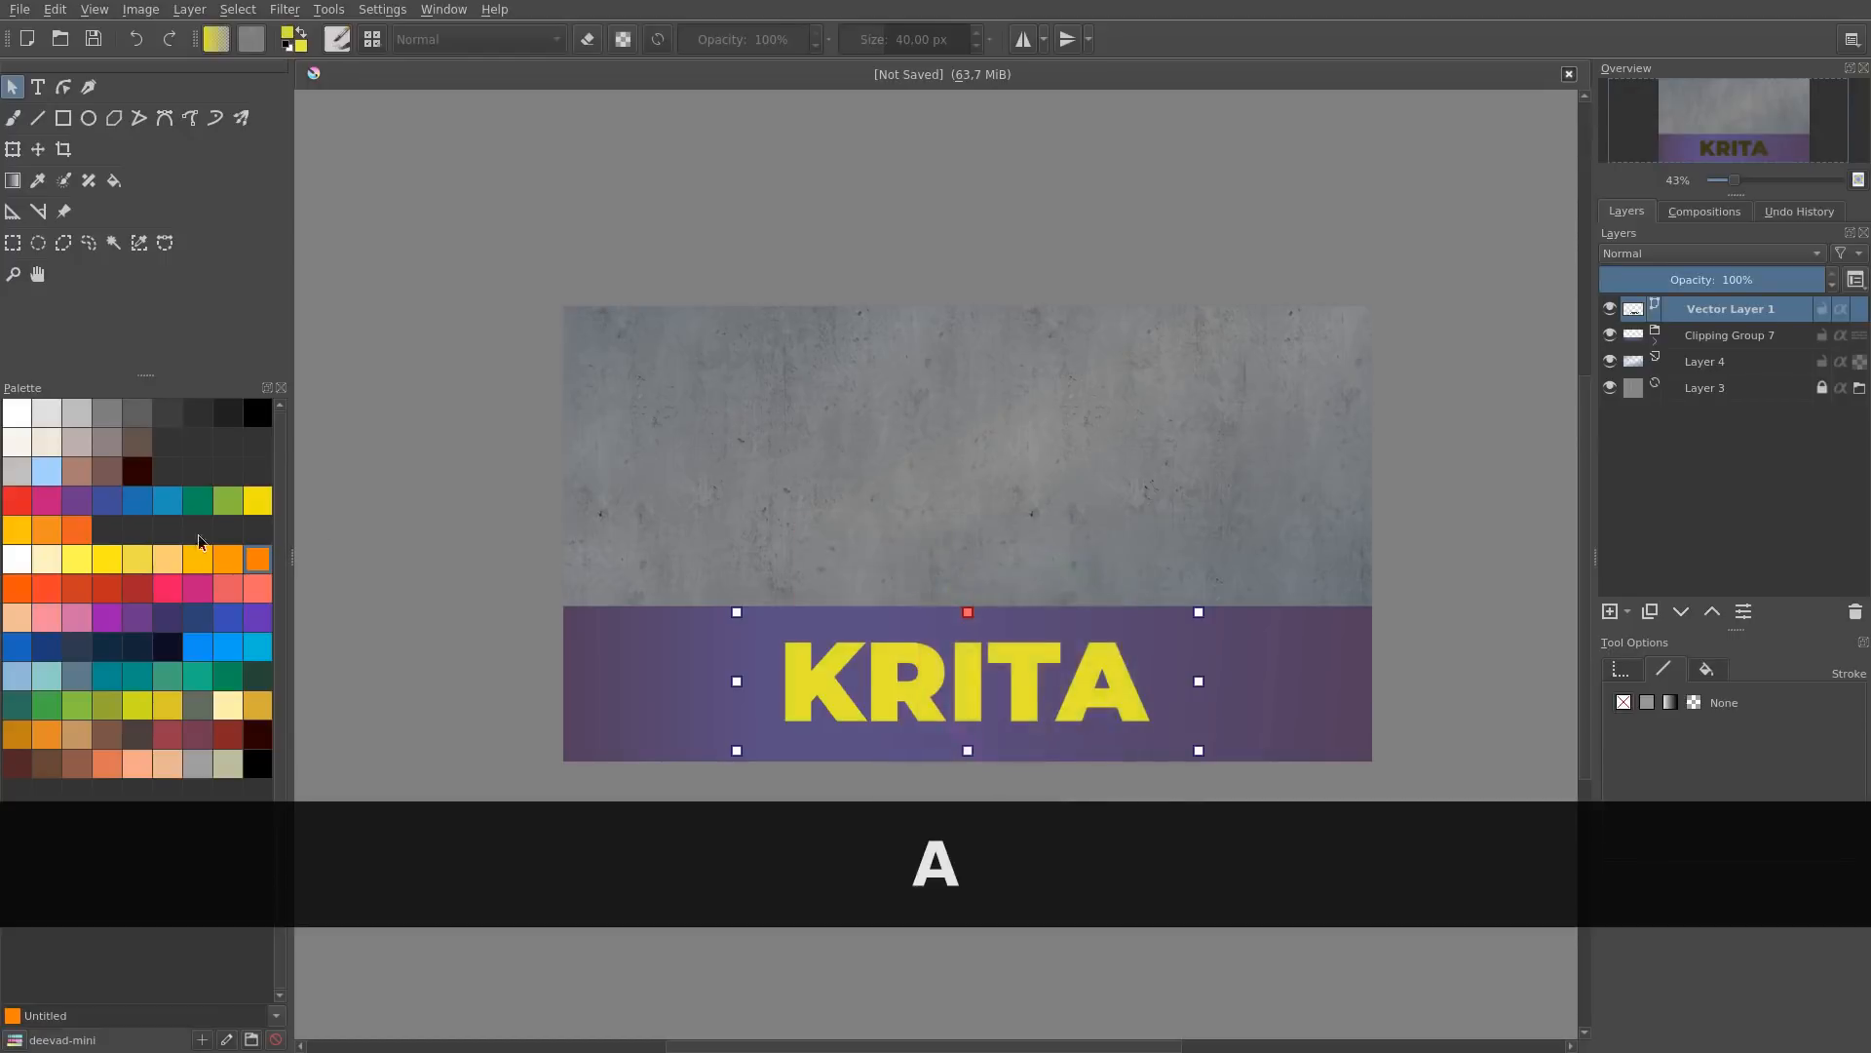
left_click(199, 557)
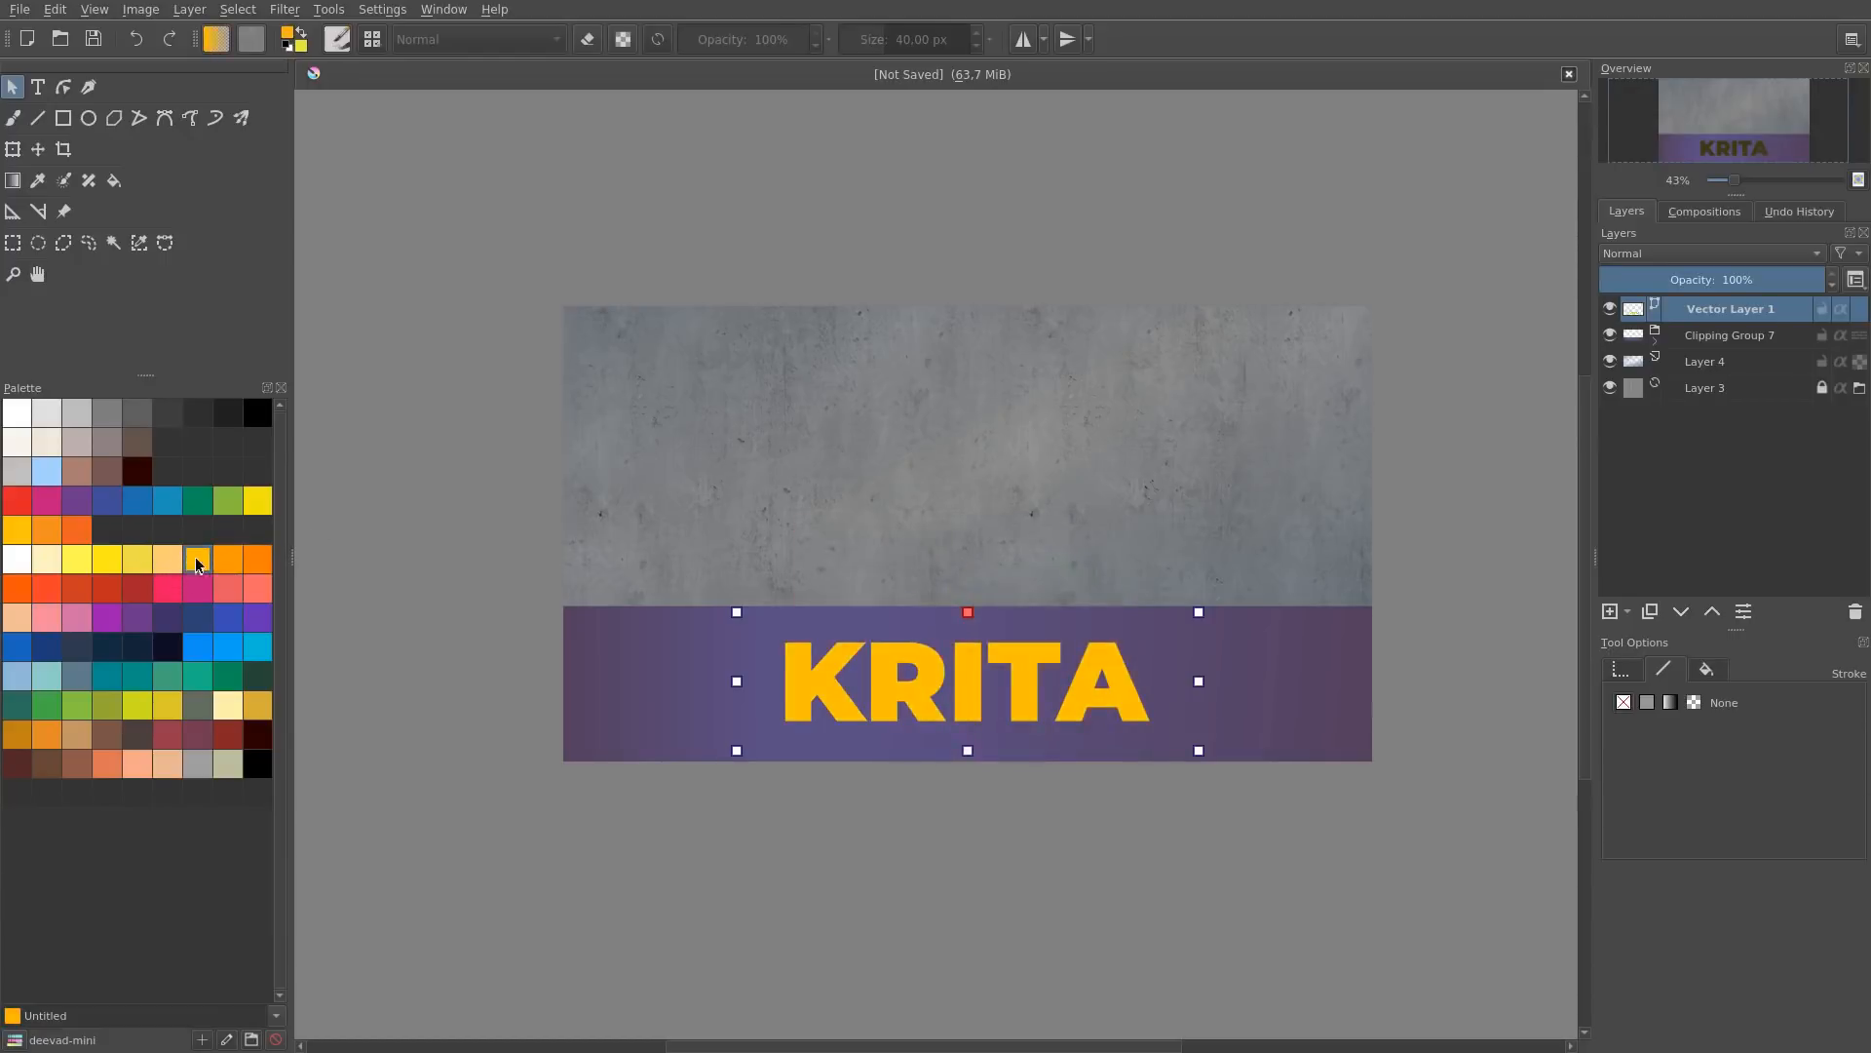
left_click(29, 534)
key("a")
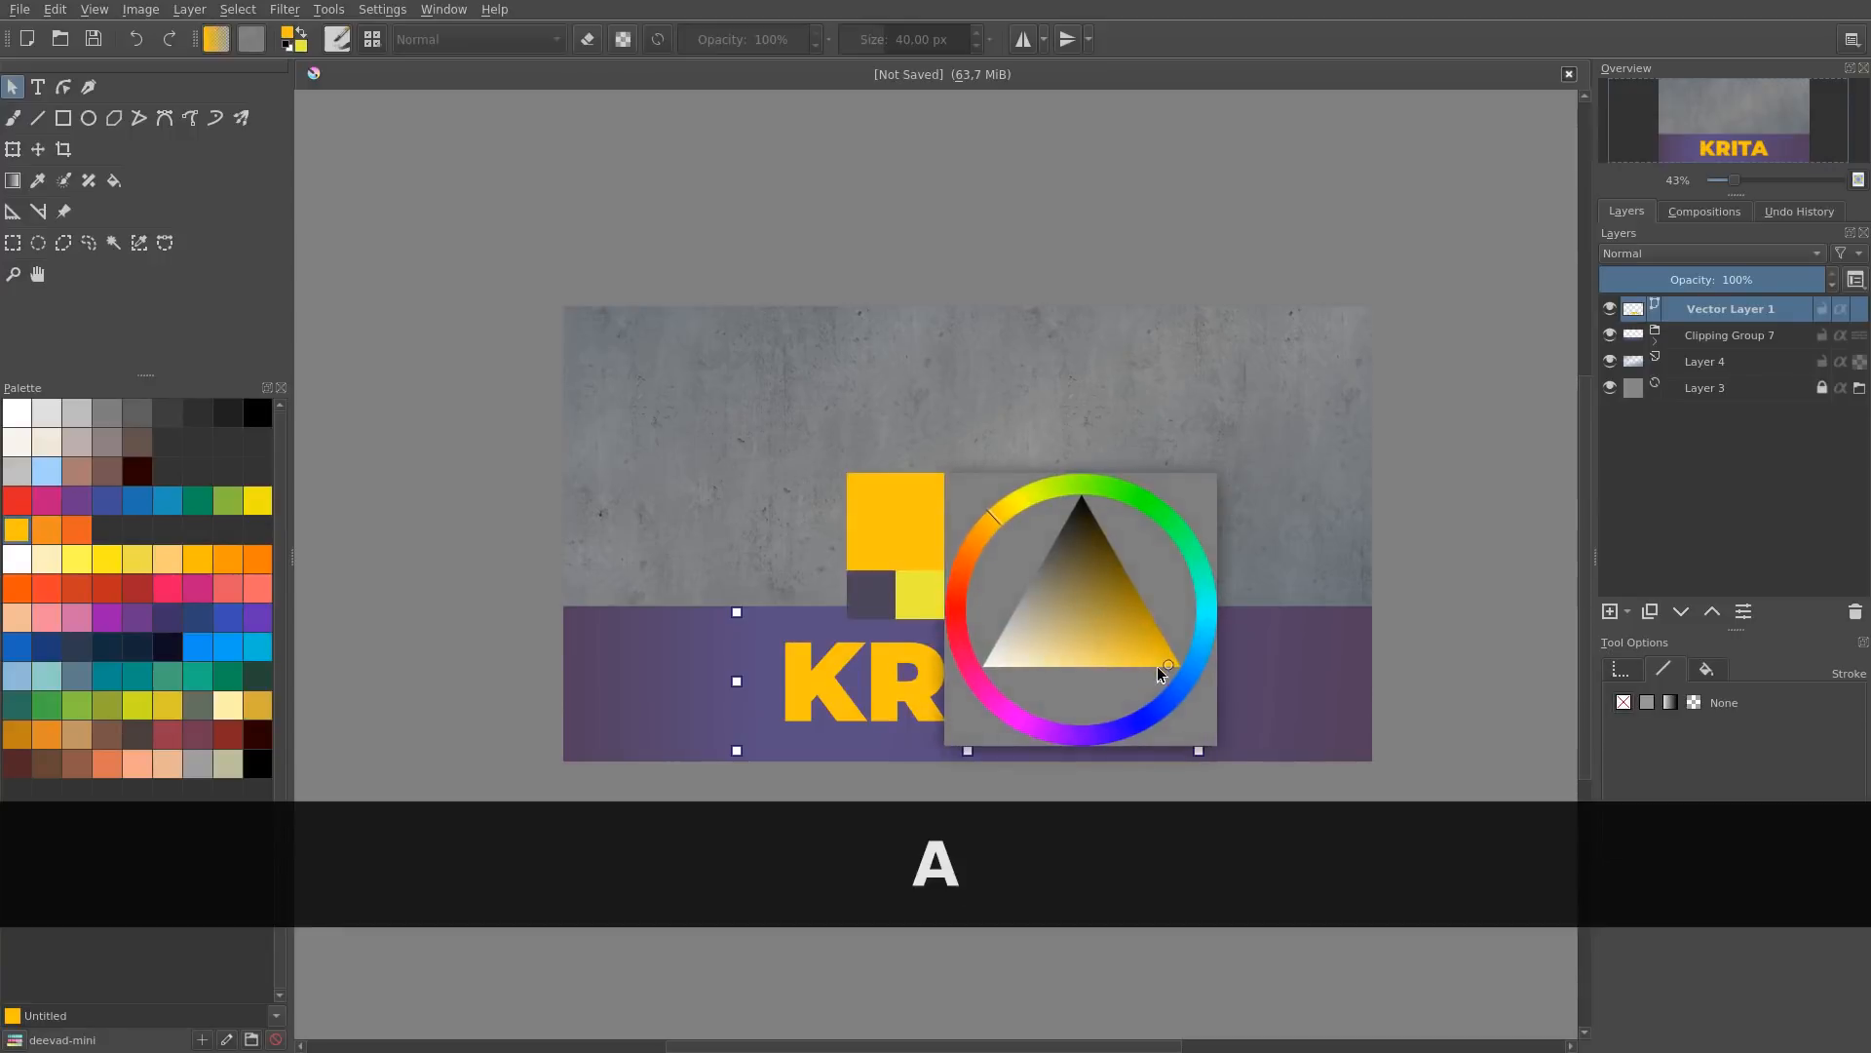
left_click(998, 512)
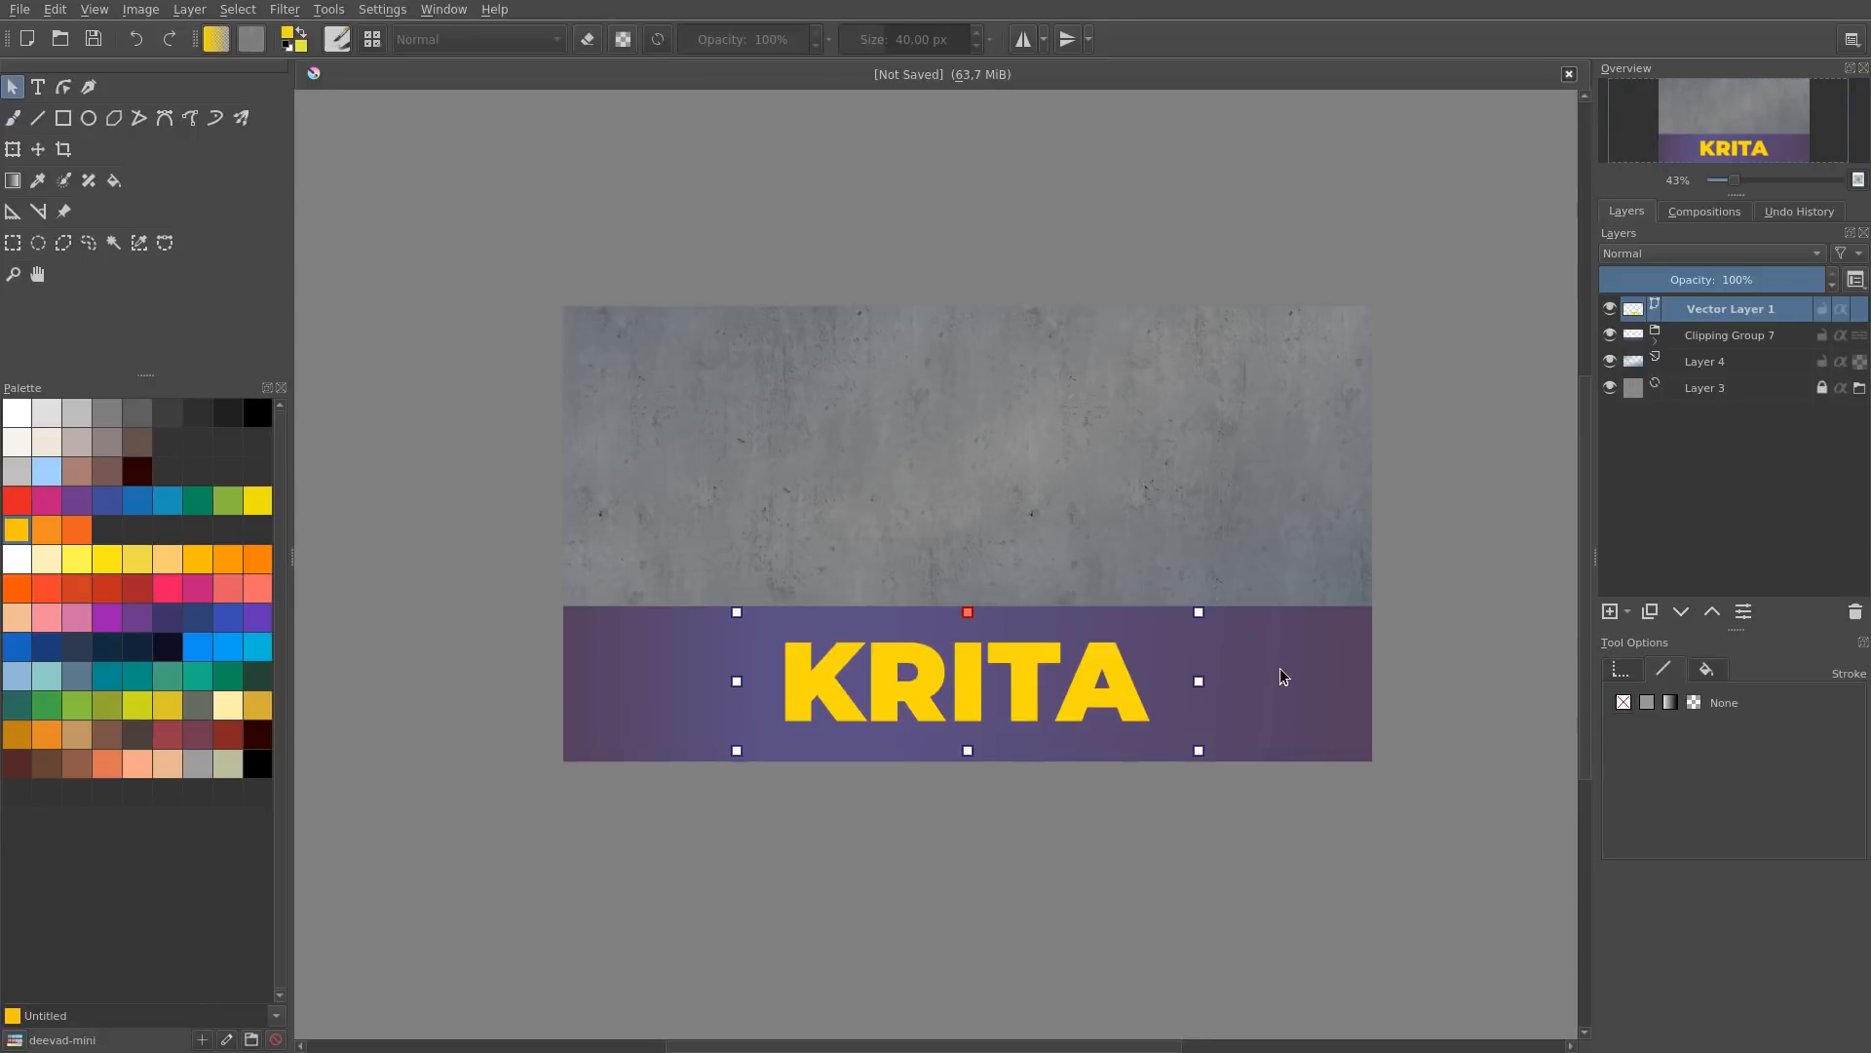
Step: Put the KRITA text layer in a clipping group and shade it with salmon linear gradients running inward from both ends
key("ctrl+alt+g")
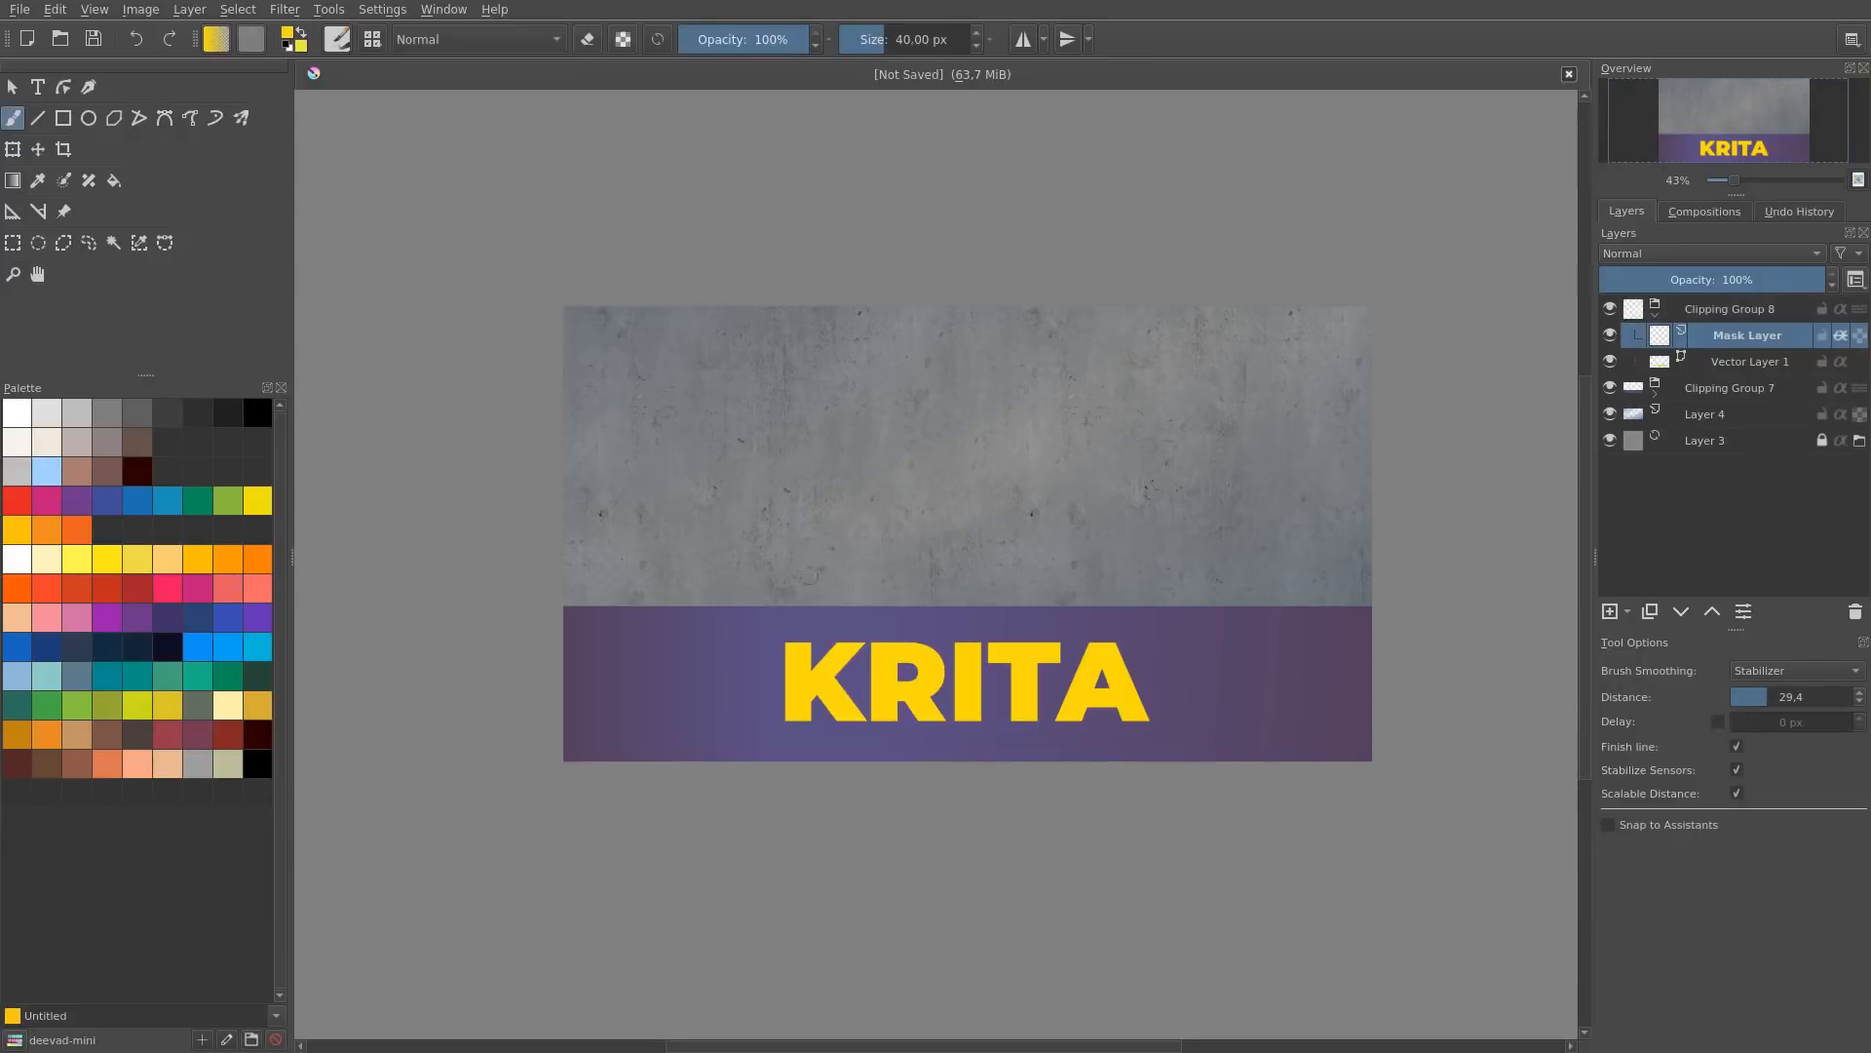
key("g")
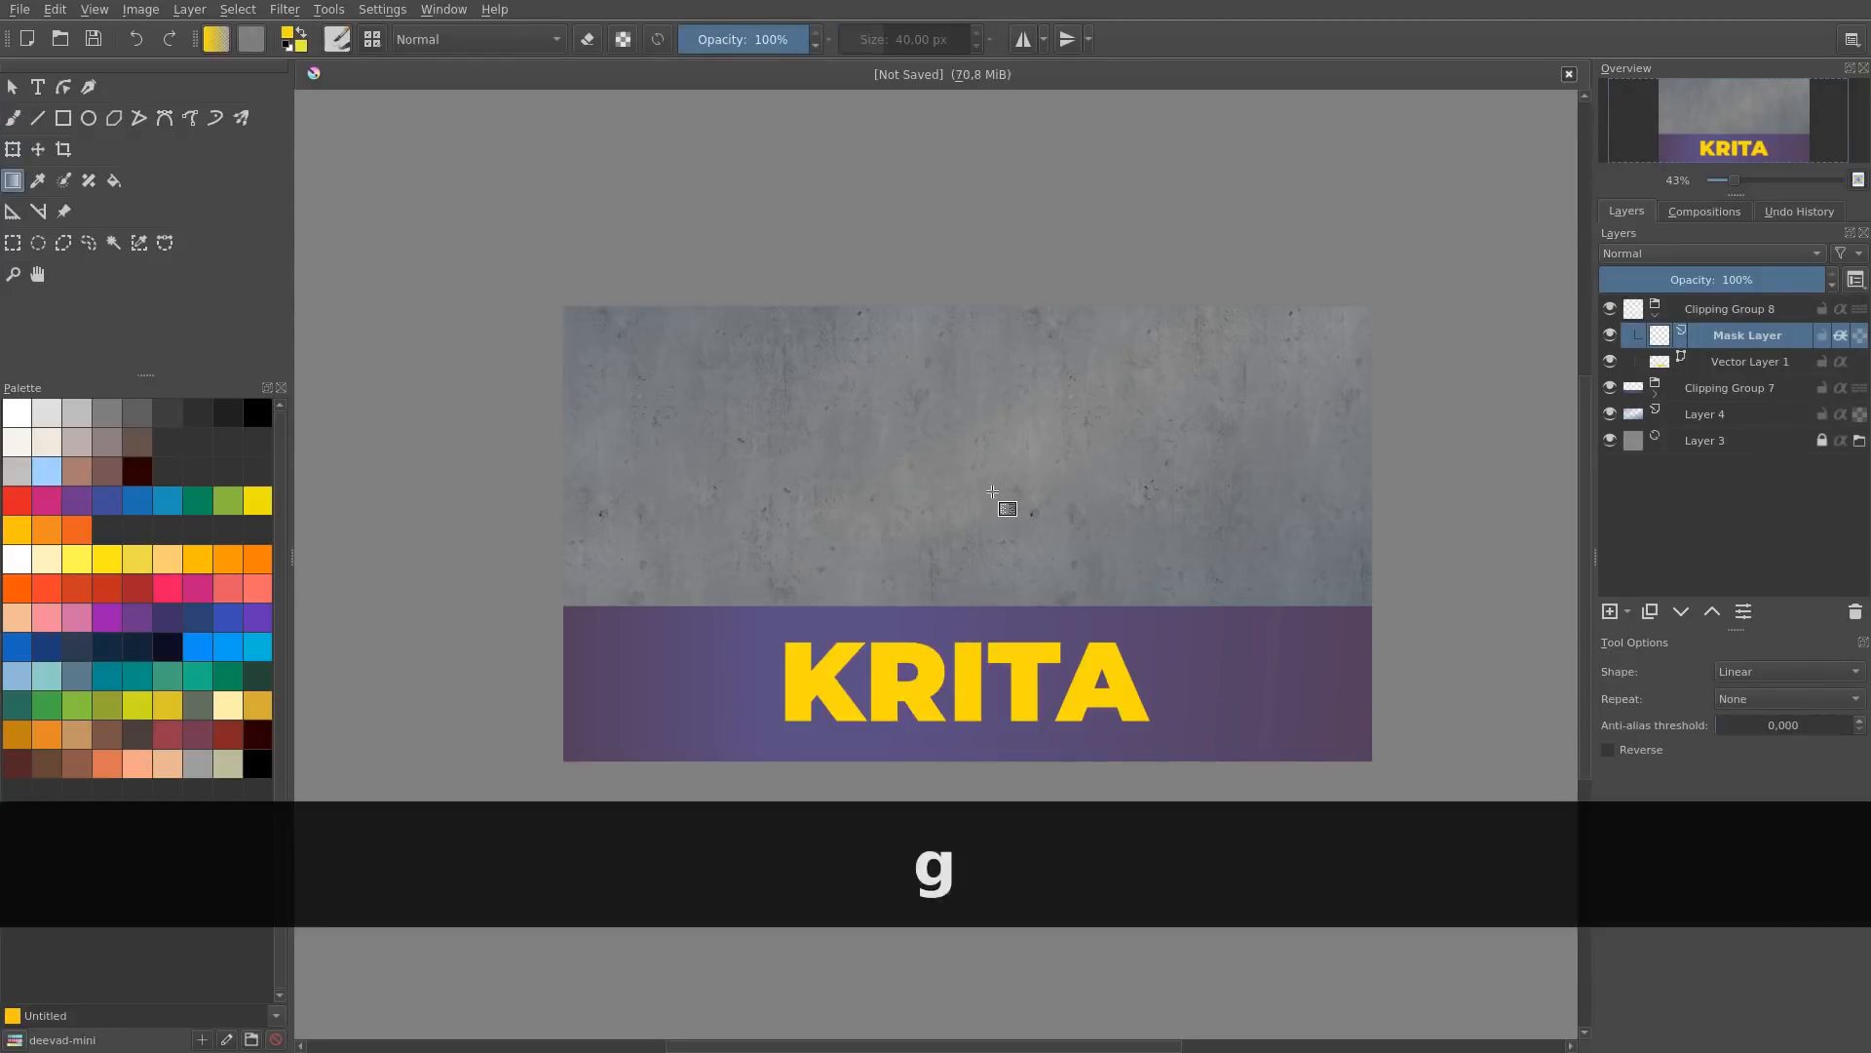
left_click(259, 563)
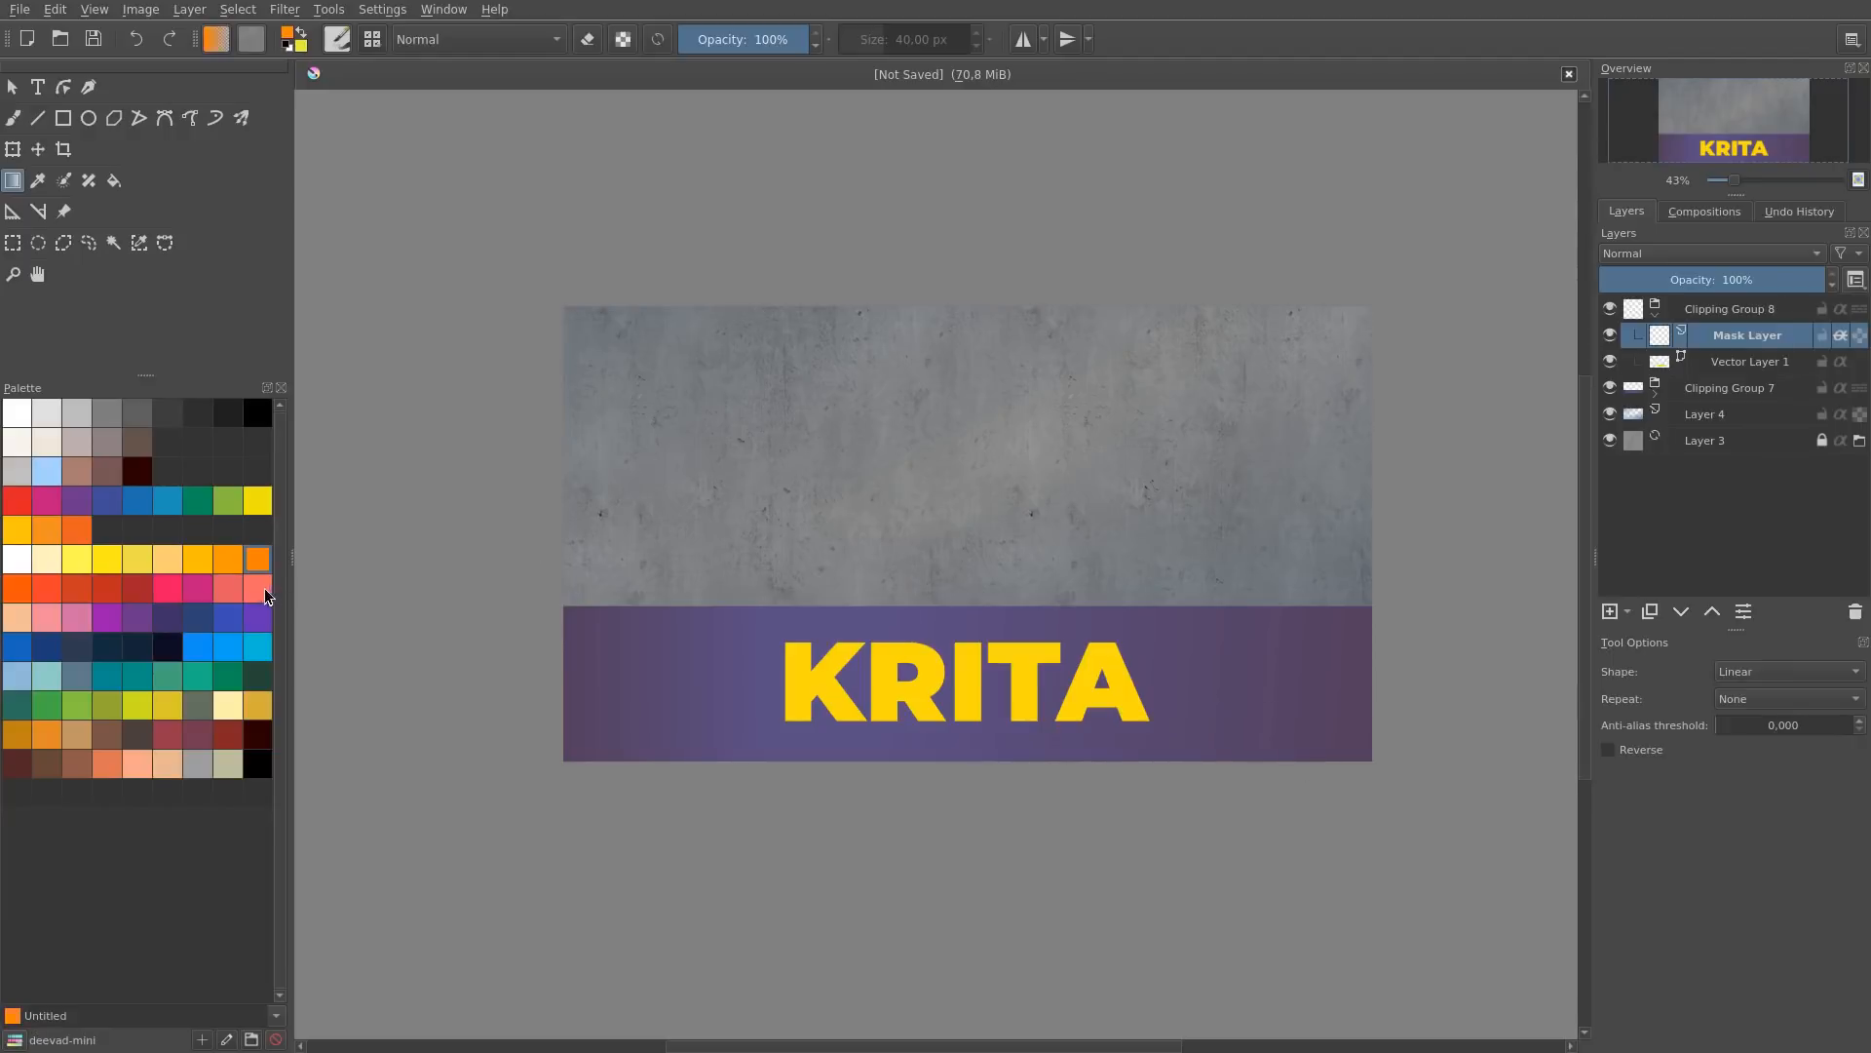
left_click_drag(1284, 743, 890, 677)
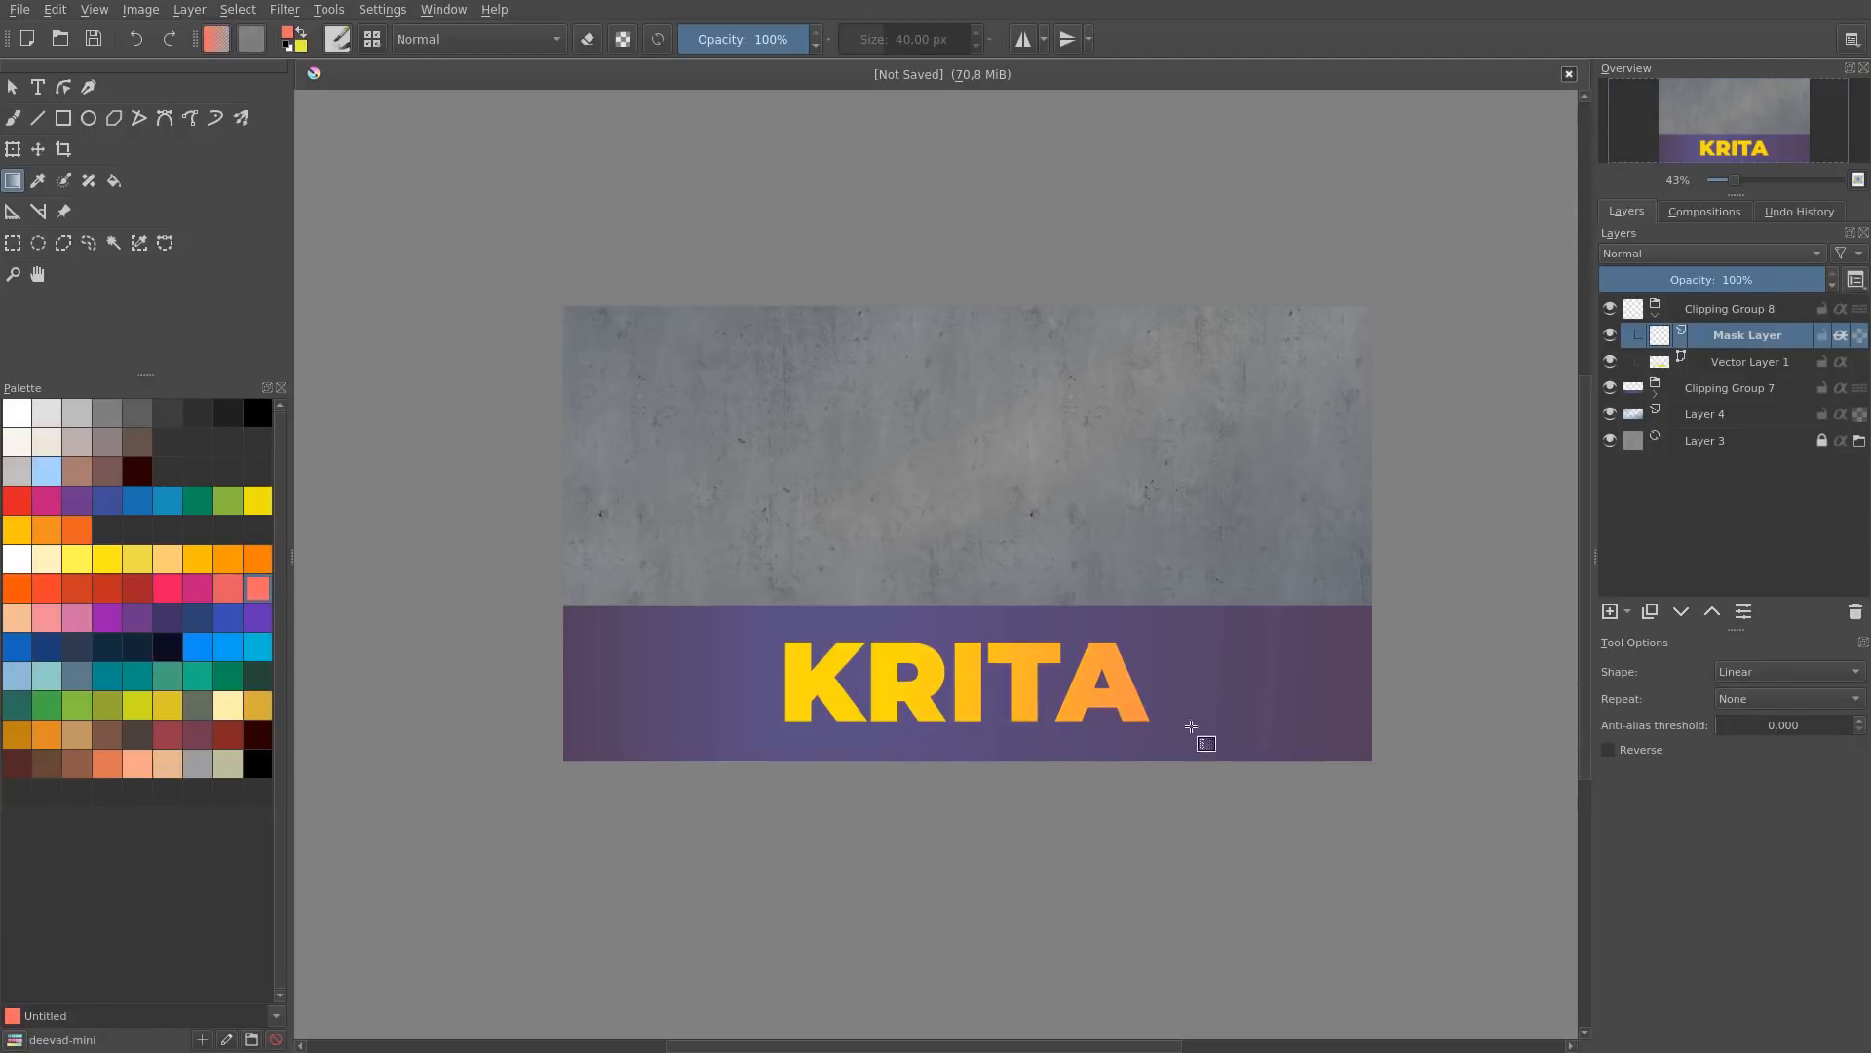
left_click_drag(655, 694, 896, 693)
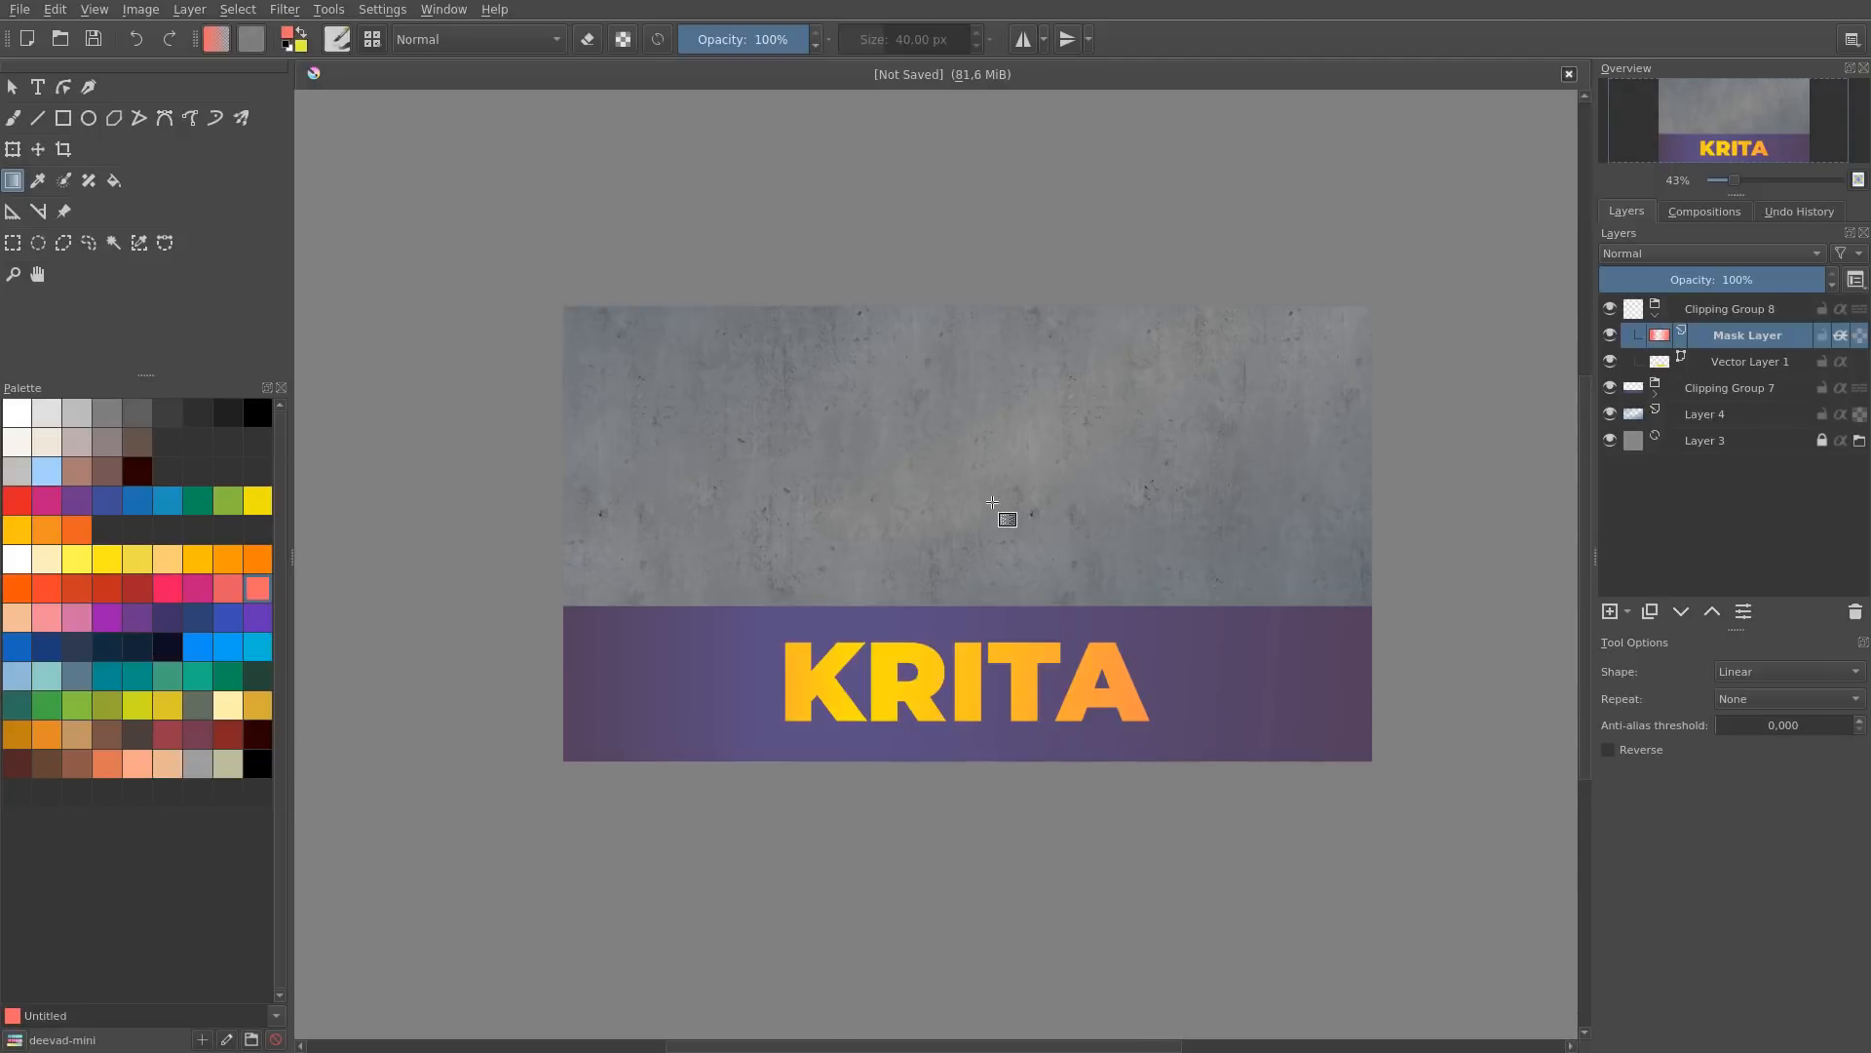
left_click(1655, 314)
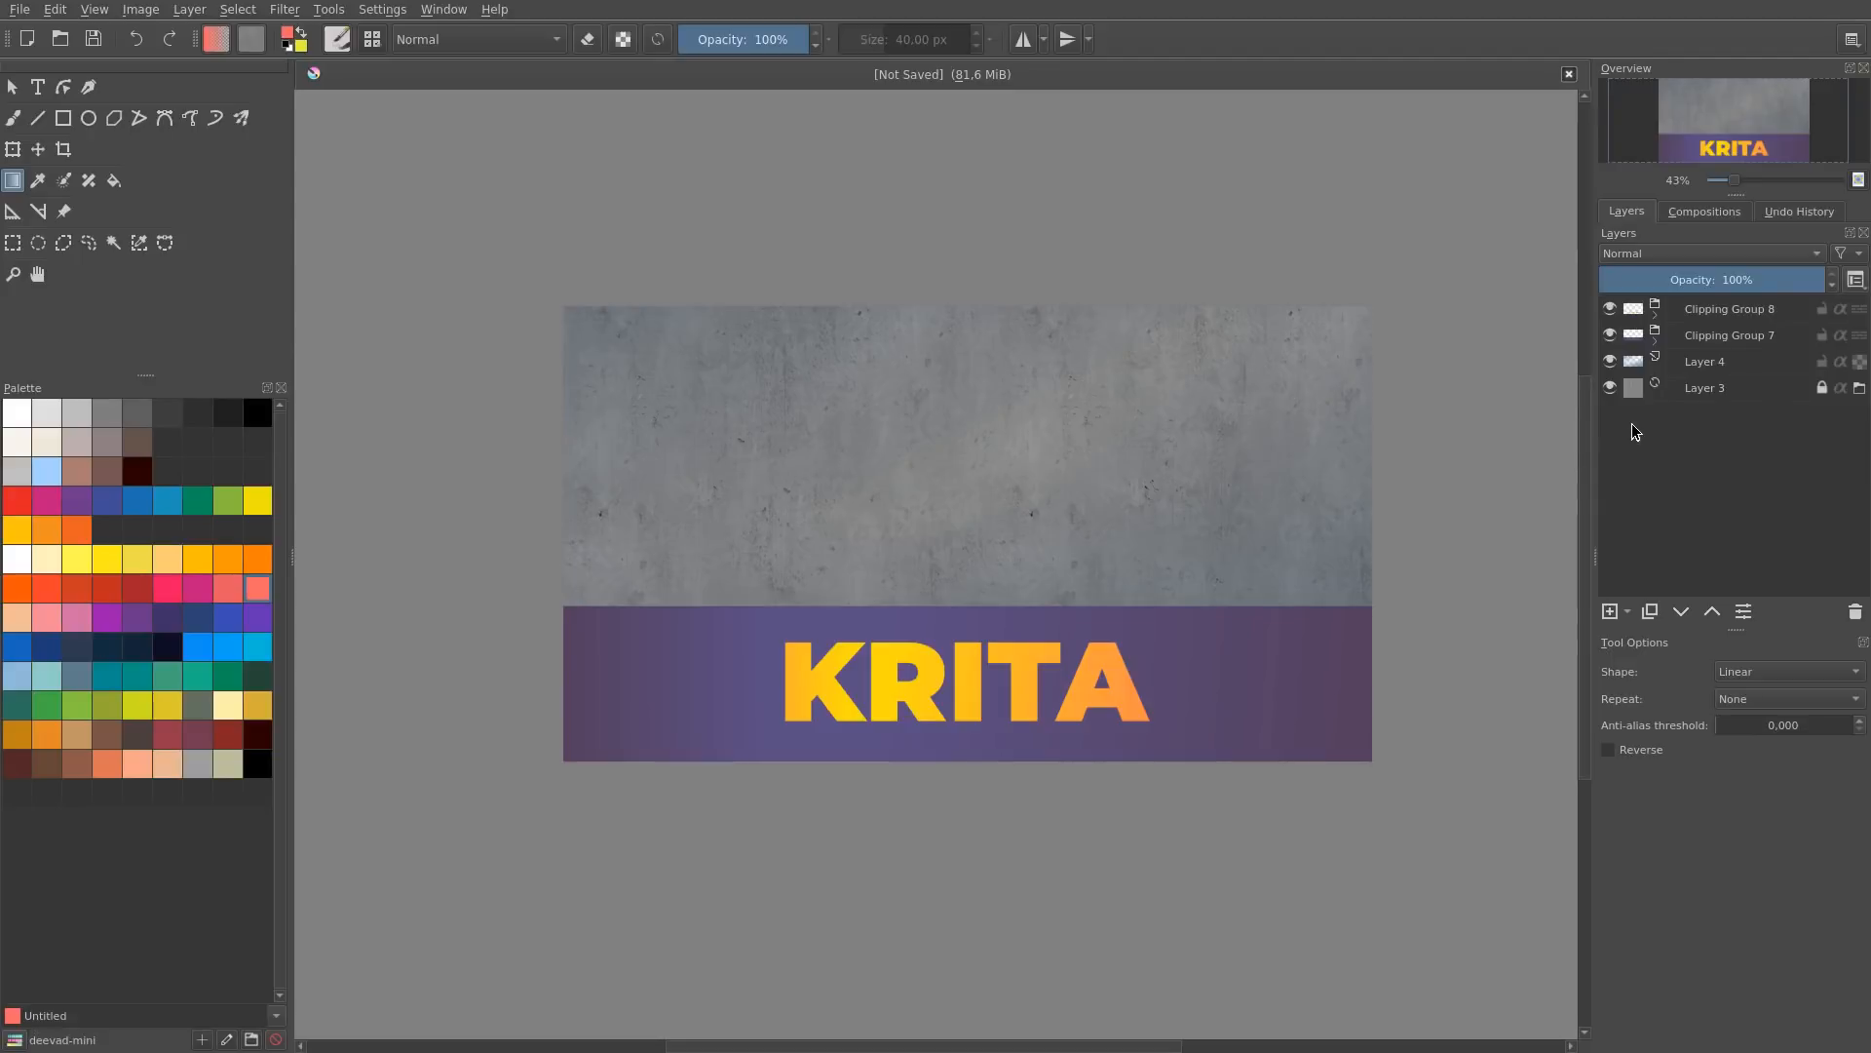
Step: Save the document in the Desktop folder as a Krita document named thumbnail-tutorial
key("ctrl+s")
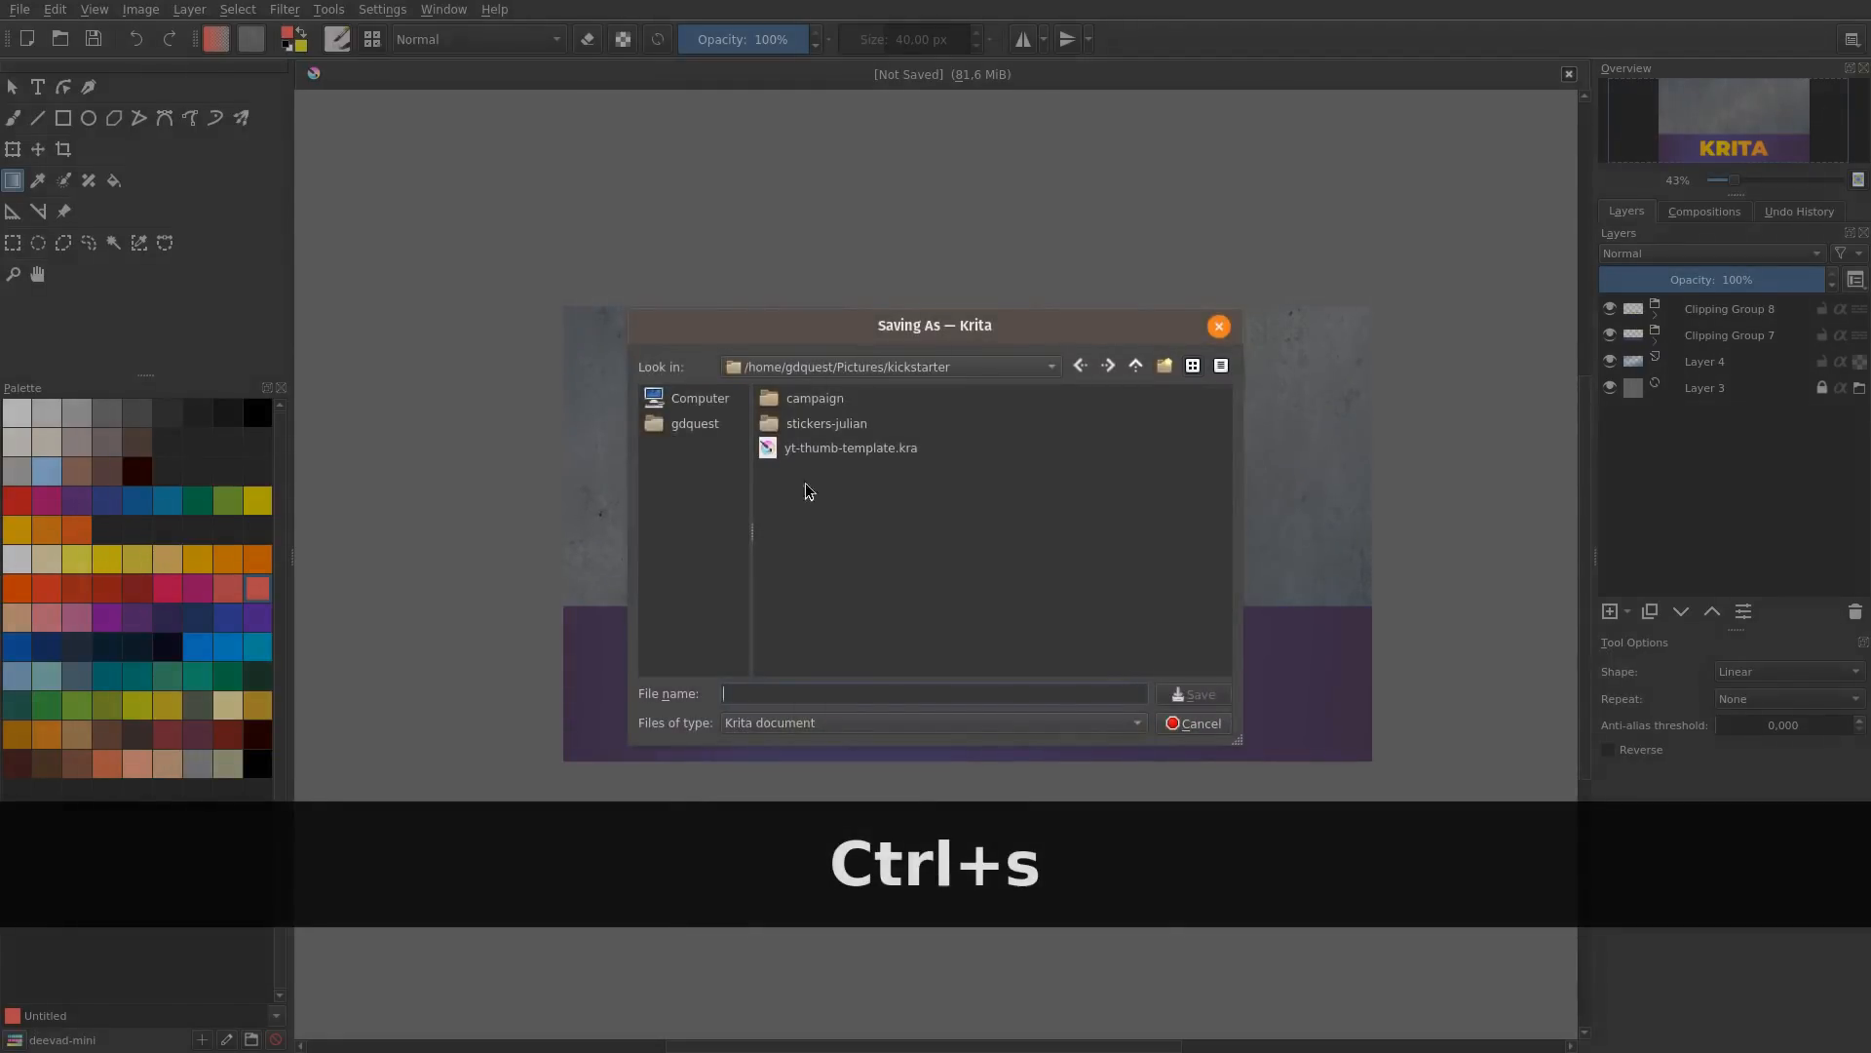
left_click(709, 423)
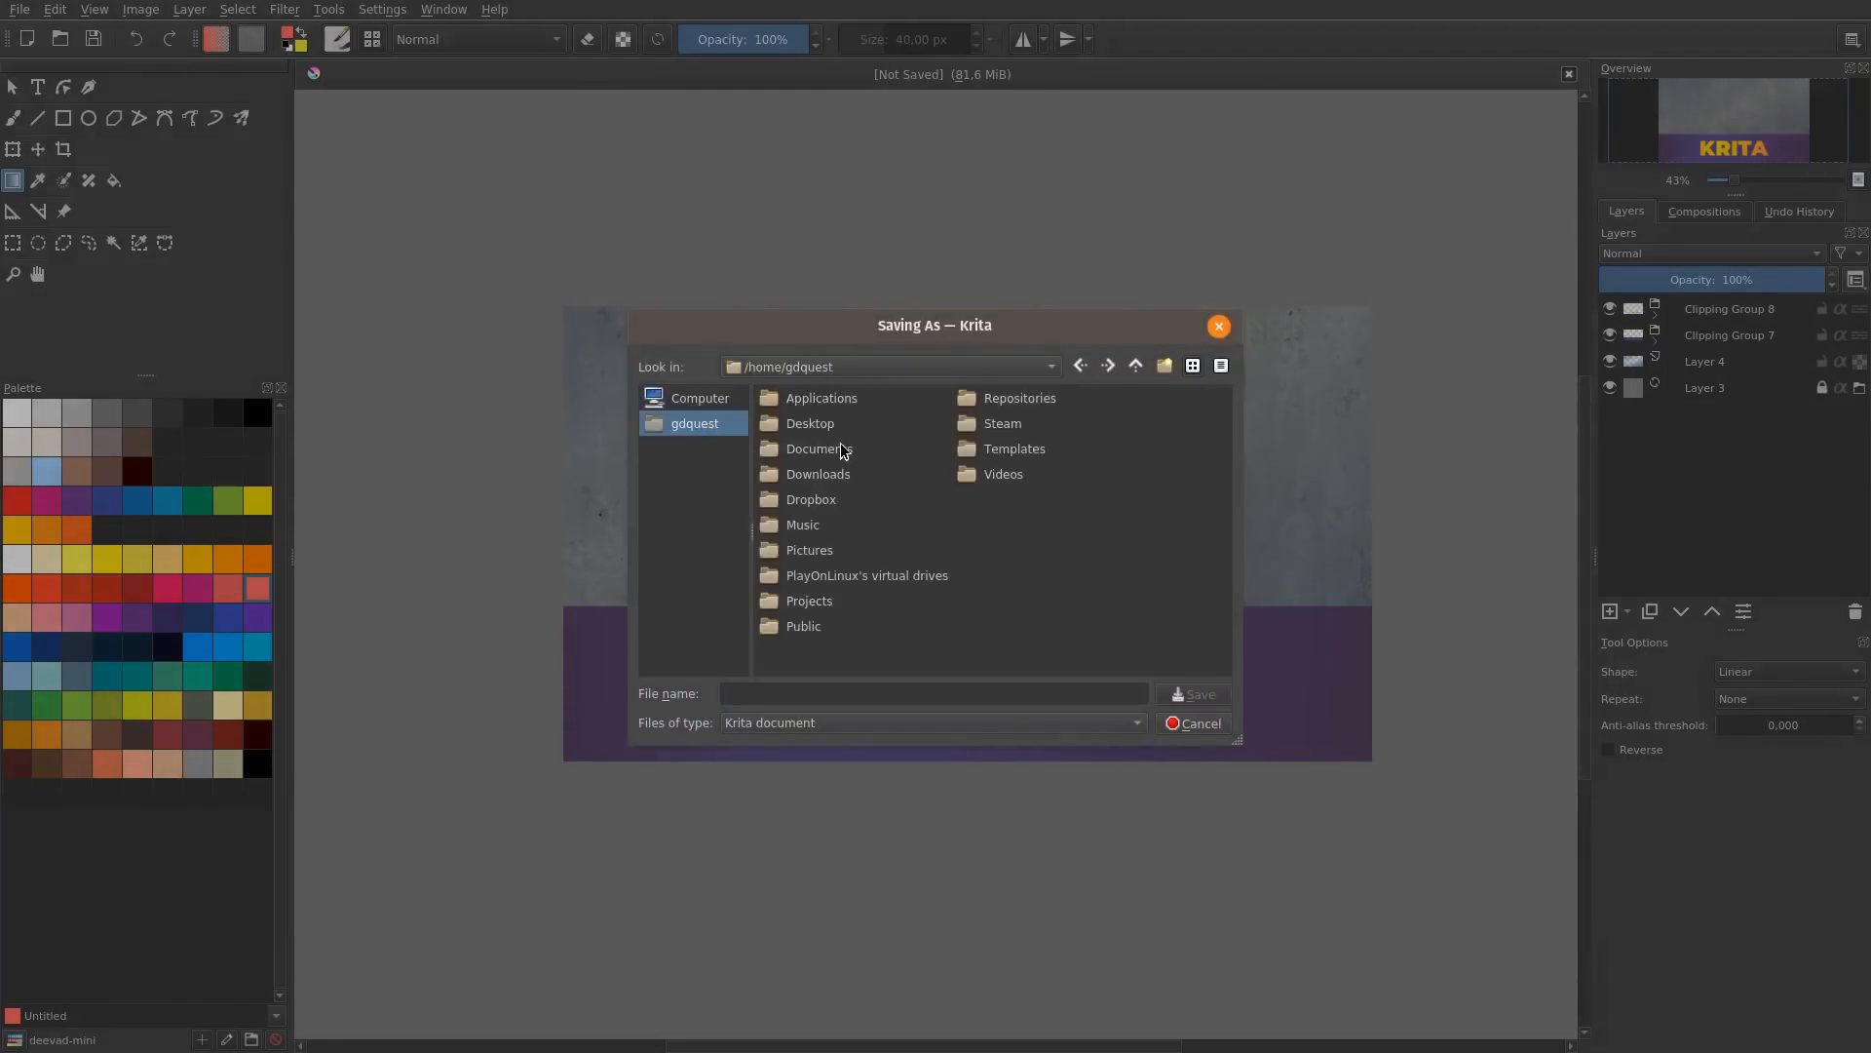
double_click(823, 423)
type("thumb")
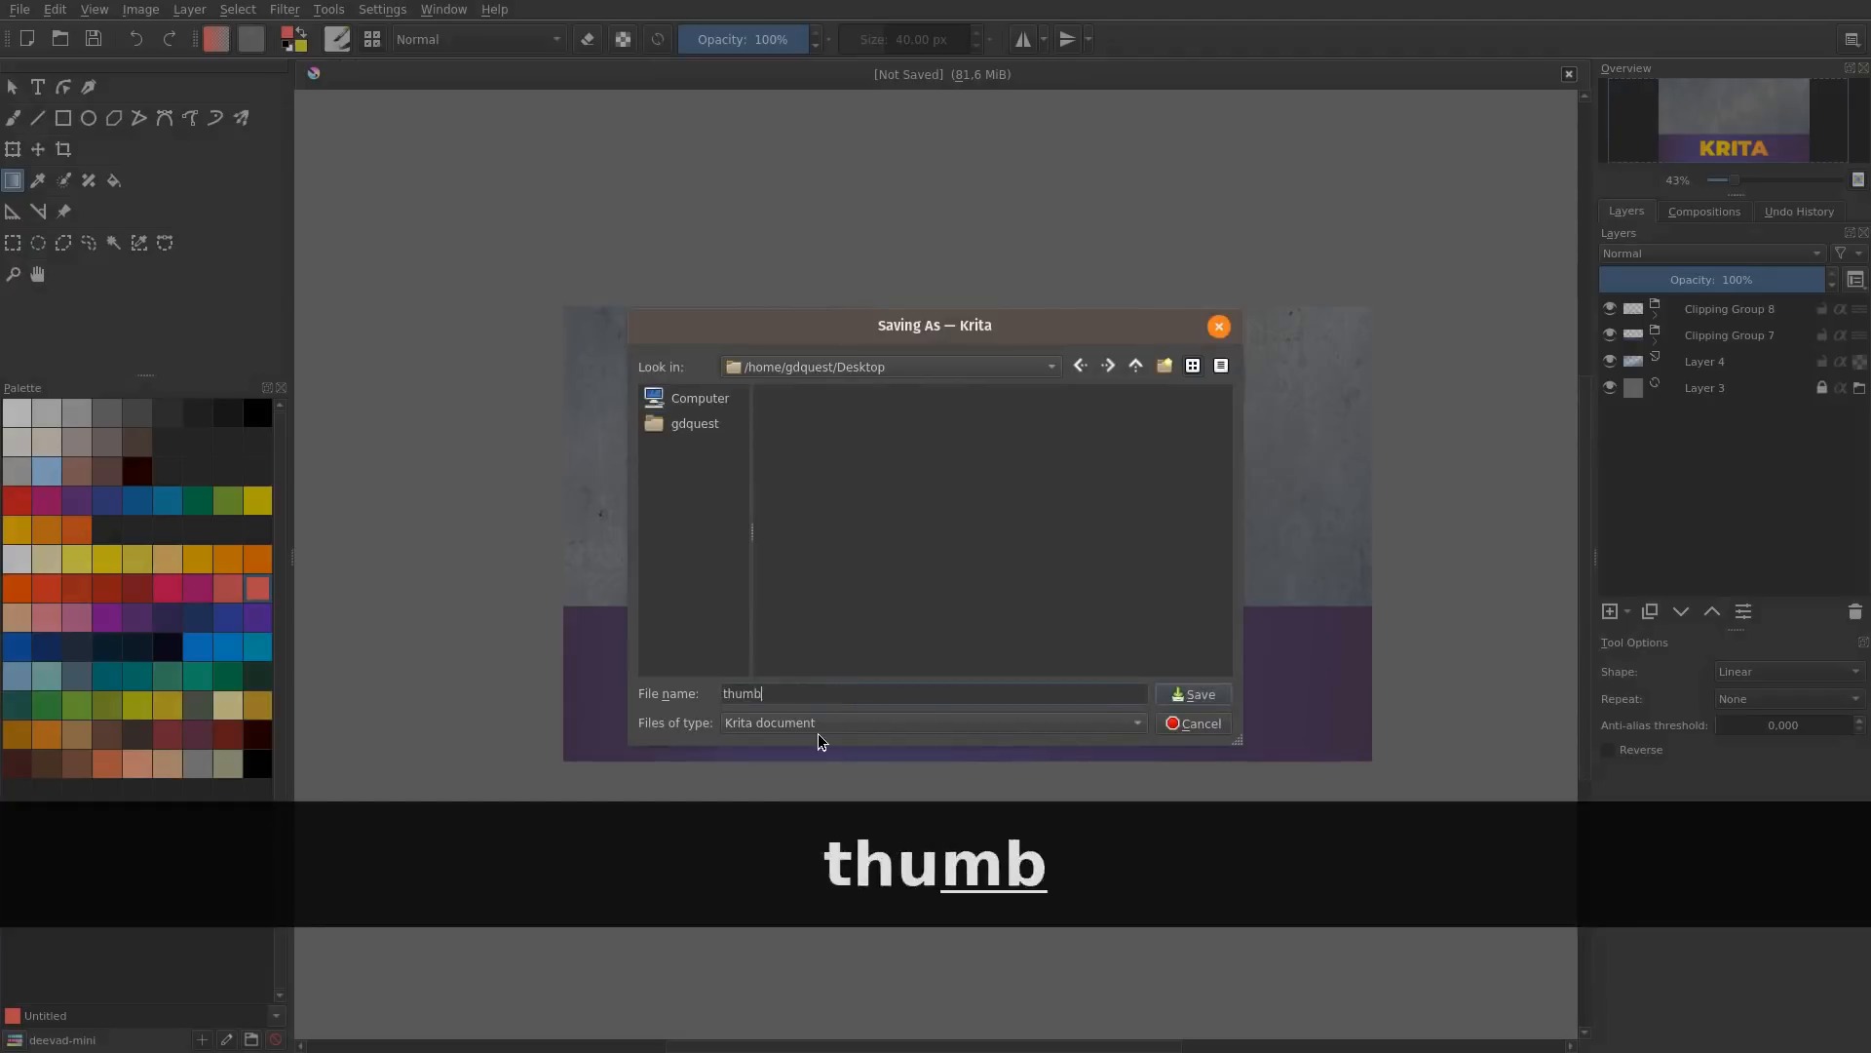
type("nail-tutorial.")
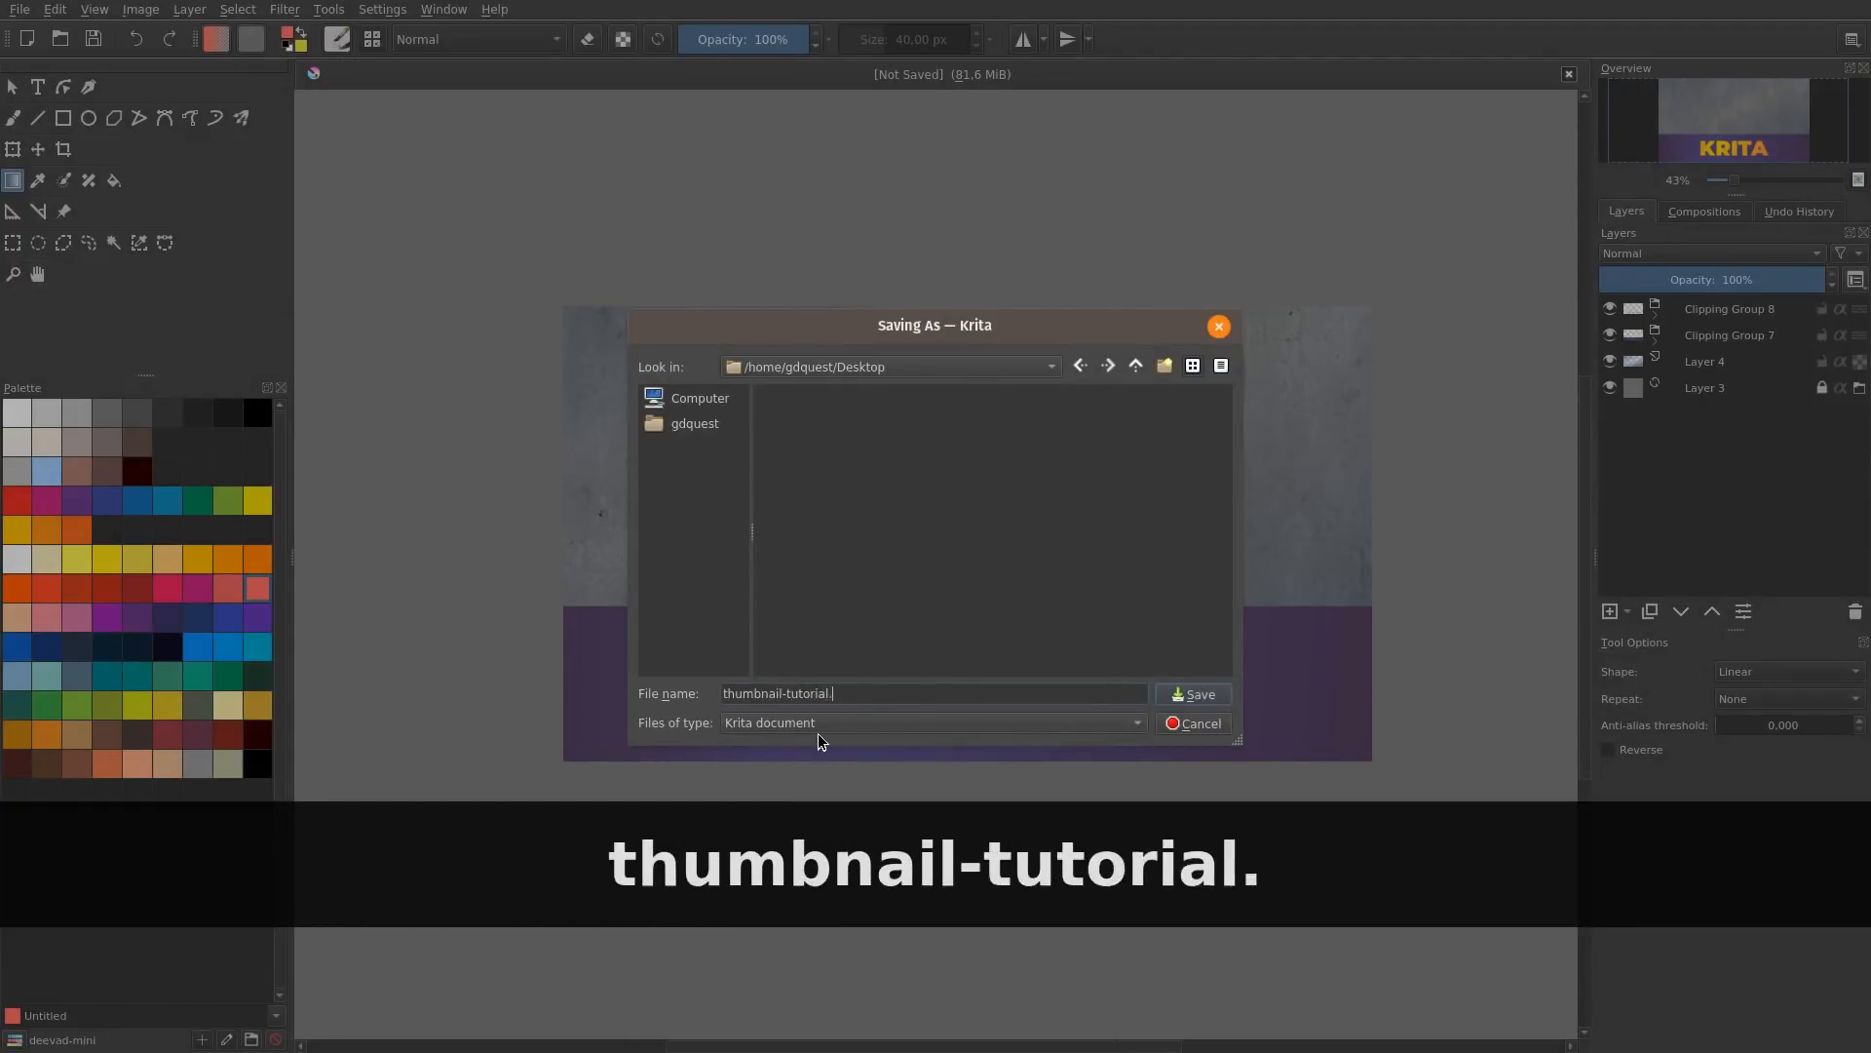
key("BackSpace")
key("Return")
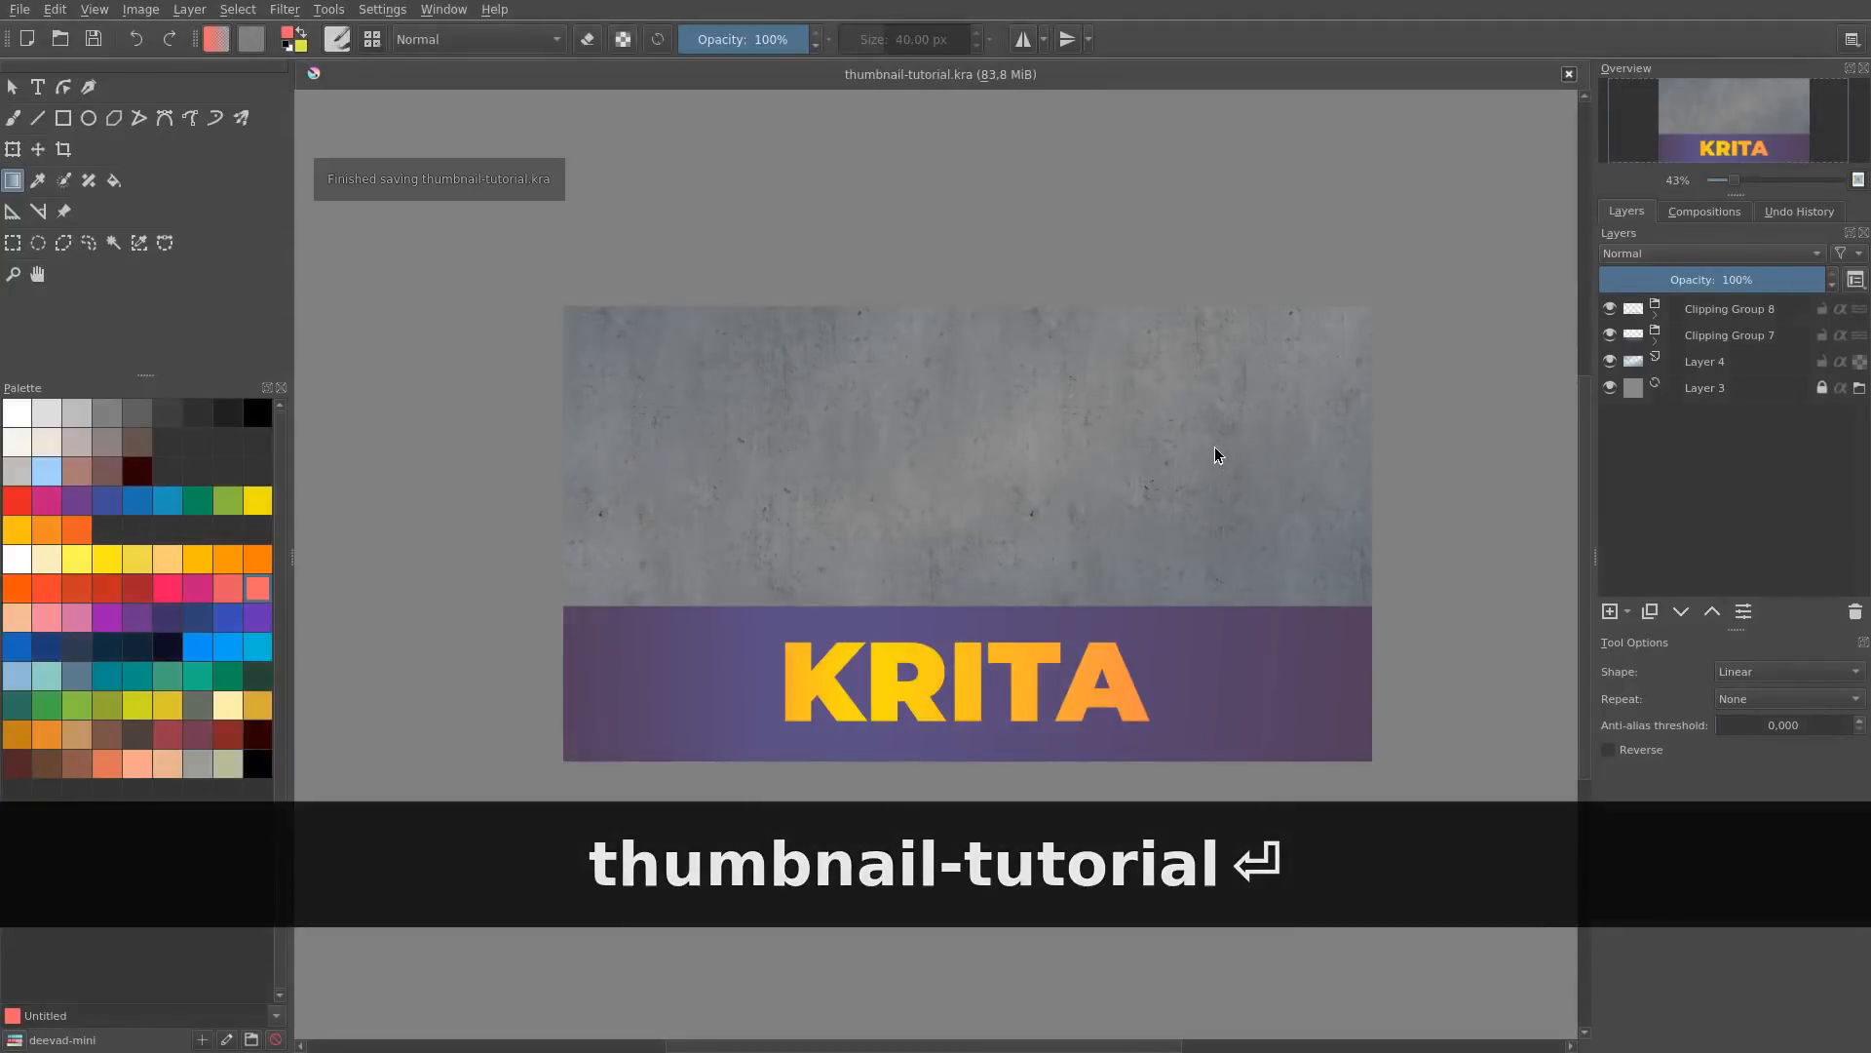
right_click(1715, 309)
left_click(1713, 311)
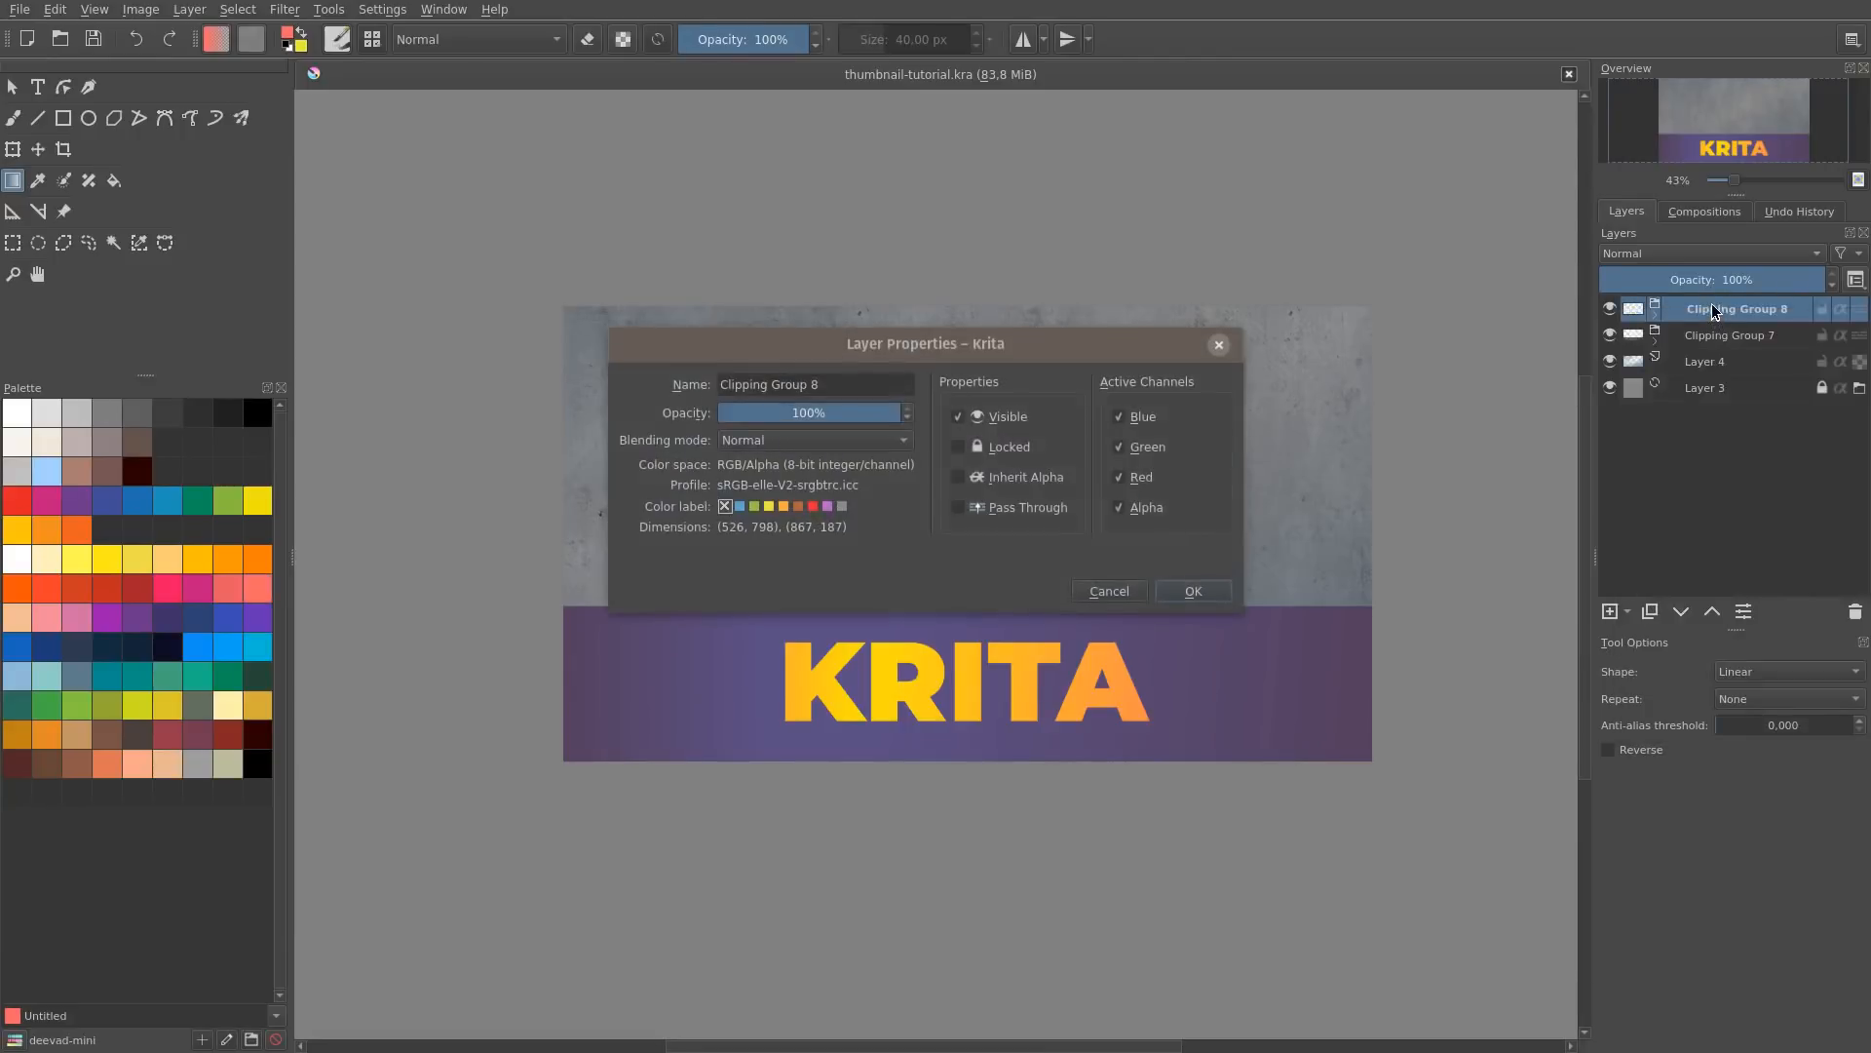
key("Escape")
left_click(1219, 344)
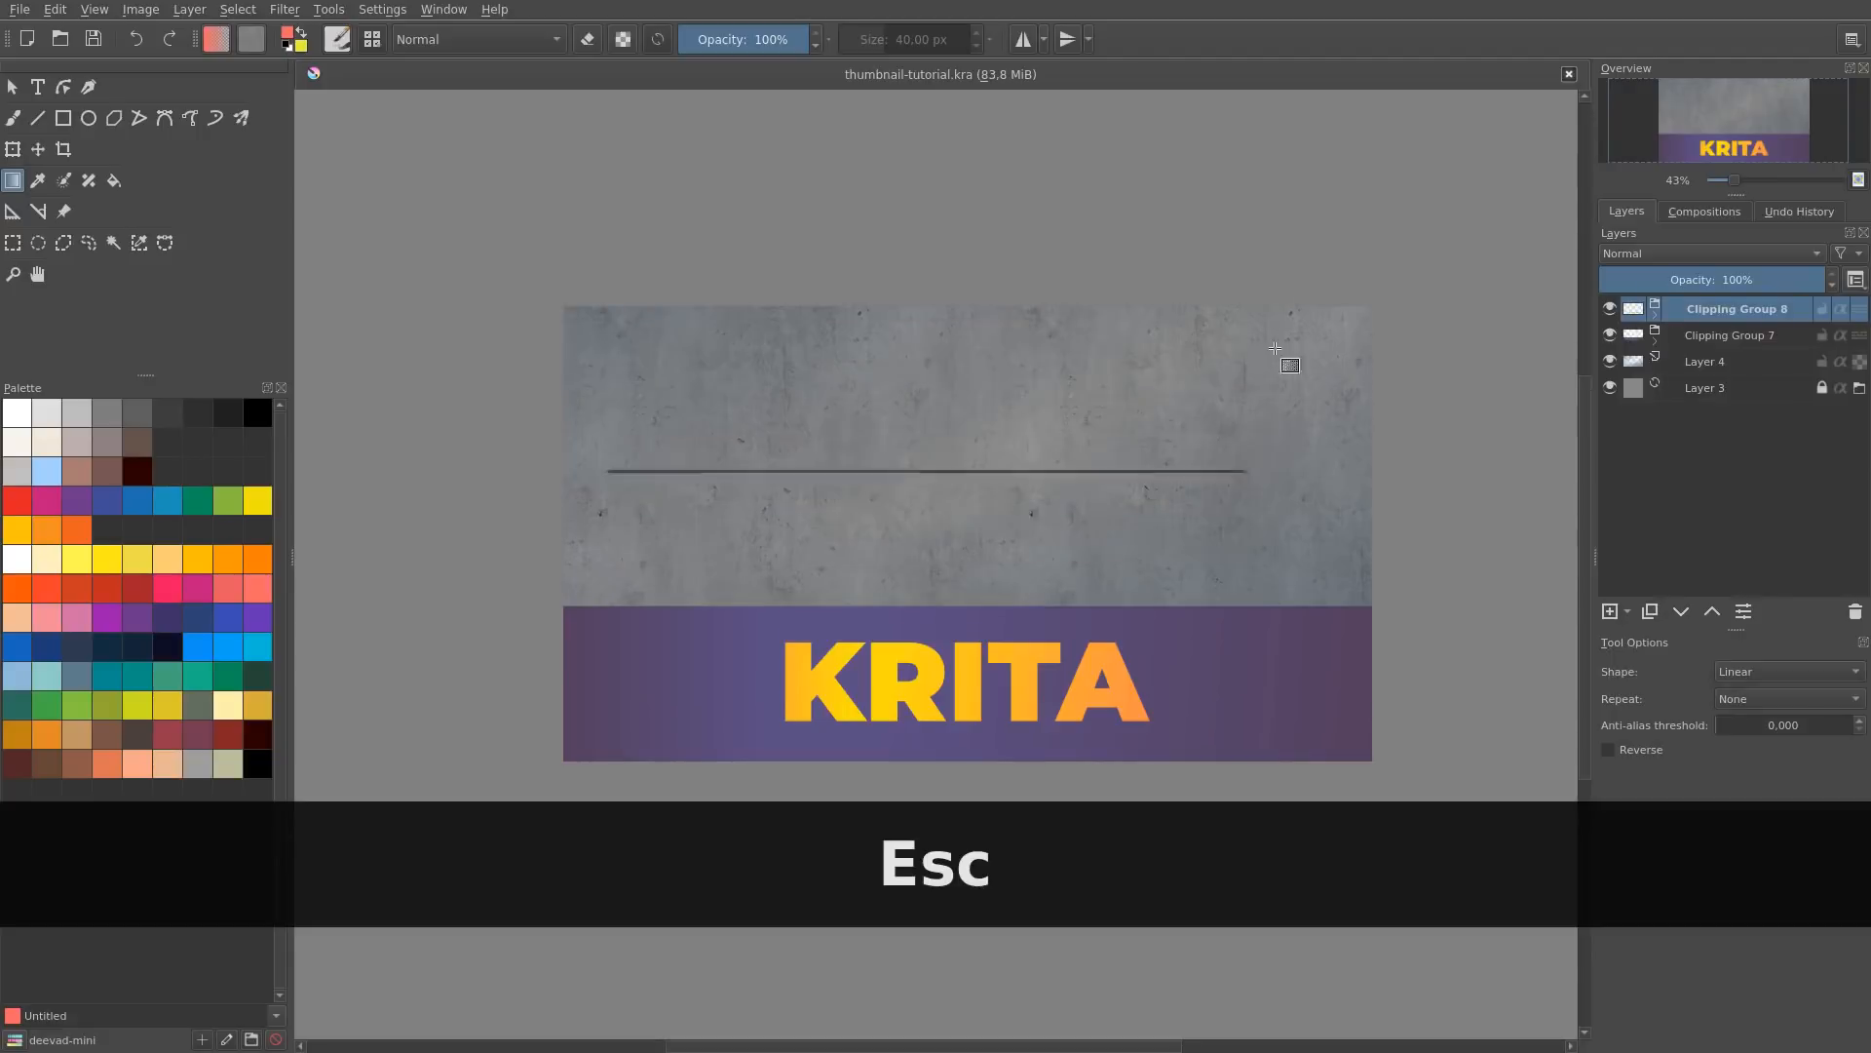
Step: Add a Drop Shadow layer style to the KRITA title's clipping group
right_click(1747, 306)
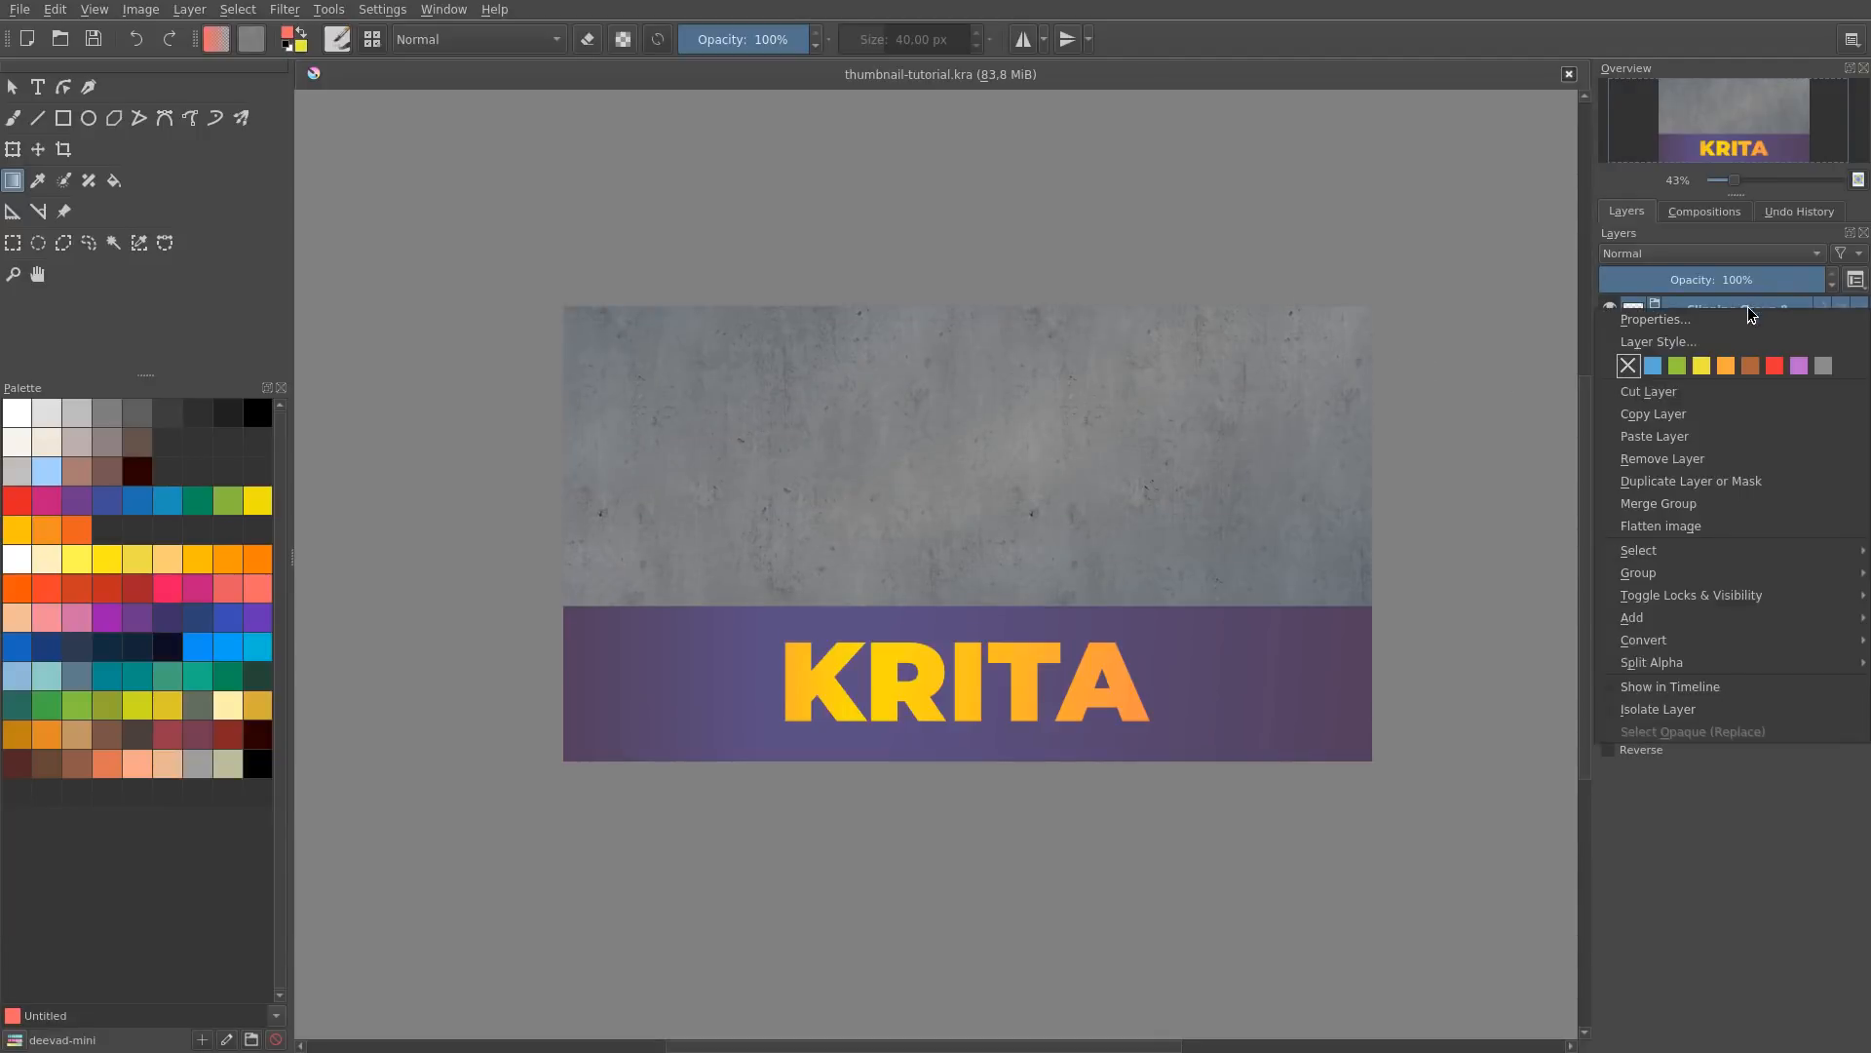
left_click(1647, 341)
left_click_drag(793, 119, 1312, 198)
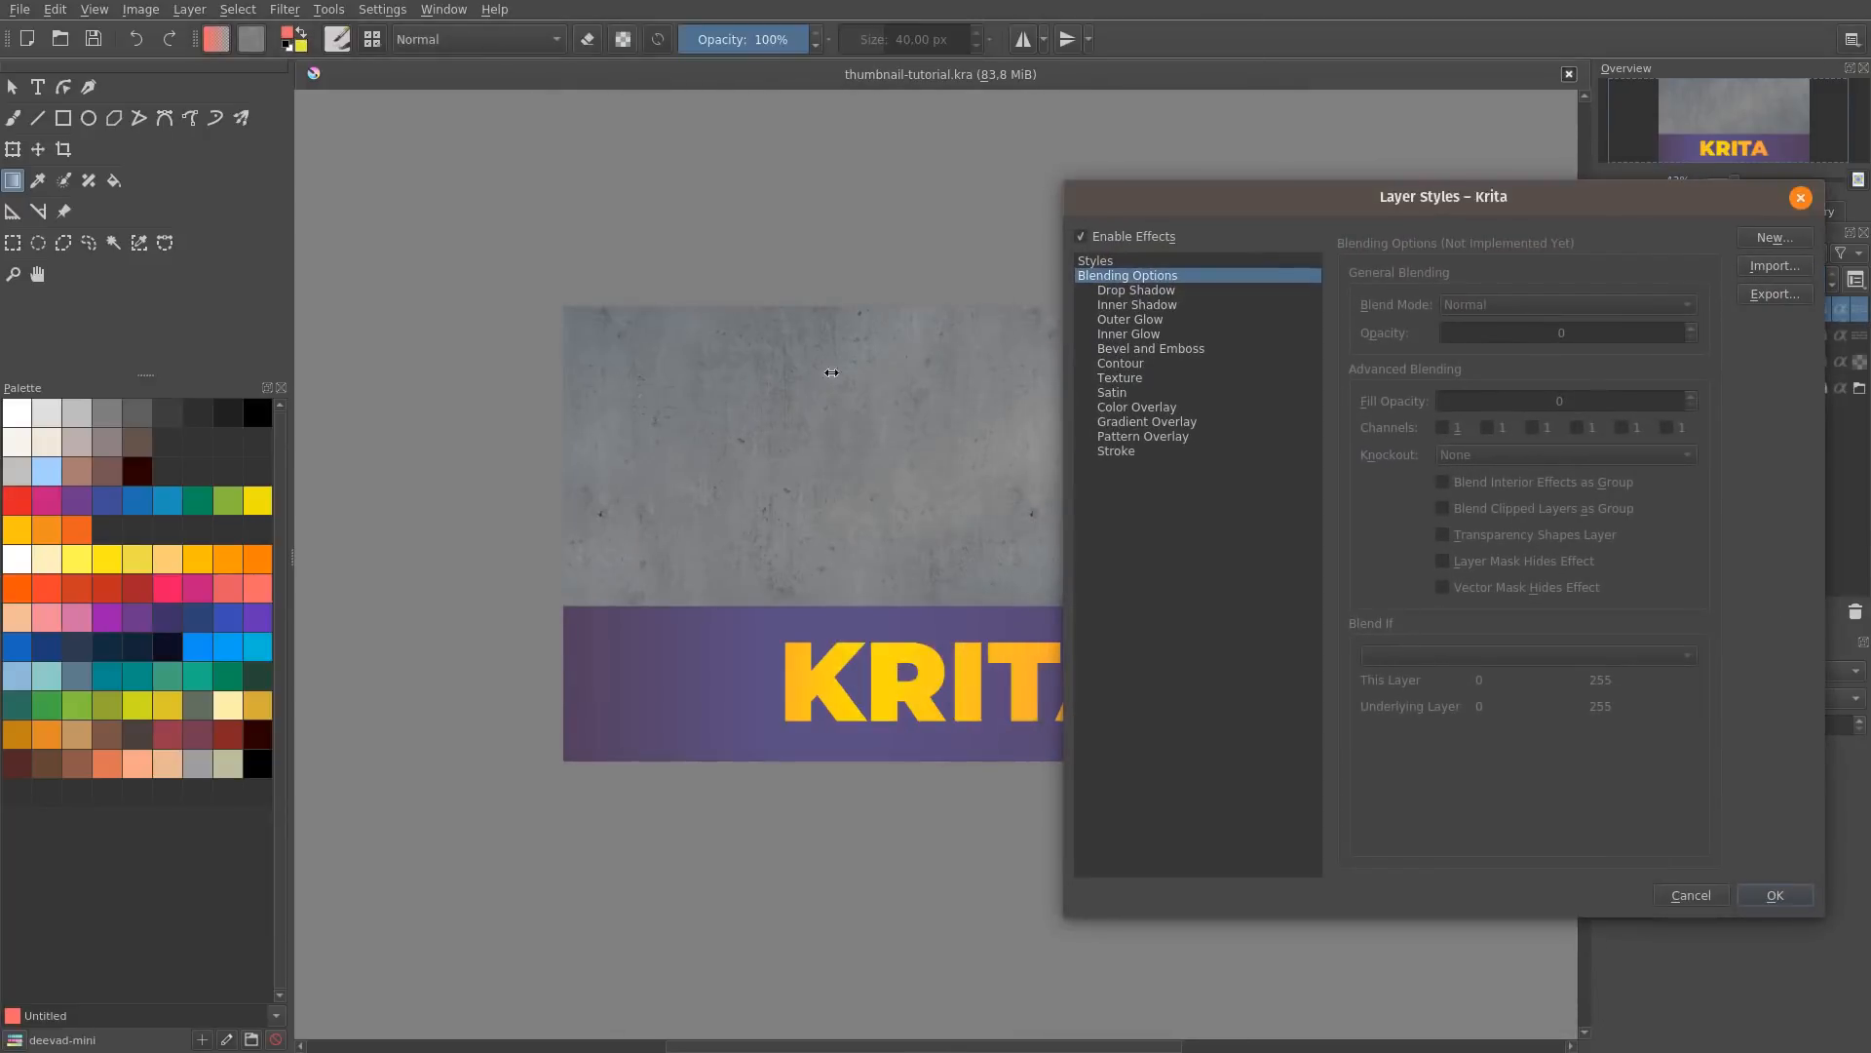
left_click_drag(1185, 210, 1124, 205)
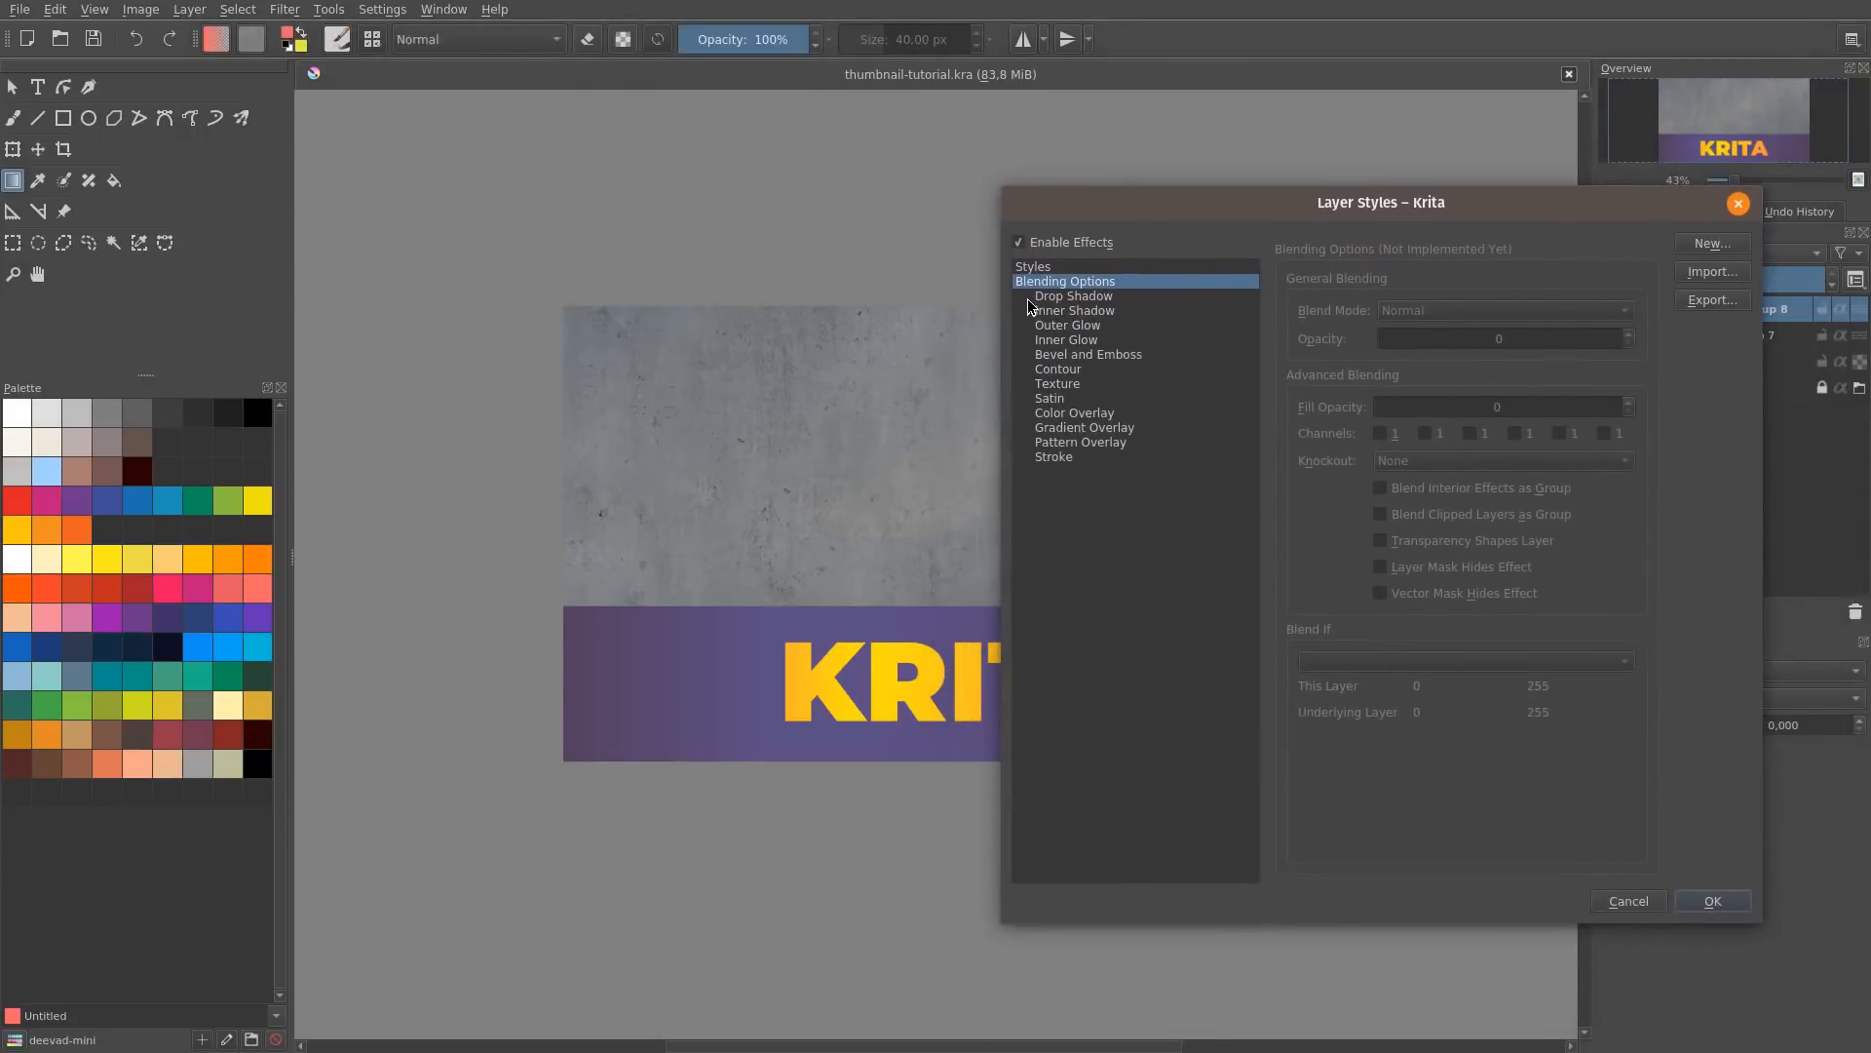
left_click(1024, 295)
left_click(1712, 900)
left_click_drag(1124, 405, 898, 389)
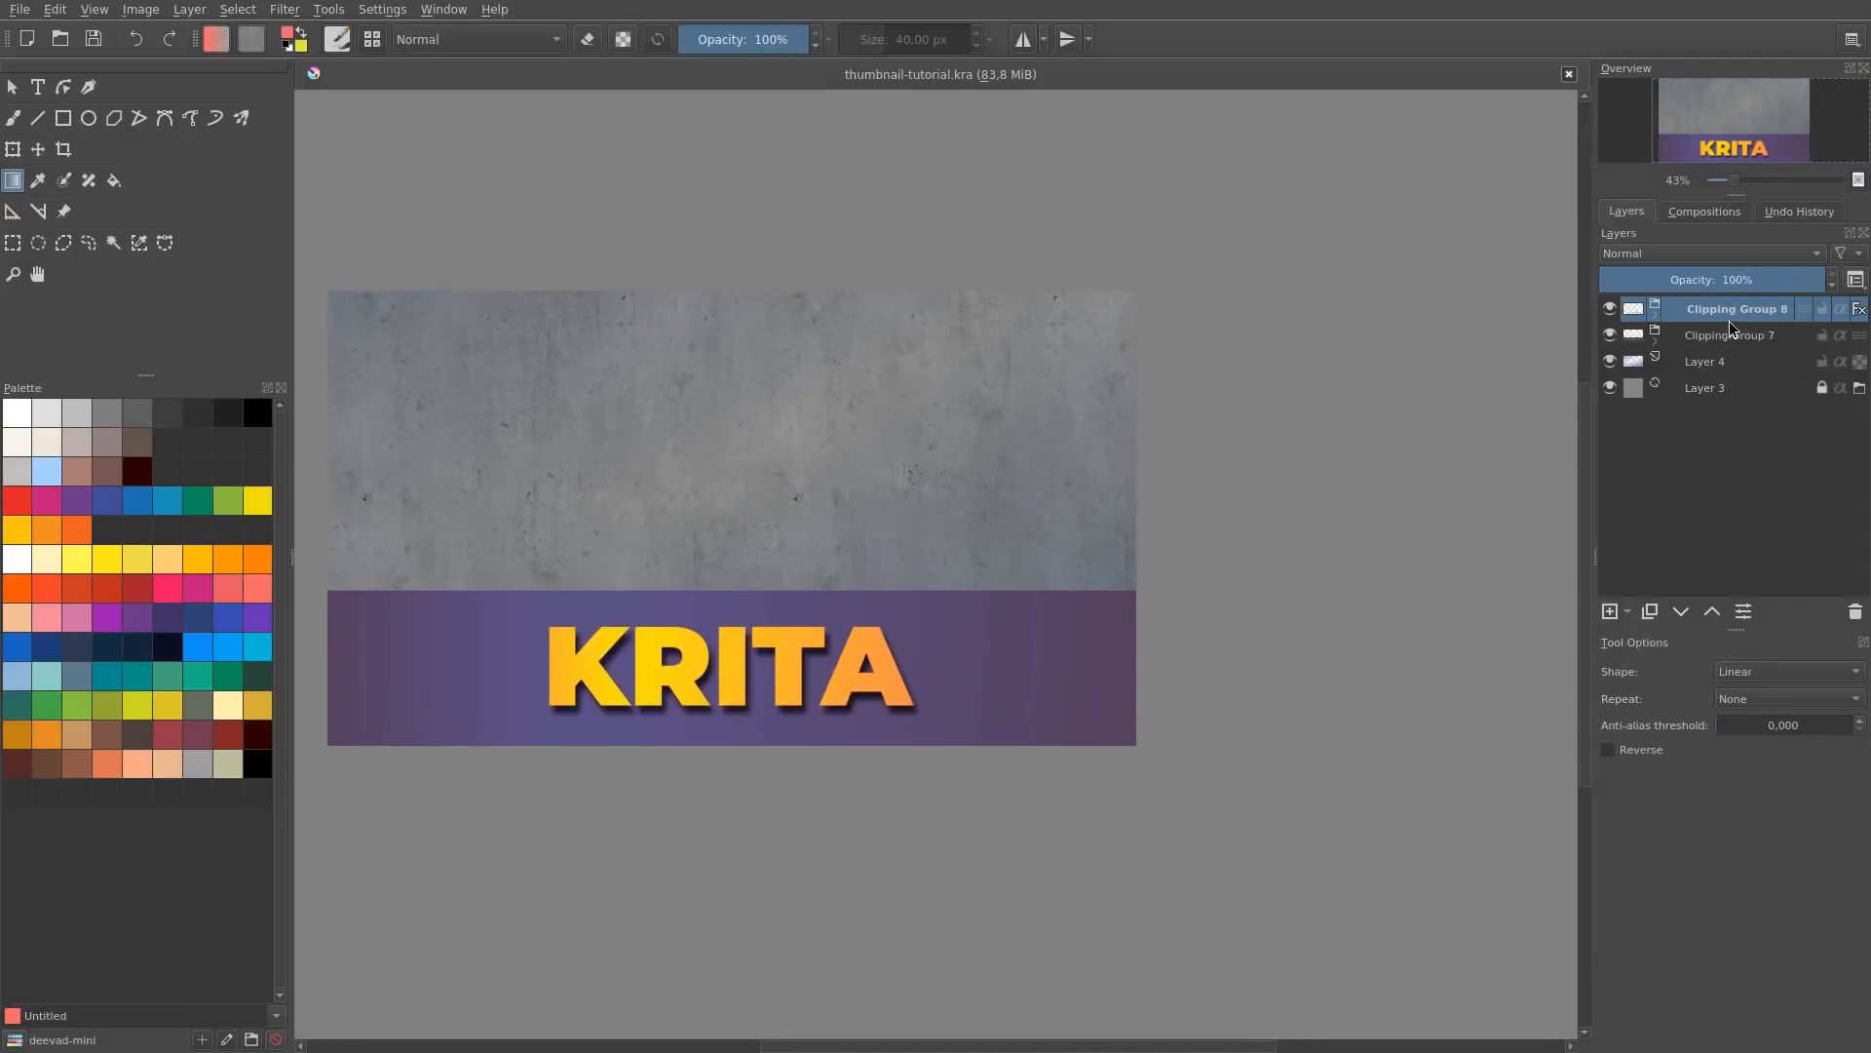
Step: Reopen the title group's layer style and set the drop shadow's opacity to 37 % and its angle to 90°
right_click(1767, 306)
left_click(1749, 338)
left_click_drag(1015, 119, 1396, 201)
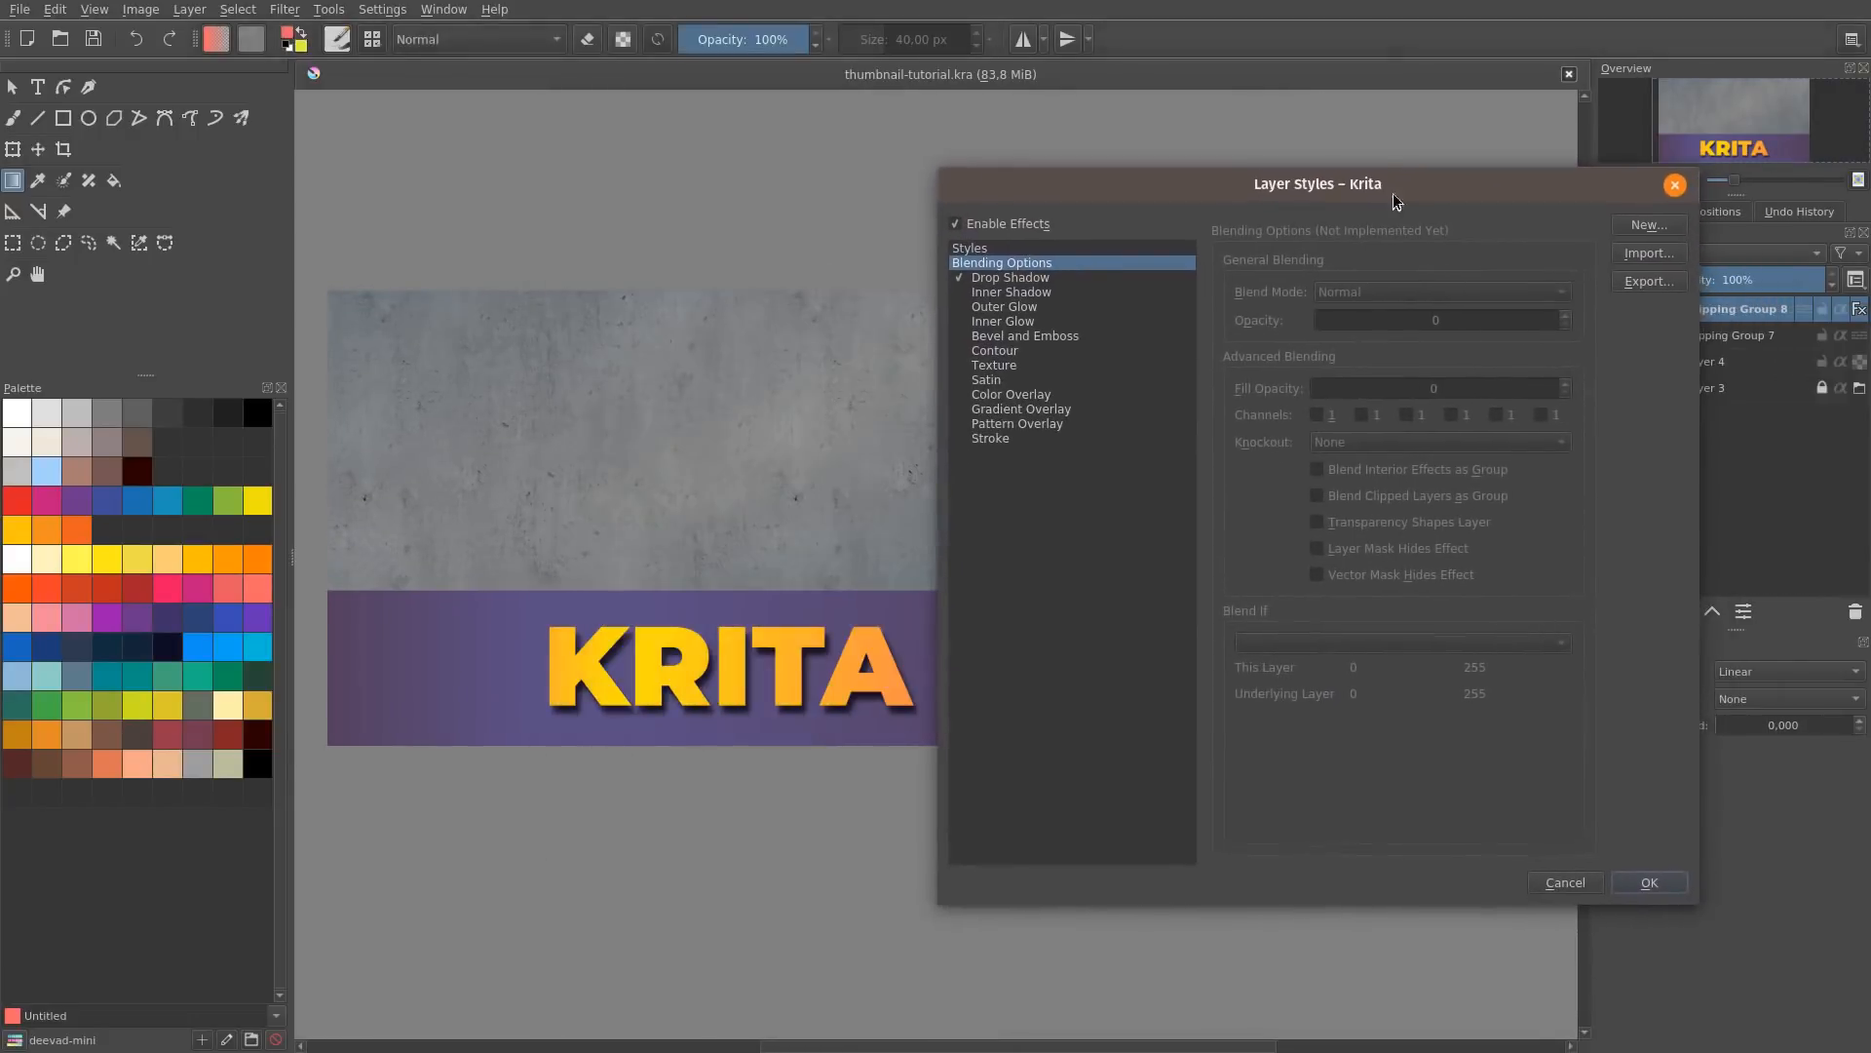
left_click(1041, 277)
left_click_drag(1453, 323, 1424, 315)
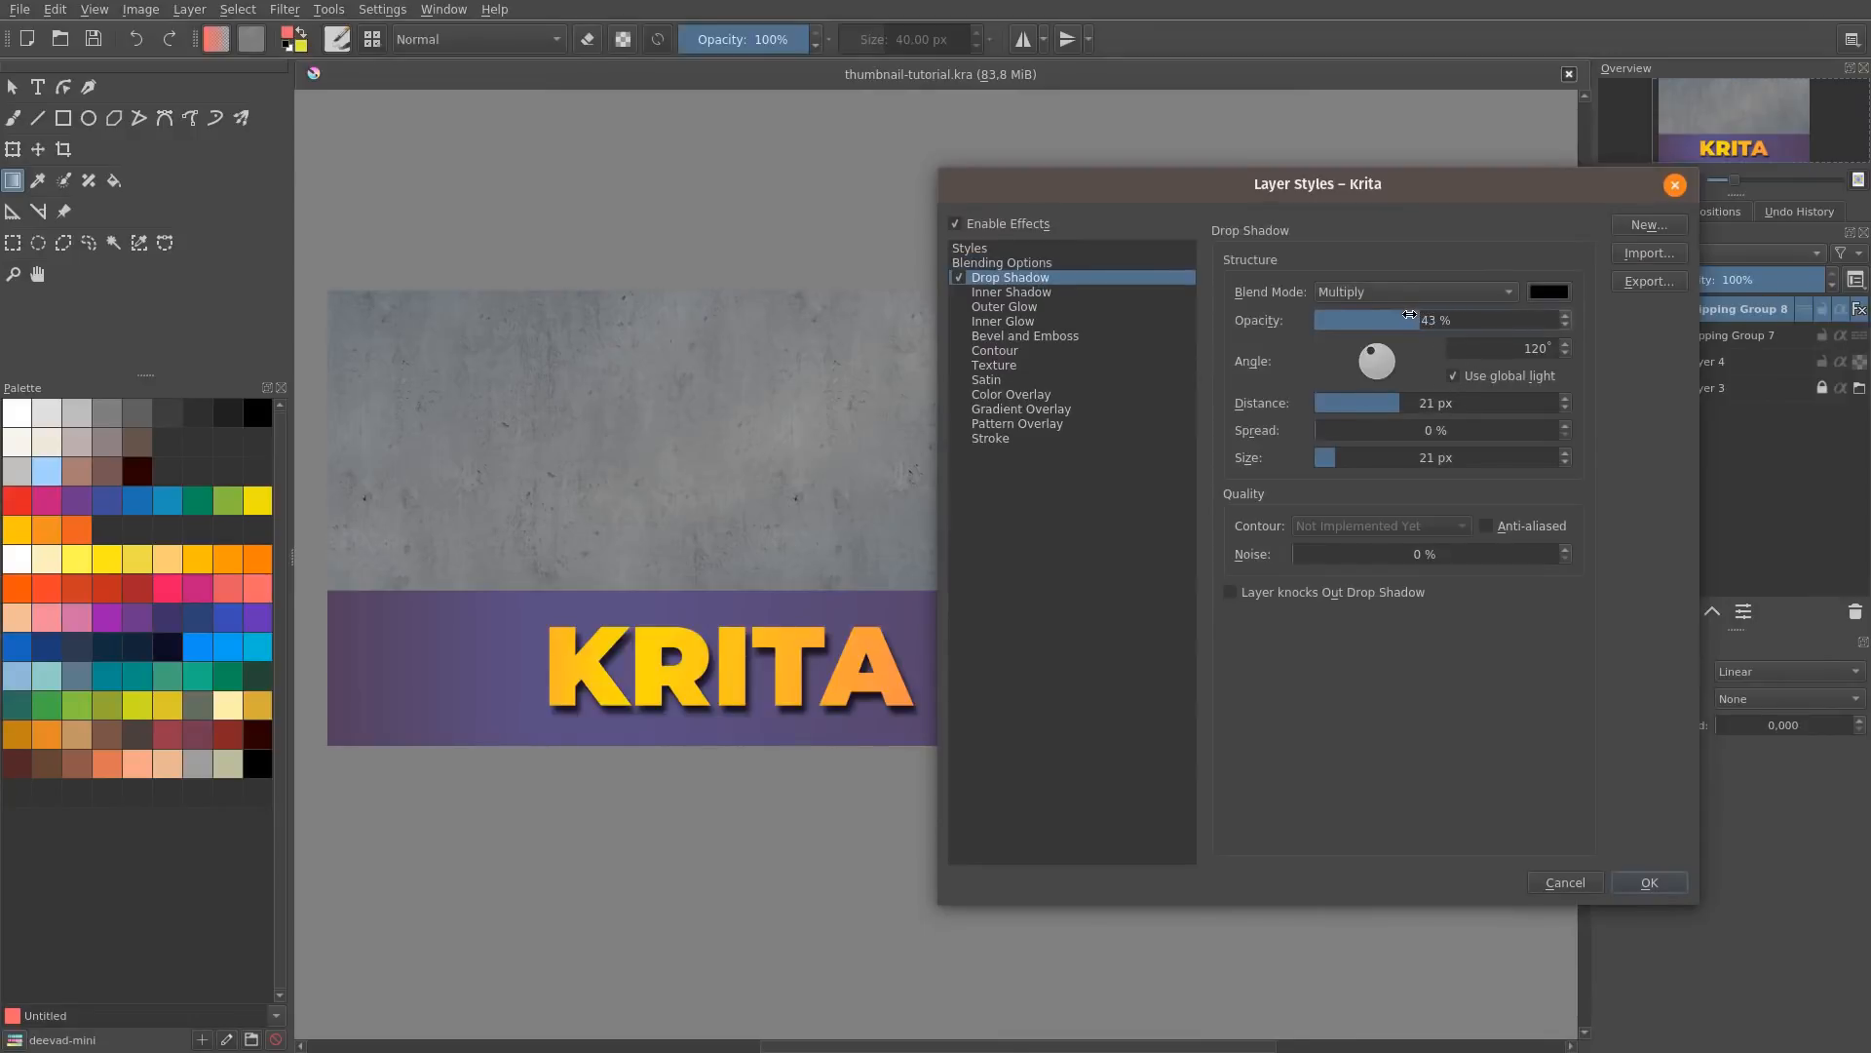
left_click(1405, 314)
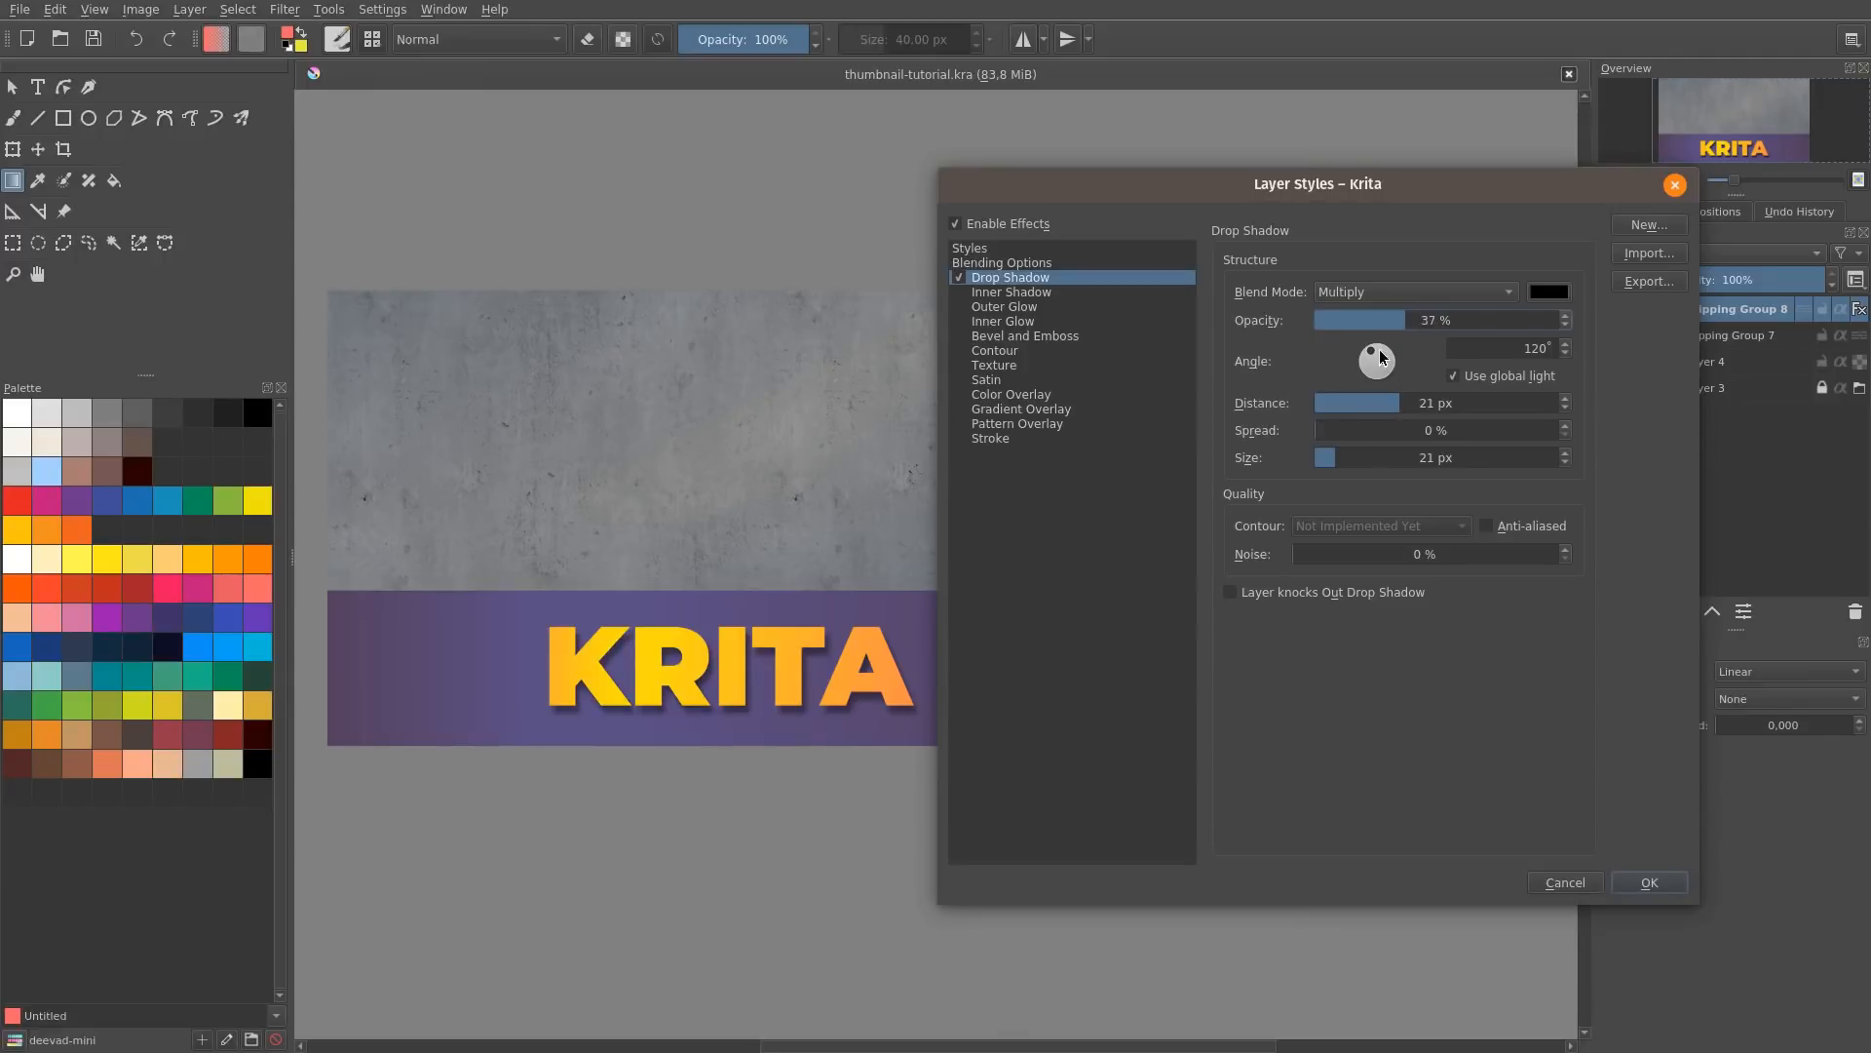
double_click(1498, 349)
type("90")
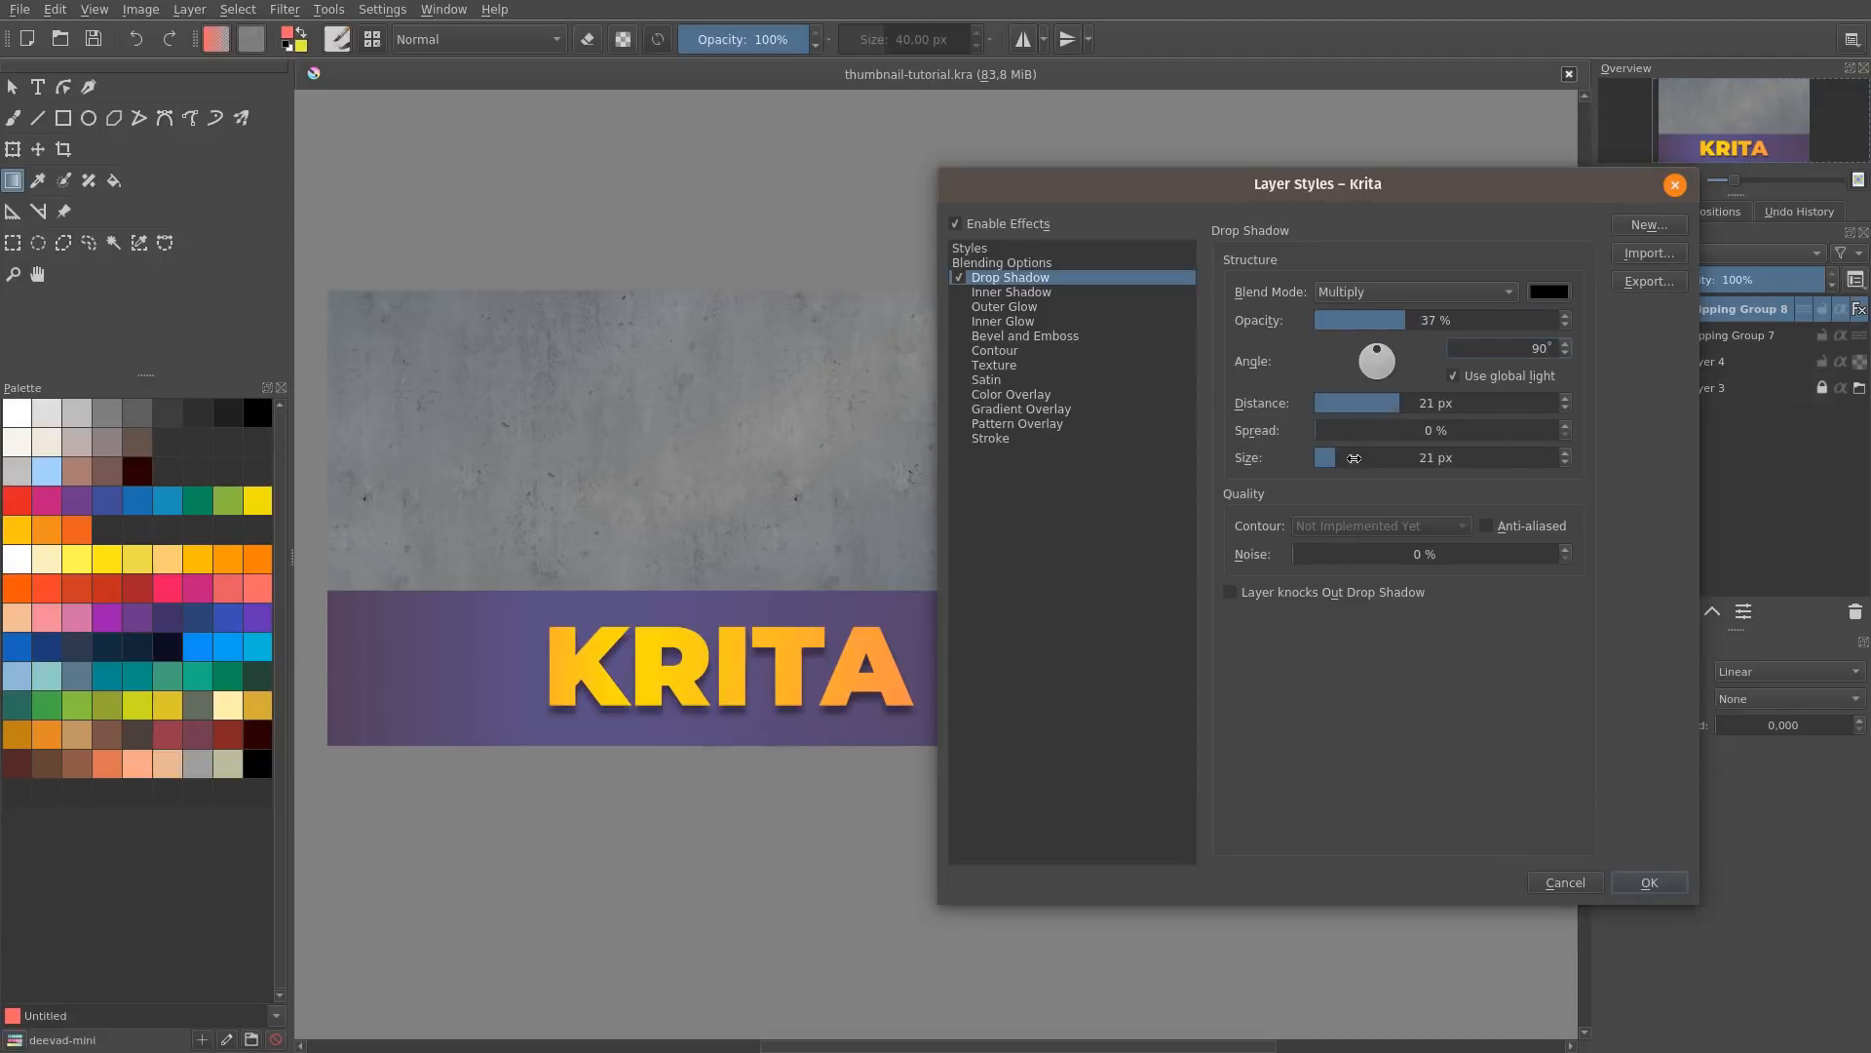
Step: Set the drop shadow's size to 30 px and its noise to 31 %
left_click_drag(1348, 460, 1361, 460)
left_click(1346, 458)
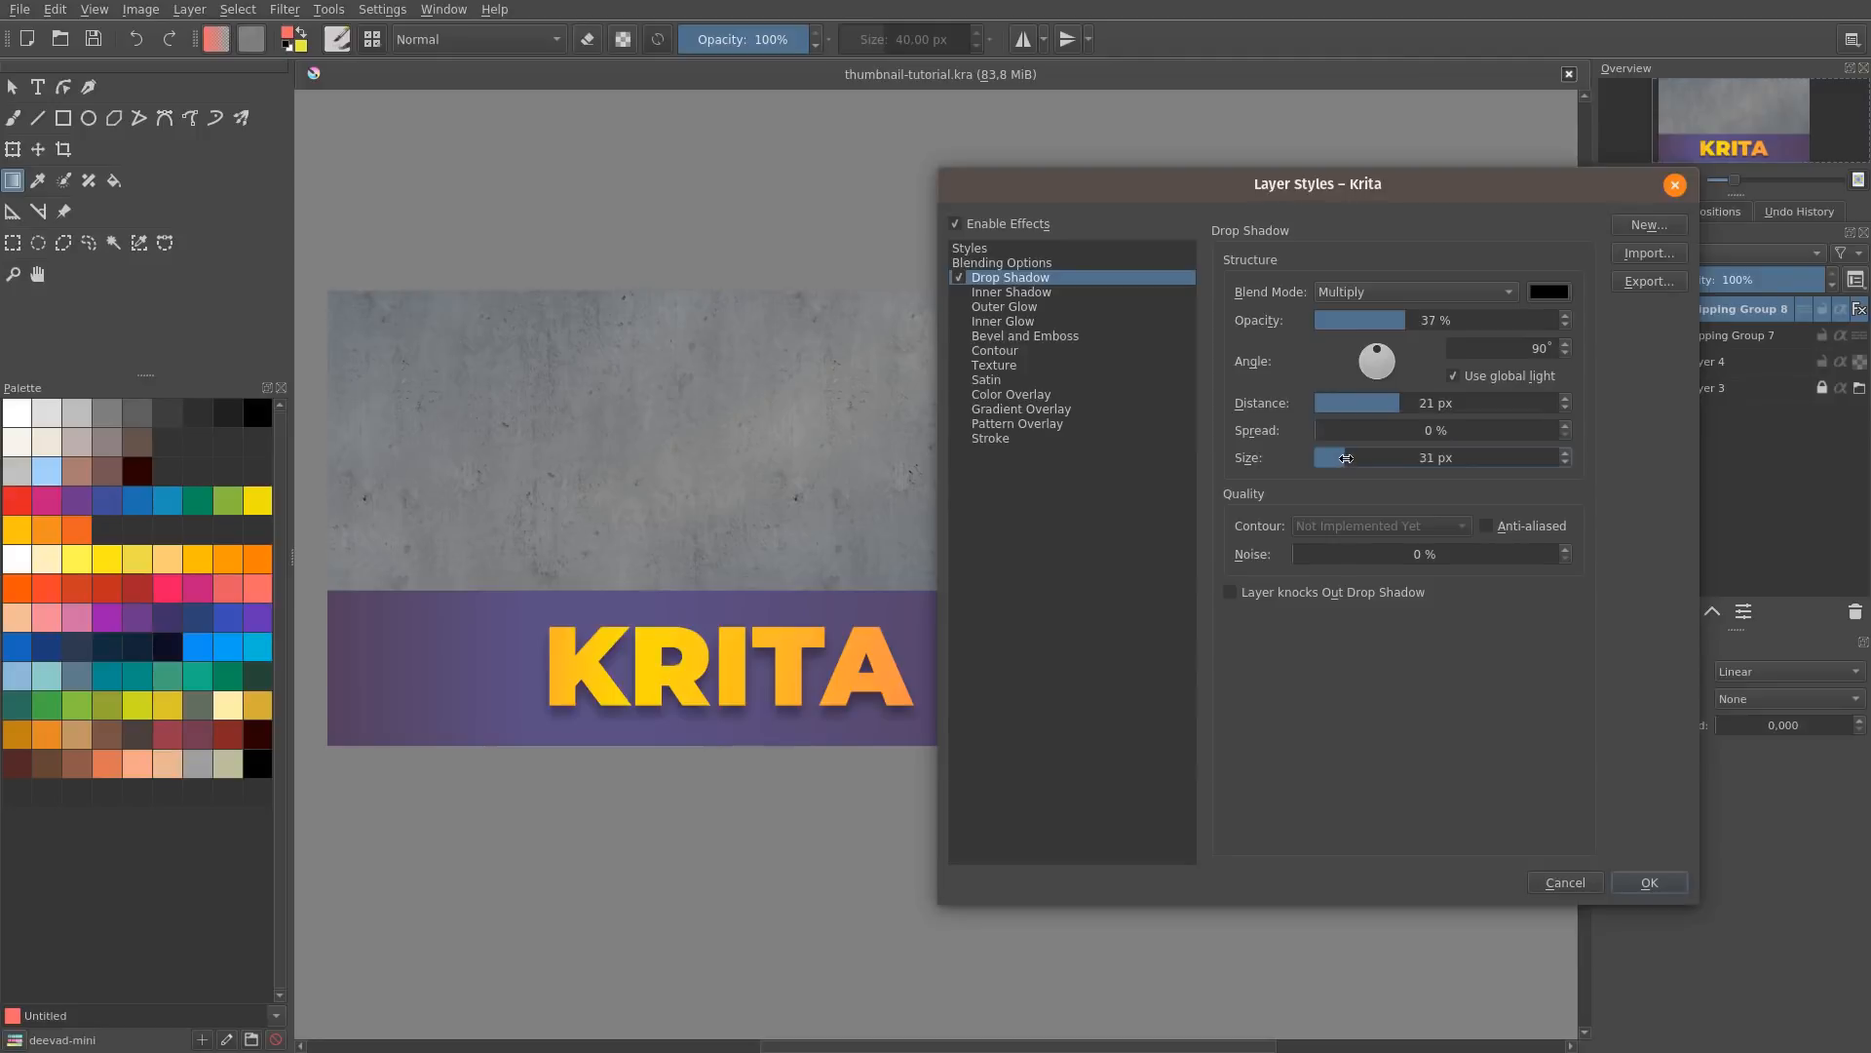
left_click_drag(1350, 551, 1365, 553)
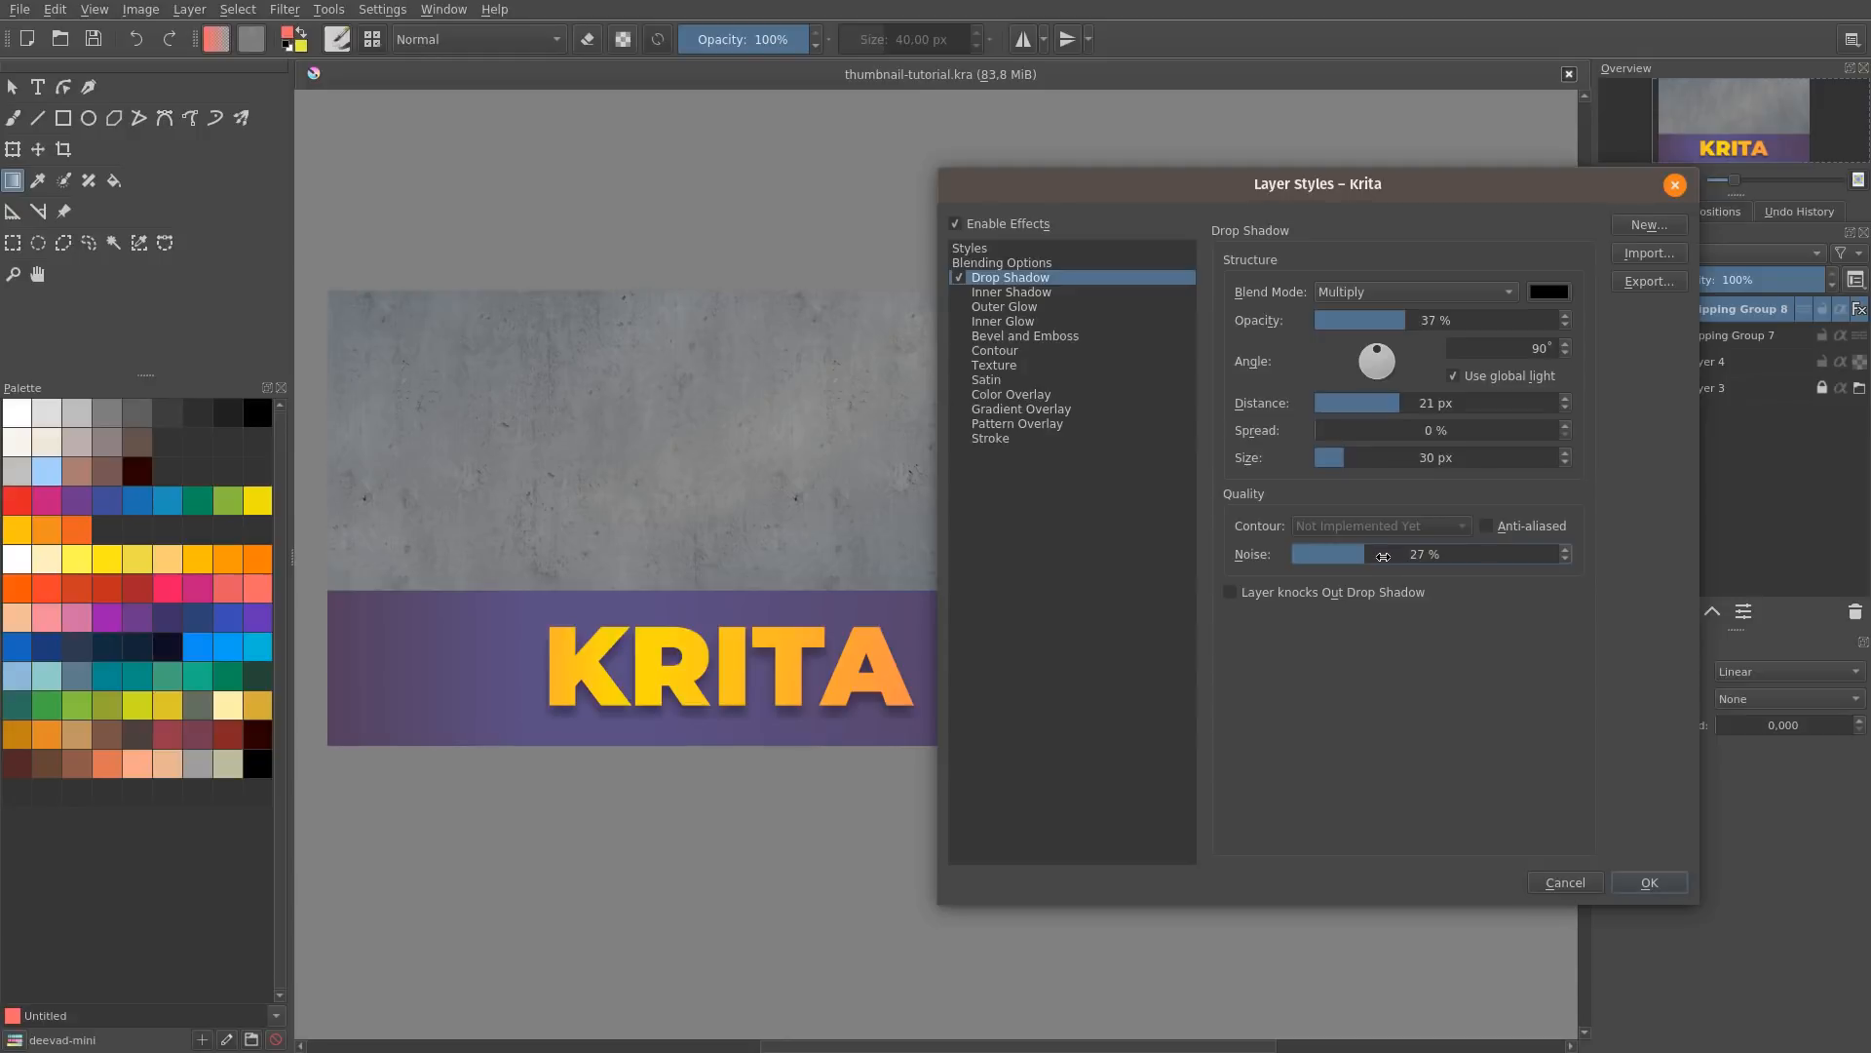
left_click_drag(1378, 555, 1389, 554)
Step: Open the drop shadow's colour chooser and switch its palette to deevad-mini
left_click(1549, 292)
left_click(1364, 387)
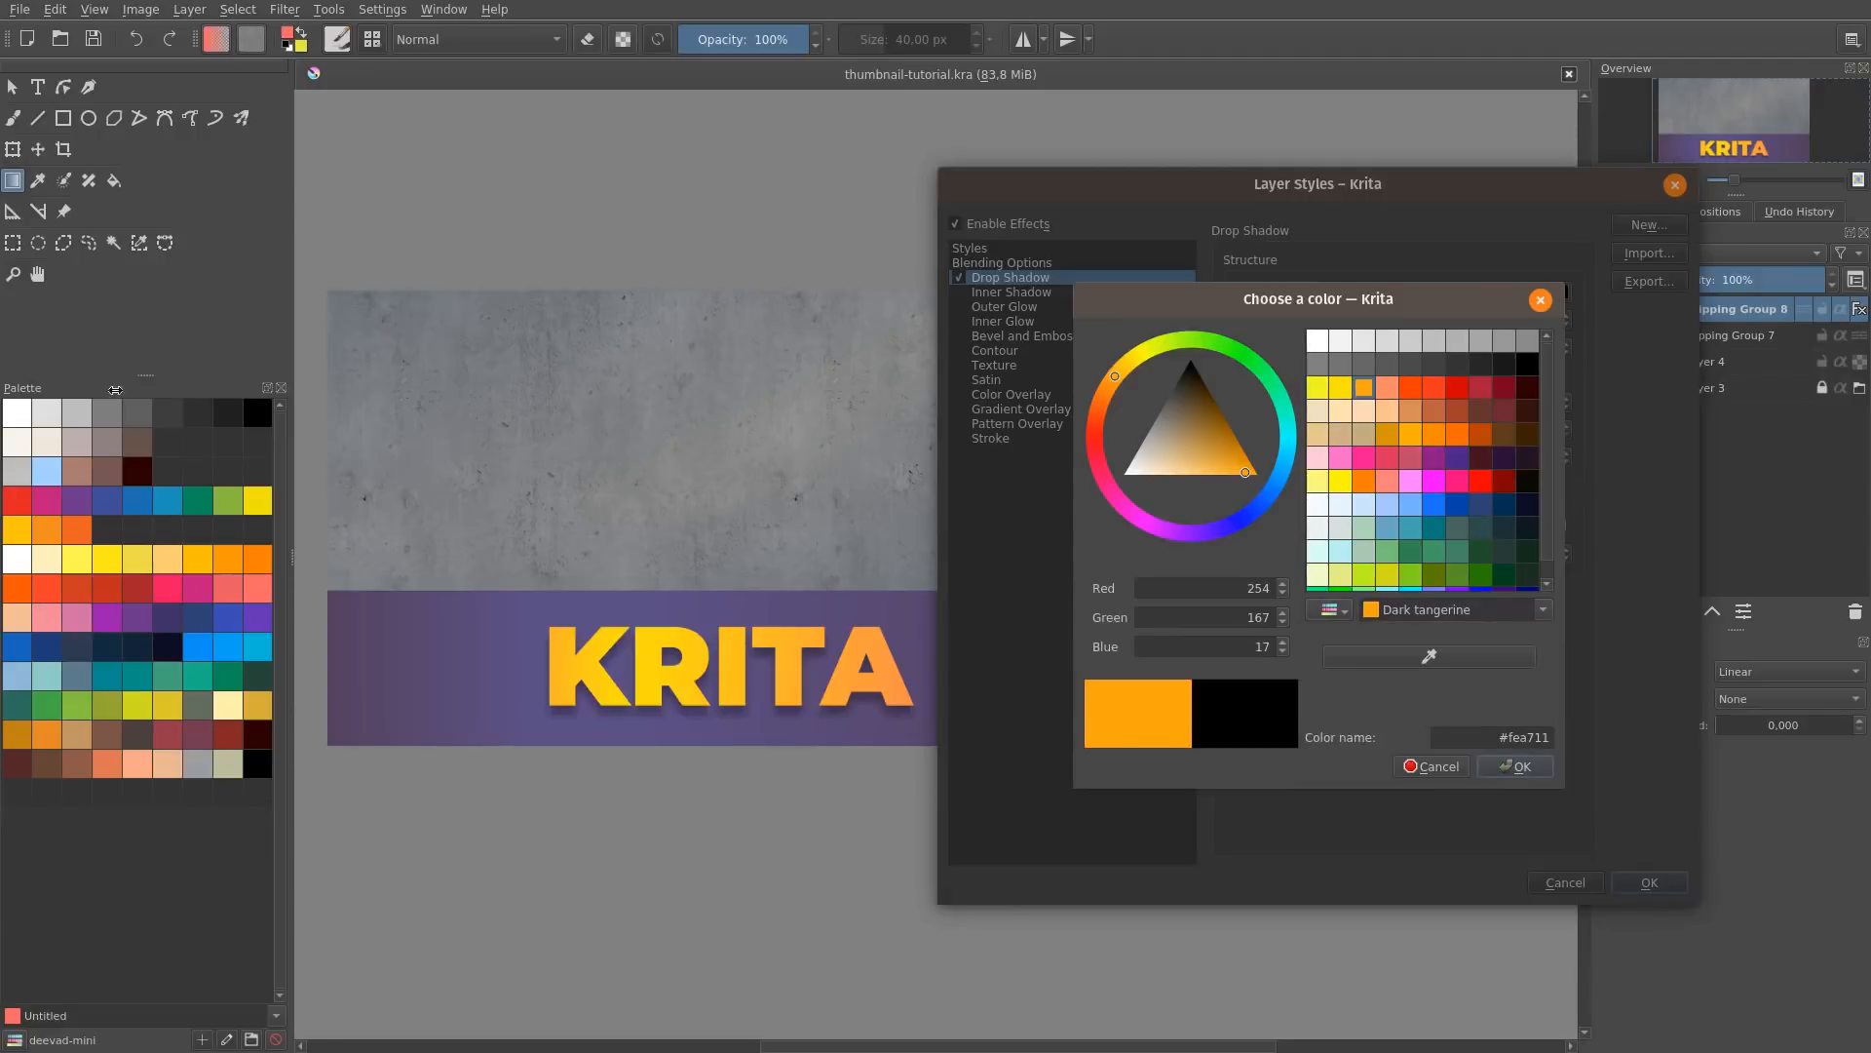
left_click(1337, 614)
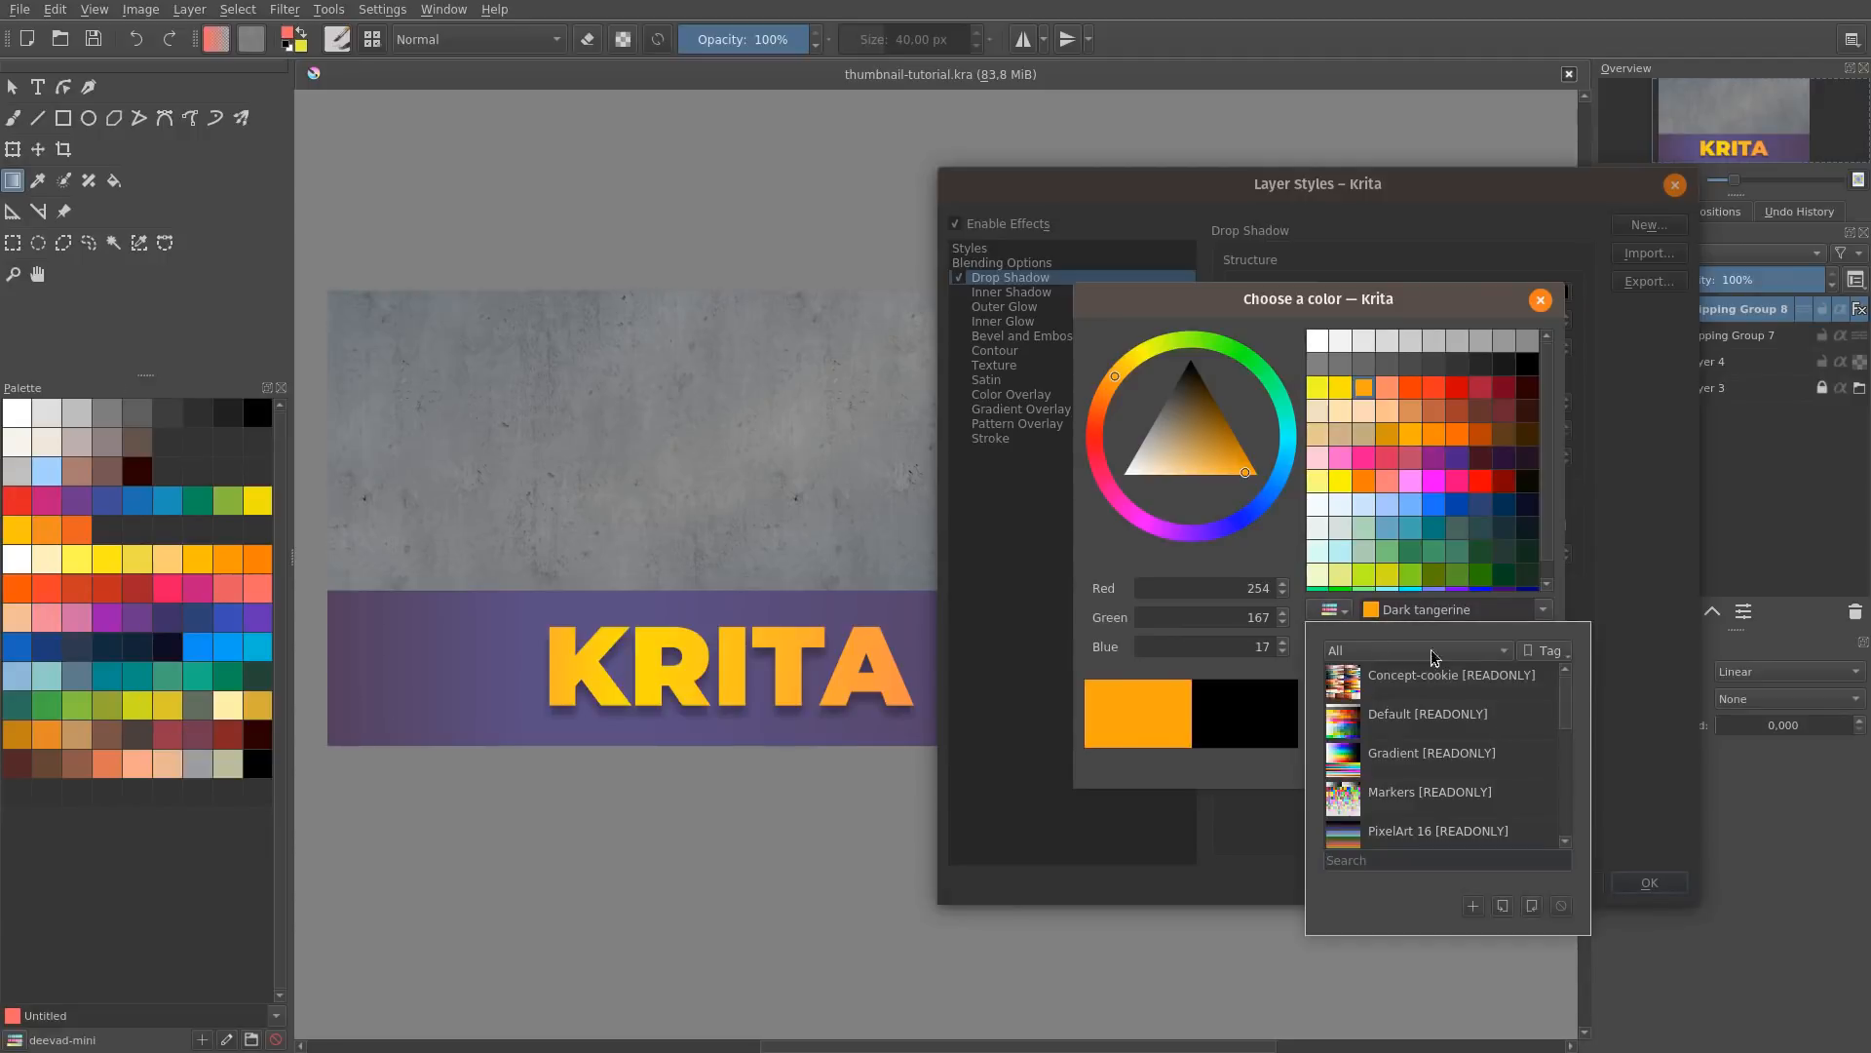
scroll(1569, 722, "down", 1)
left_click_drag(1569, 721, 1566, 831)
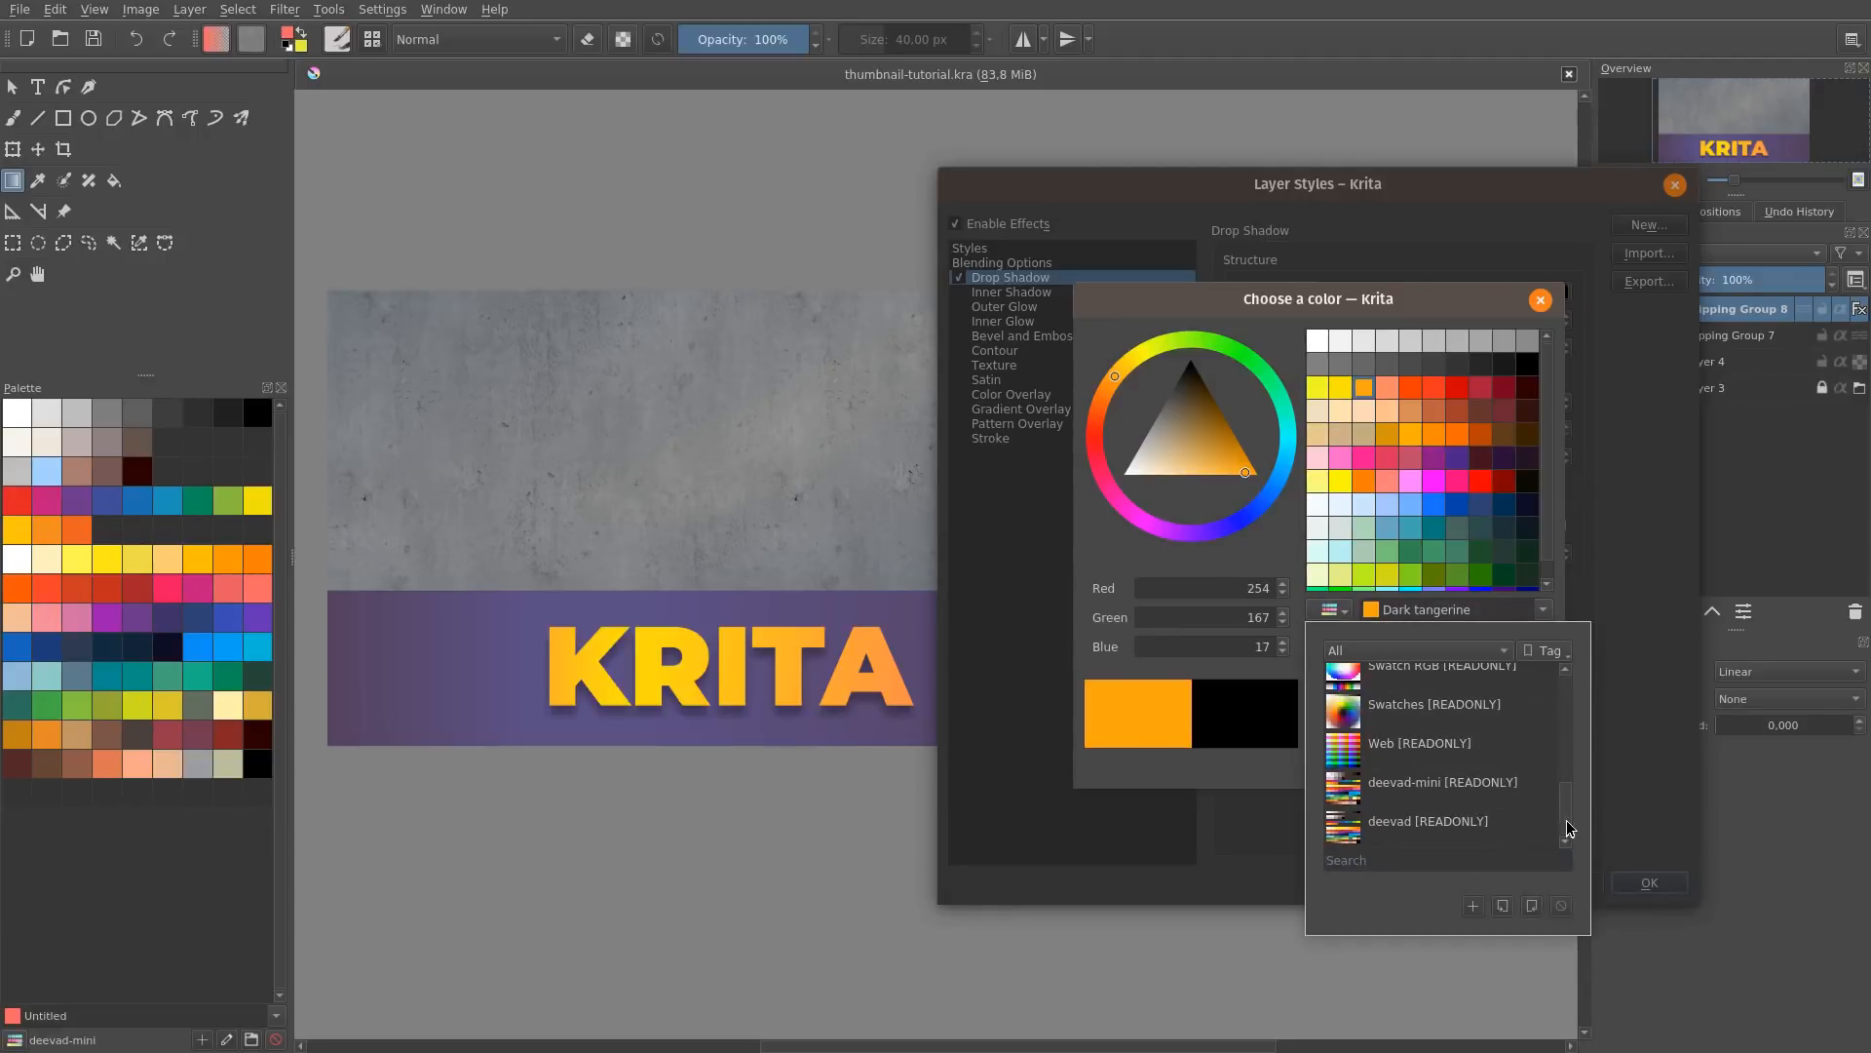
left_click(1454, 824)
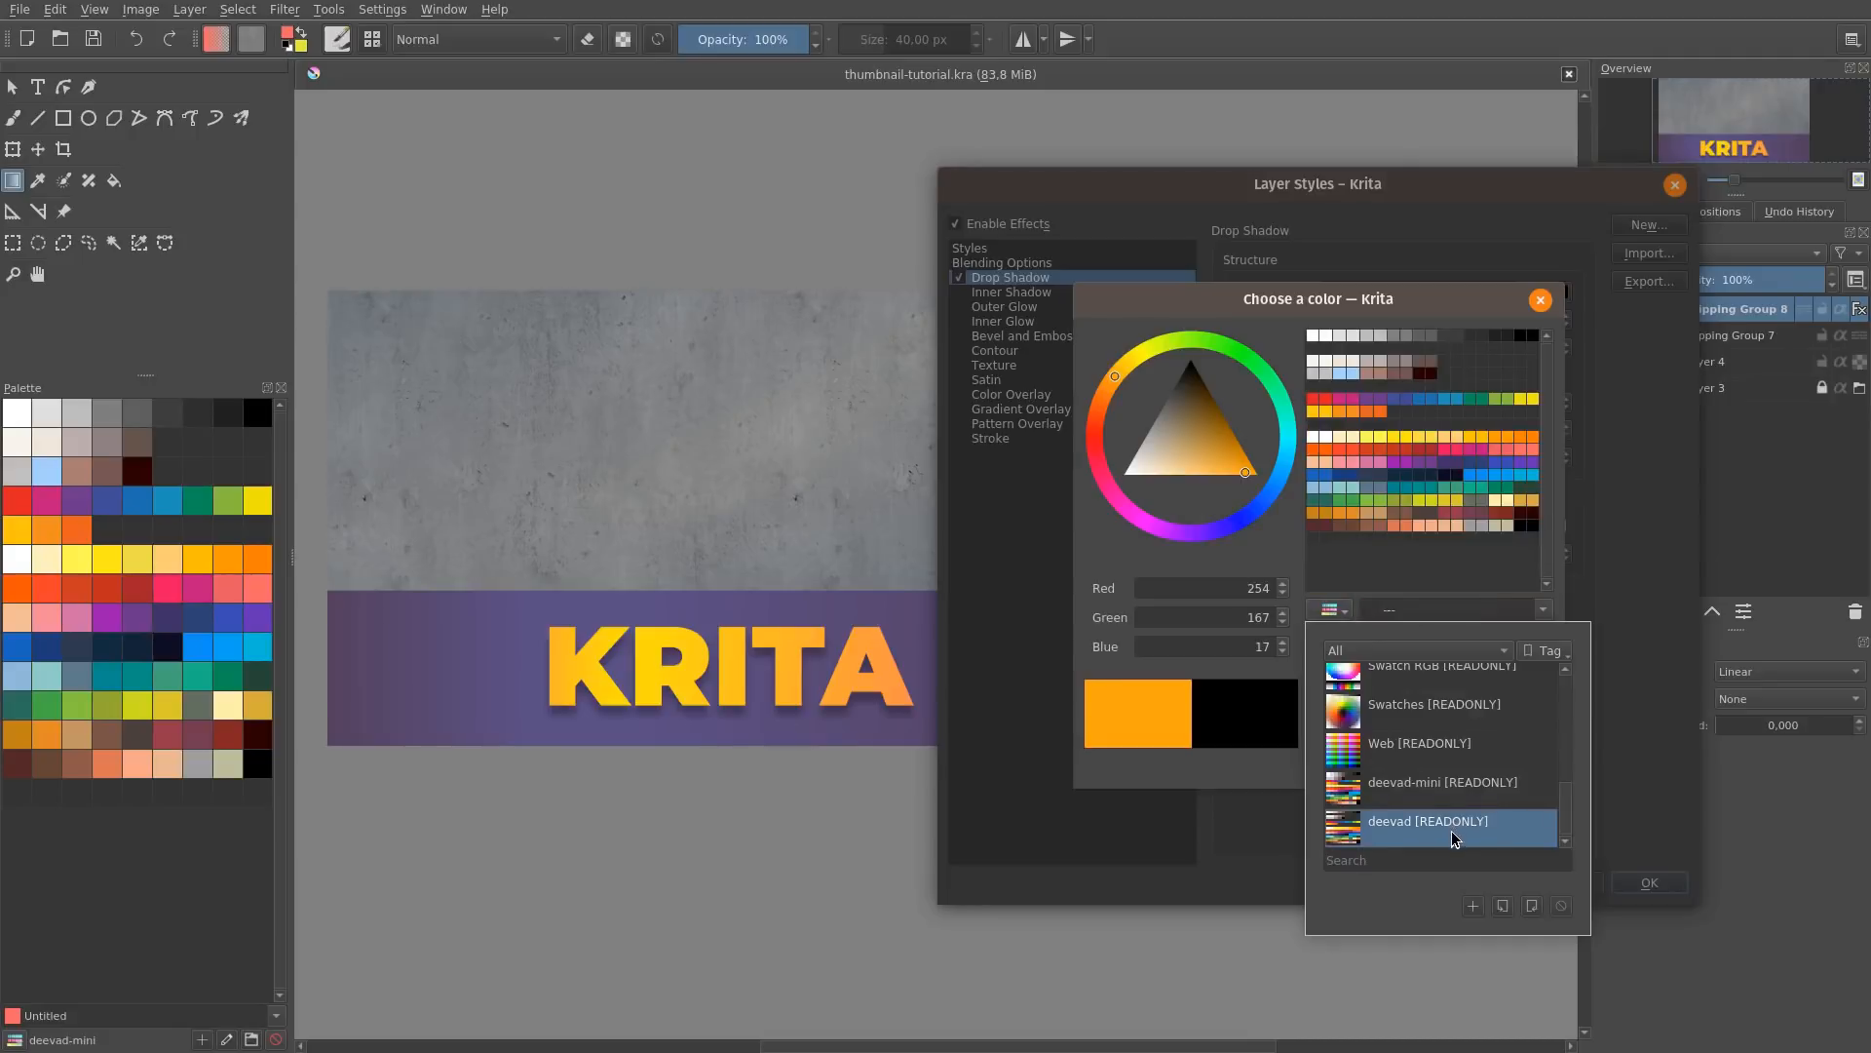
left_click(1462, 790)
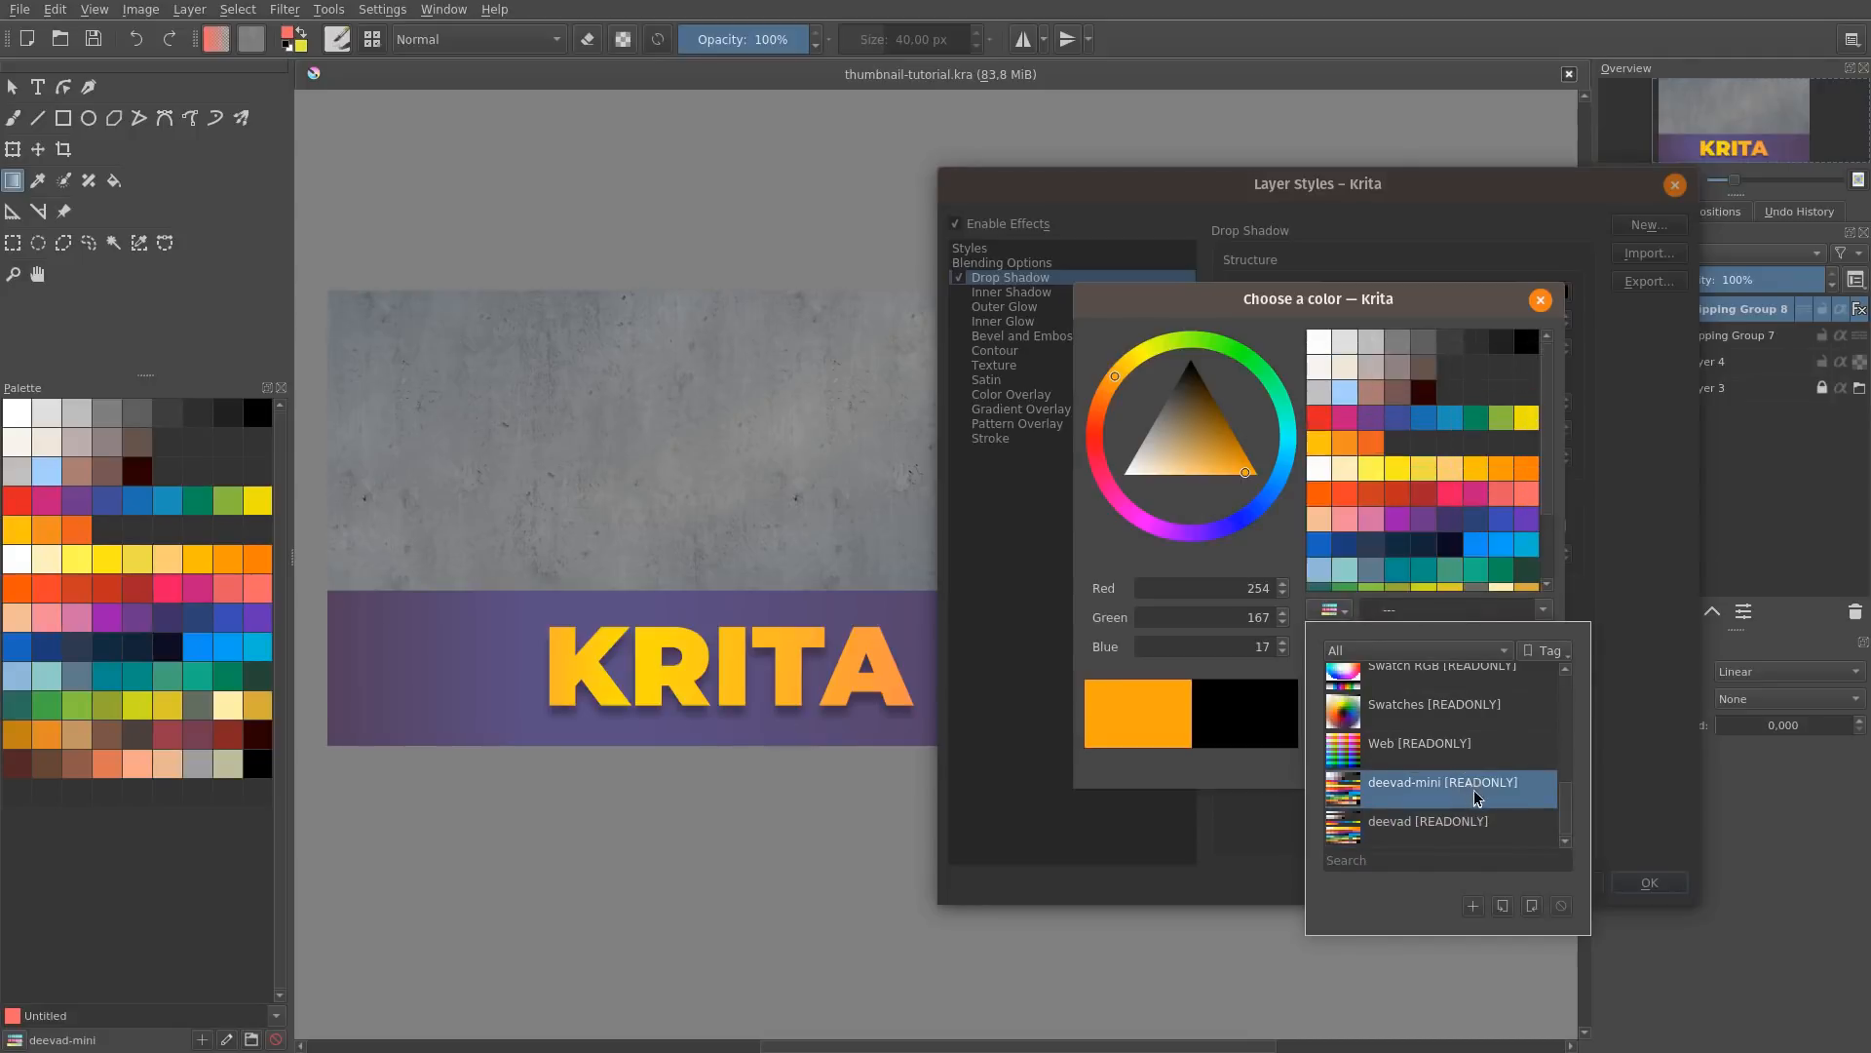
Step: Set the drop shadow's colour to a darkened shadow multiply 2 swatch, about #584040, and apply the layer style
left_click(1536, 451)
left_click(1403, 392)
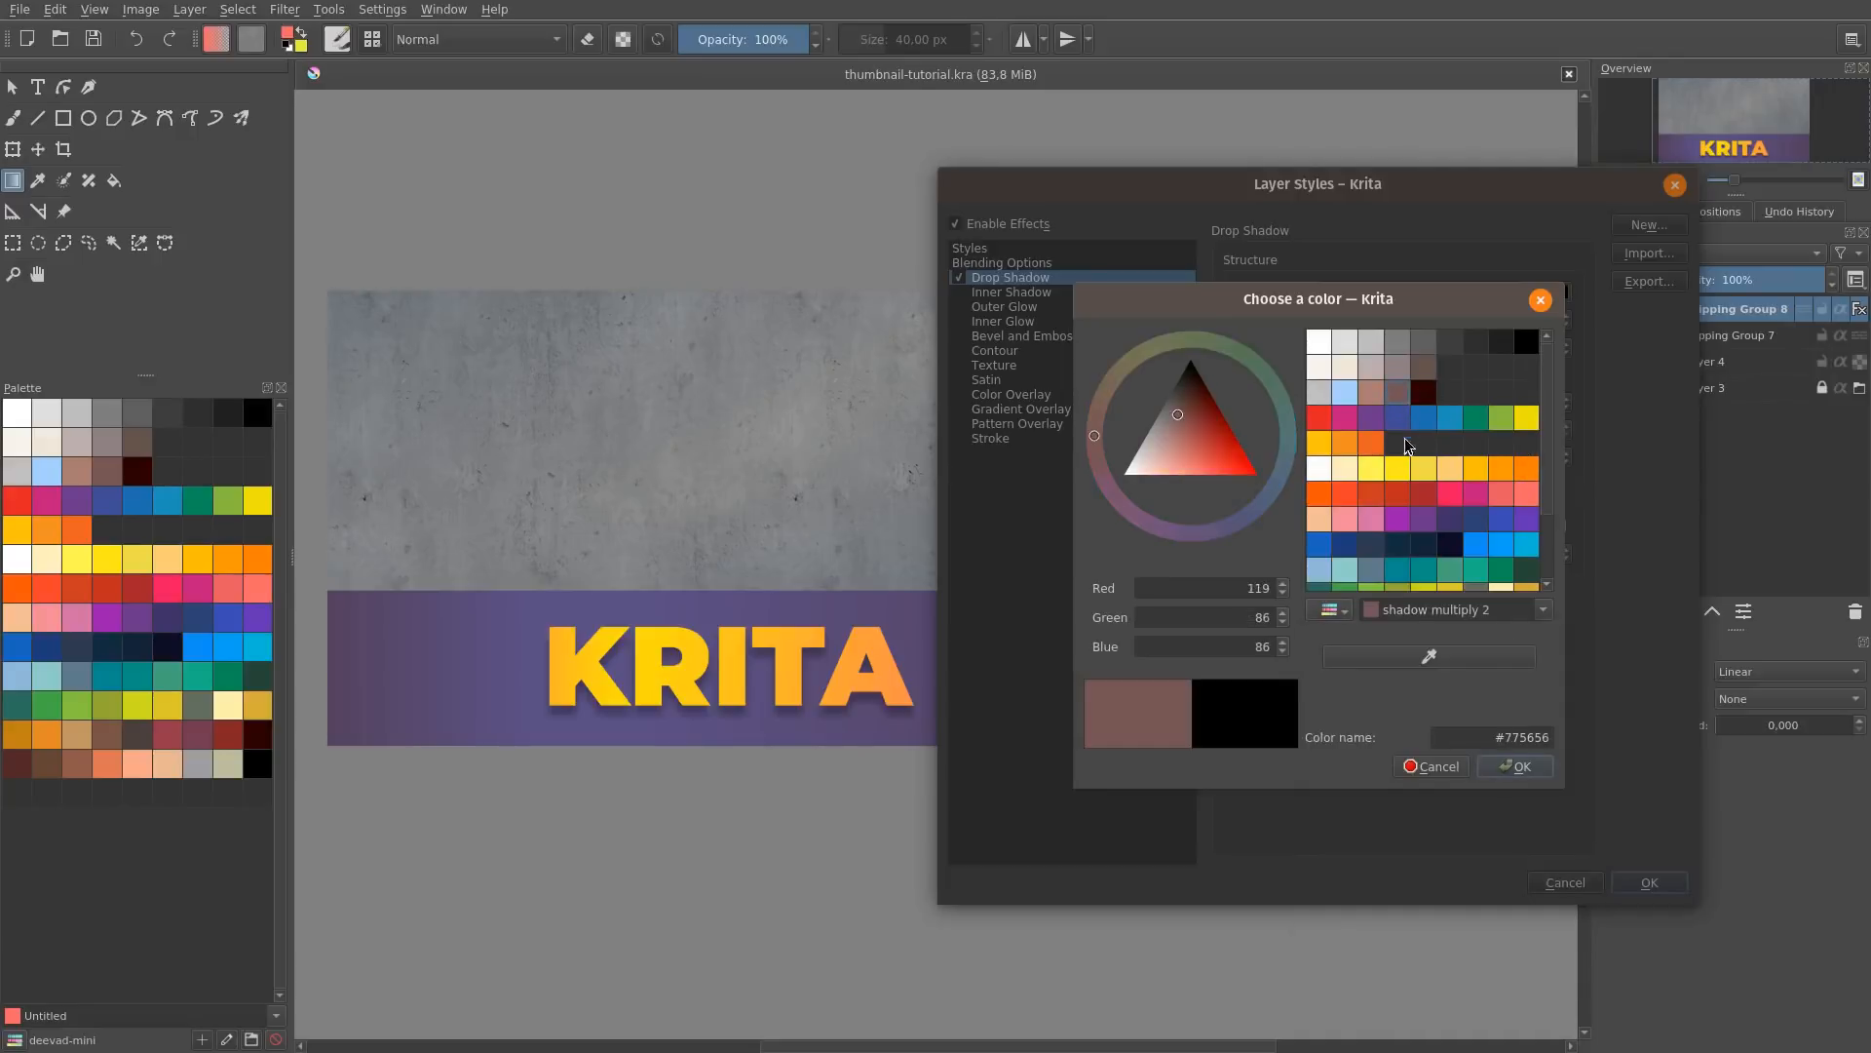
left_click(1179, 403)
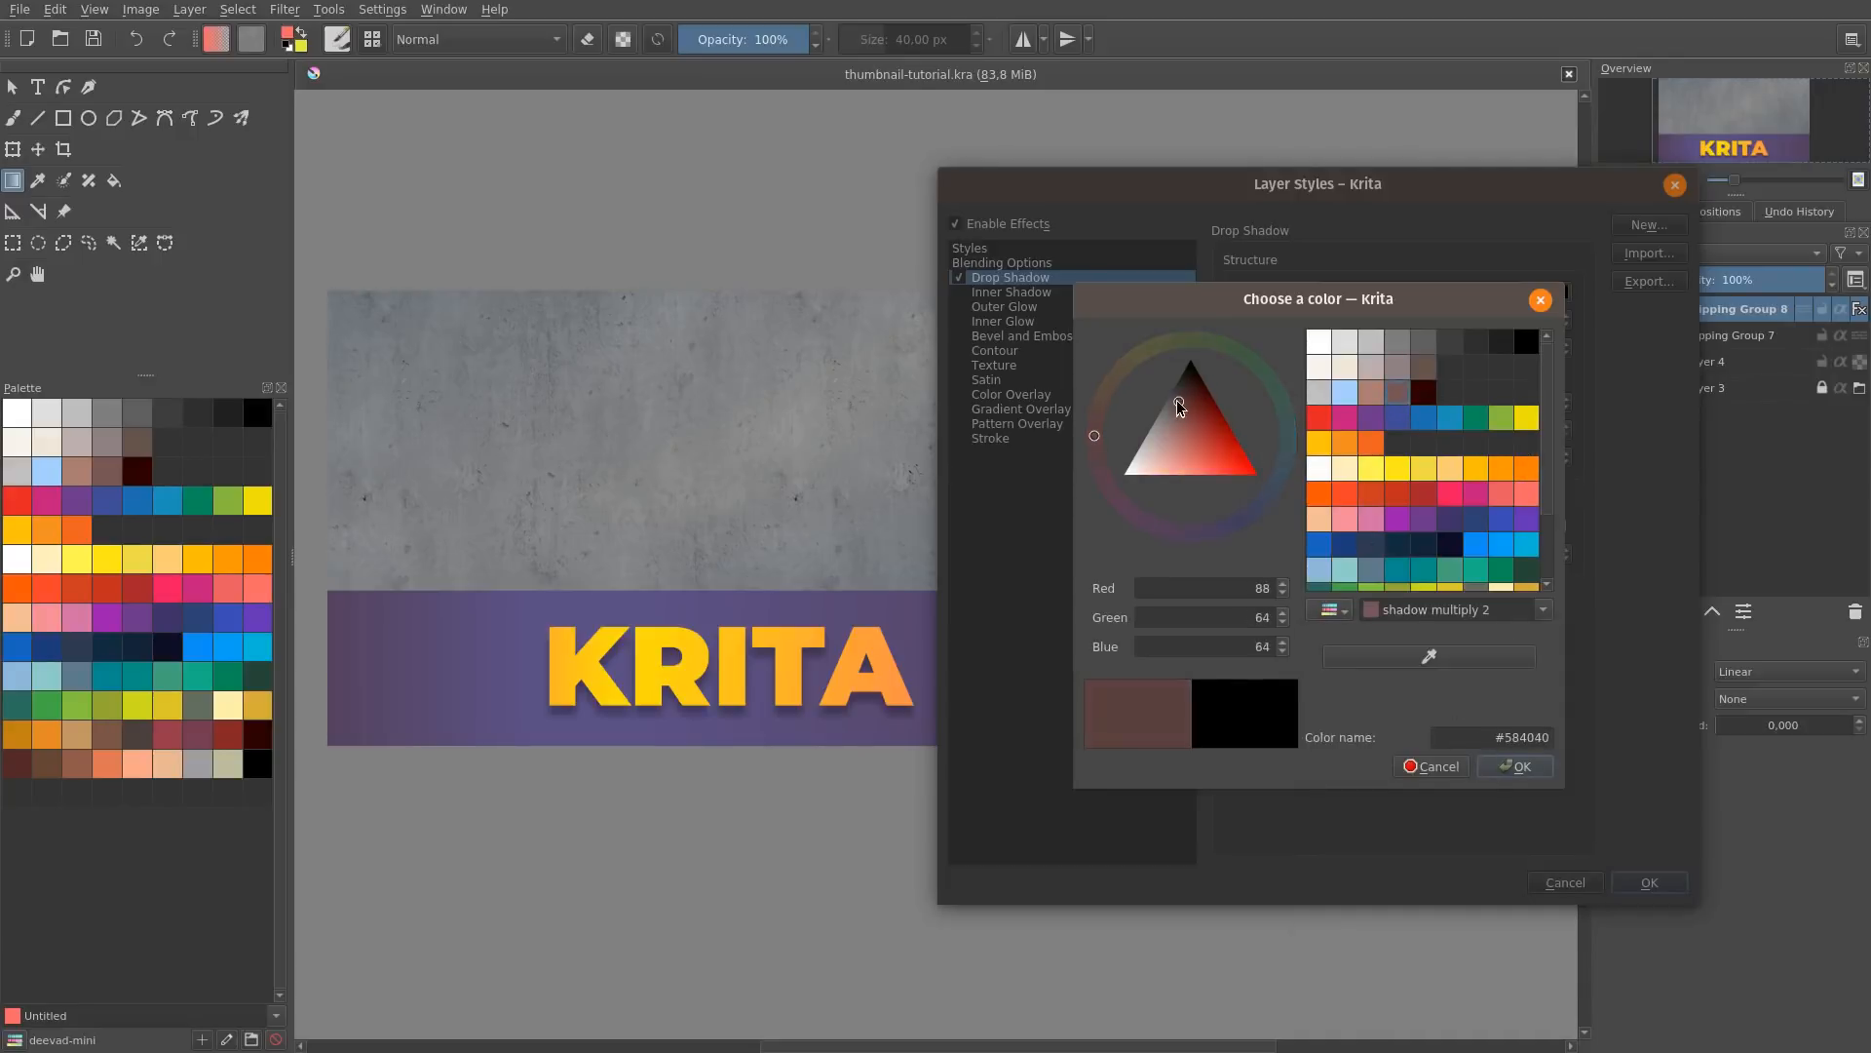
left_click(1517, 766)
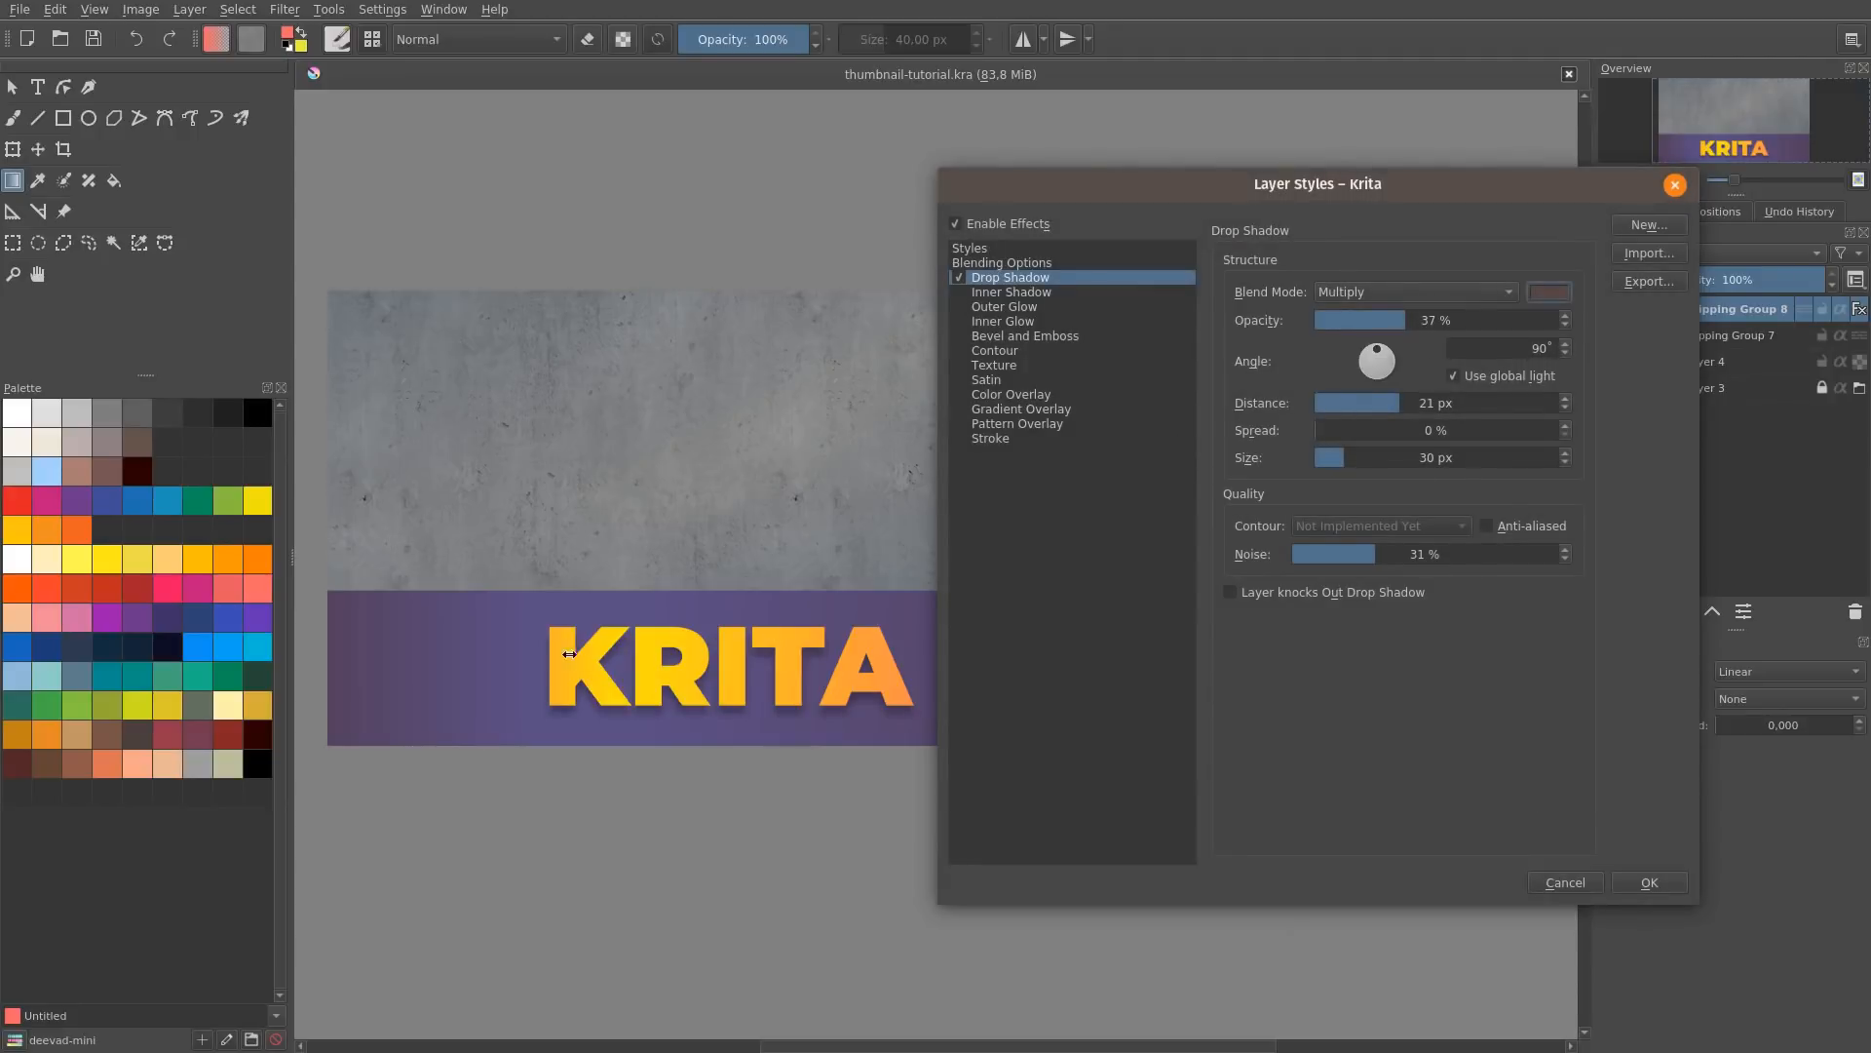
left_click(1649, 883)
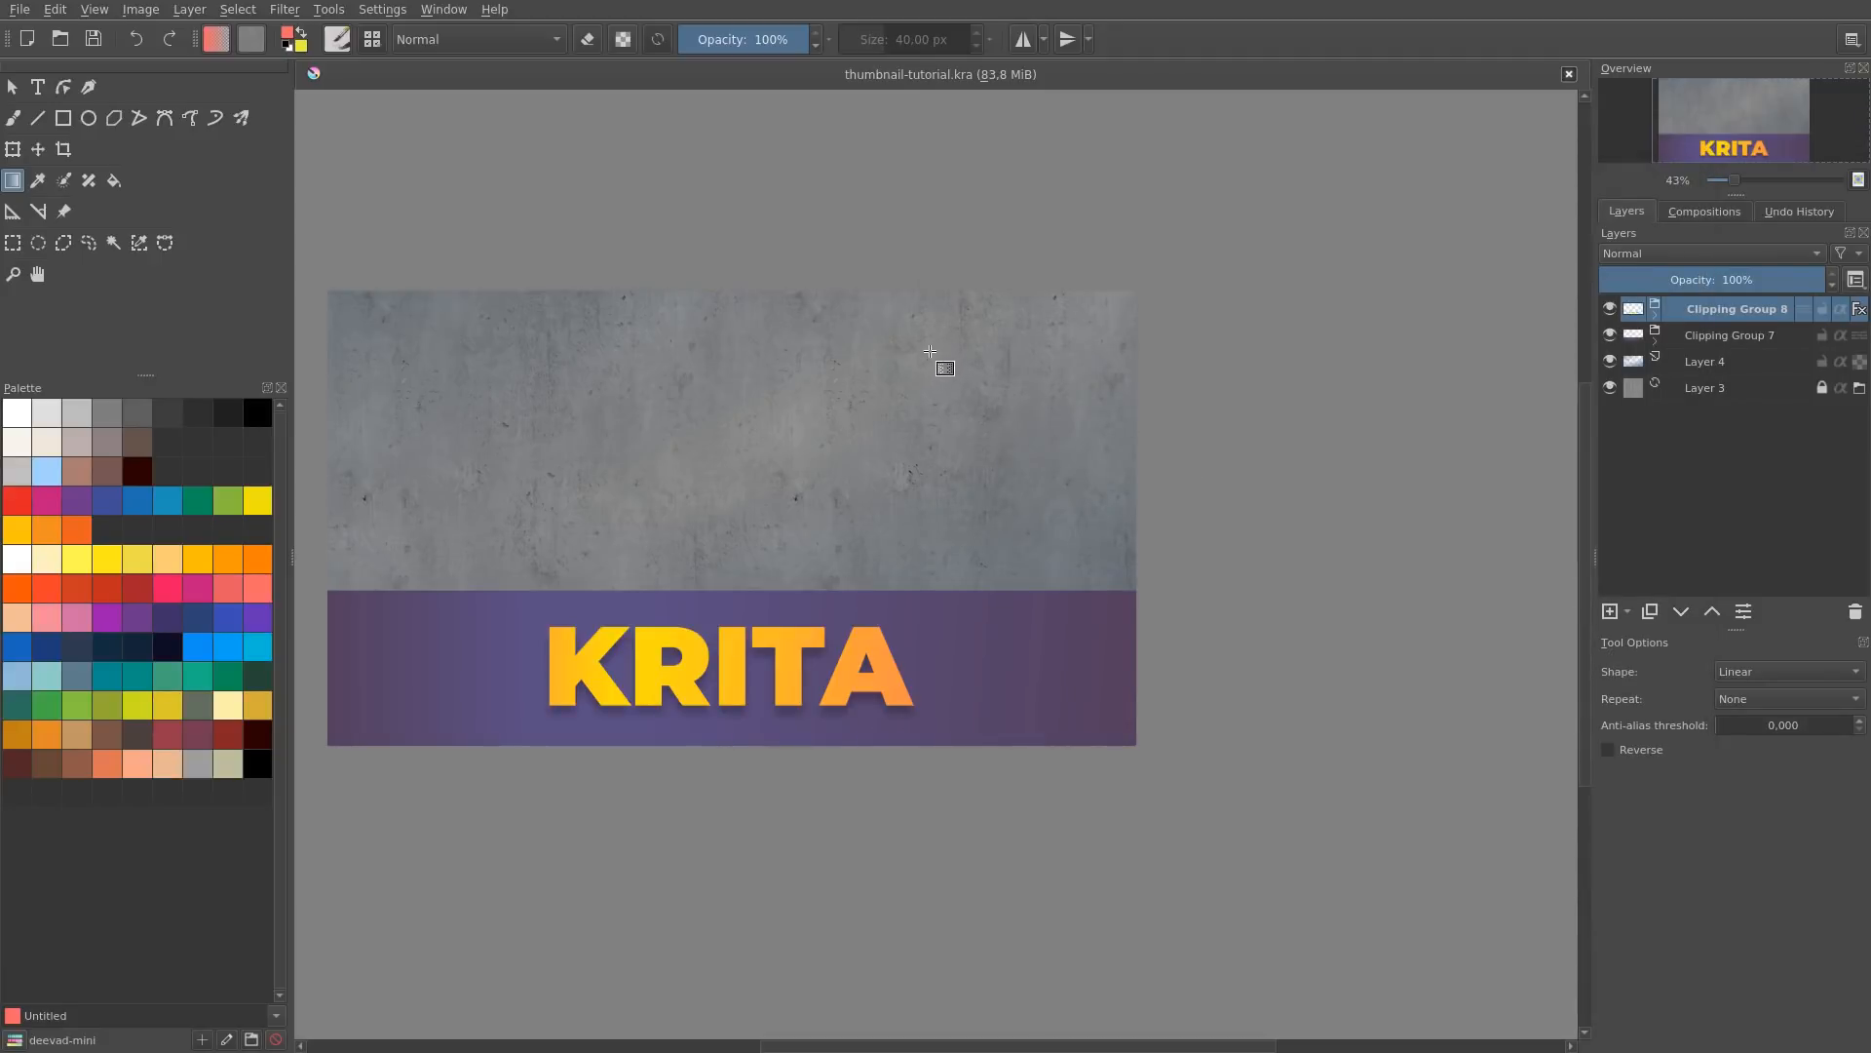
Step: Duplicate the concrete texture's Layer 3 and flatten the copy into a paint layer
left_click(1694, 391)
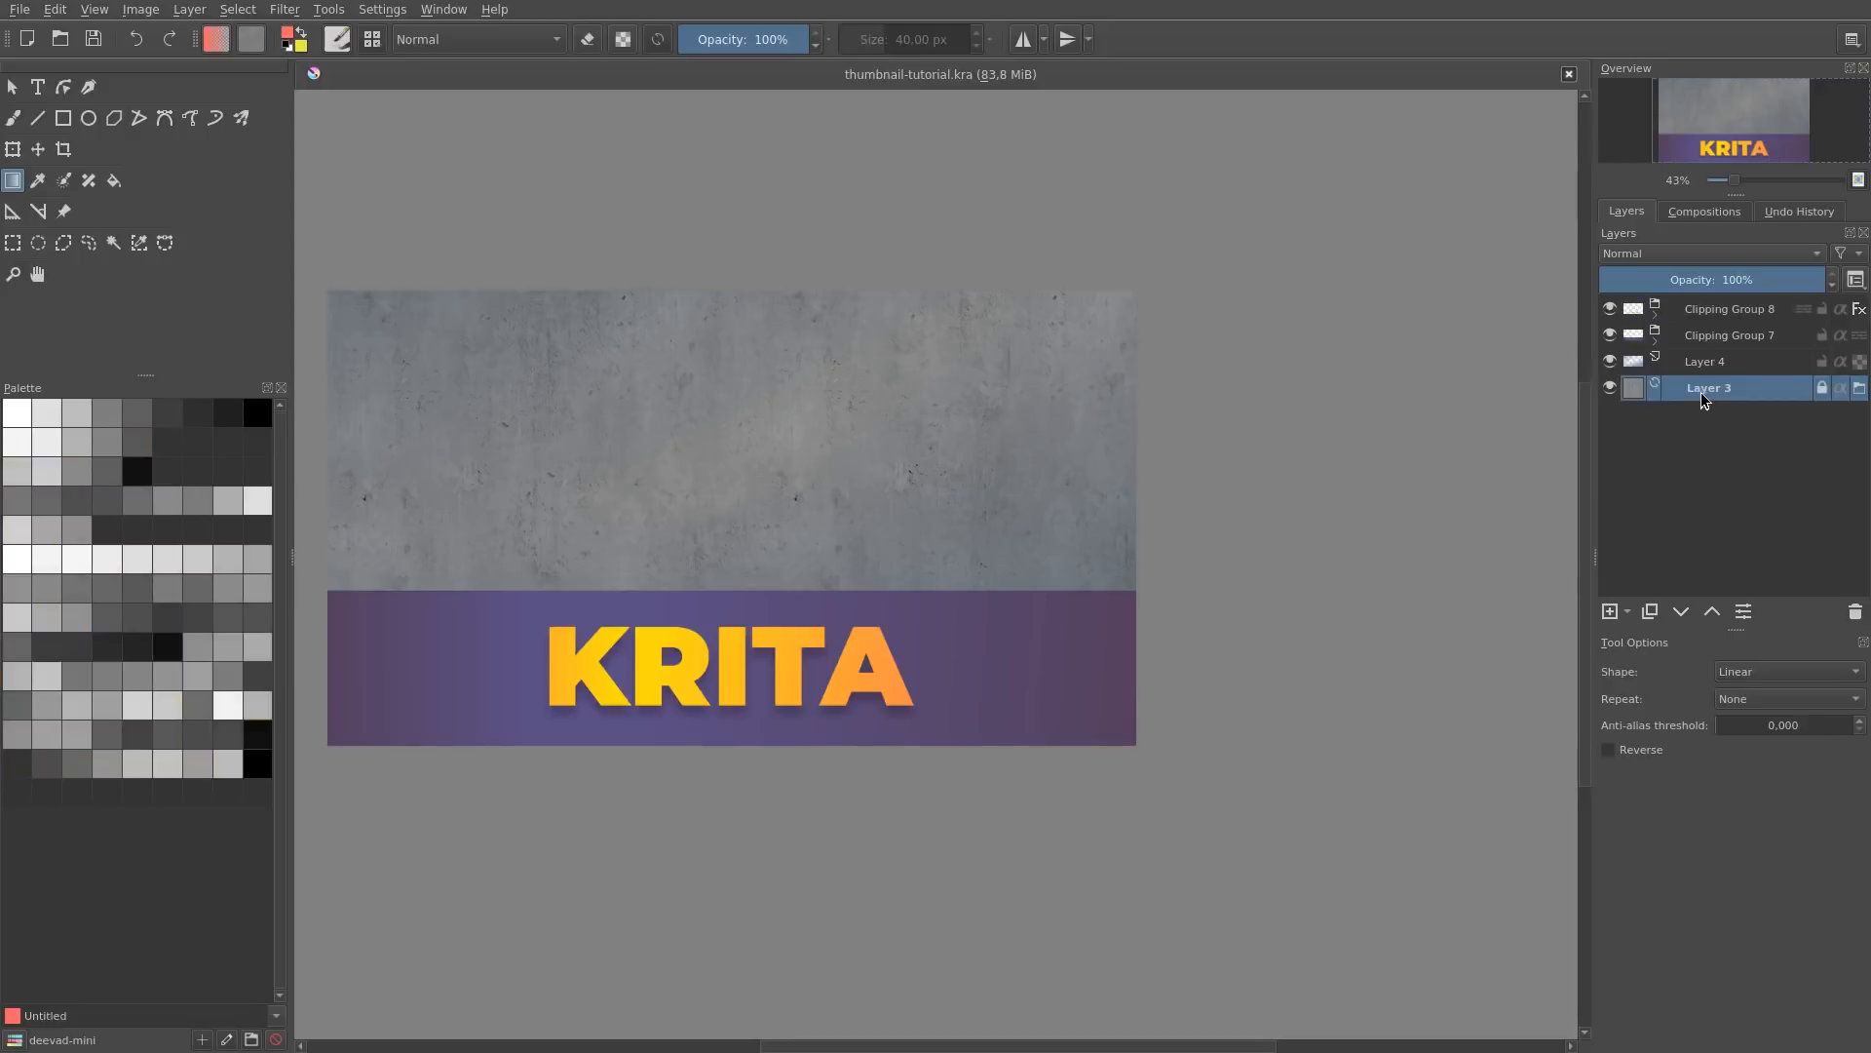
key("ctrl+j")
right_click(1733, 386)
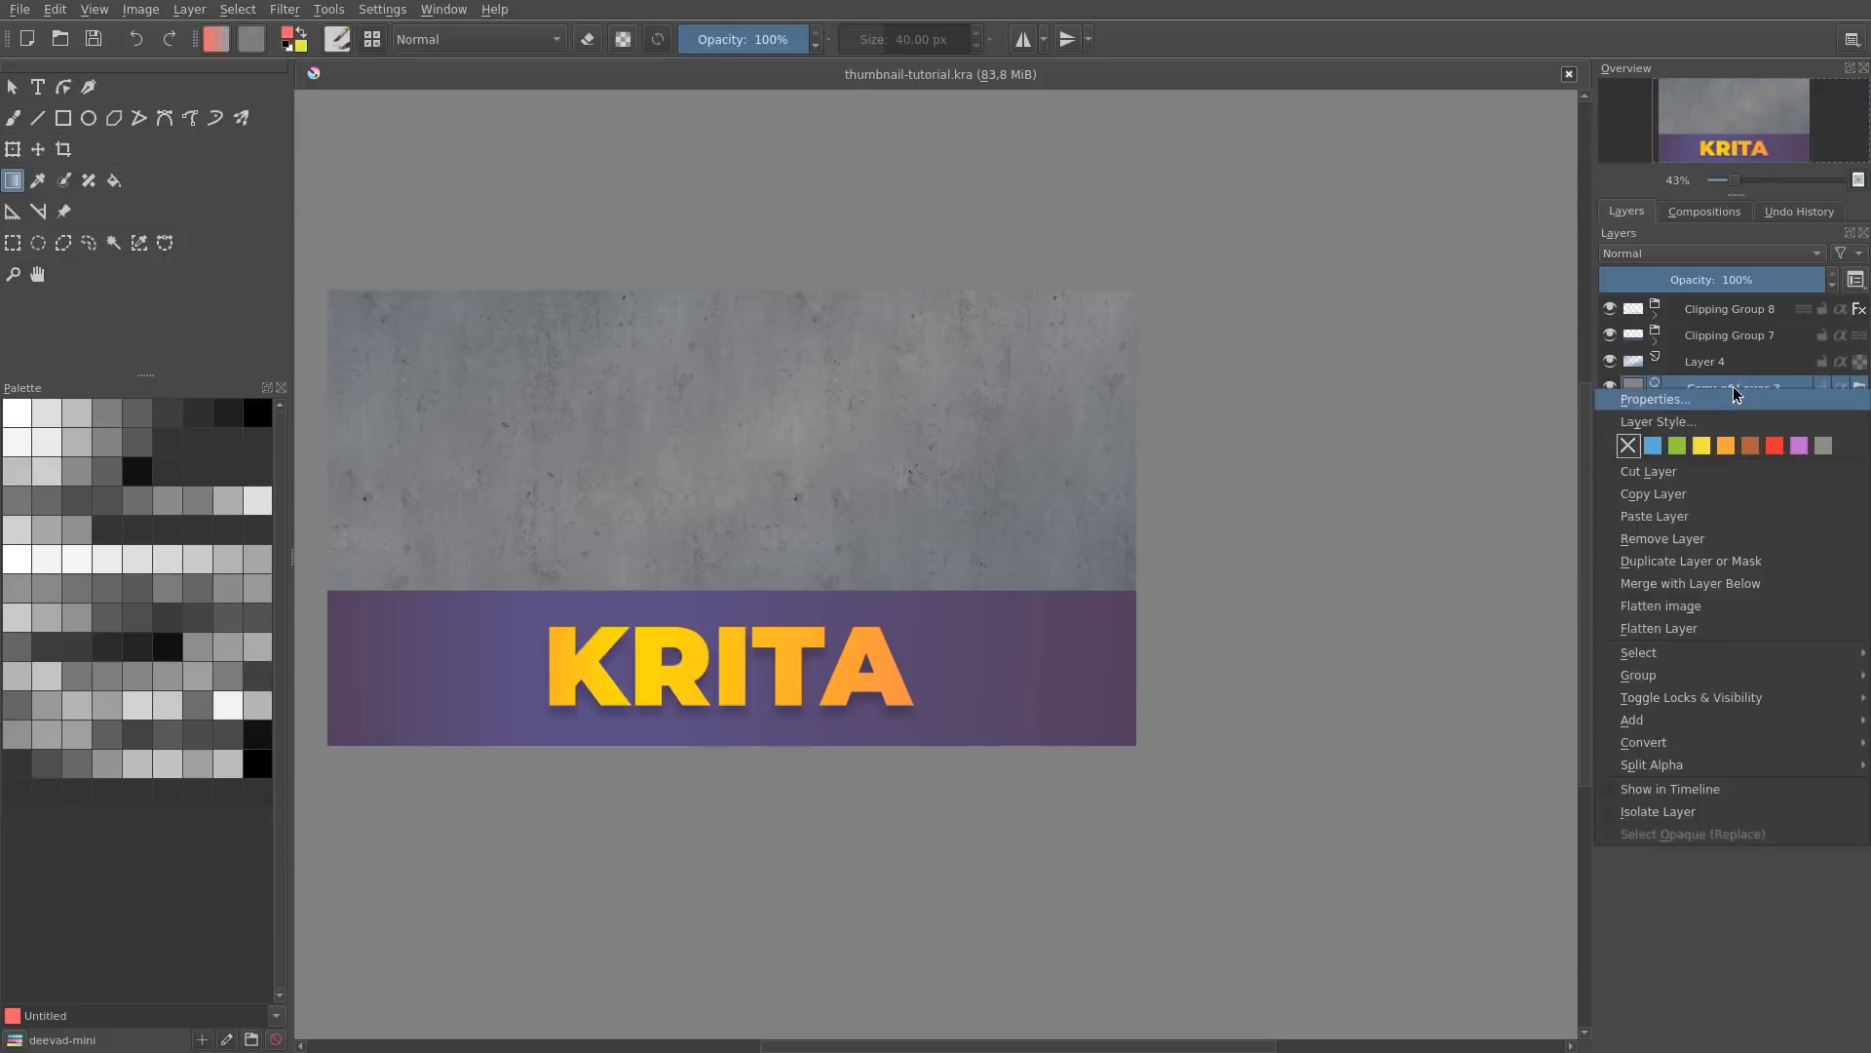
left_click(1691, 628)
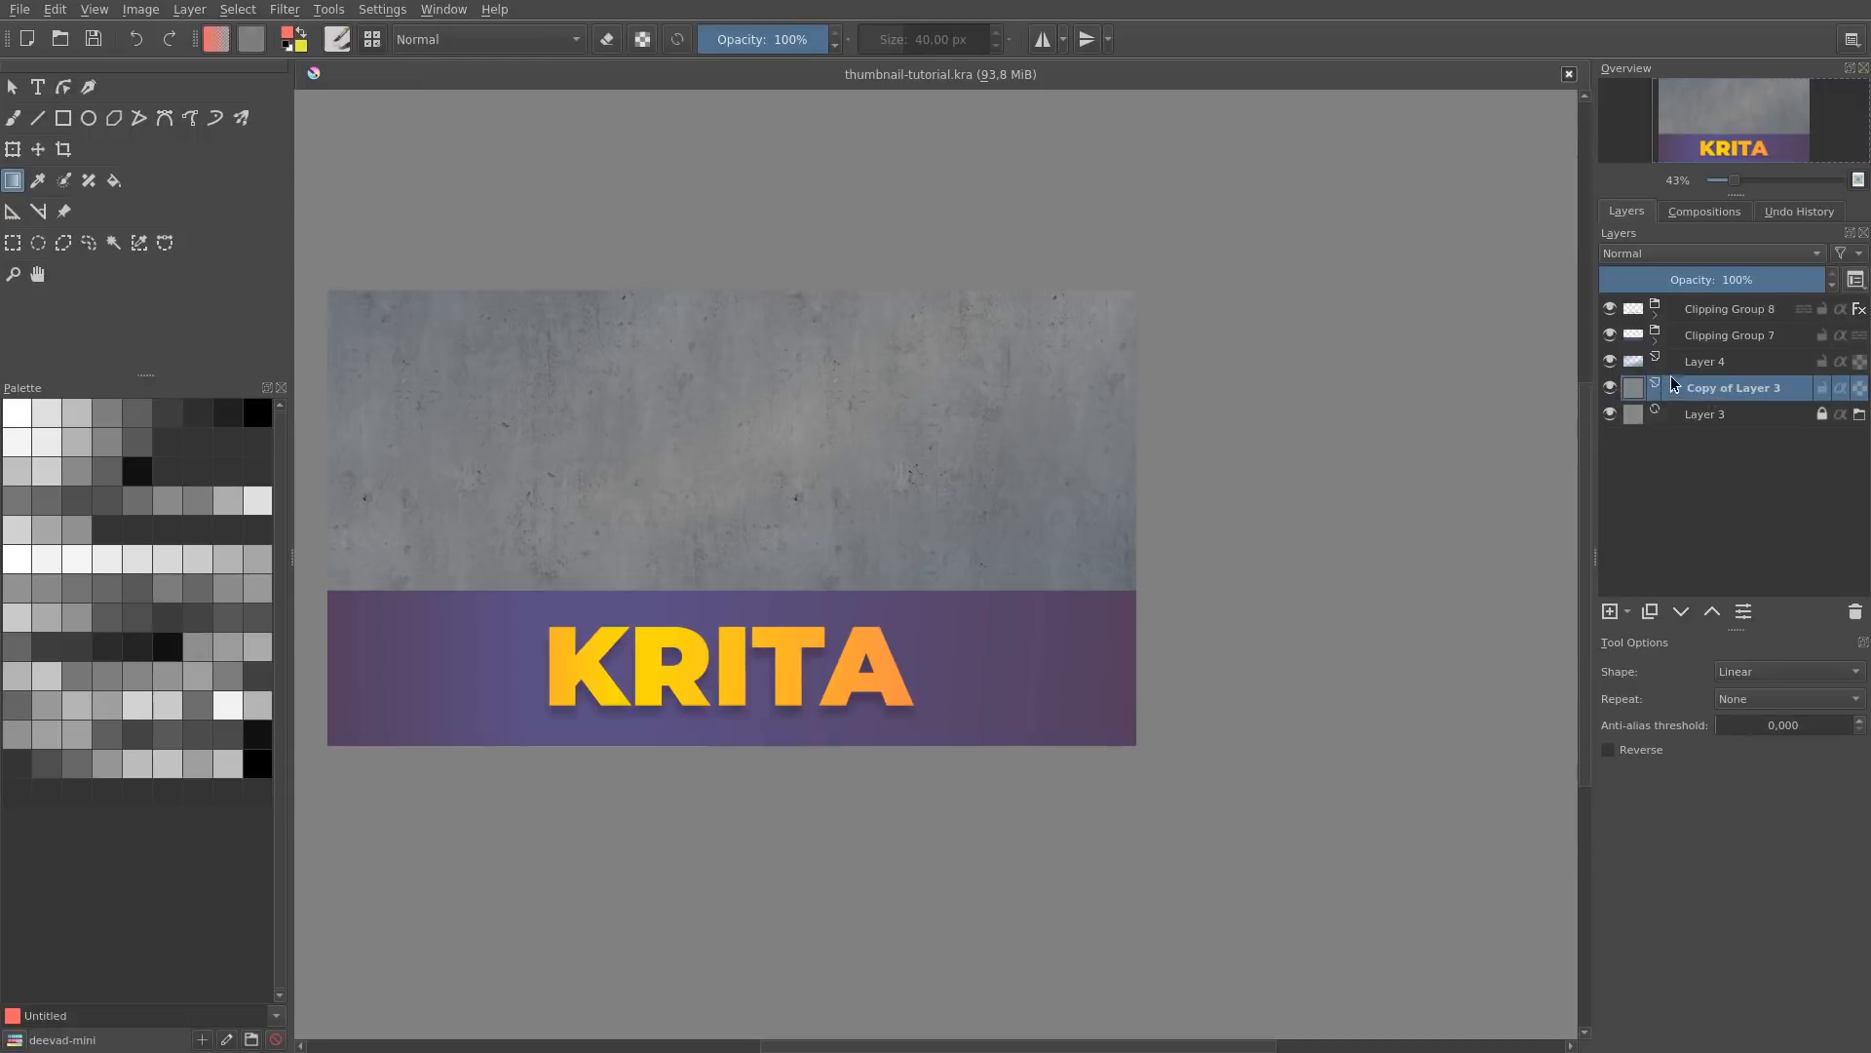
Step: Expand Clipping Group 7 and move the flattened concrete copy into it, above the Mask Layer
left_click(1655, 340)
left_click_drag(1699, 443, 1729, 345)
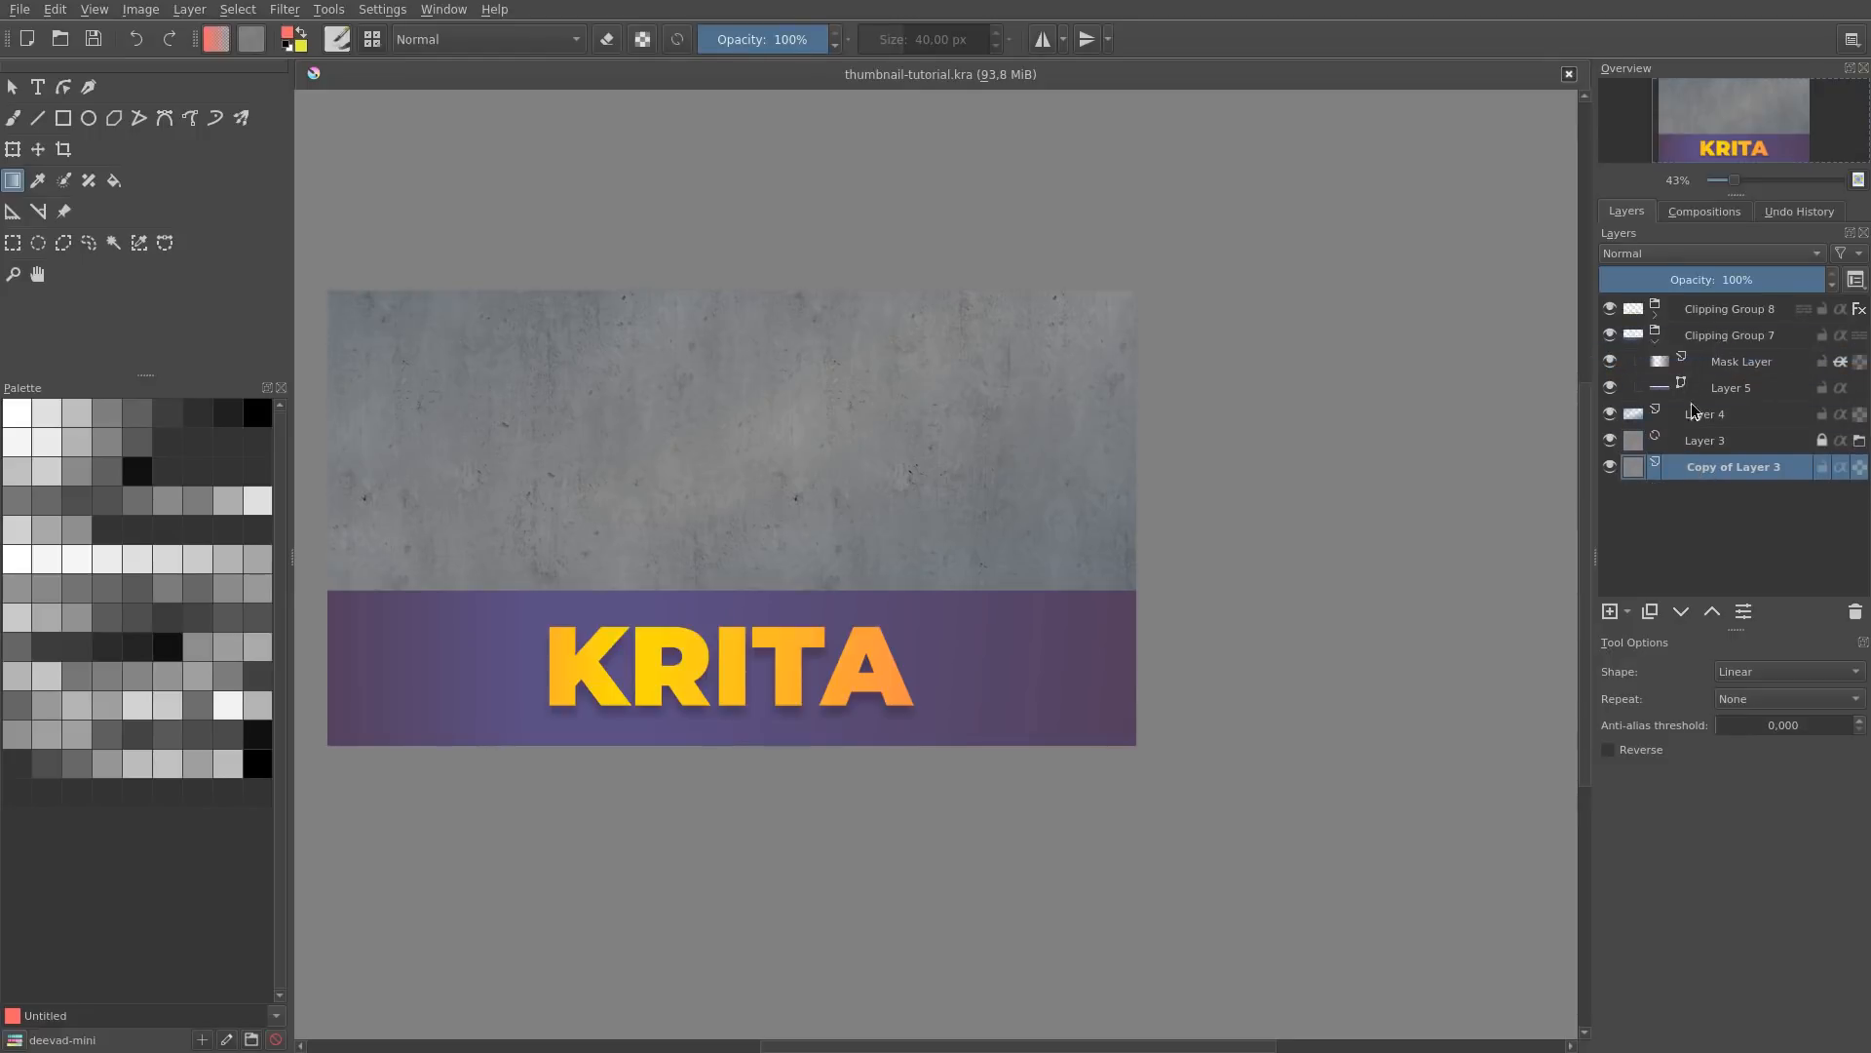
left_click_drag(1708, 466, 1706, 361)
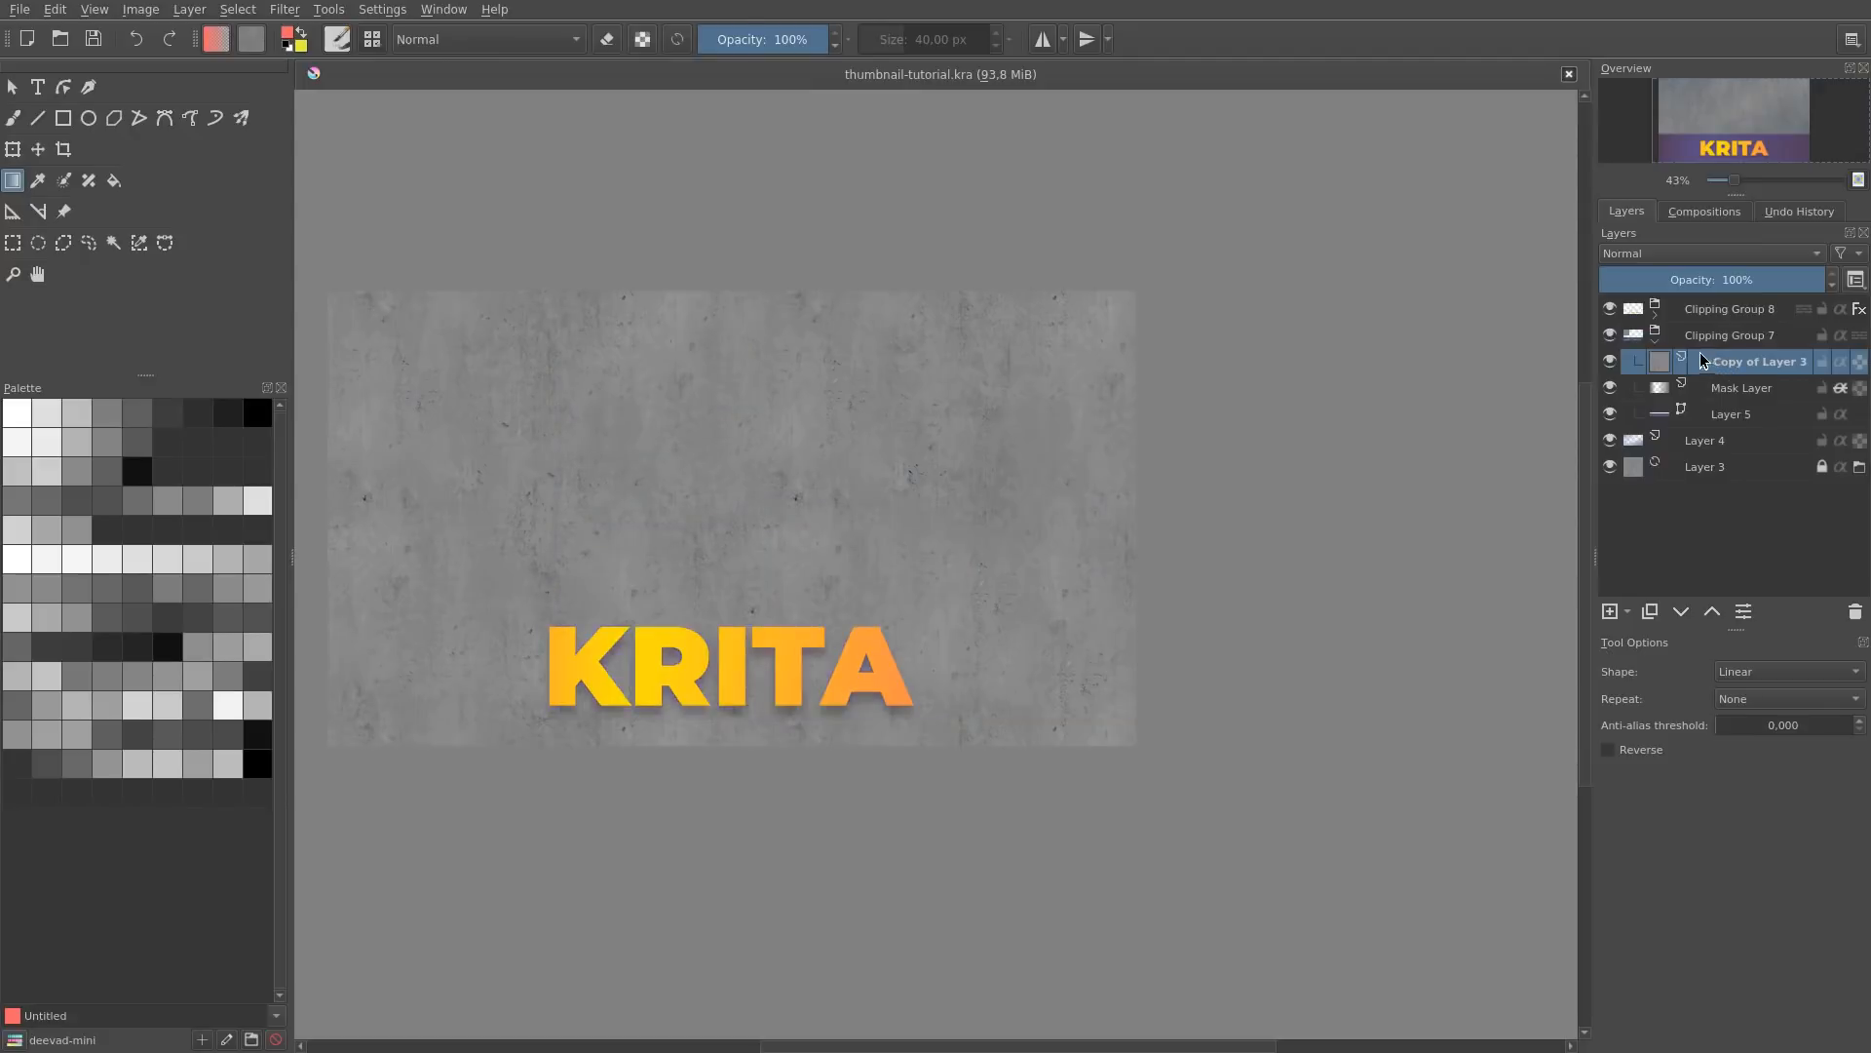
Step: Rename Clipping Group 7, which holds the purple band, as background
left_click(1716, 337)
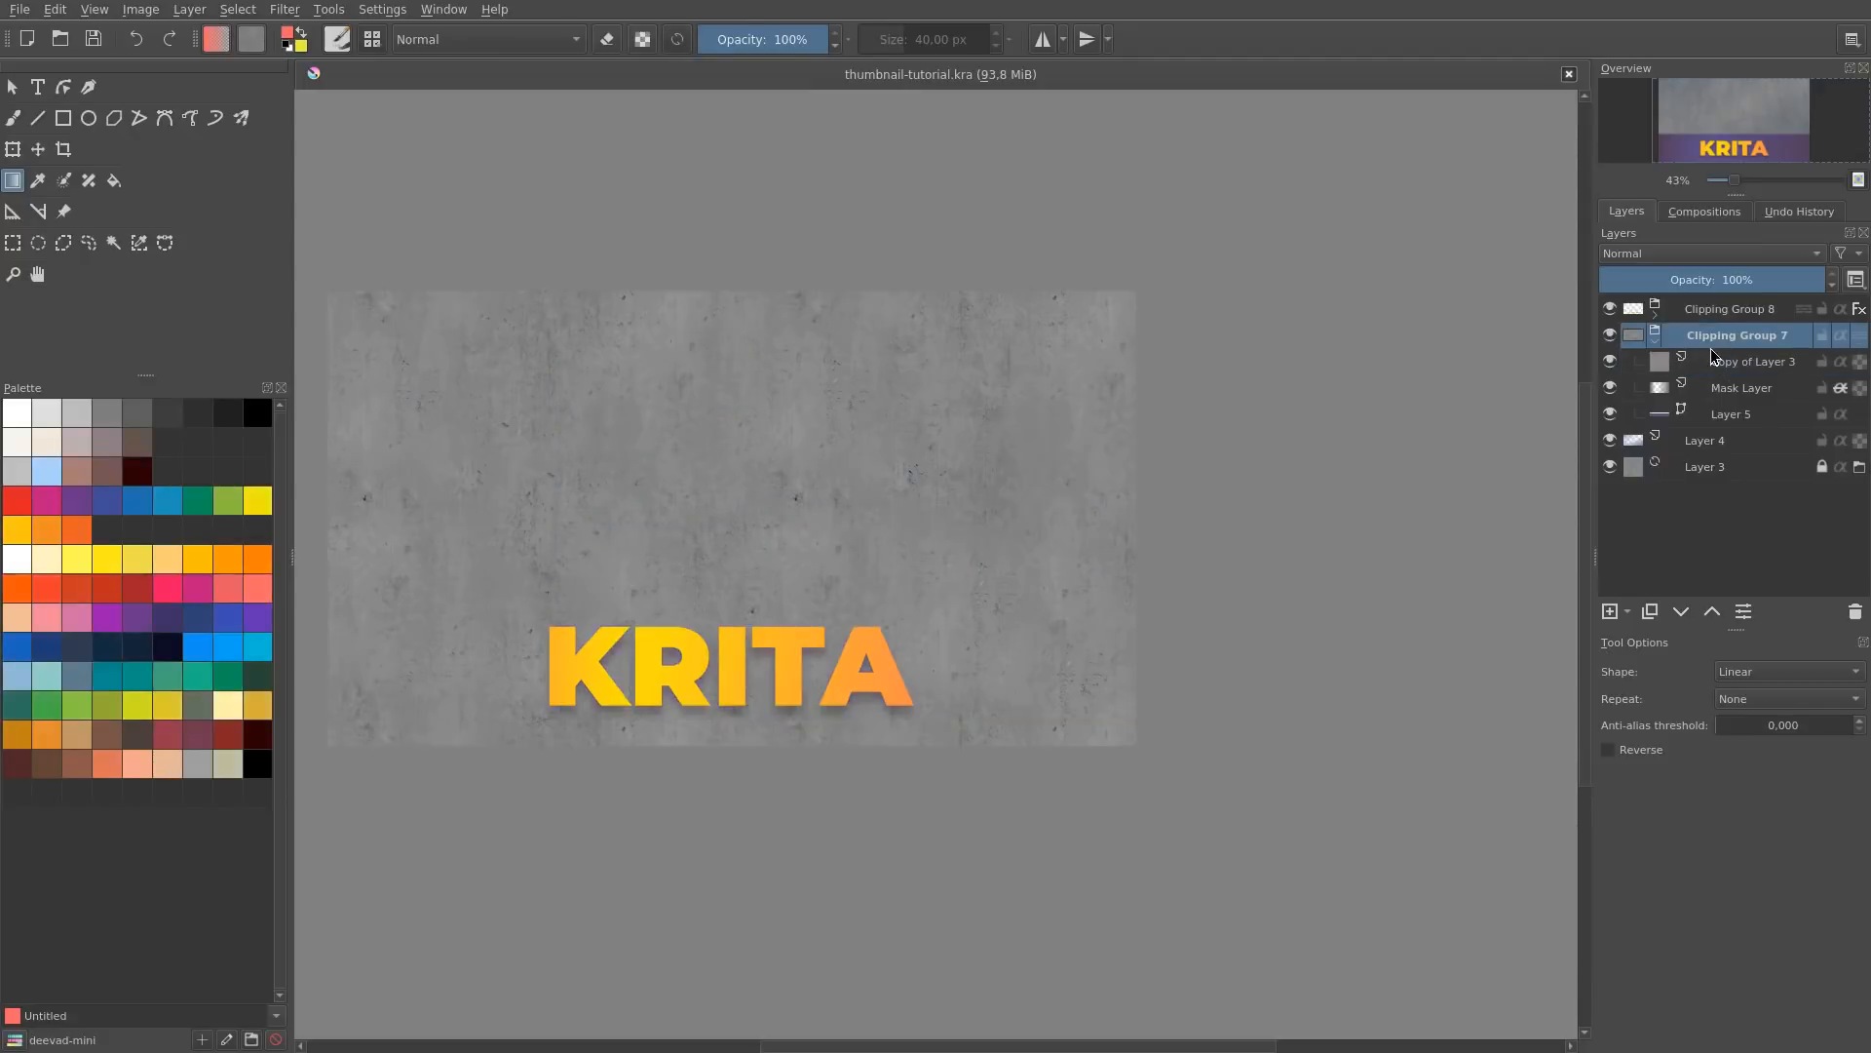
key("F2")
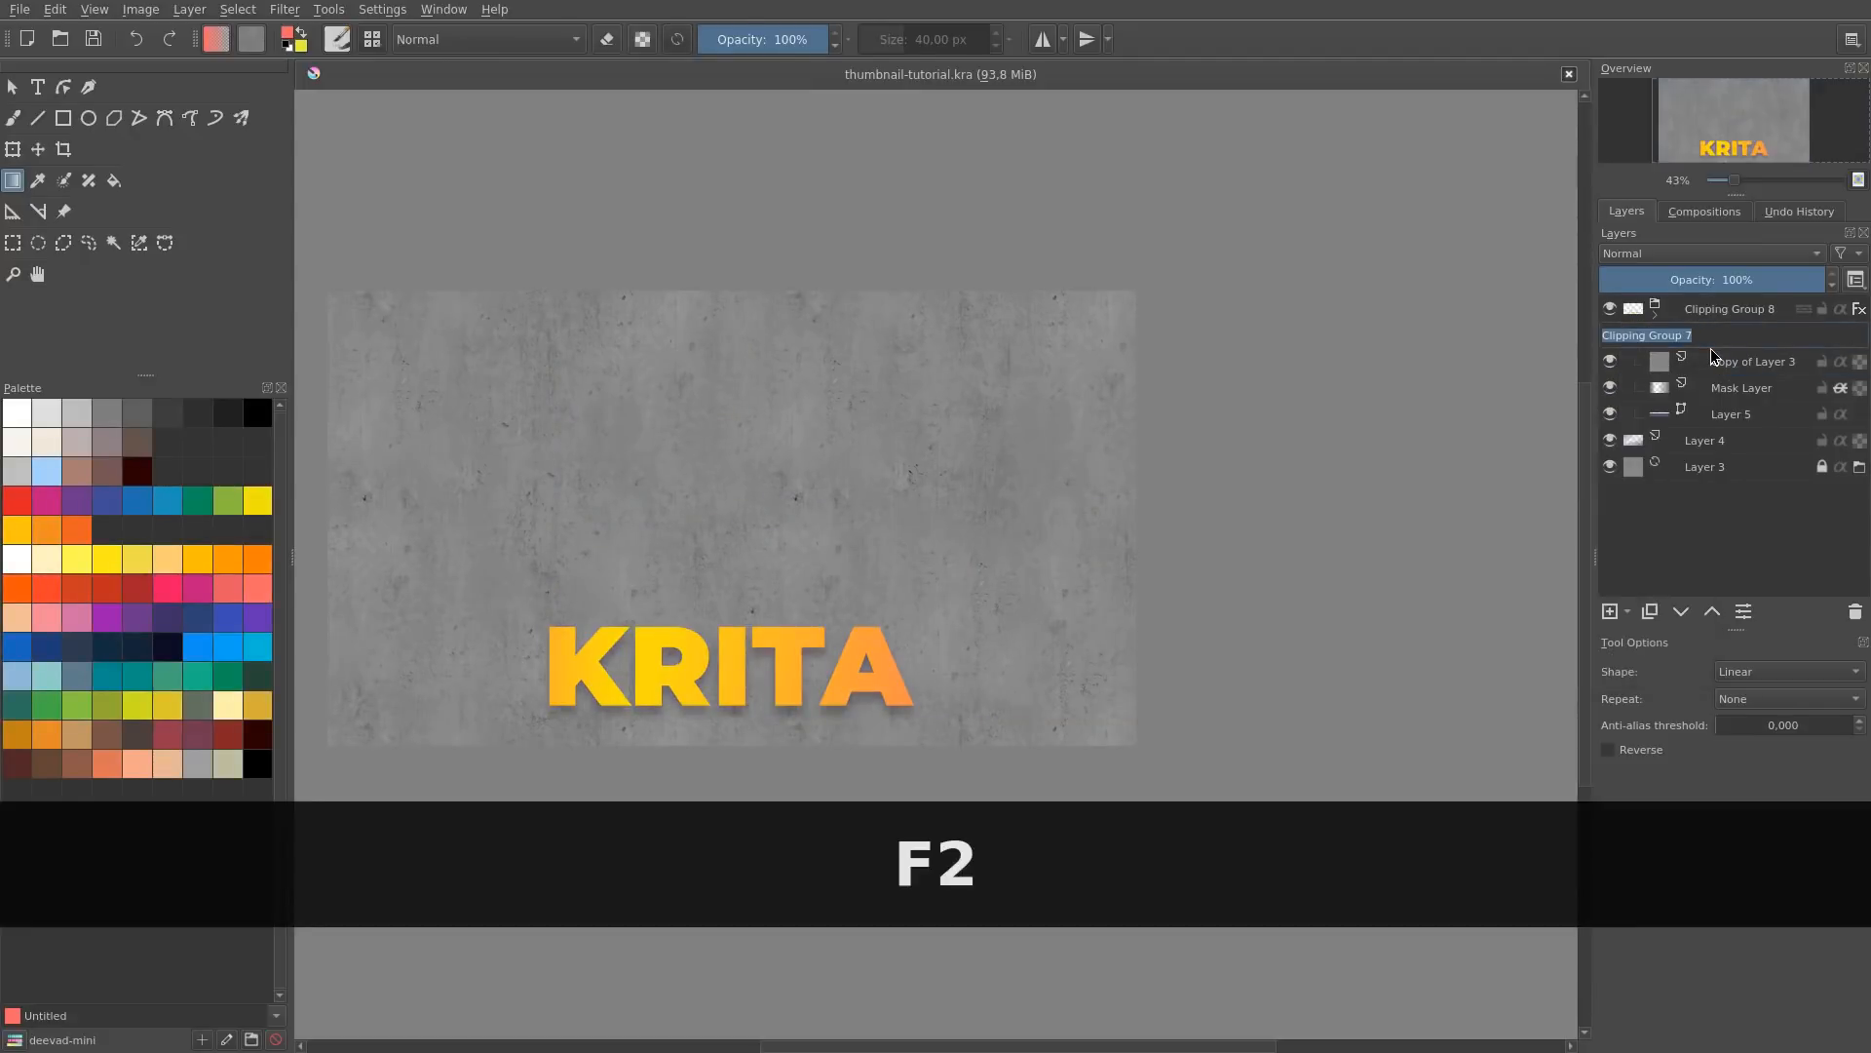
type("background")
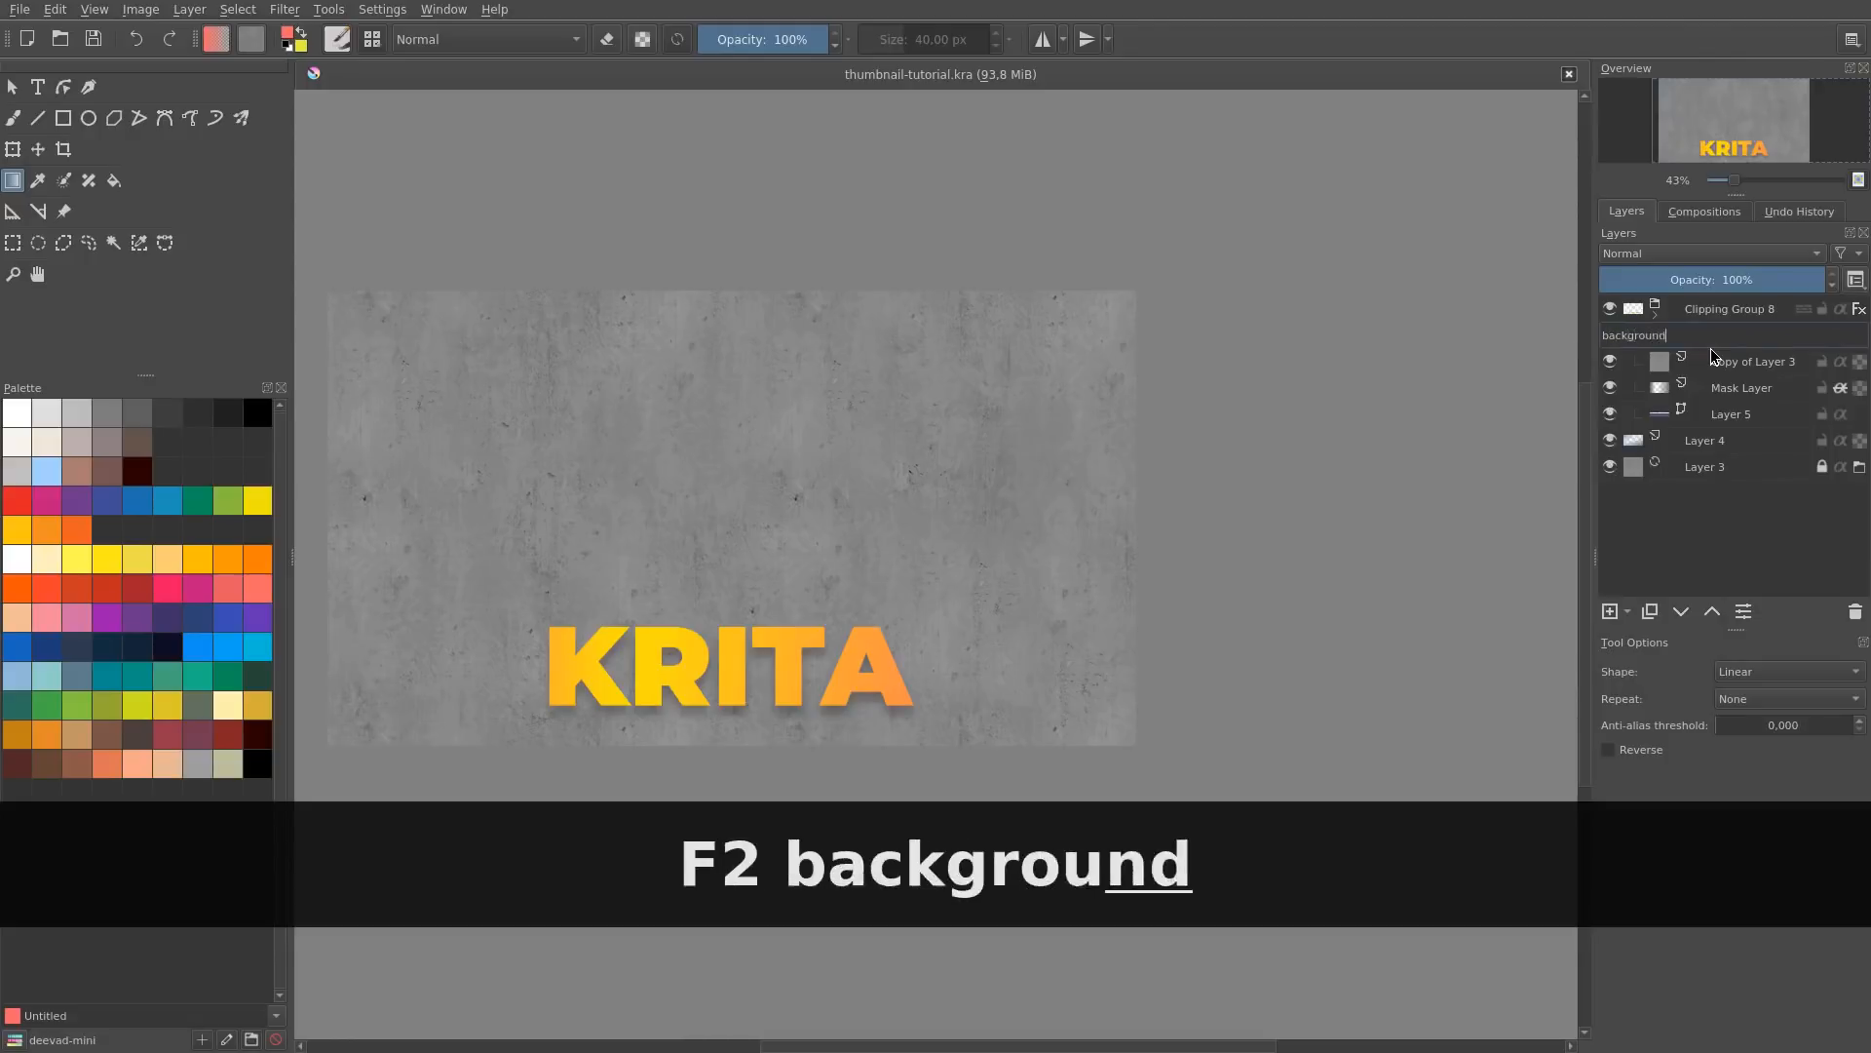
key("Return")
Step: Rename Clipping Group 8 as text and give it a green colour label
left_click(1709, 309)
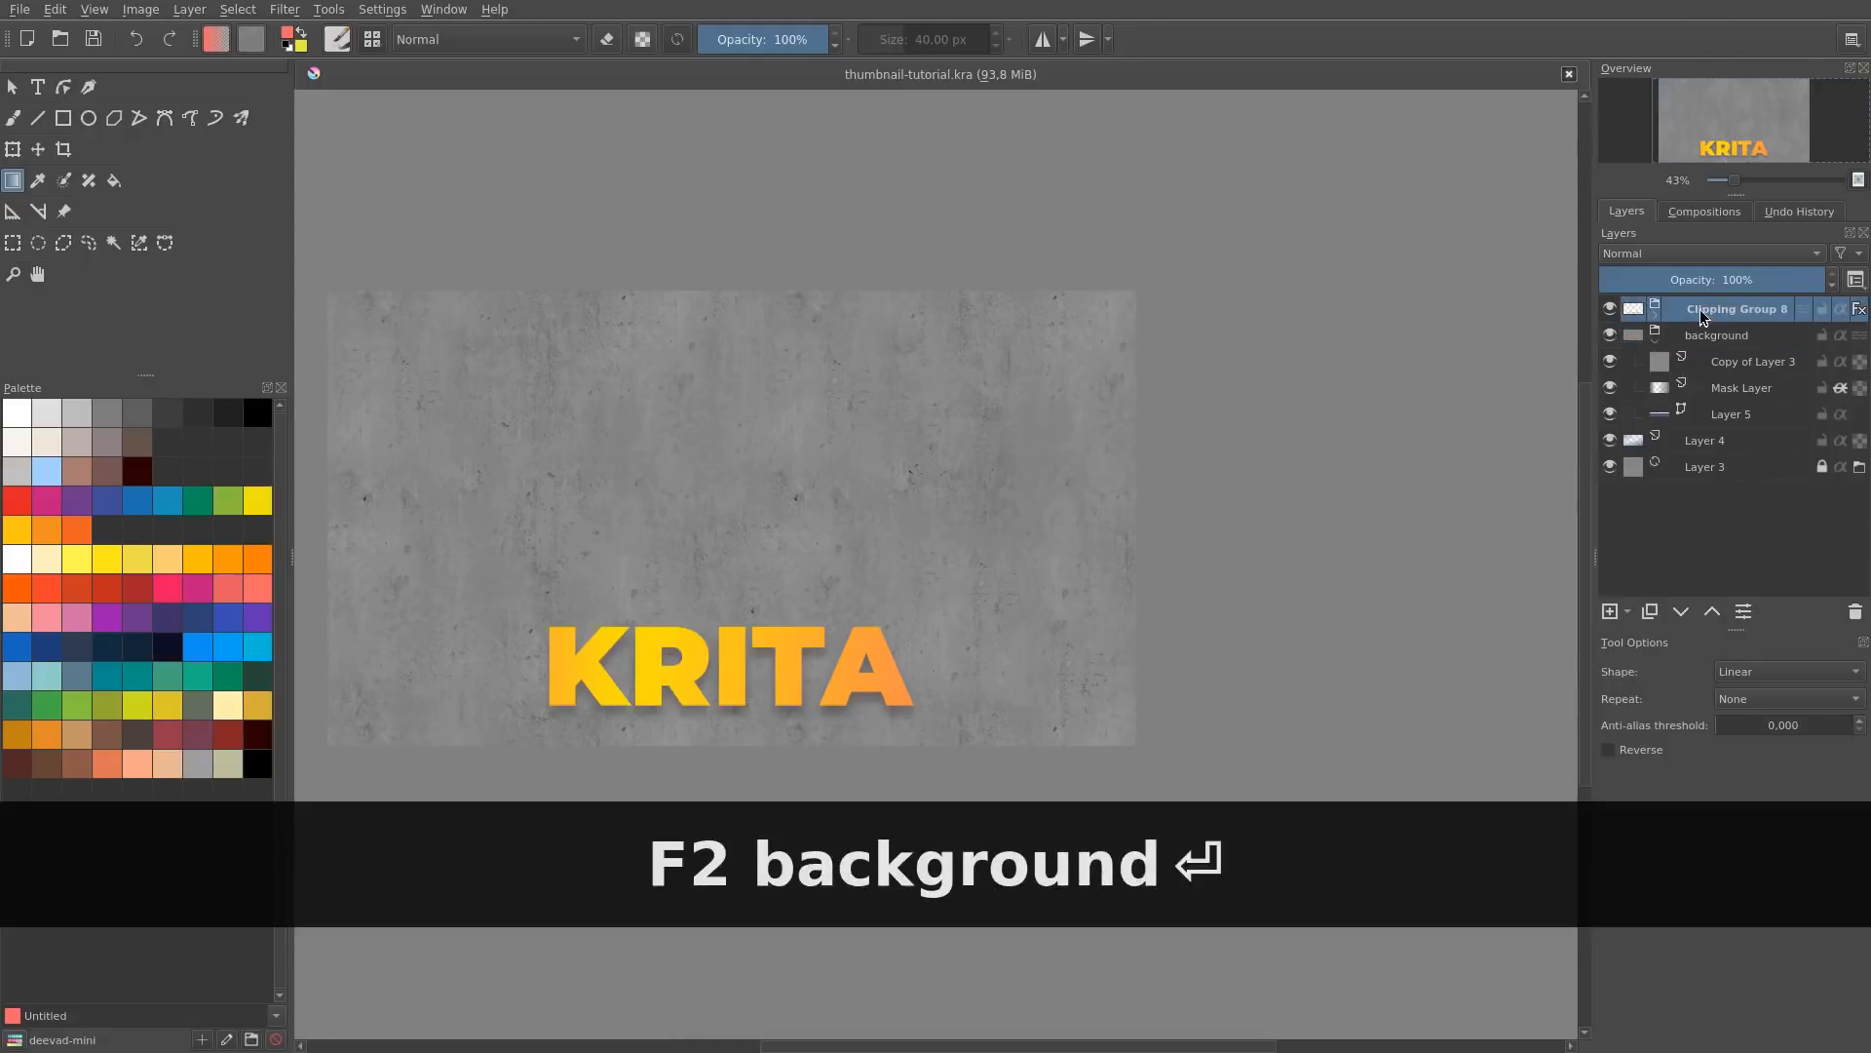
key("F2")
type("text")
key("Return")
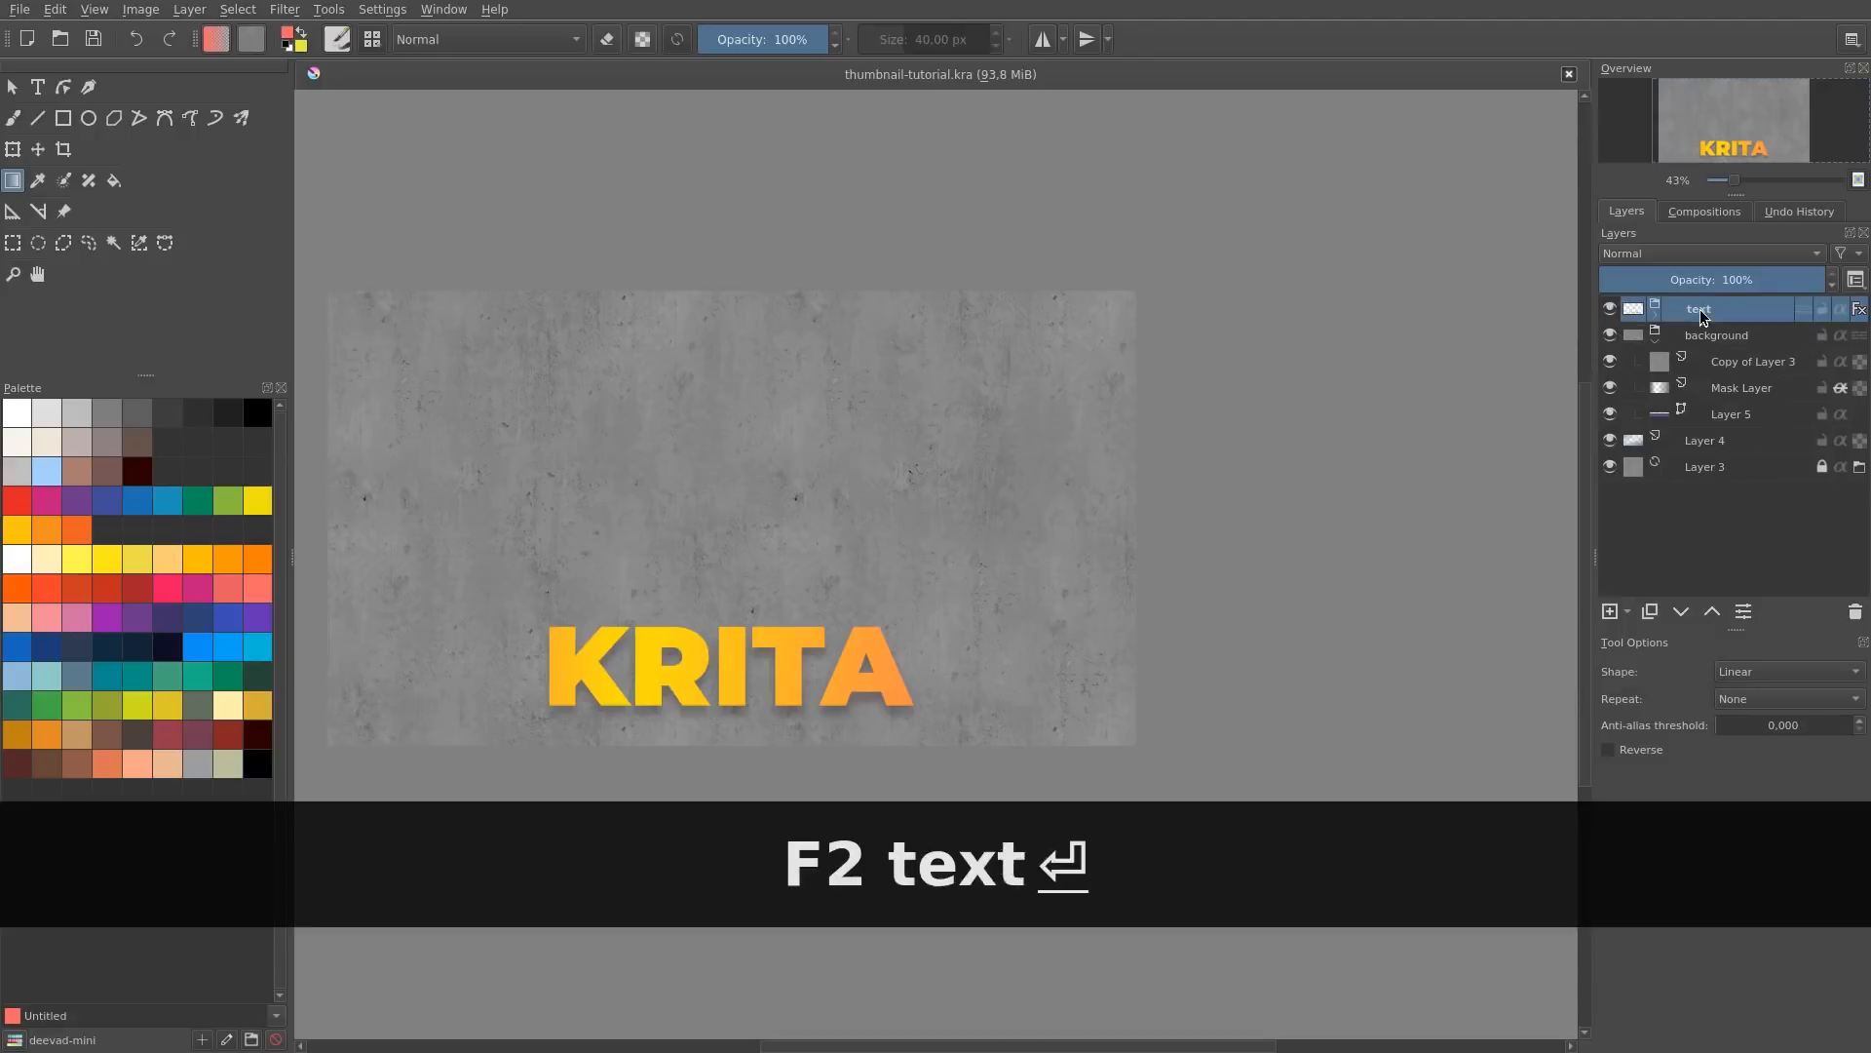
right_click(1708, 310)
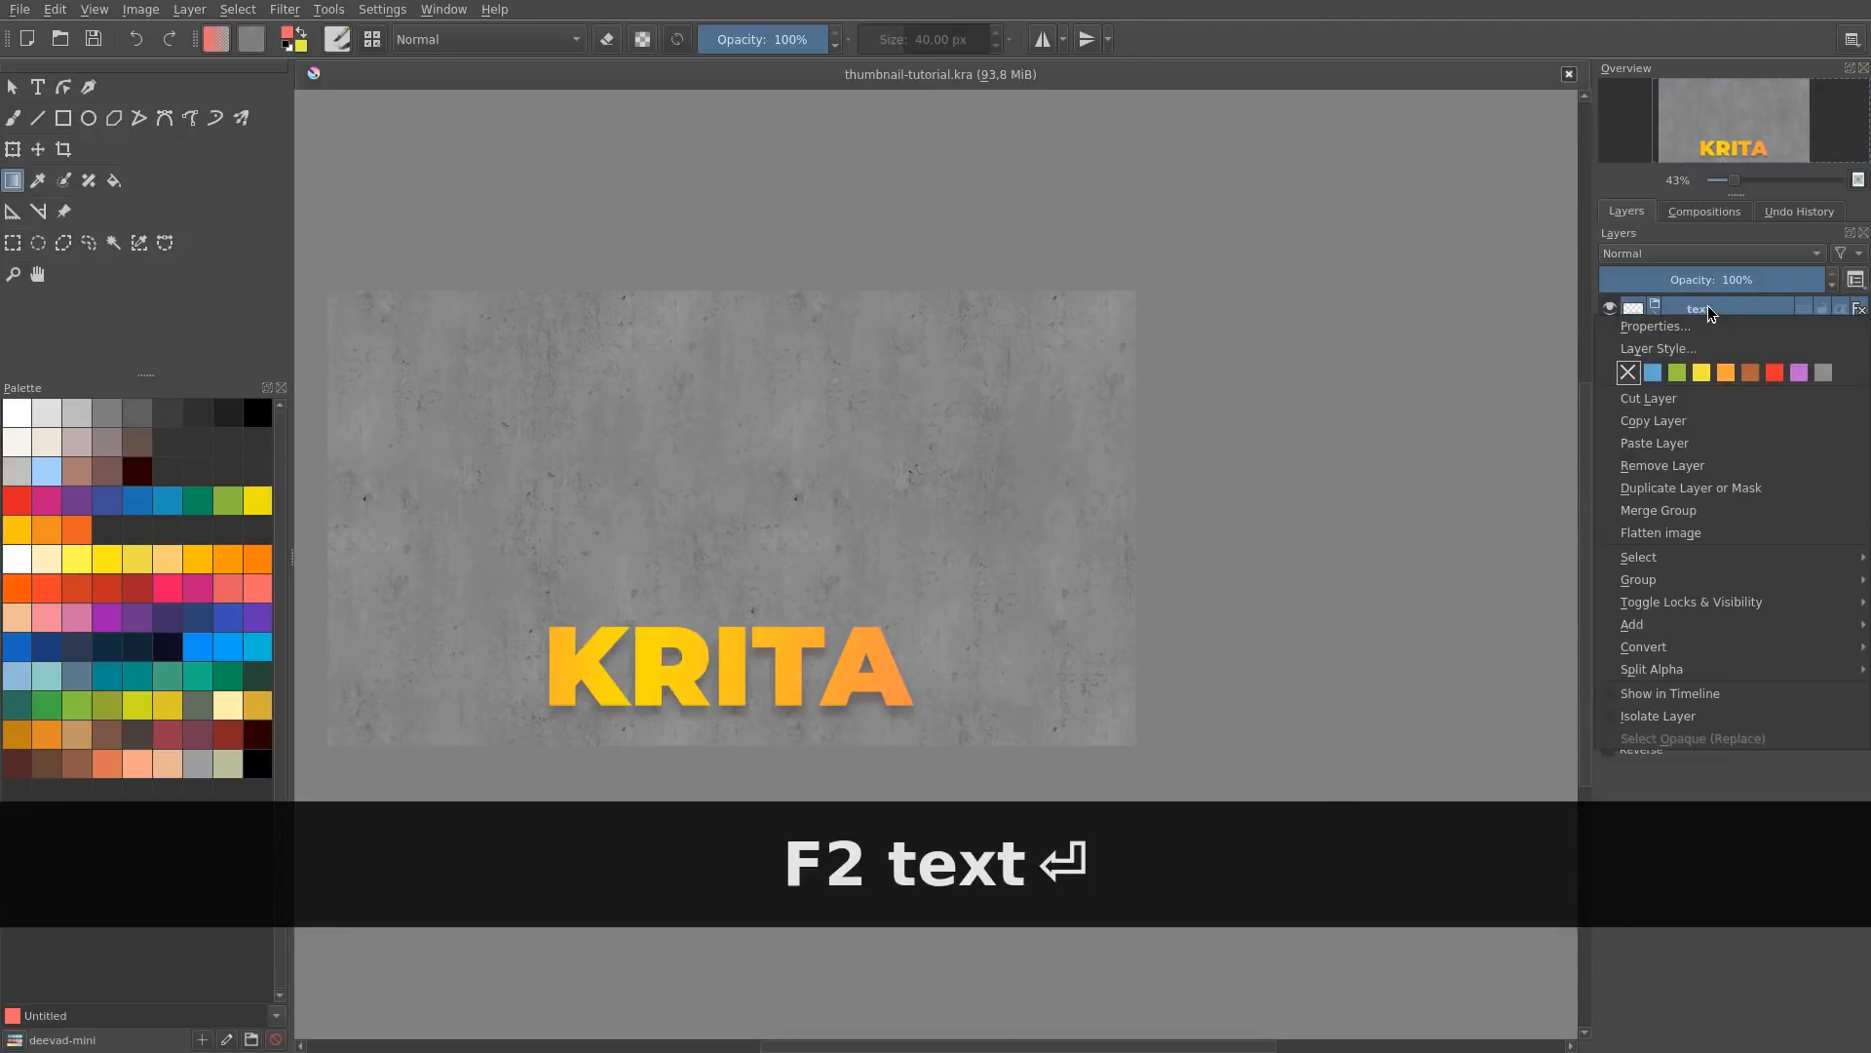
left_click(1677, 372)
Step: Give the background group holding the band an orange colour label, keeping the group expanded
left_click(1710, 336)
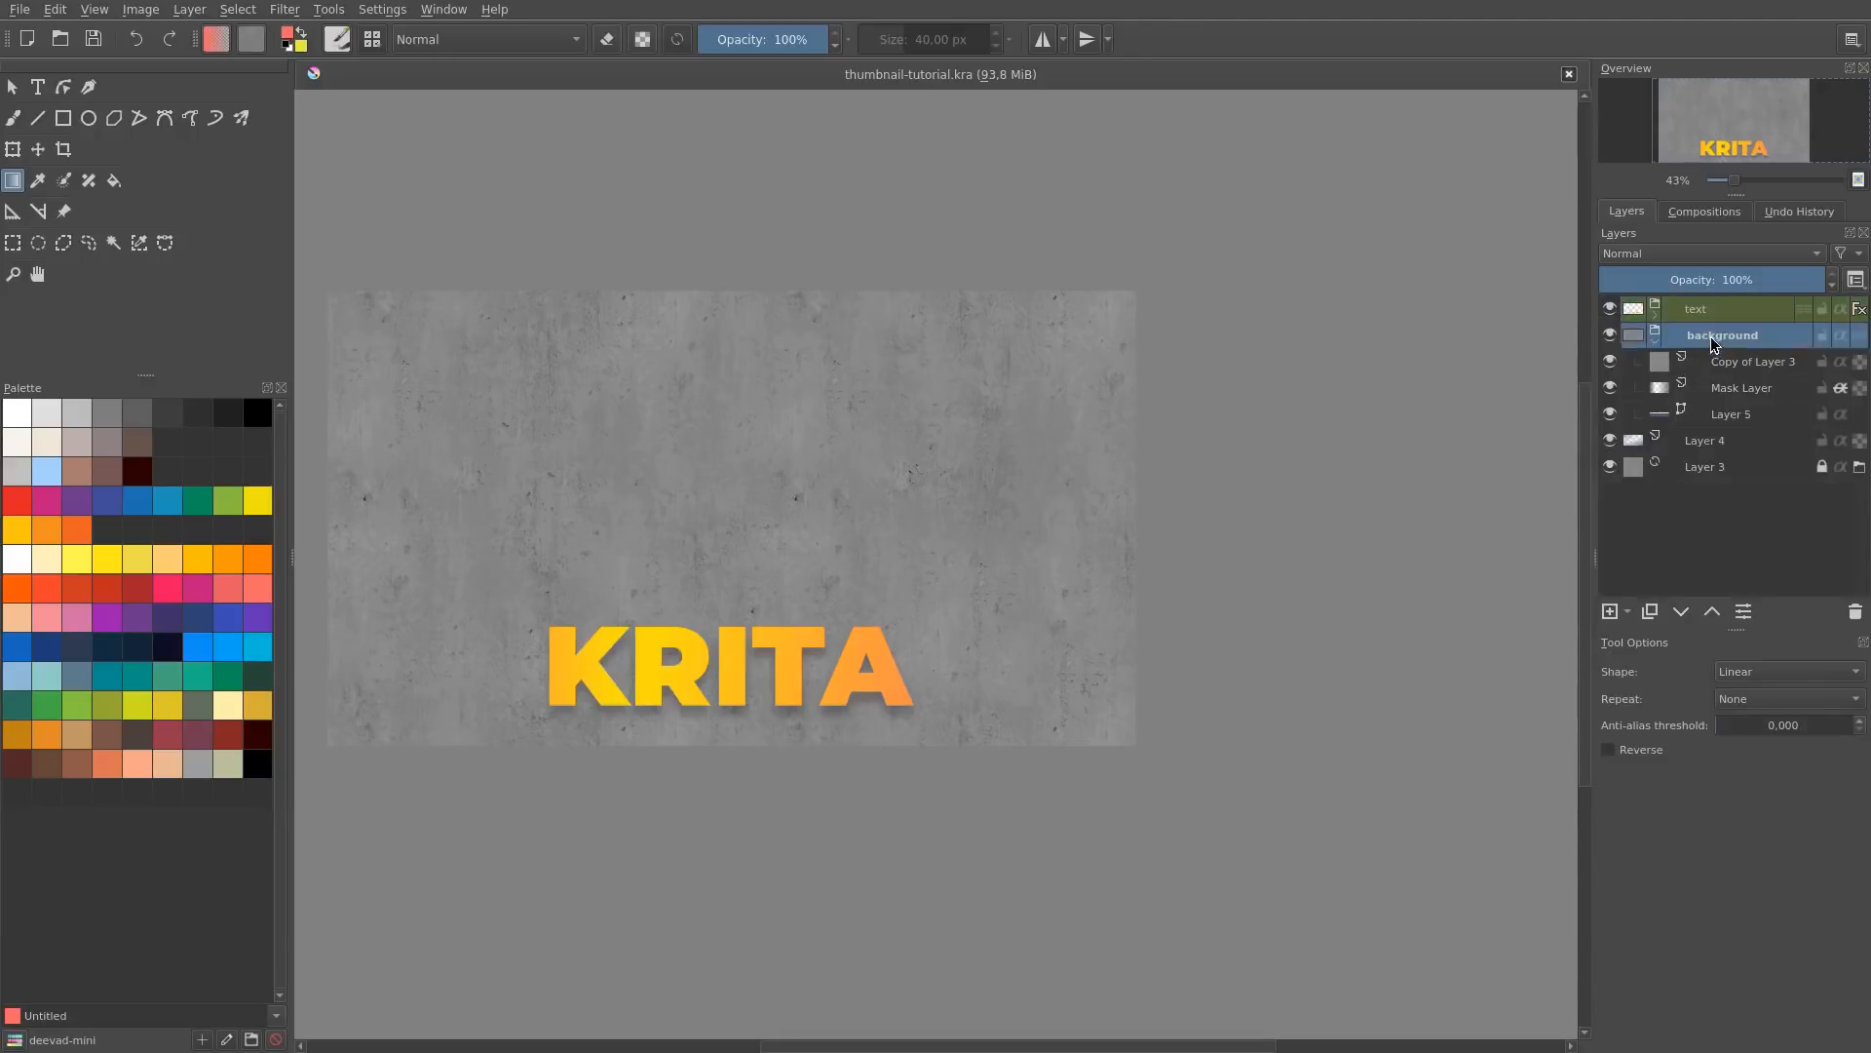
right_click(1711, 336)
left_click(1693, 402)
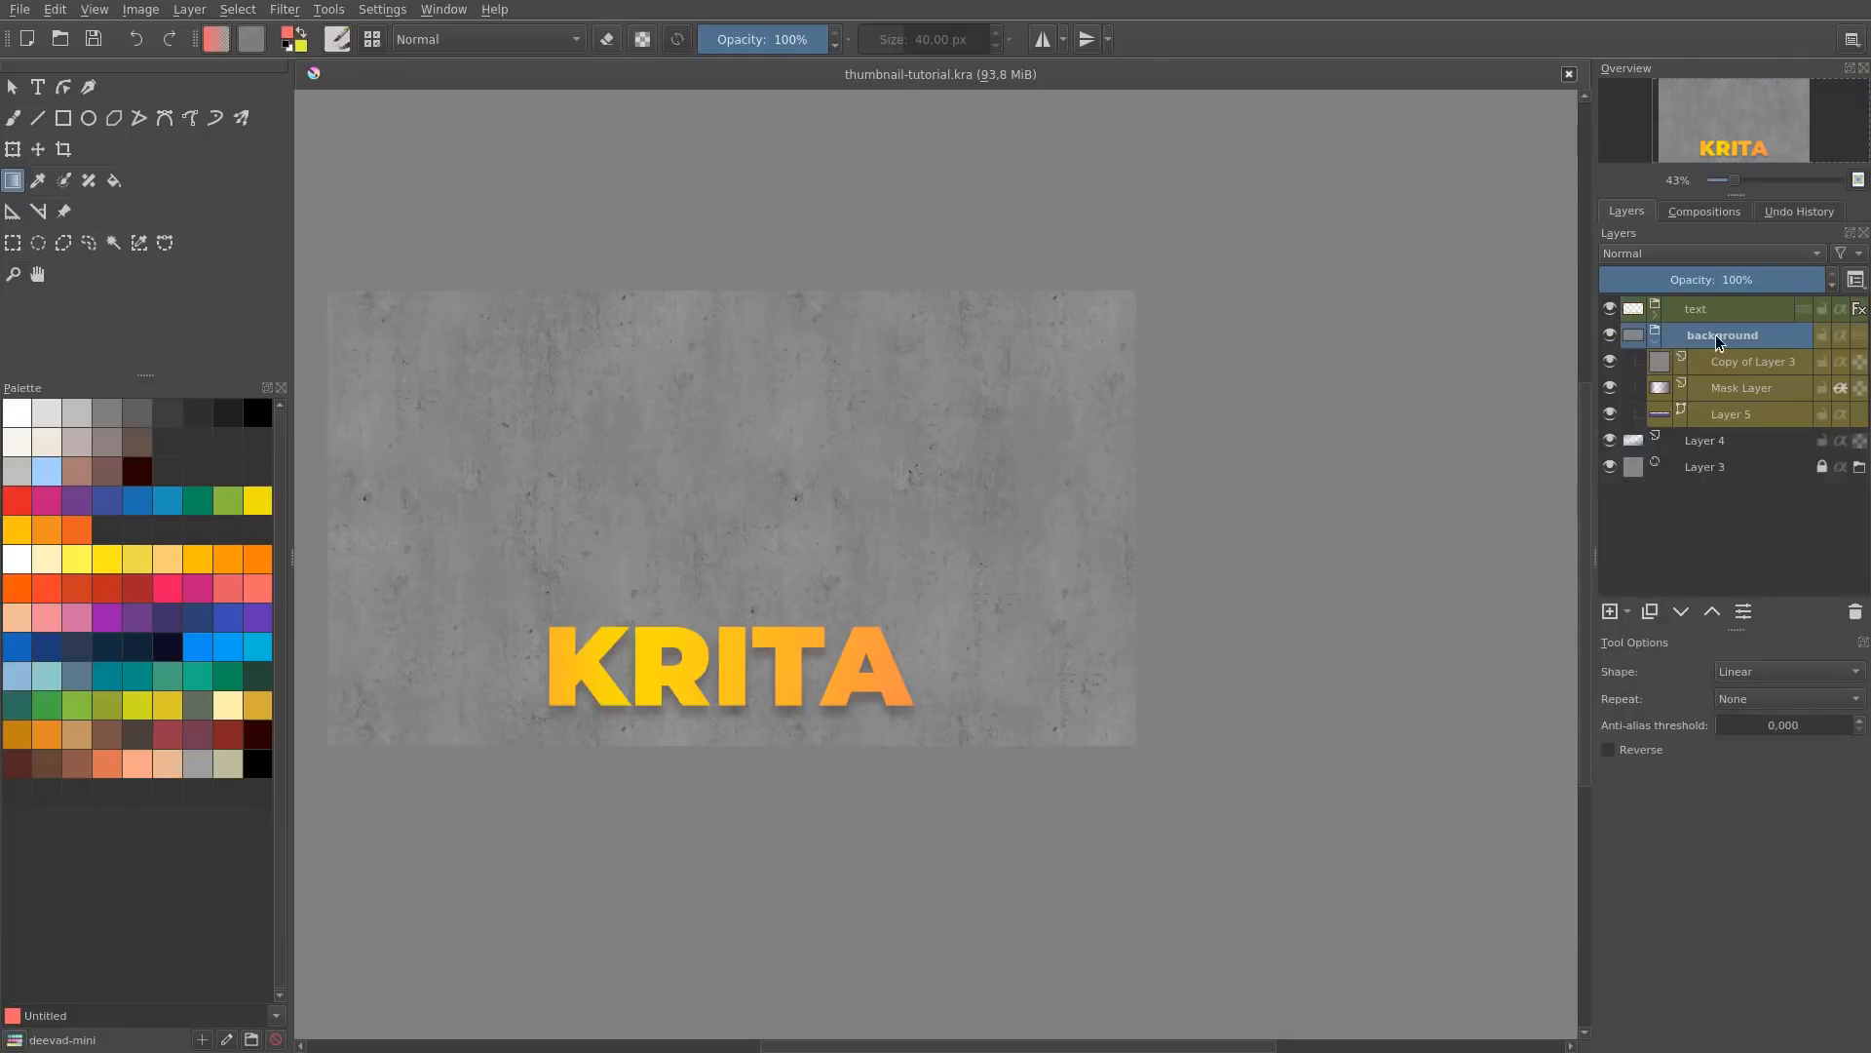
right_click(1715, 336)
left_click(1730, 400)
left_click(1655, 331)
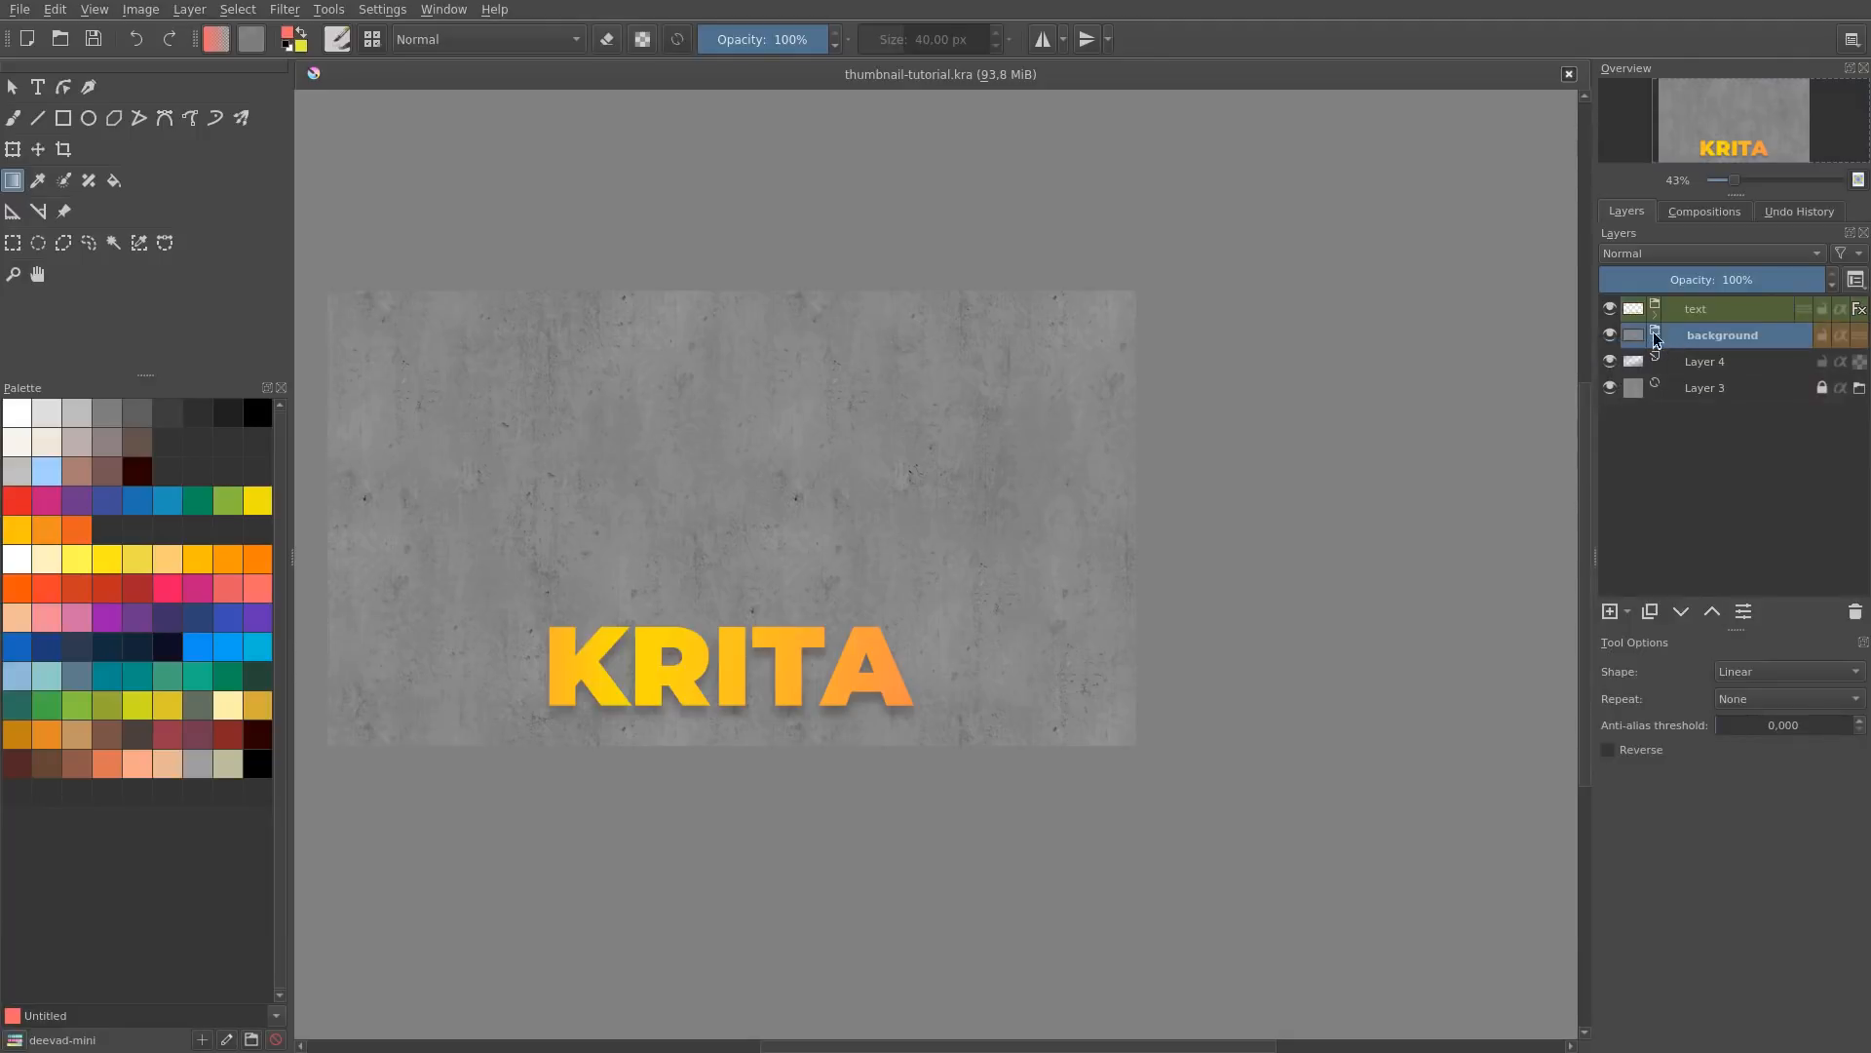
left_click(1654, 335)
Step: Group Layer 4 and Layer 3 together and collapse the new group
left_click(1722, 440)
left_click(1722, 465, "shift")
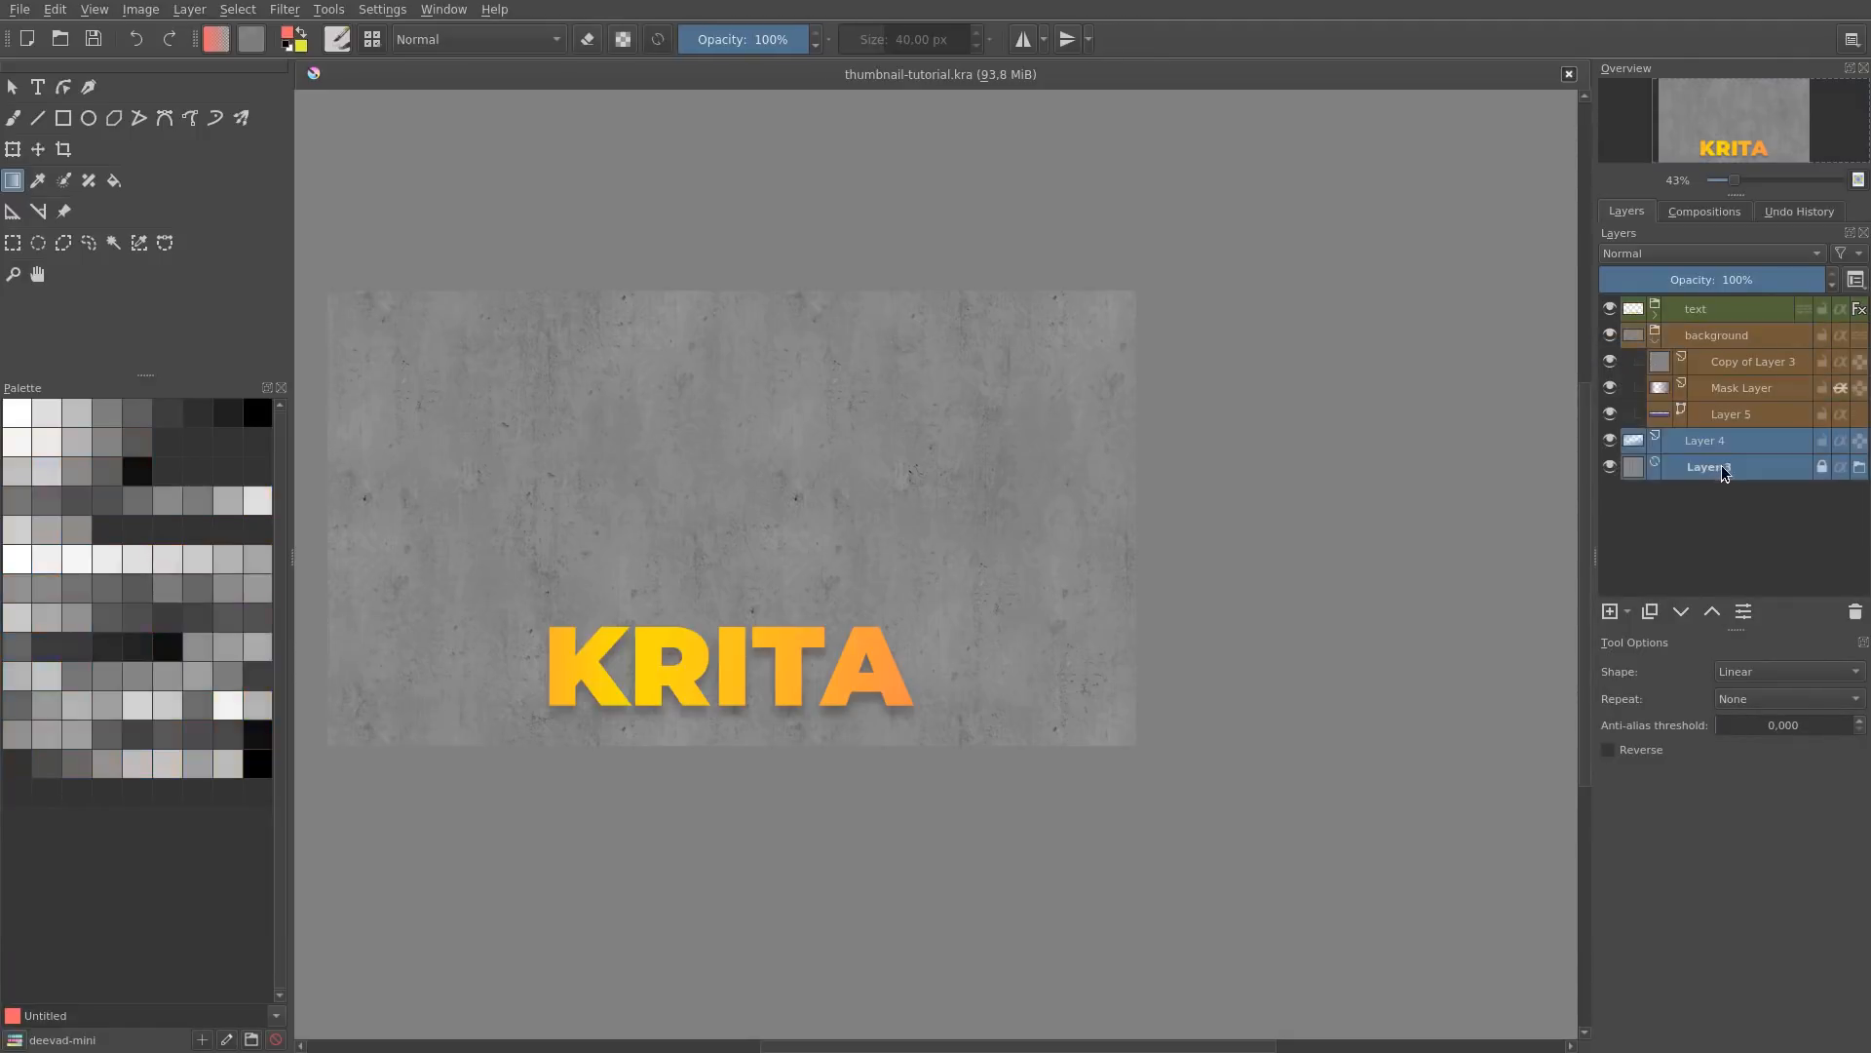
key("ctrl+g")
left_click(1655, 445)
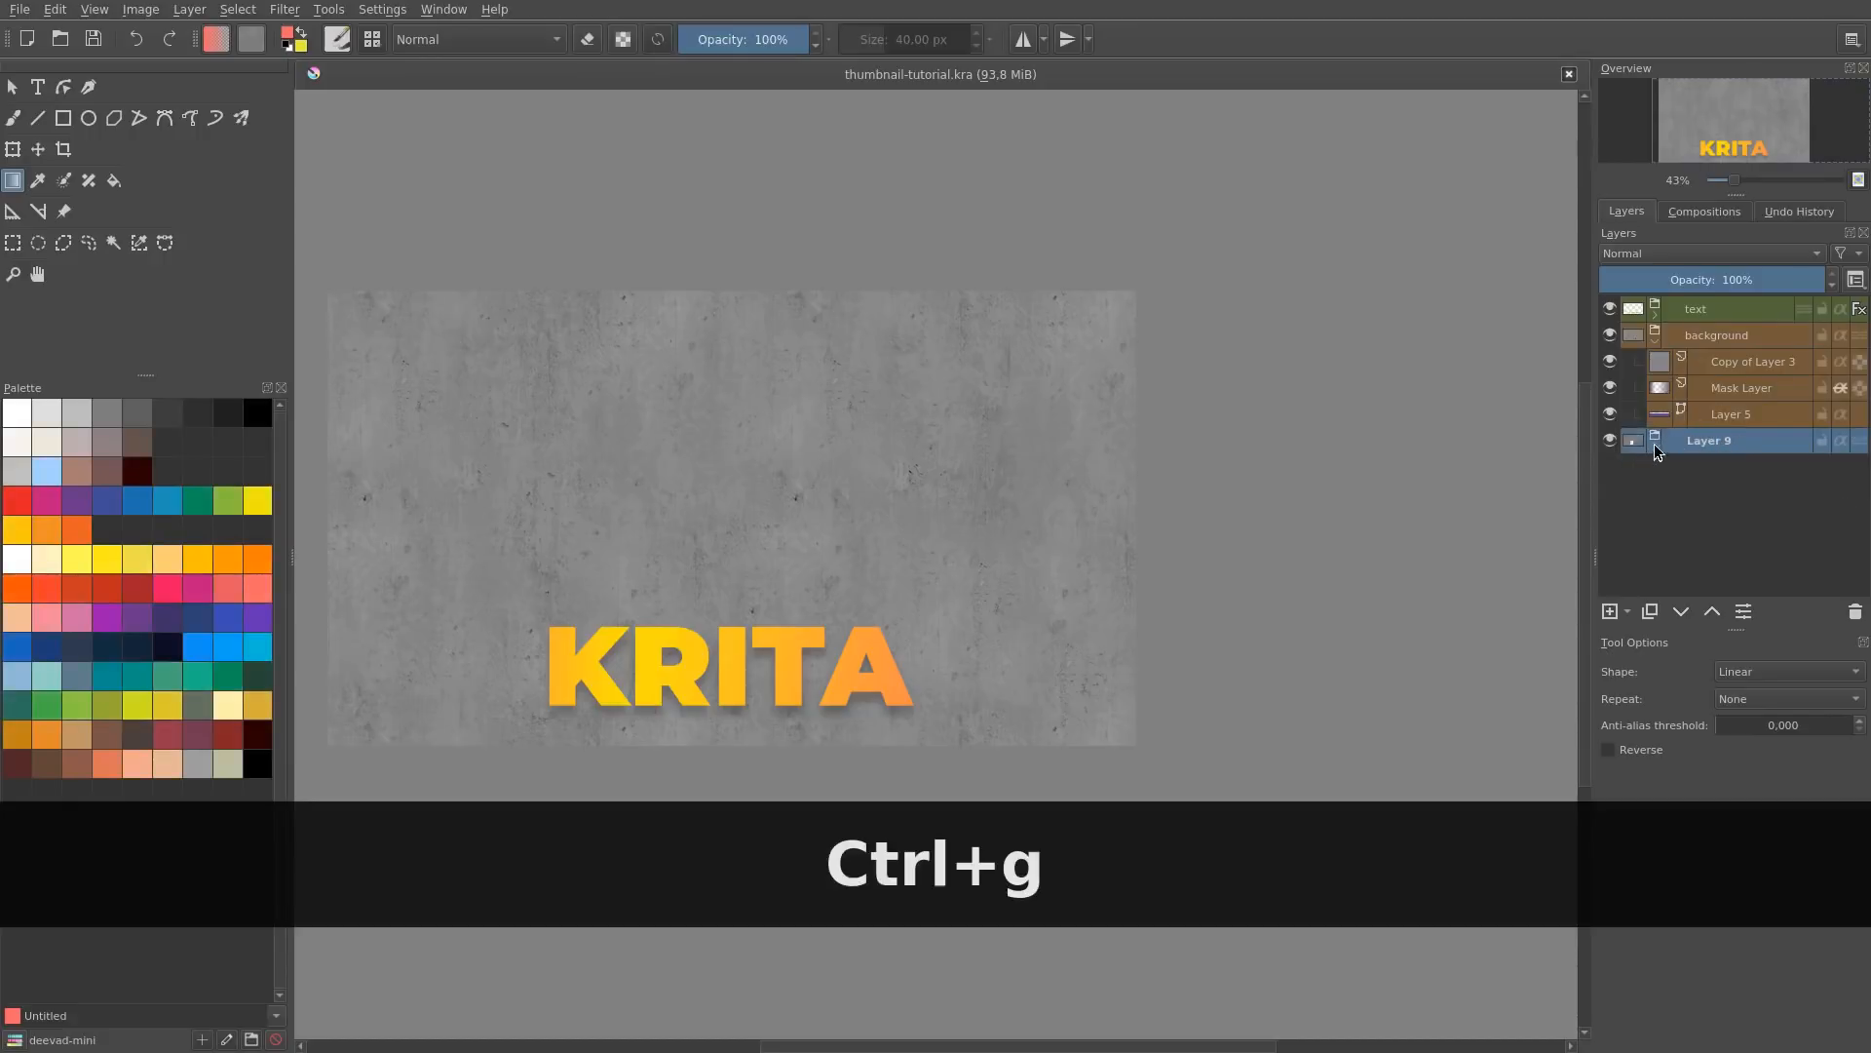
Step: Rename the orange-labelled group as box
left_click(1754, 341)
double_click(1754, 335)
type("box")
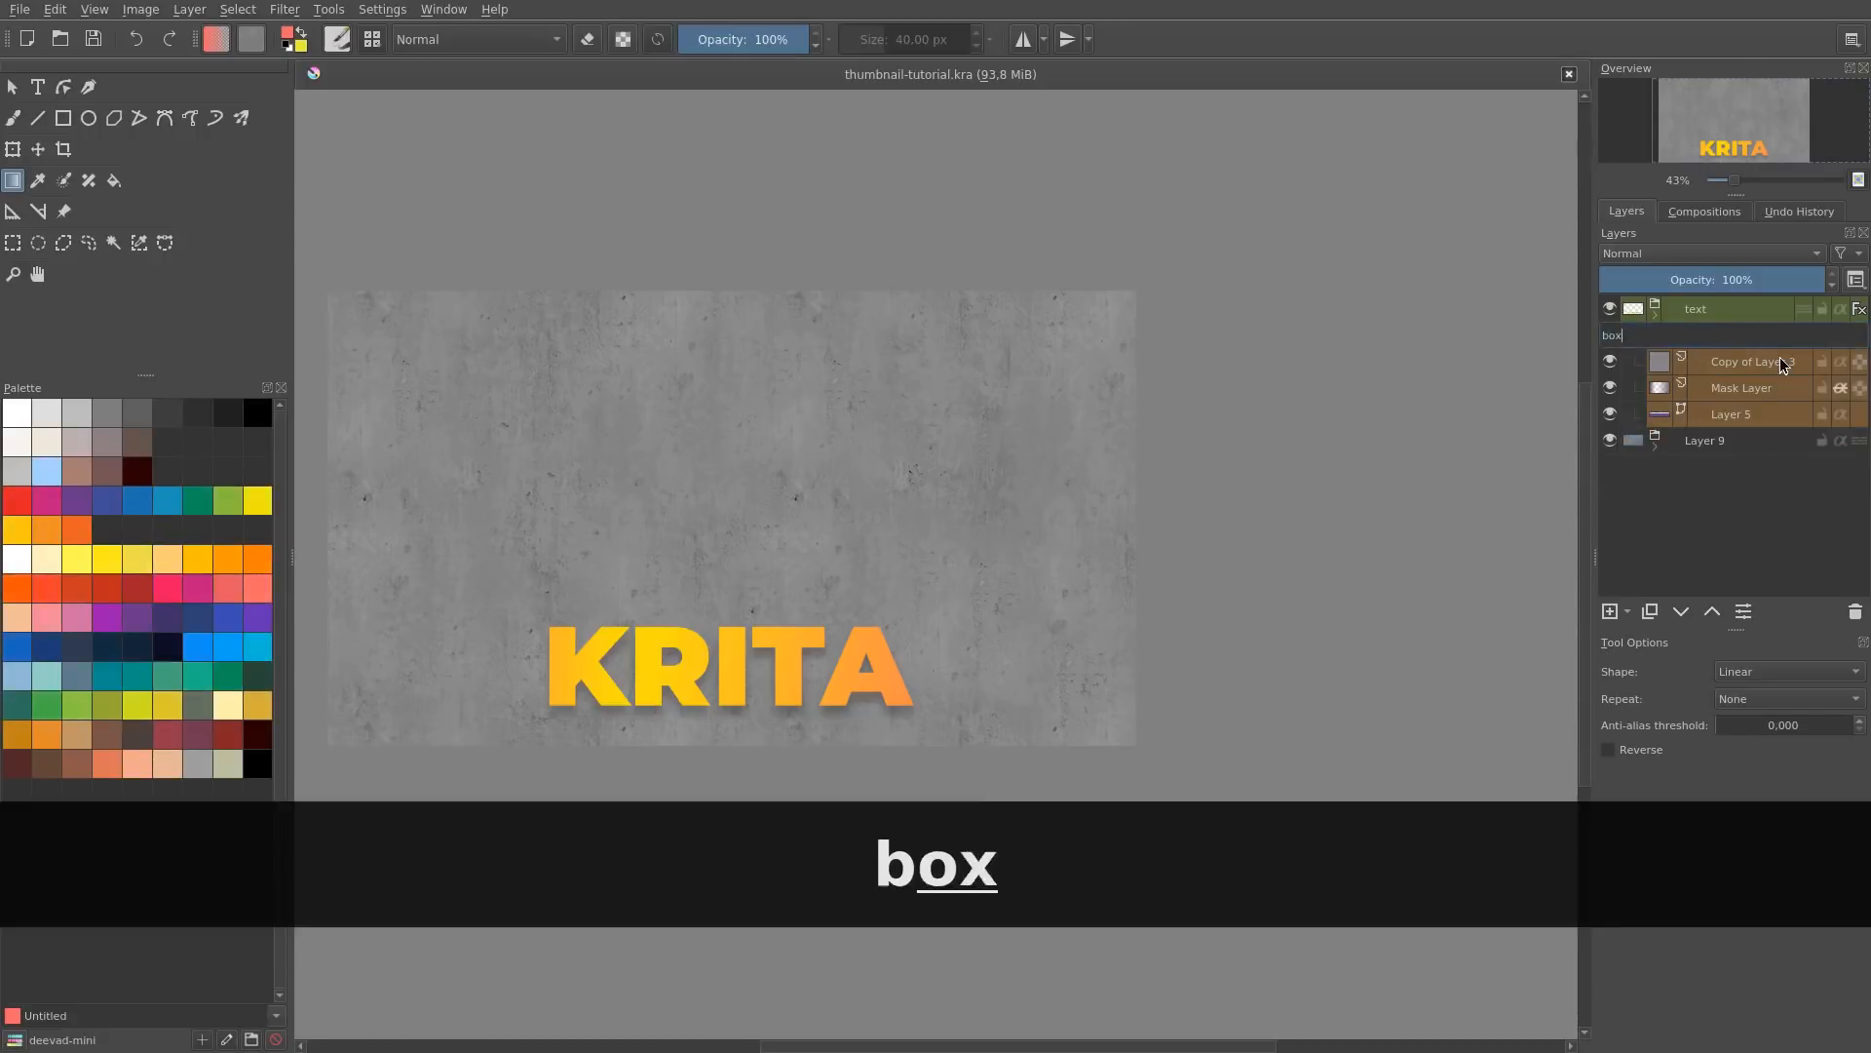
Step: Rename the group with Layer 4 and Layer 3, below box, as background and lock it
key("Tab")
key("Tab")
key("Tab")
key("Tab")
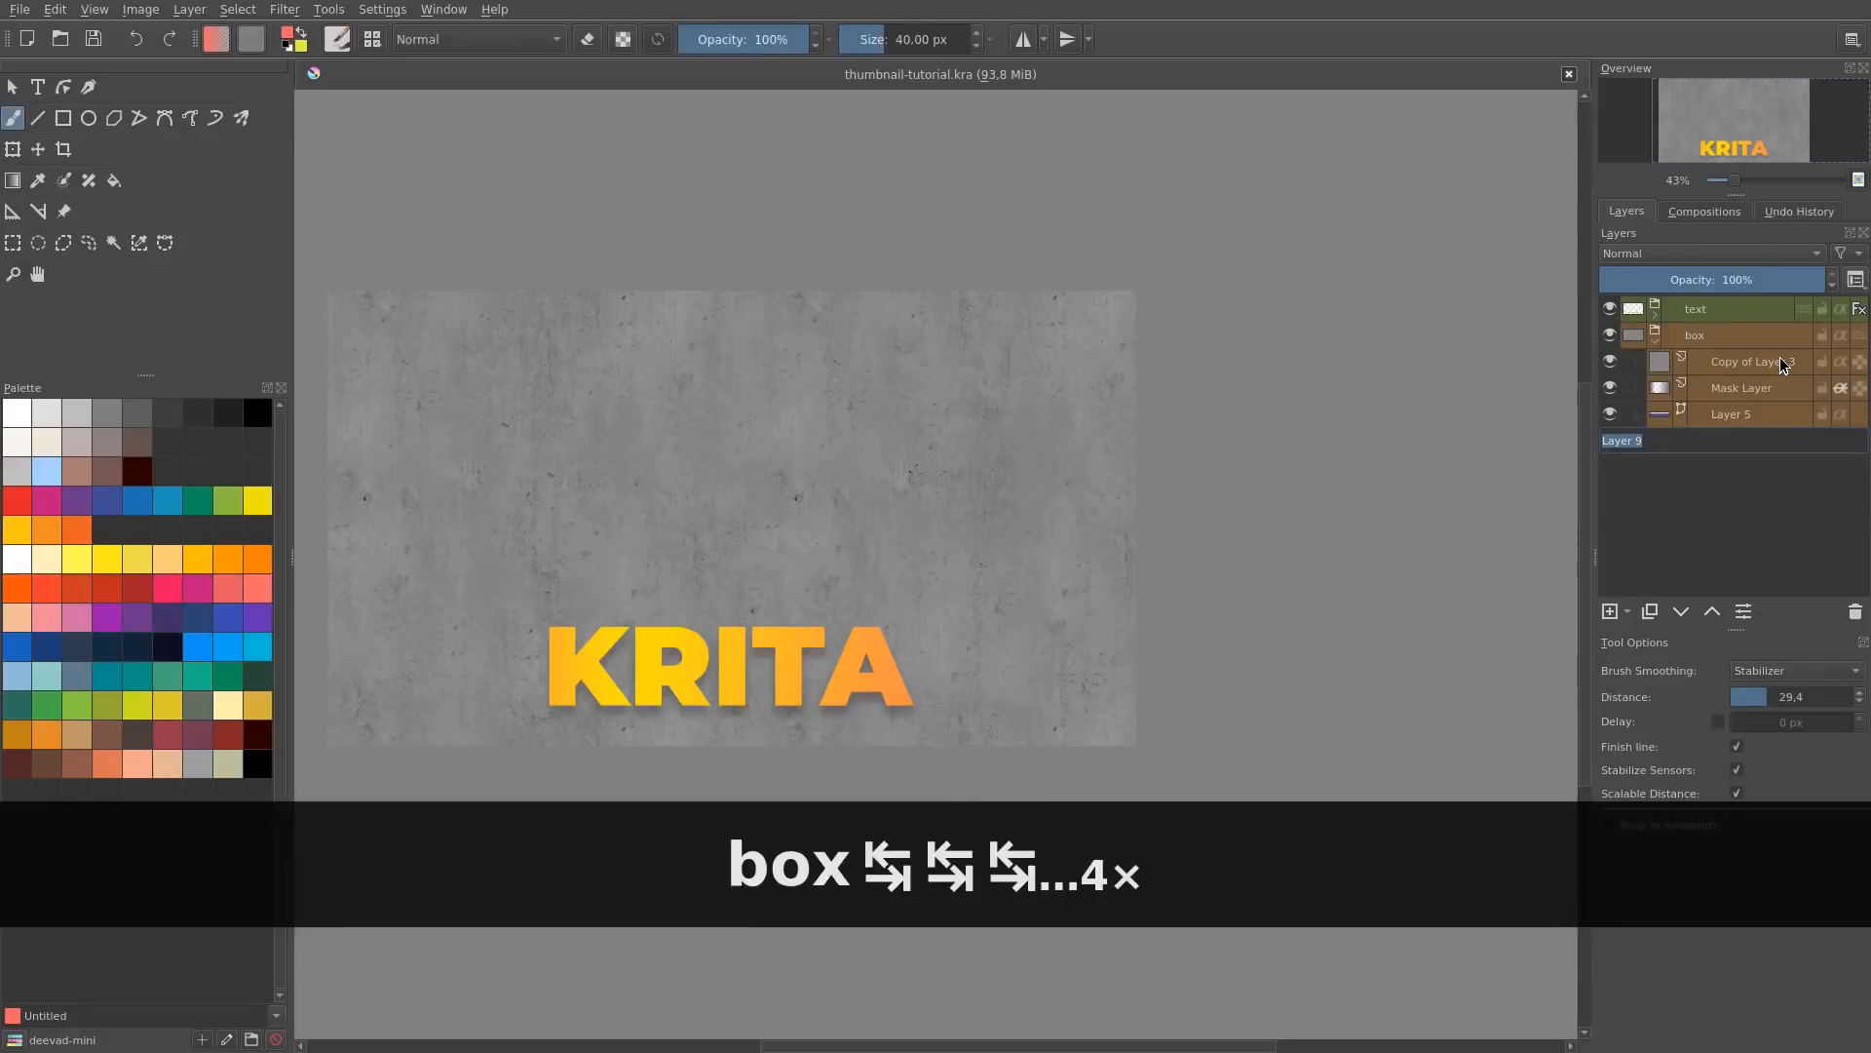
type("background")
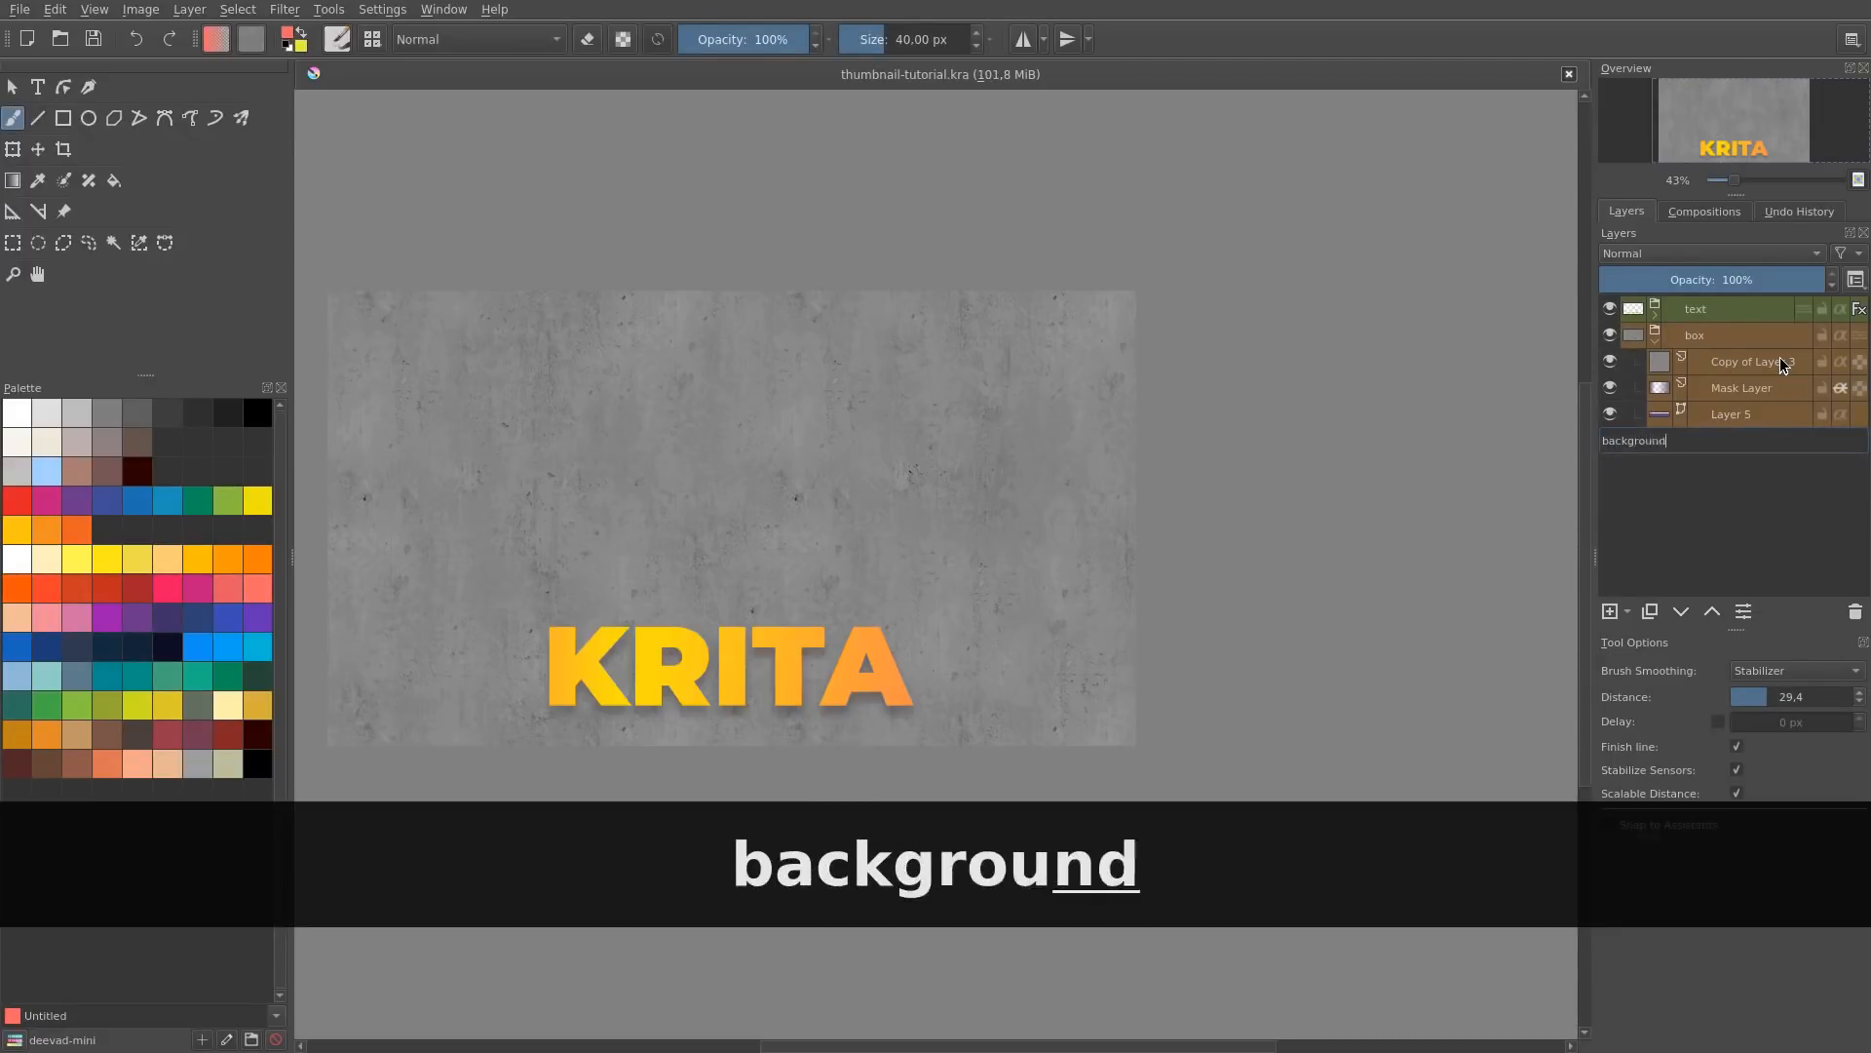
key("Return")
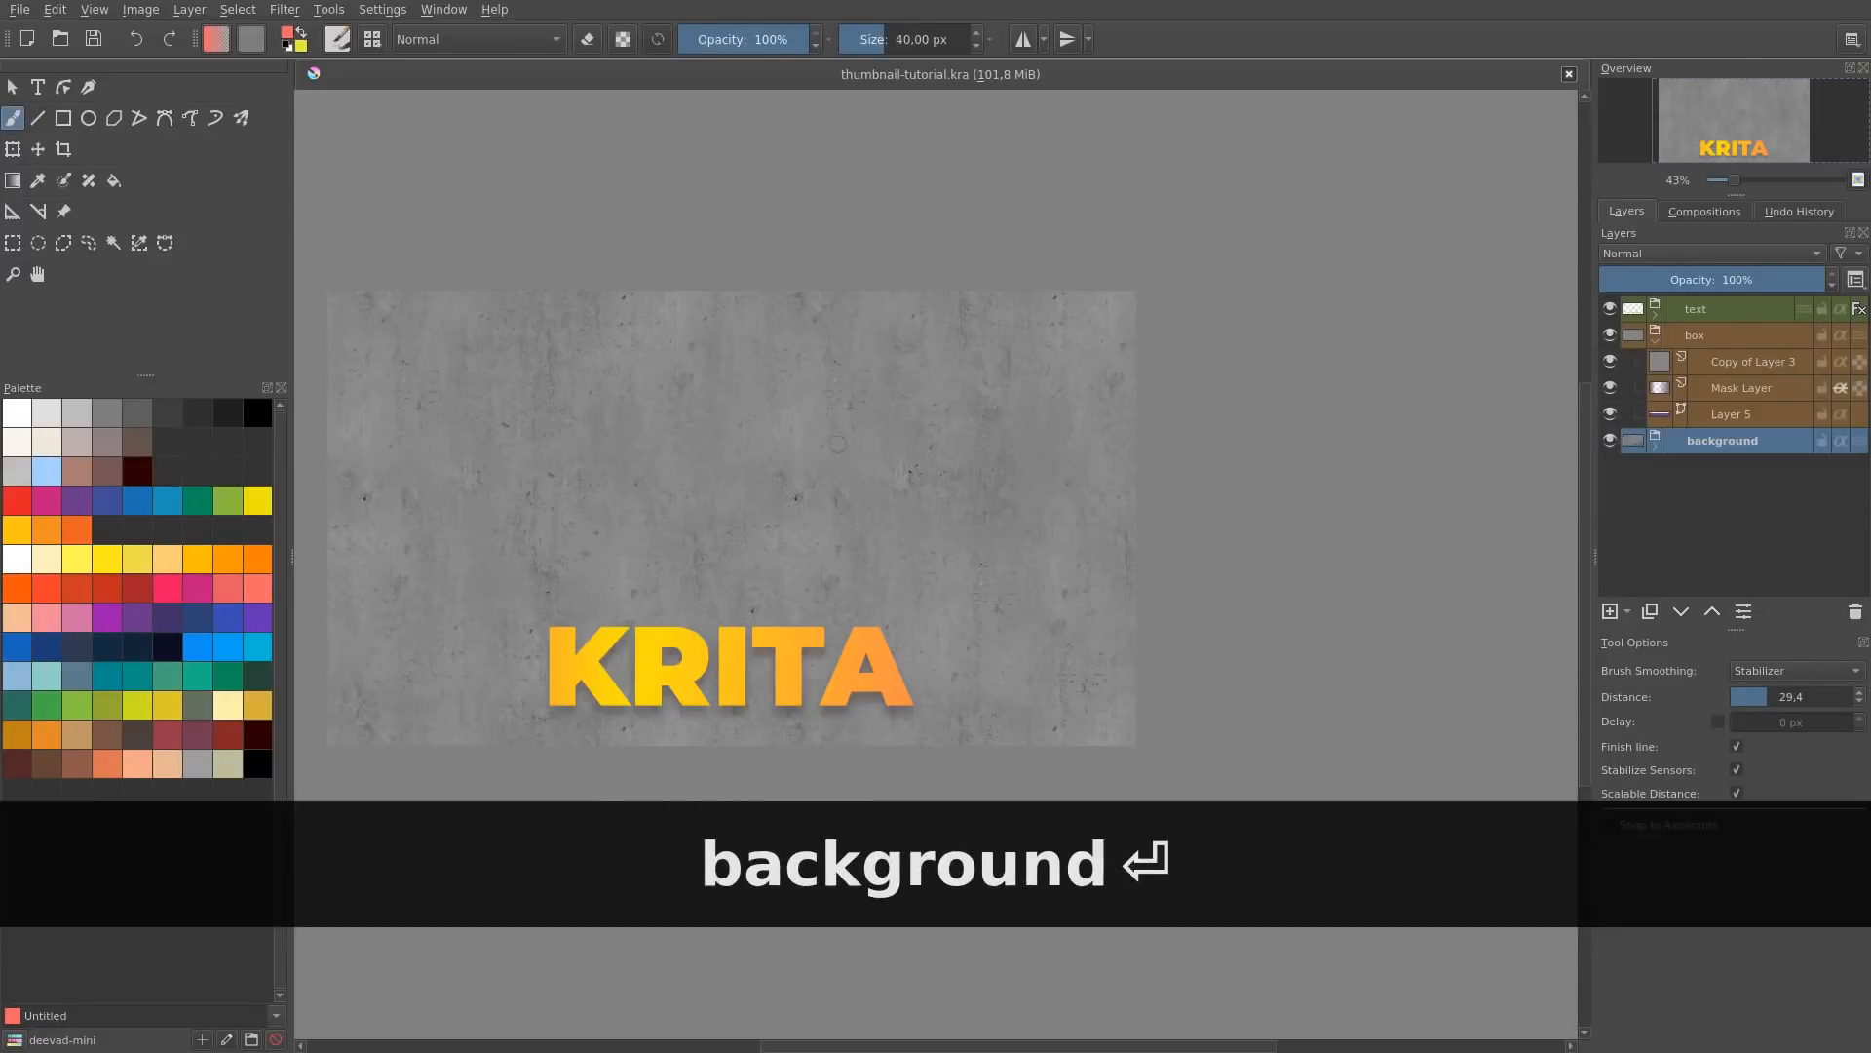
left_click(1822, 441)
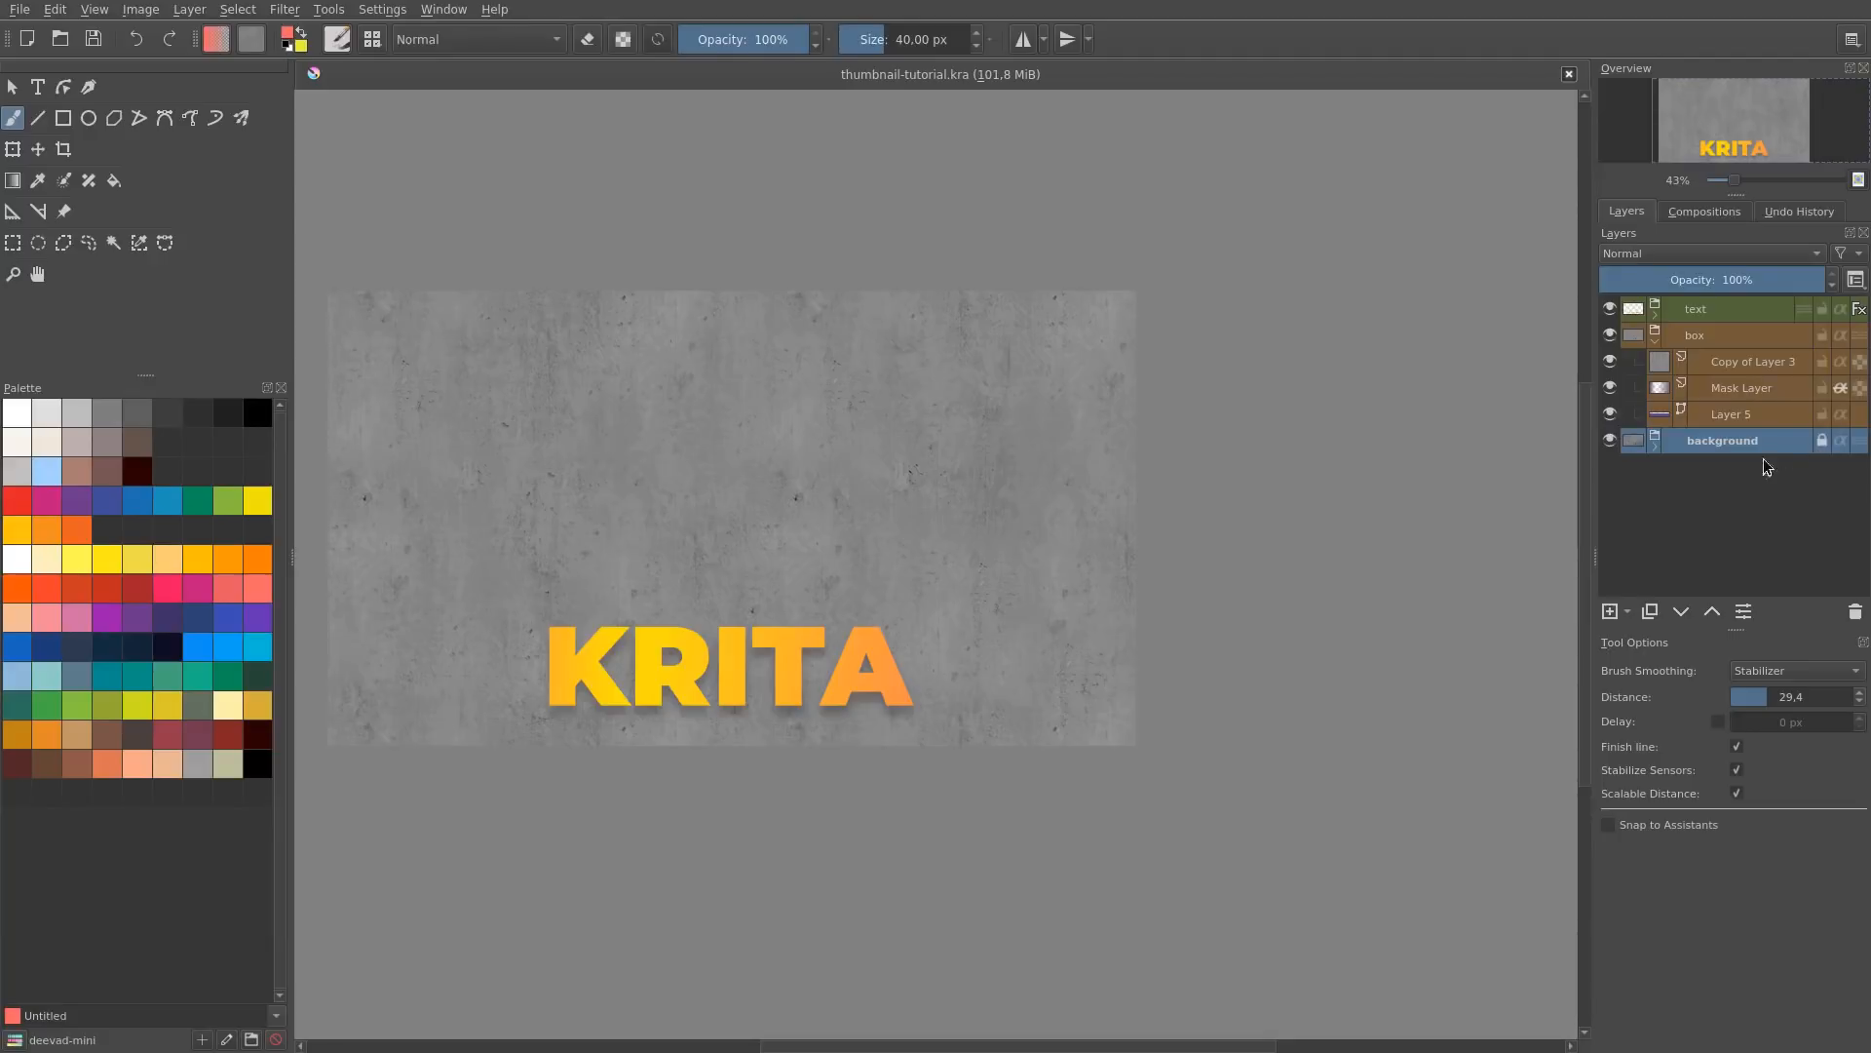
Step: Temporarily hide the box group to test picking the background and text layers directly from the canvas, and show box again
key("r")
key("r")
key("r")
key("r")
key("r")
key("r")
key("r")
key("r")
key("r")
key("r")
key("r")
key("r")
key("r")
key("r")
key("r")
key("r")
key("r")
key("r")
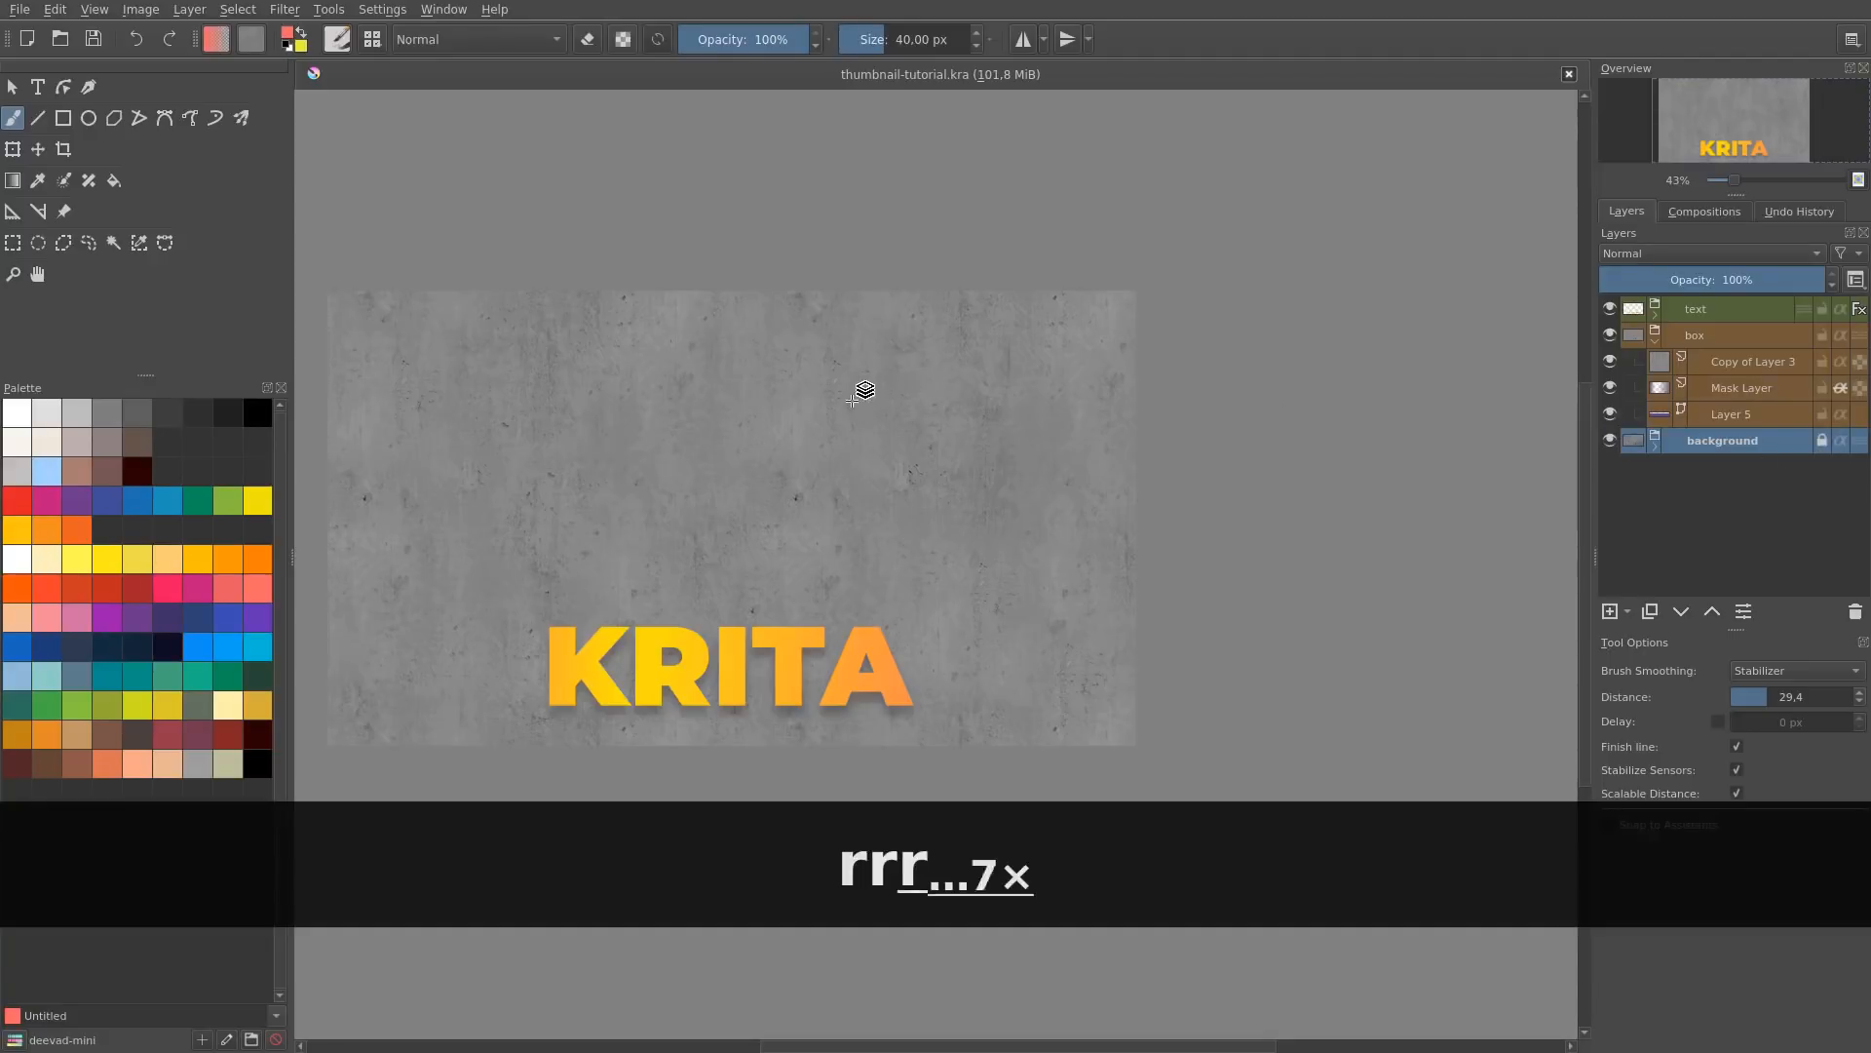
left_click(1609, 334)
key("r")
key("r")
key("r")
key("r")
key("r")
key("r")
key("r")
key("r")
key("r")
key("r")
key("r")
key("r")
key("r")
key("r")
key("r")
key("r")
key("r")
key("r")
key("r")
key("r")
key("r")
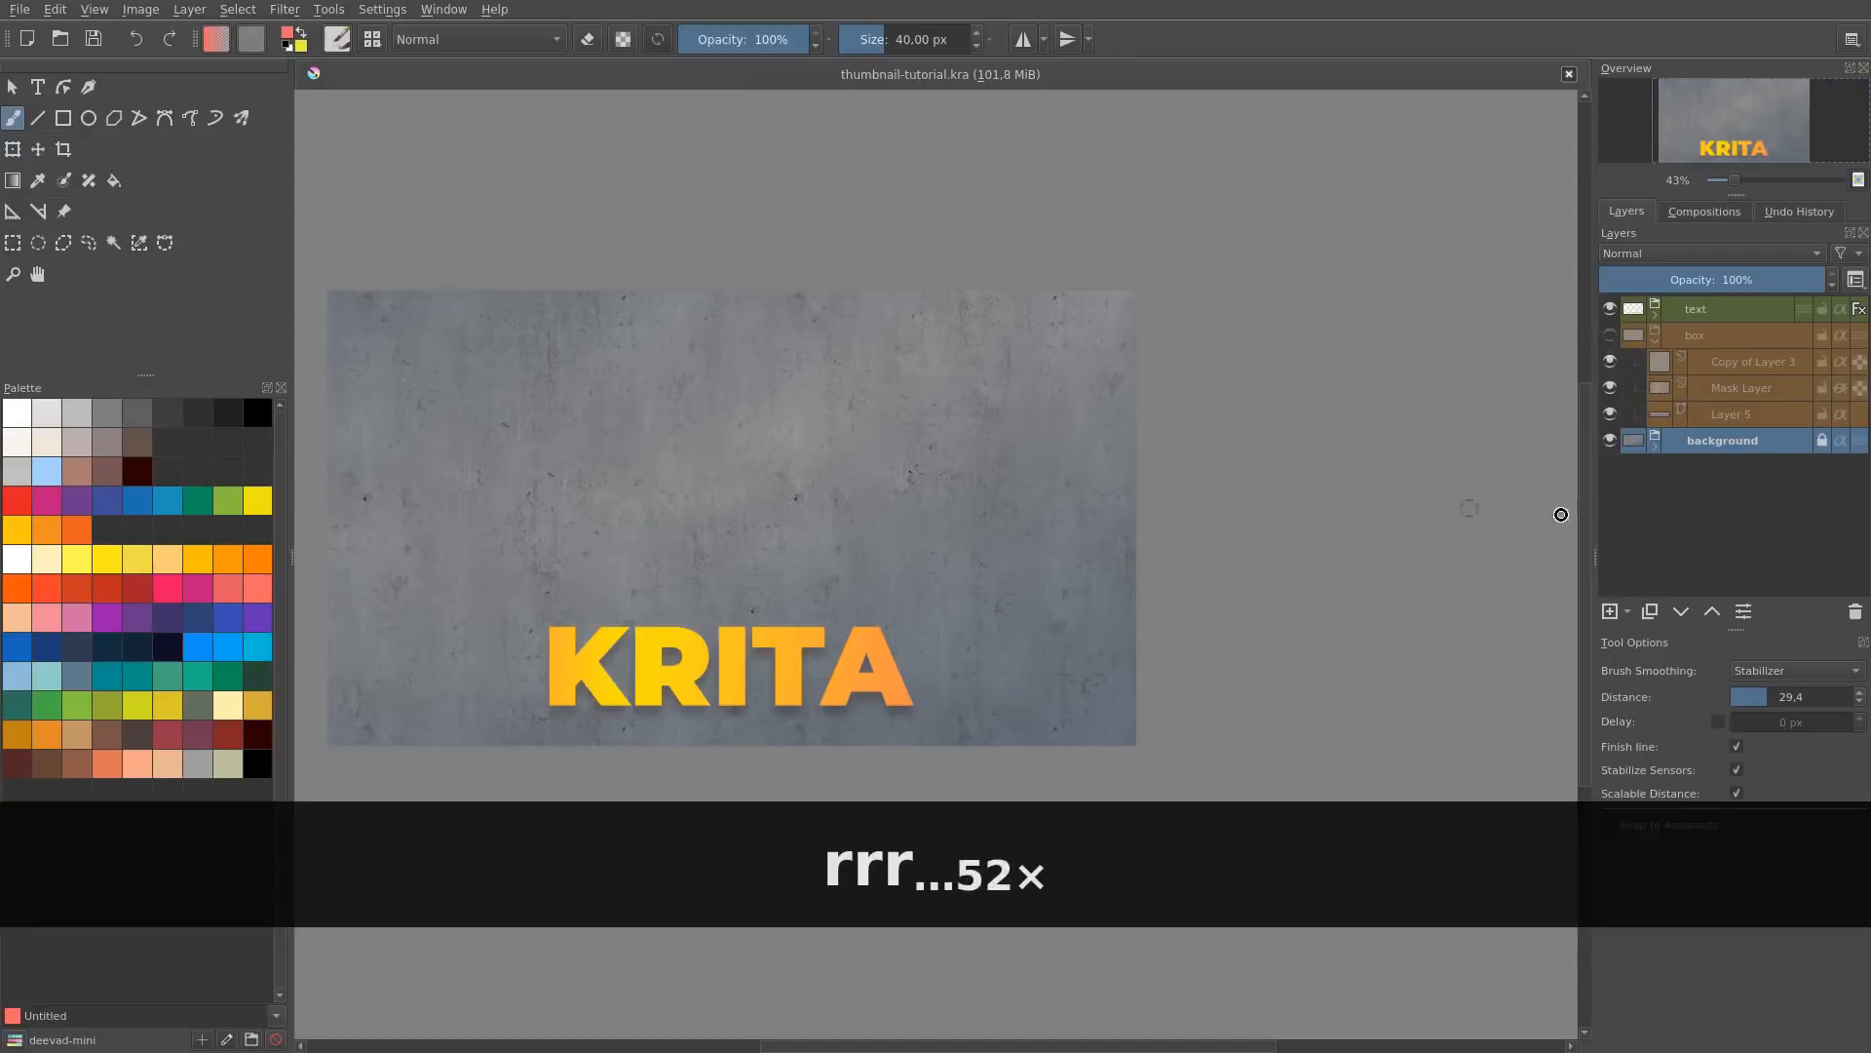
left_click(1716, 335)
left_click(1701, 310)
key("r")
key("r")
key("r")
key("r")
key("r")
key("r")
key("r")
key("r")
key("r")
key("r")
key("r")
key("r")
key("r")
key("r")
key("r")
key("r")
key("r")
key("r")
key("r")
key("r")
key("r")
key("r")
key("r")
key("r")
key("r")
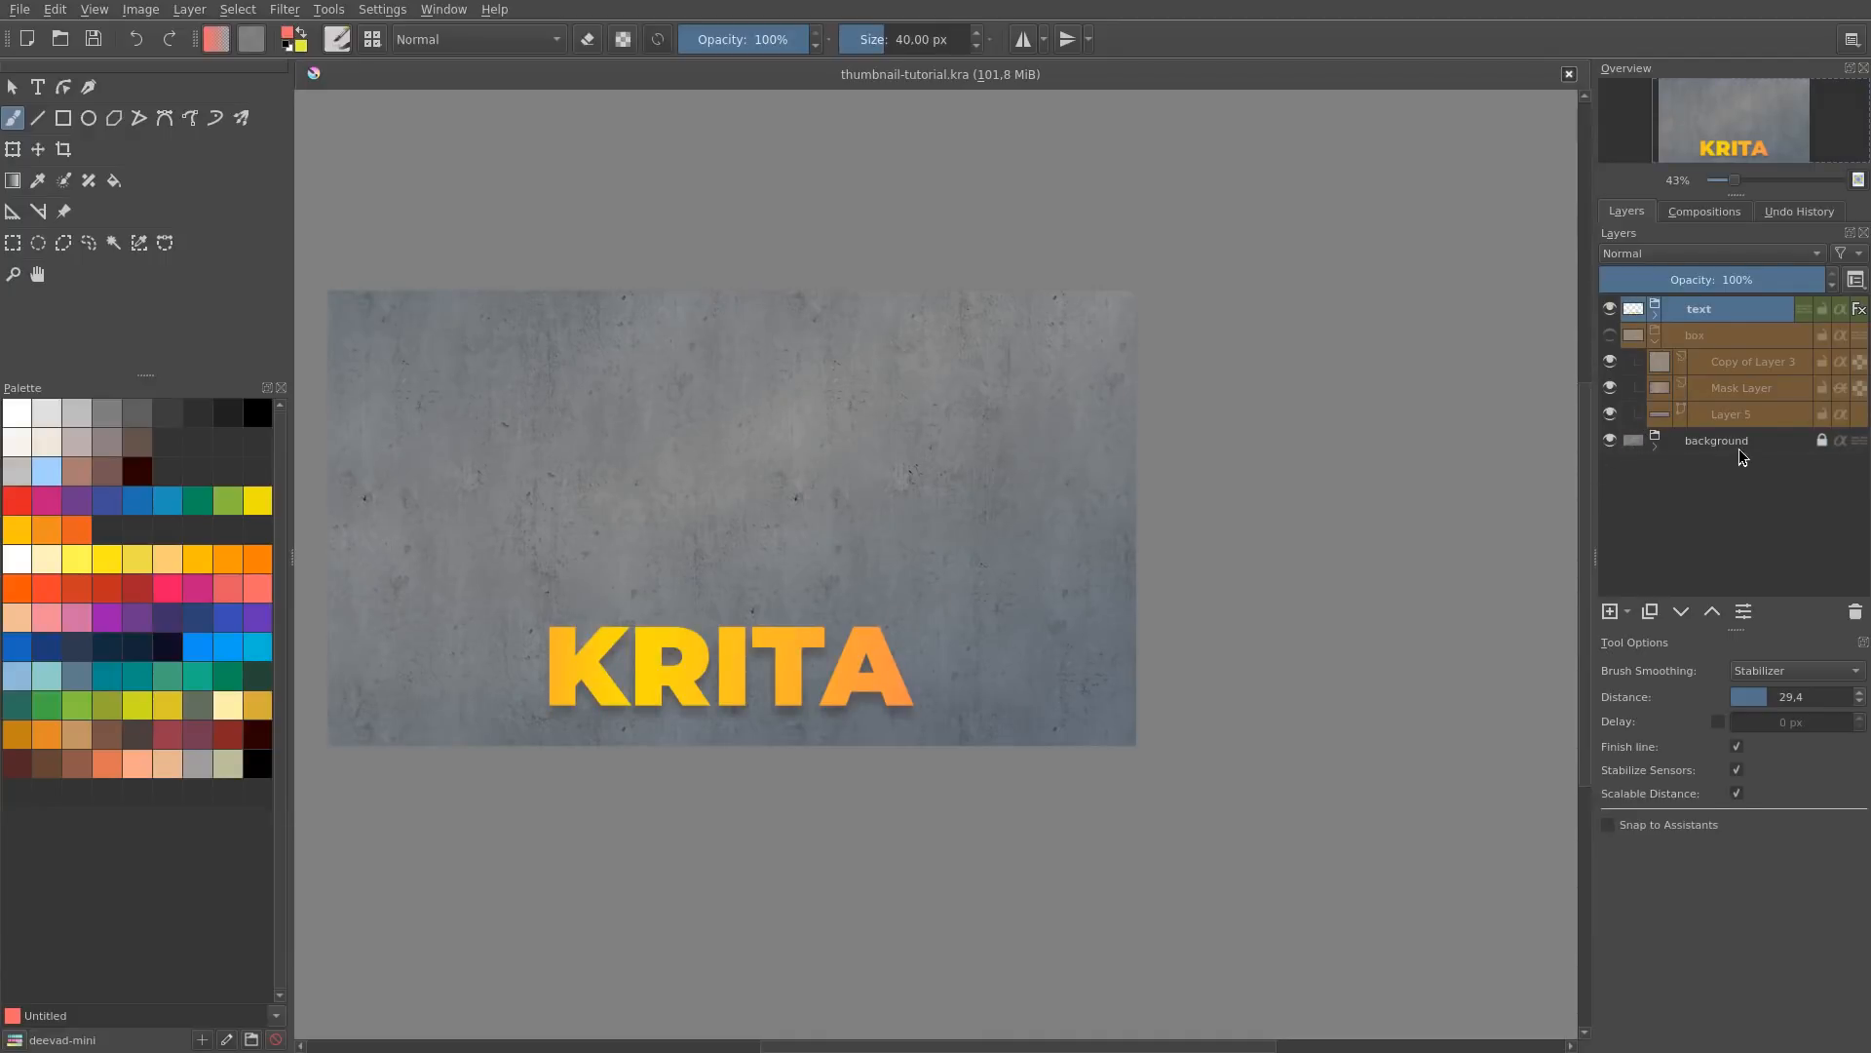
left_click(1610, 334)
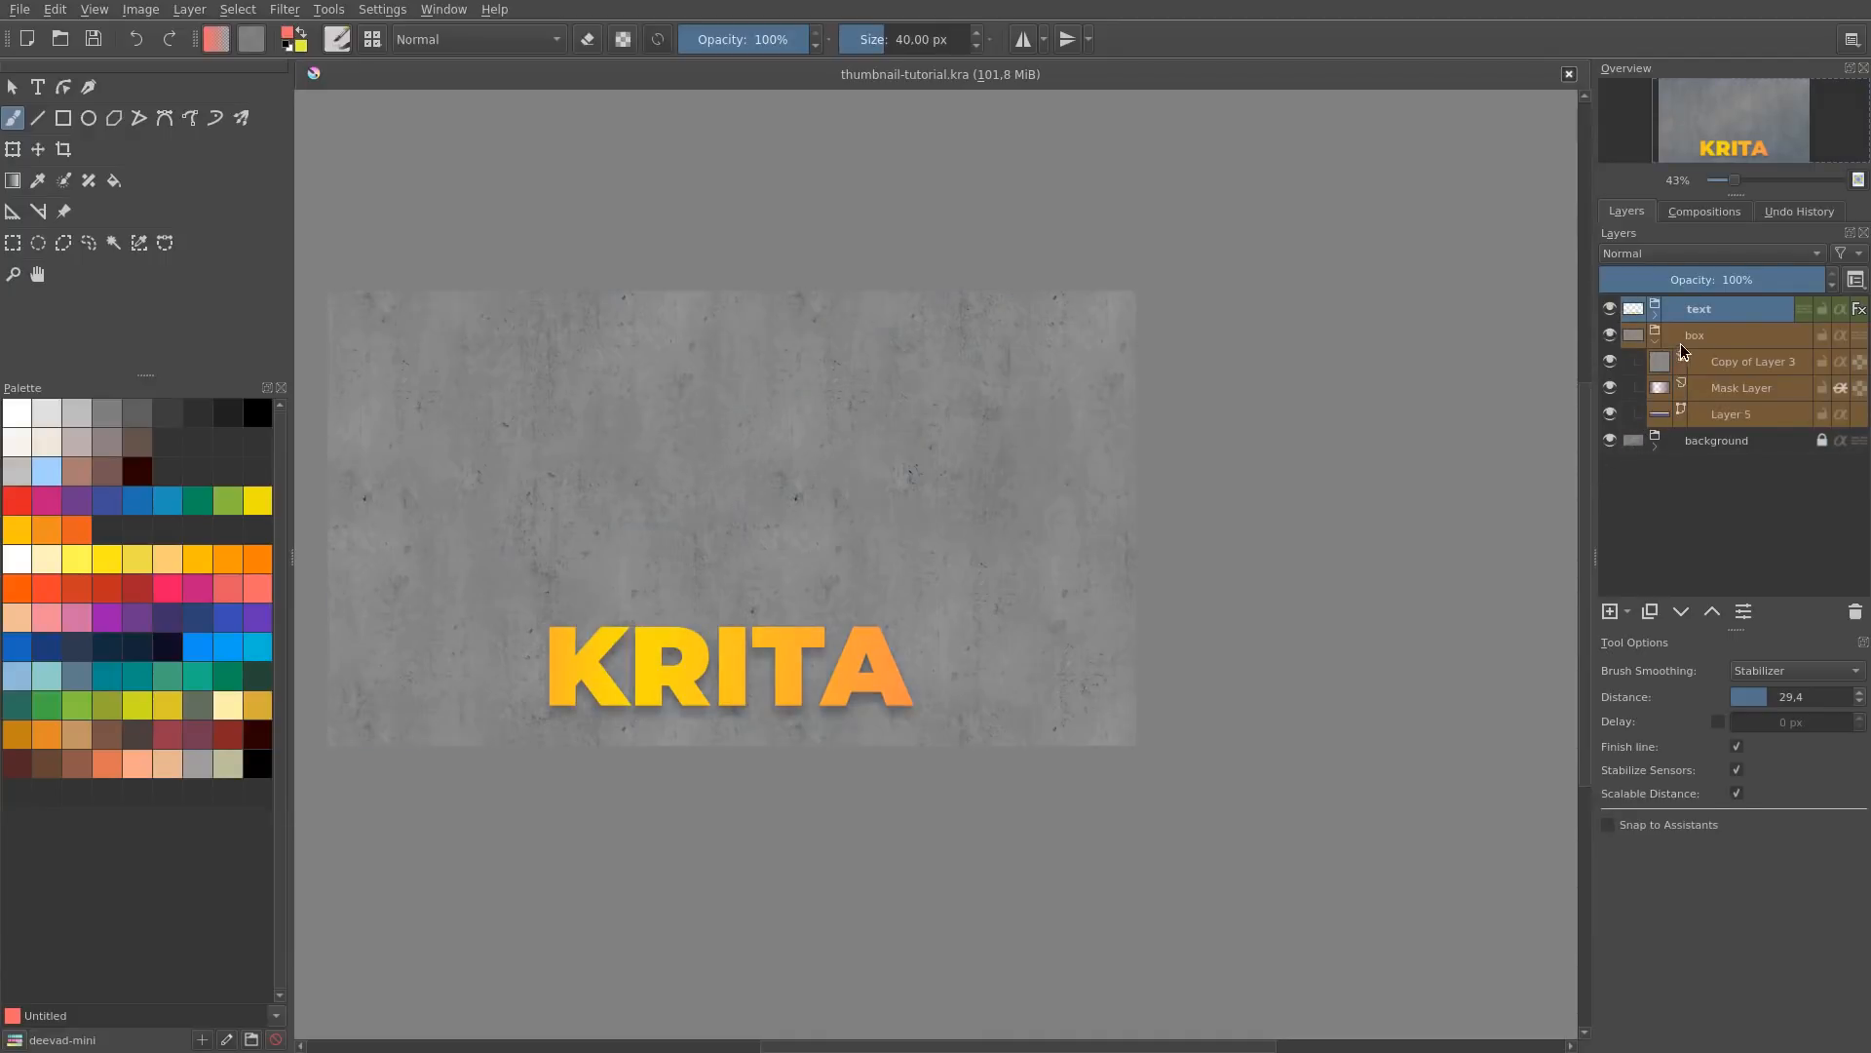
Step: Turn on alpha inheritance for Copy of Layer 3, set its blending mode to Overlay, and compare with the layer hidden
left_click(1684, 359)
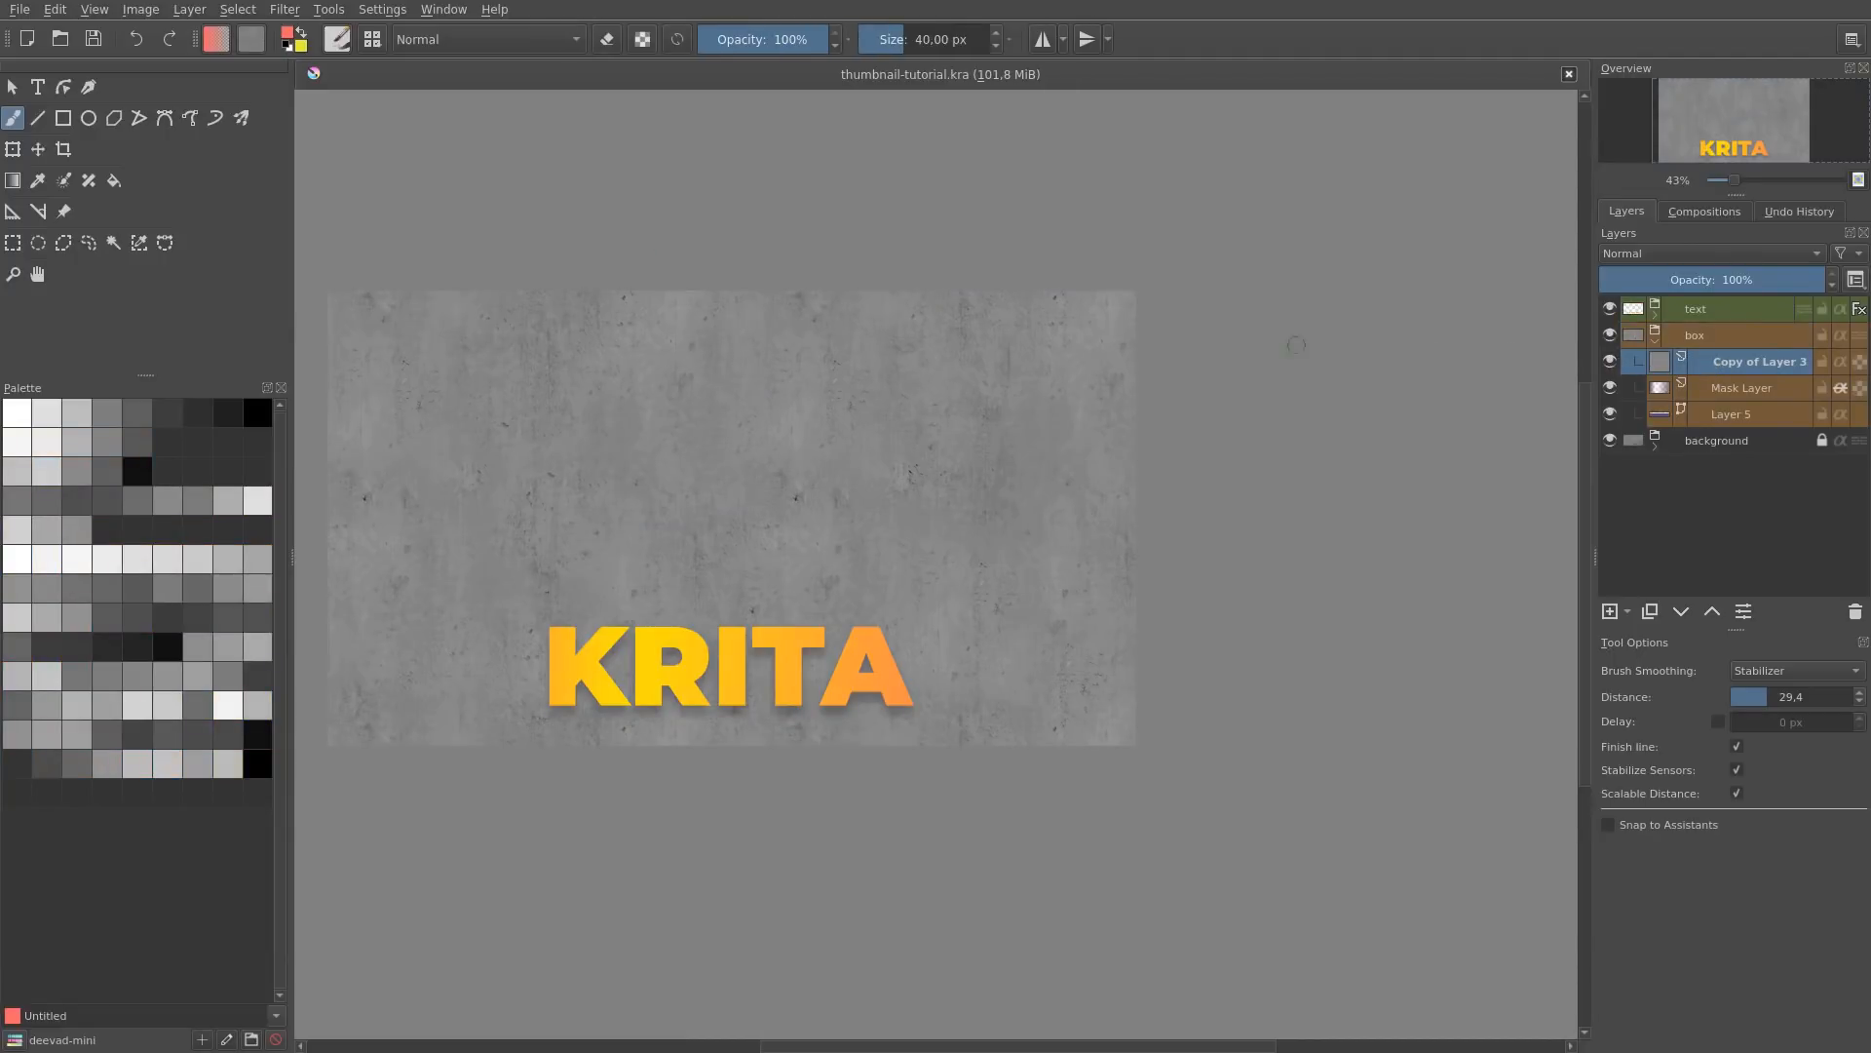
left_click(1842, 362)
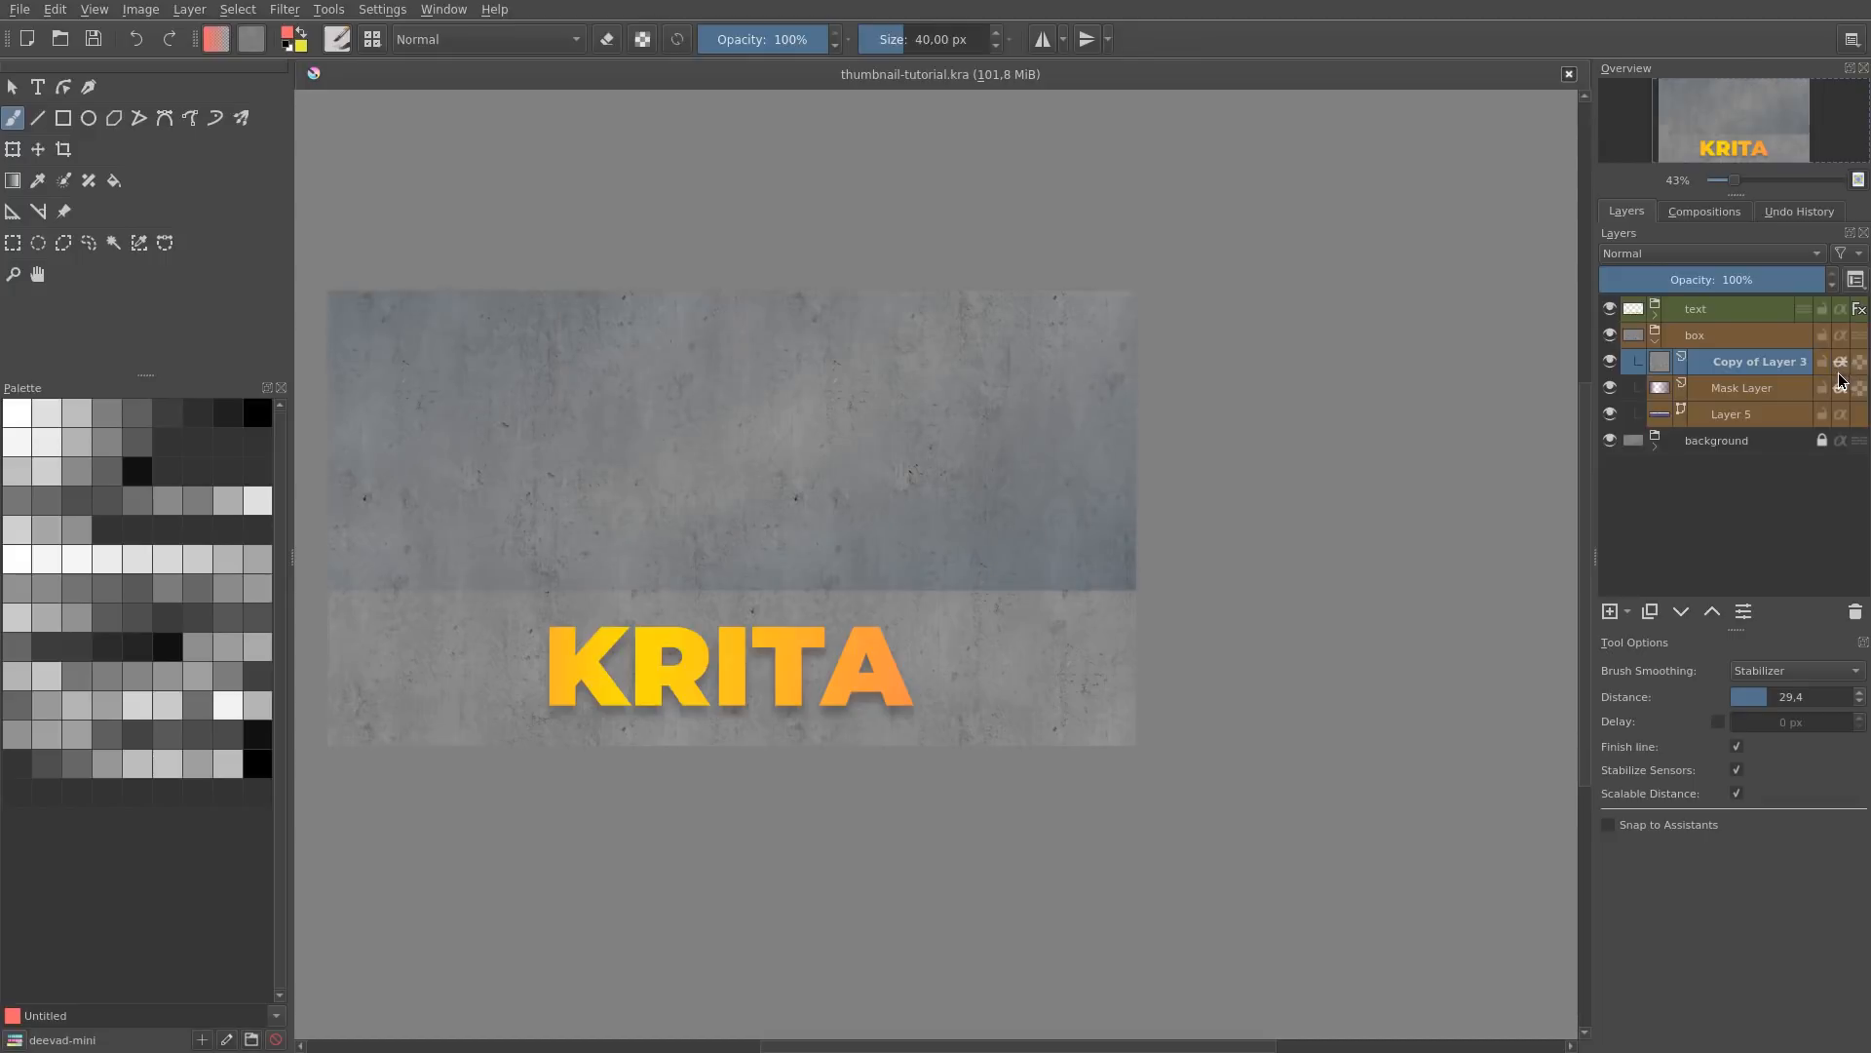
left_click(1714, 423)
left_click(1744, 368)
left_click(1669, 249)
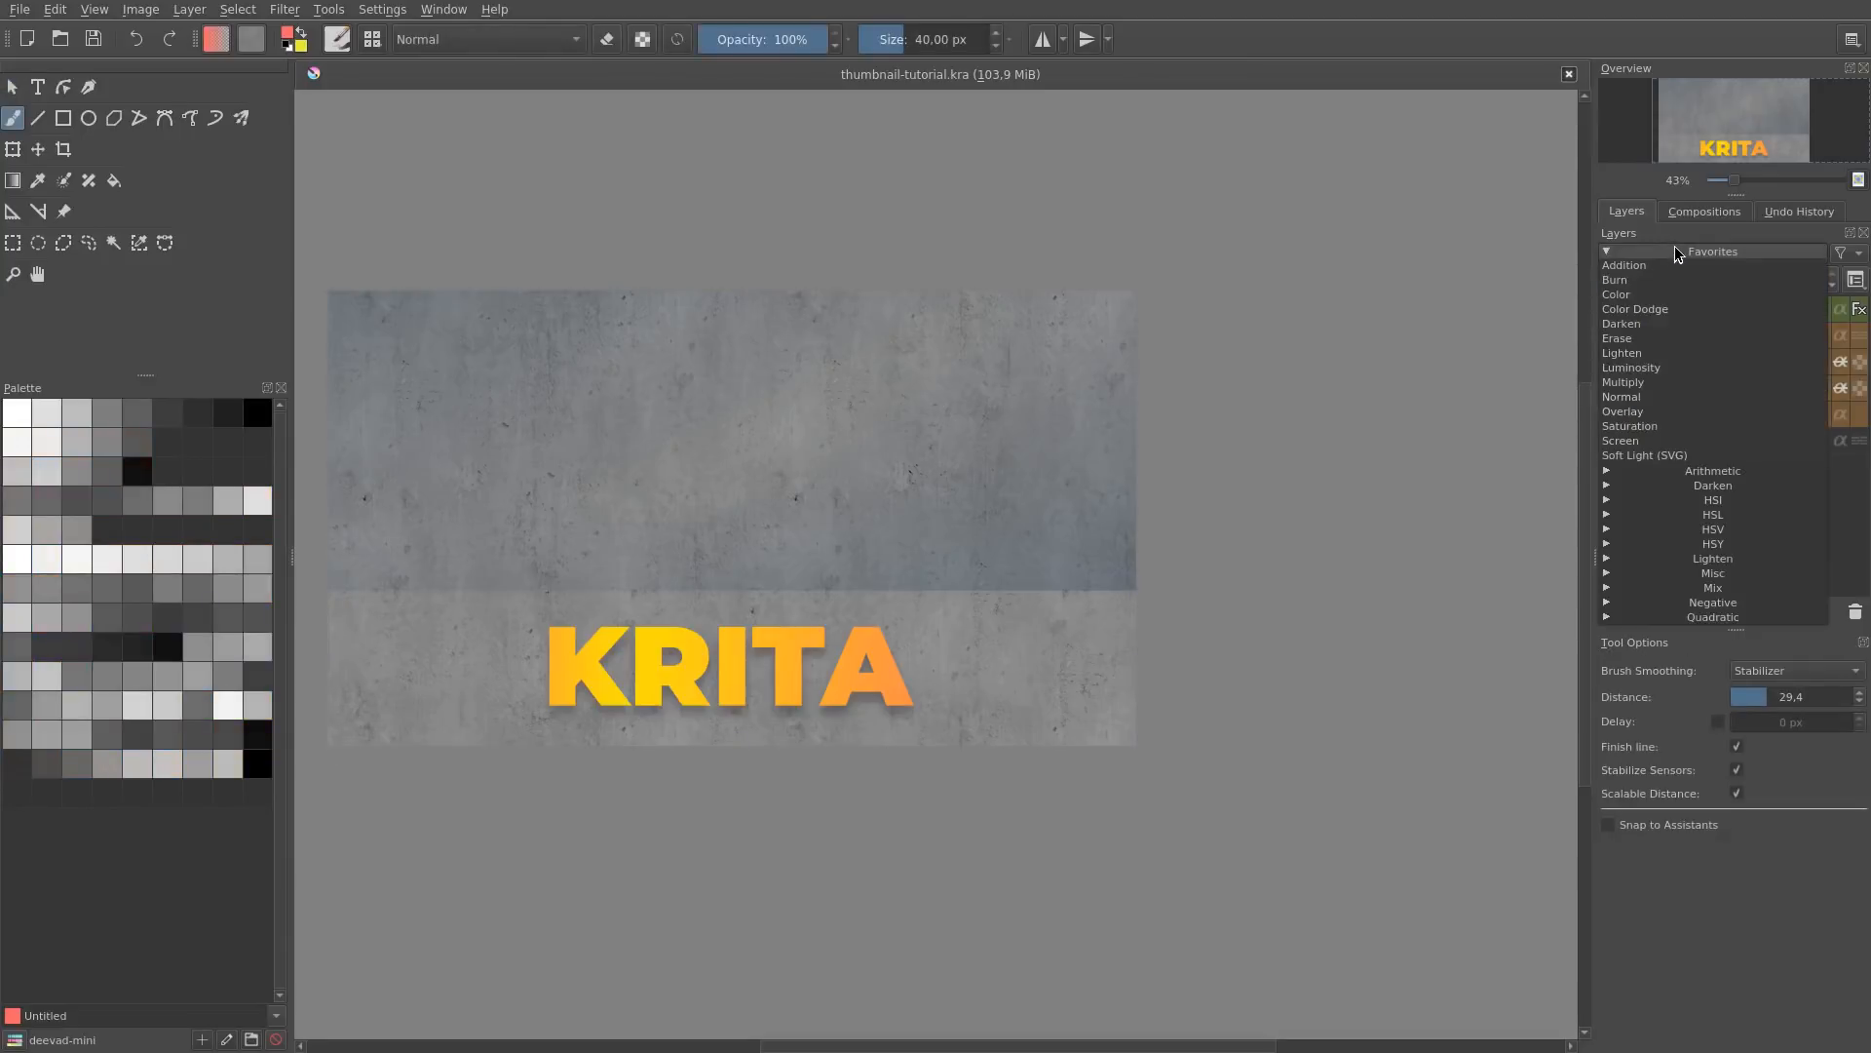
left_click(1652, 407)
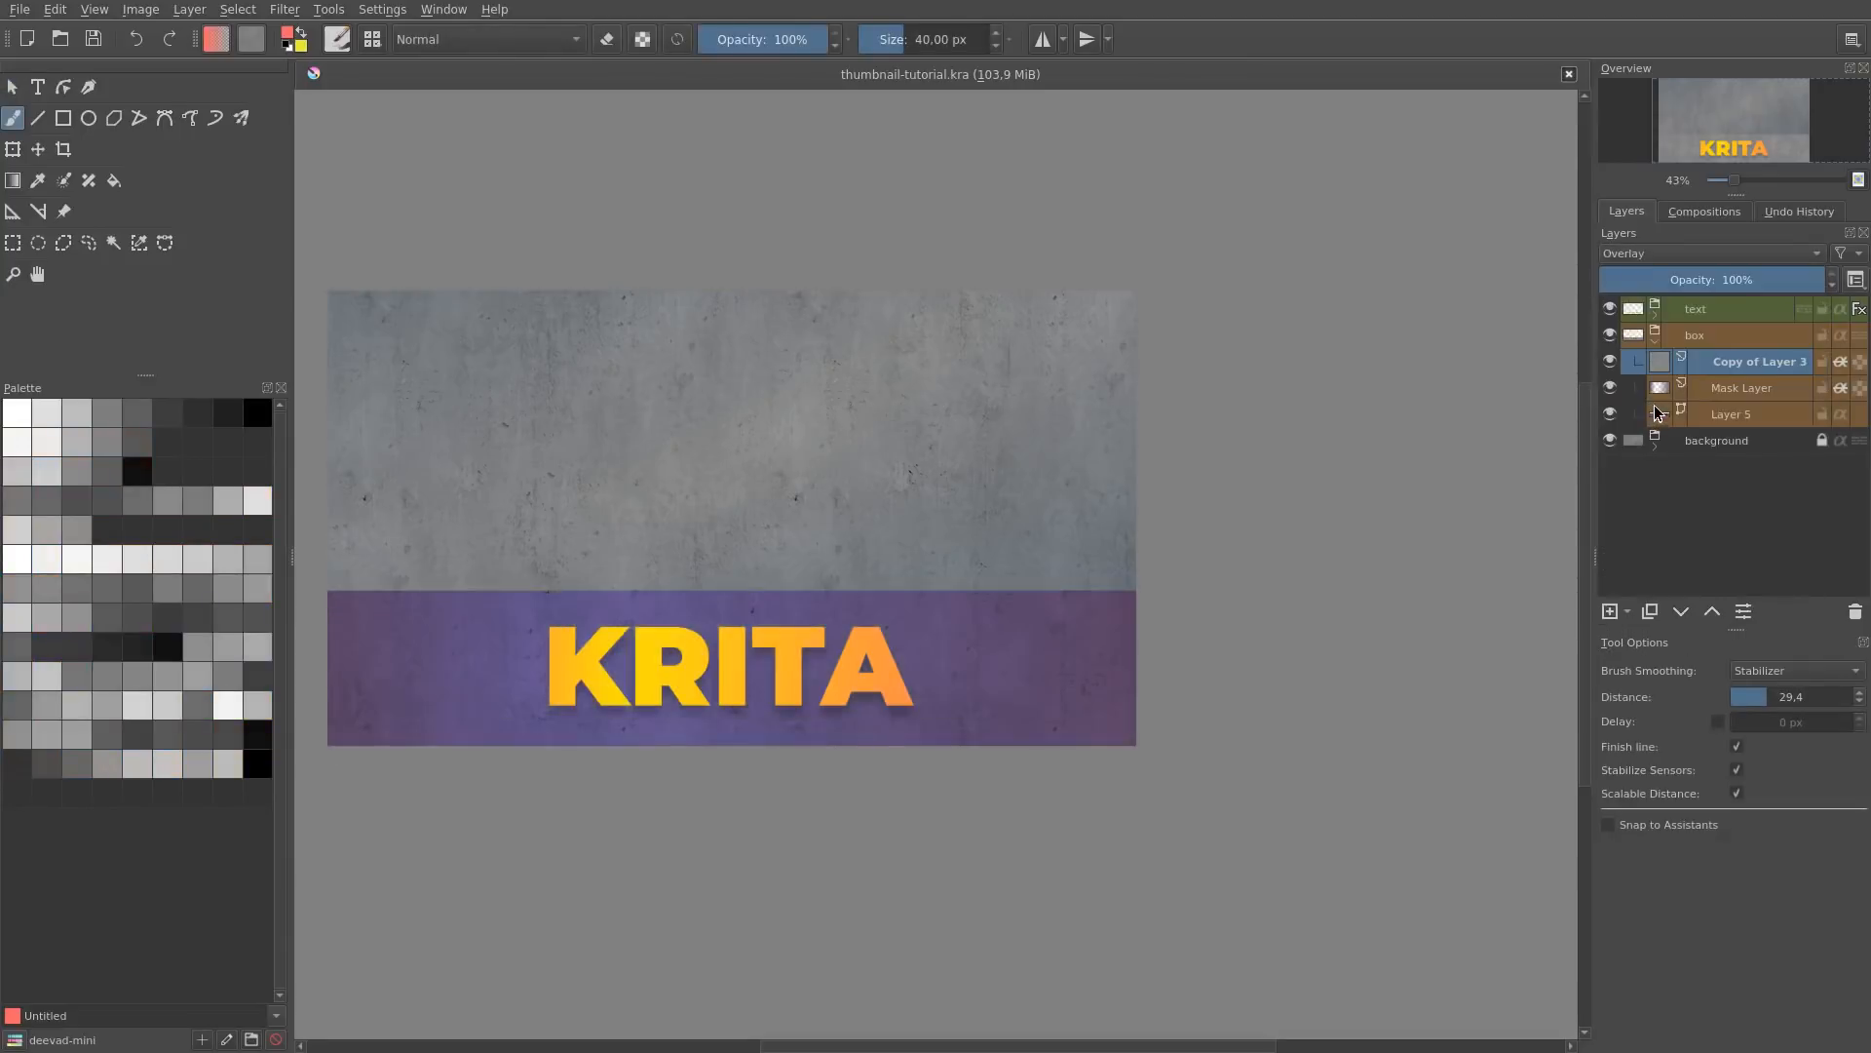
left_click(1611, 362)
left_click(1610, 362)
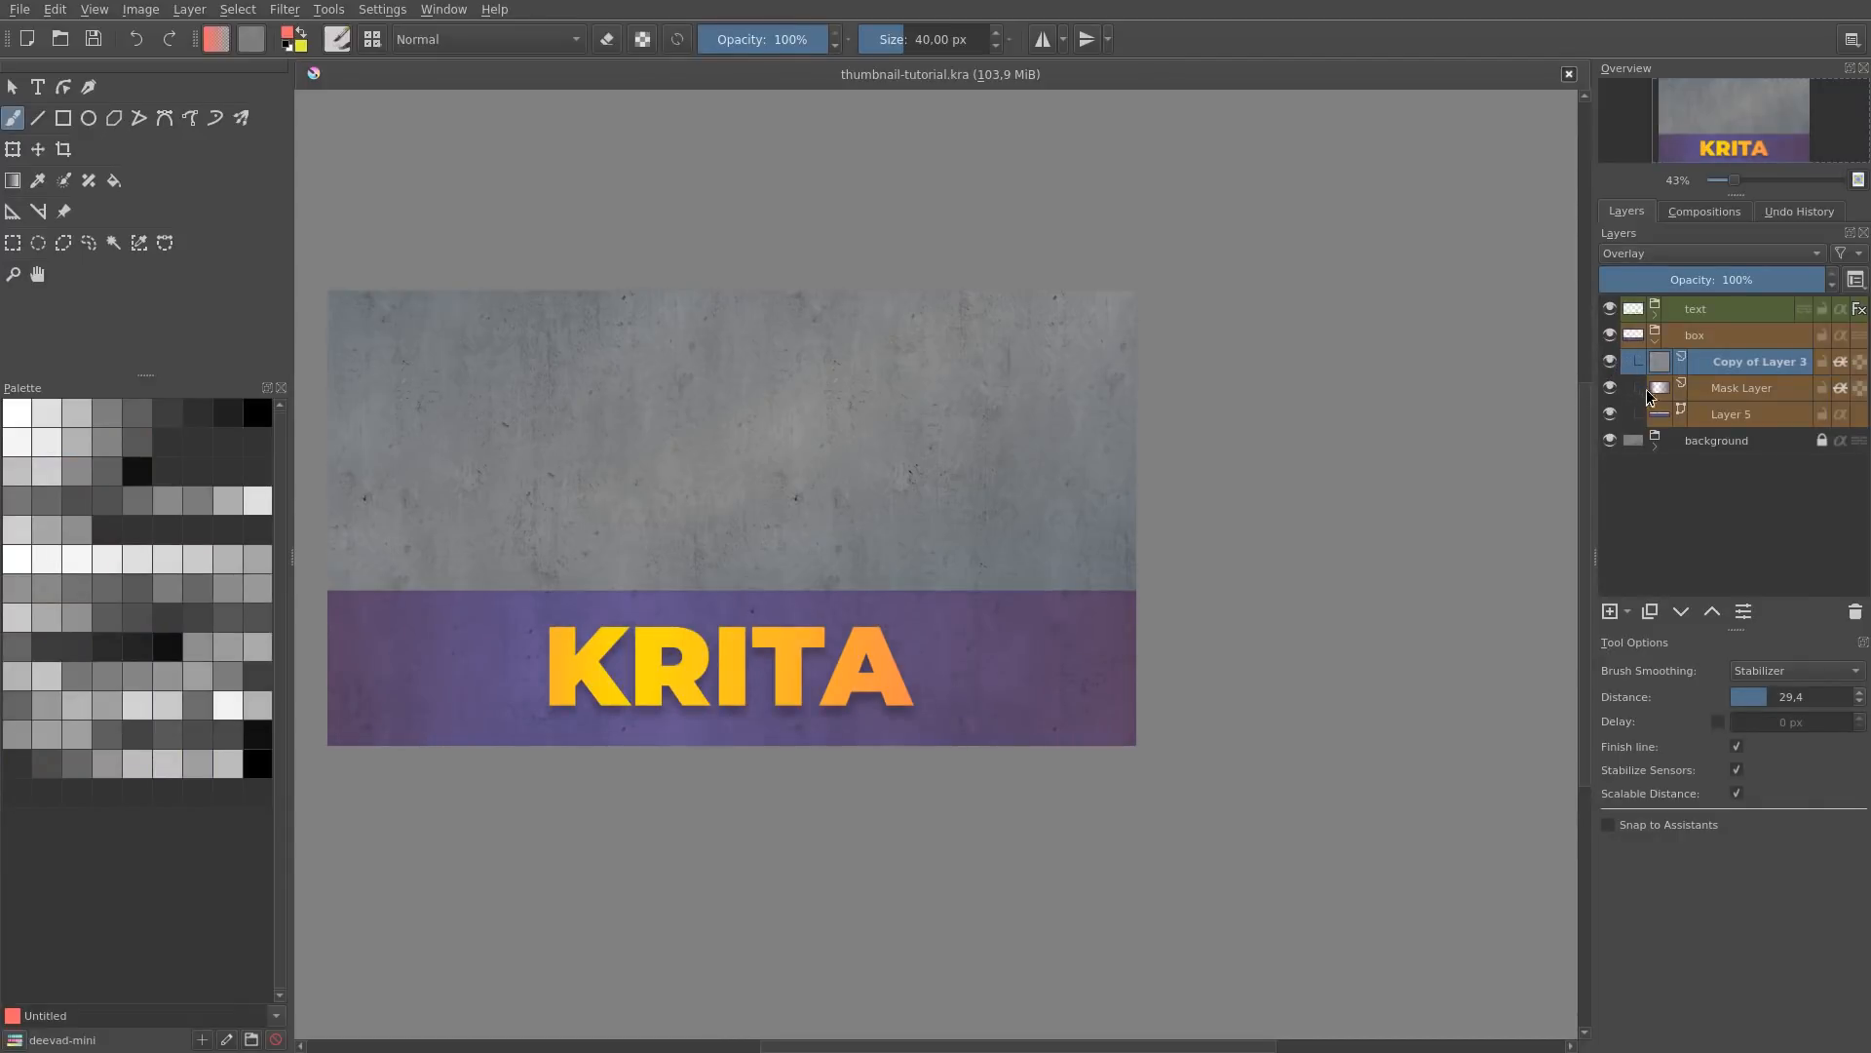
Step: Recolour the rectangle on Layer 5 to a muted bluish violet with the pop-up colour selector
left_click(1711, 423)
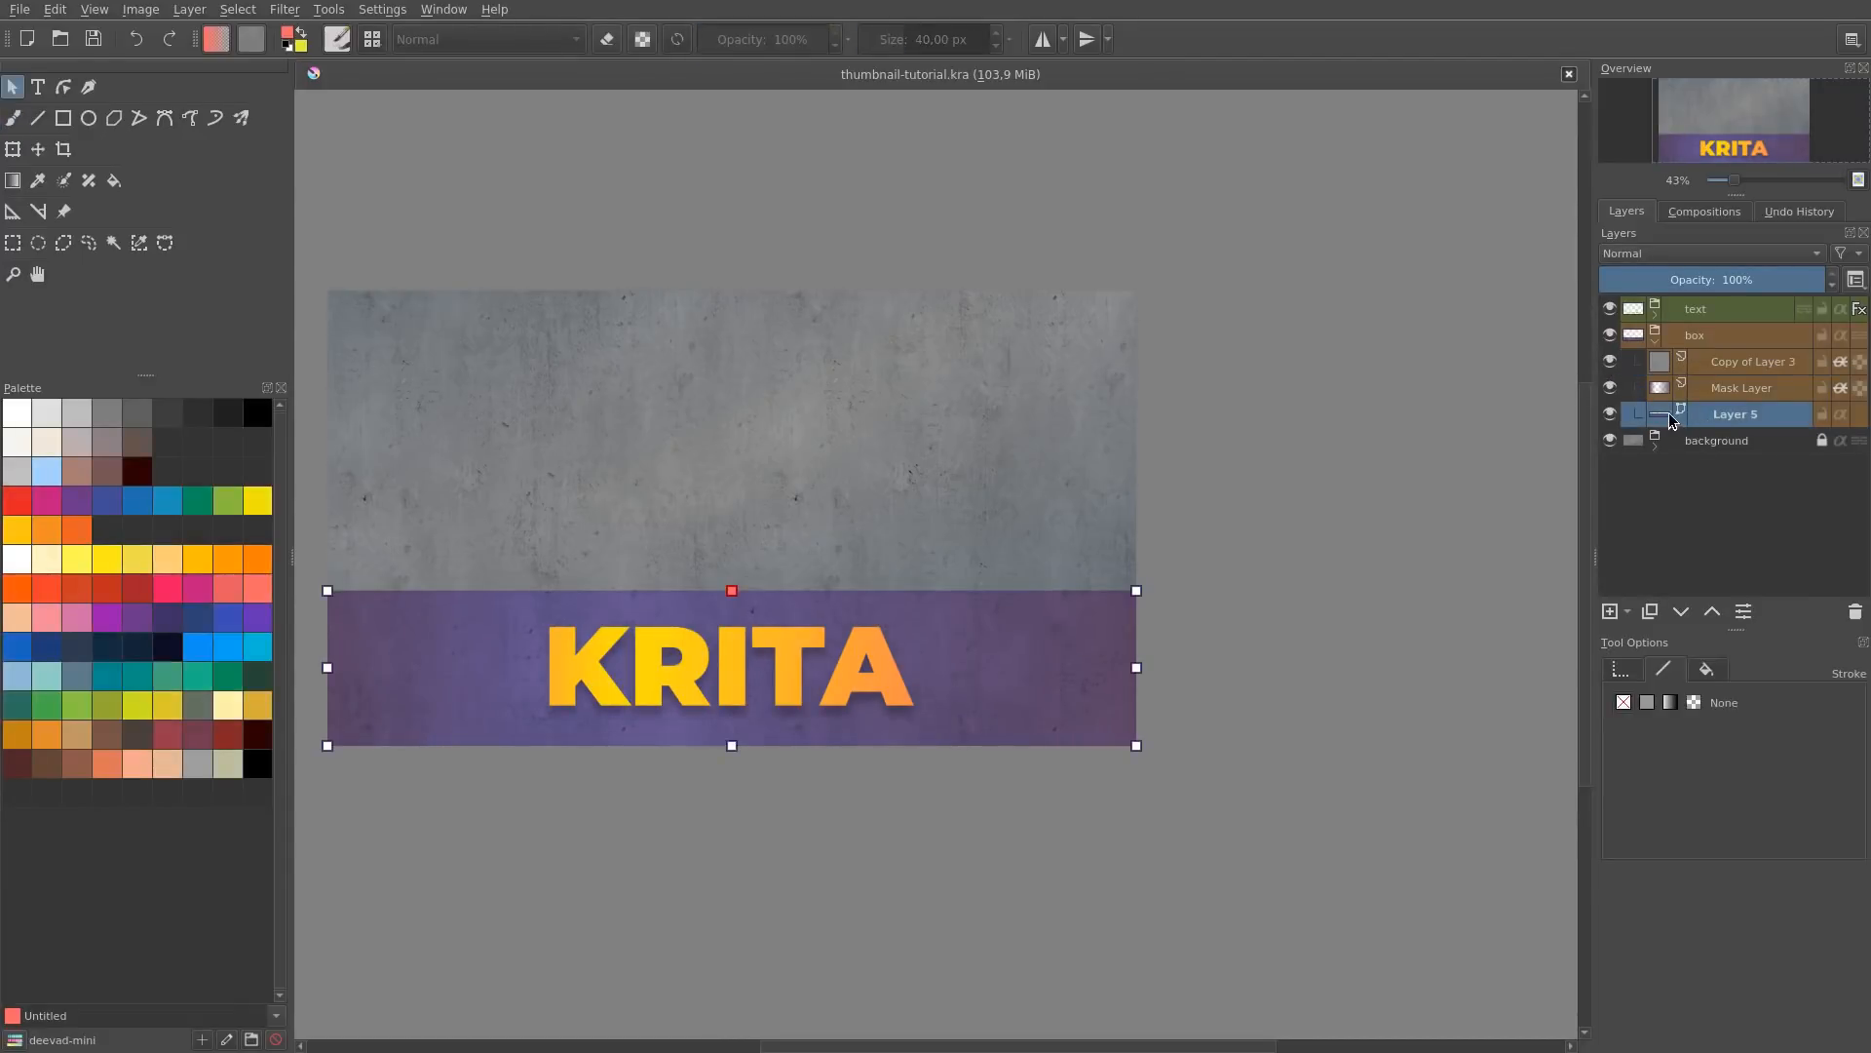
key("a")
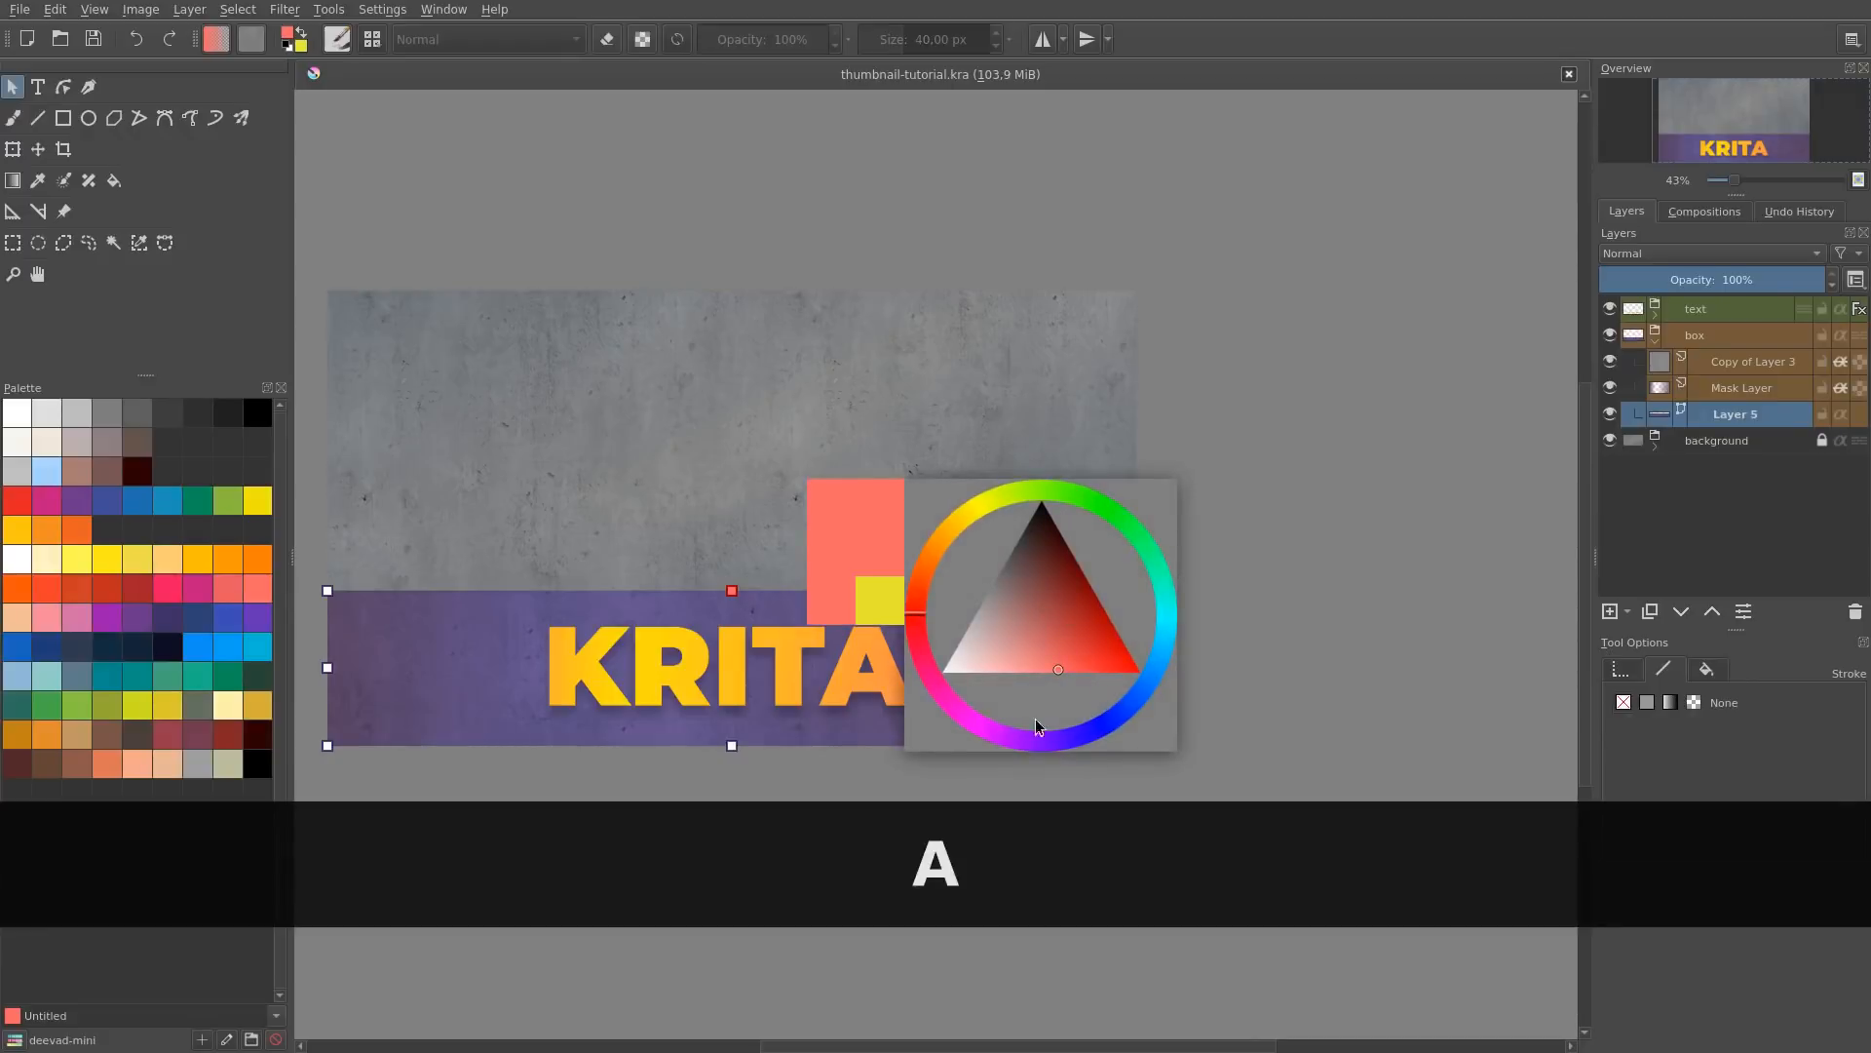
left_click(1001, 735)
left_click(1078, 642)
left_click(1088, 652)
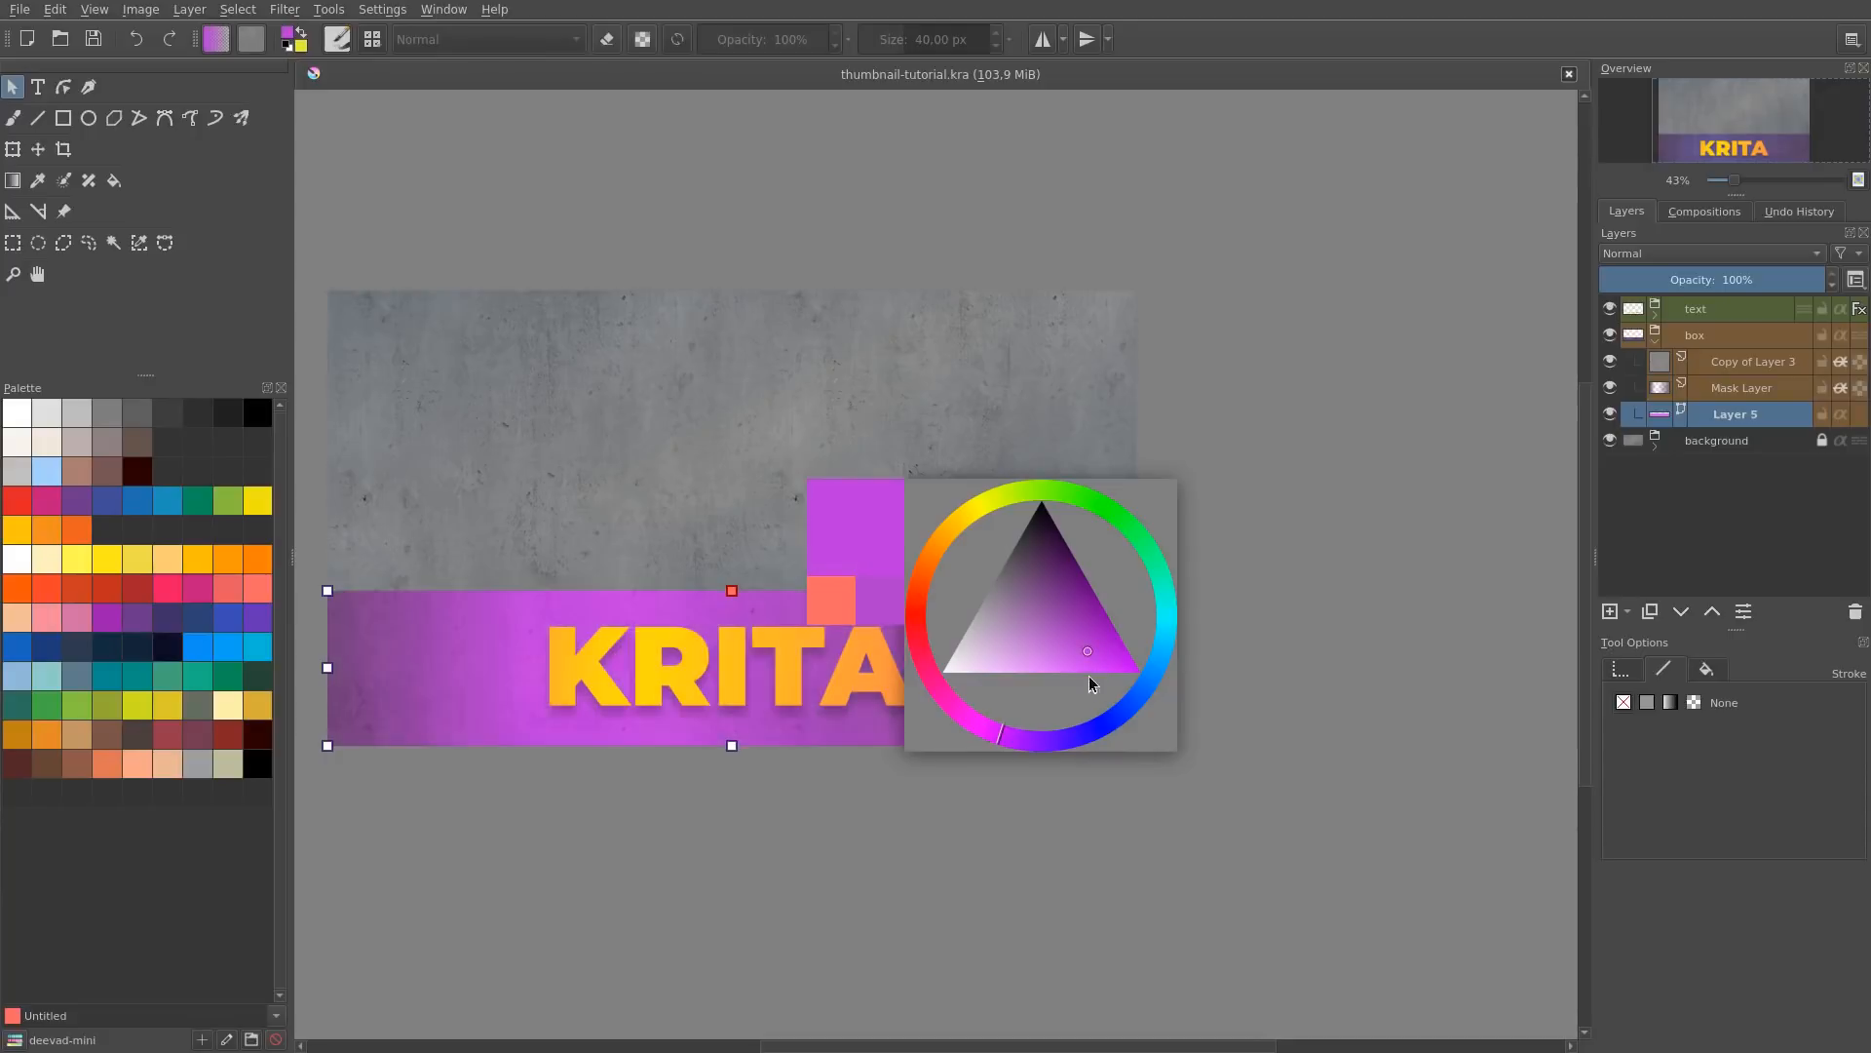
left_click_drag(1026, 734, 1061, 738)
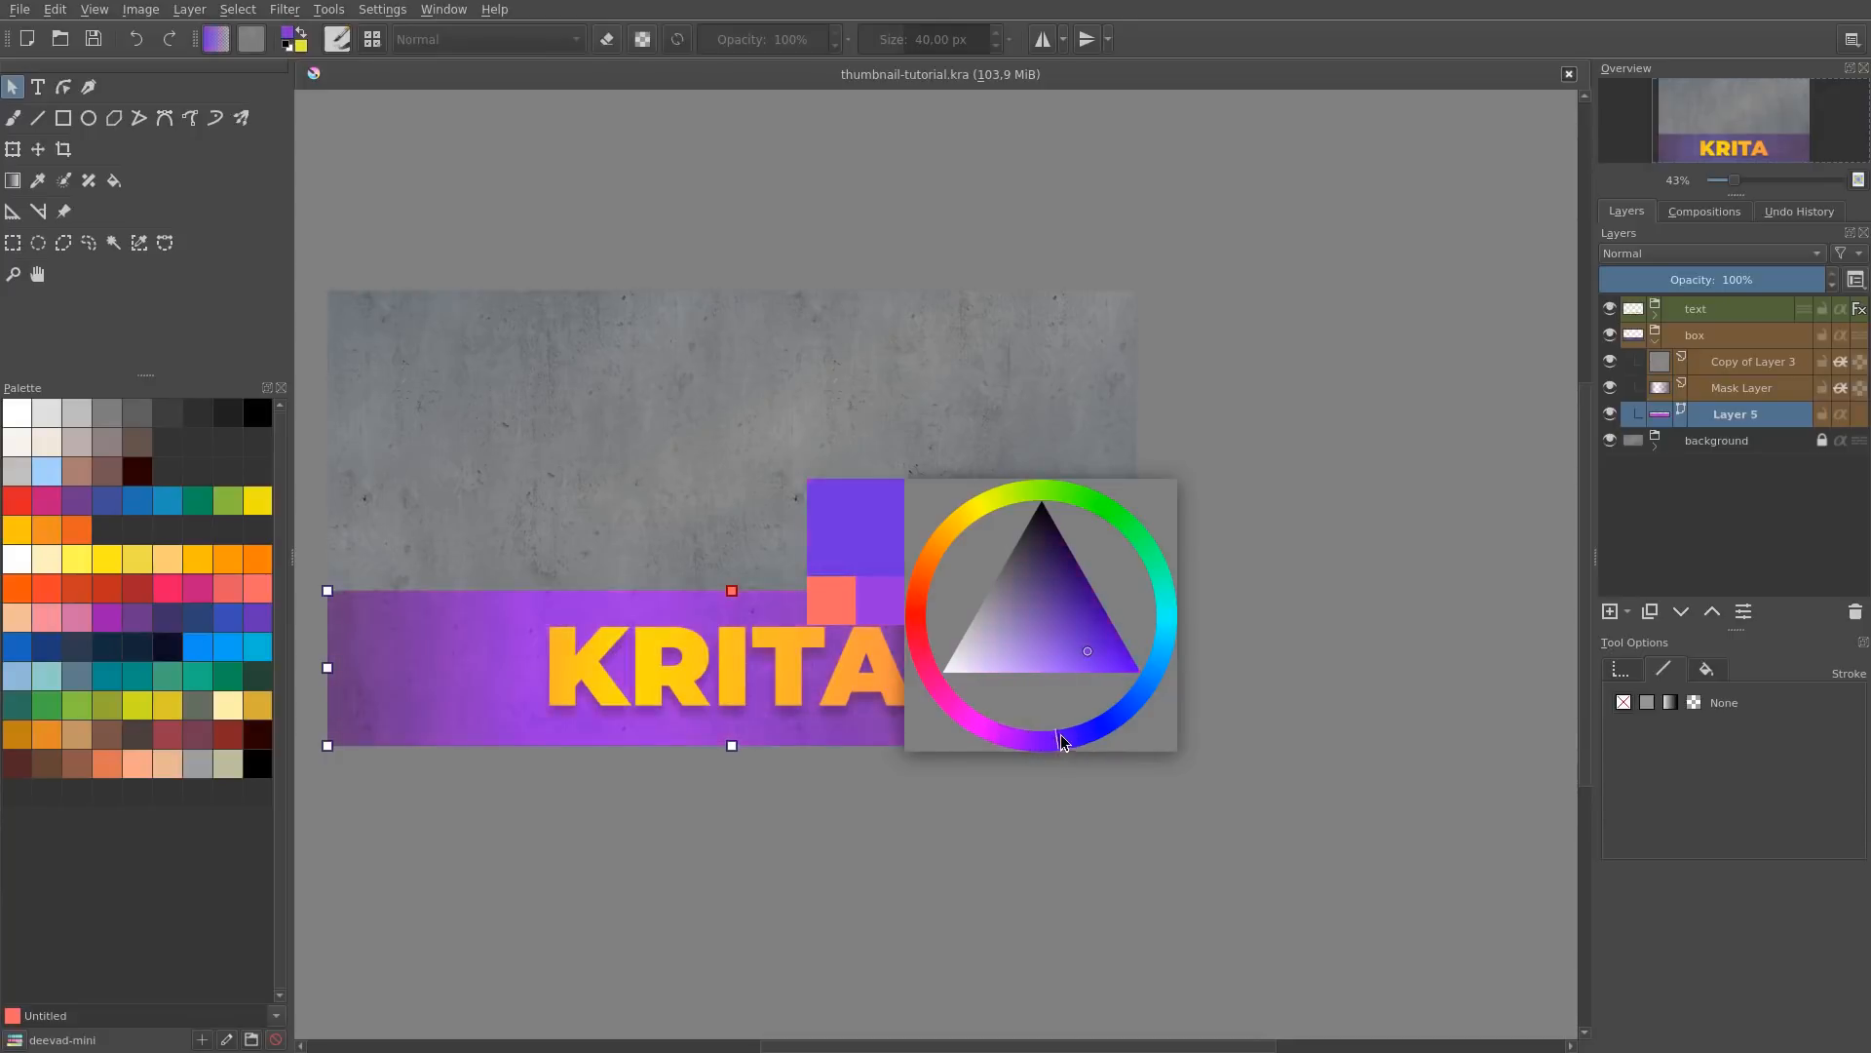
left_click(1049, 643)
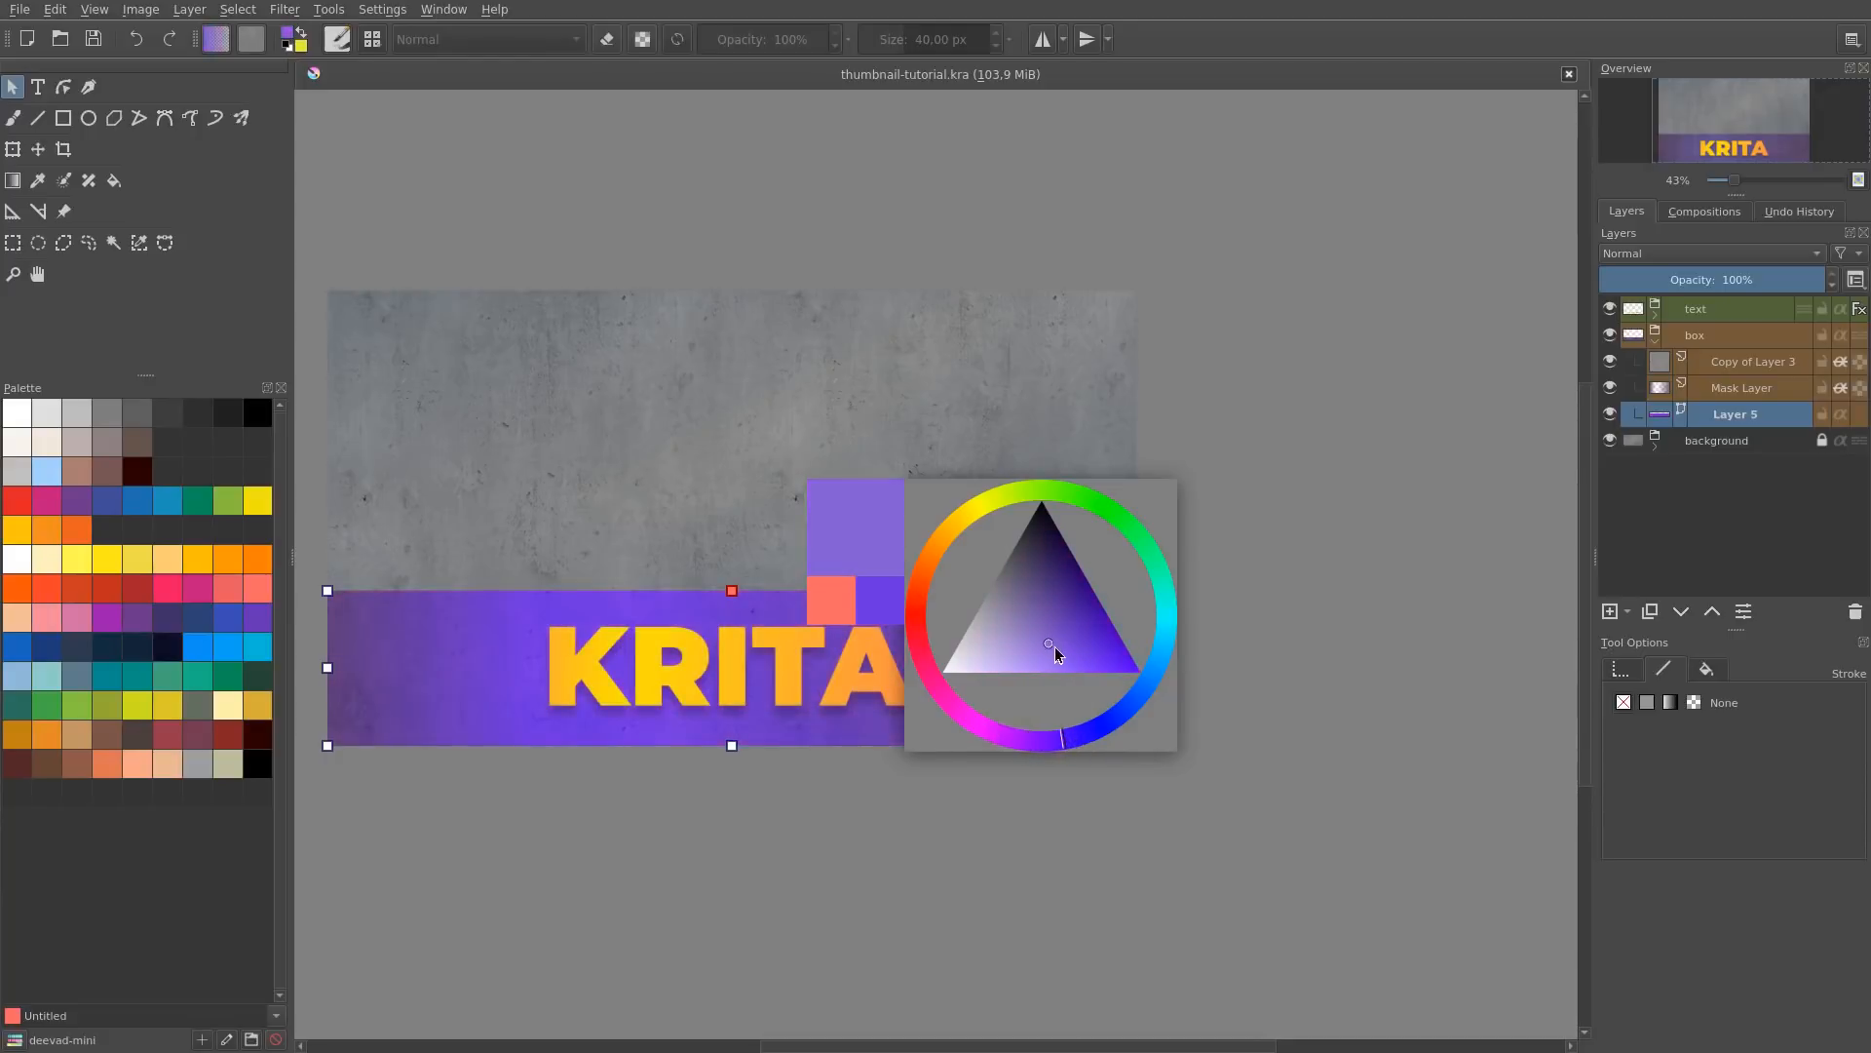
left_click(1054, 622)
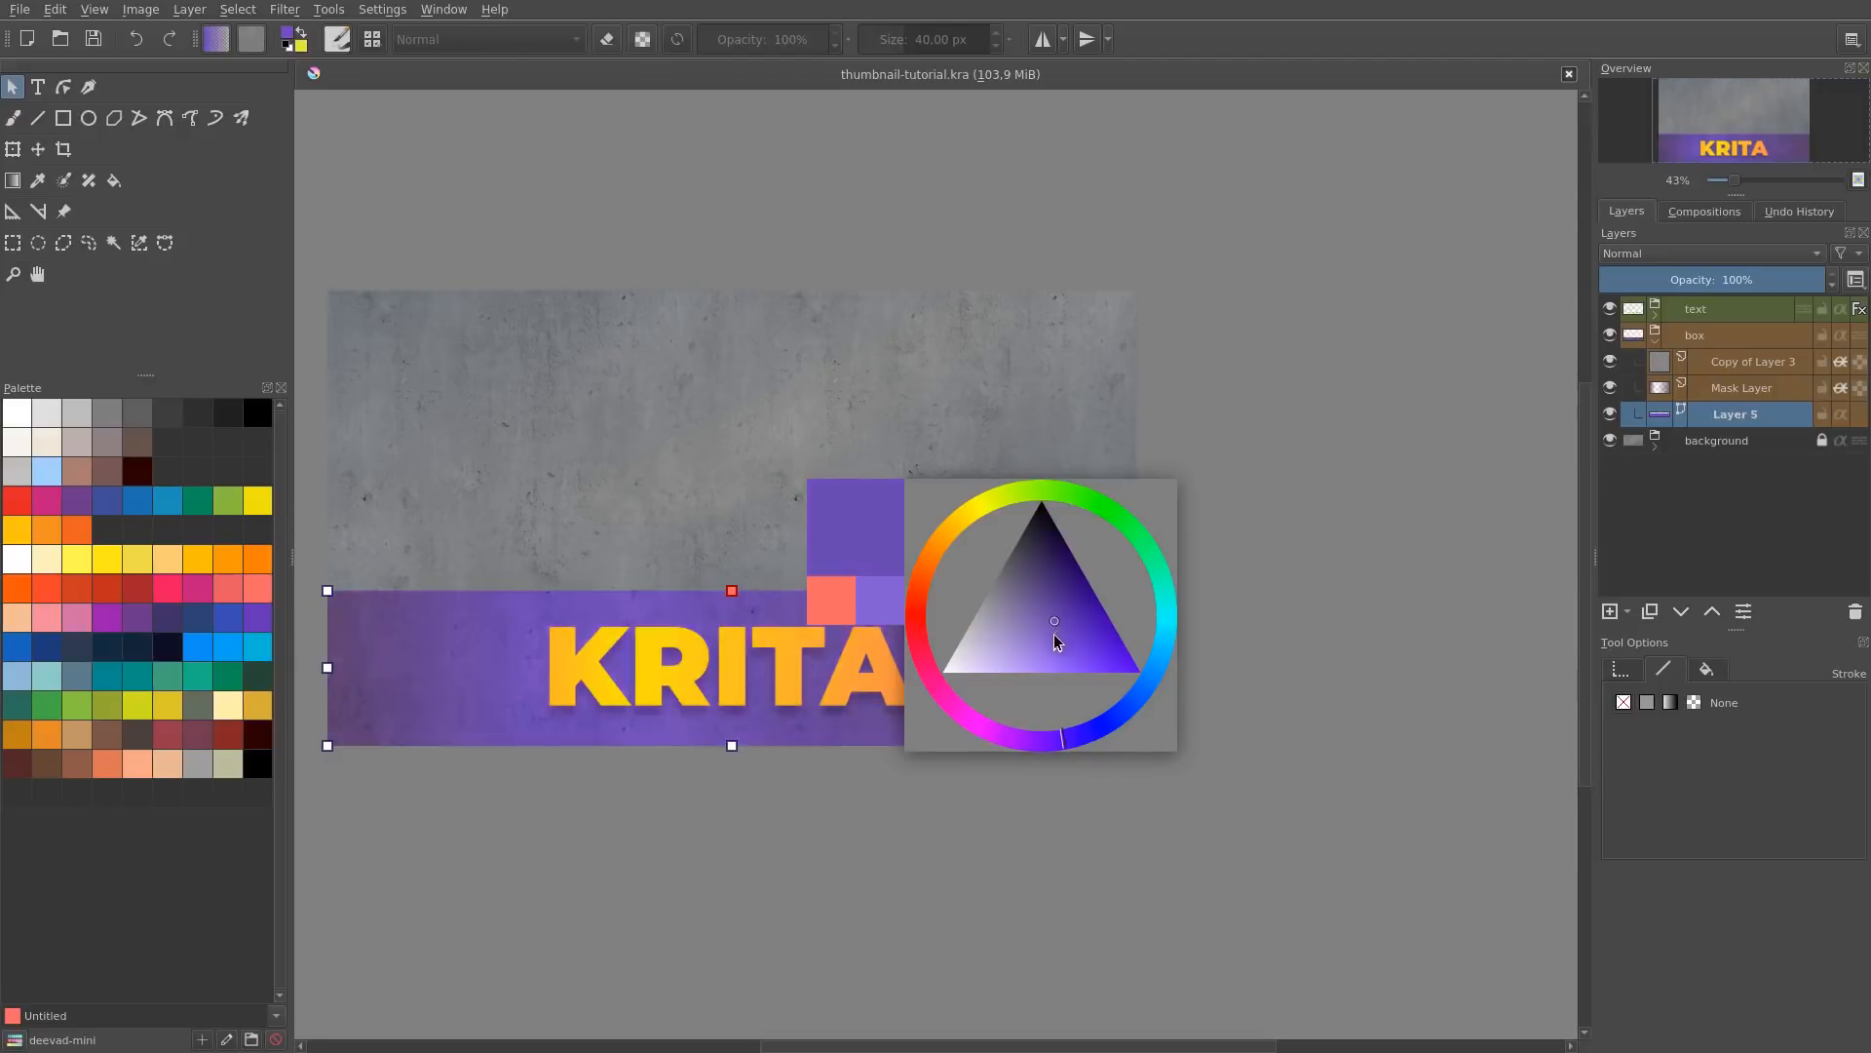
left_click(1255, 598)
Step: Move the Copy of Layer 3 texture straight down about 150 px
left_click(1719, 369)
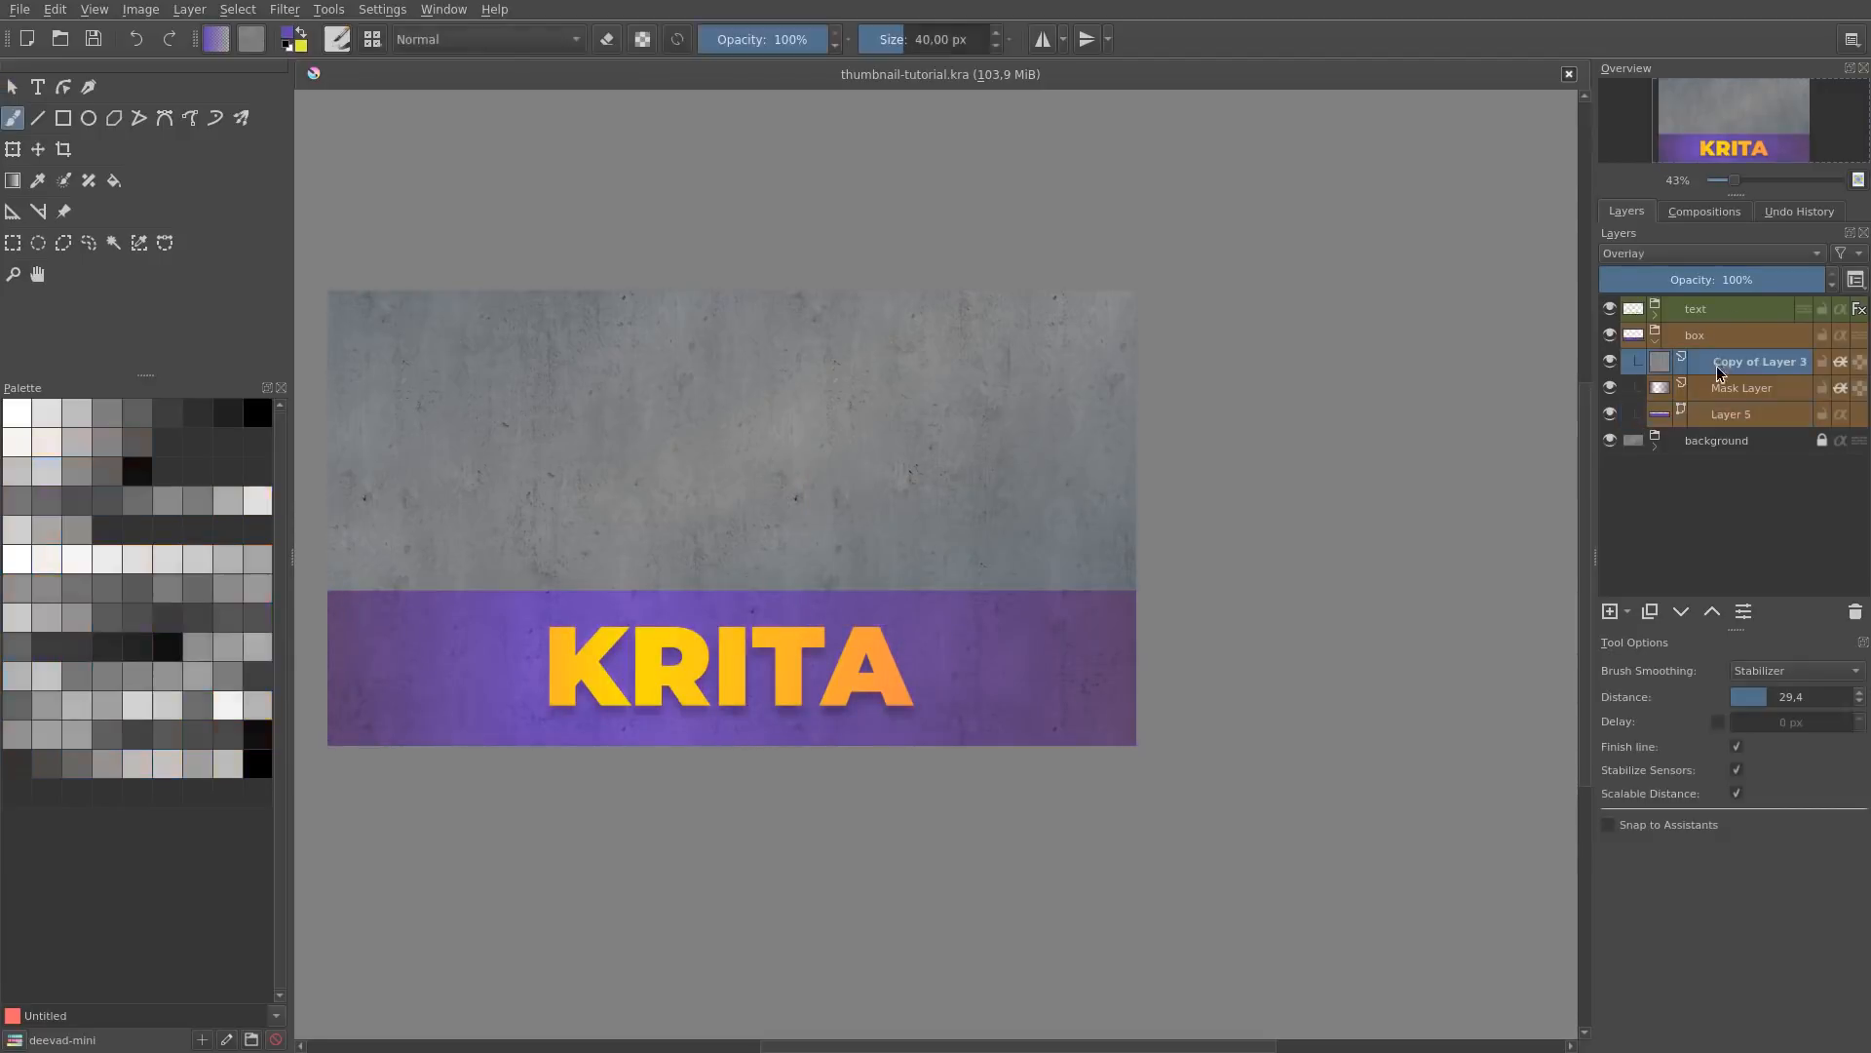
key("t")
left_click_drag(886, 573, 889, 649)
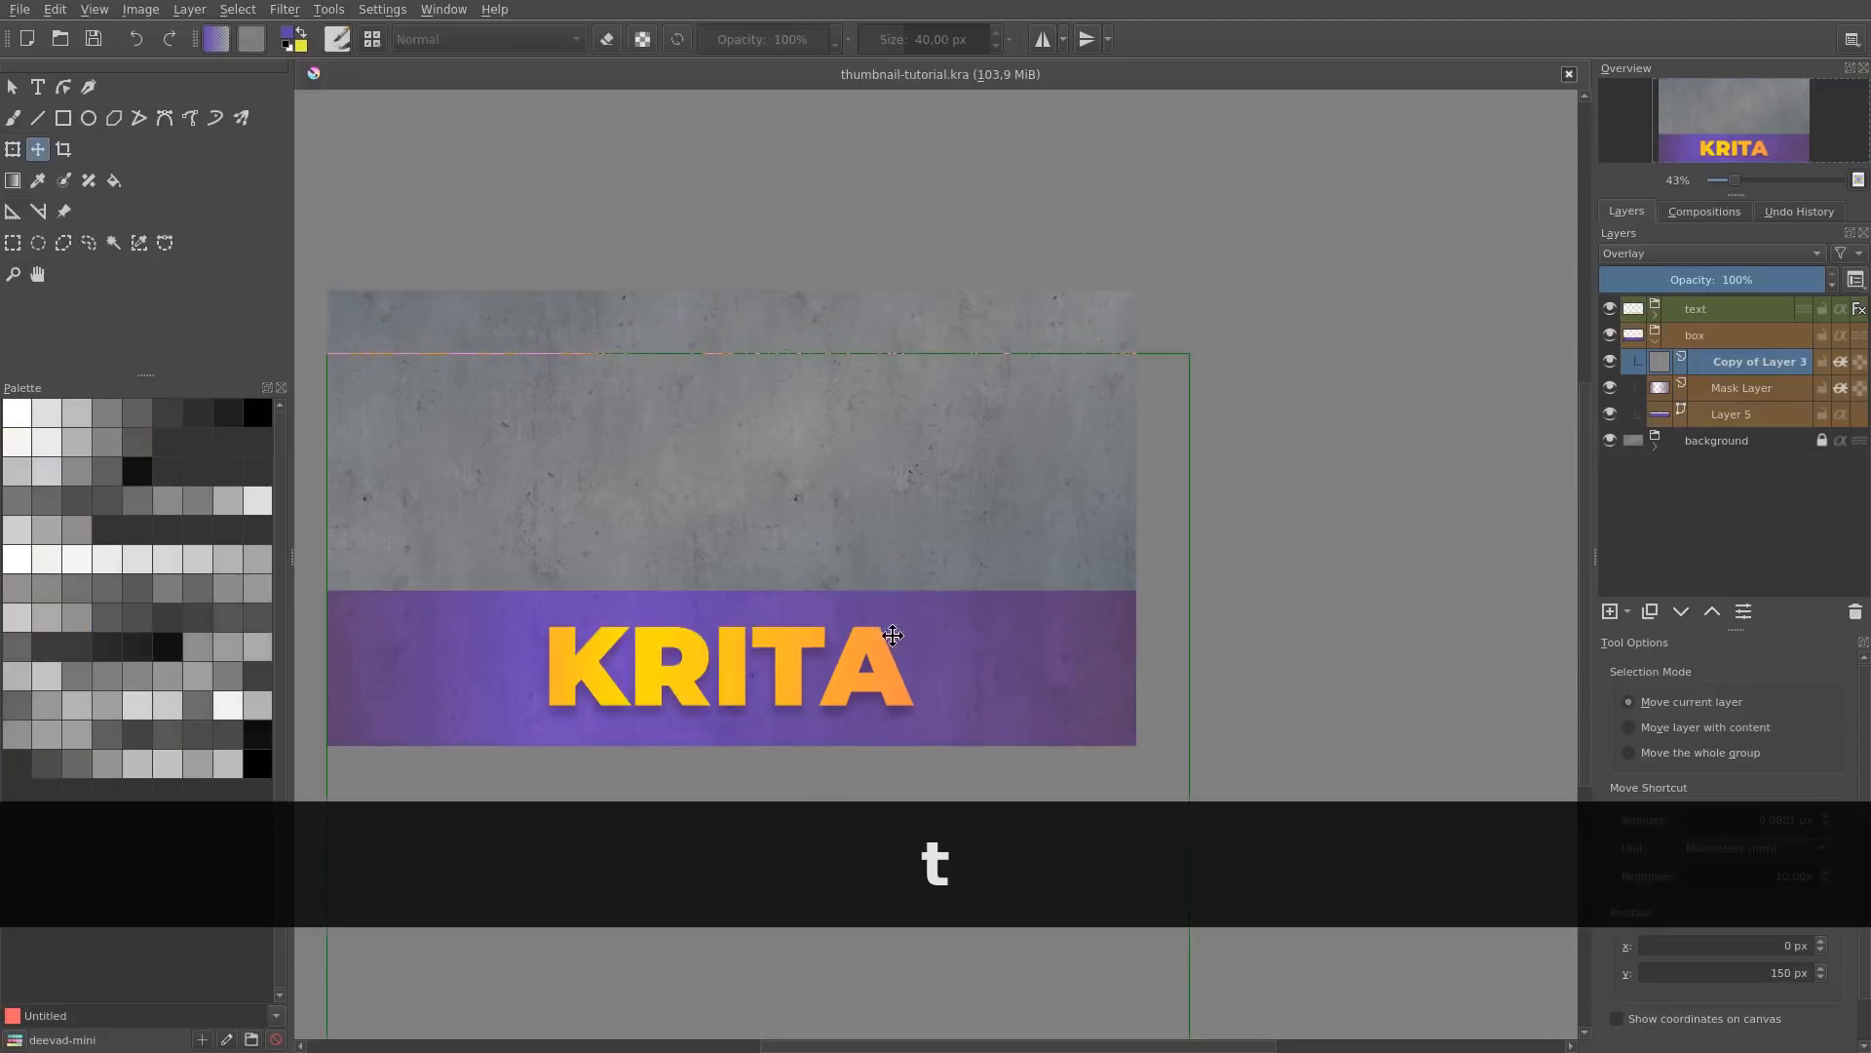
Step: Enlarge the Copy of Layer 3 texture to cover the whole band, positioned at about X 1076 px, Y 935 px, and apply the transform
key("ctrl+t")
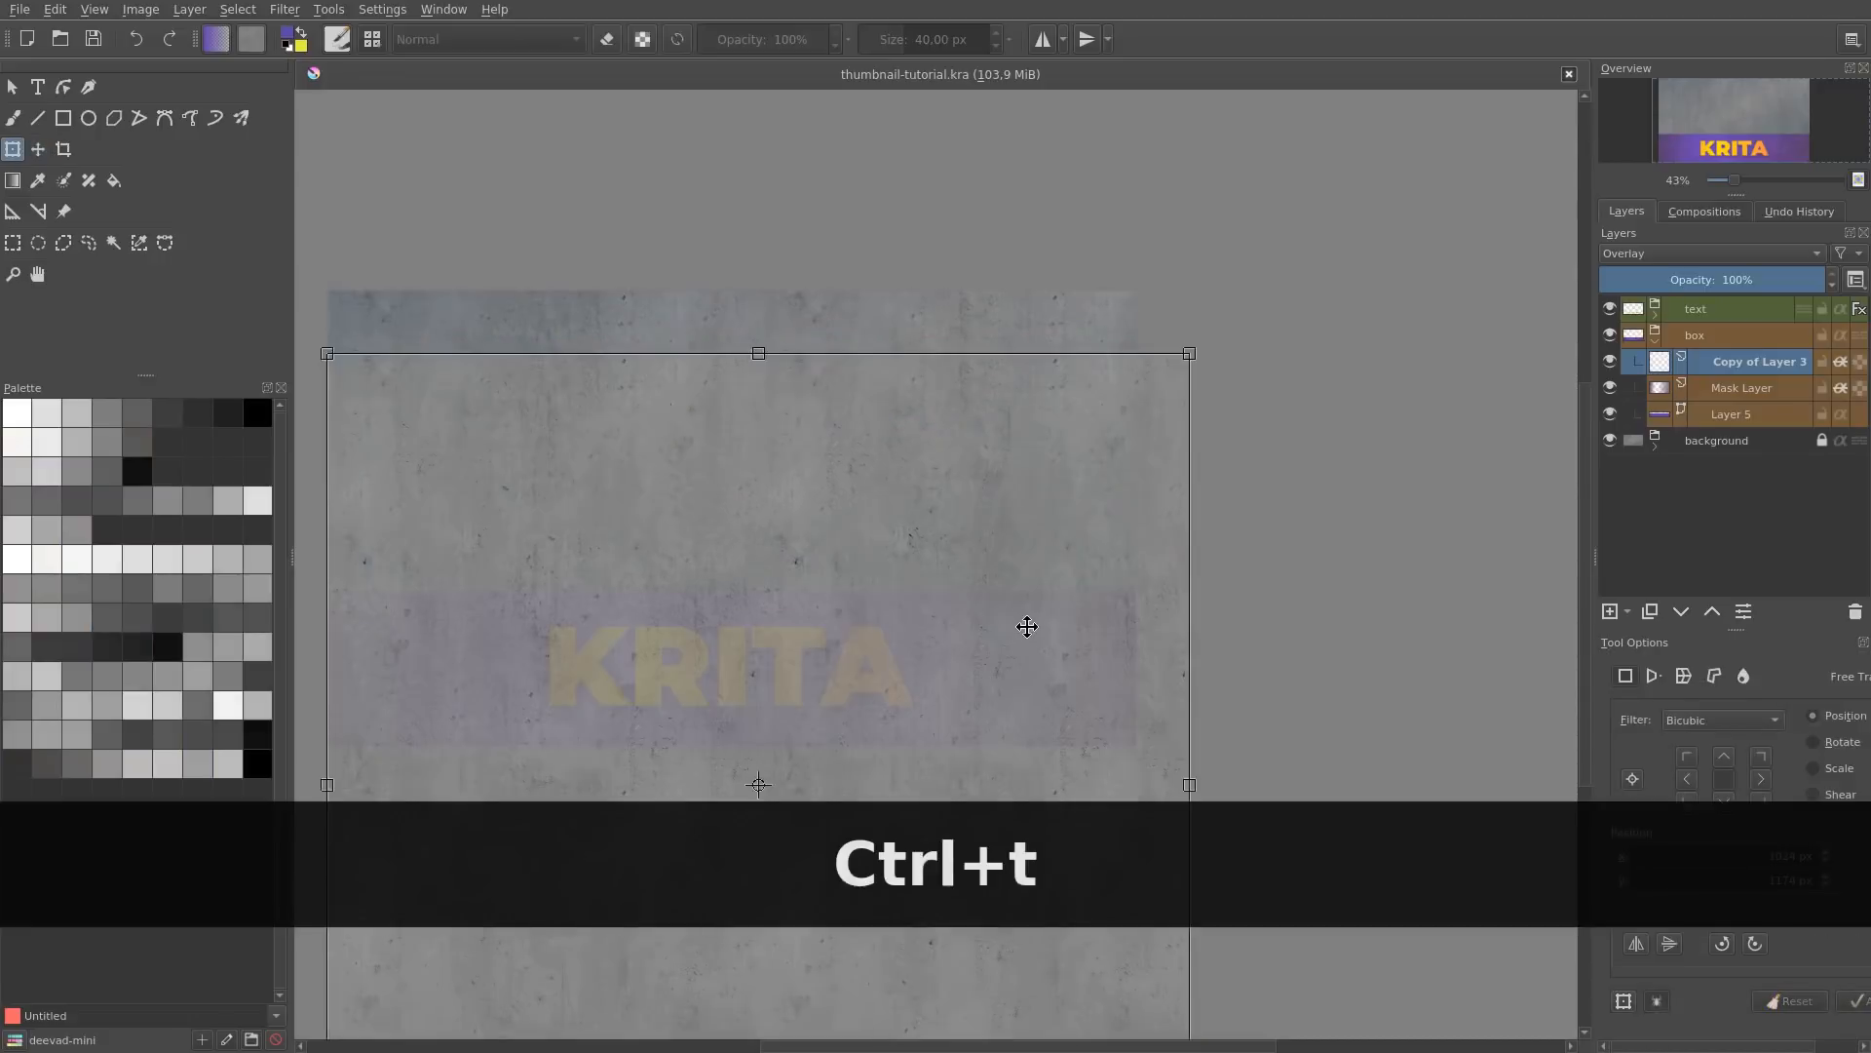
left_click_drag(1189, 355, 1396, 312)
left_click_drag(1163, 472, 1108, 464)
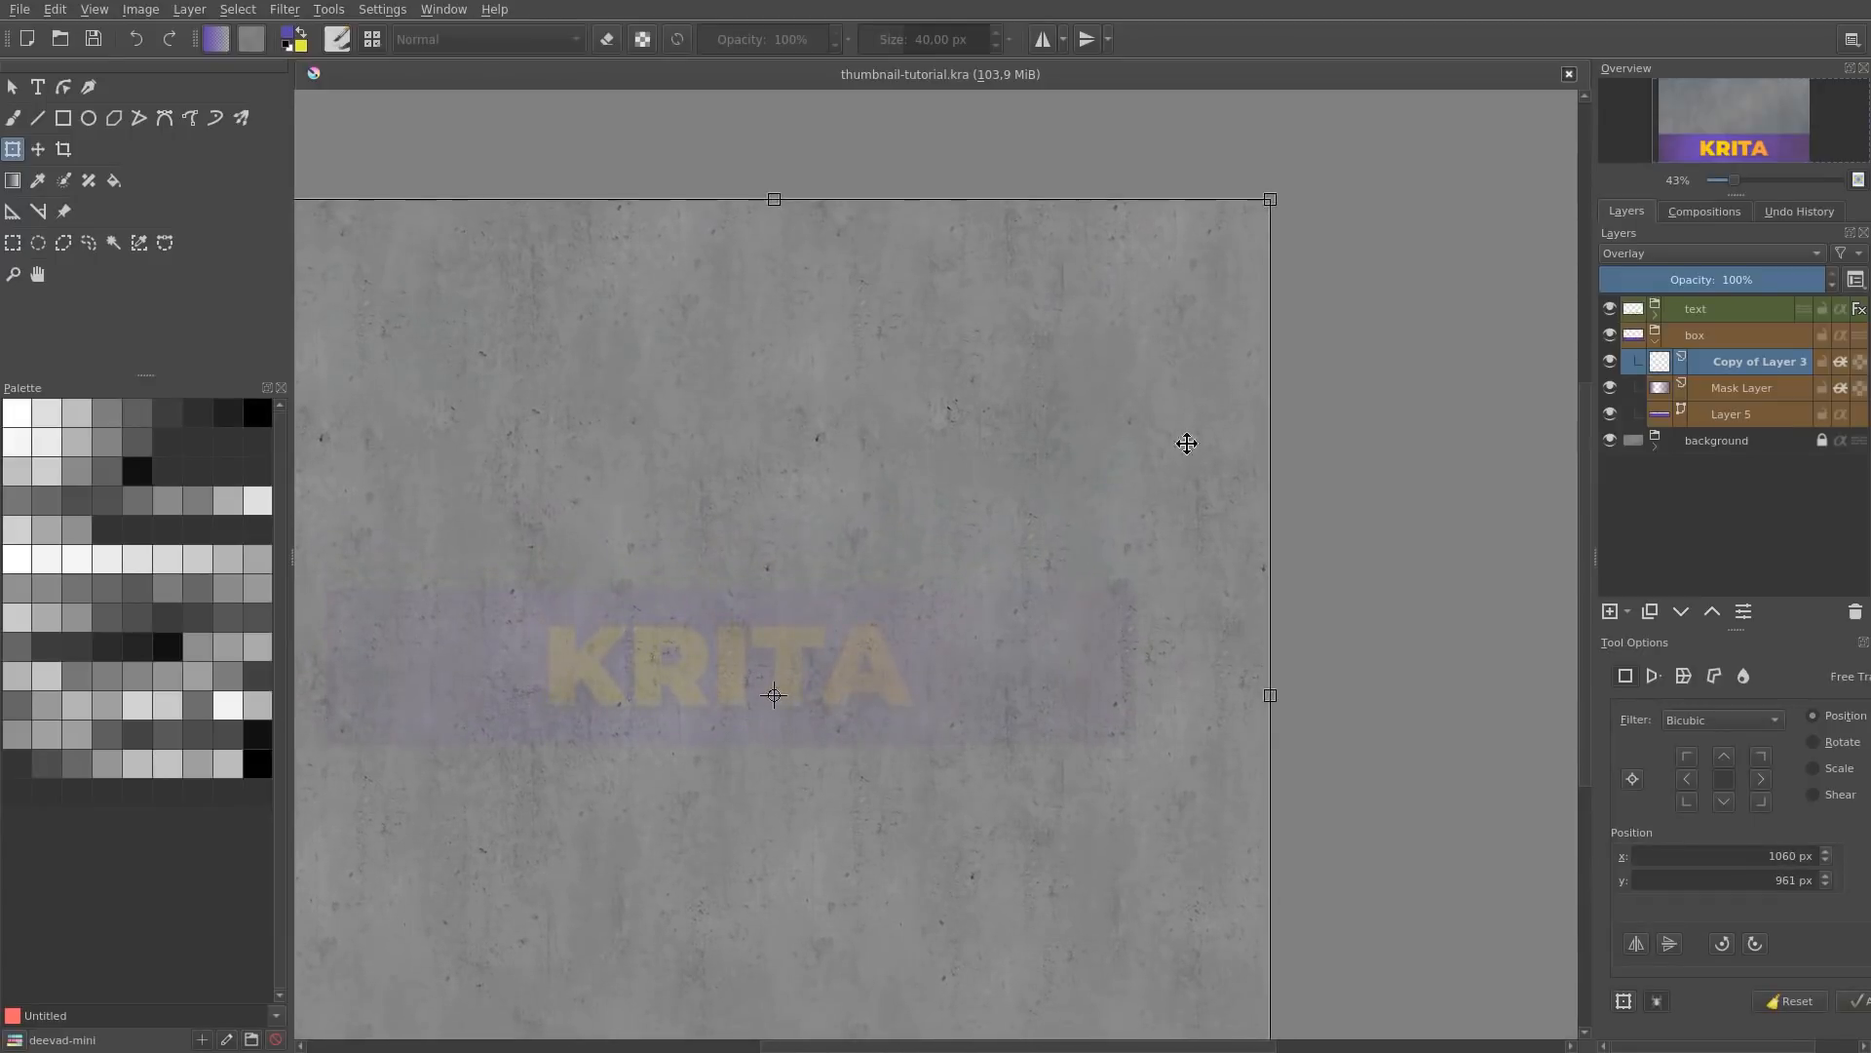
left_click_drag(1272, 197, 1292, 177)
left_click_drag(1197, 293, 1193, 291)
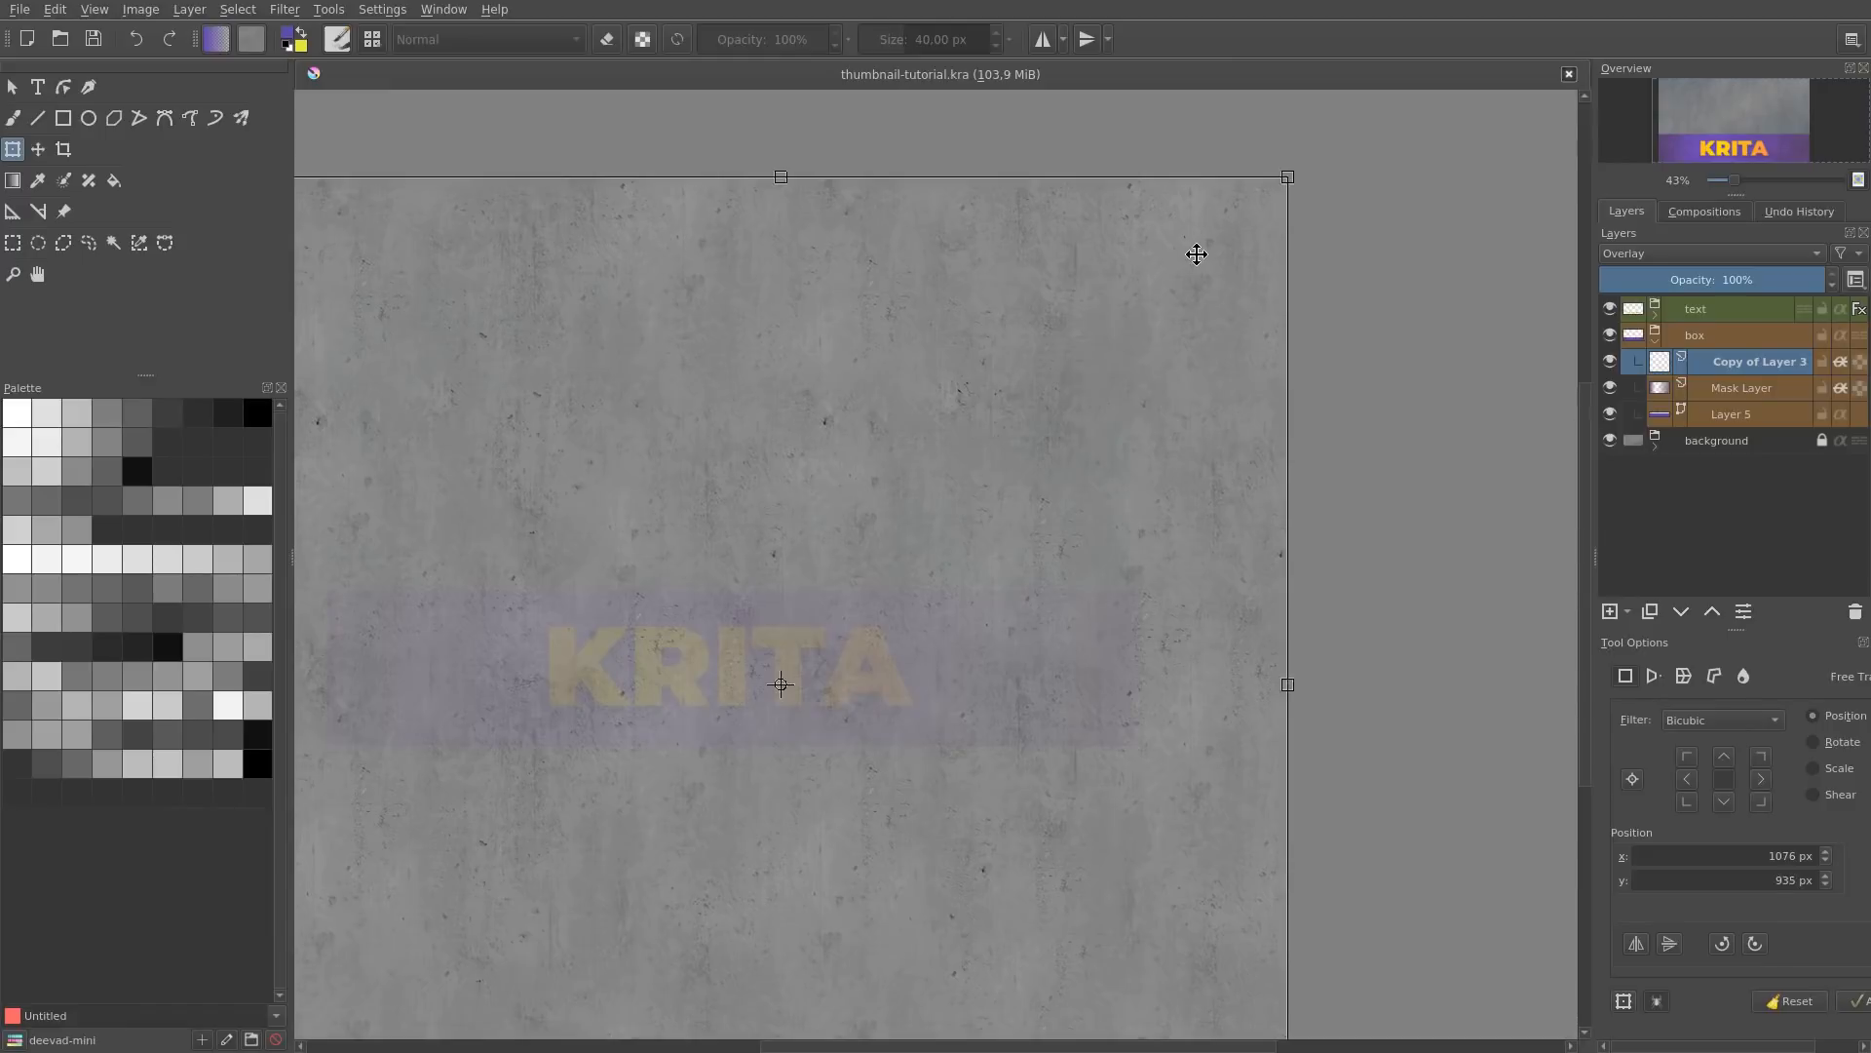
key("Return")
Step: Expand the background group and raise Layer 4's opacity to 84%
left_click_drag(780, 518, 877, 536)
key("ctrl+space")
left_click_drag(655, 606, 731, 572)
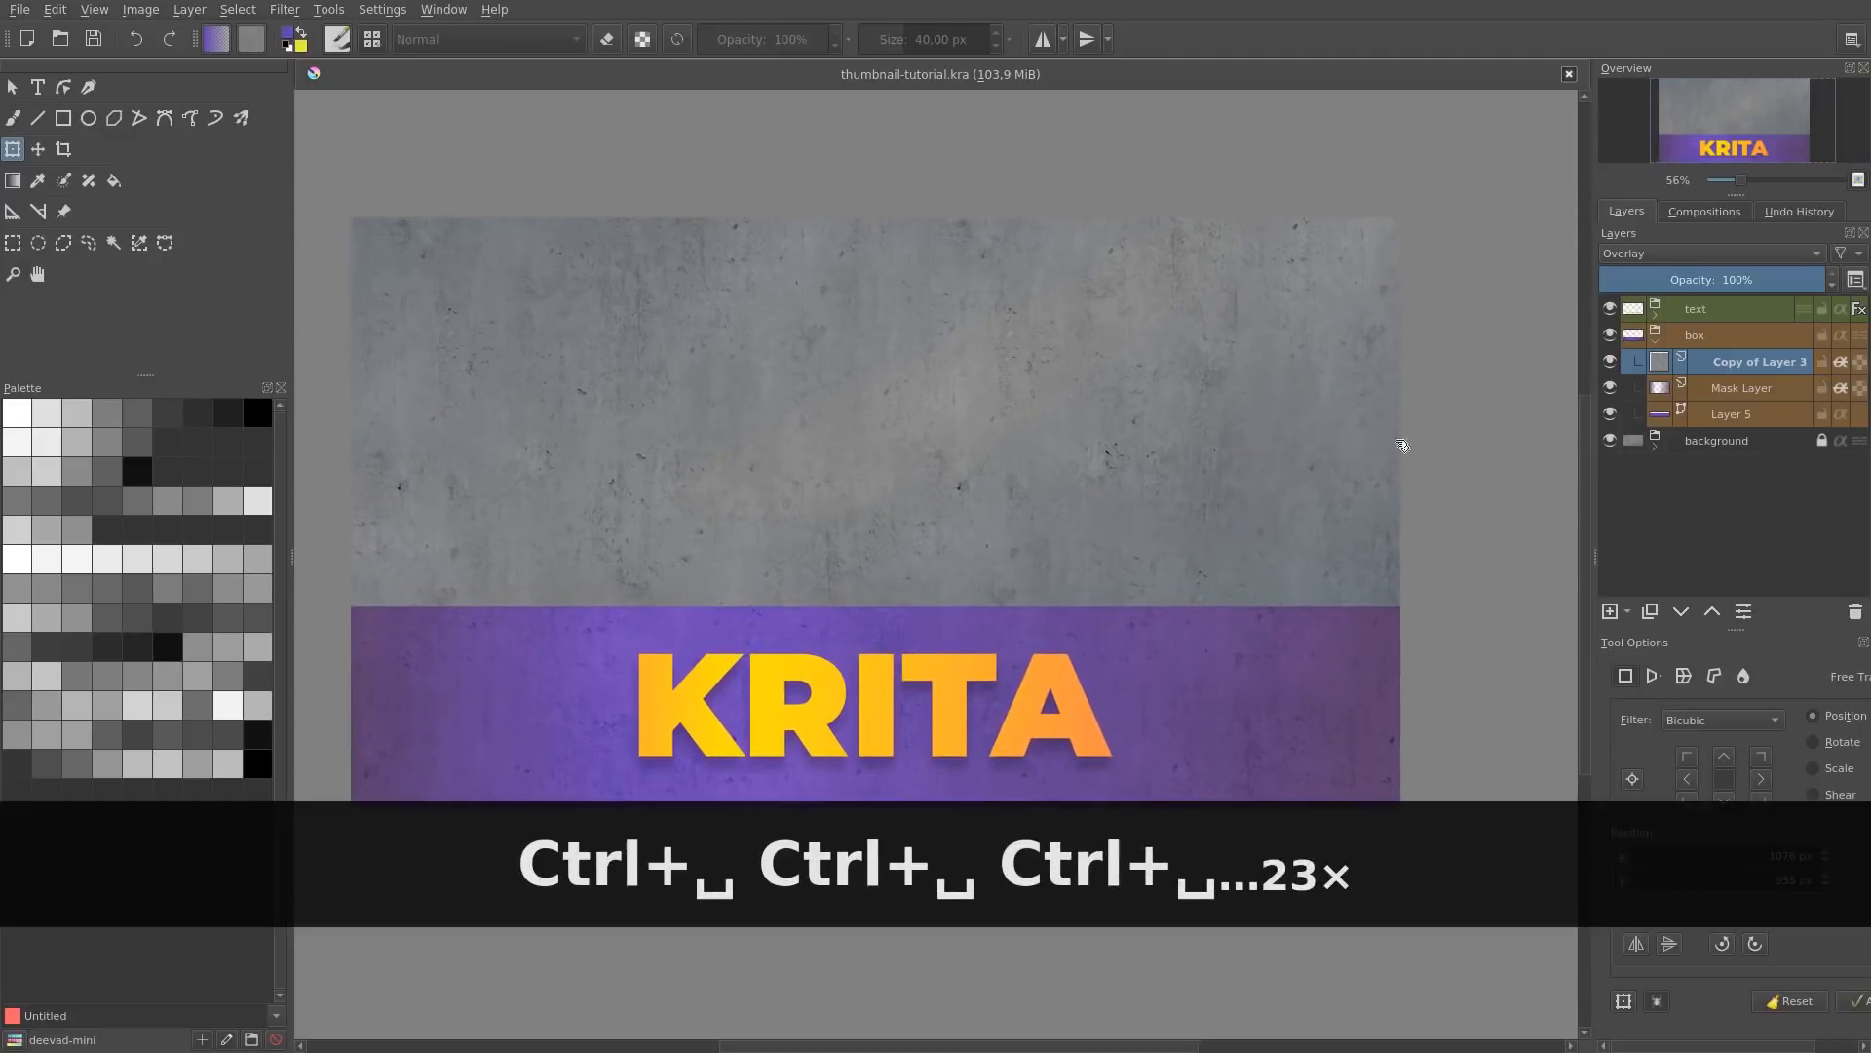
left_click(1704, 441)
left_click(1656, 447)
left_click(1718, 469)
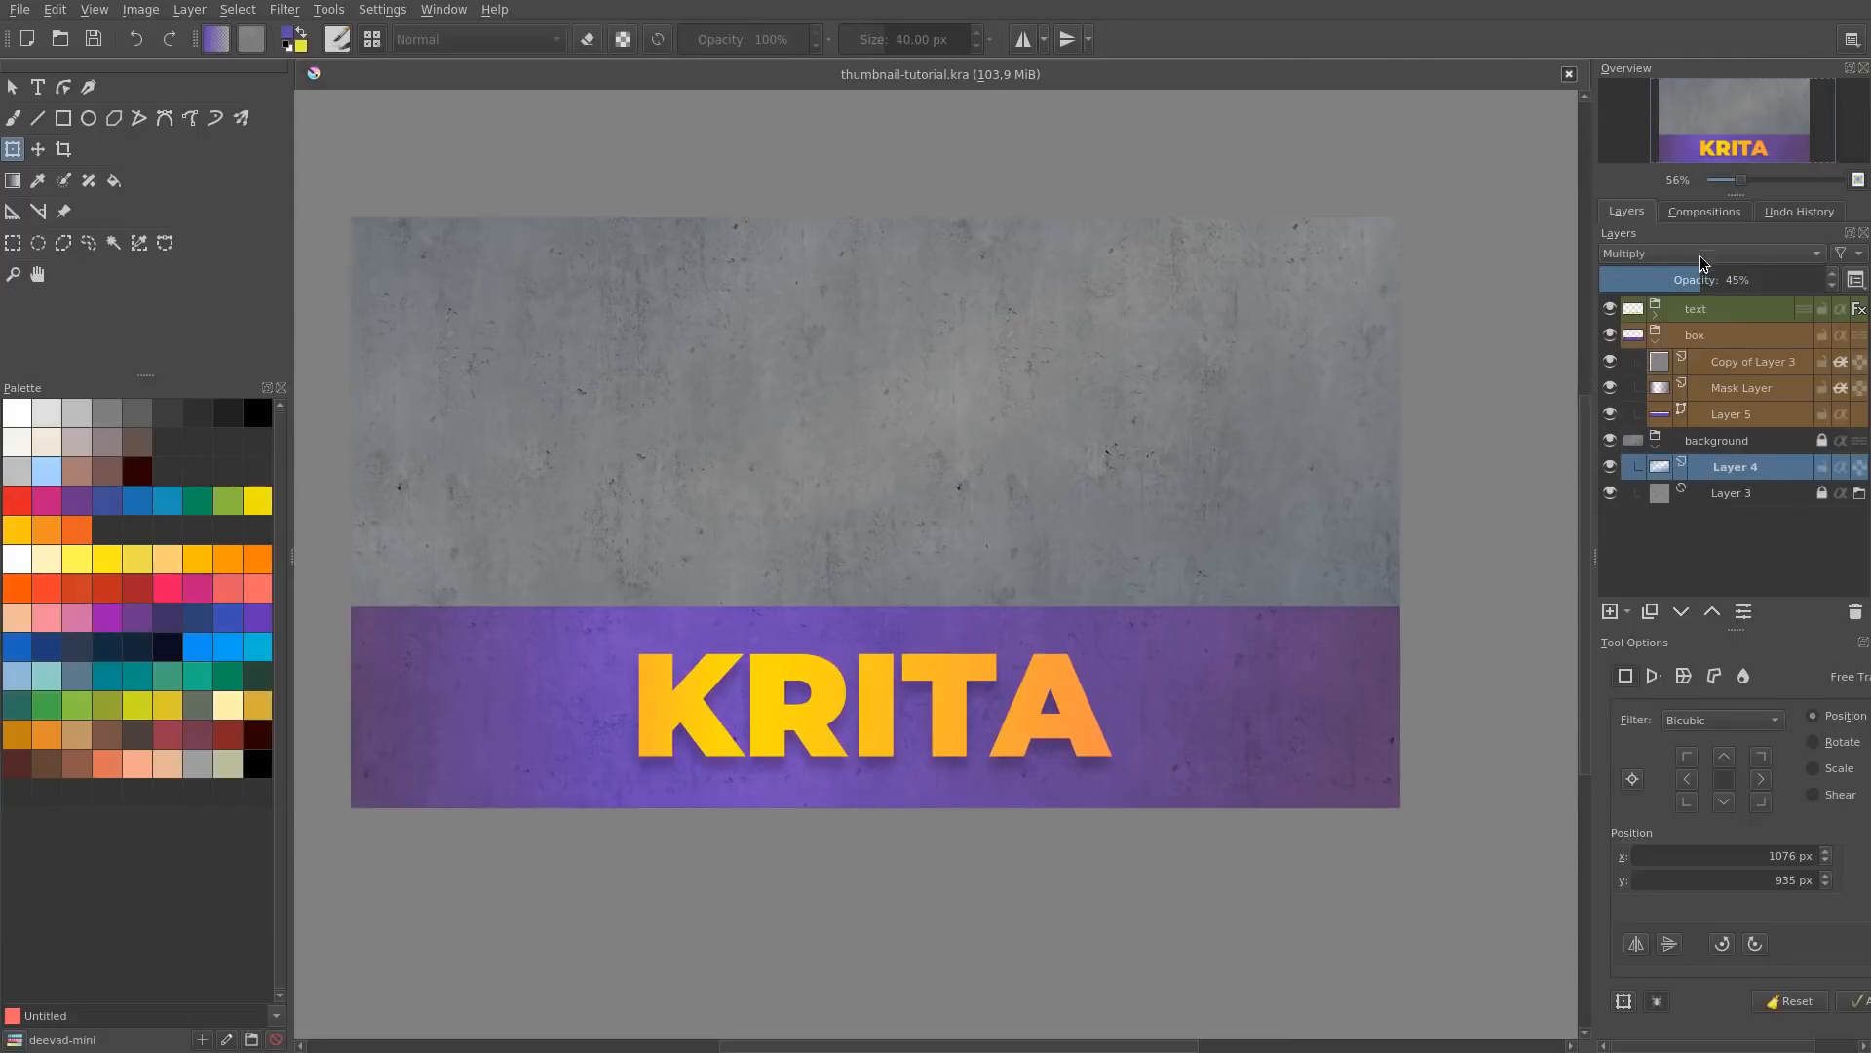
left_click_drag(1761, 283, 1792, 282)
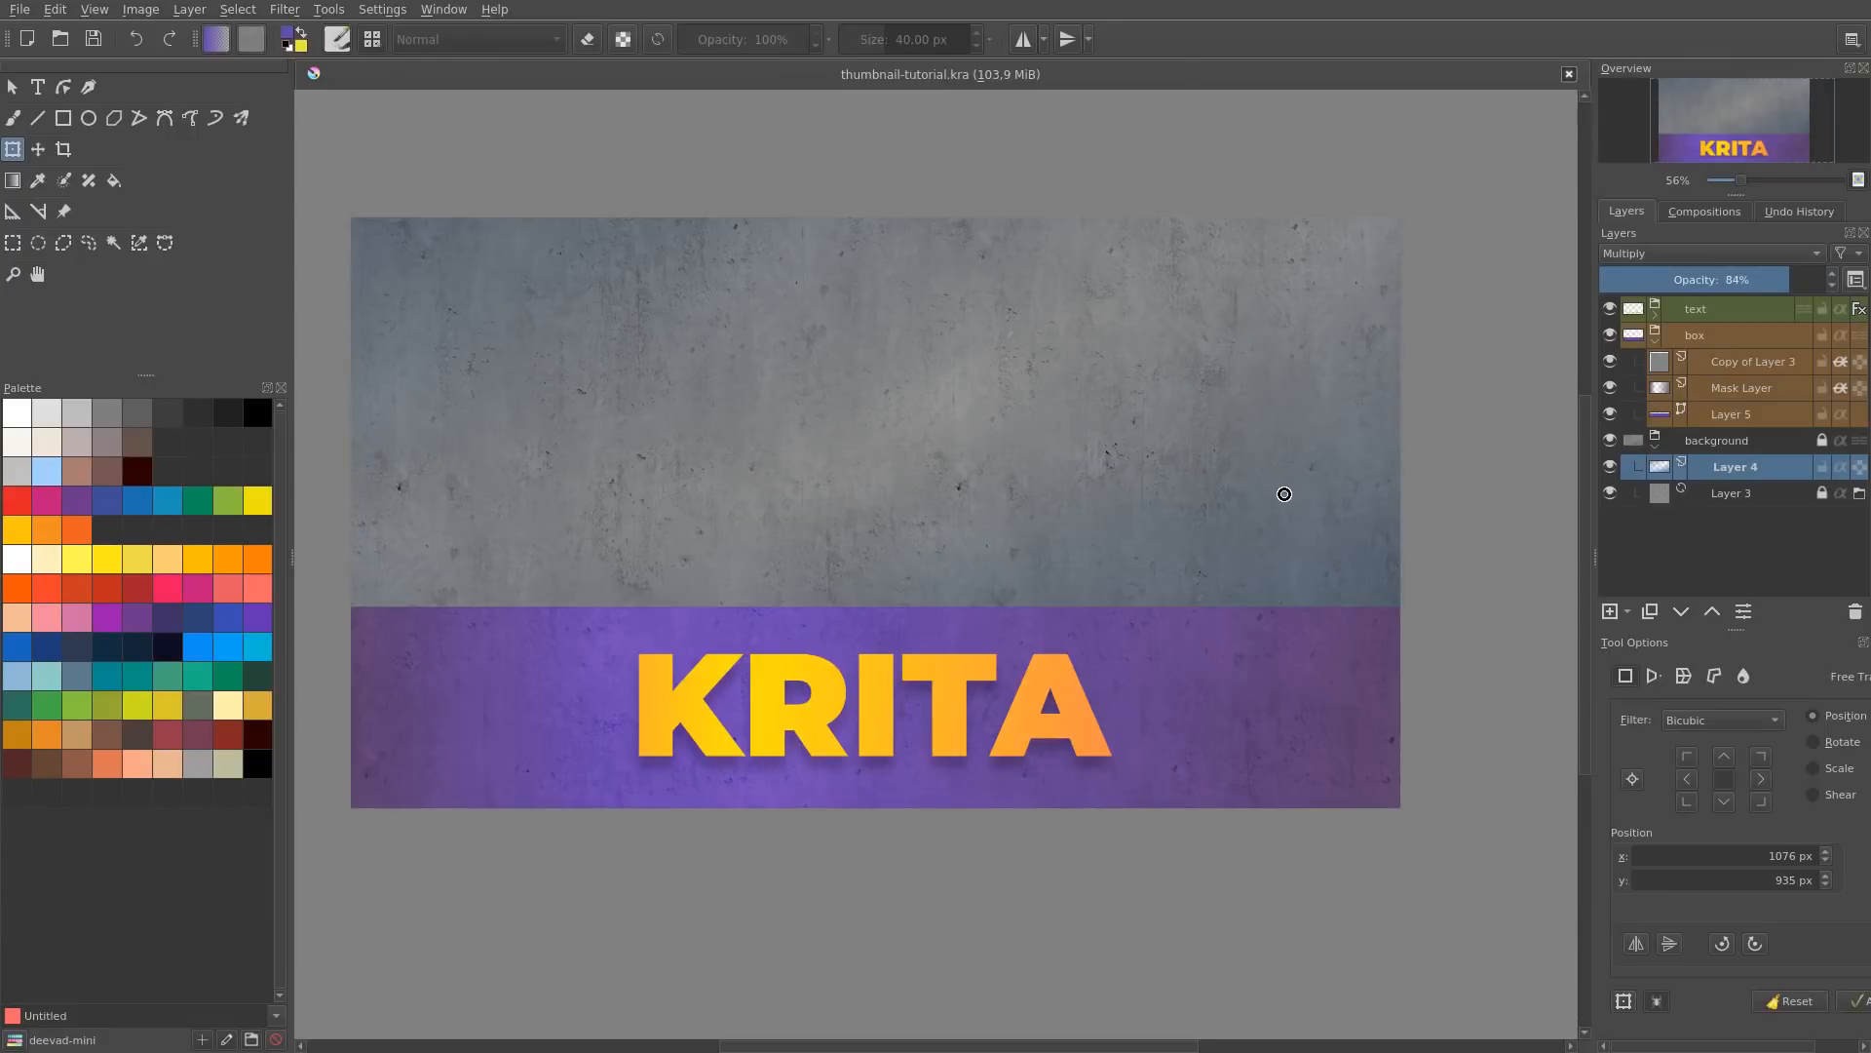
Step: Add a paint layer above Layer 4 in the background group and draw a short violet linear gradient fading upward from the band's upper edge
key("n")
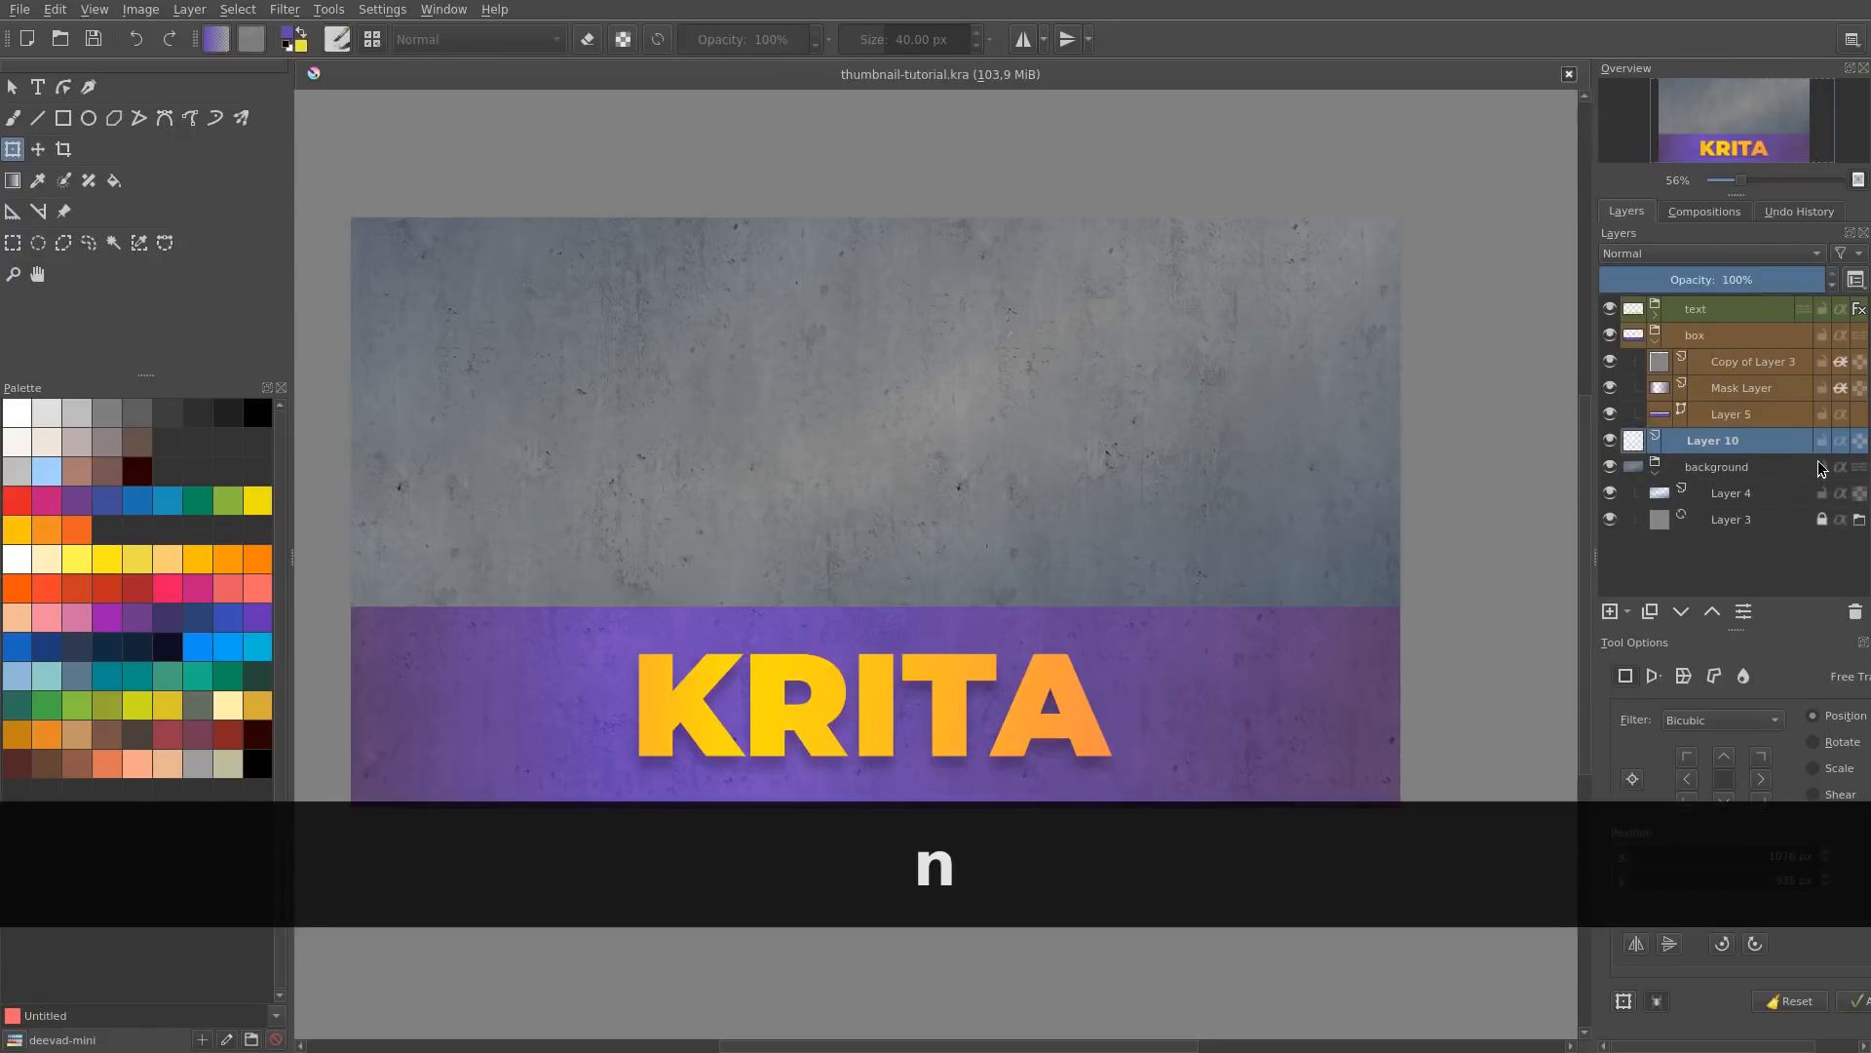
left_click_drag(1793, 446, 1742, 444)
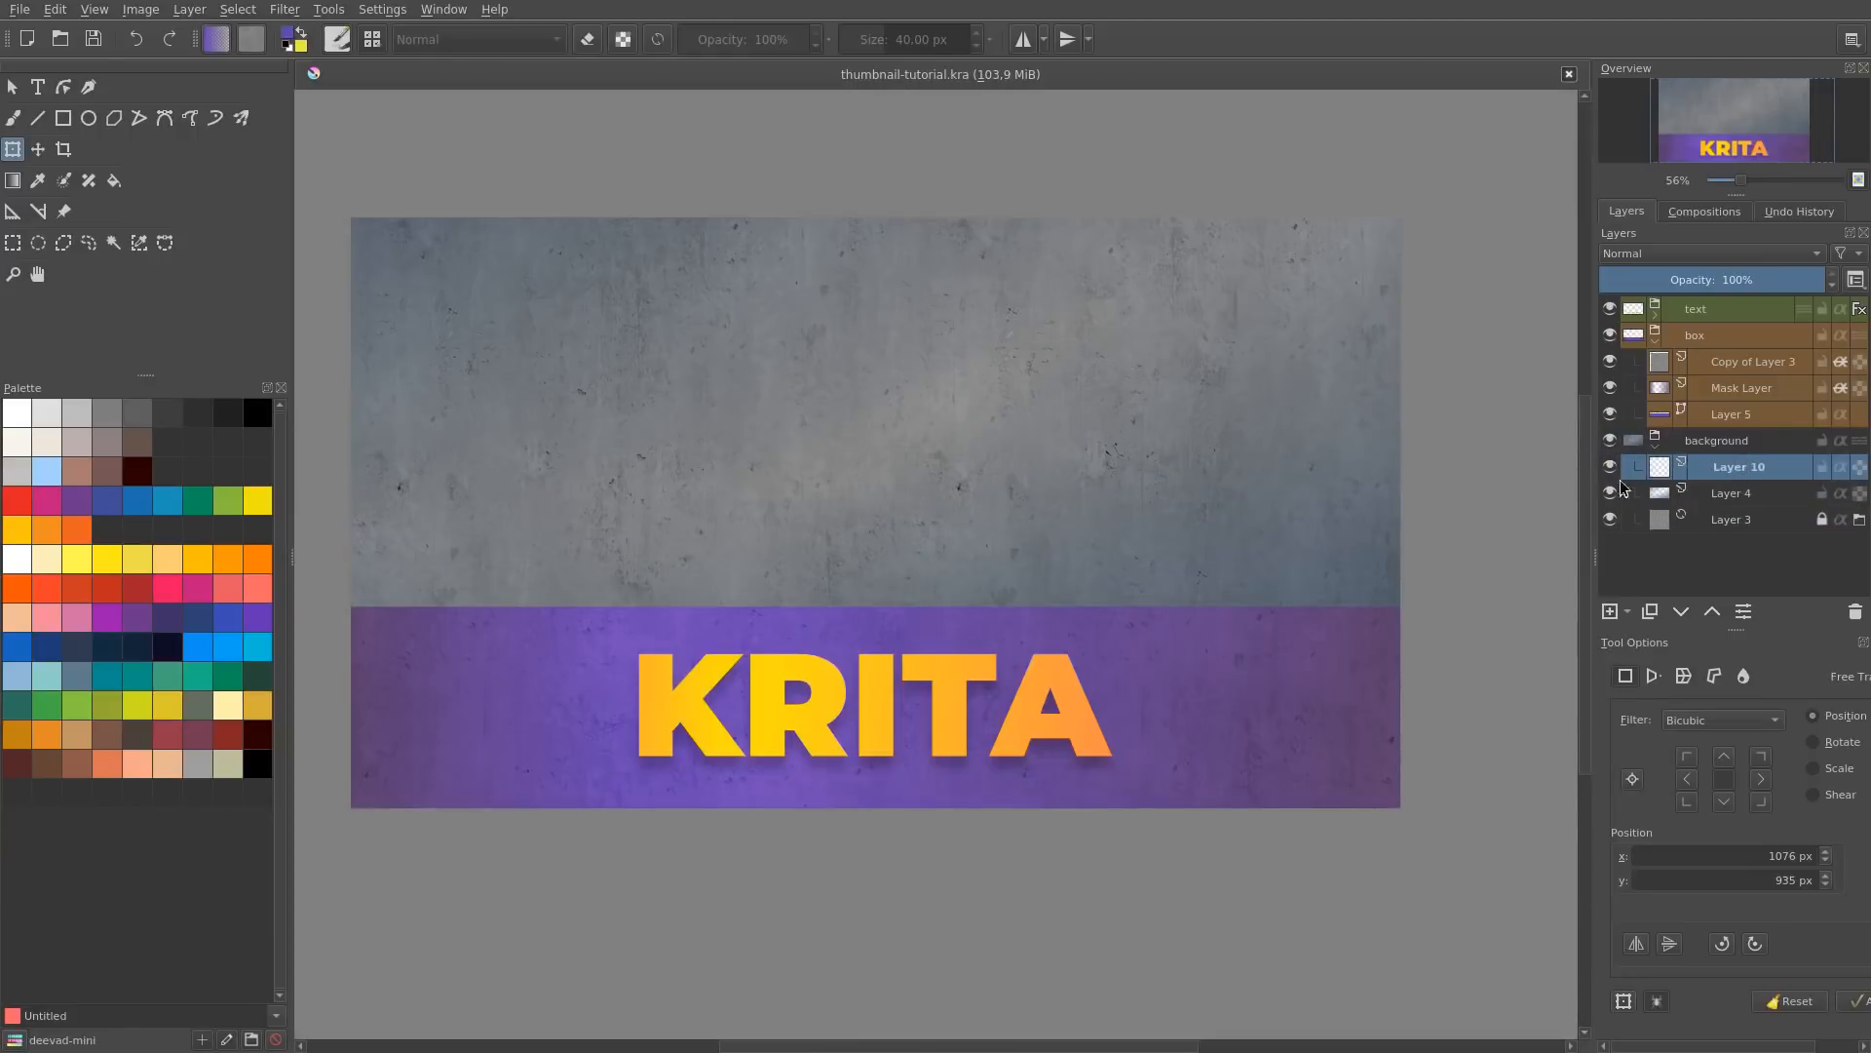
key("g")
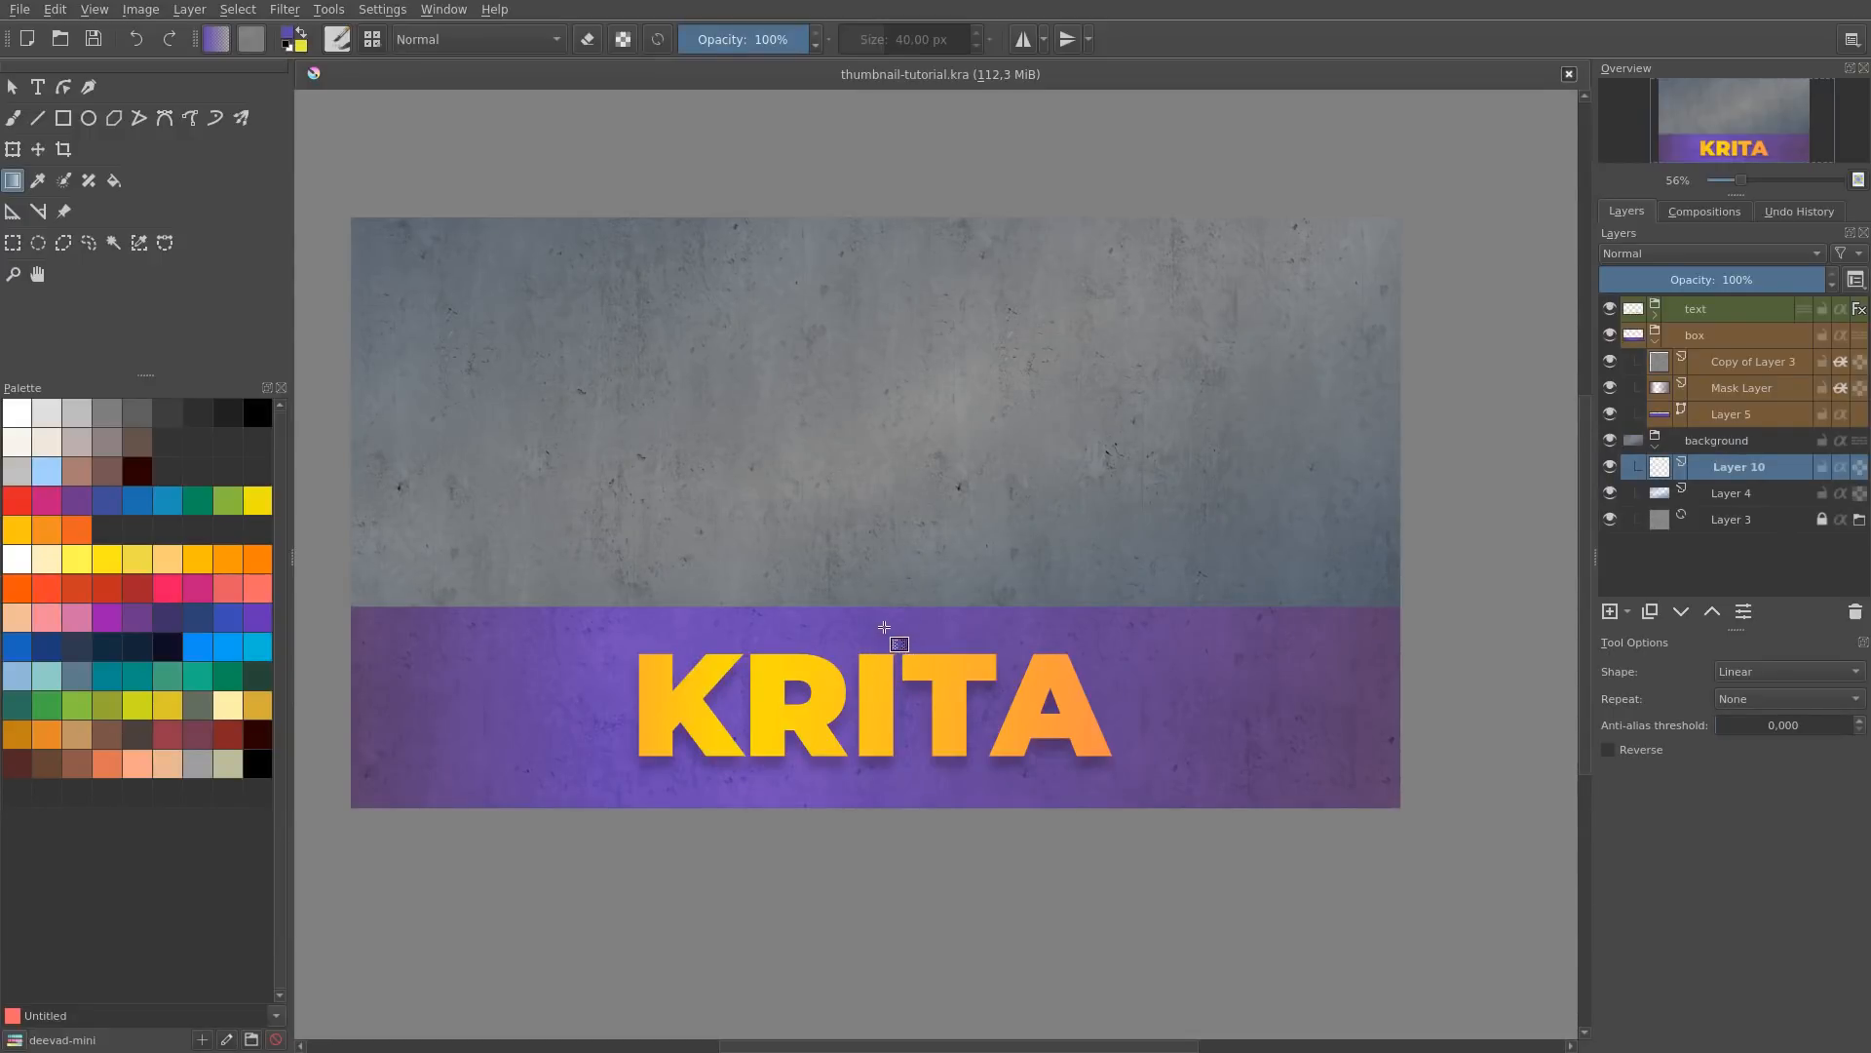
left_click_drag(913, 536, 965, 576)
key("ctrl+z")
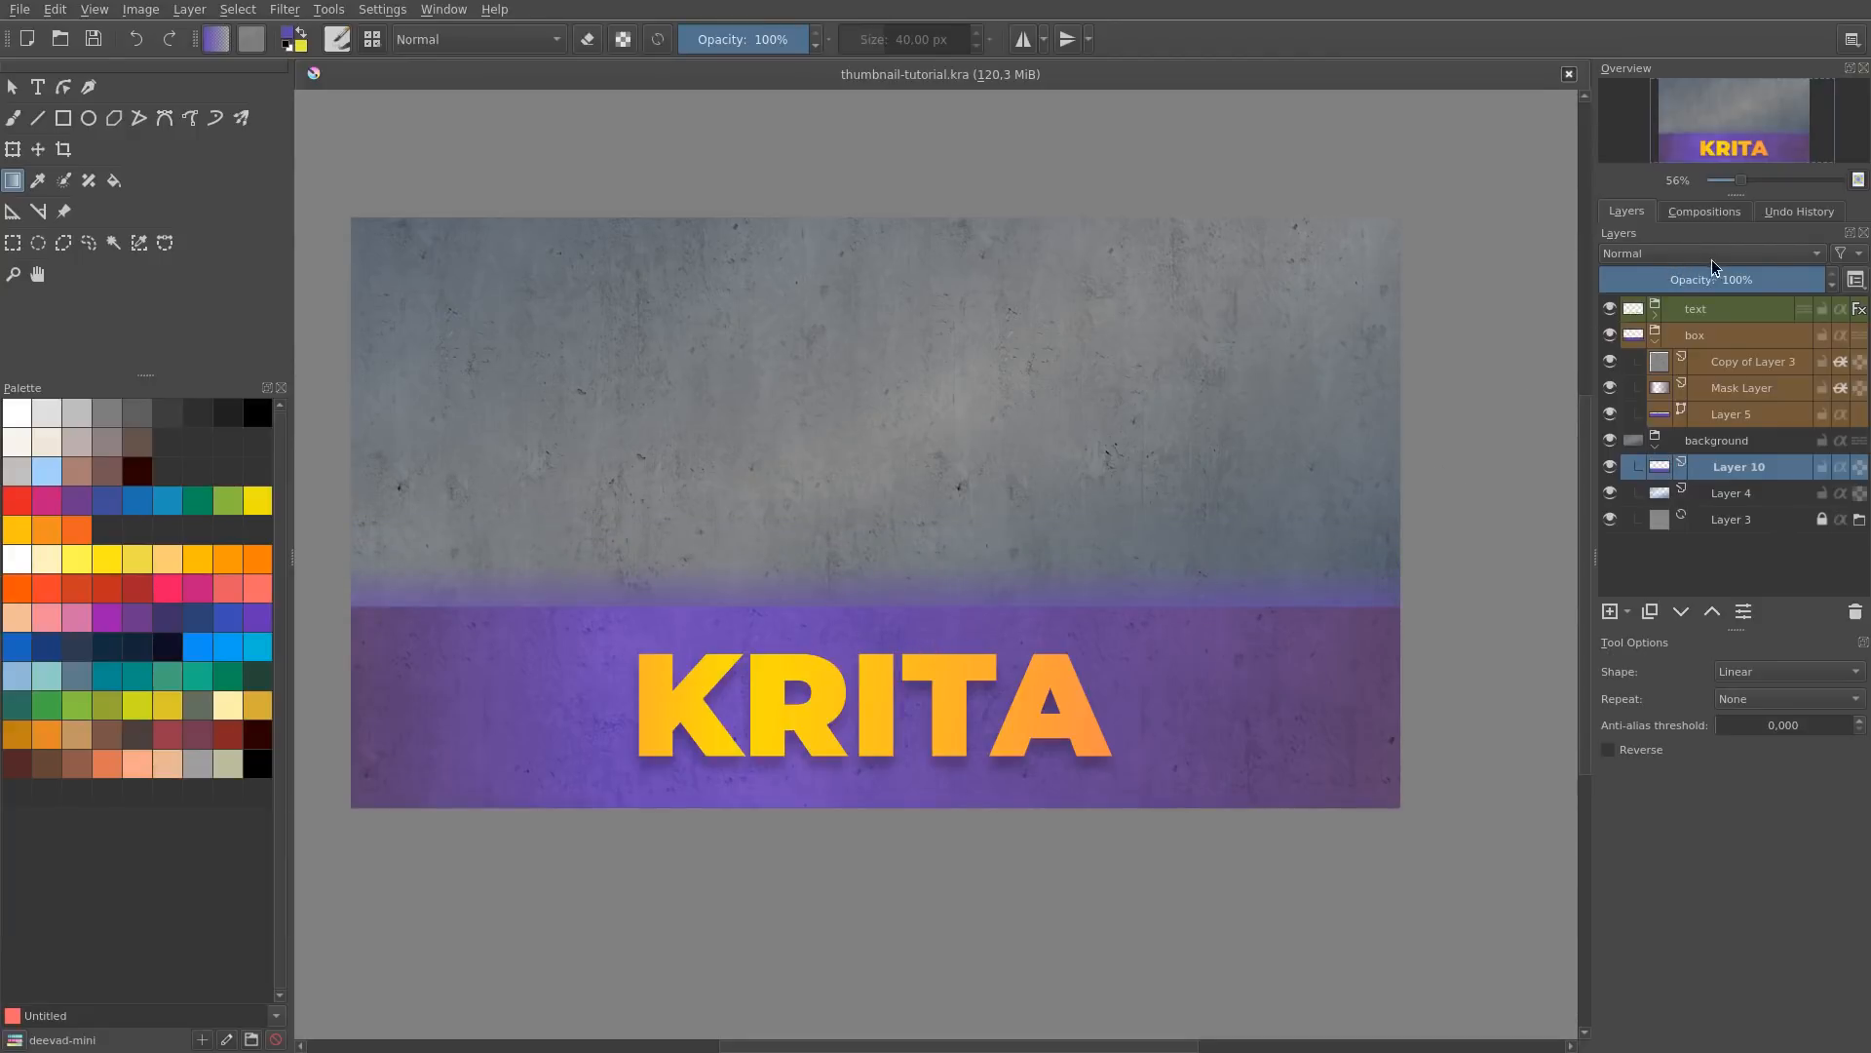
Step: Set the gradient layer to Multiply at 43% opacity and move it straight down to Y 652 px
left_click(1709, 257)
left_click(1675, 382)
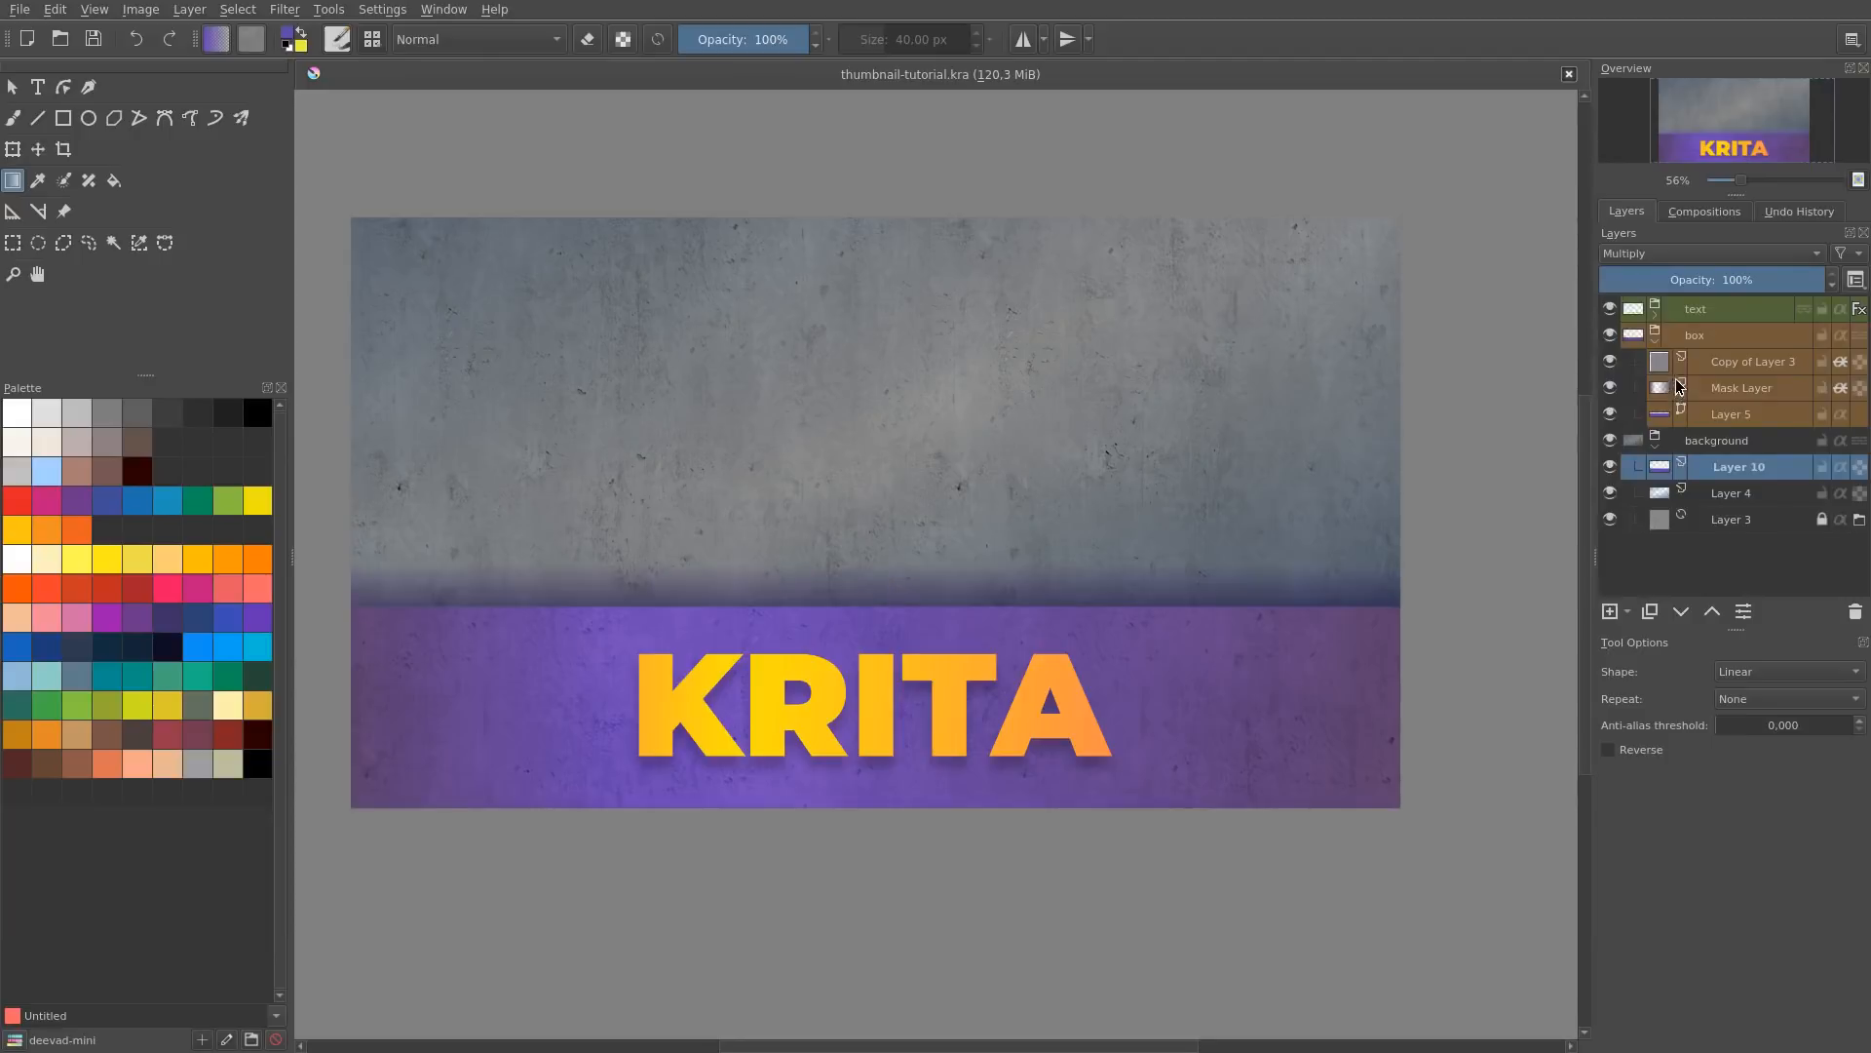
left_click_drag(1755, 280, 1698, 280)
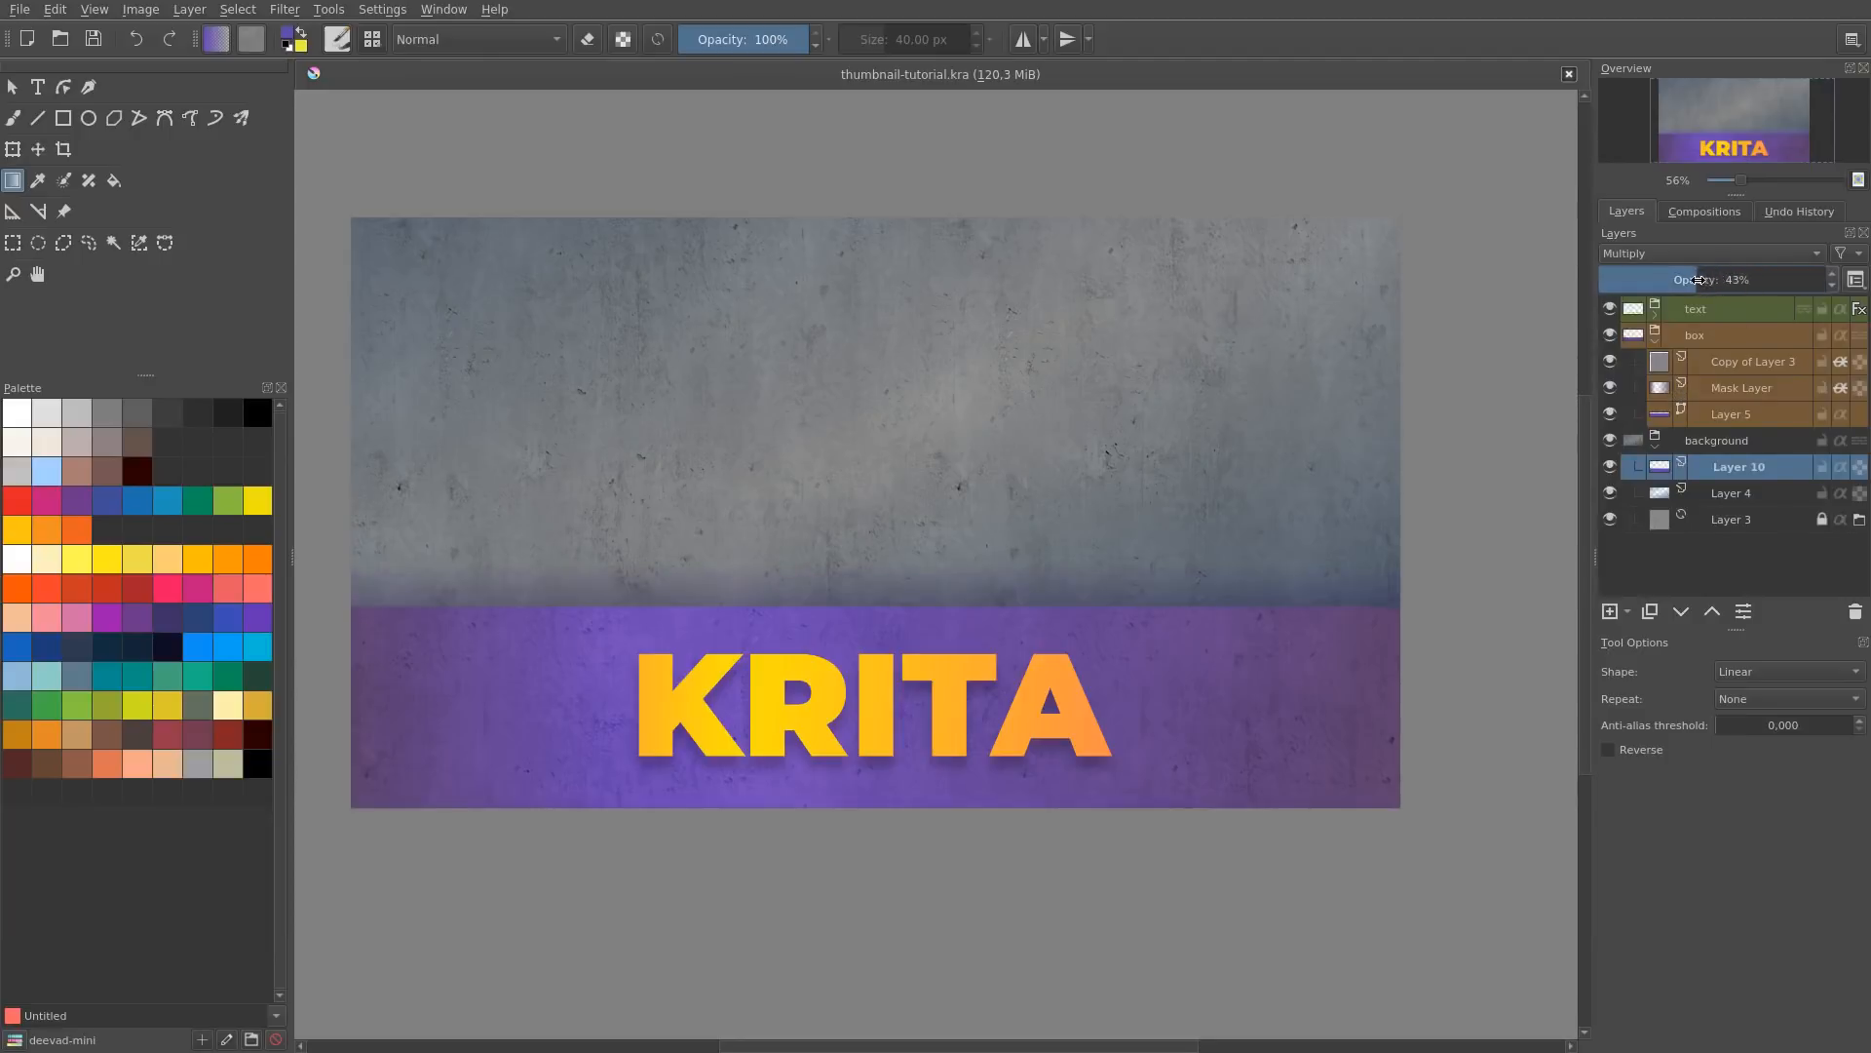
key("t")
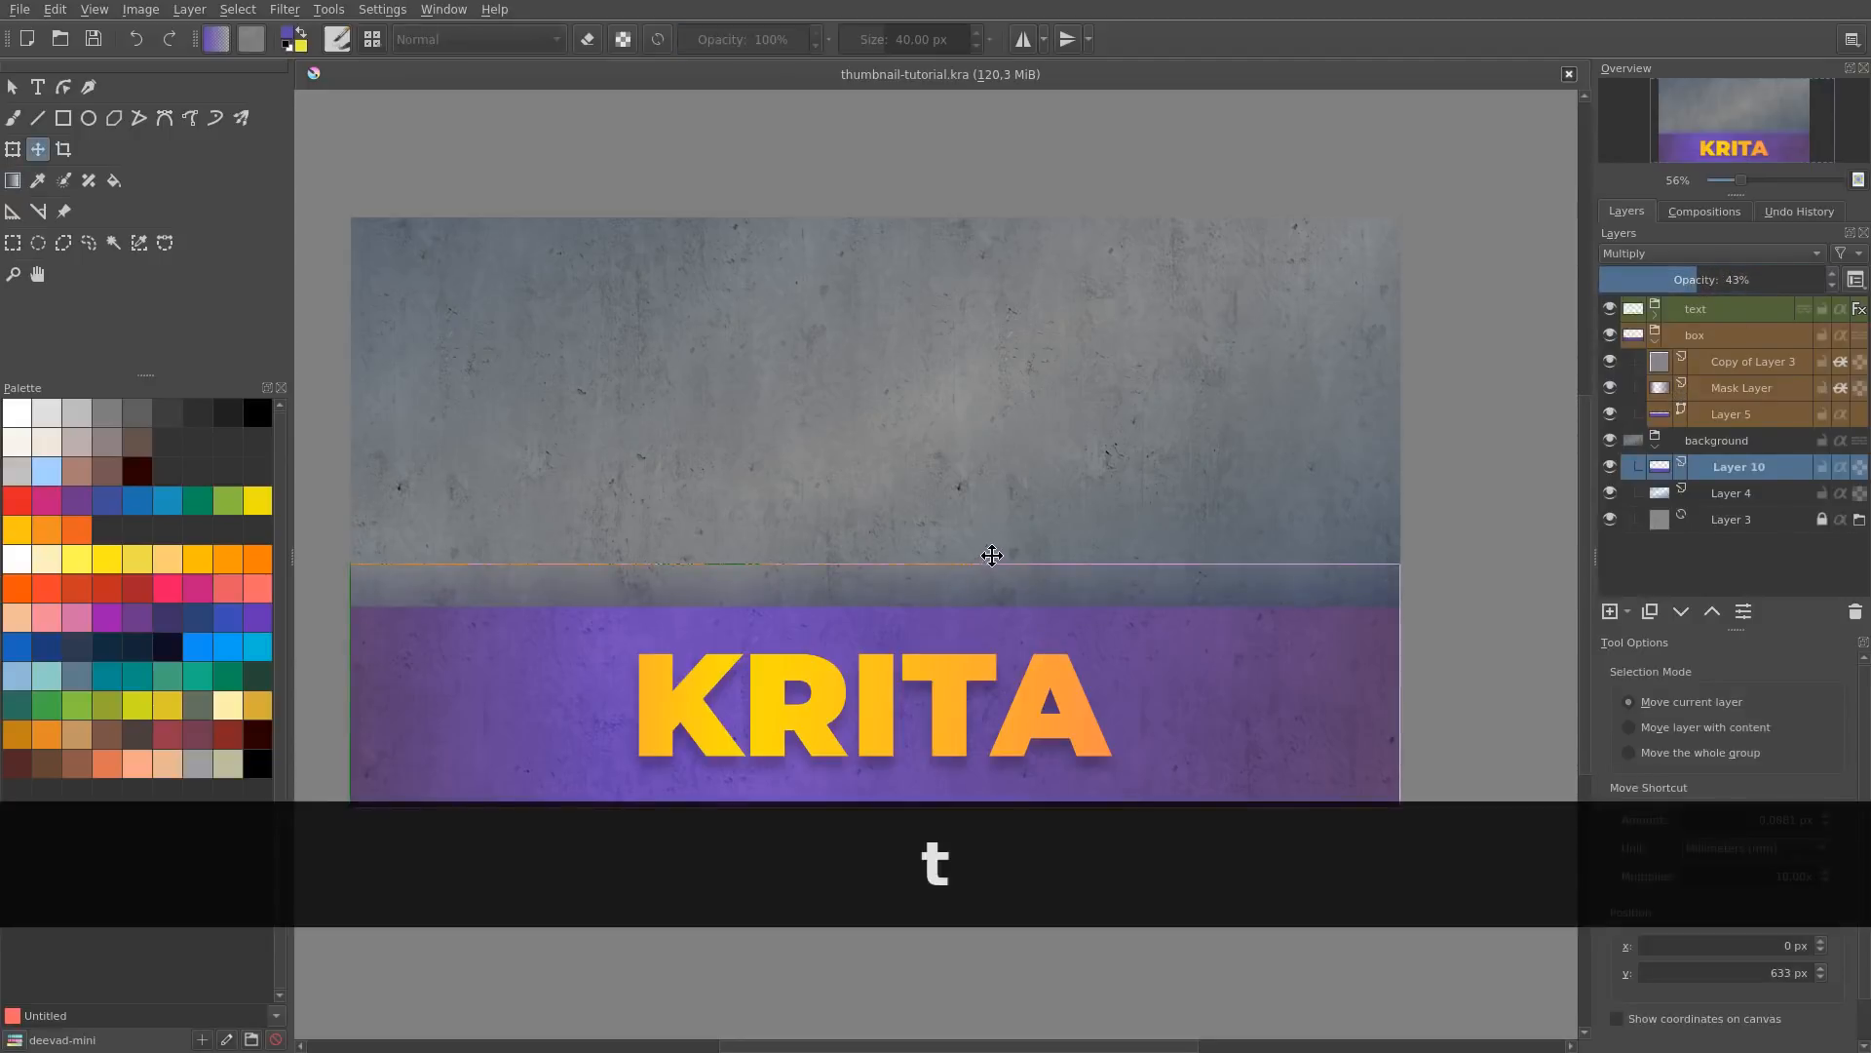
left_click_drag(1008, 507, 1006, 518)
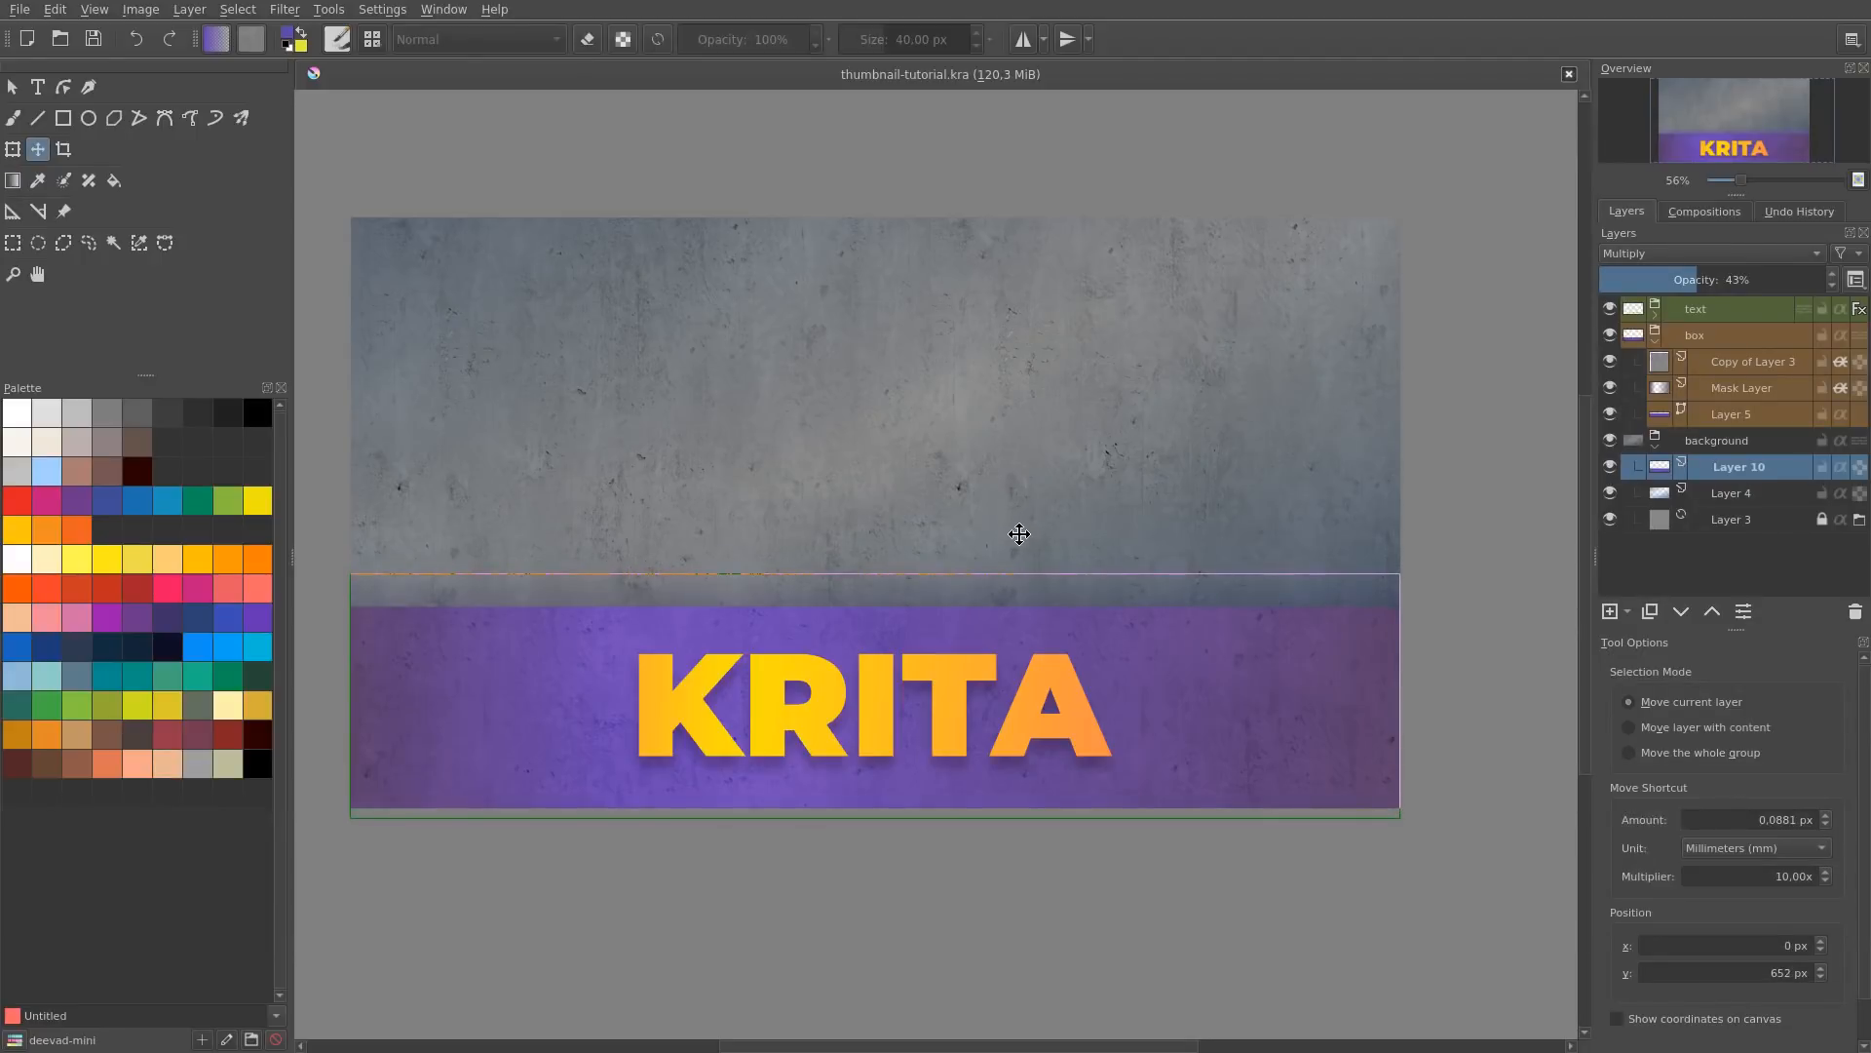
Step: Add a paint layer between the box and background groups and choose a textured paint brush preset
left_click_drag(1157, 403, 1155, 444)
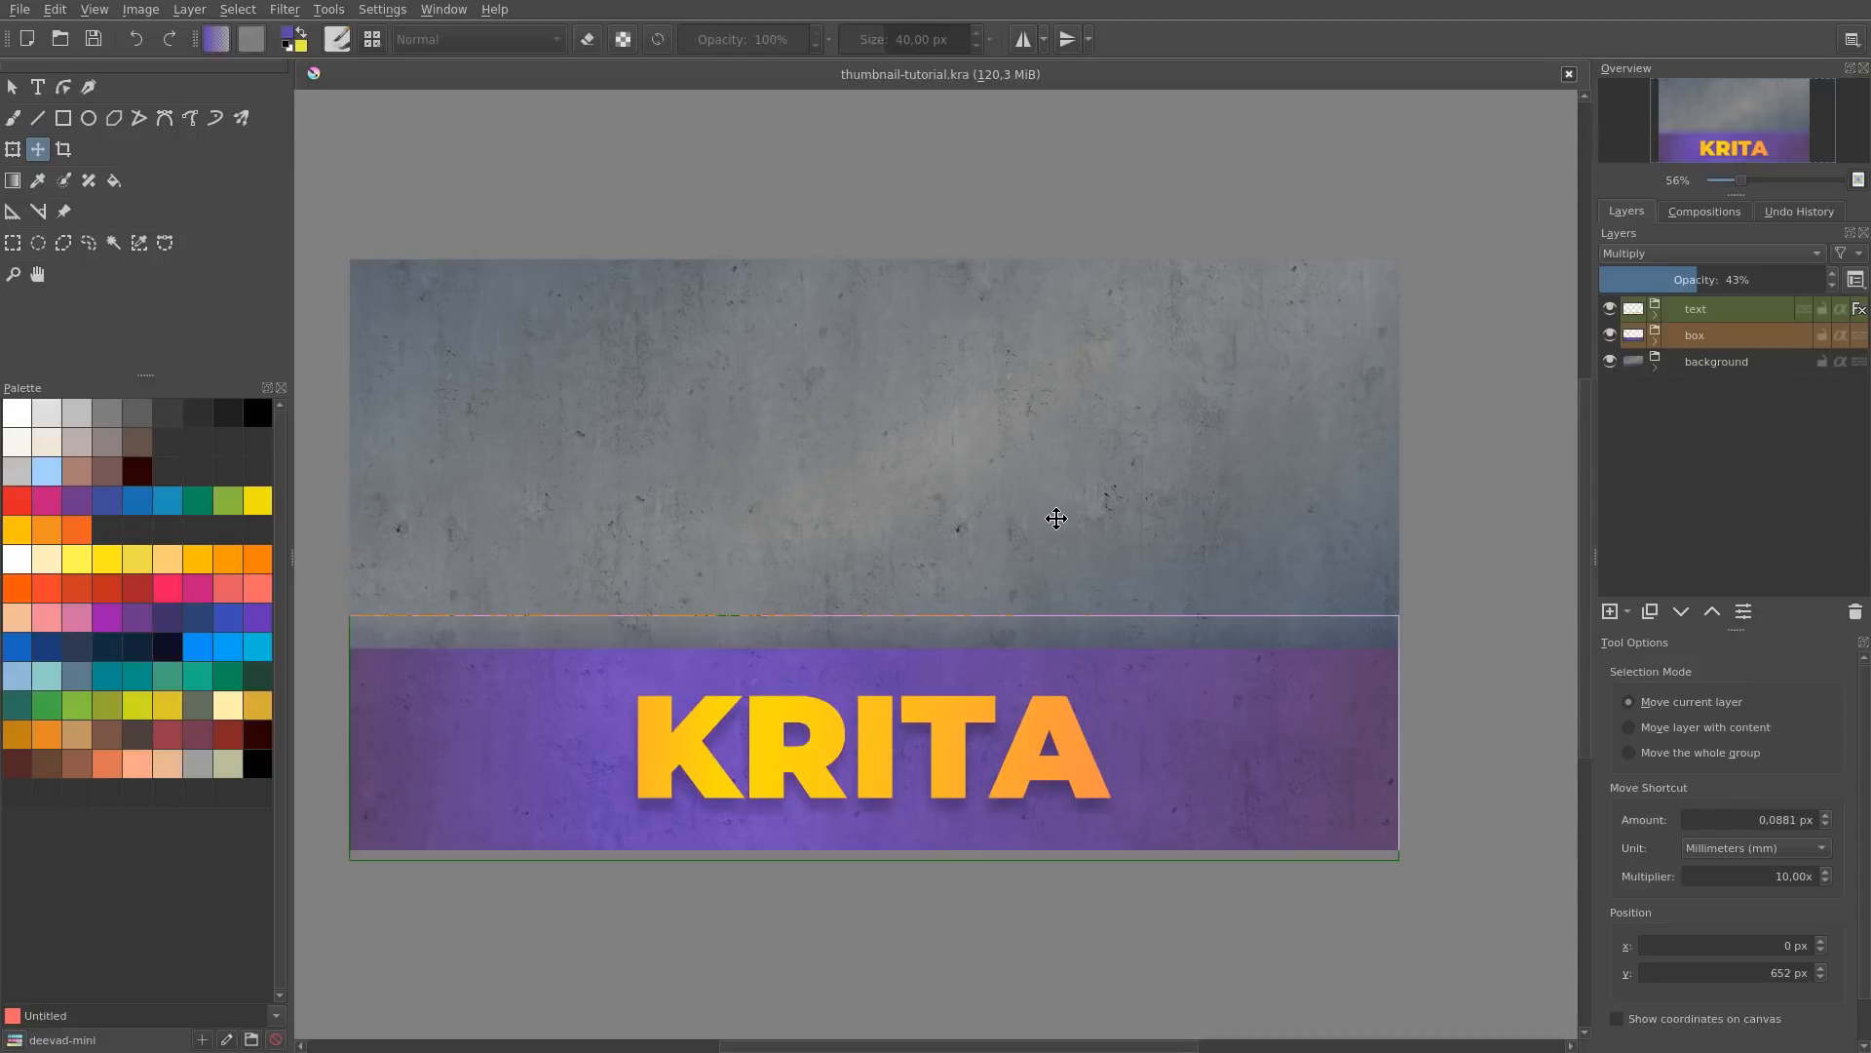
left_click(1688, 372)
key("n")
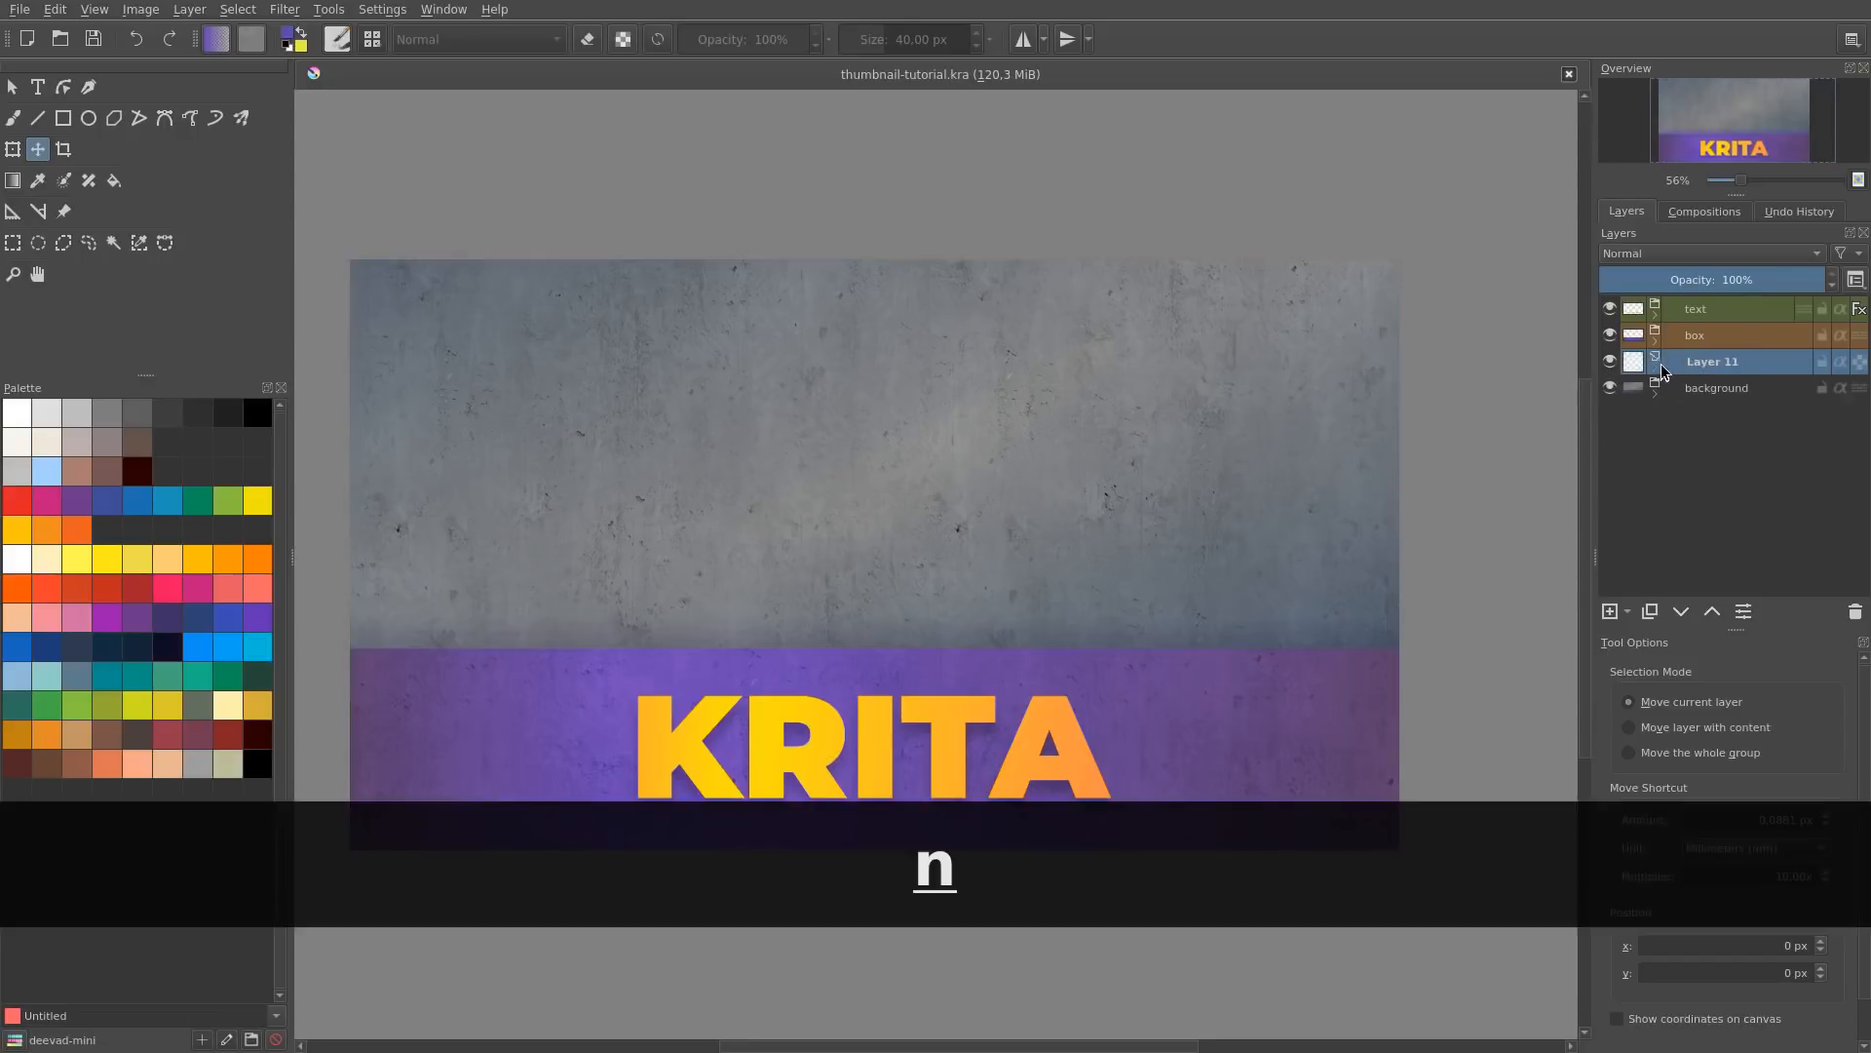
key("b")
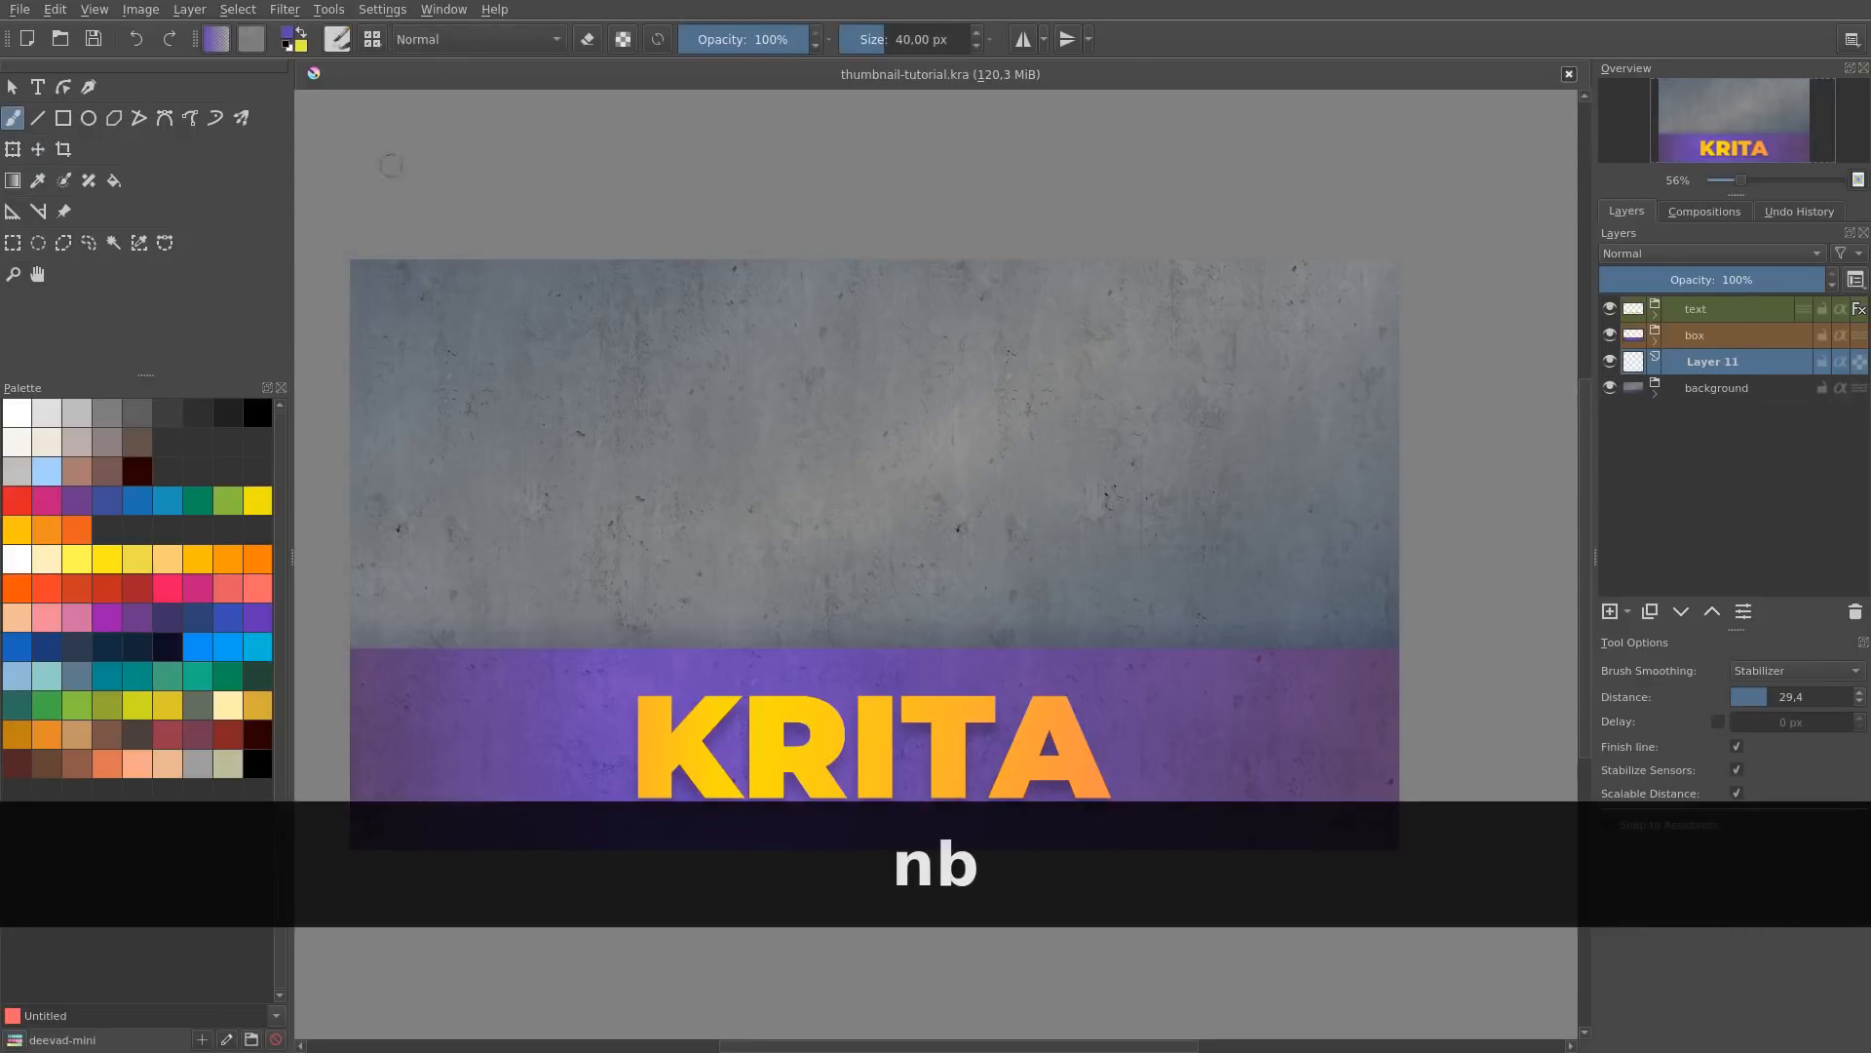
left_click(346, 41)
left_click(375, 45)
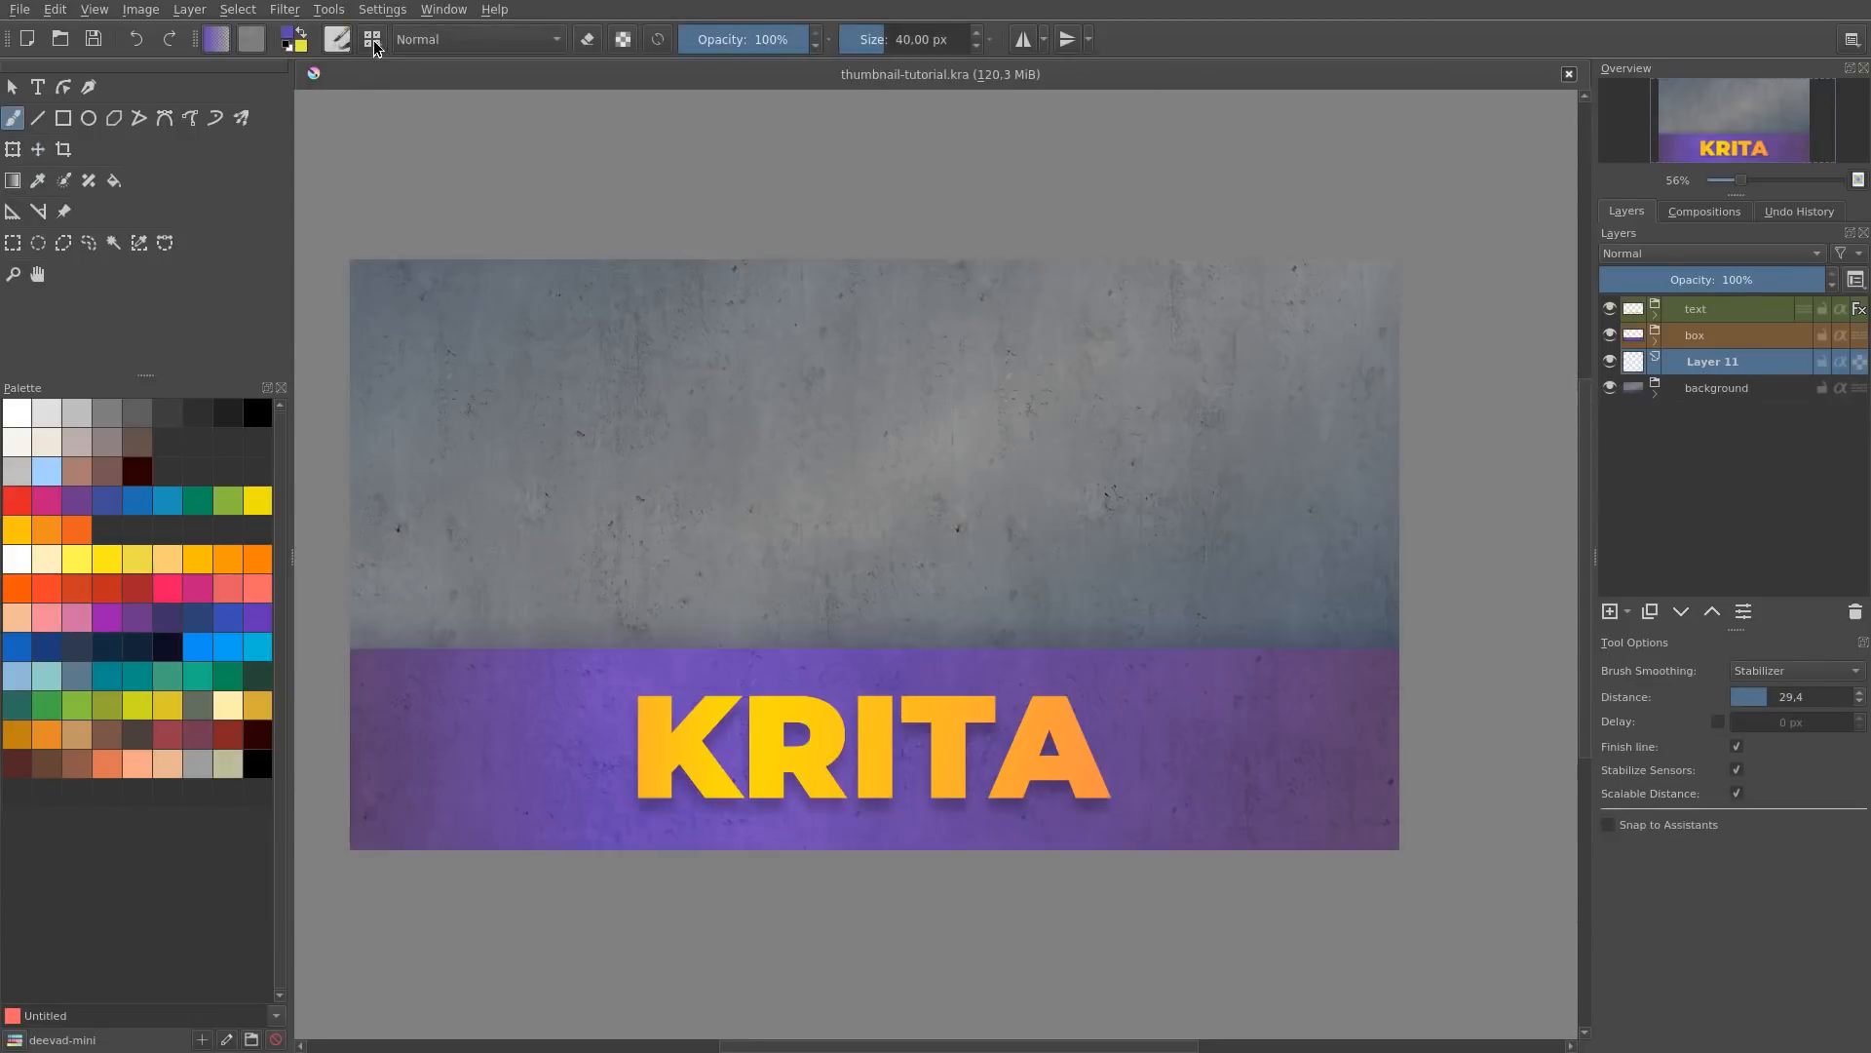
left_click(373, 46)
left_click_drag(781, 168, 780, 254)
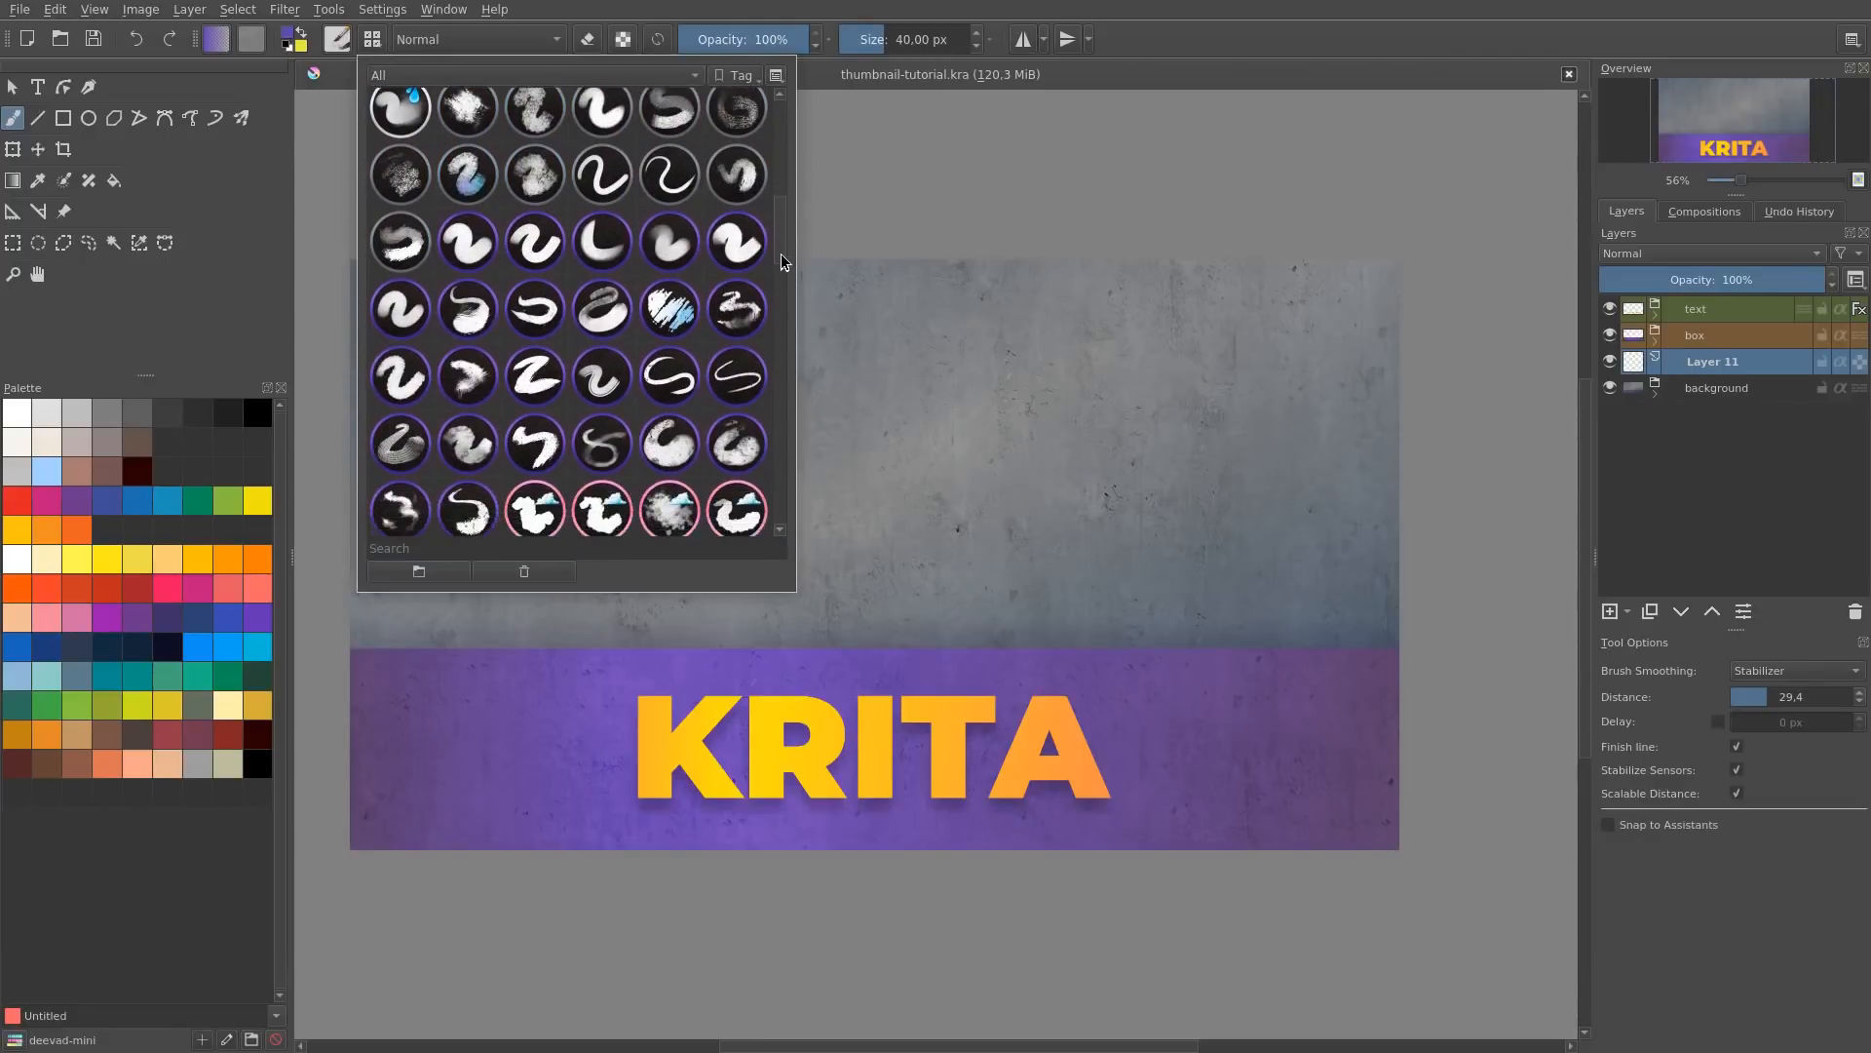
left_click(616, 314)
Step: Paint broad golden-yellow strokes across the concrete with a brush of about 636 px, and compare the layer at 56% opacity
left_click_drag(557, 468, 1004, 468, "shift")
left_click(198, 557)
mouse_move(434, 595)
left_mouse_down()
mouse_move(798, 361)
mouse_move(552, 759)
mouse_move(817, 407)
mouse_move(952, 498)
mouse_move(1089, 705)
mouse_move(1354, 402)
mouse_move(1206, 541)
mouse_move(1274, 558)
mouse_move(1356, 460)
left_mouse_up()
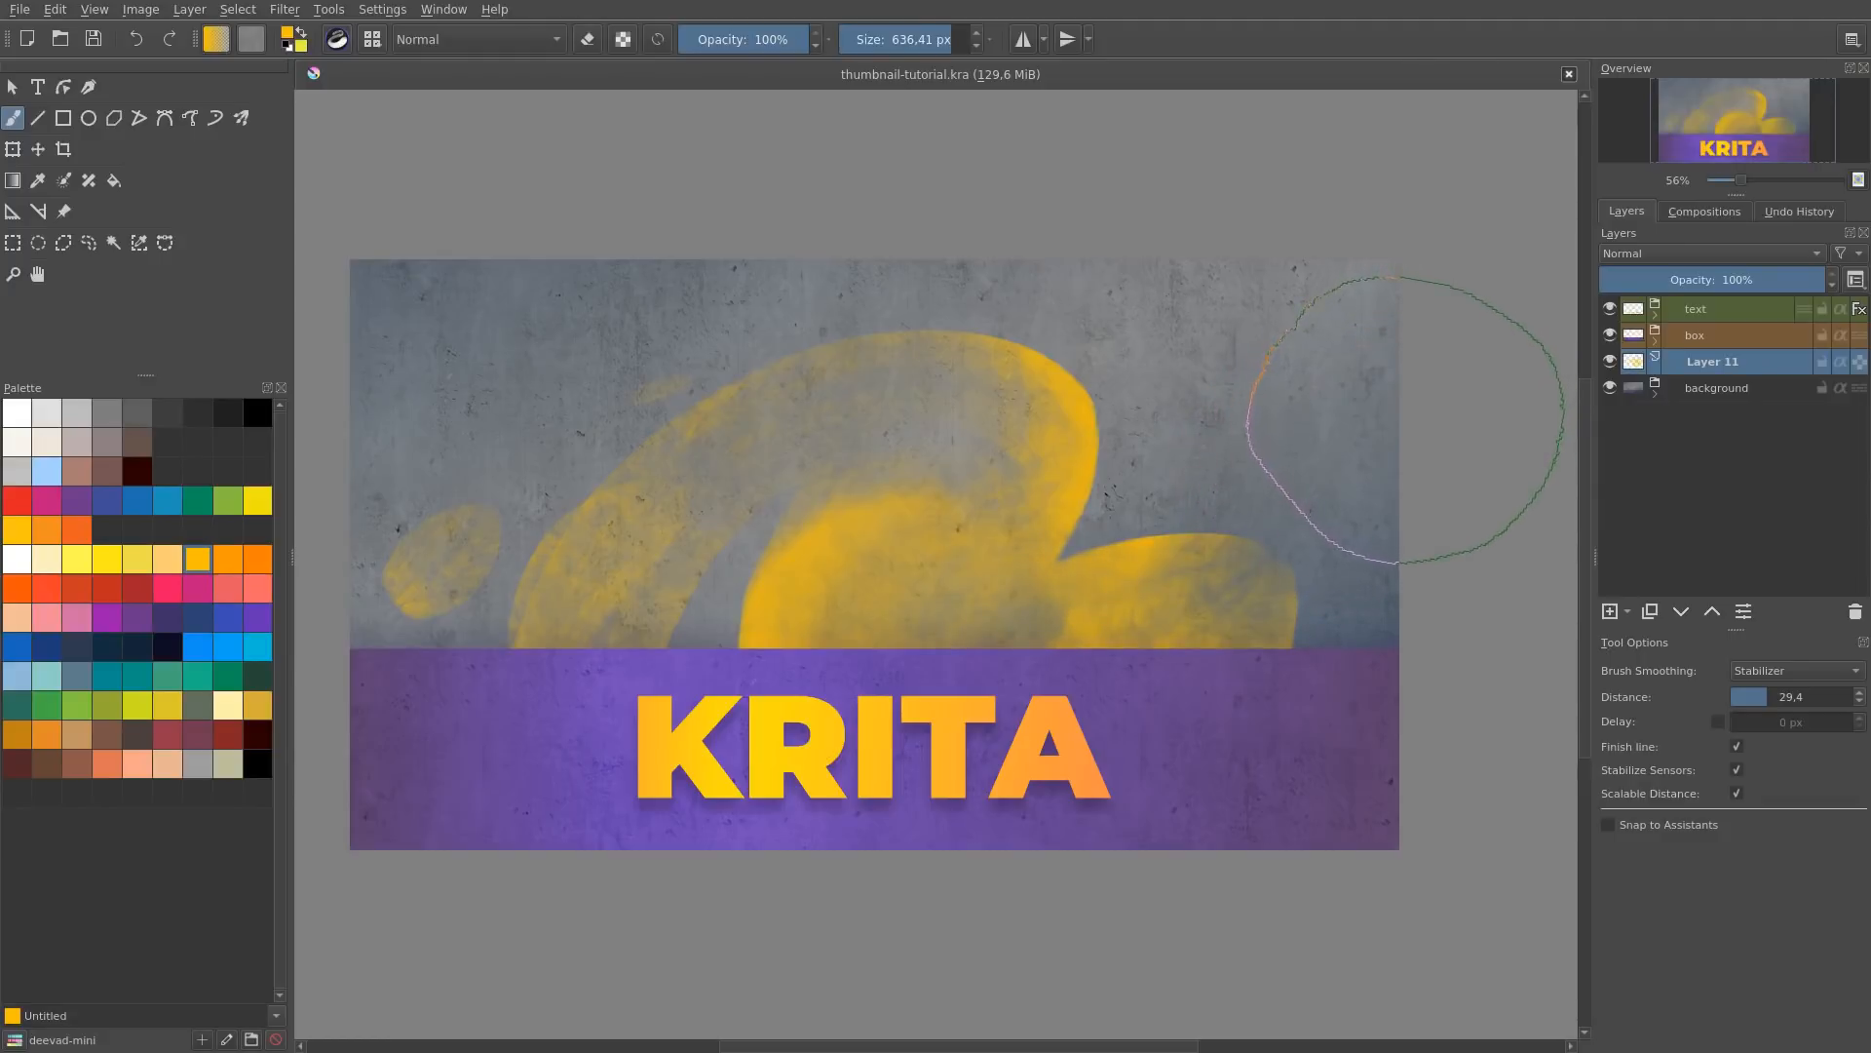
left_click(1727, 280)
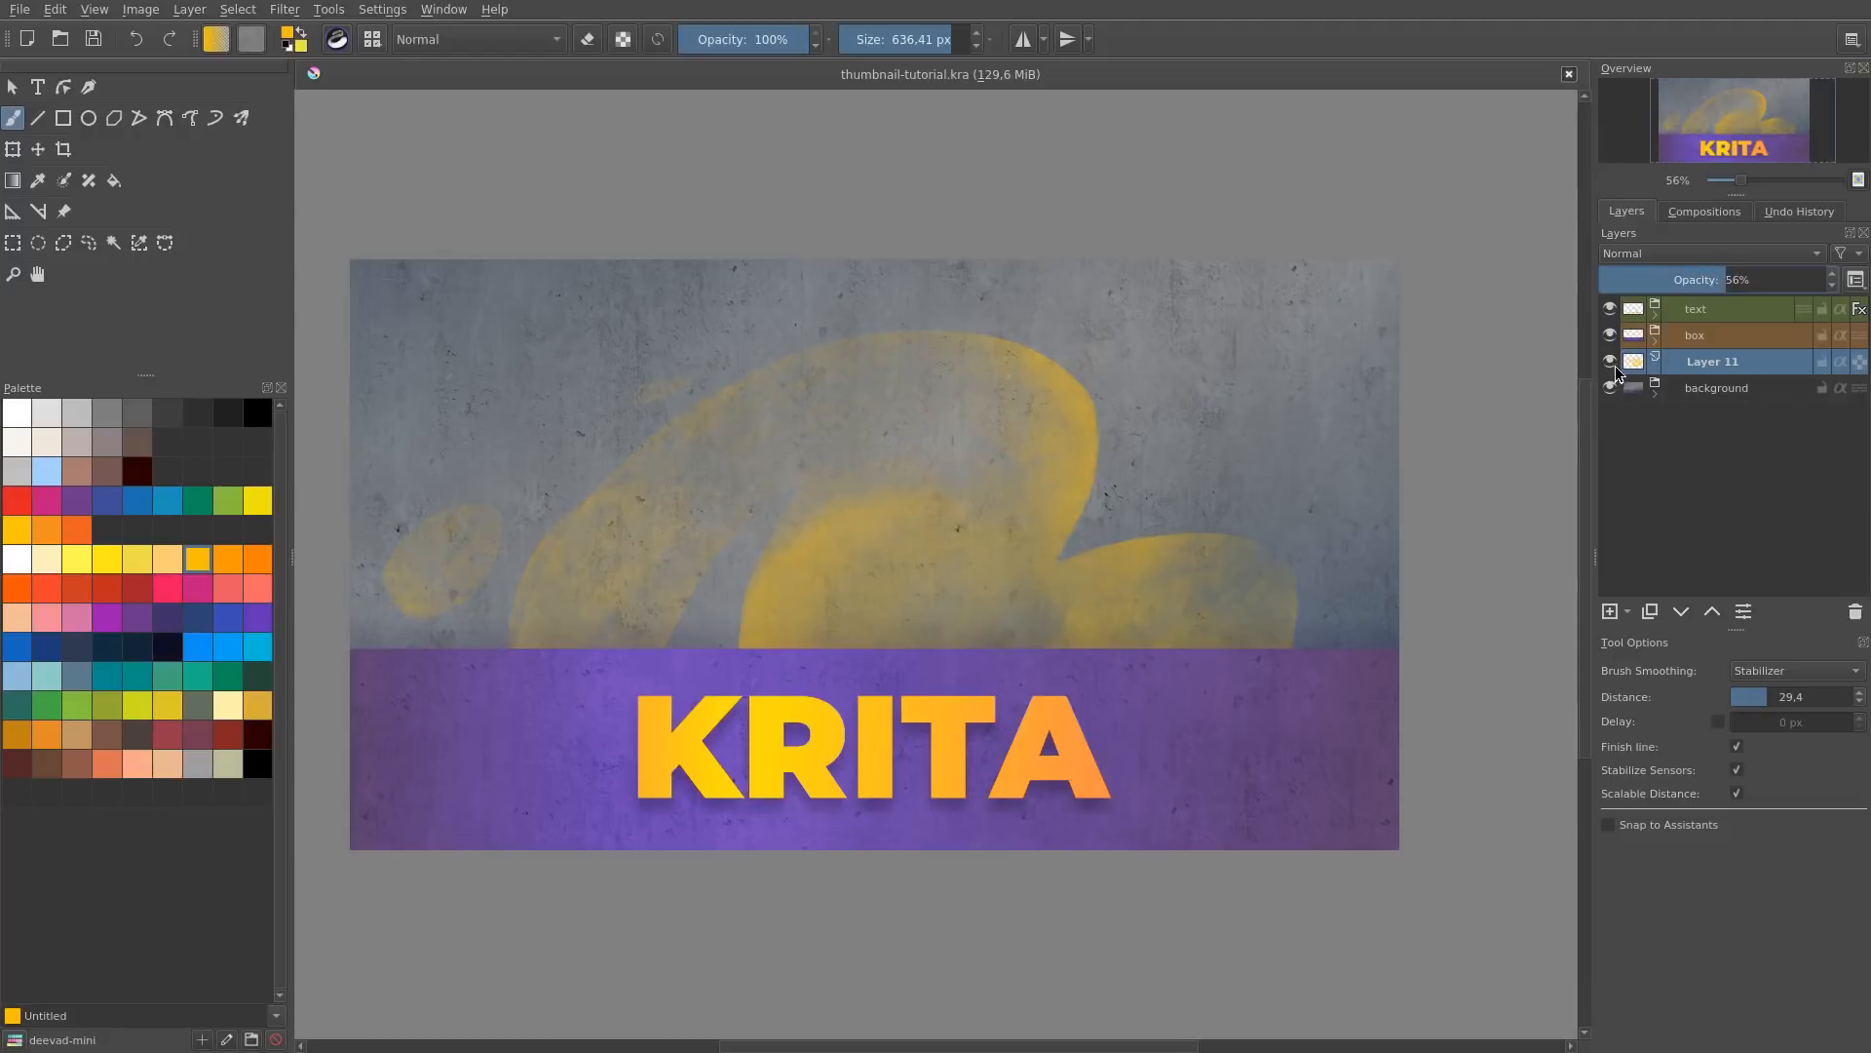
left_click(1611, 362)
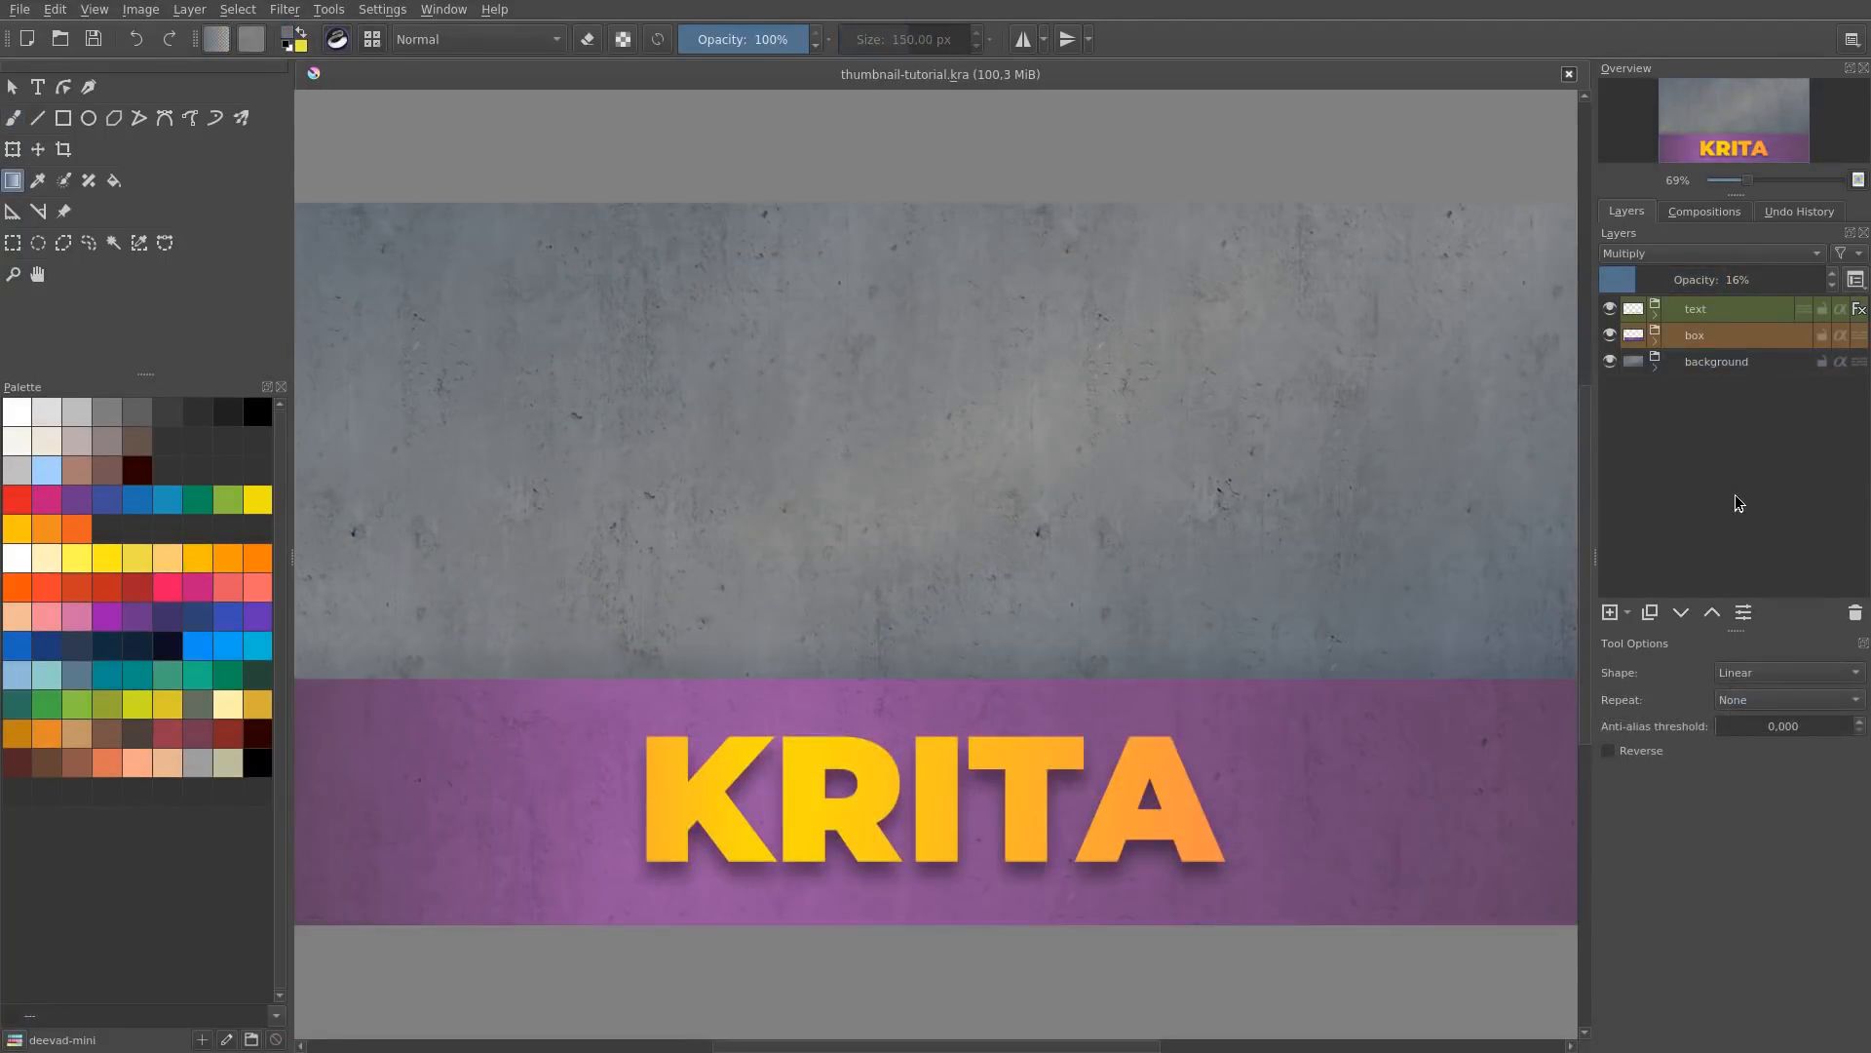
Step: Add a Color Adjustment filter layer above the text group and shape its RGBA curve into a gentle S with a shadow point at input 64, output 61
left_click(1693, 314)
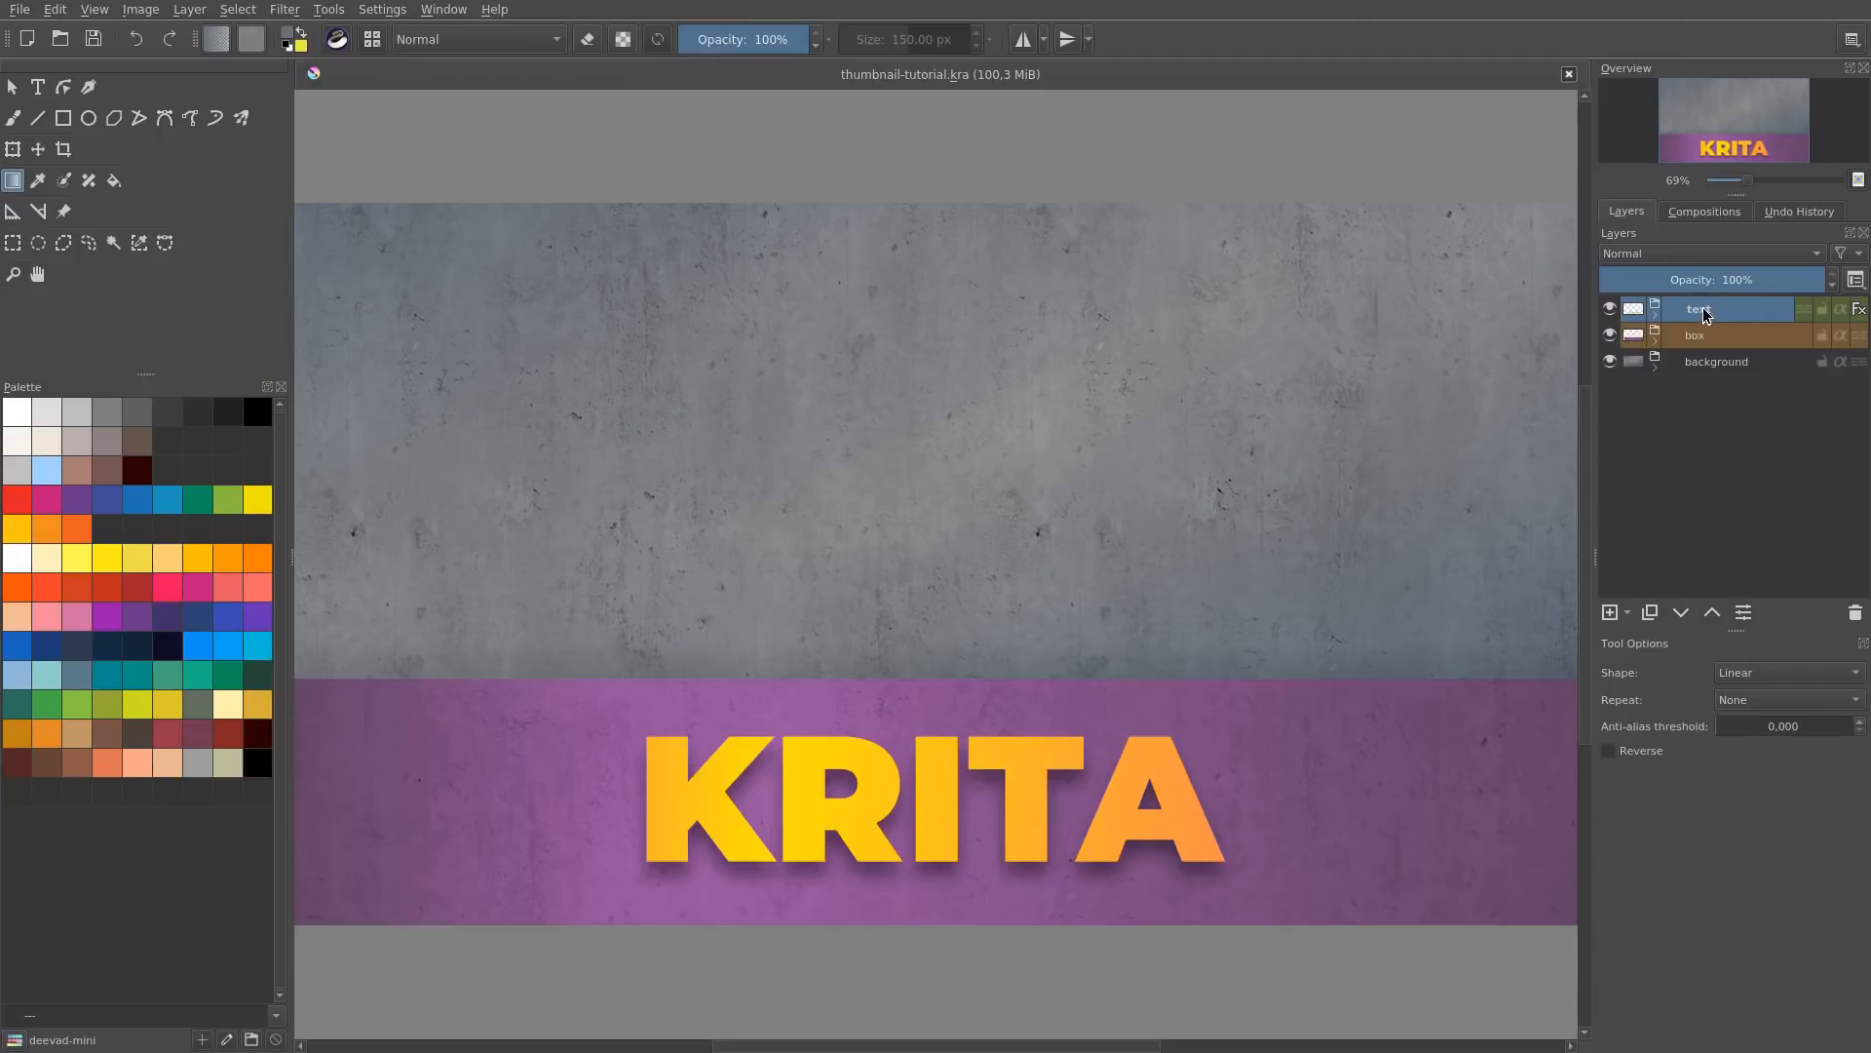
left_click(1631, 617)
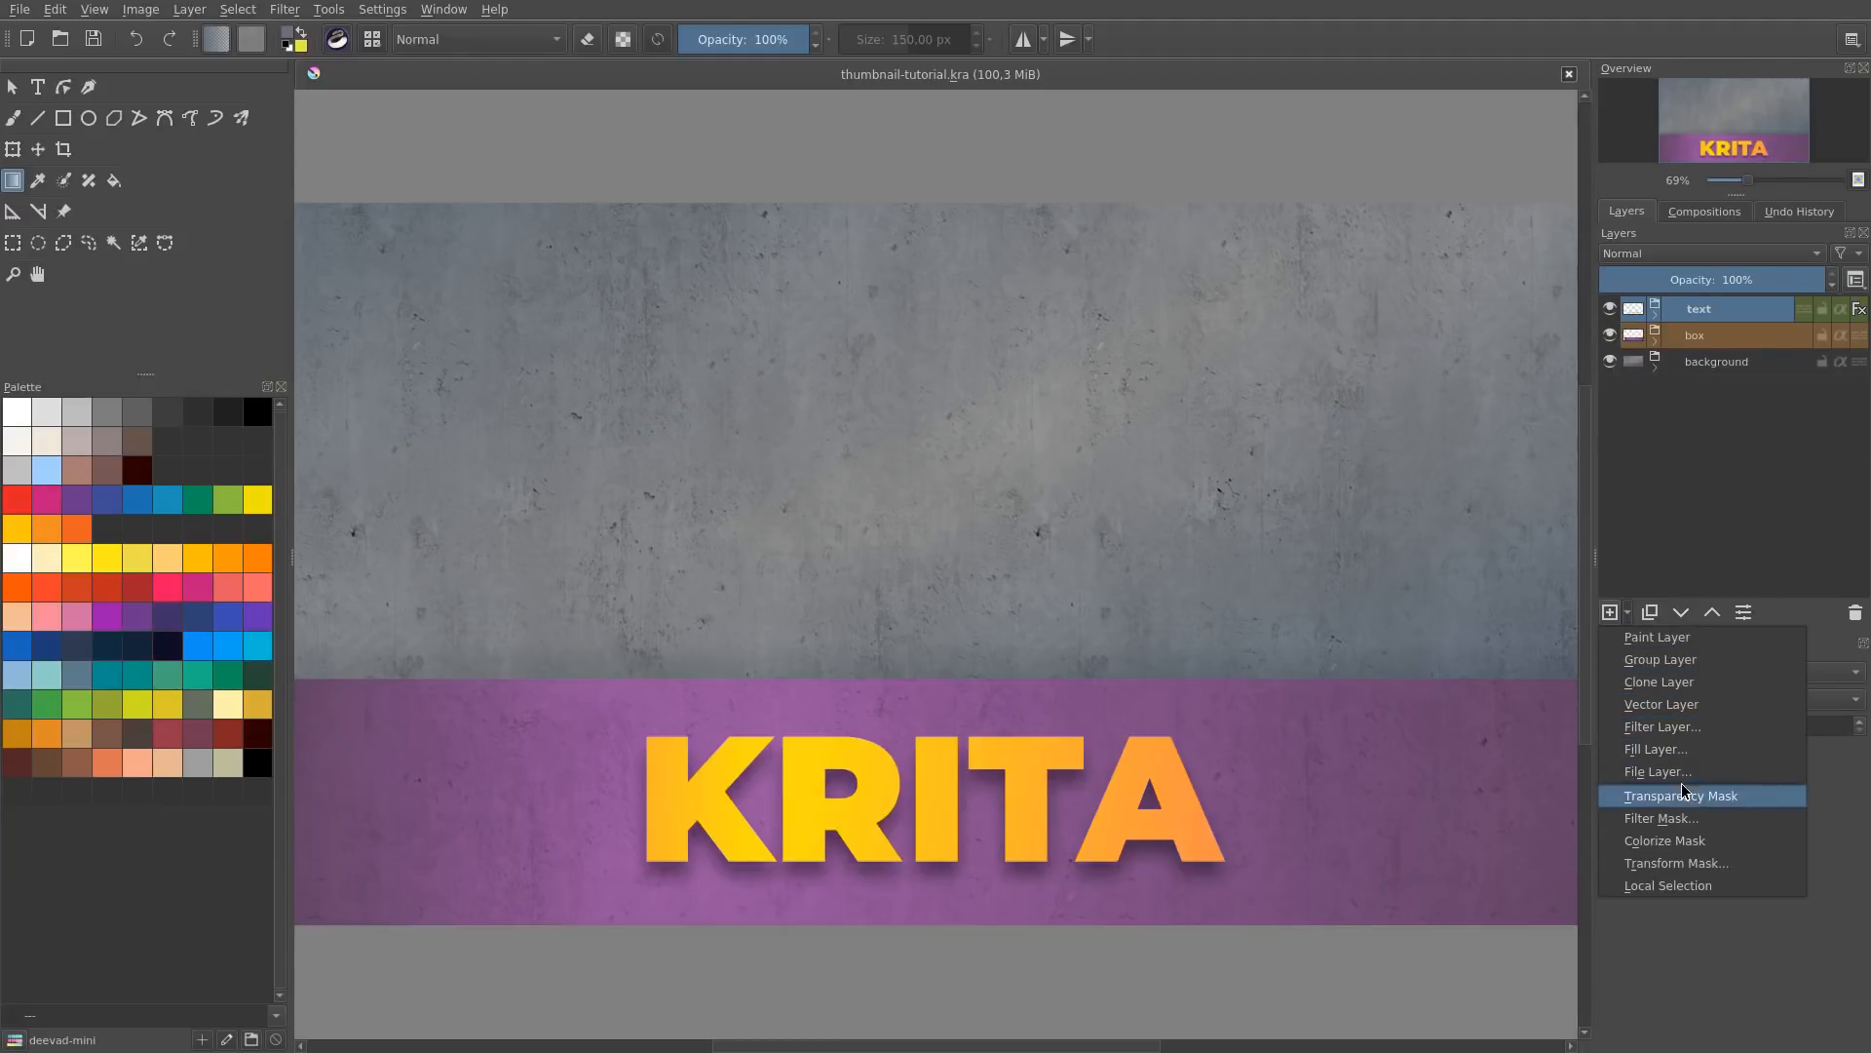
left_click(1692, 731)
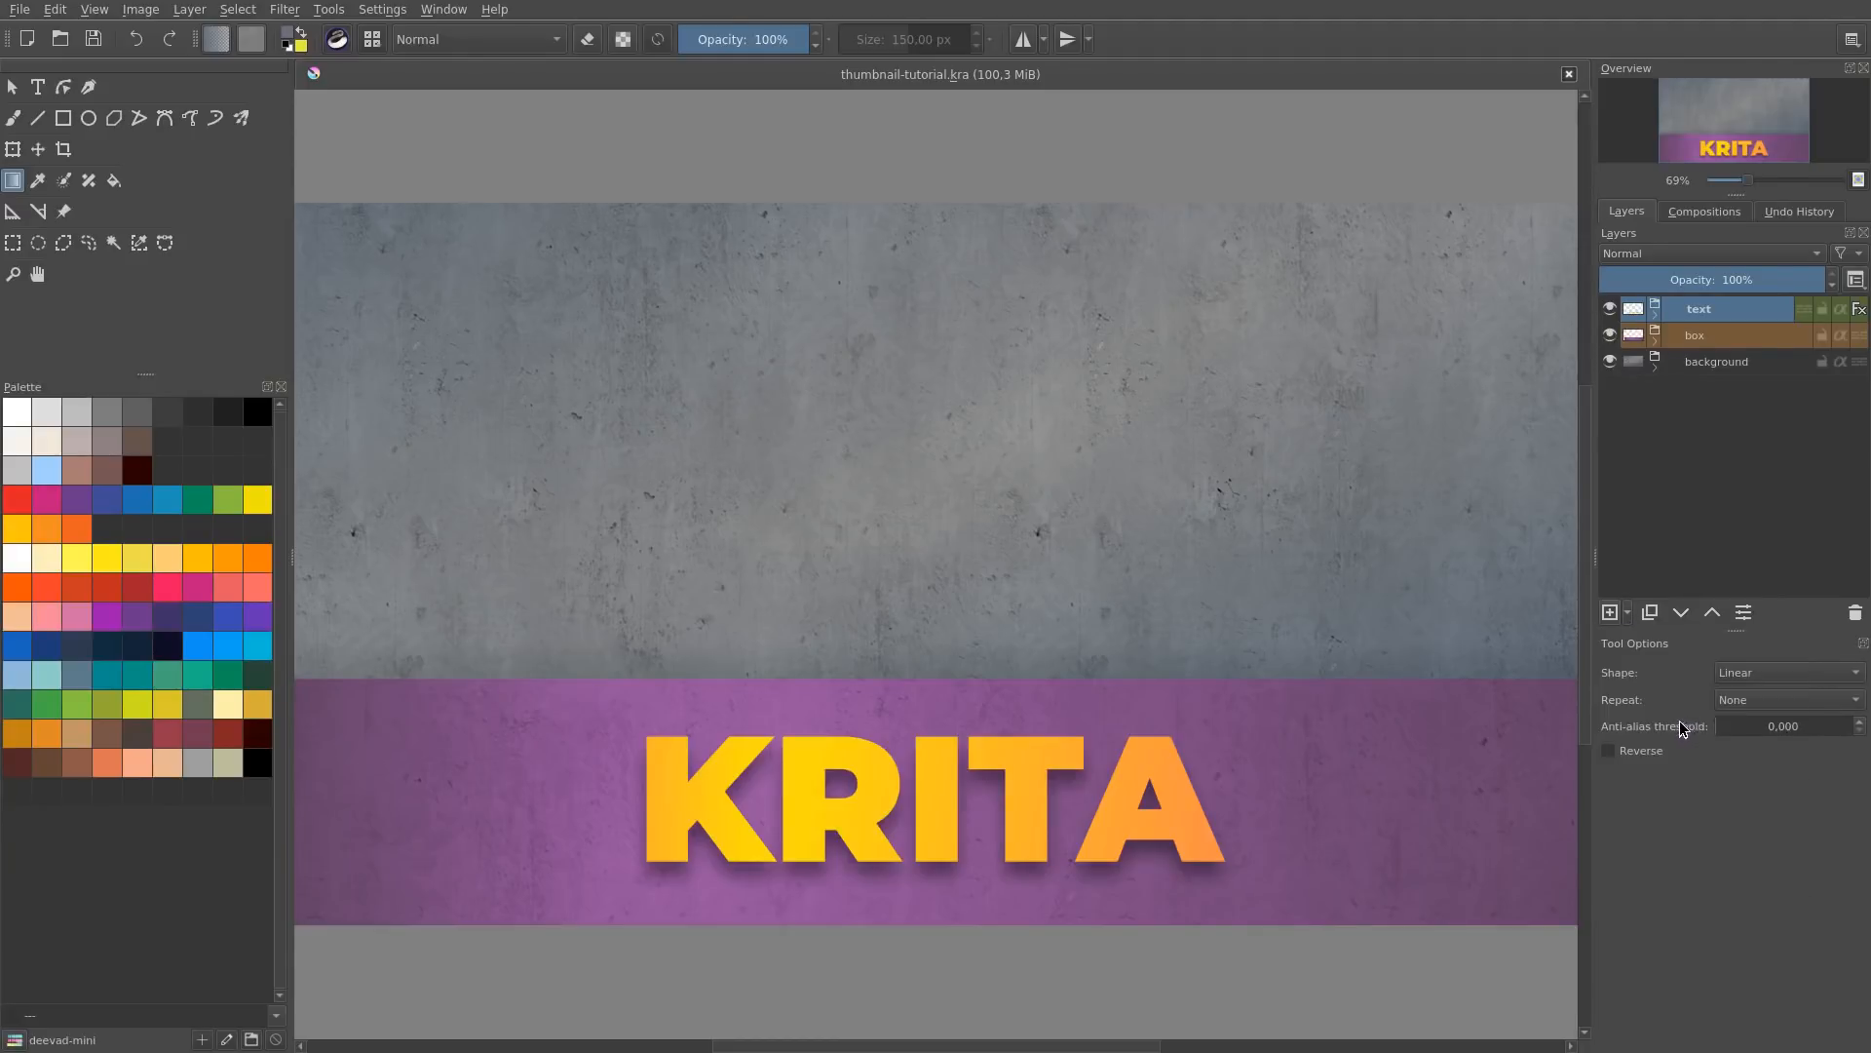
left_click_drag(888, 366, 1028, 157)
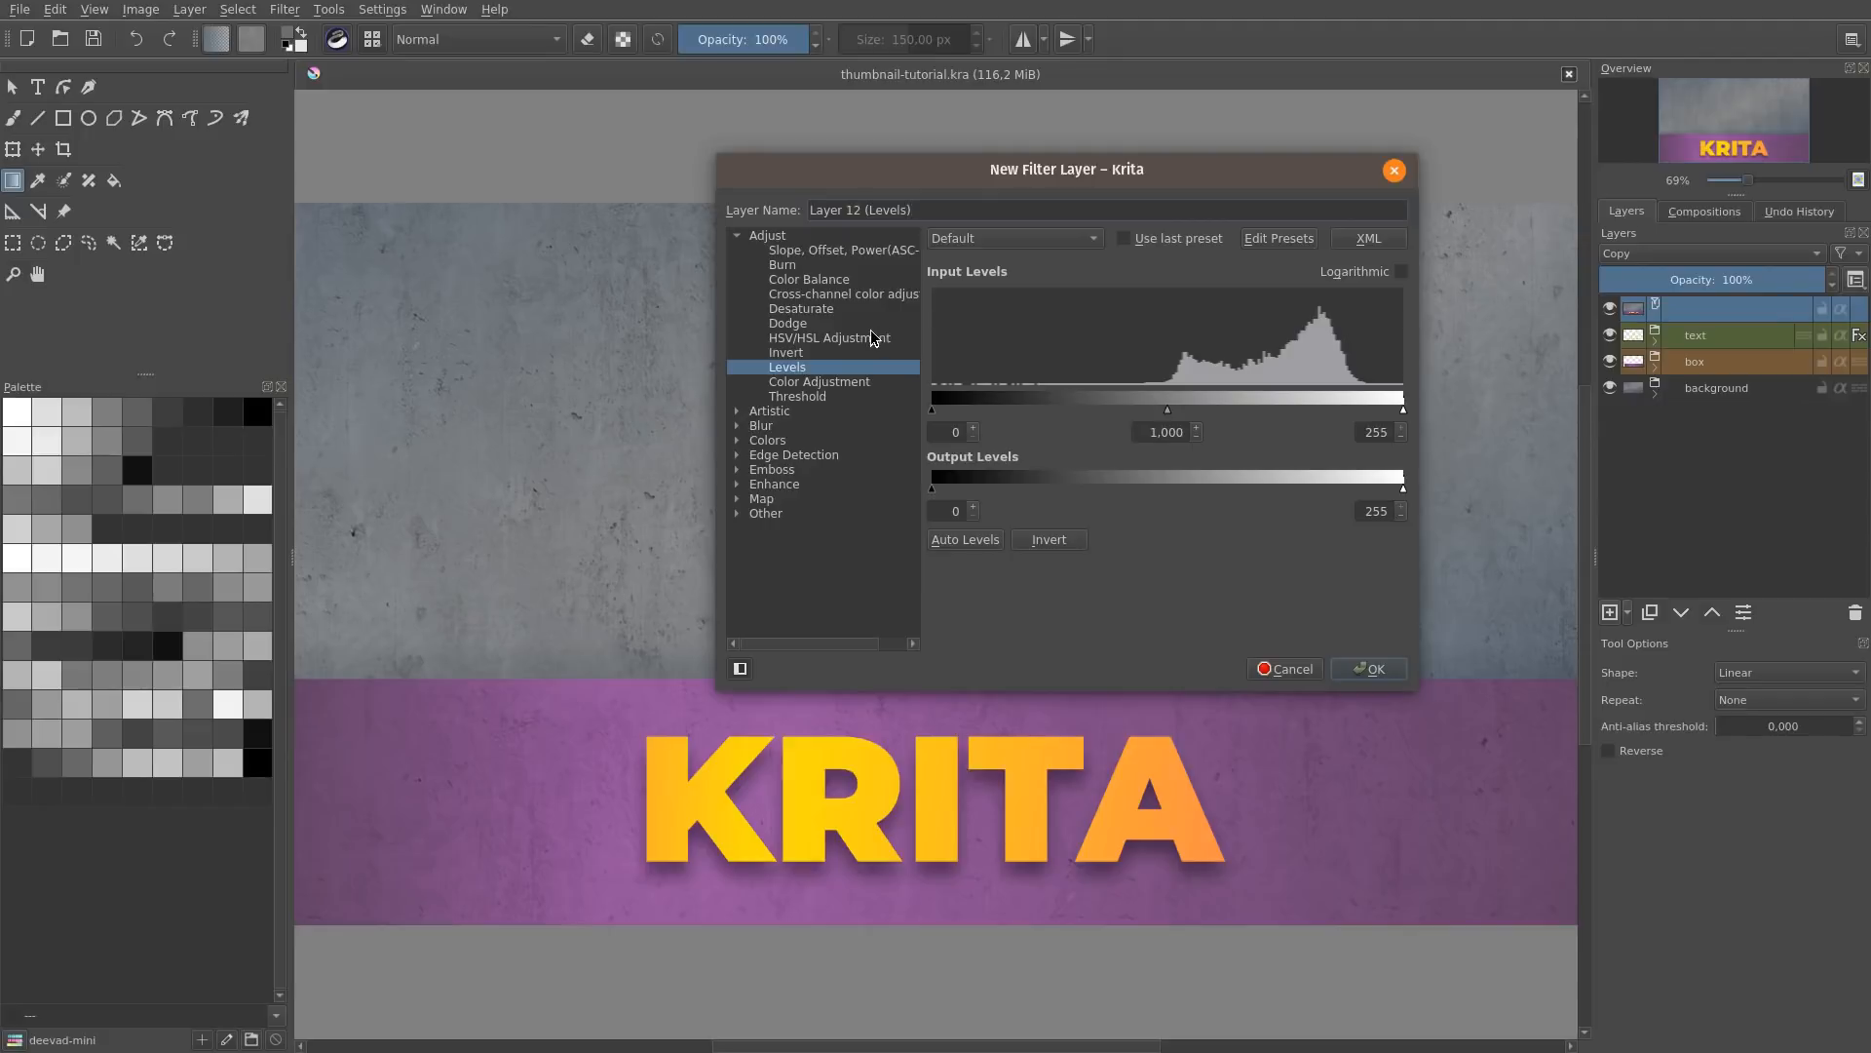
left_click(869, 382)
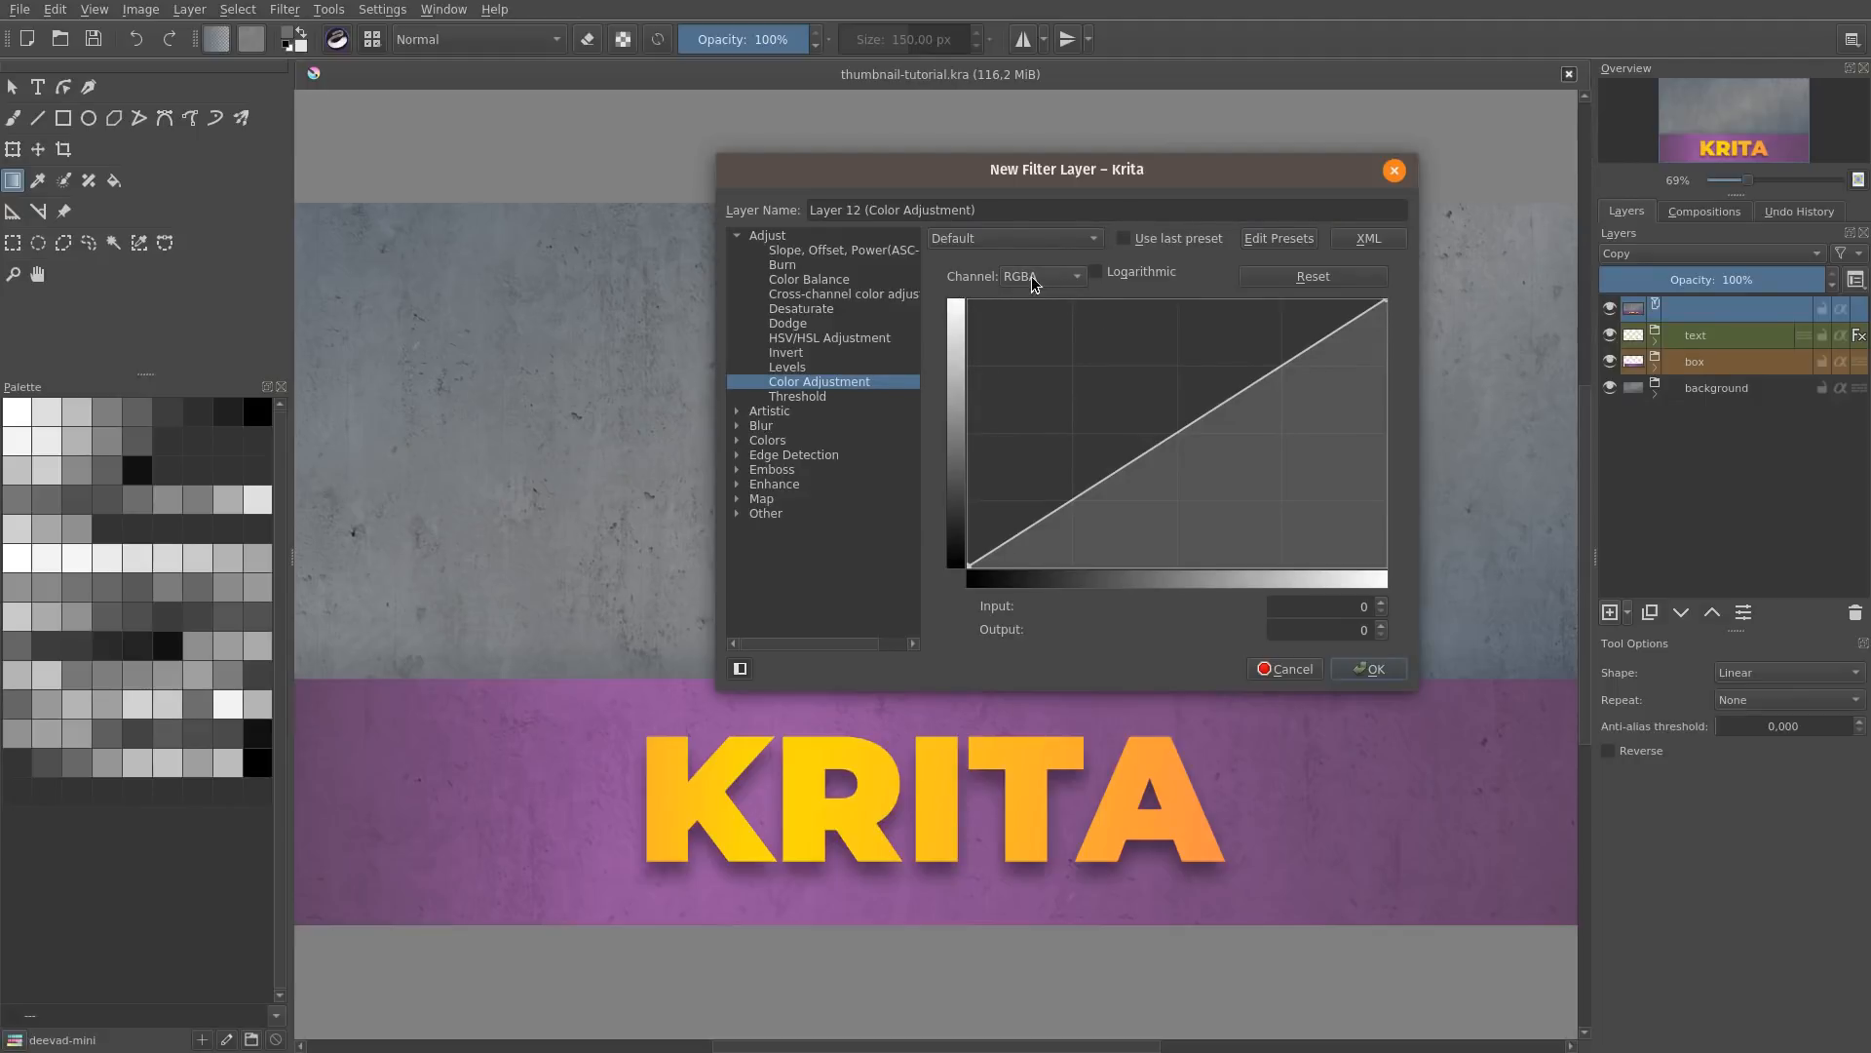
left_click_drag(1207, 376, 1249, 371)
left_click_drag(1060, 489, 1072, 503)
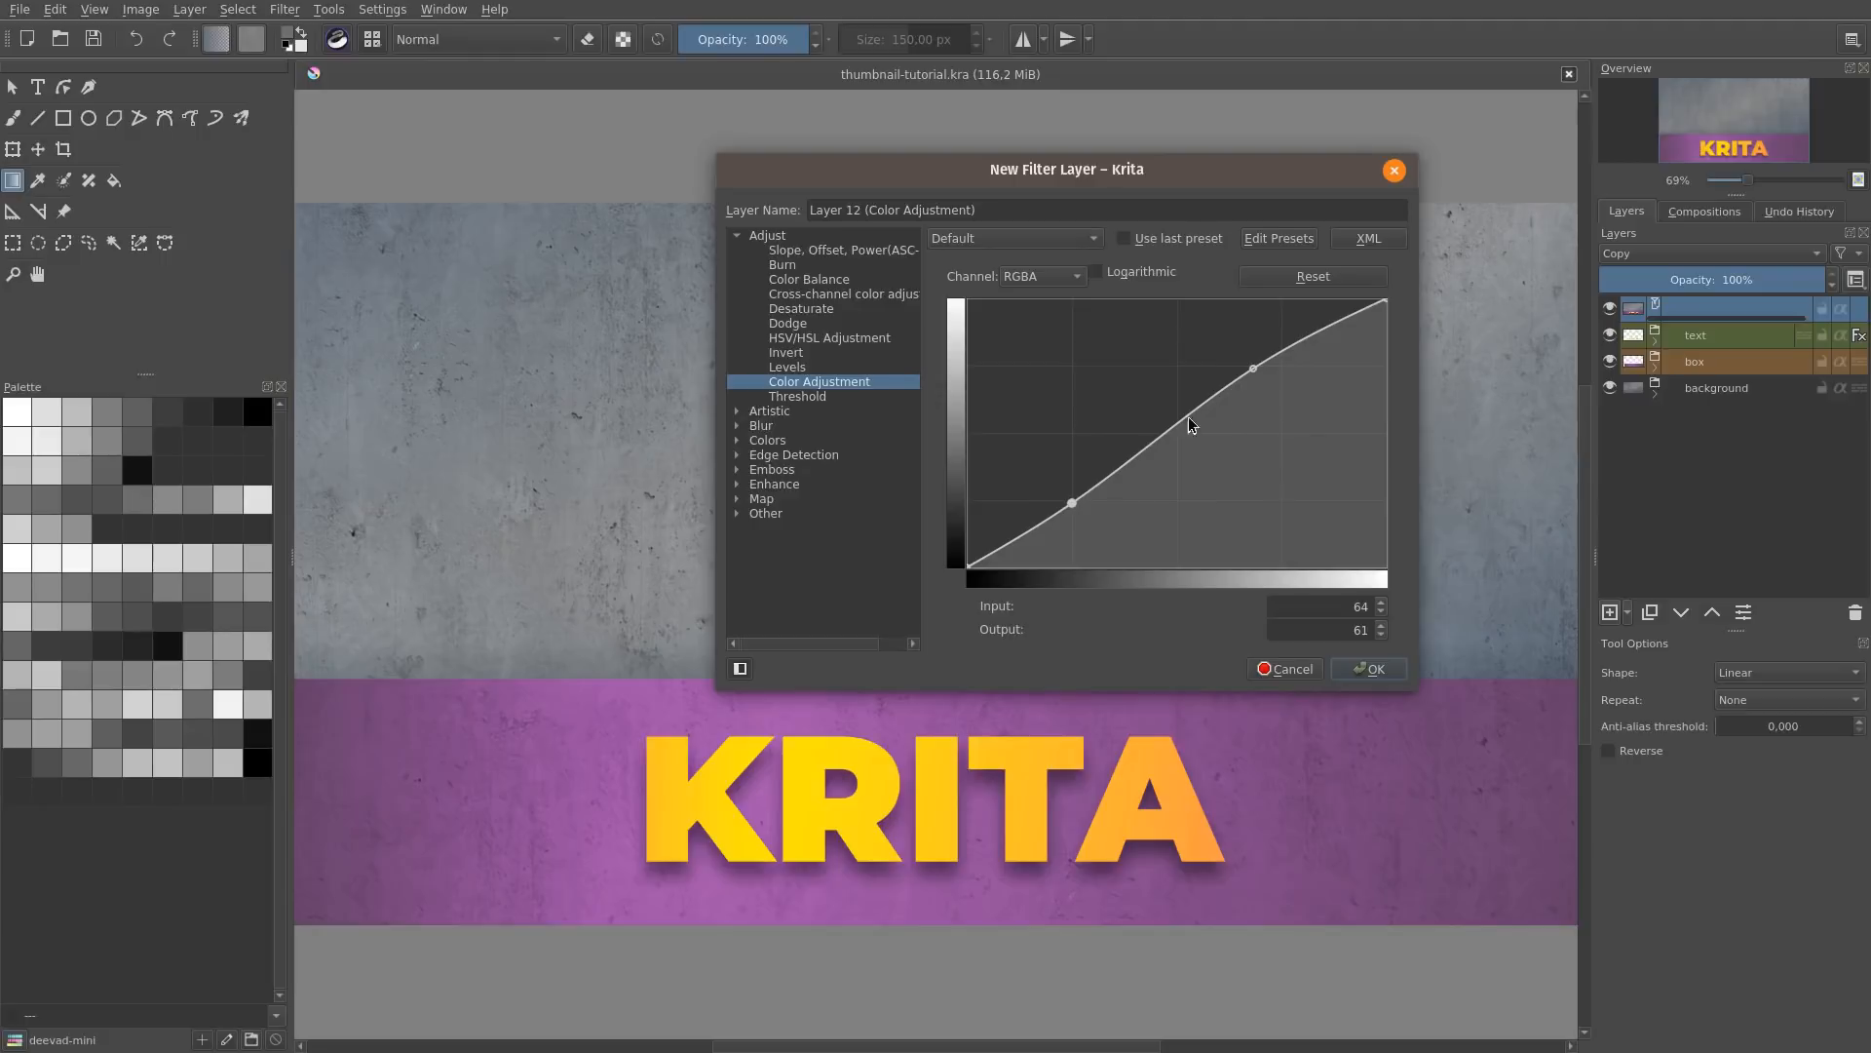
Step: Shape the Lightness channel's curve into a mild S with a raised highlight point and a shadow point at input 25, output 19
left_click(1067, 278)
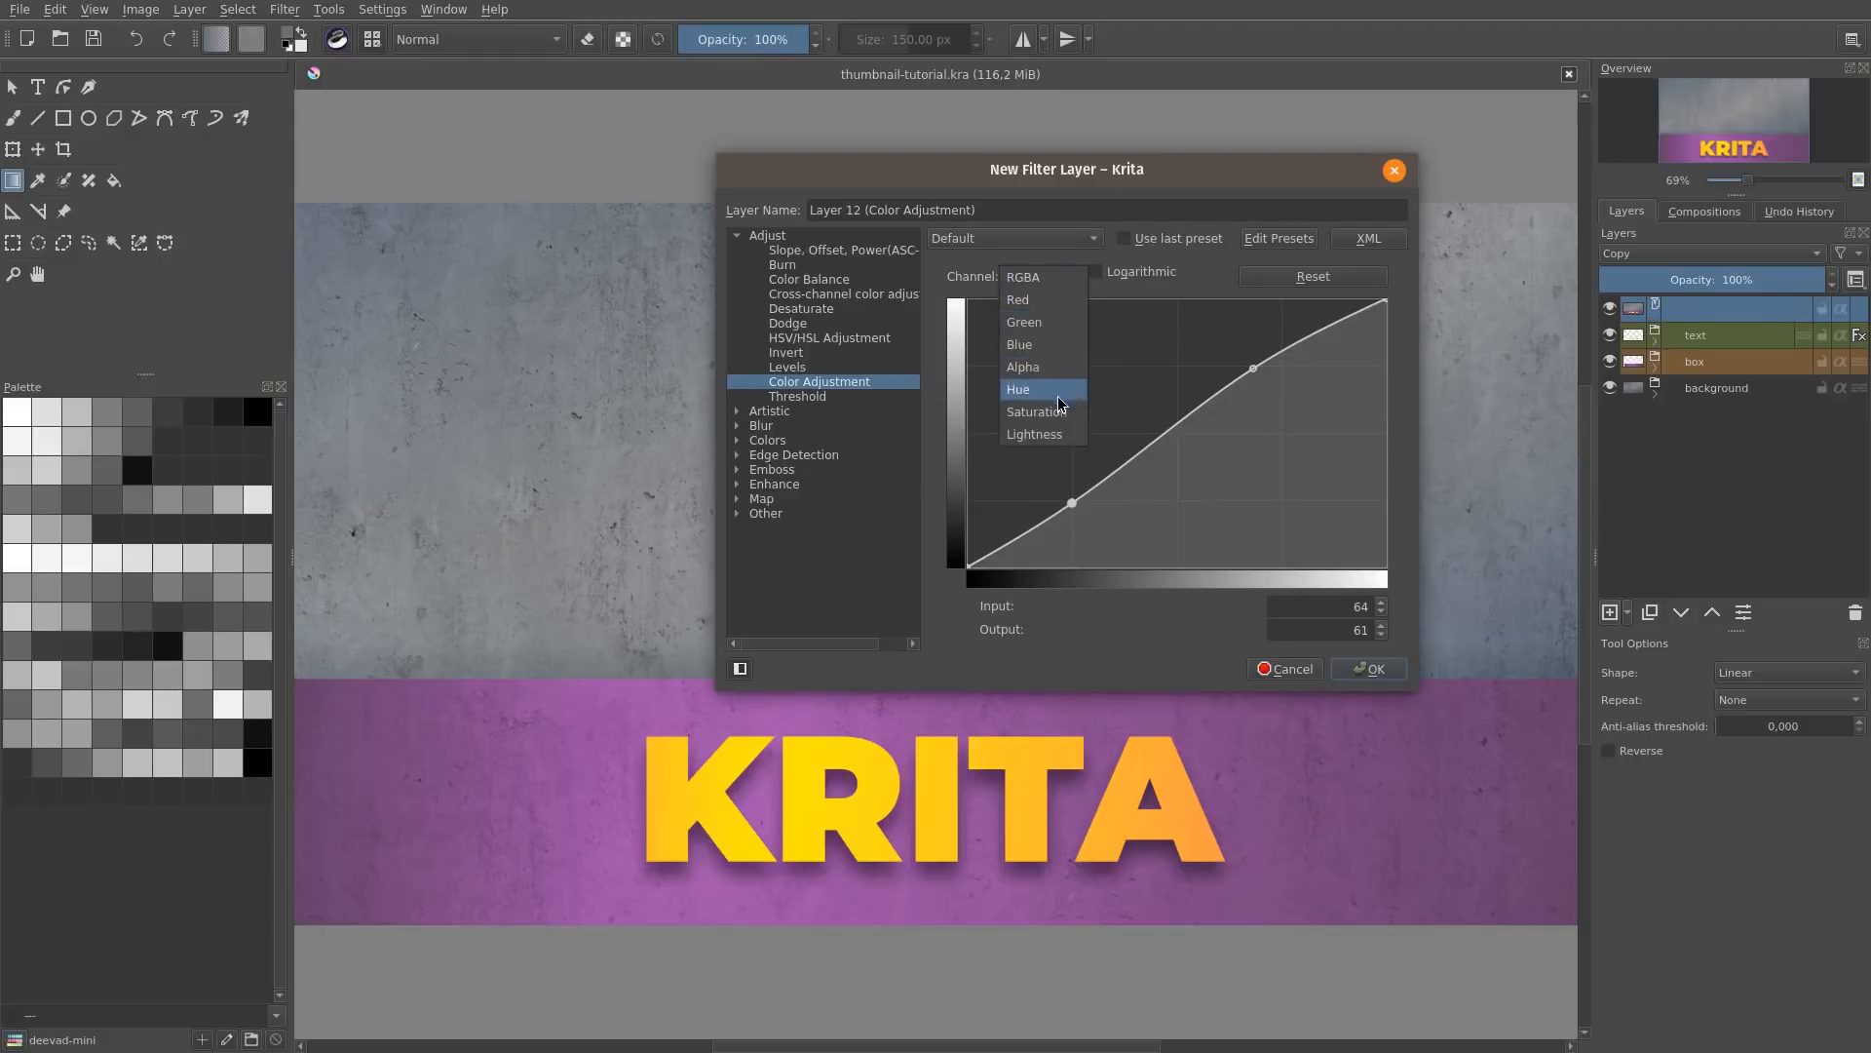
left_click(1043, 433)
left_click_drag(1193, 417, 1119, 471)
left_click_drag(1250, 394, 1243, 383)
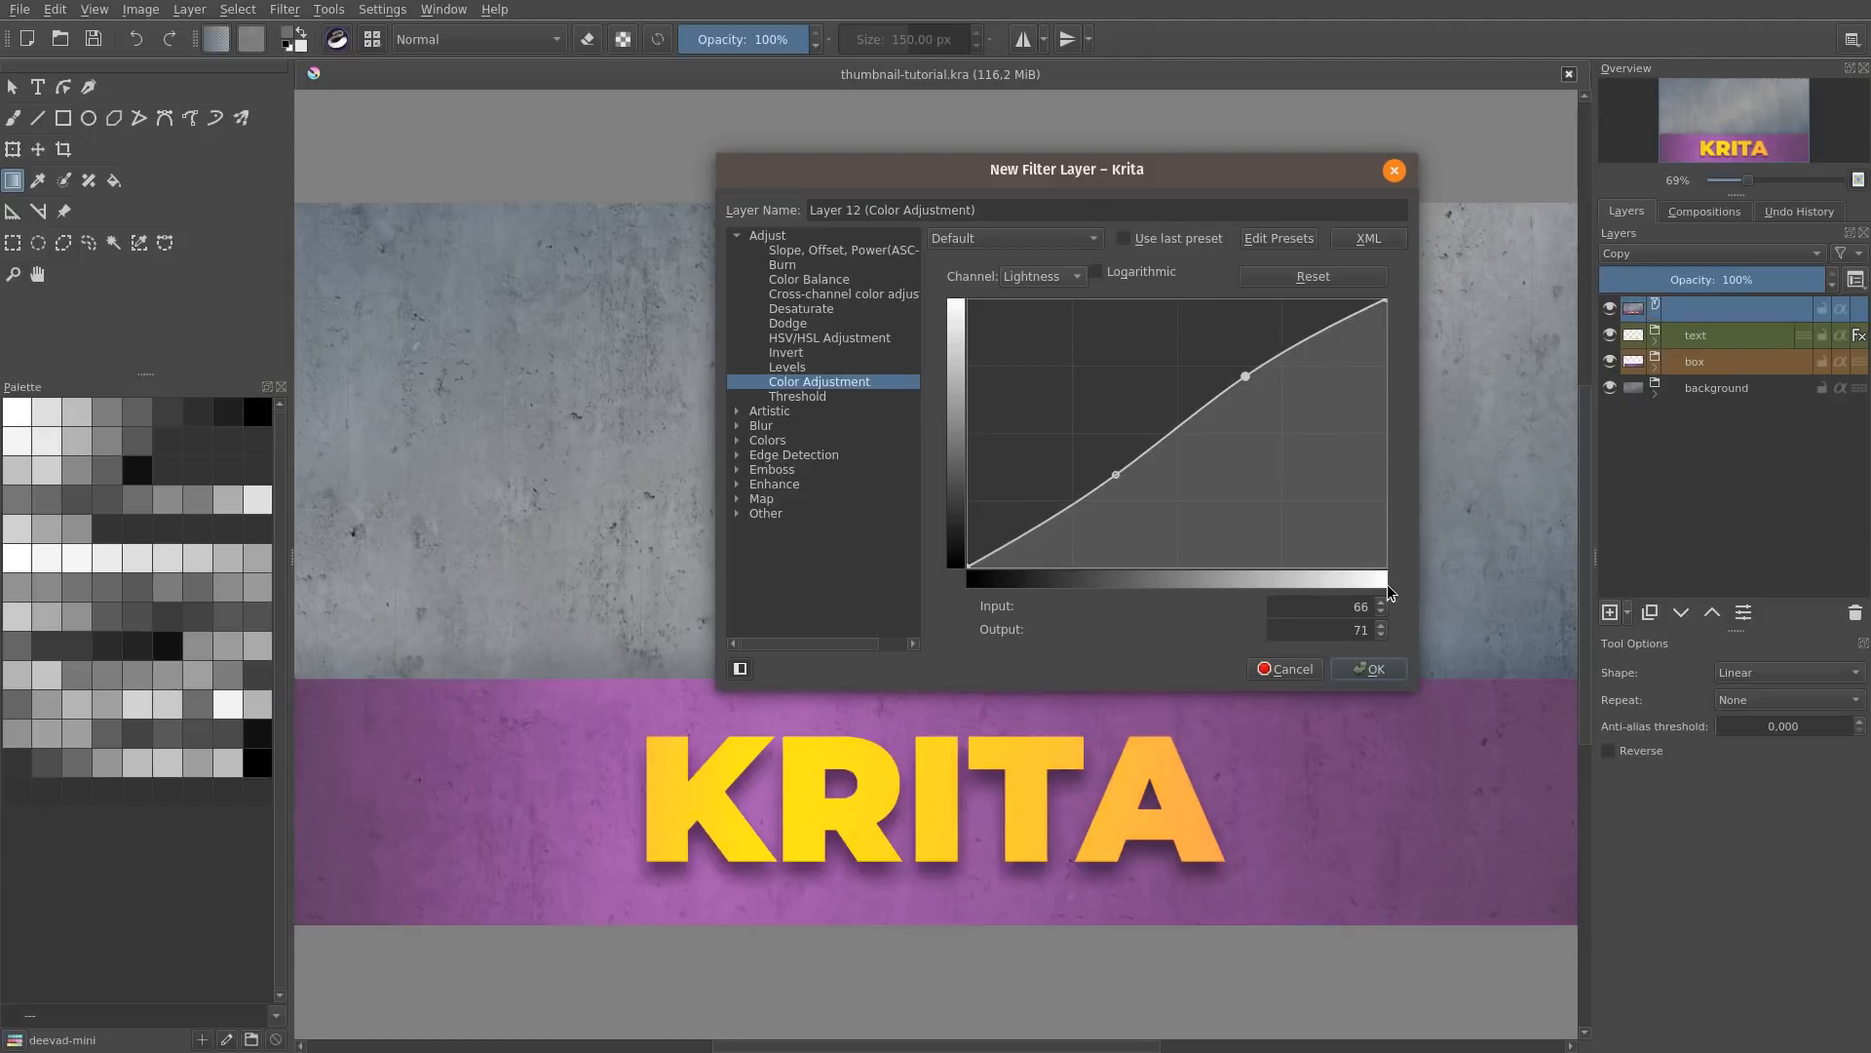
left_click(1117, 473)
left_click_drag(1085, 486, 1073, 502)
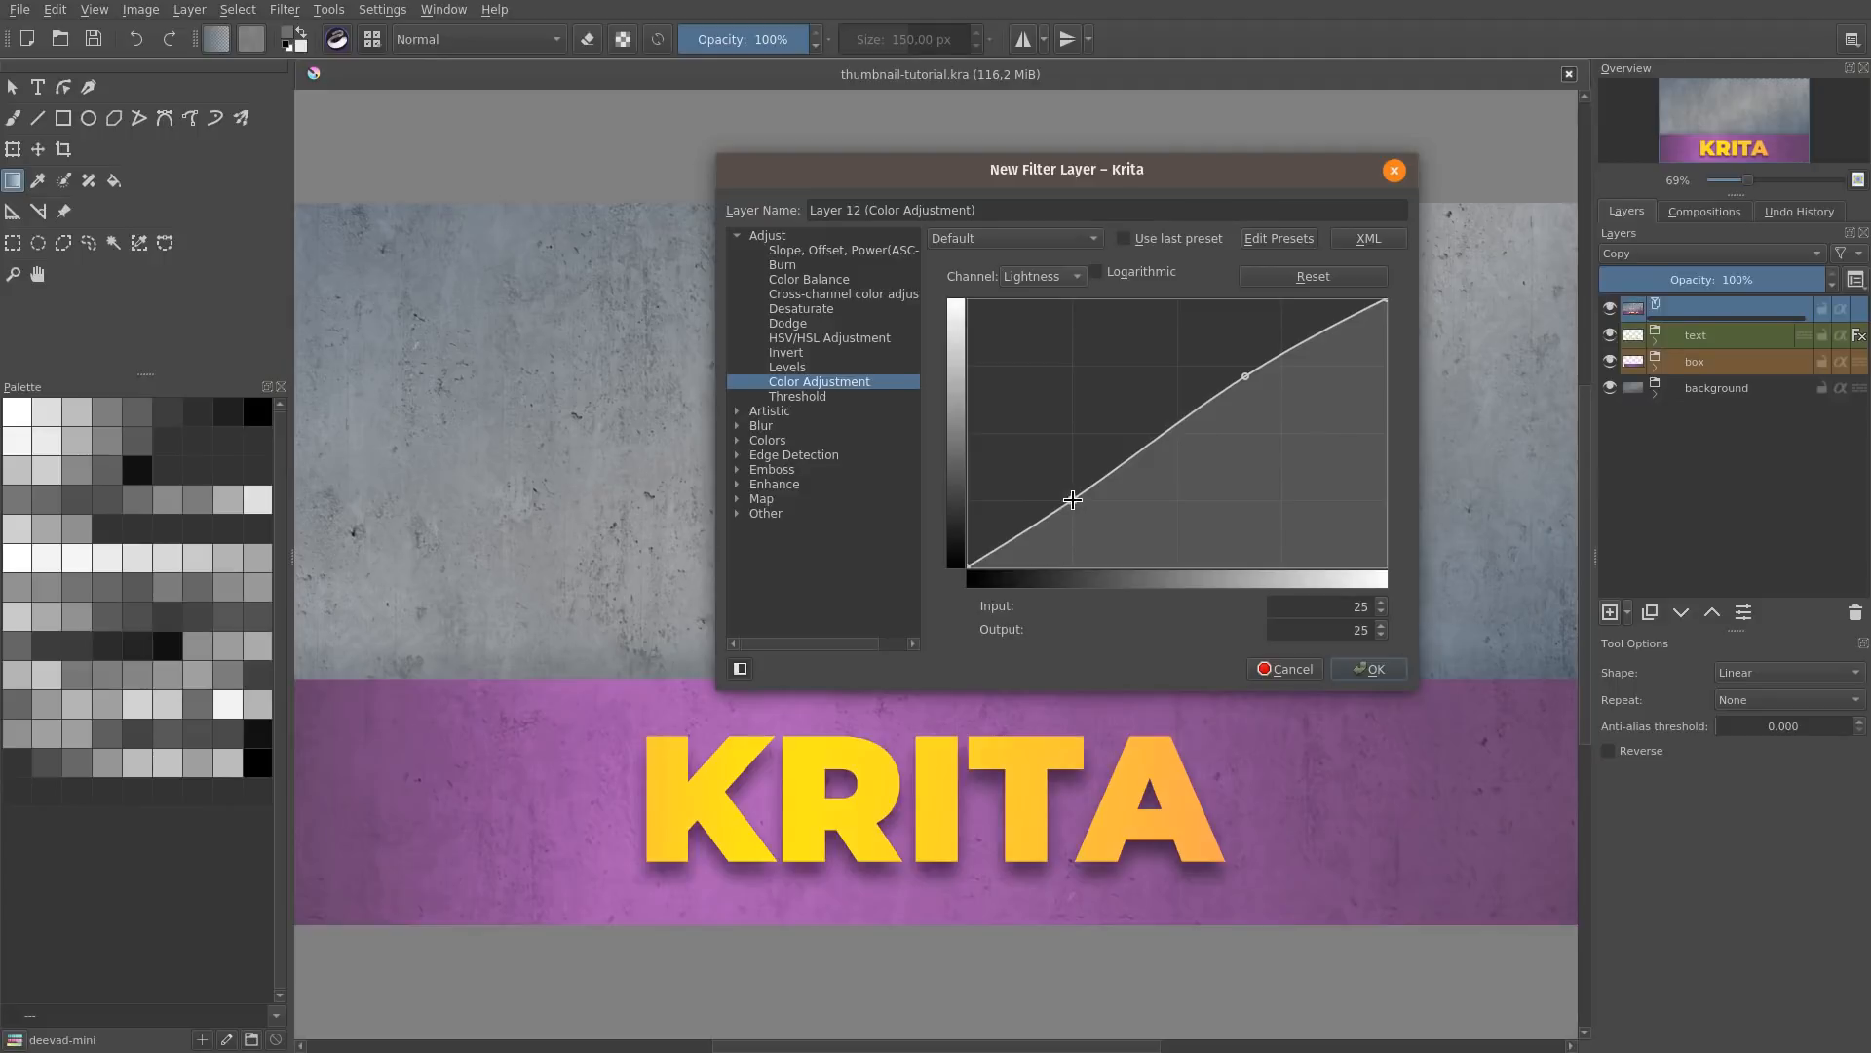
left_click_drag(1073, 499, 1074, 517)
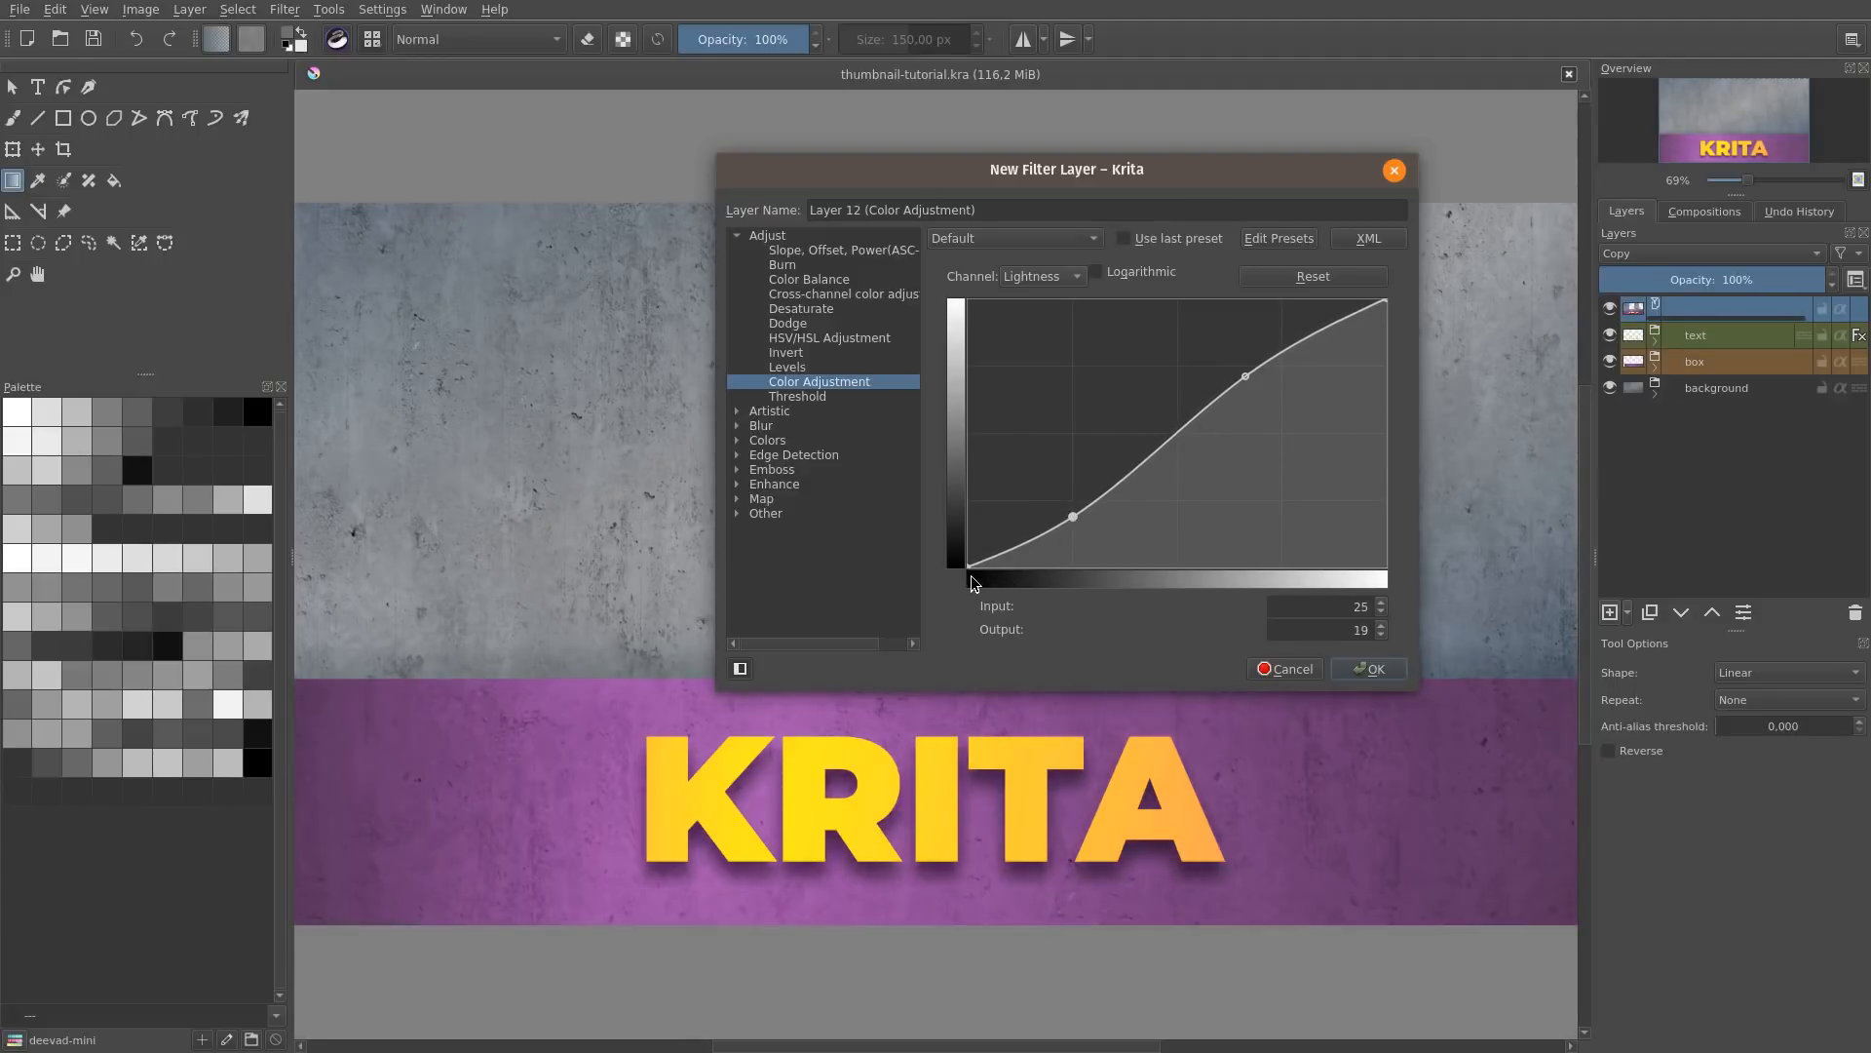
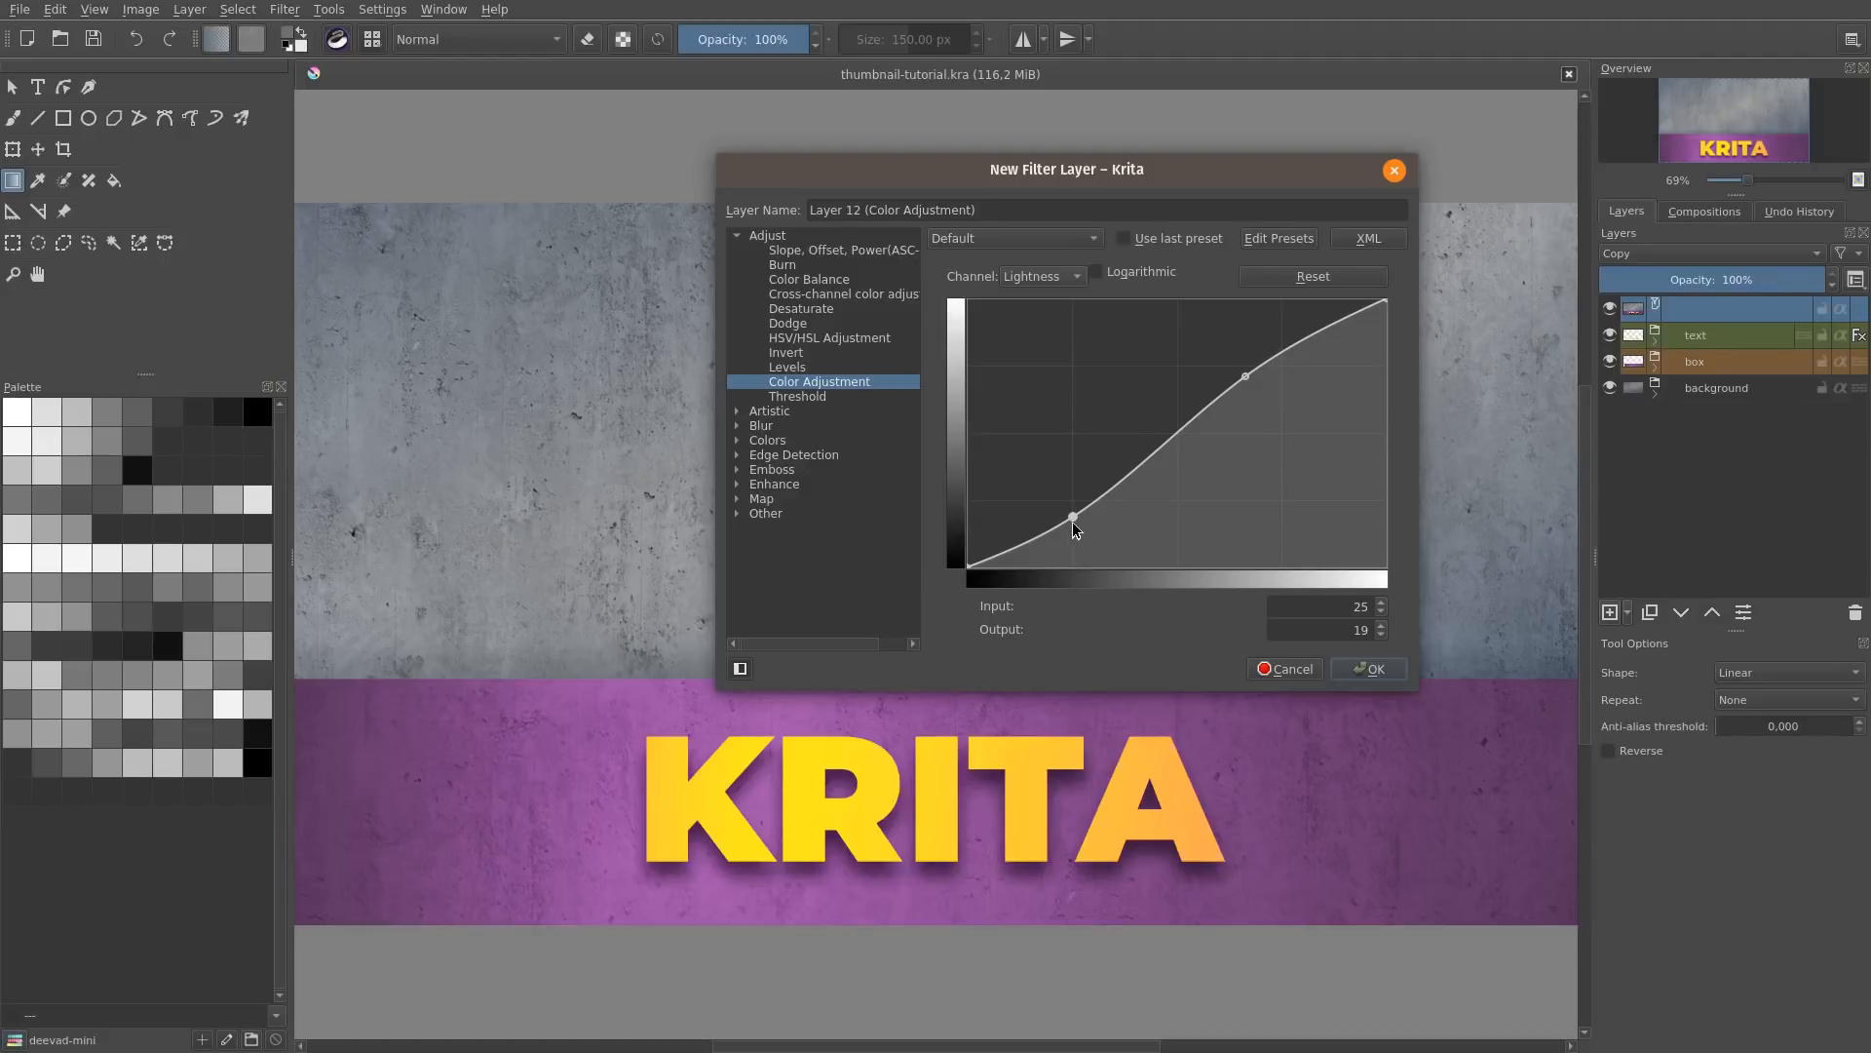
Step: Try darkening the shadows with the Lightness curve at input 25, output 4, and brightening the highlights at input 72, output 100
left_click_drag(1072, 518, 1072, 556)
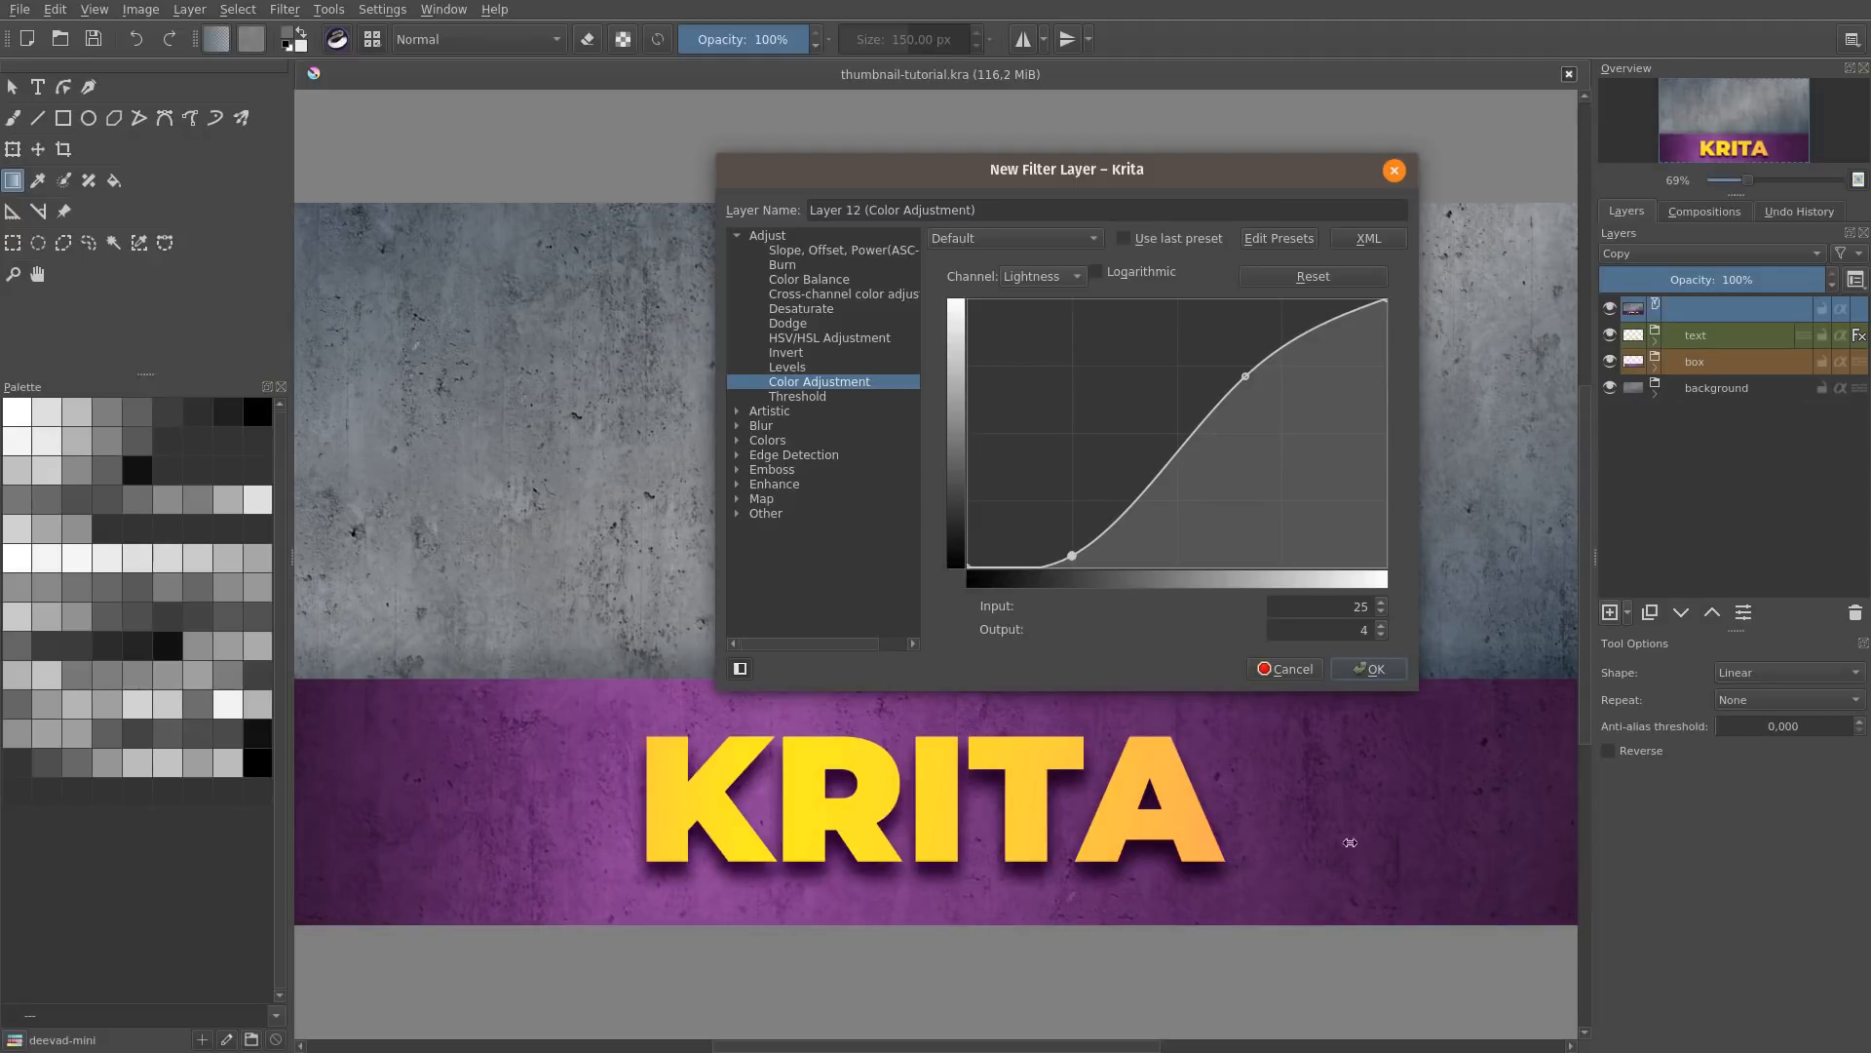
left_click_drag(1072, 555, 1068, 509)
left_click_drag(1246, 377, 1281, 366)
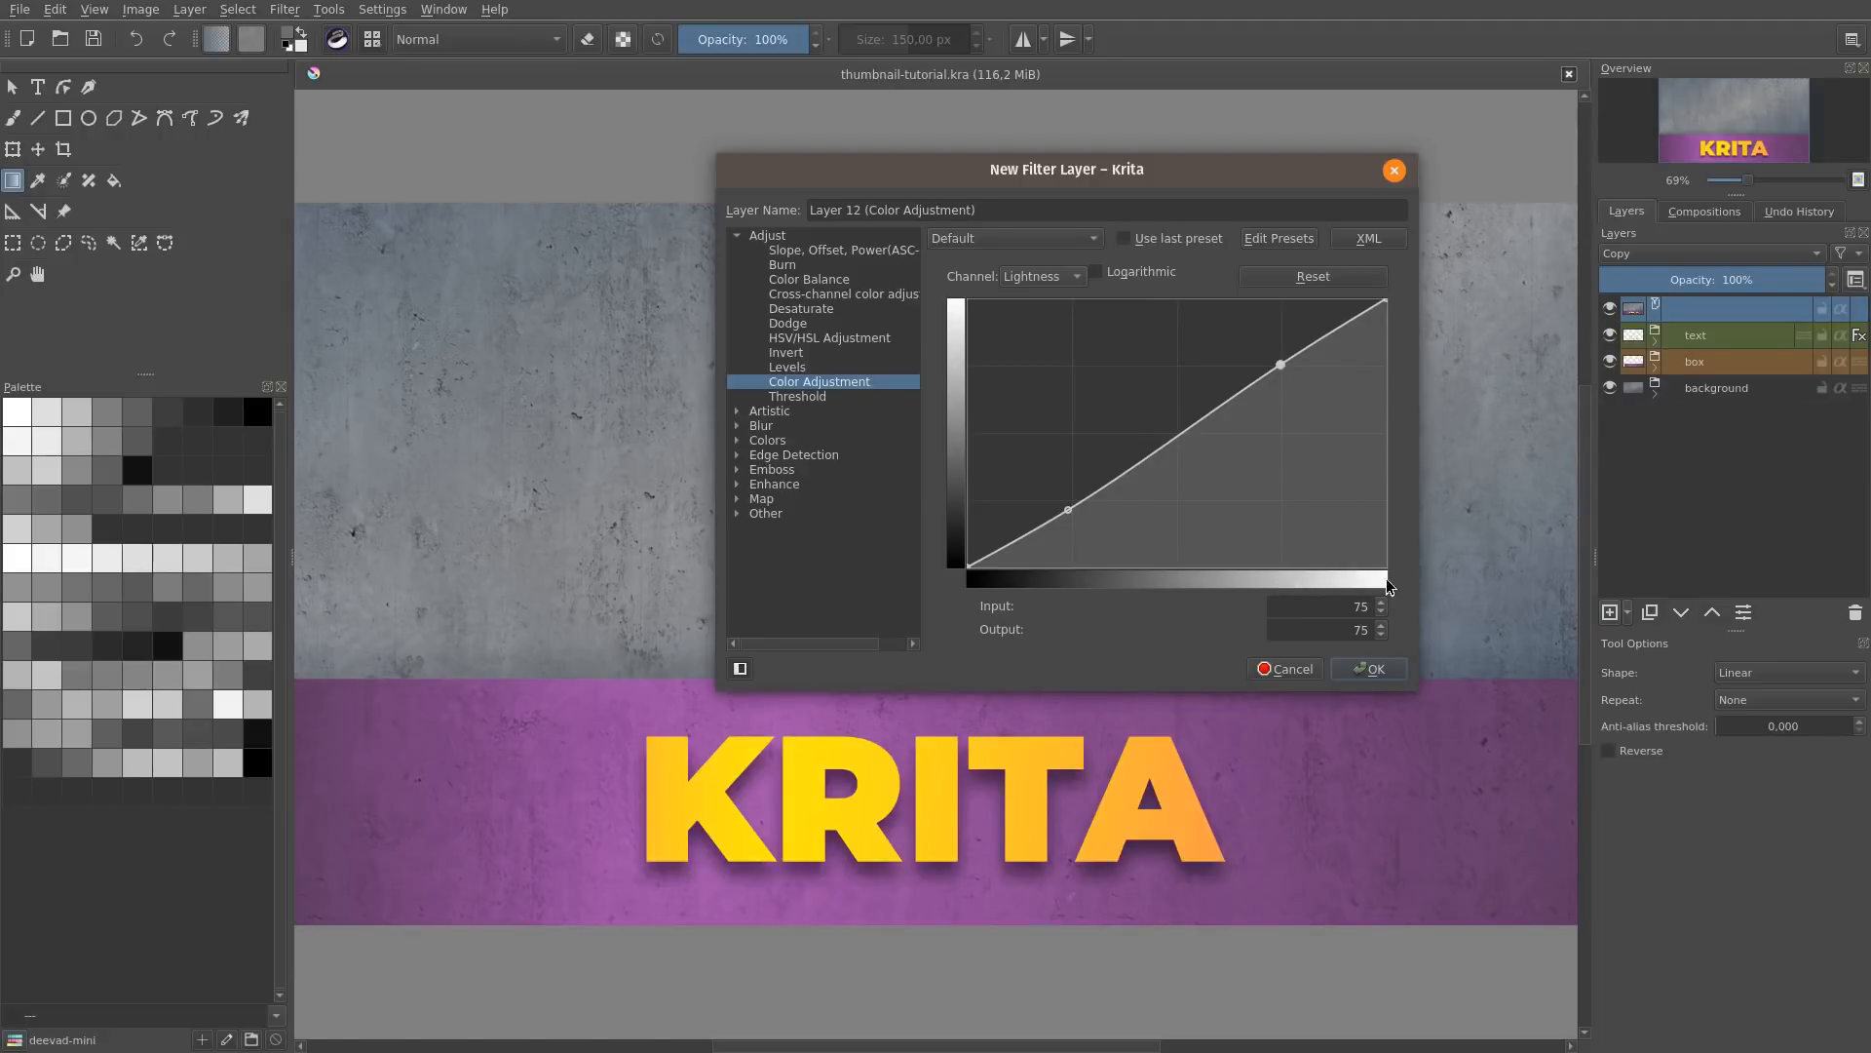
left_click_drag(1281, 364, 1271, 300)
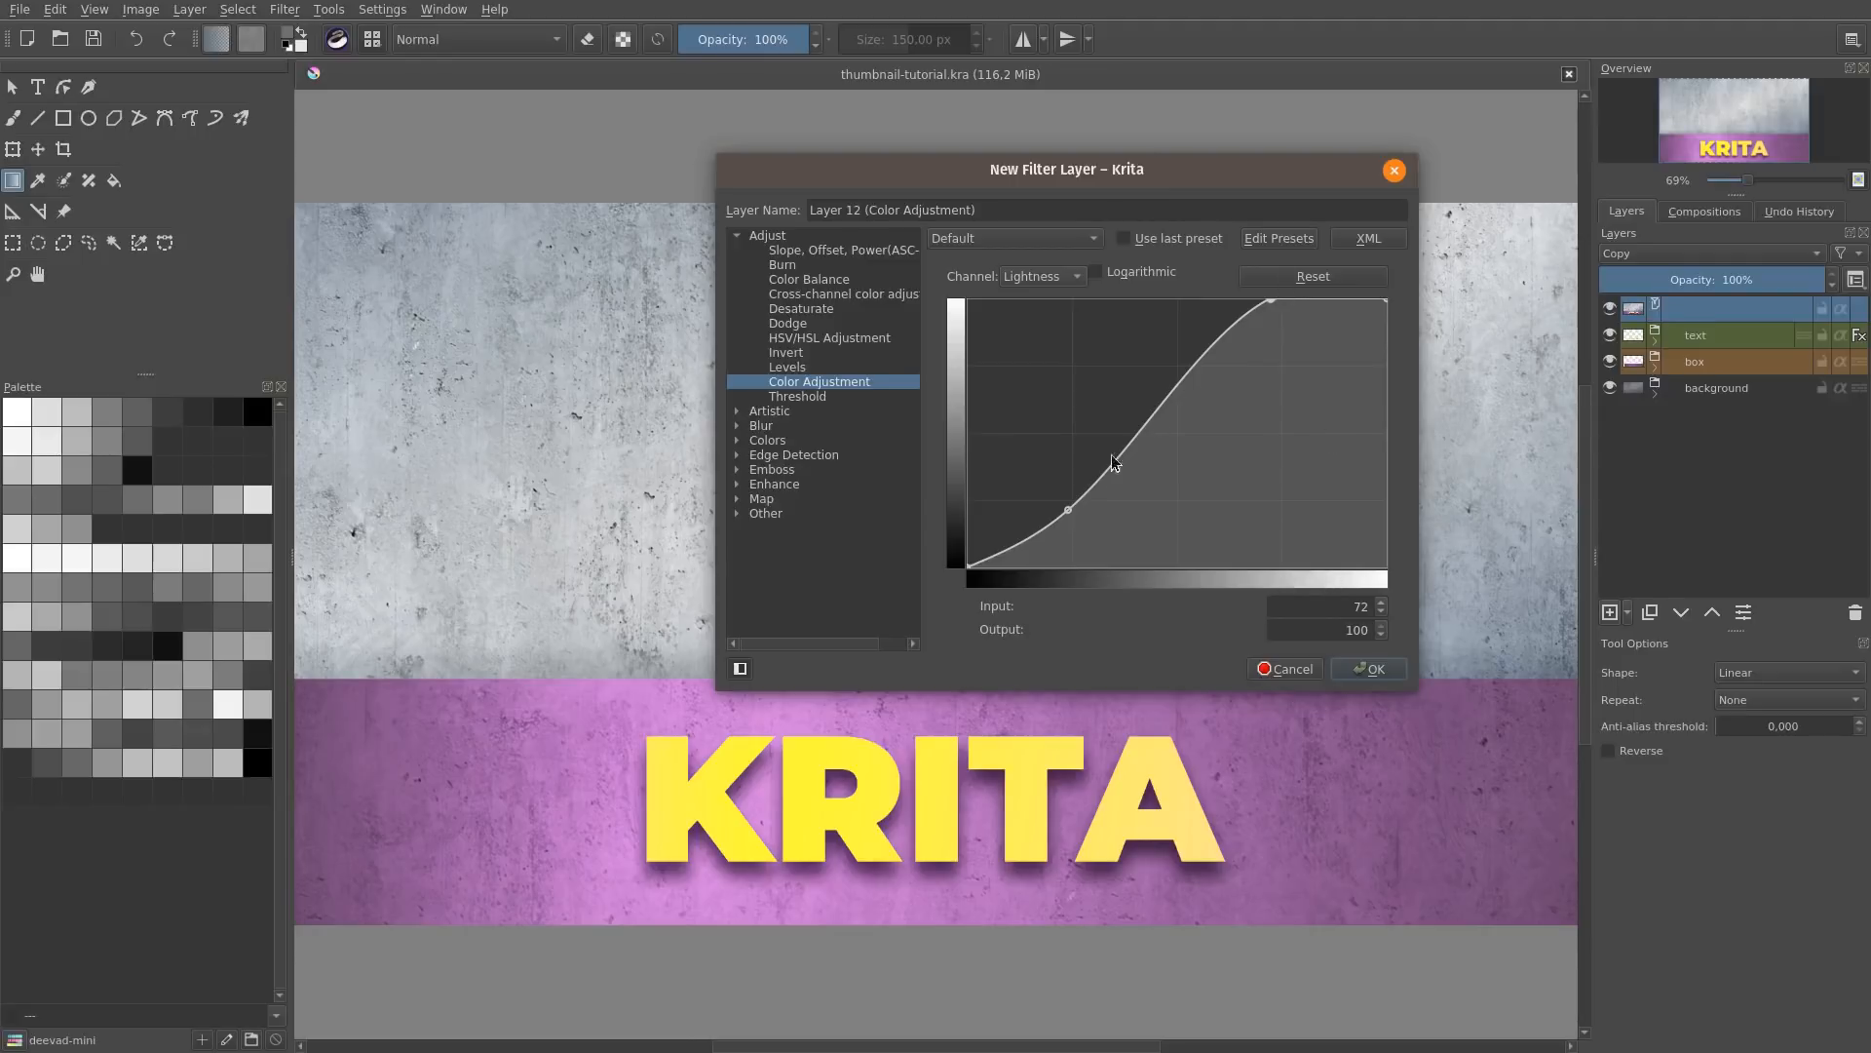
Step: Try lifting the Lightness curve's shadow point to input 16, output 89, and remove both added points from the curve
left_click_drag(1071, 506, 1032, 328)
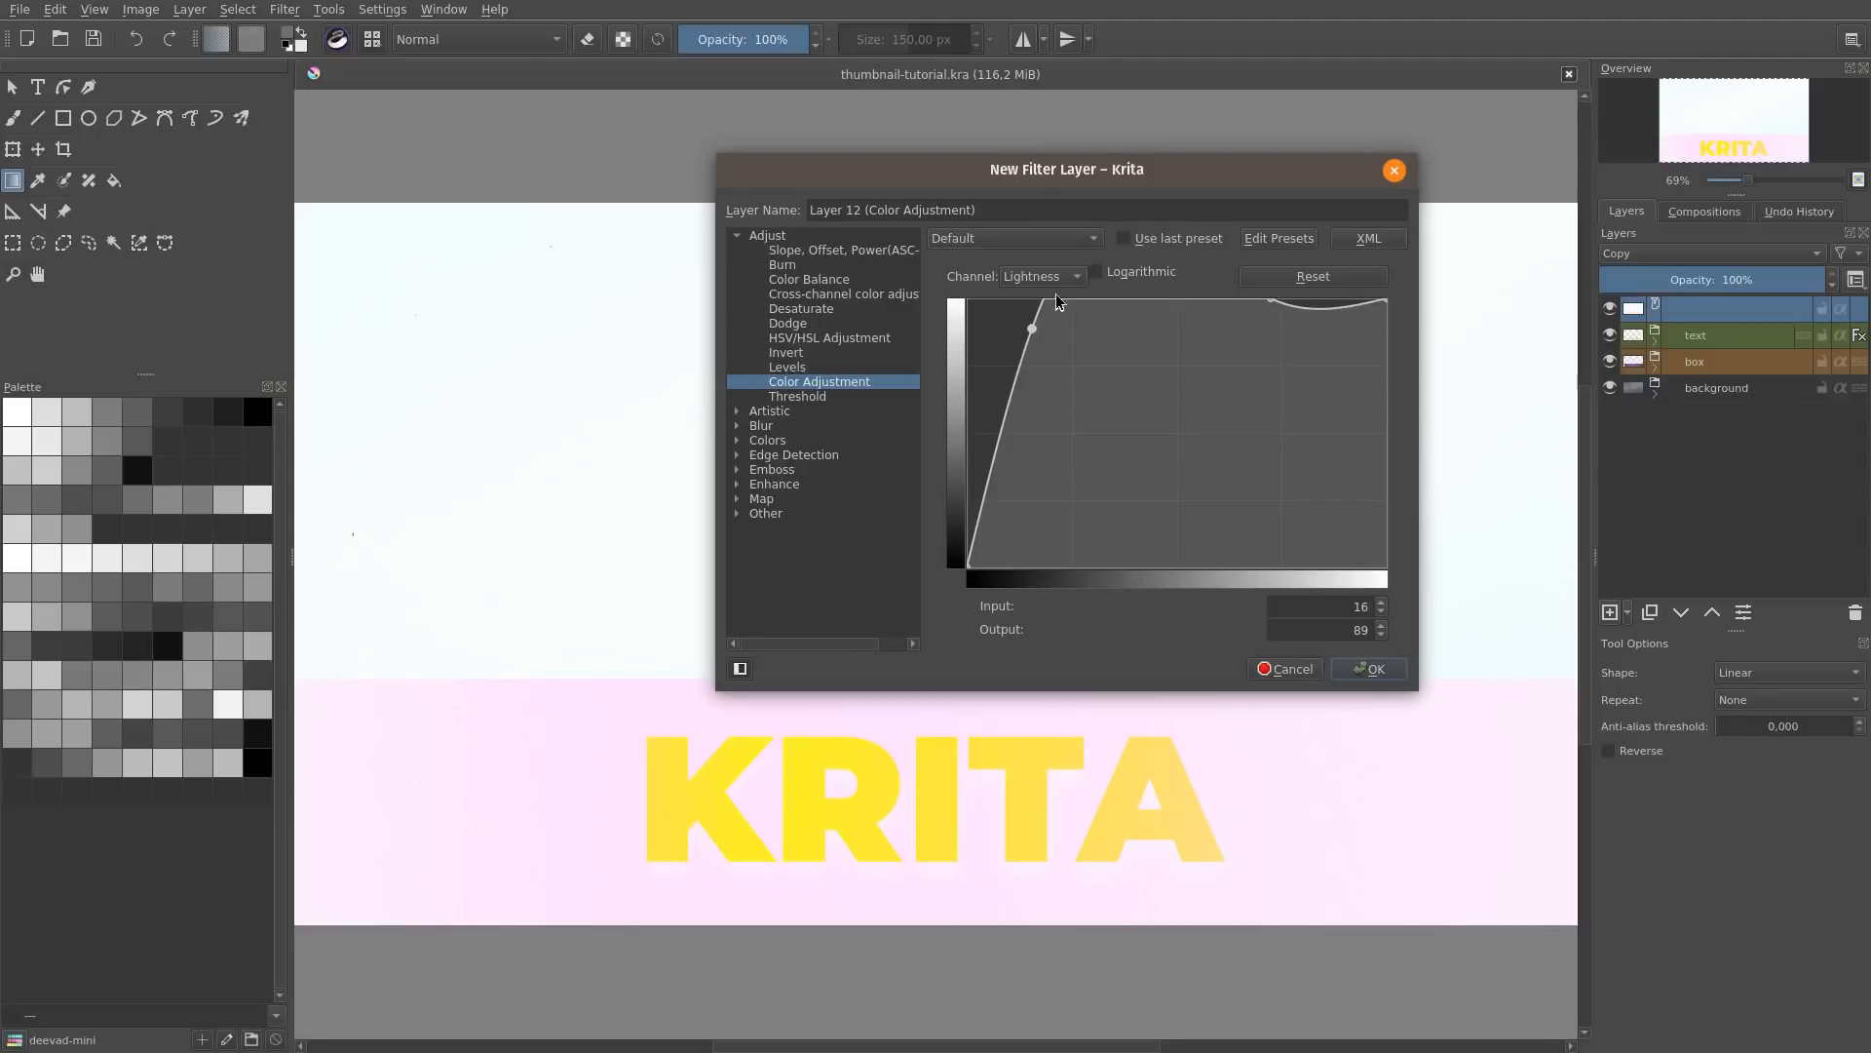
left_click_drag(1031, 330, 1111, 917)
left_click_drag(1273, 304, 1341, 1051)
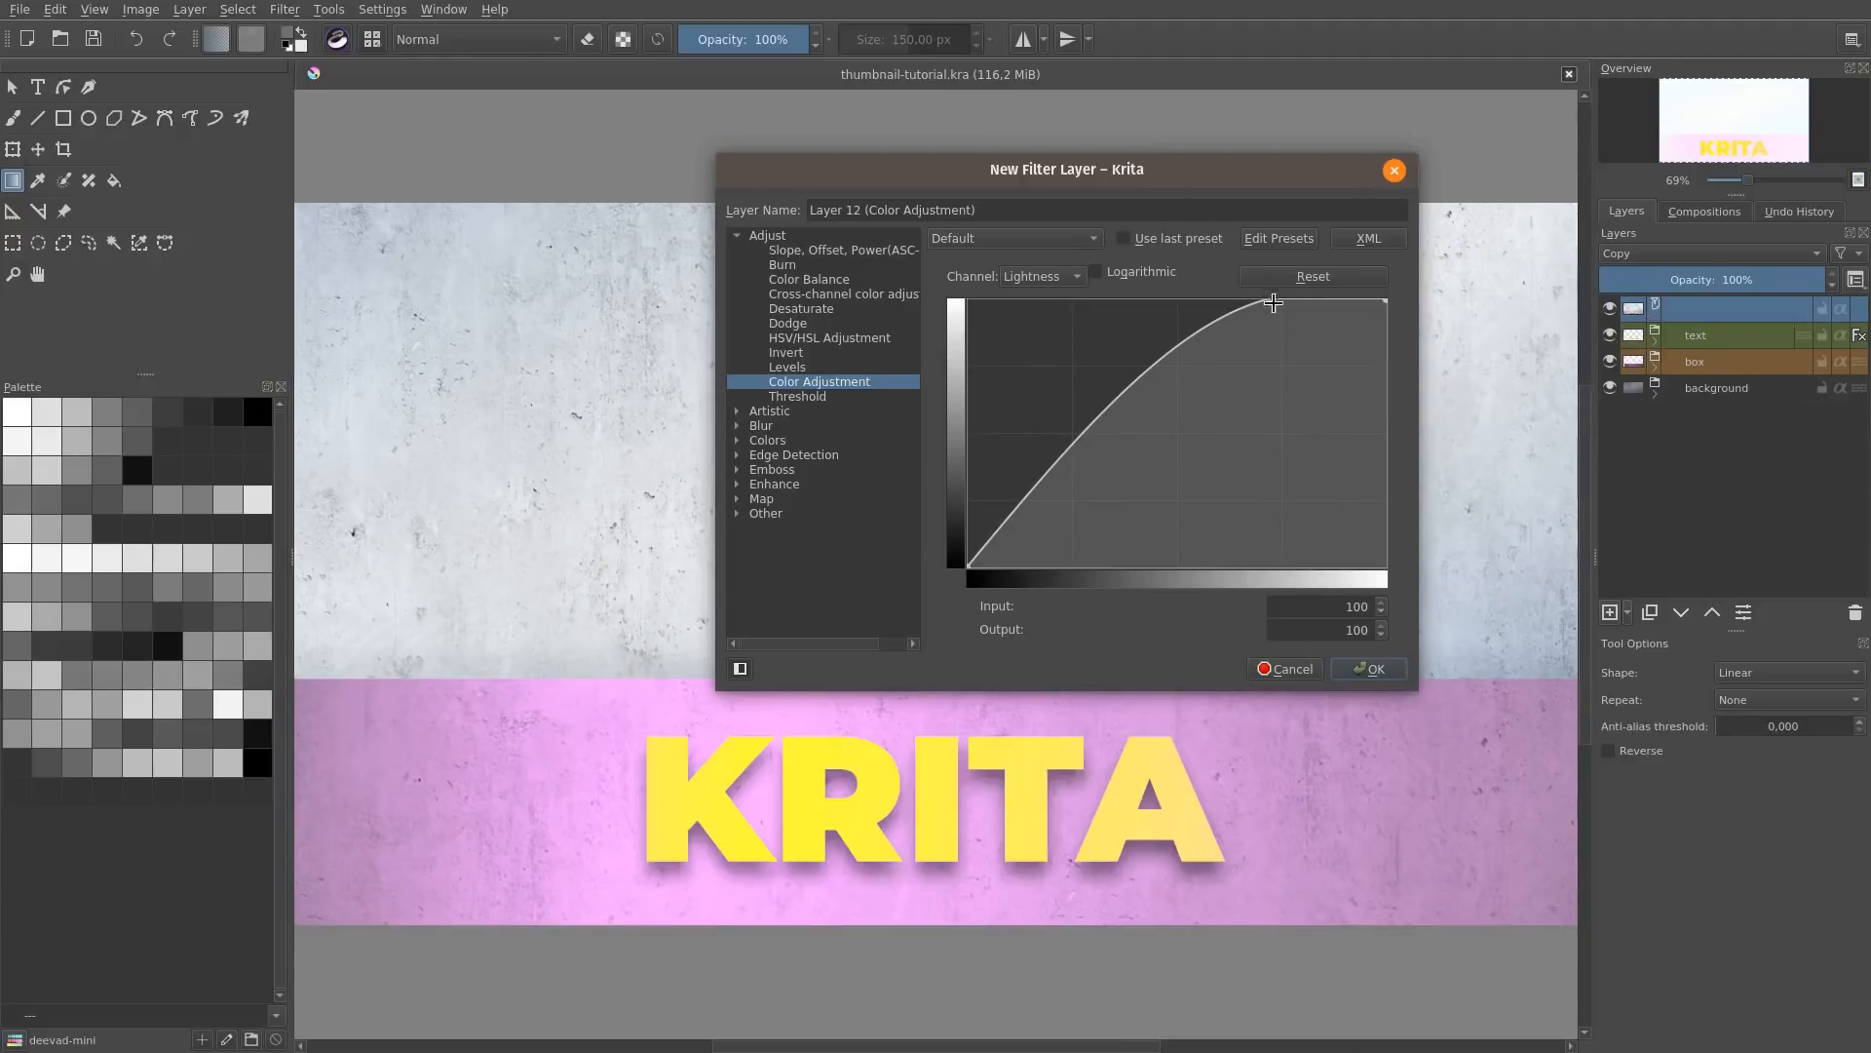
Step: Remove the stray Lightness curve point and strengthen the RGBA curve's S shape with a highlight point at input 179, output 196, creating the filter layer
left_click_drag(1274, 301, 1361, 785)
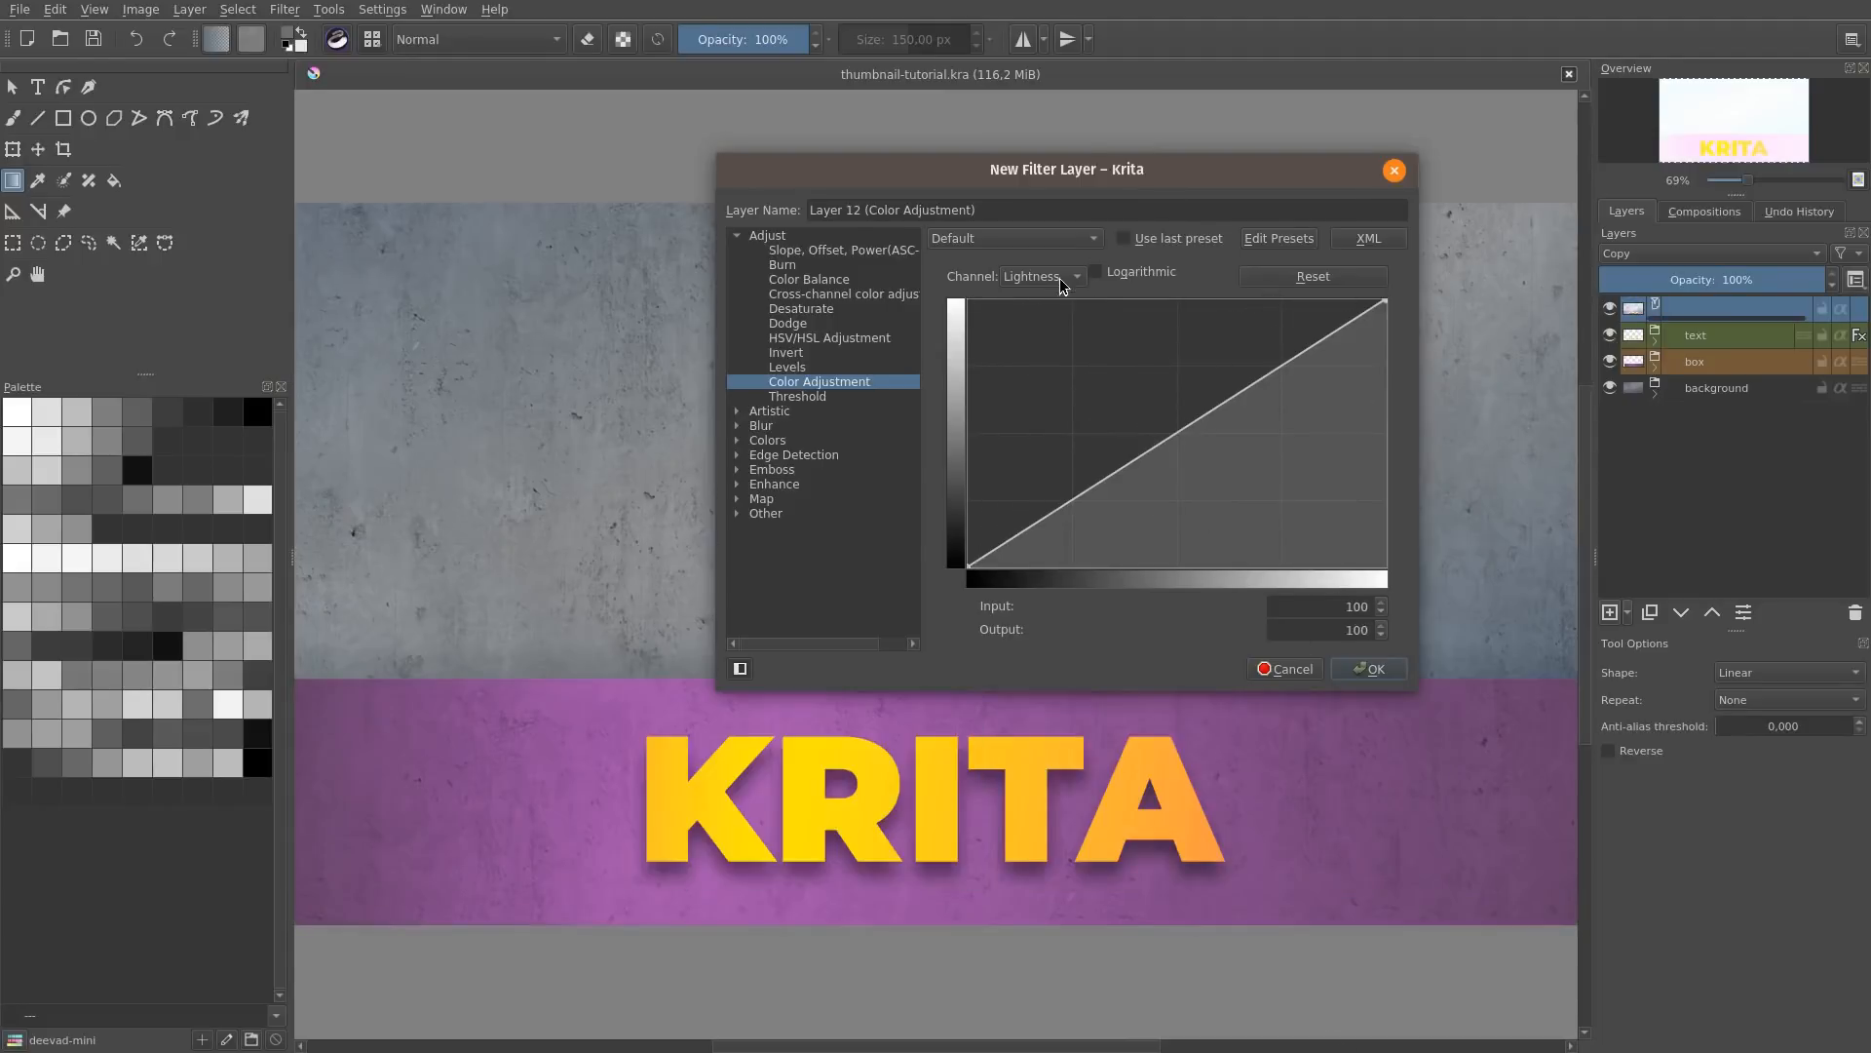
left_click(1061, 278)
left_click(1050, 124)
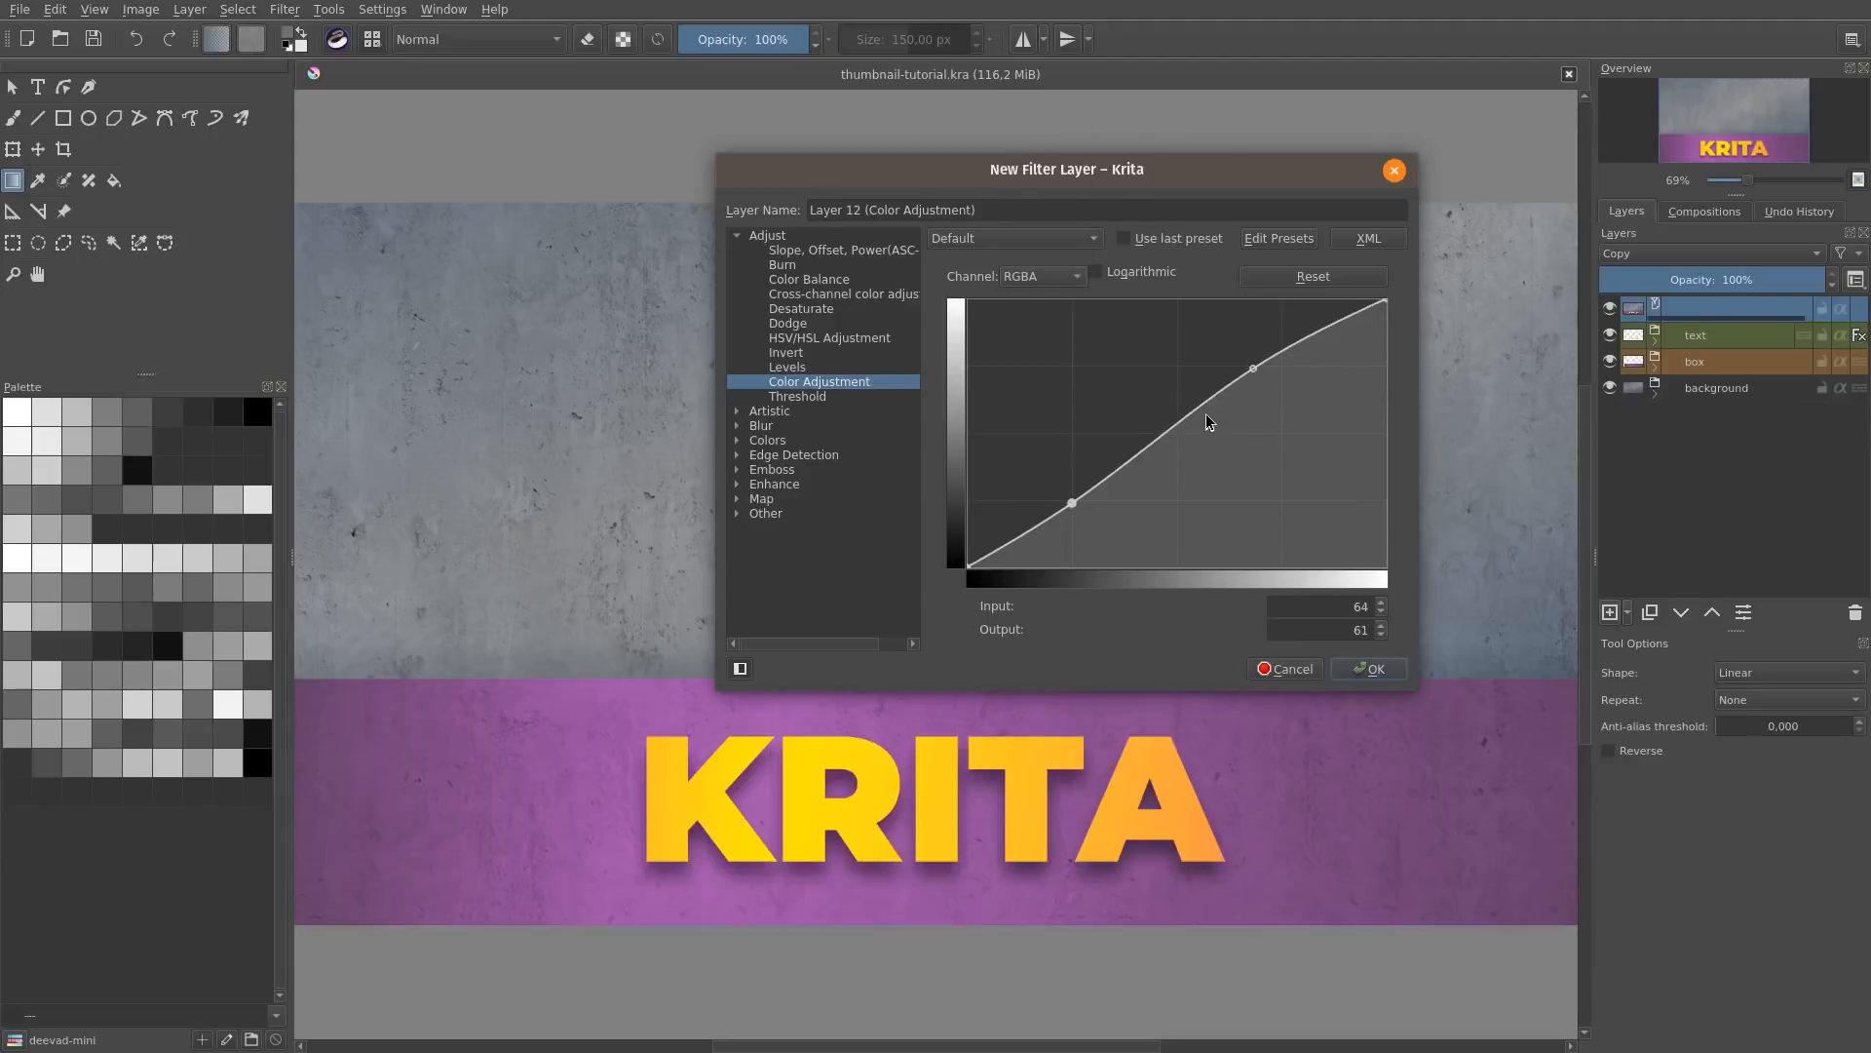
left_click_drag(1254, 368, 1249, 360)
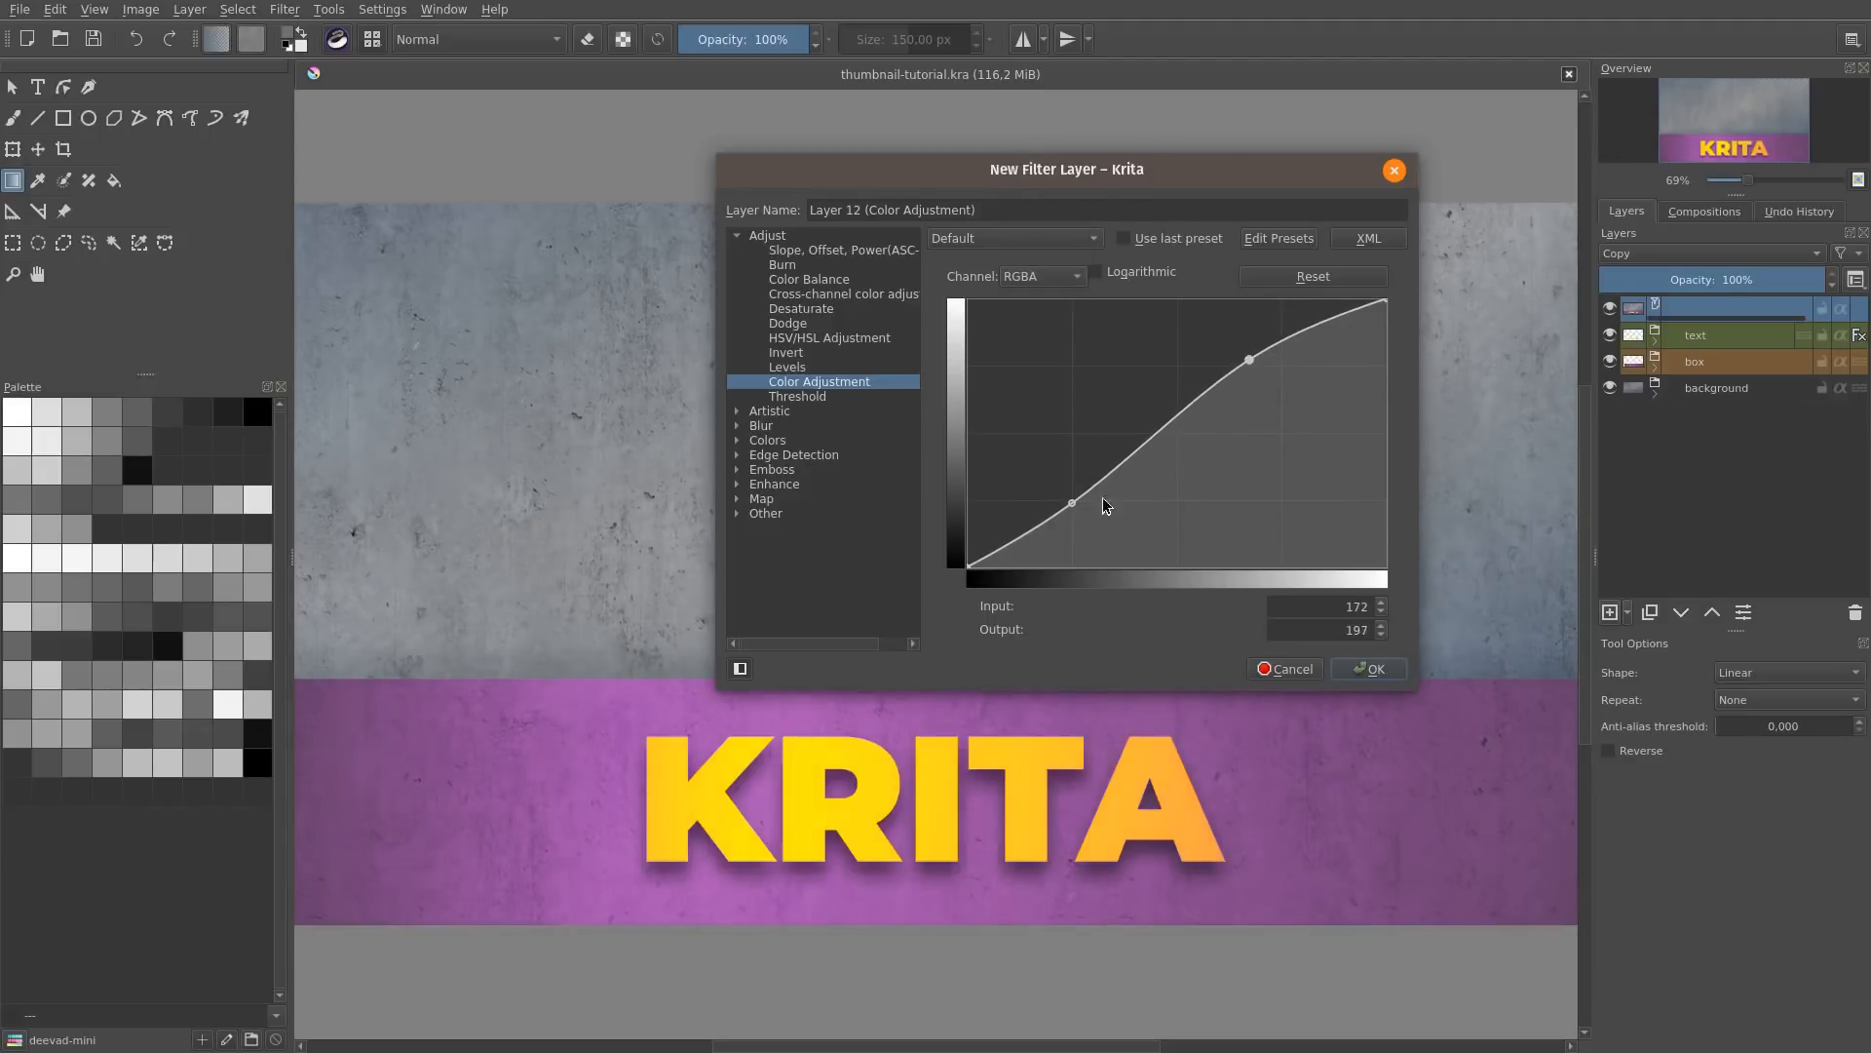
left_click_drag(1073, 503, 1075, 510)
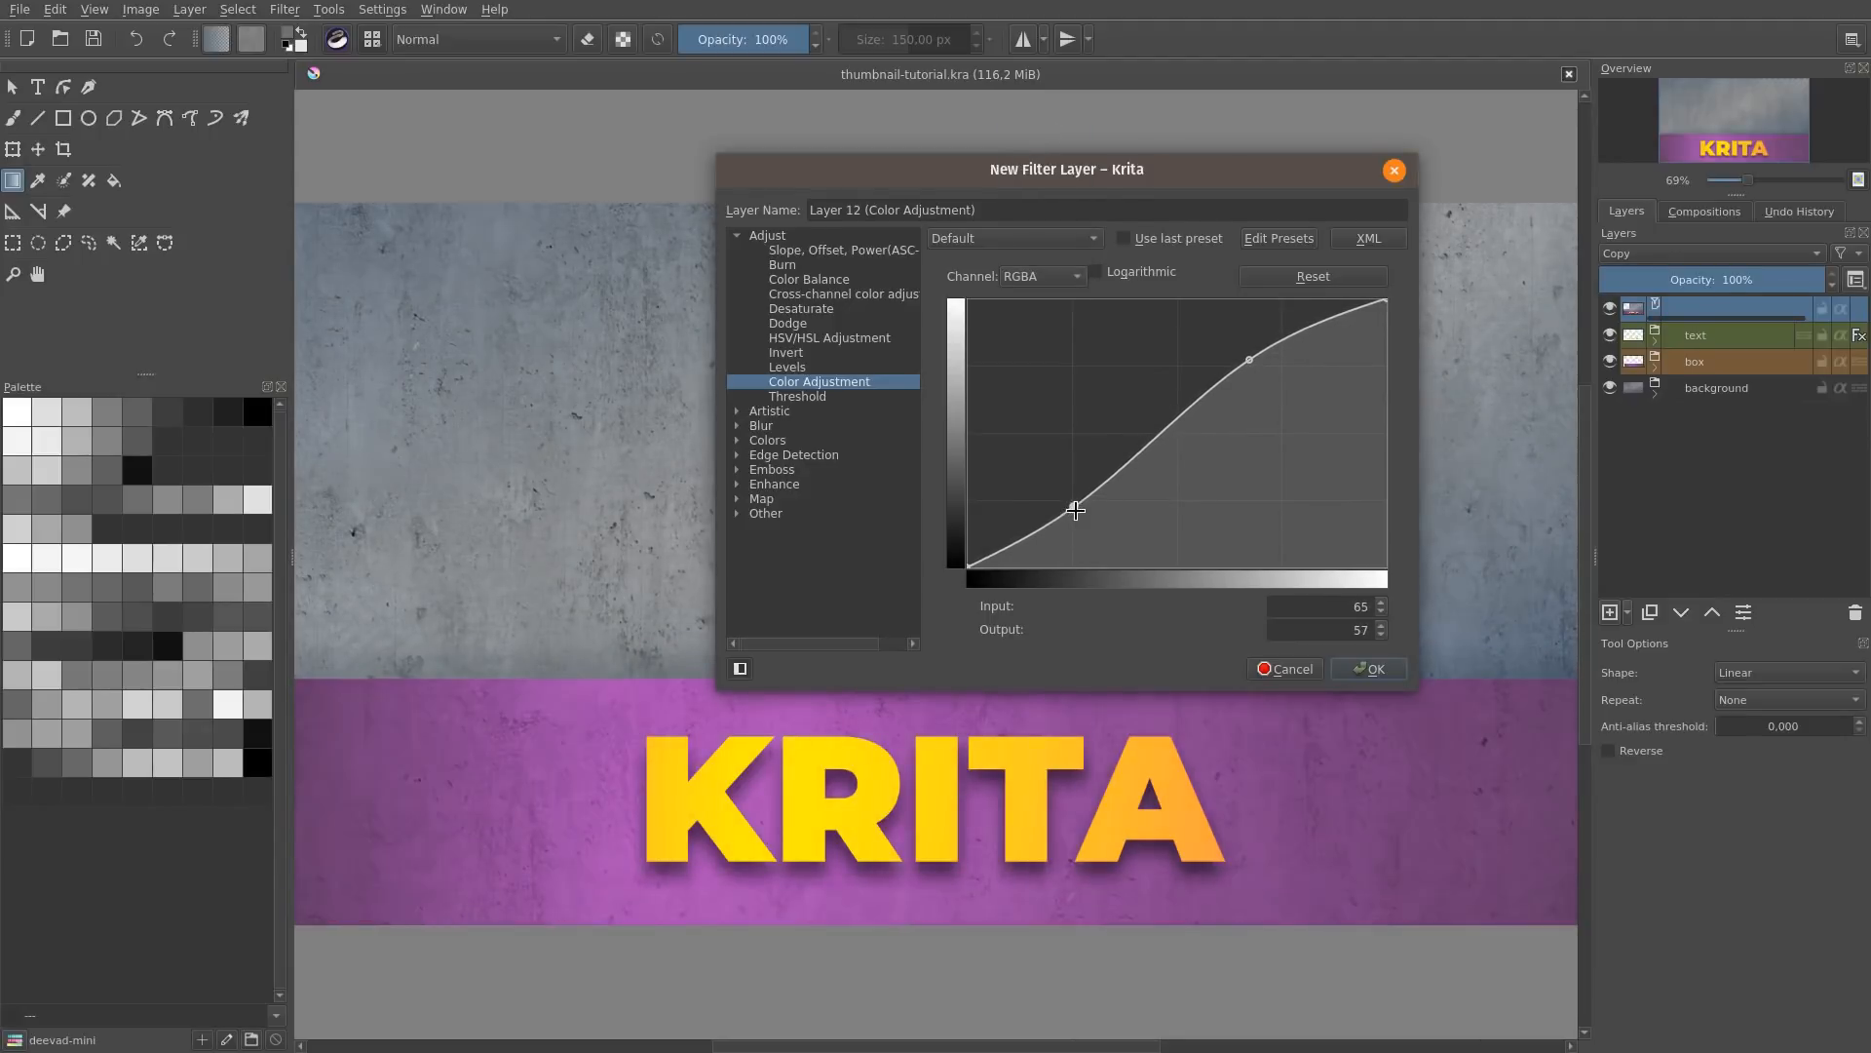
left_click_drag(1250, 360, 1262, 361)
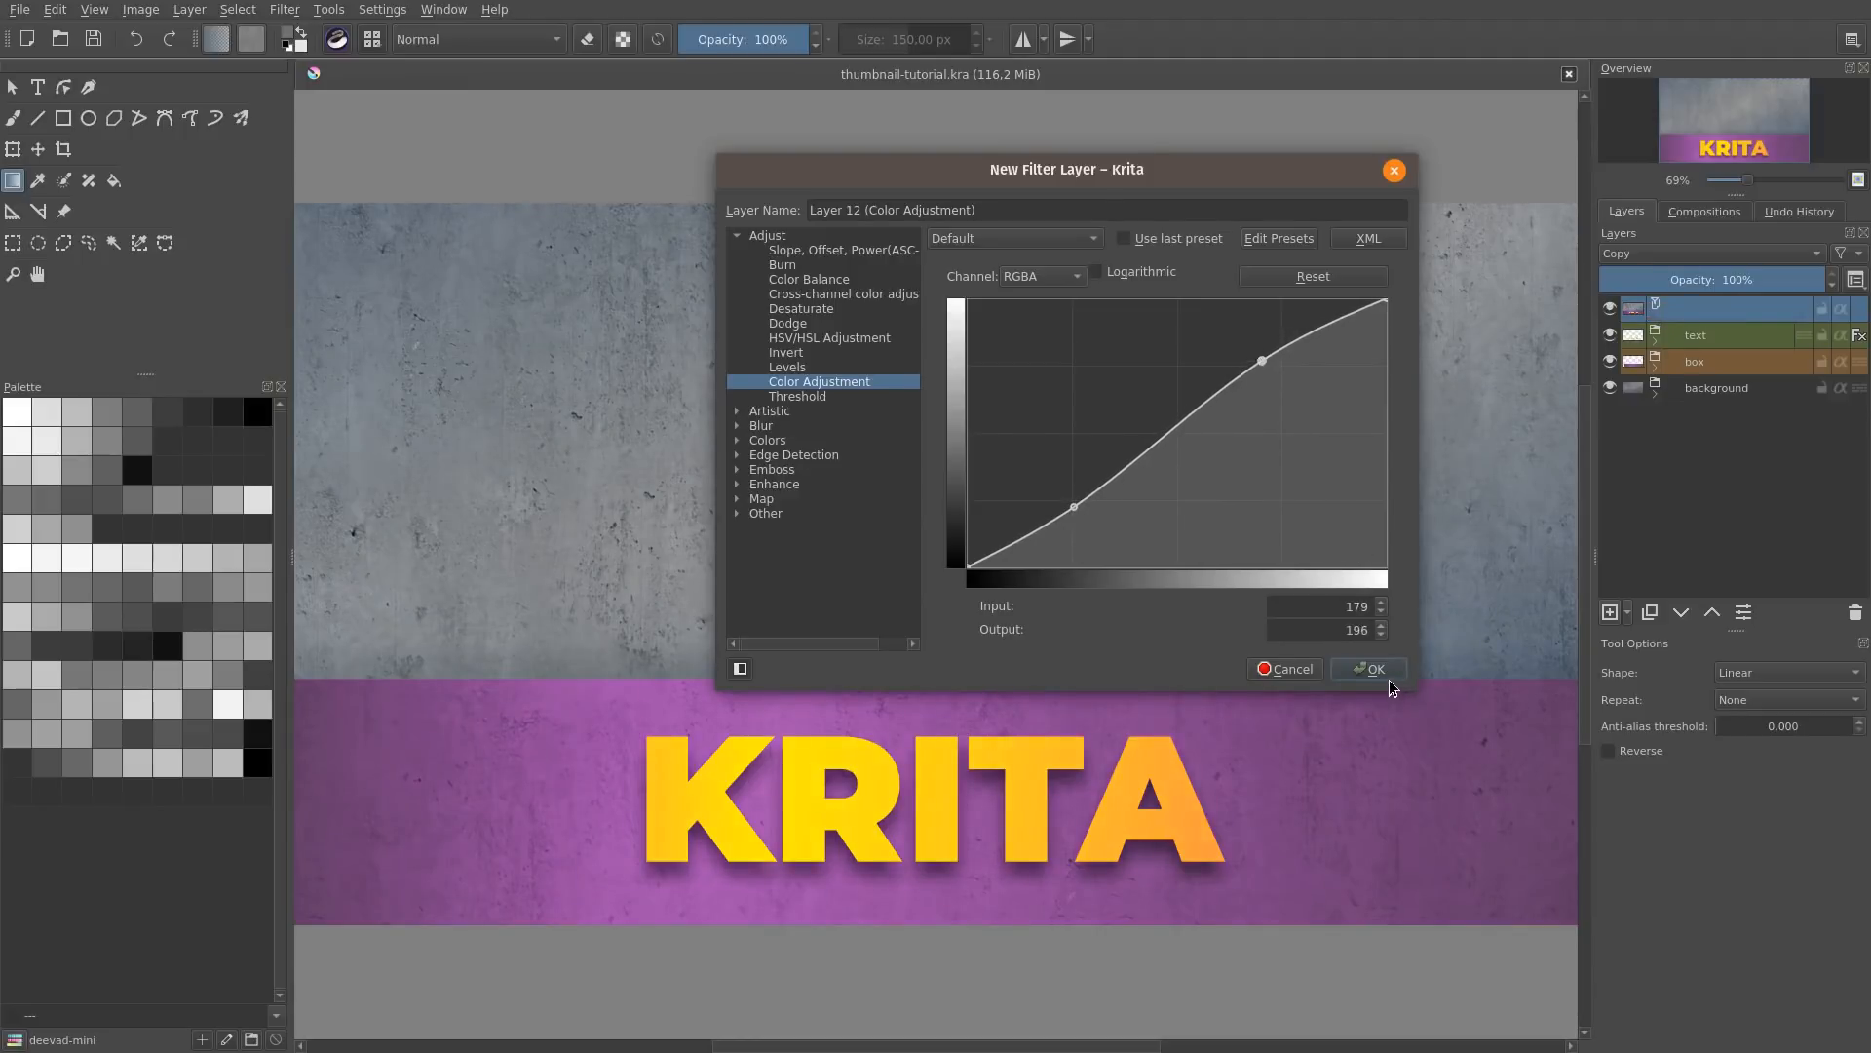
left_click(1369, 669)
Step: Compare the thumbnail with and without the Color Adjustment layer, leaving the layer visible and the page fitted
left_click(1611, 309)
left_click(1609, 309)
left_click(1609, 308)
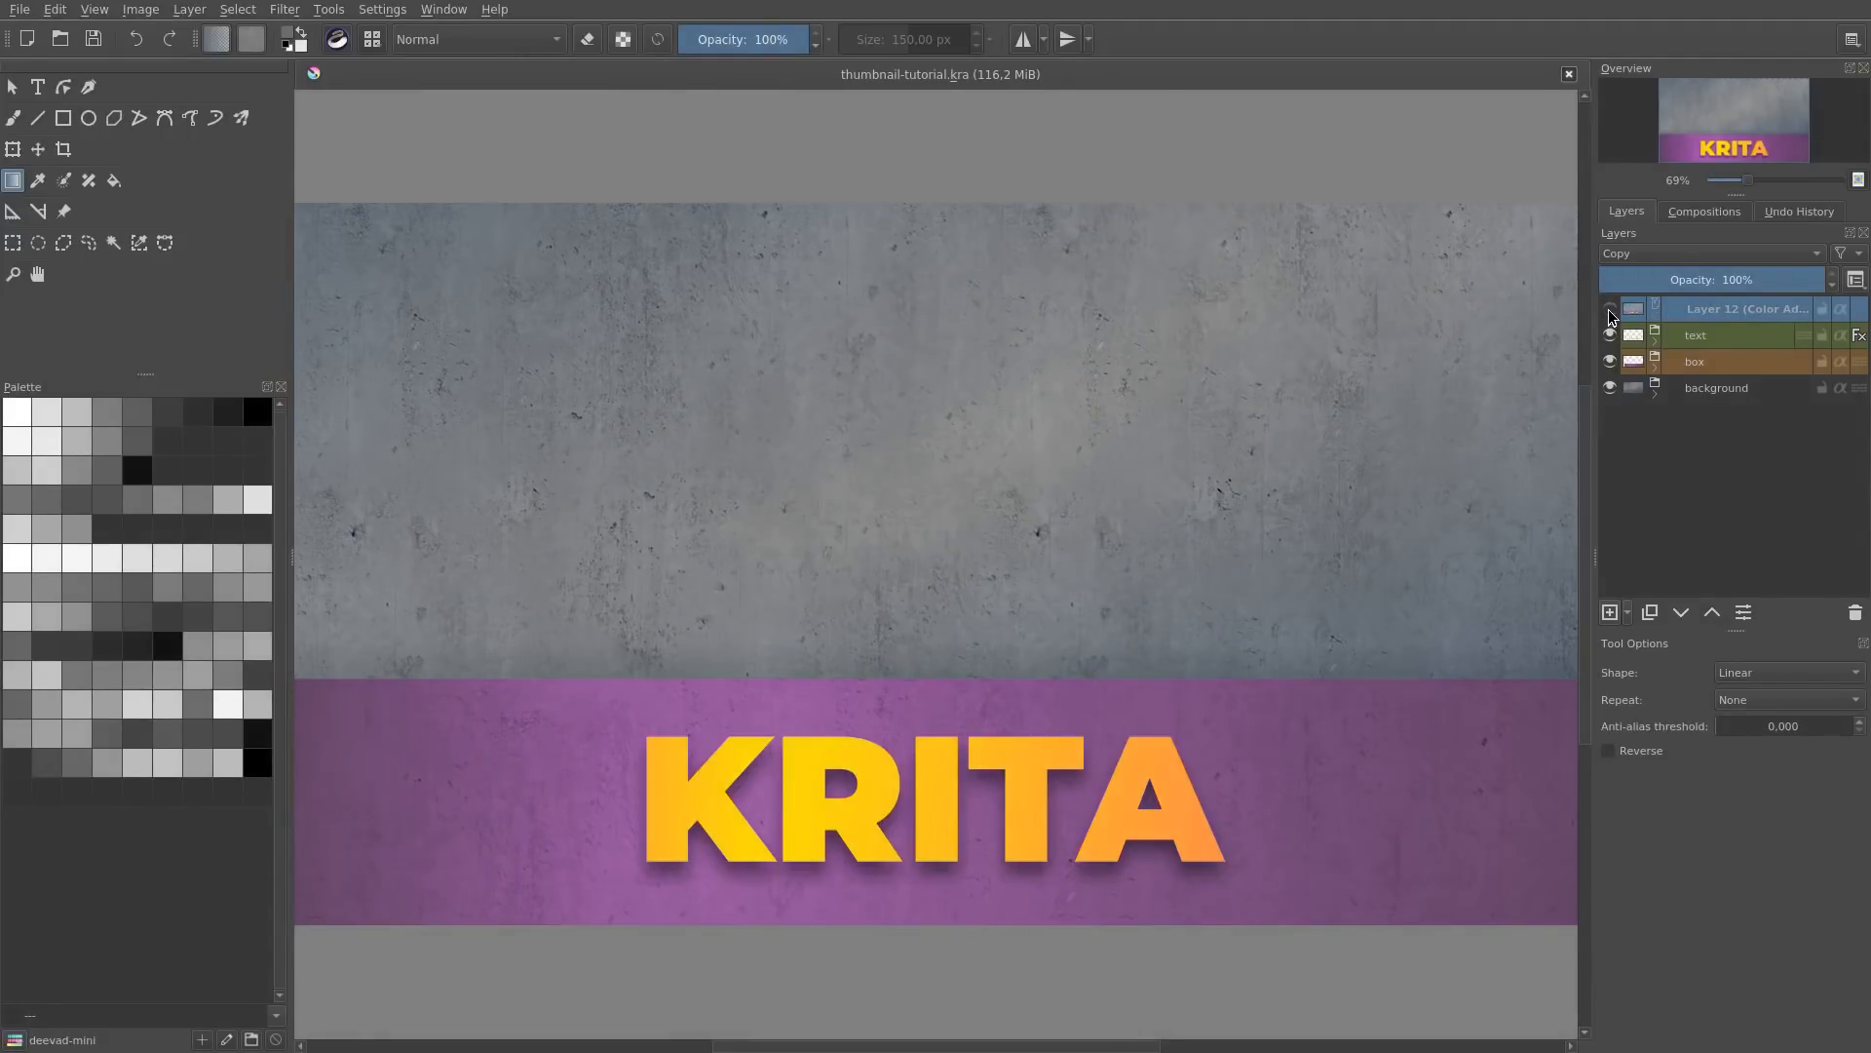
left_click(1608, 308)
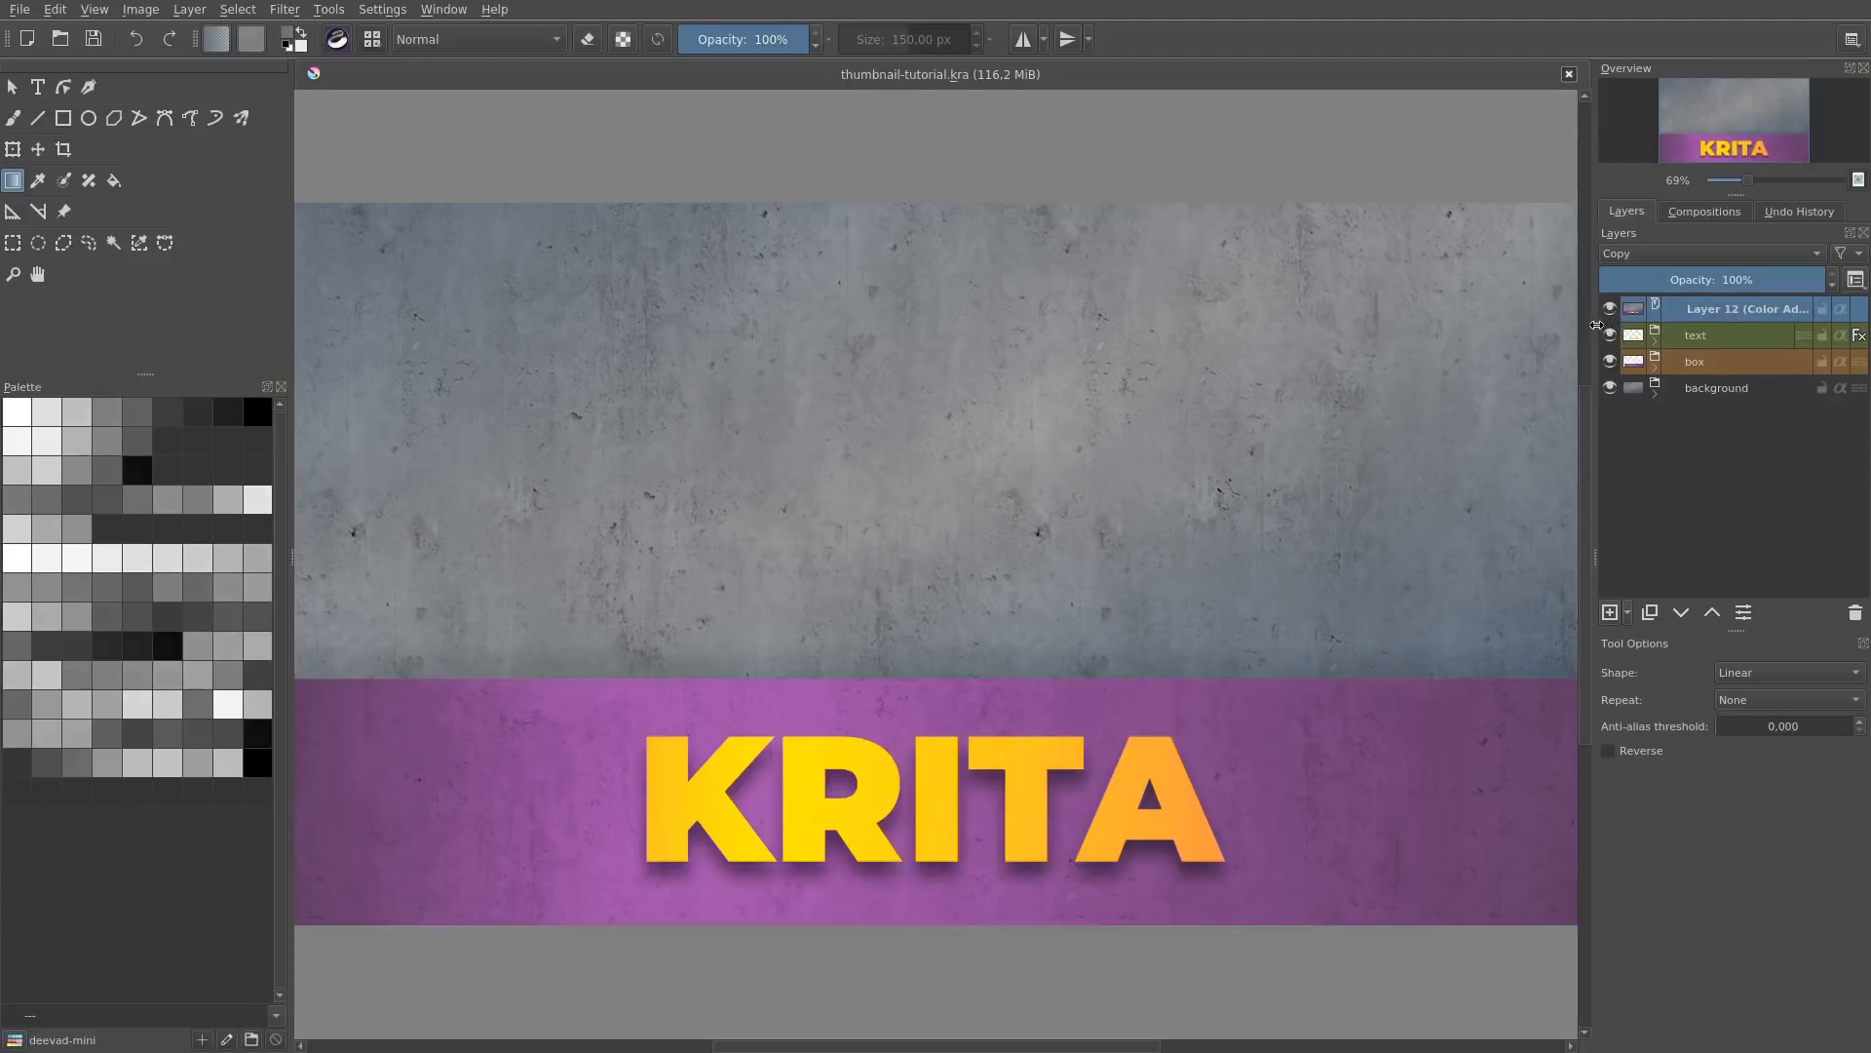
key("2")
Step: Add a Gaussian Blur filter layer above Layer 11 in the background group with horizontal and vertical radii of 7.59 px
left_click(1715, 389)
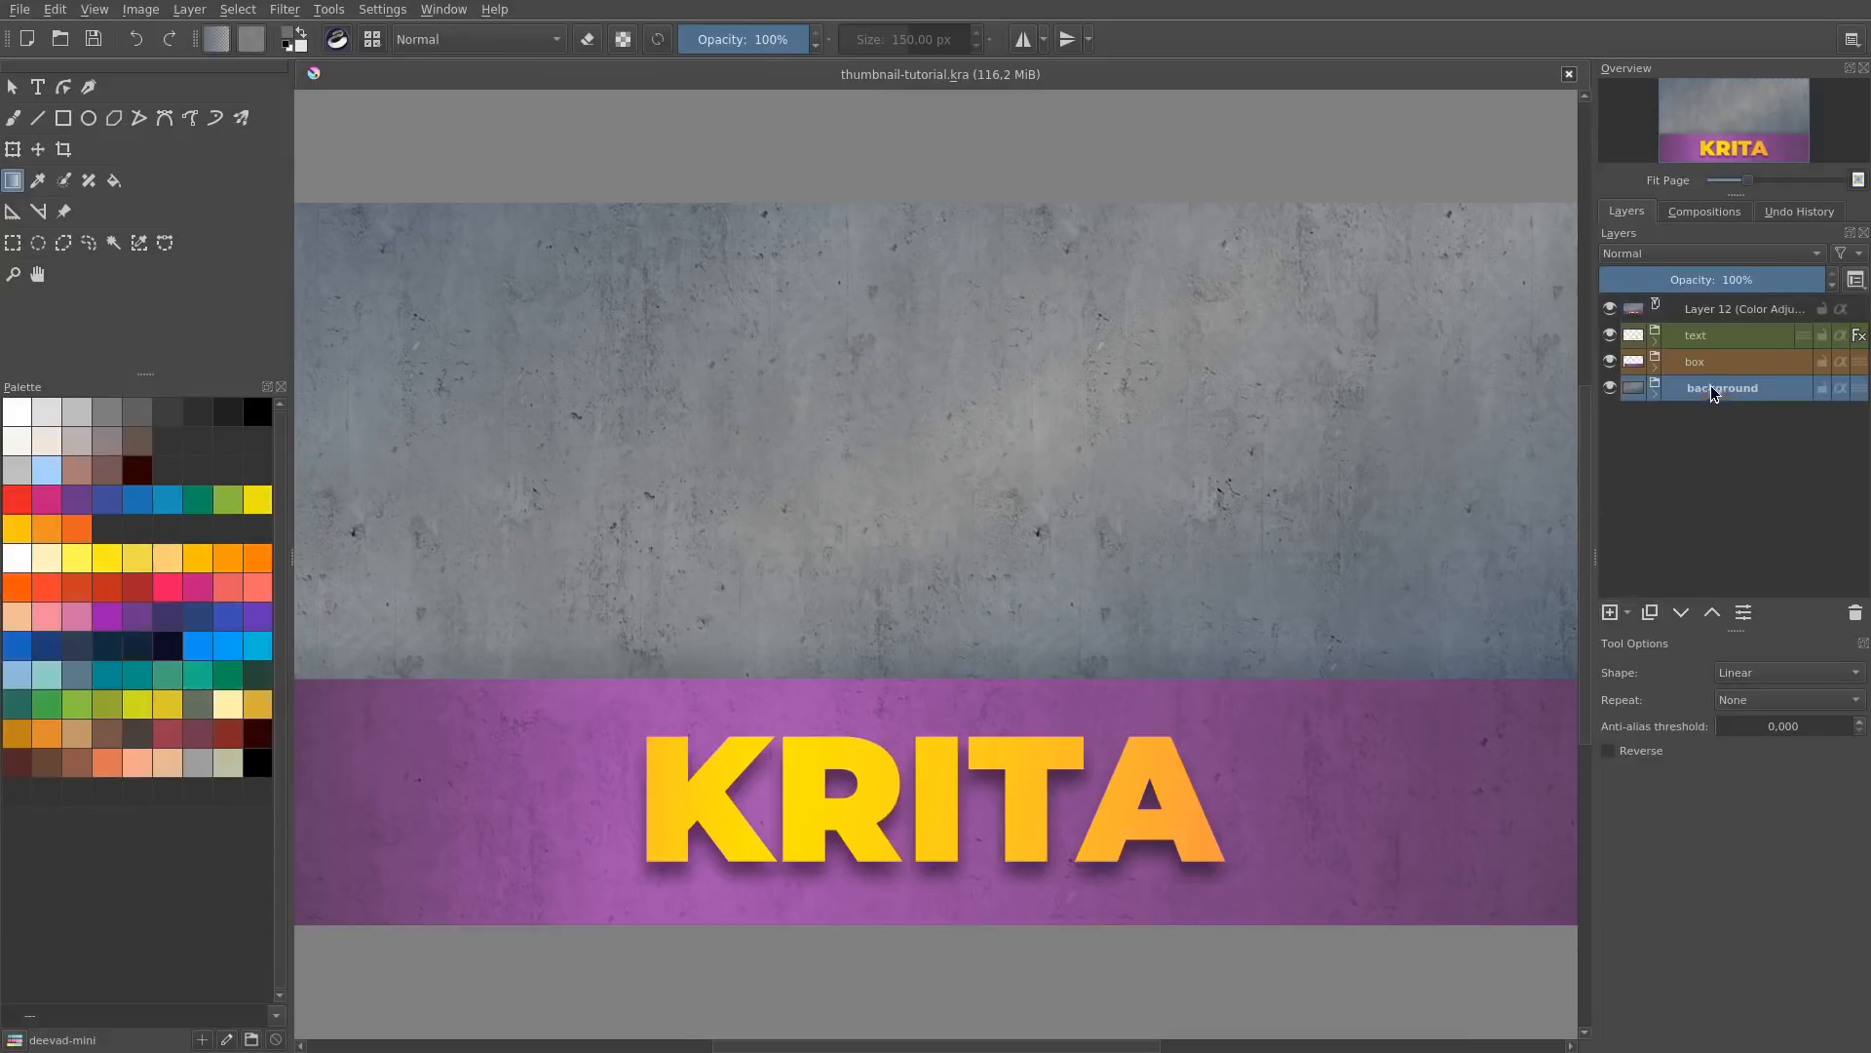
left_click(1655, 393)
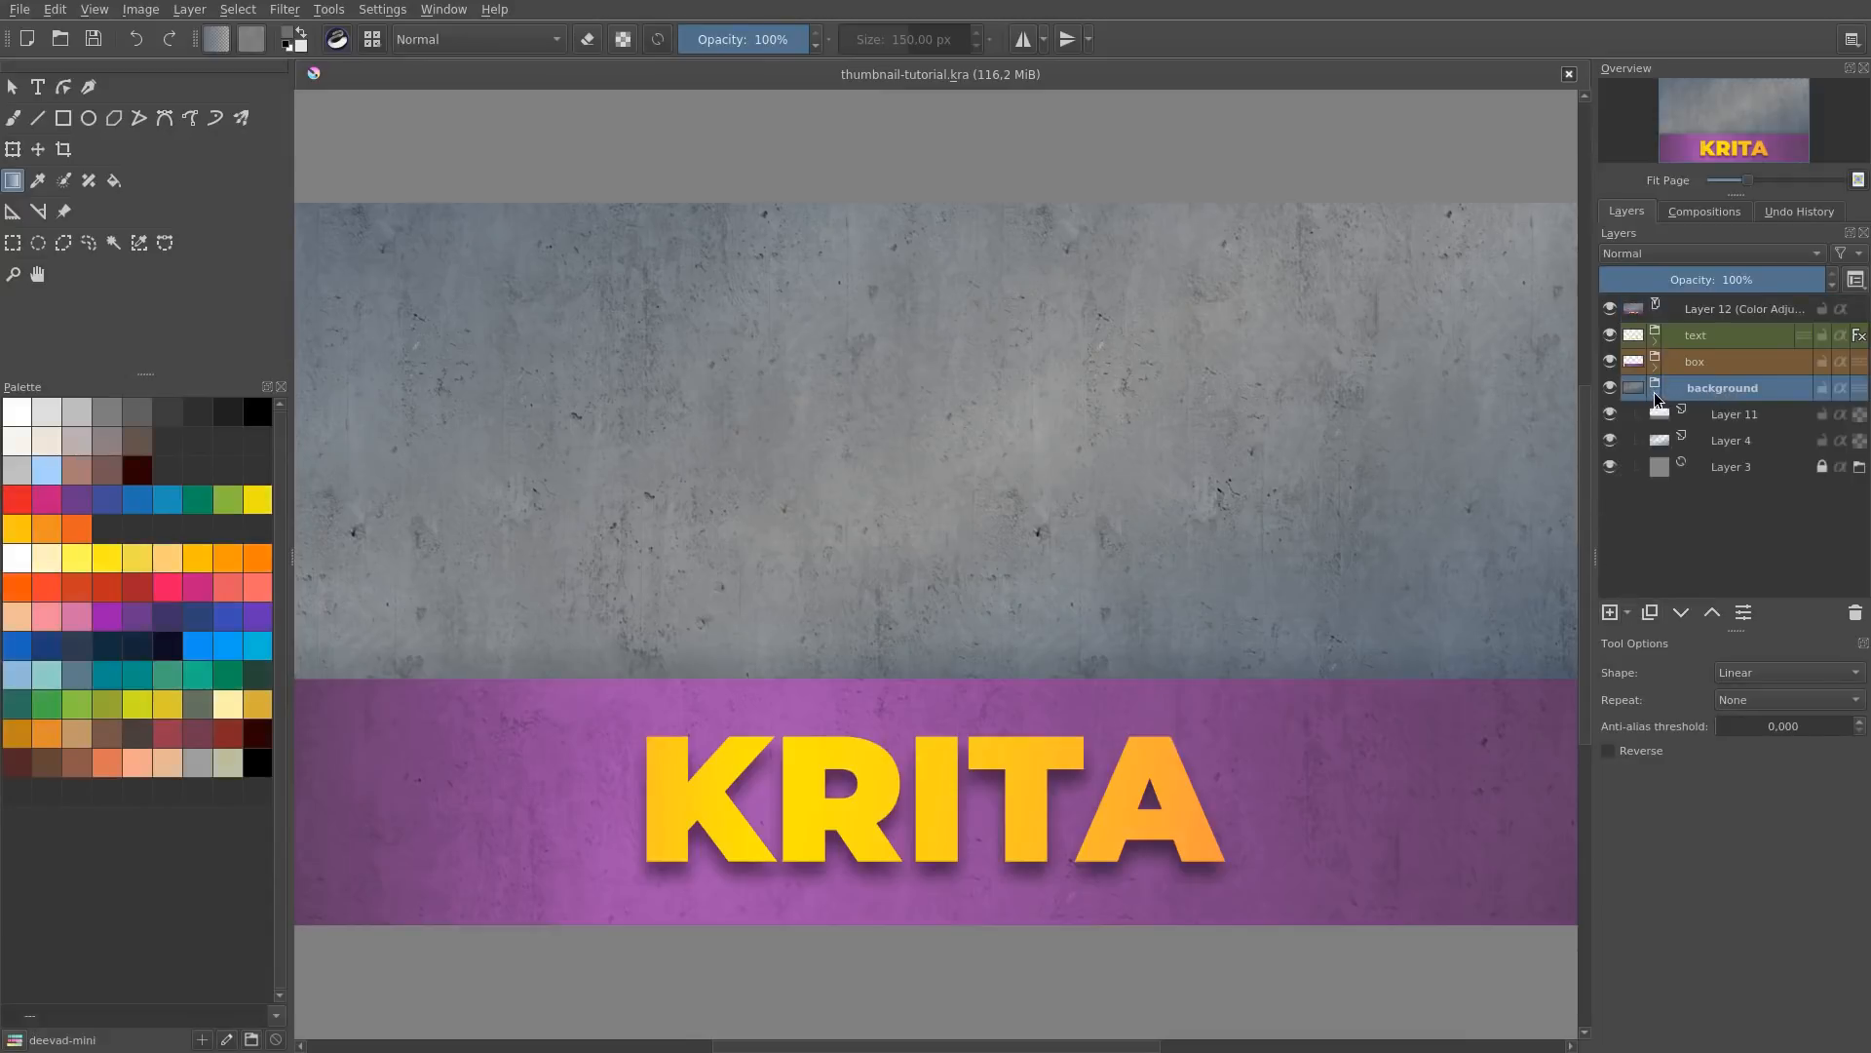
left_click(1626, 613)
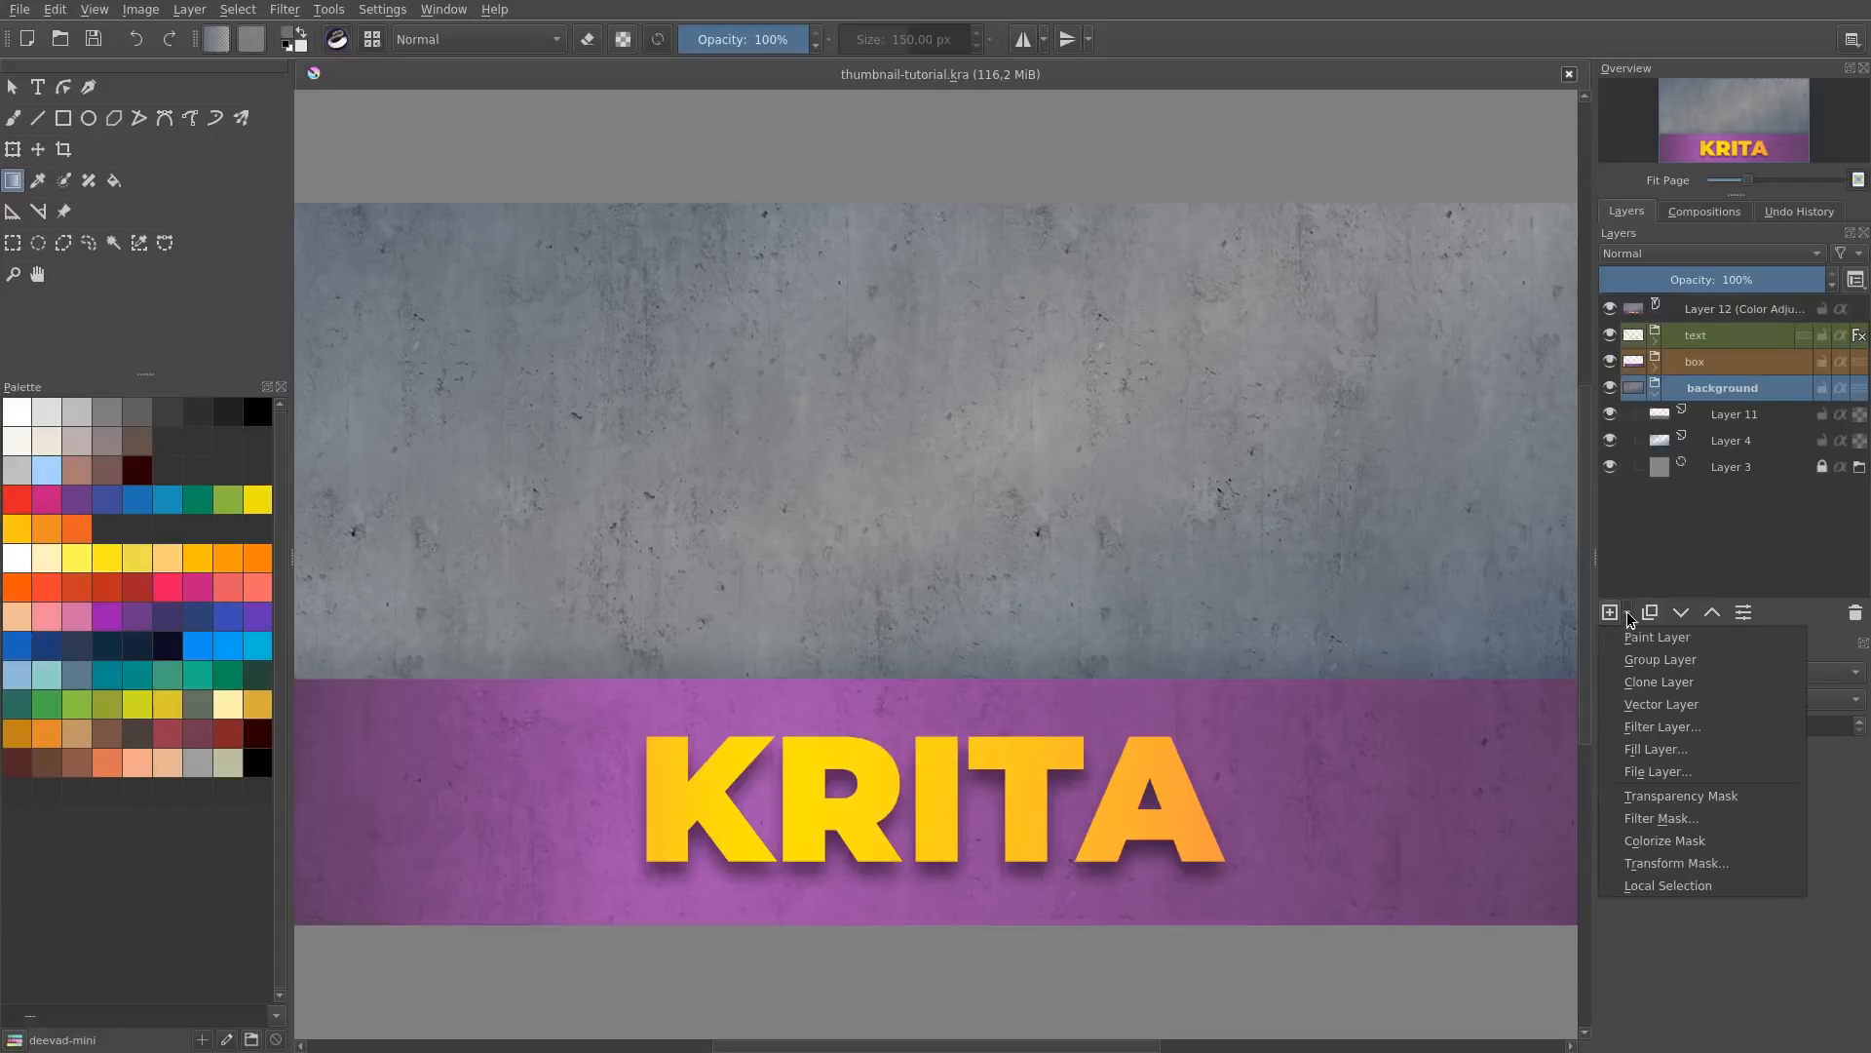
left_click(1696, 726)
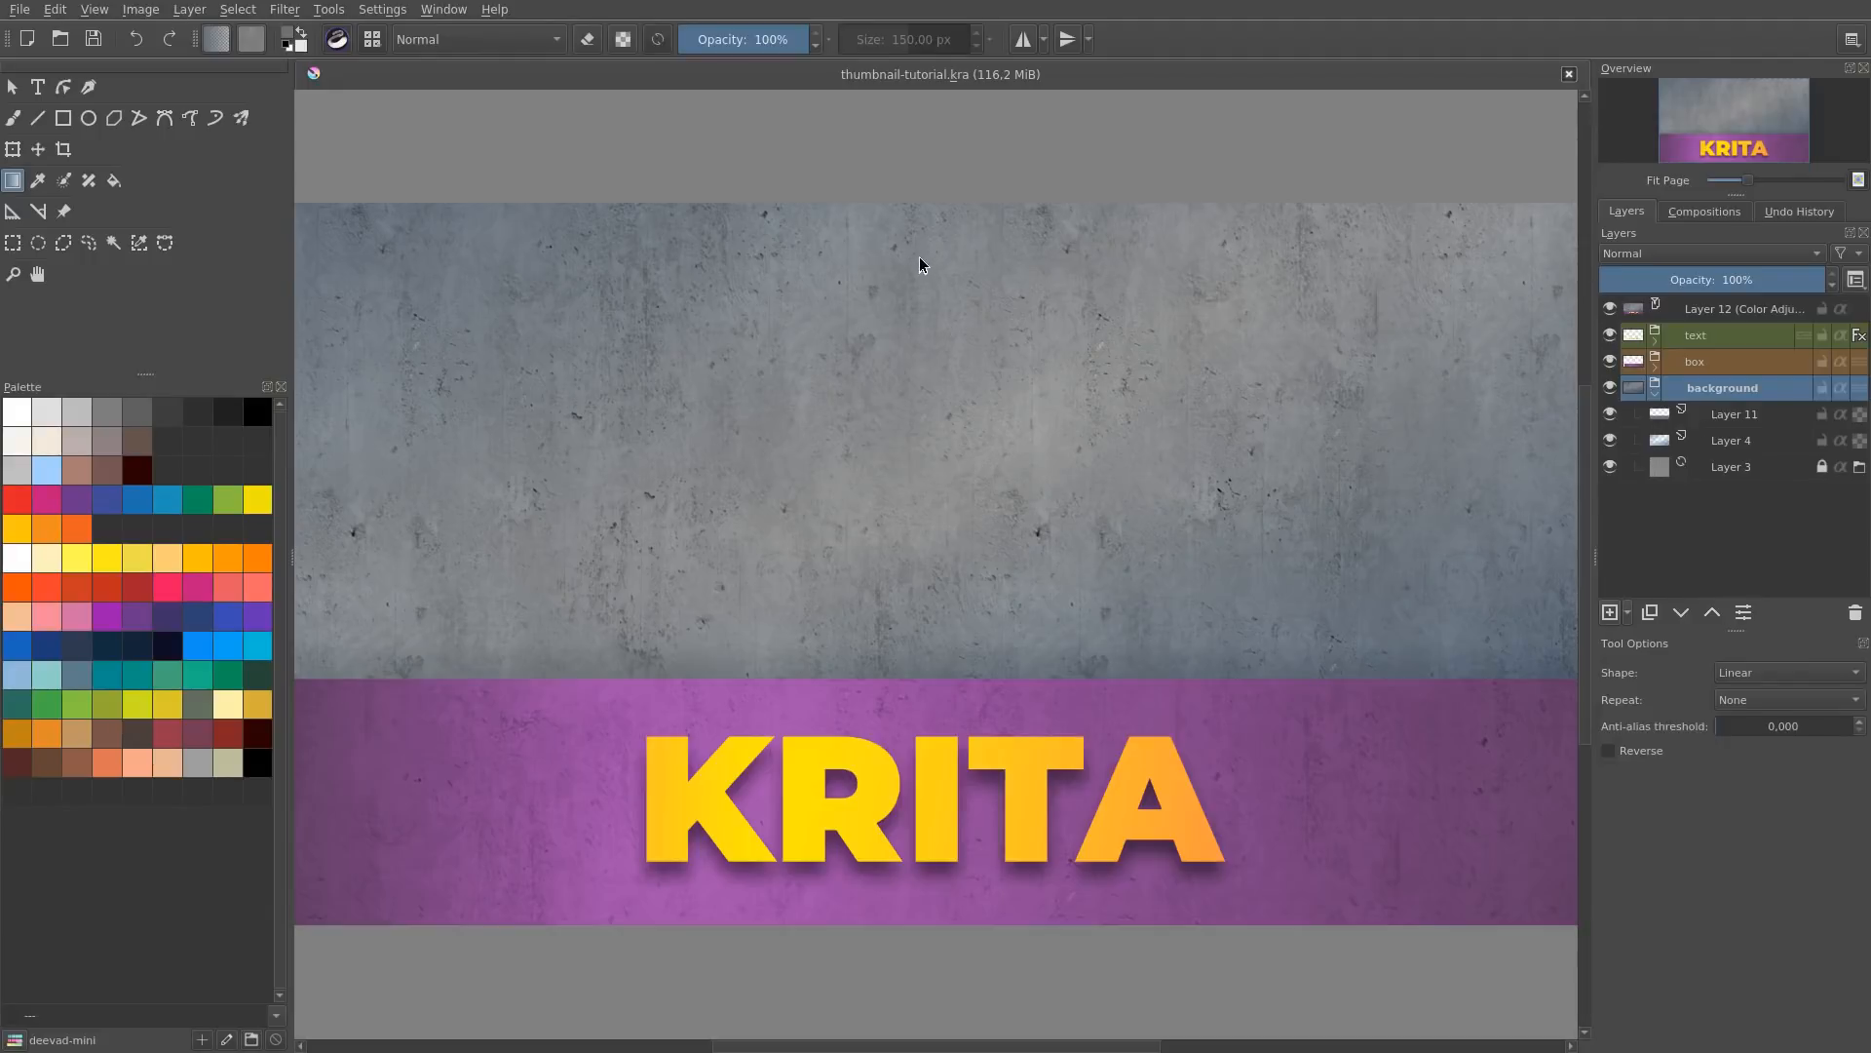
left_click_drag(893, 378, 1321, 277)
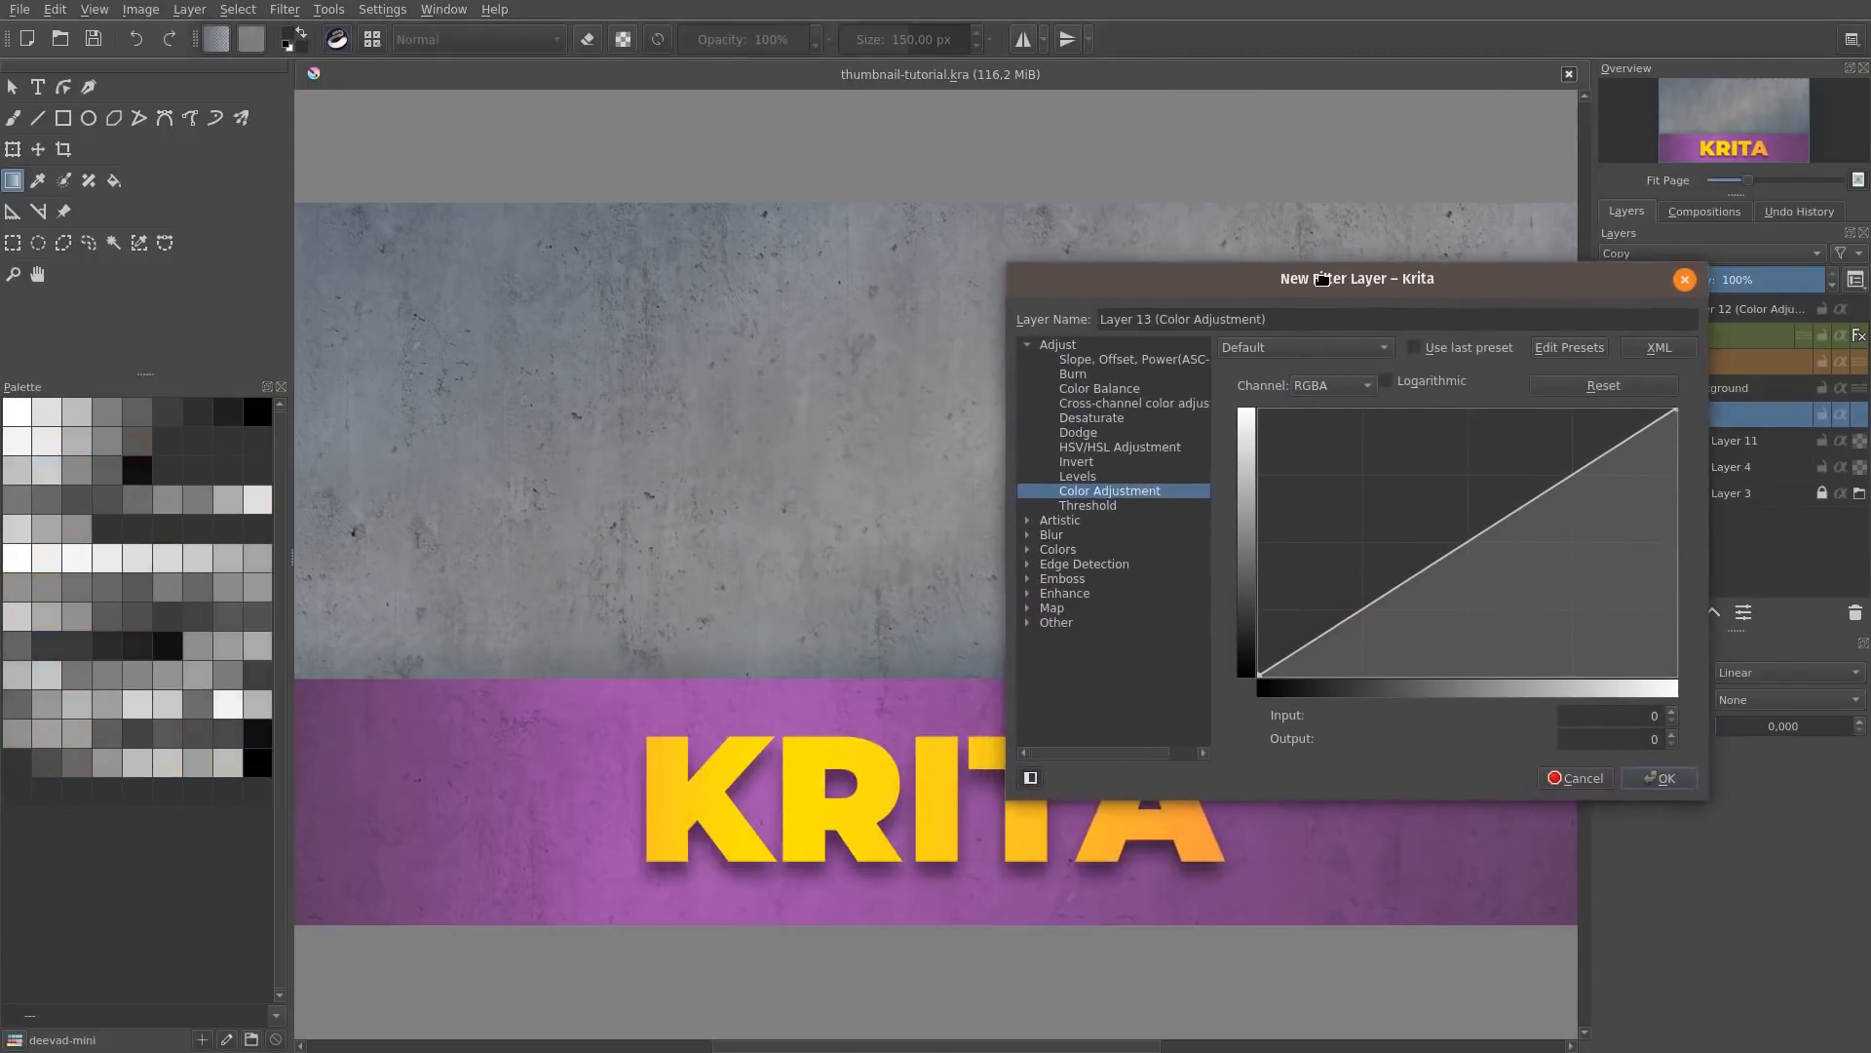
left_click(1027, 536)
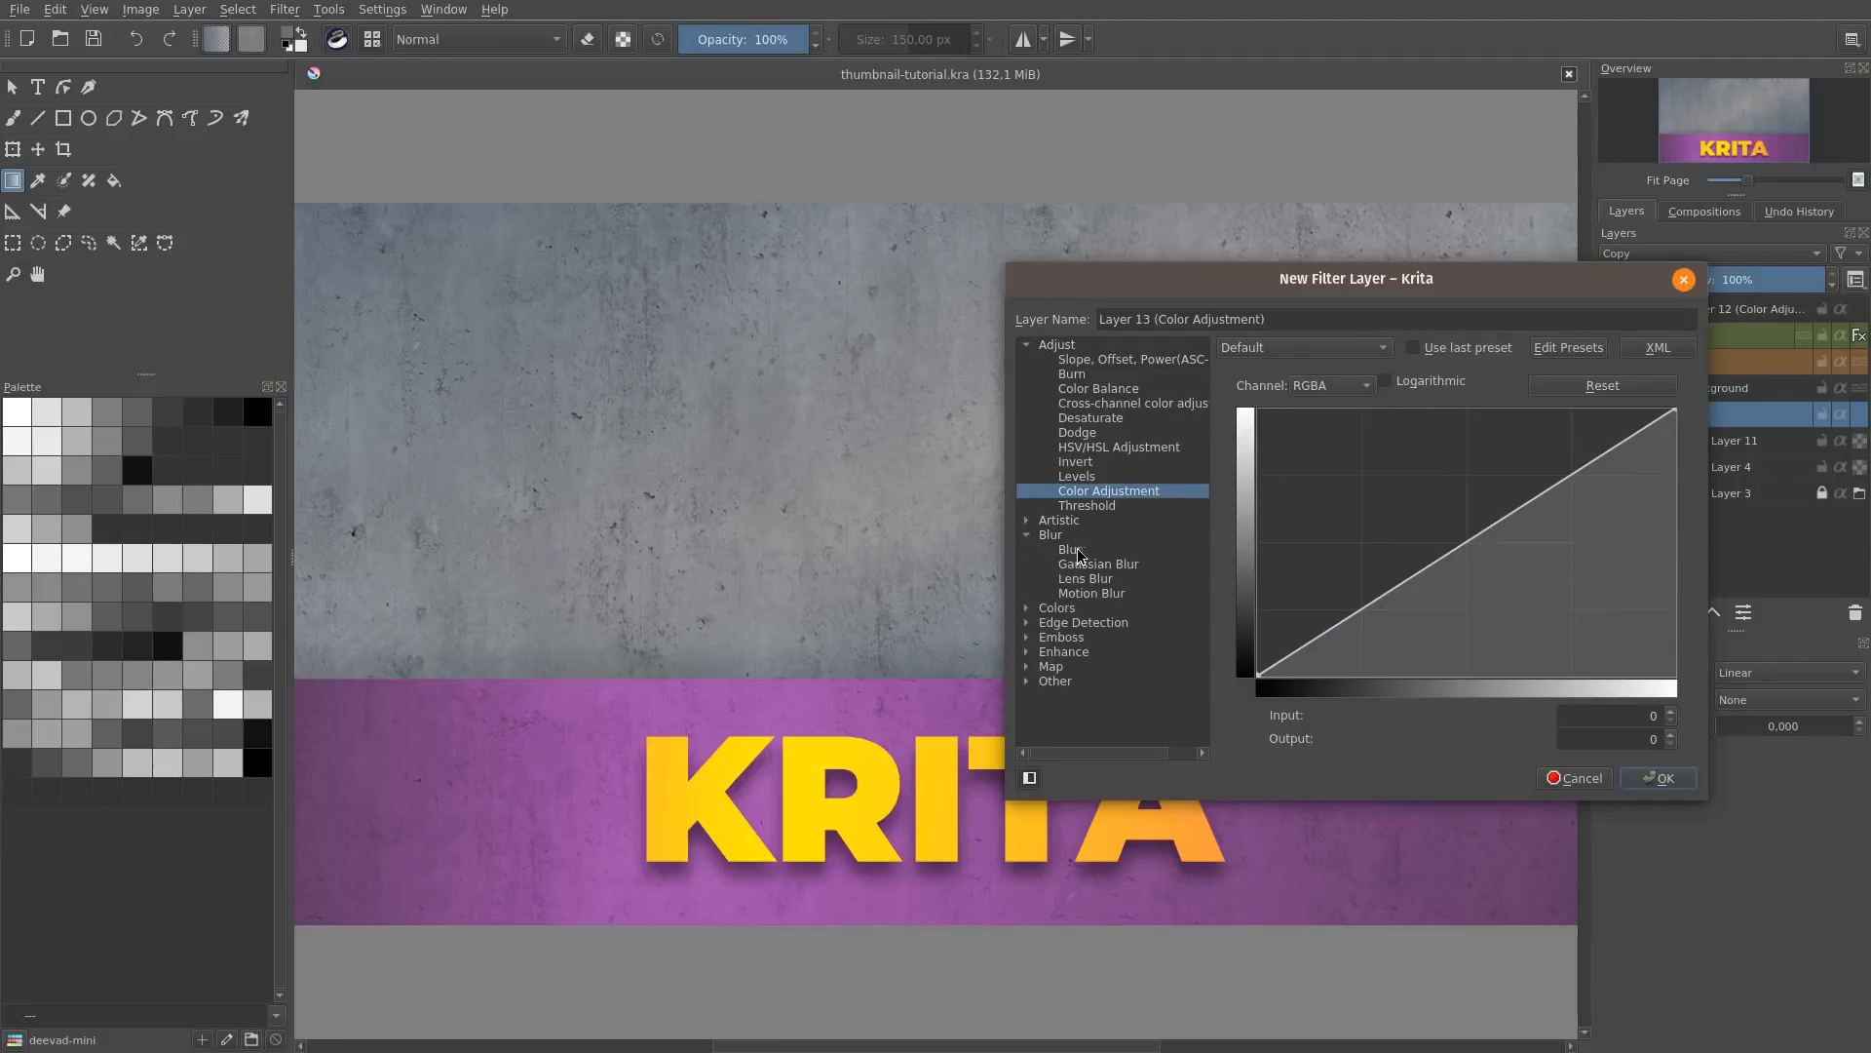
left_click(1108, 567)
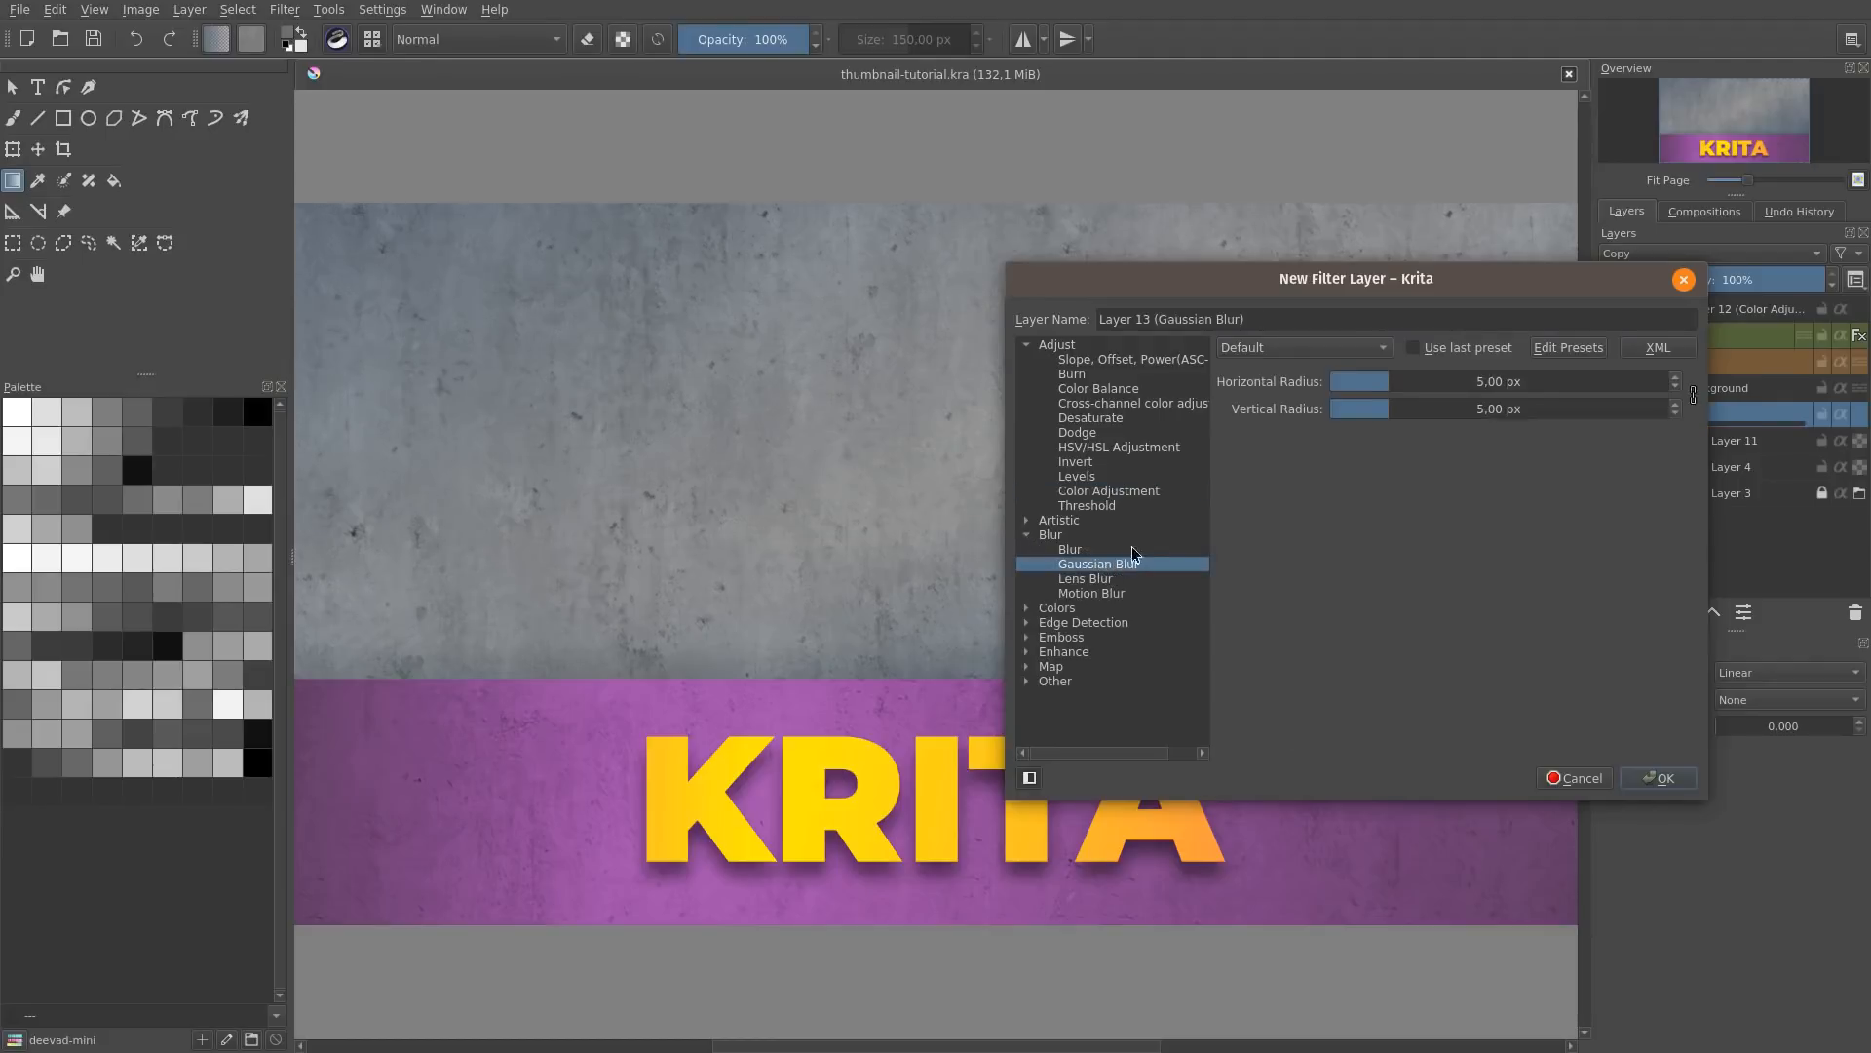
mouse_move(1402, 382)
left_mouse_down()
mouse_move(1472, 382)
mouse_move(1402, 385)
left_mouse_up()
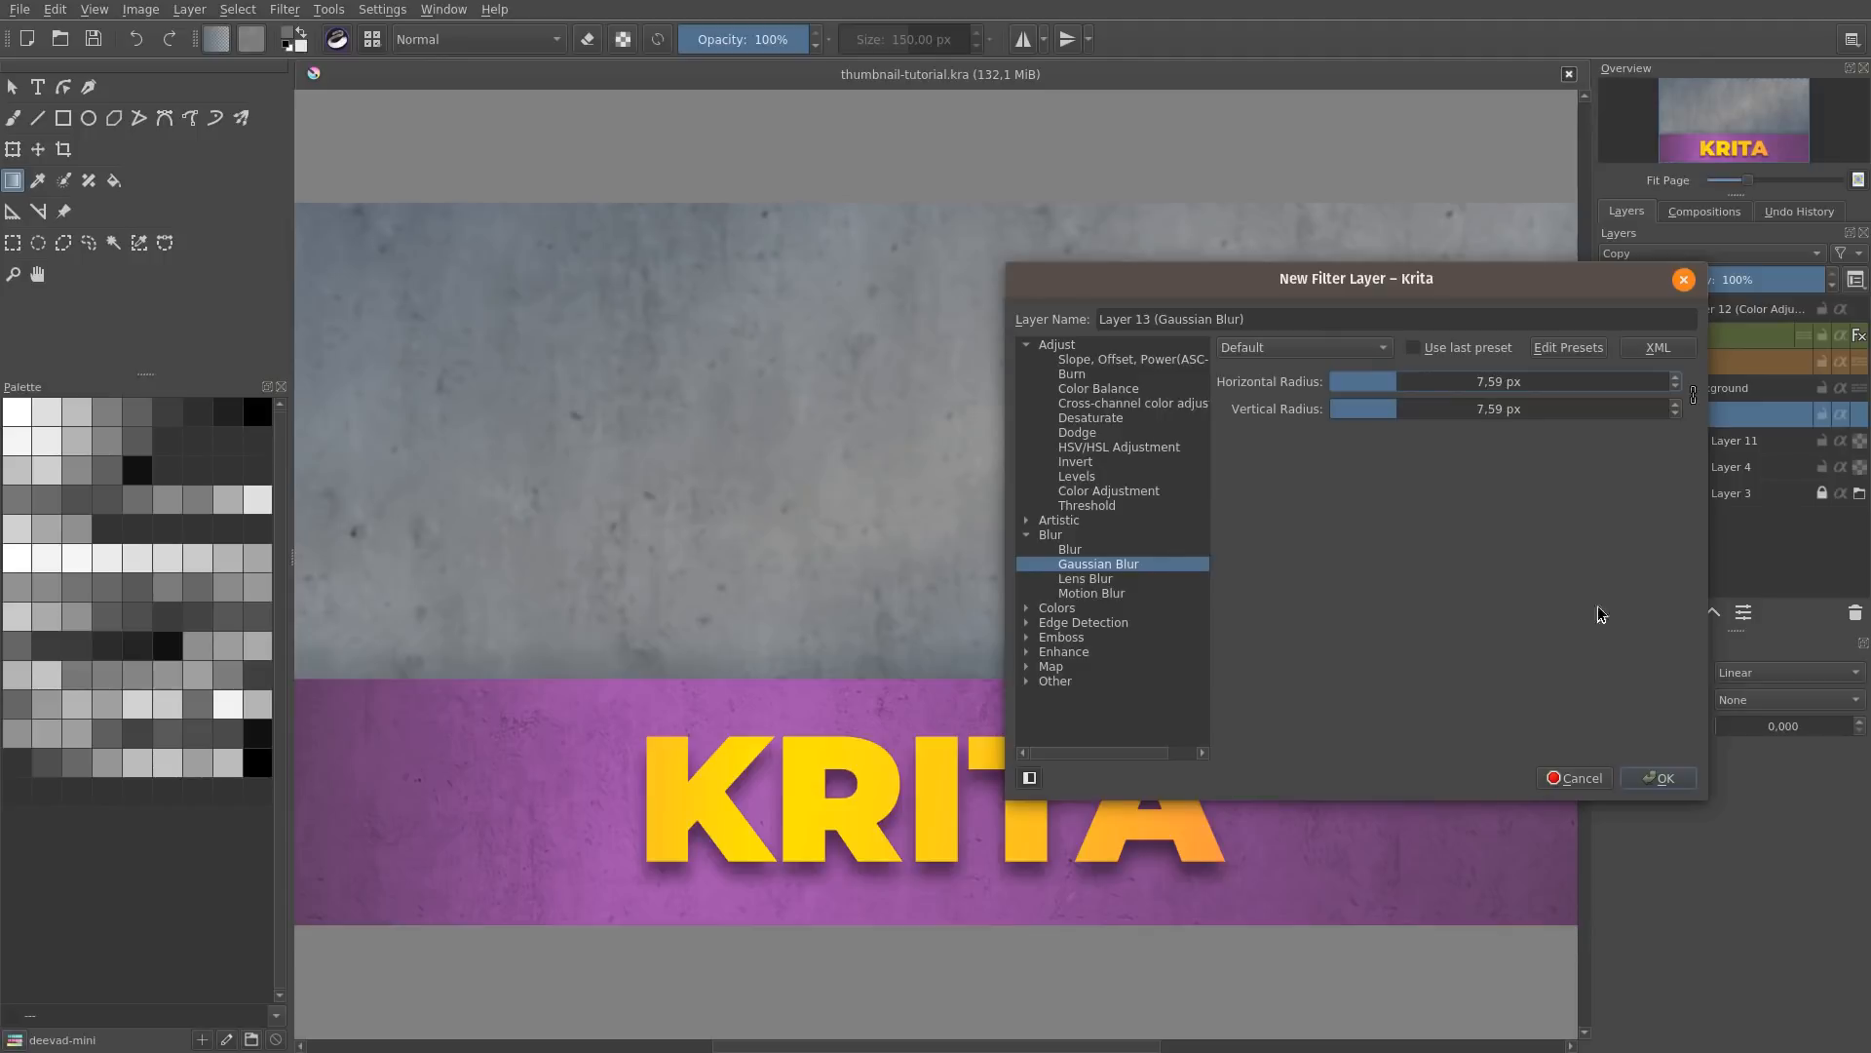
left_click(1660, 780)
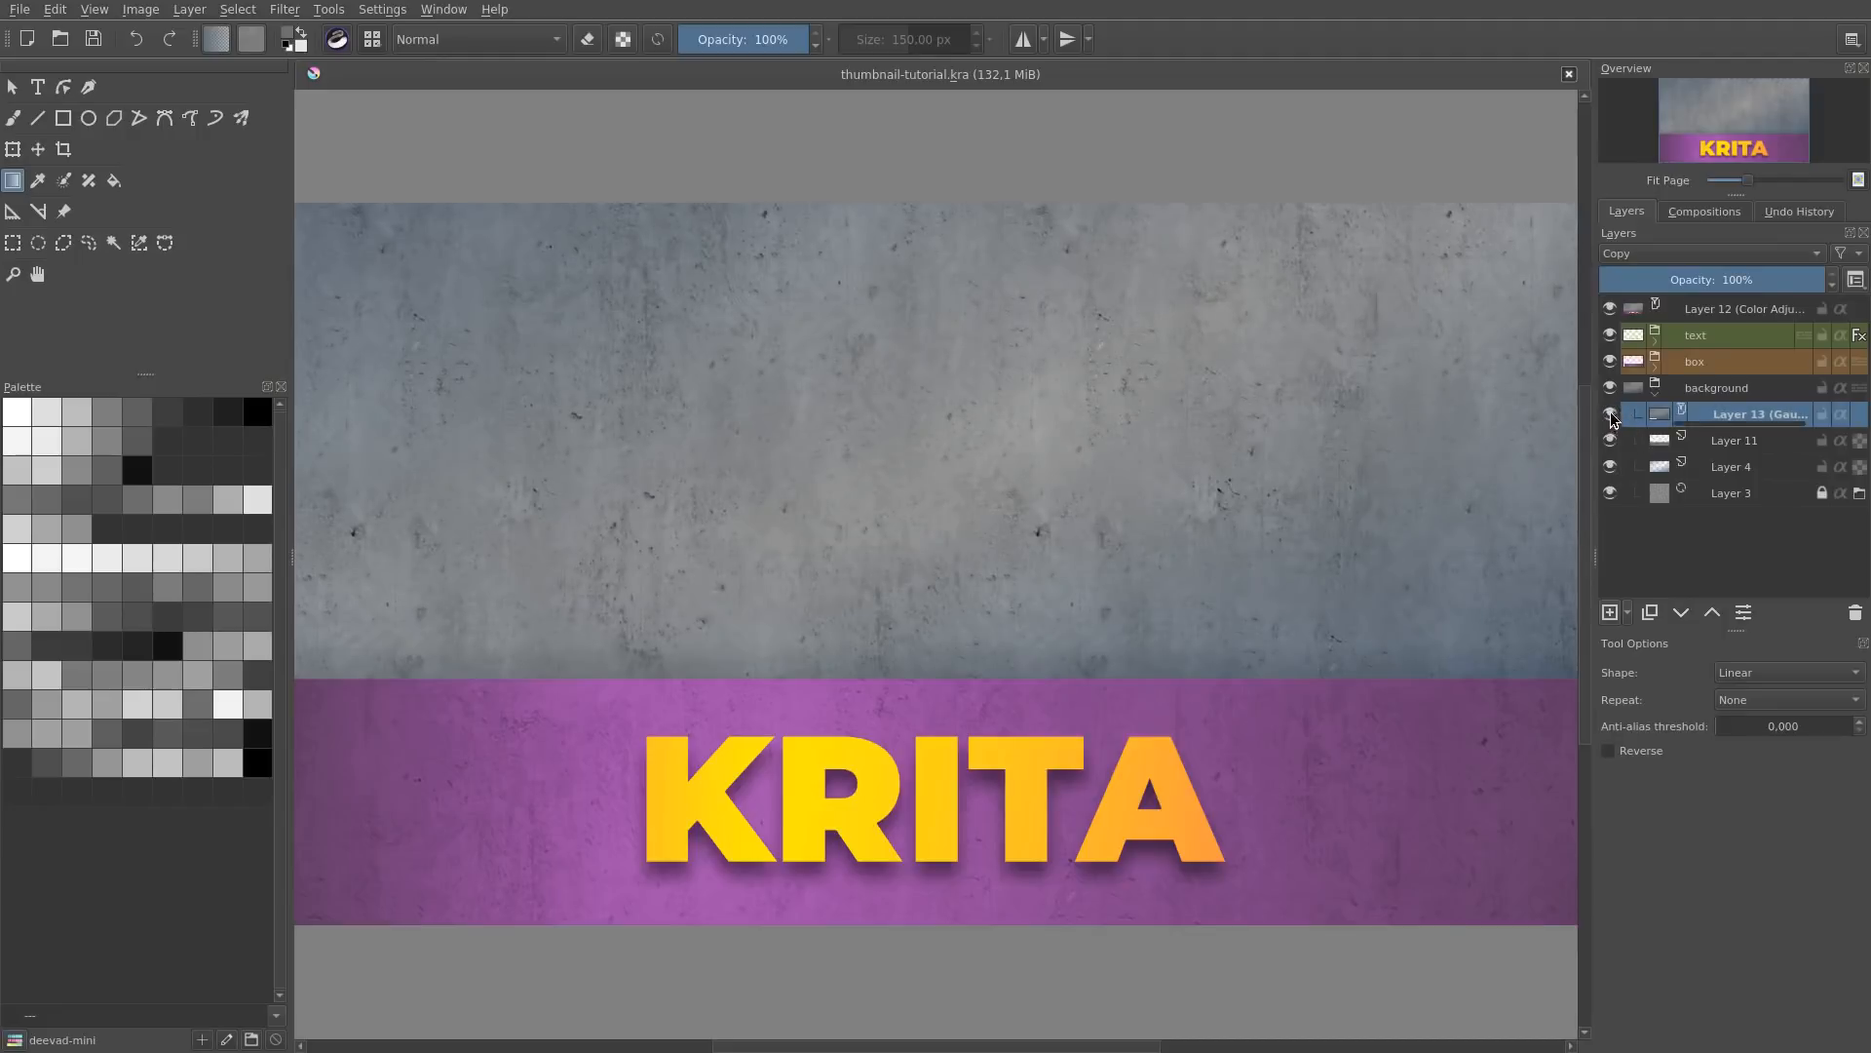
Step: Review the Gaussian Blur layer's properties and collapse the background group
right_click(1704, 415)
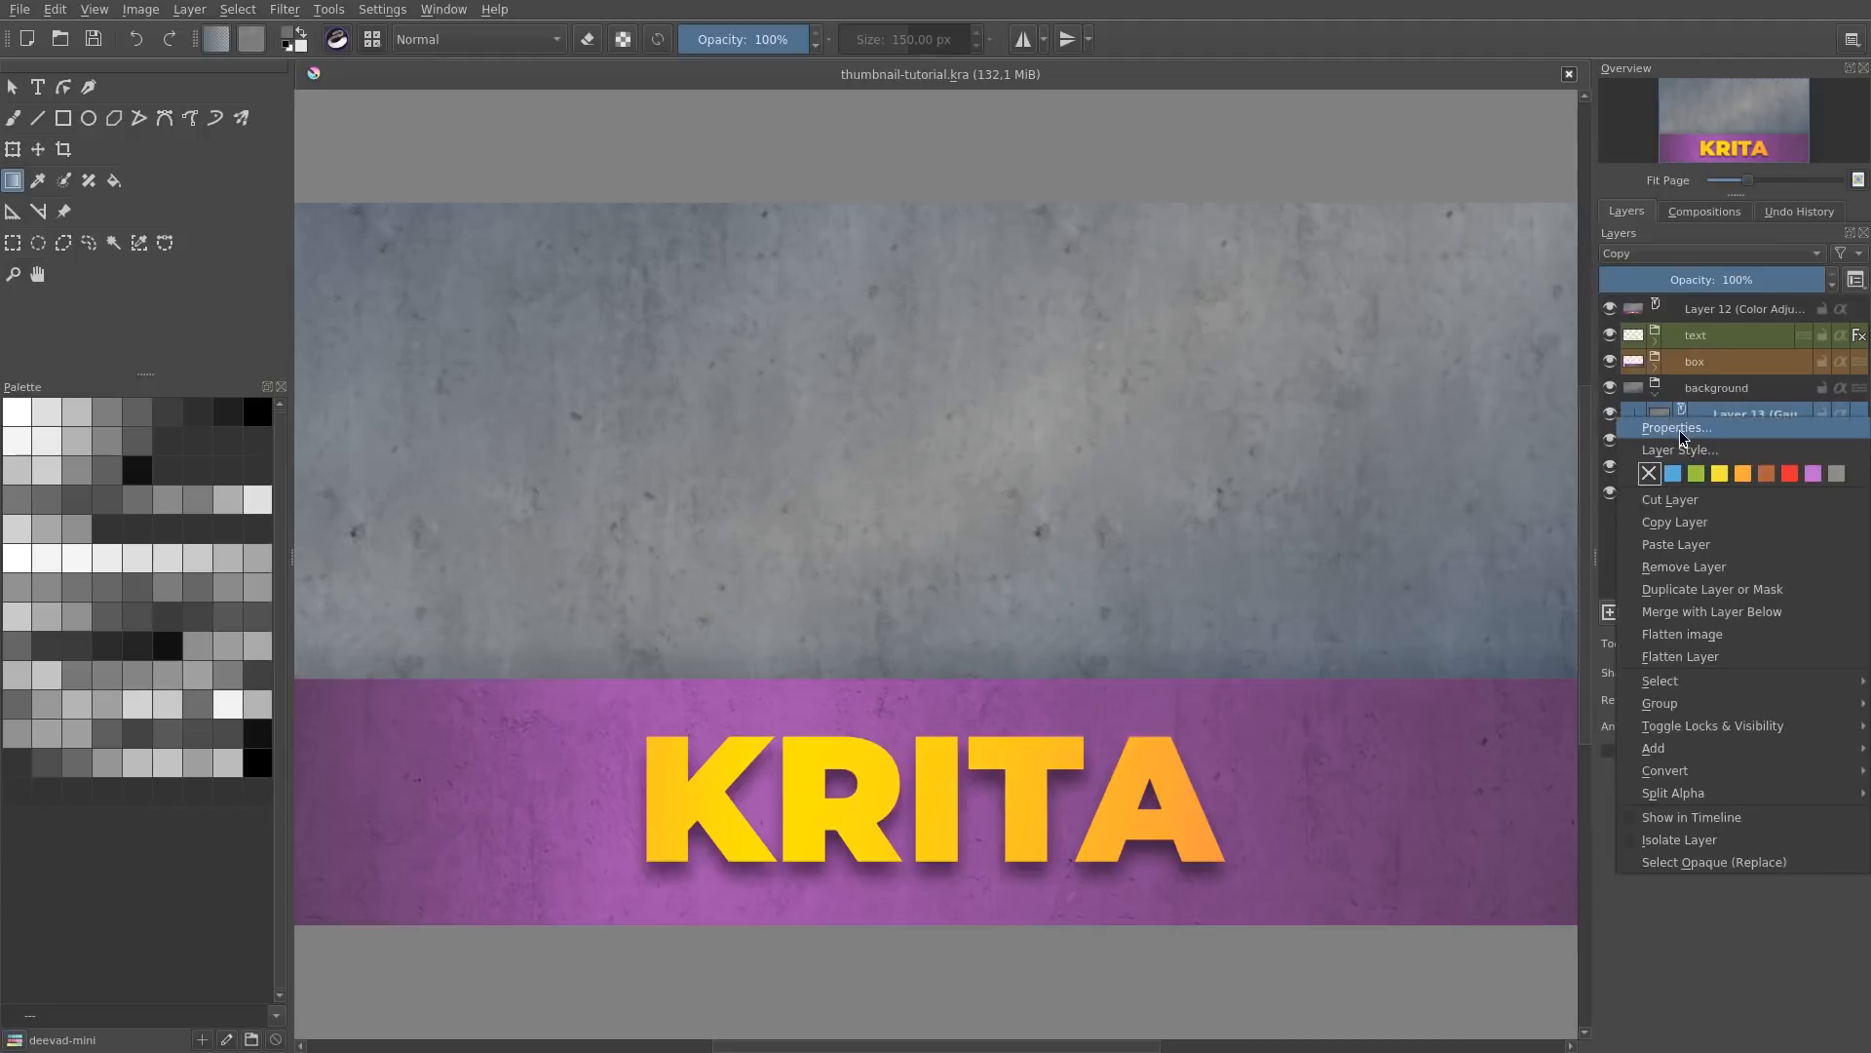
left_click(1673, 430)
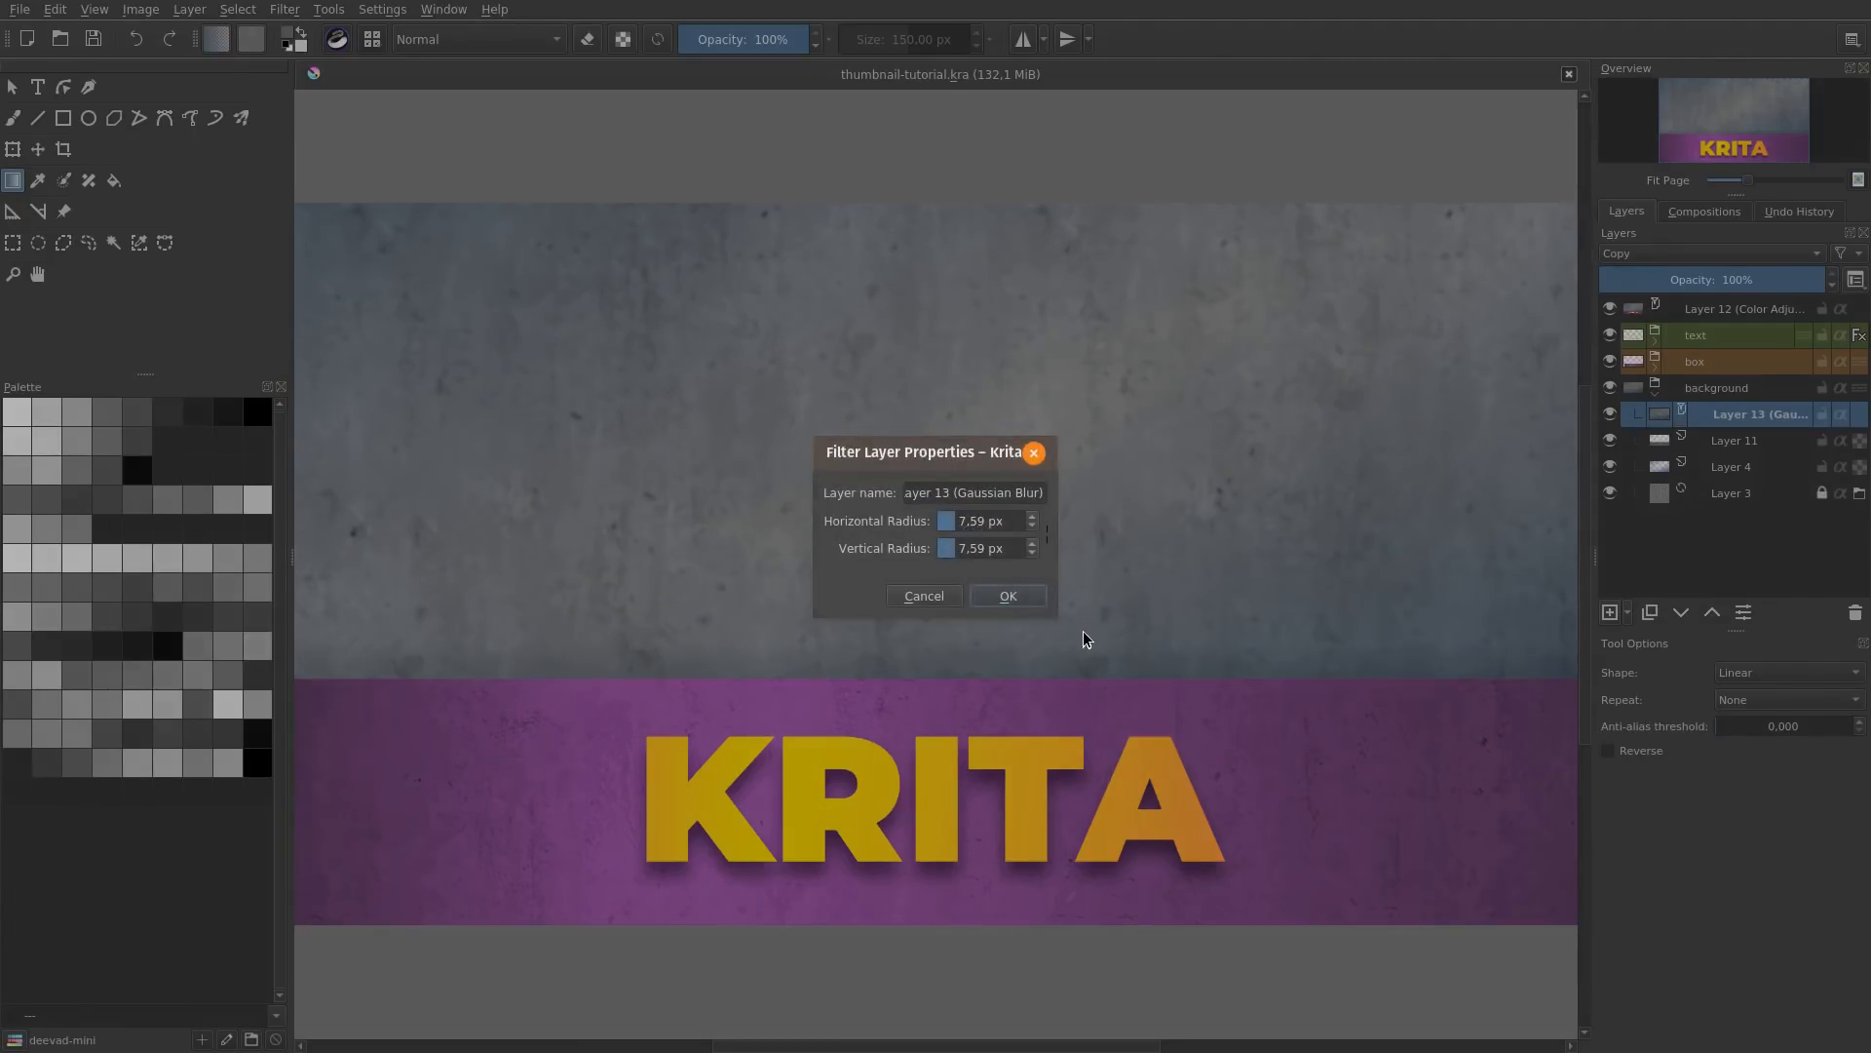
key("Return")
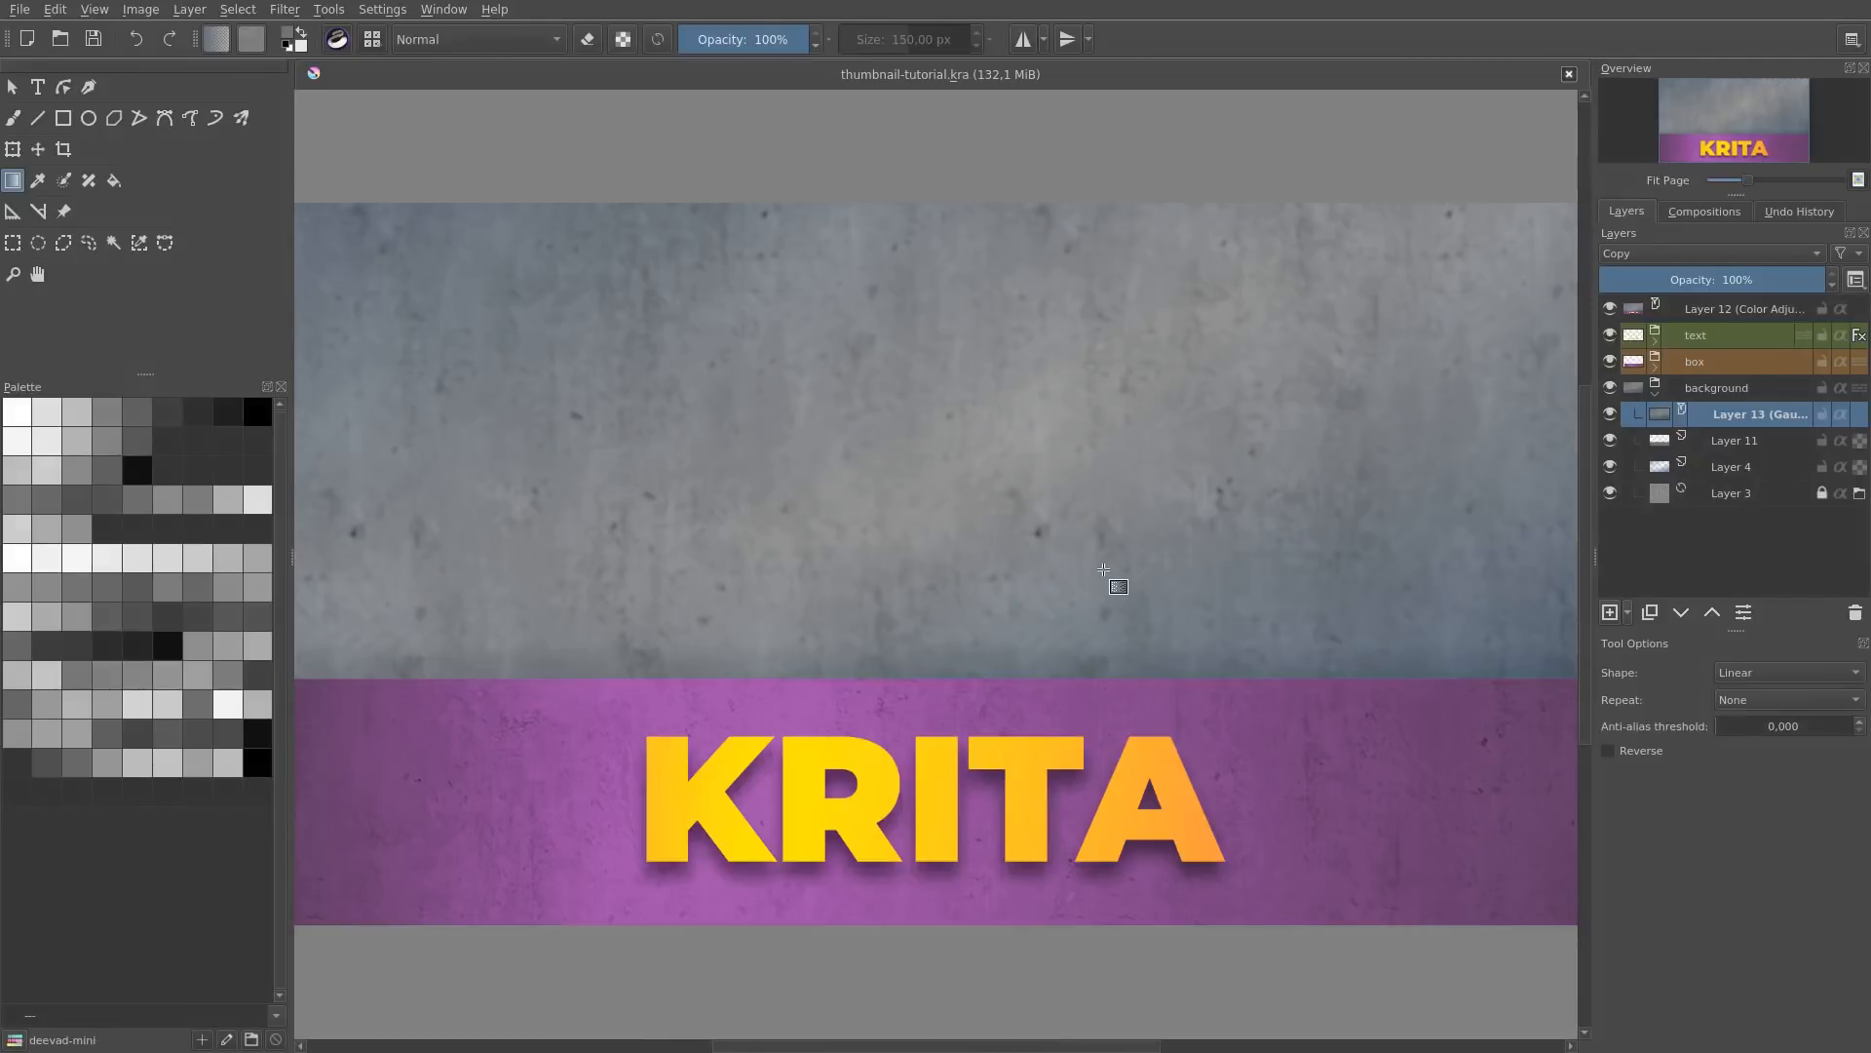
left_click(1654, 391)
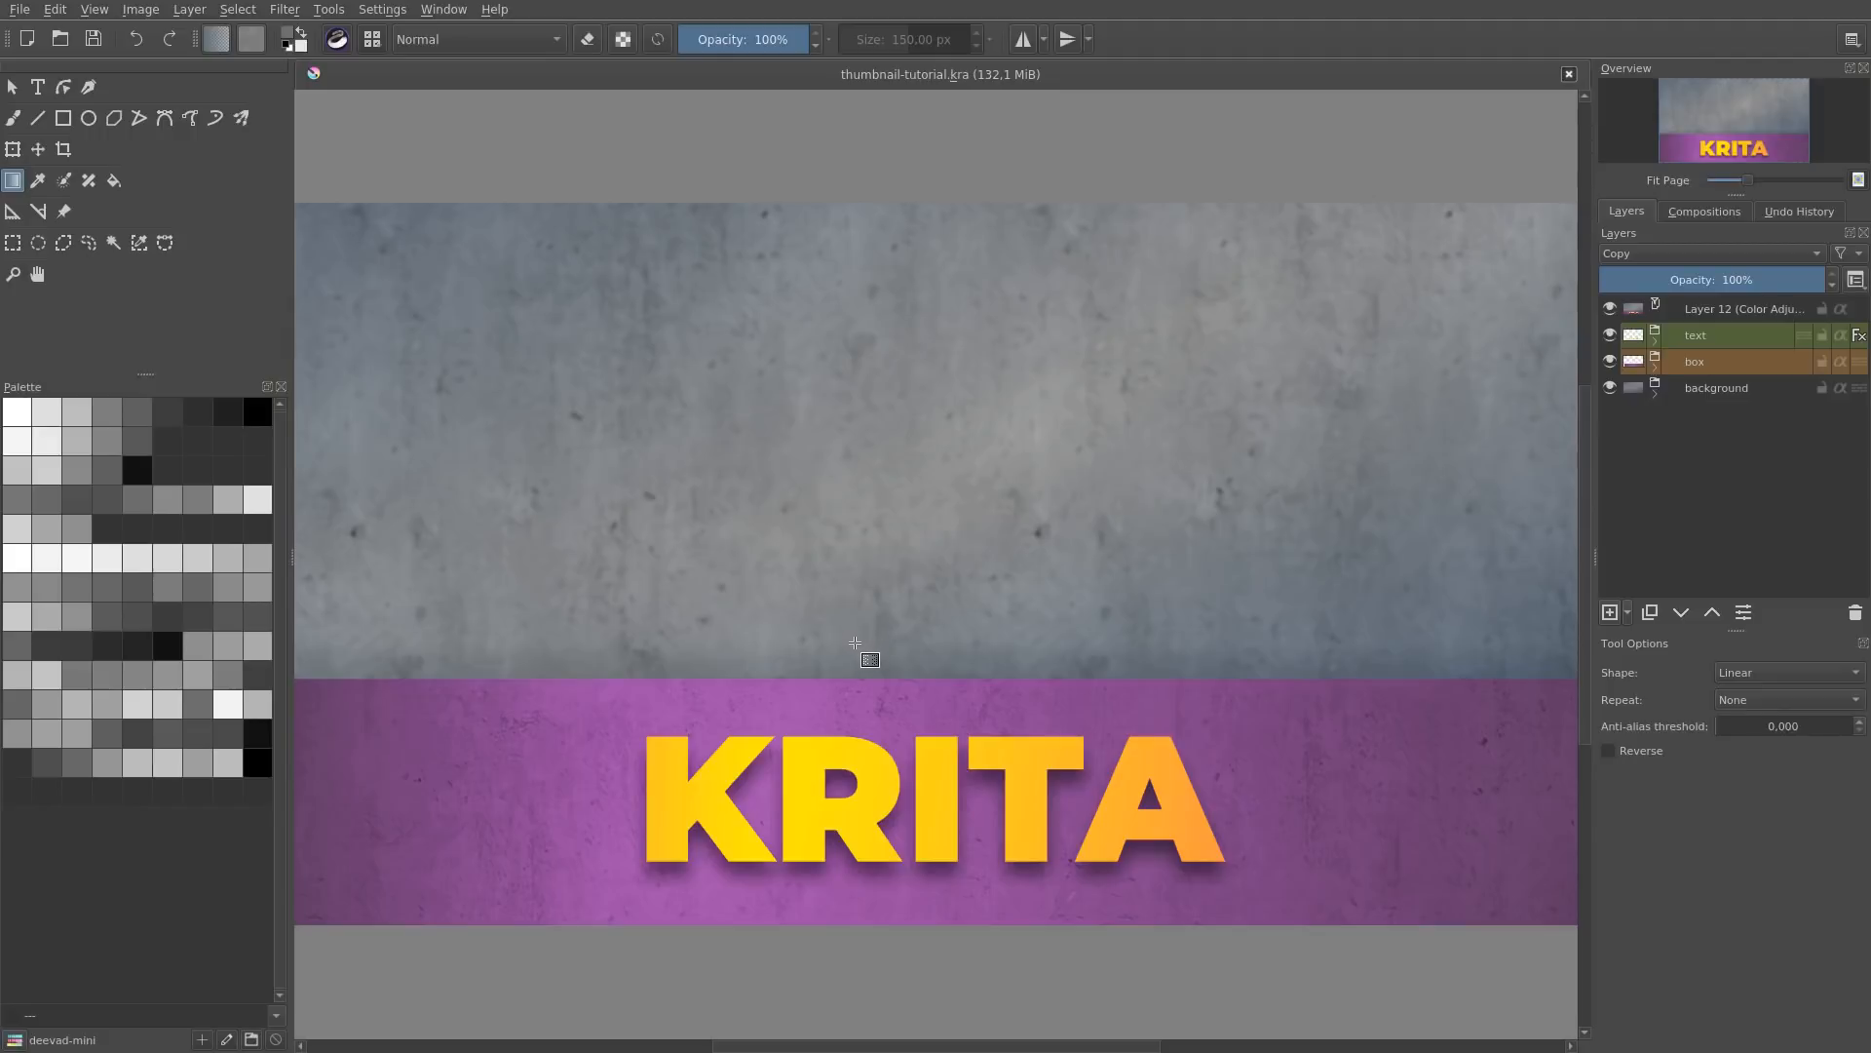
Step: Switch to the file manager, search for "graphic-" and open the videos folder inside graphic-design
key("super+e")
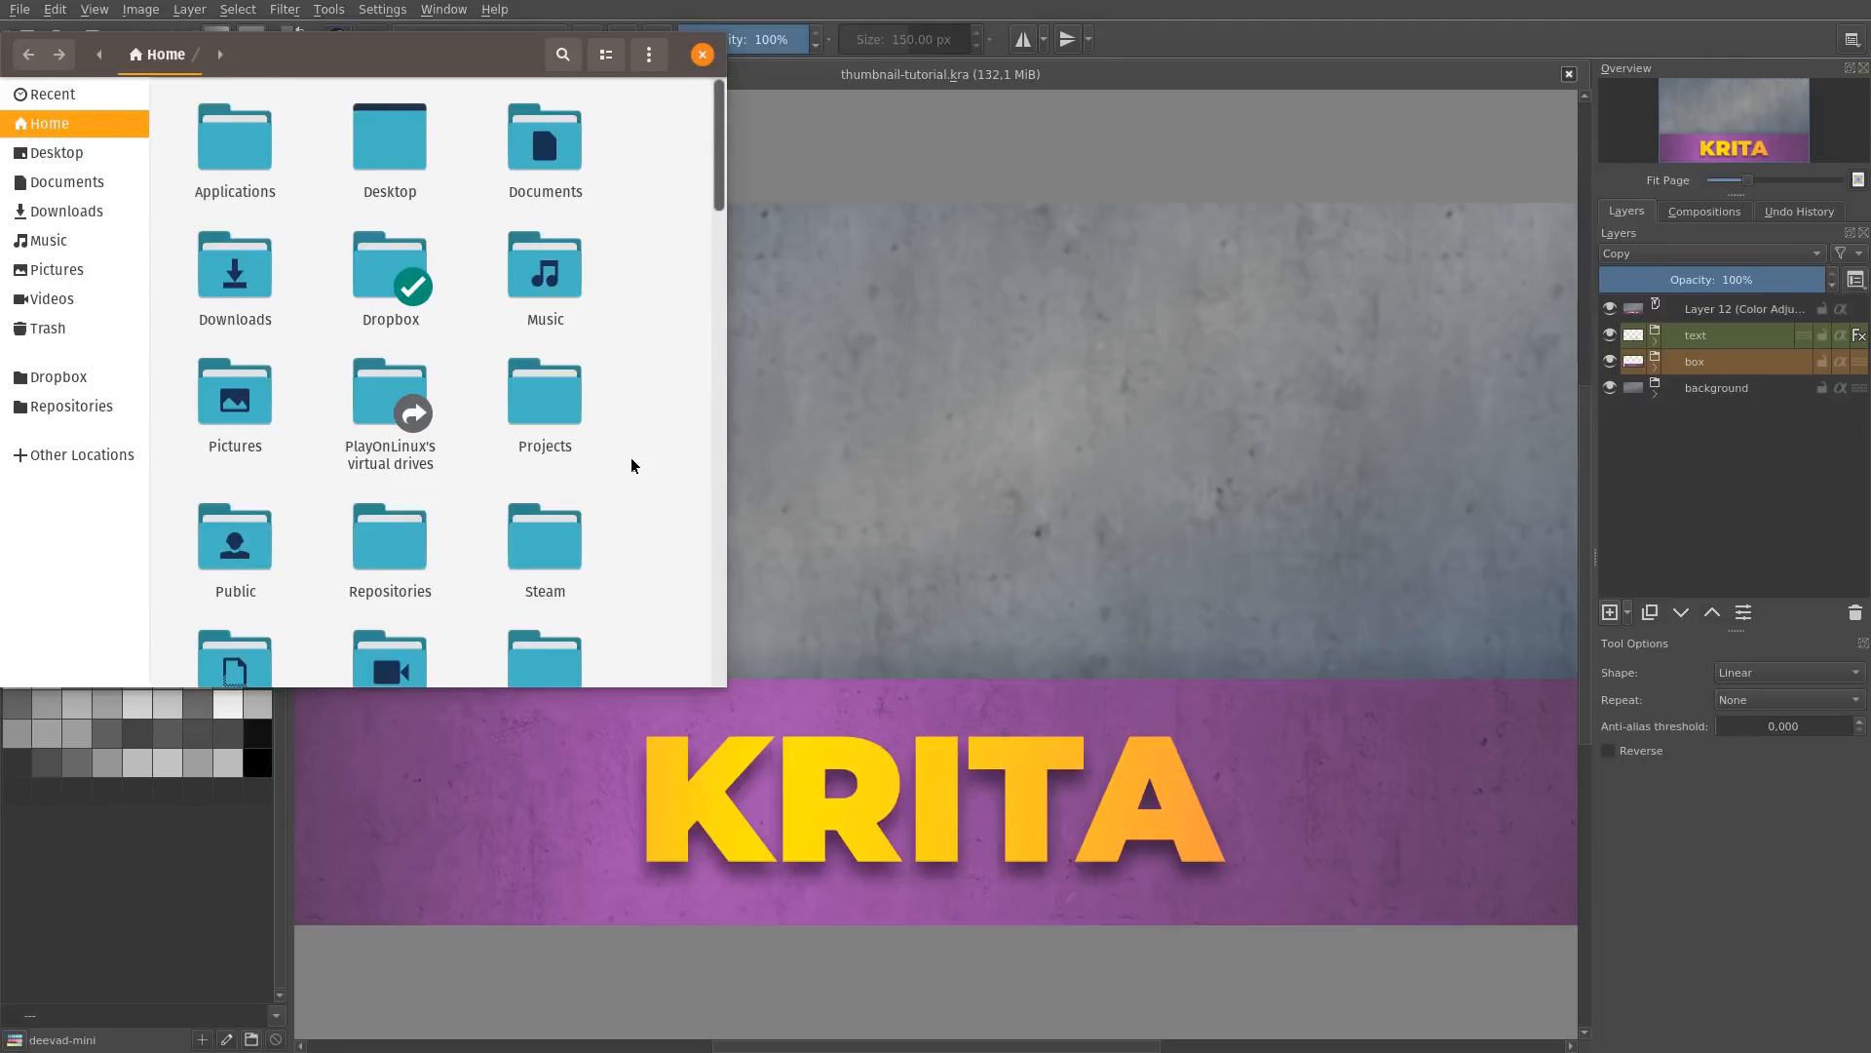
type("gra")
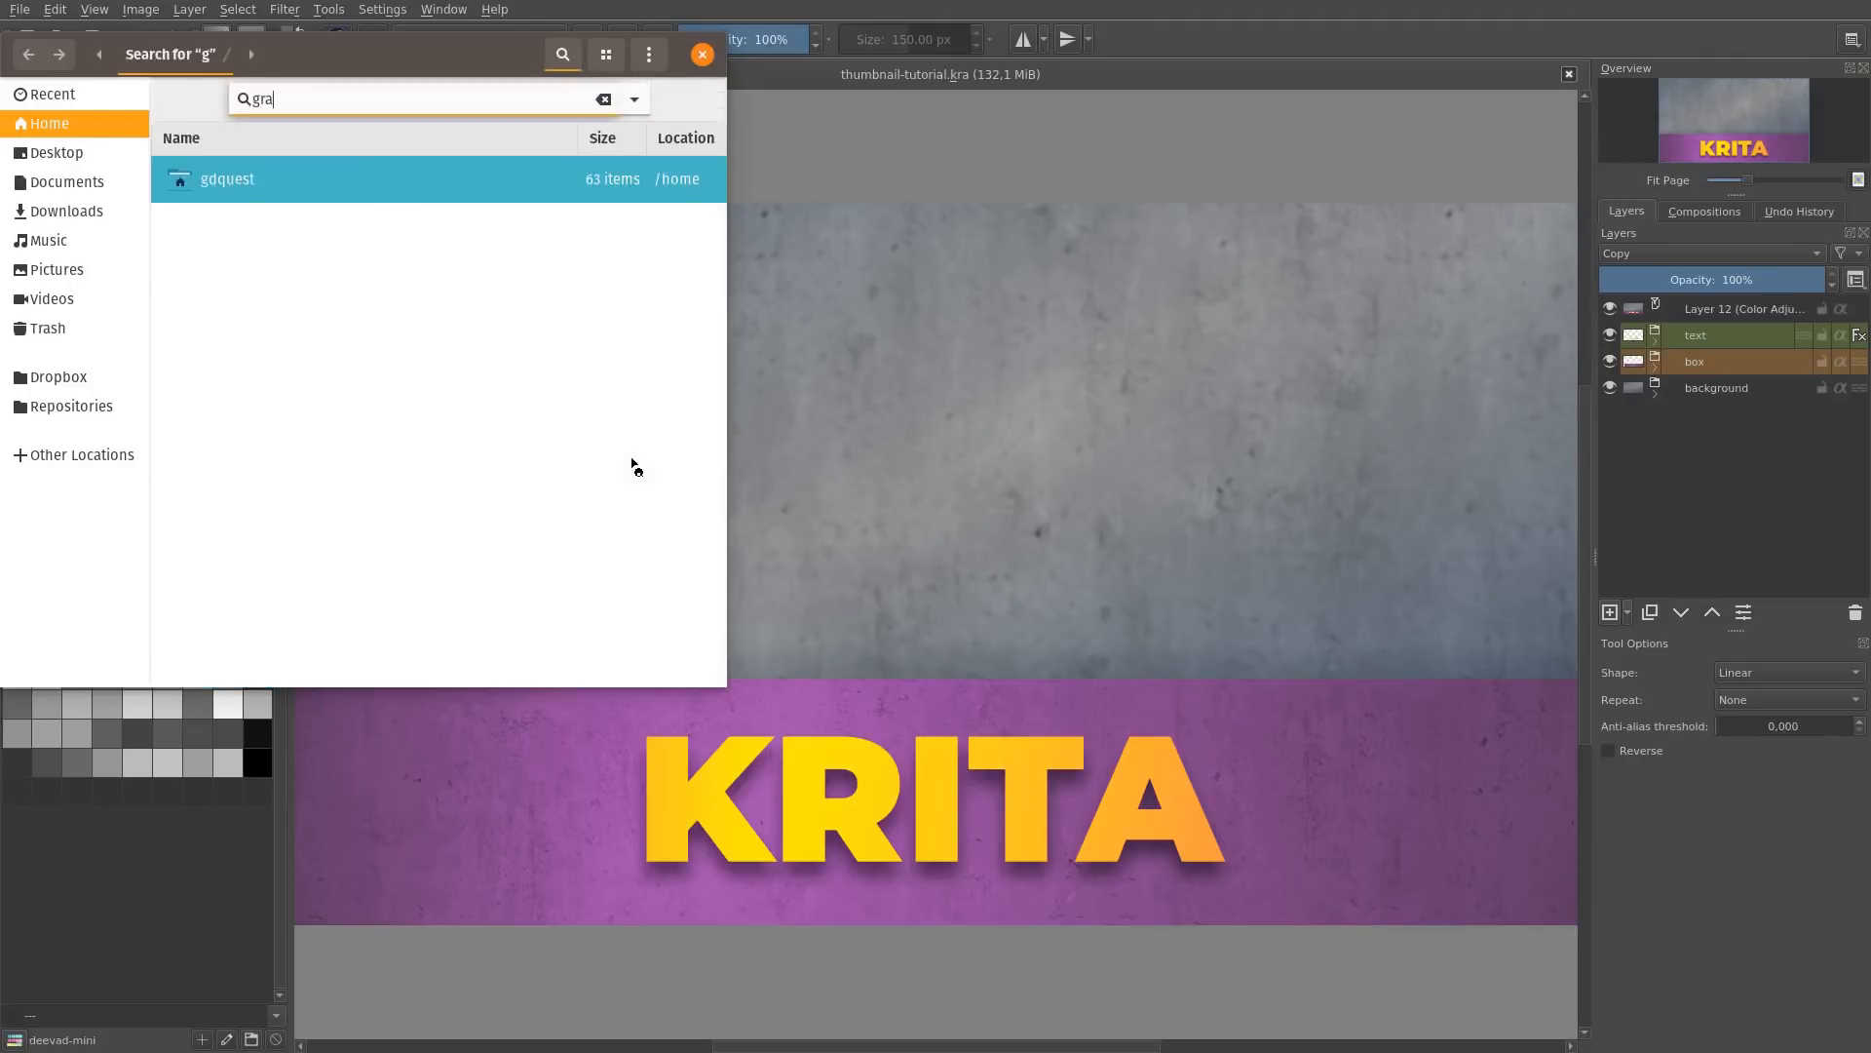
type("phic-gr")
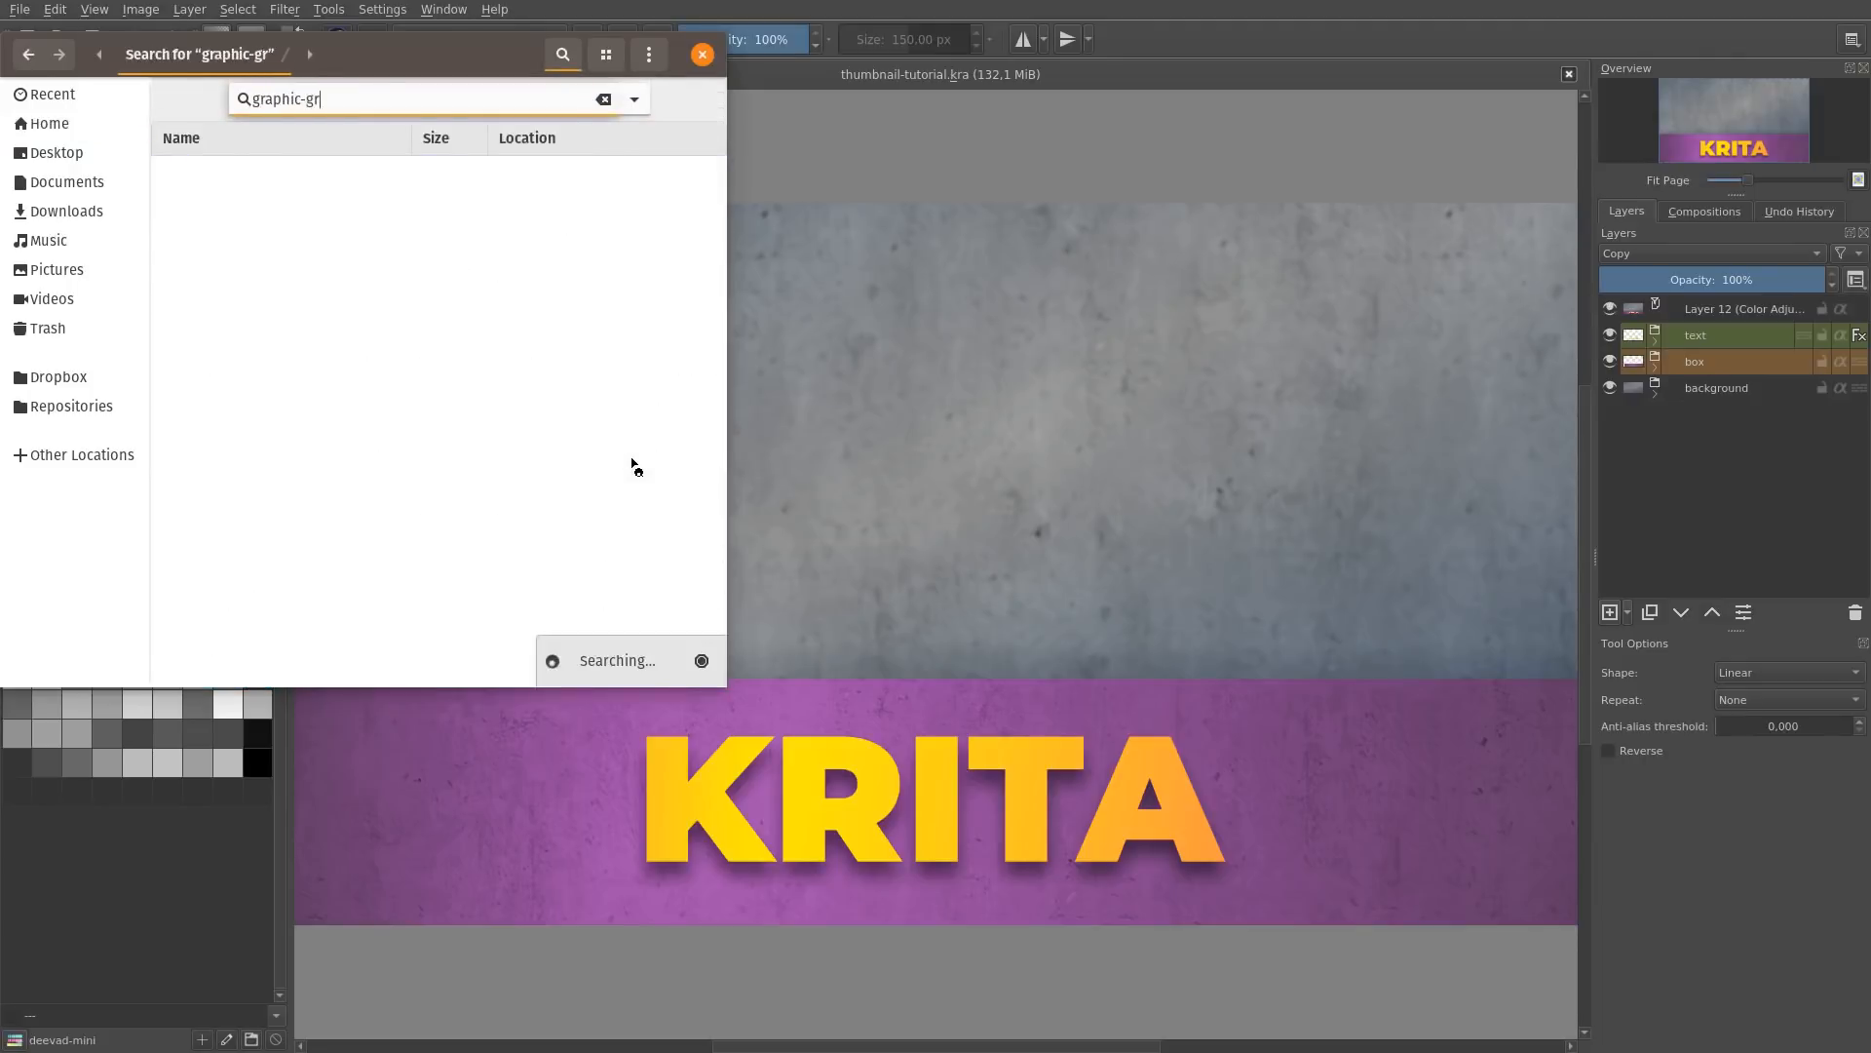
key("BackSpace")
key("BackSpace")
key("Down")
key("Down")
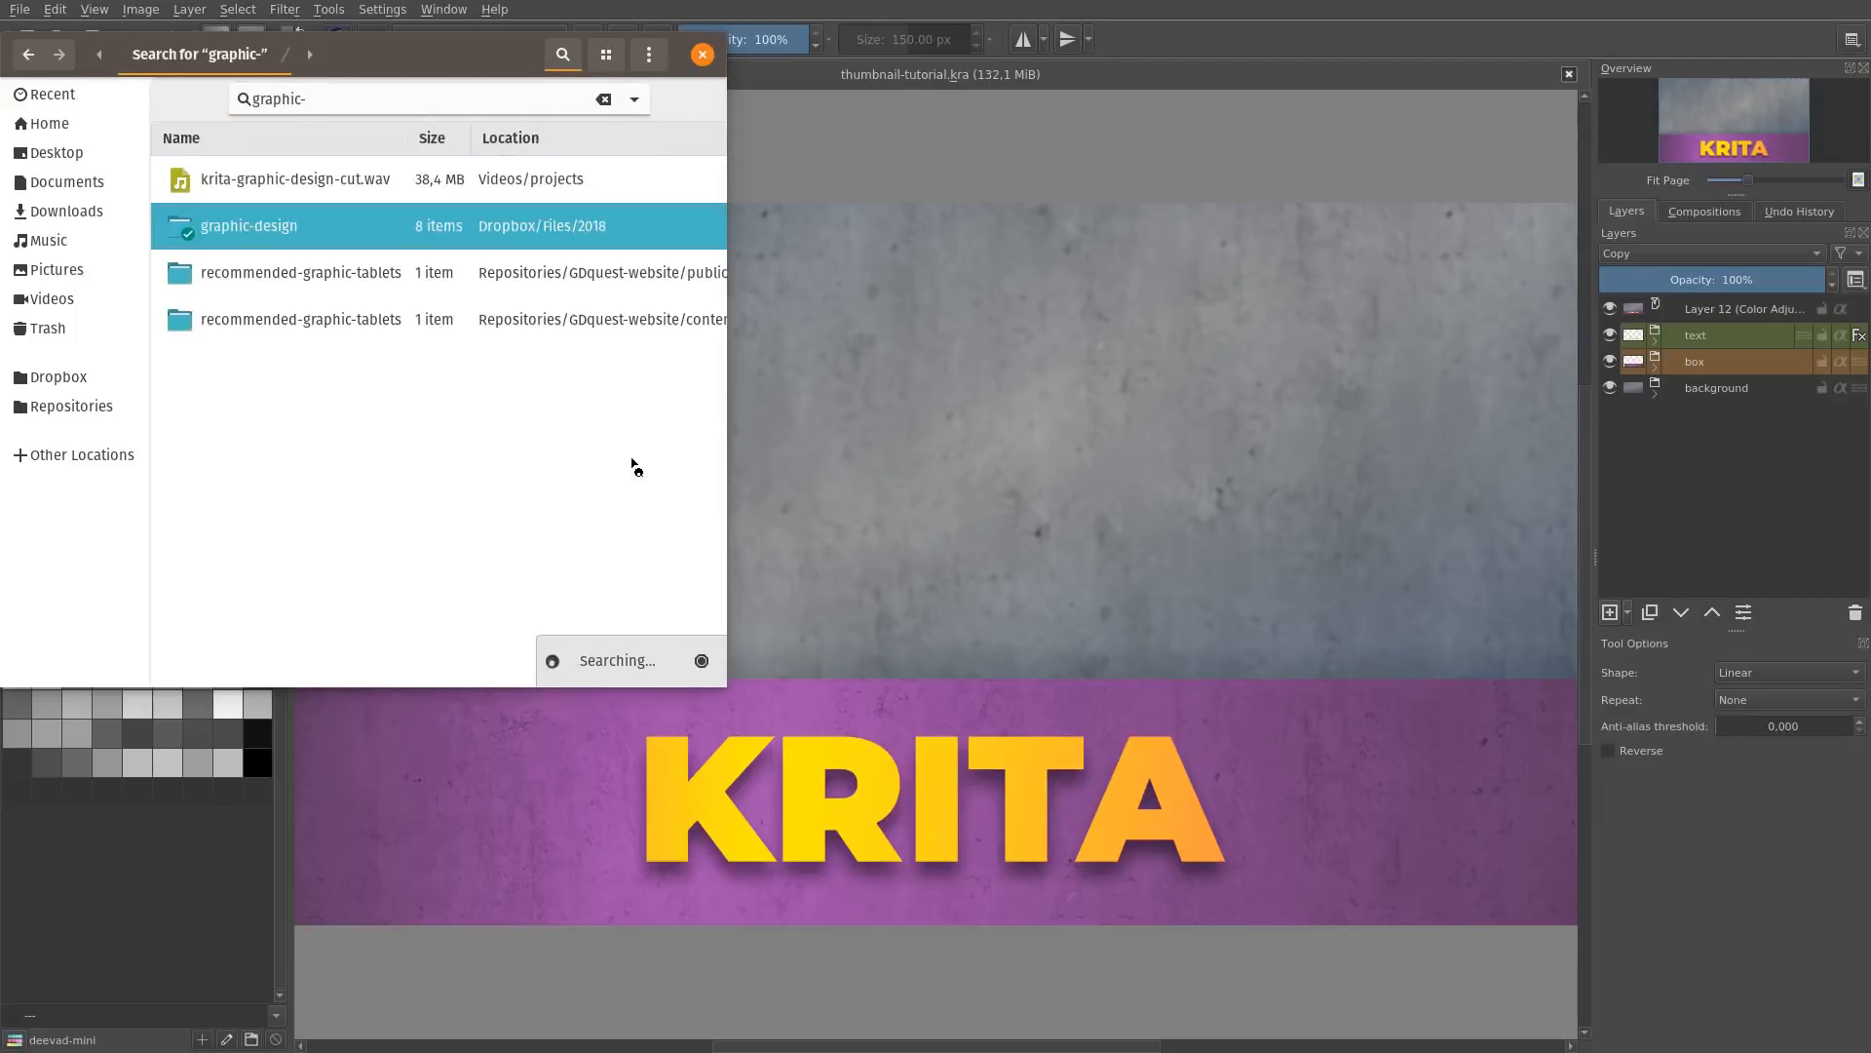
key("Return")
key("Down")
key("Down")
key("Right")
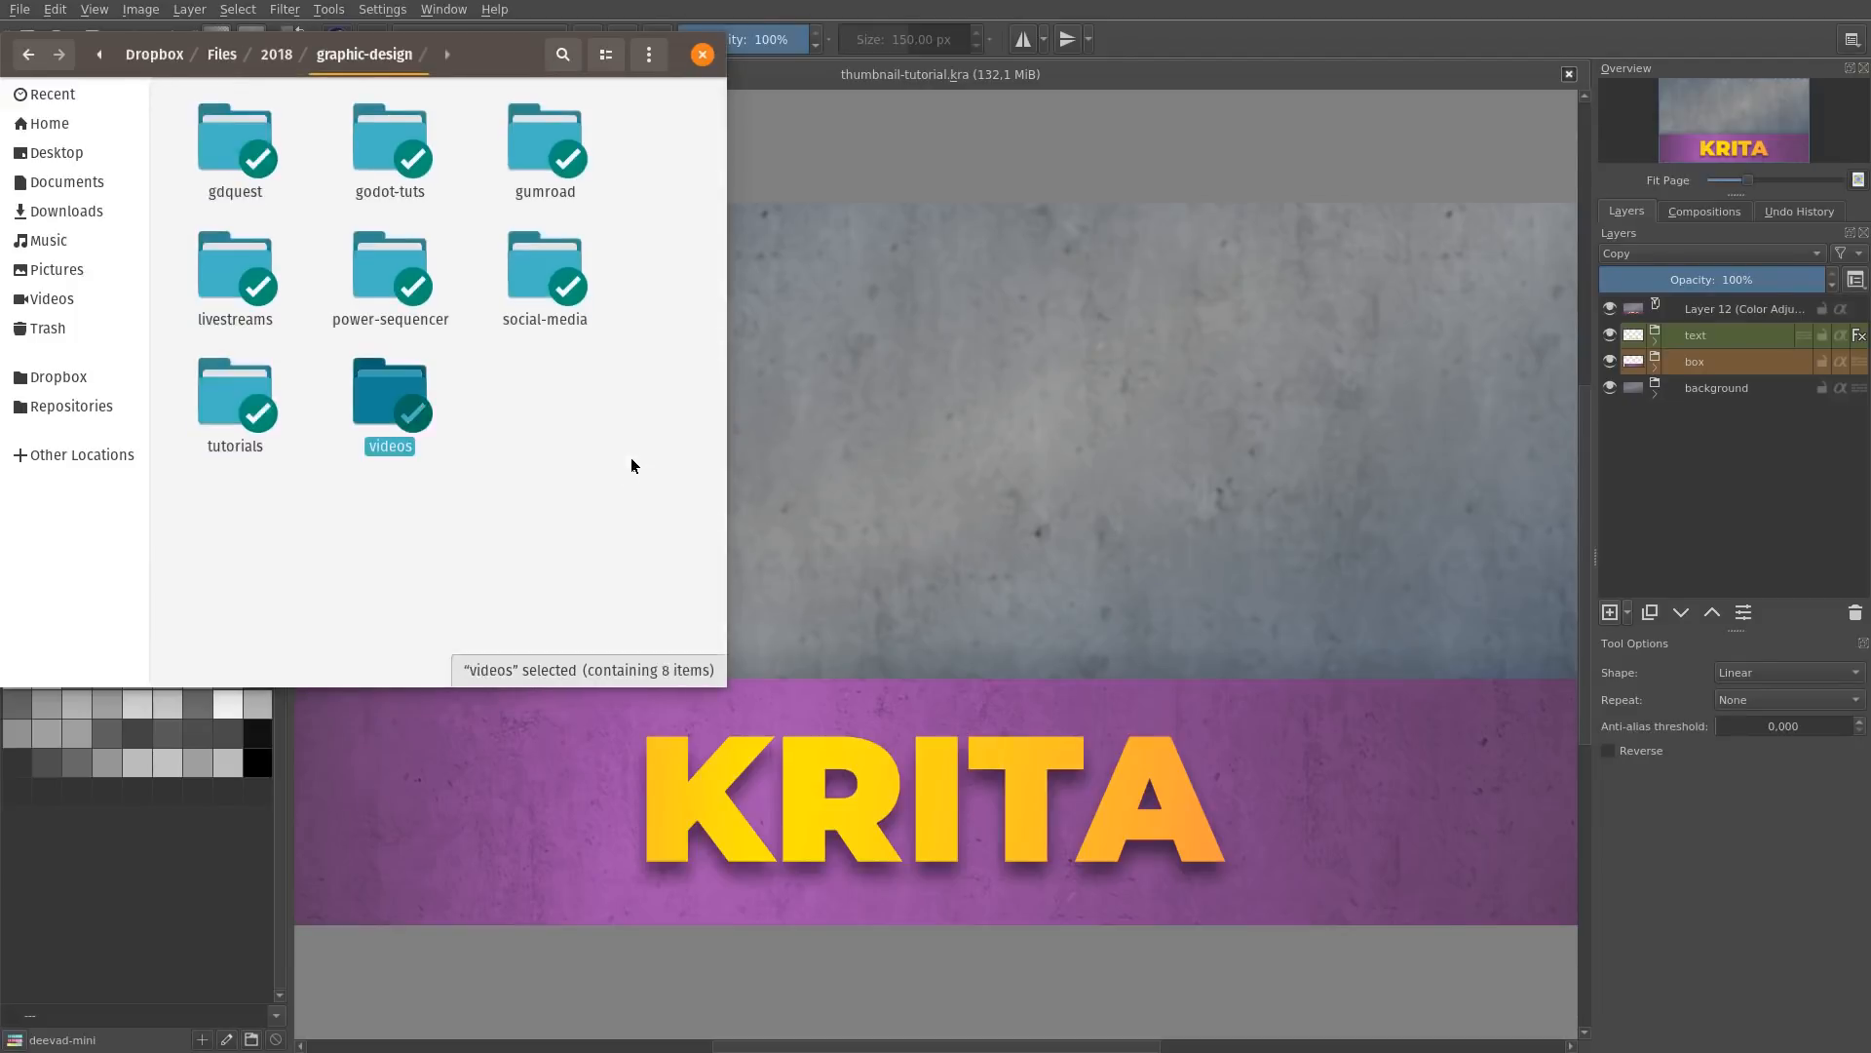
key("Return")
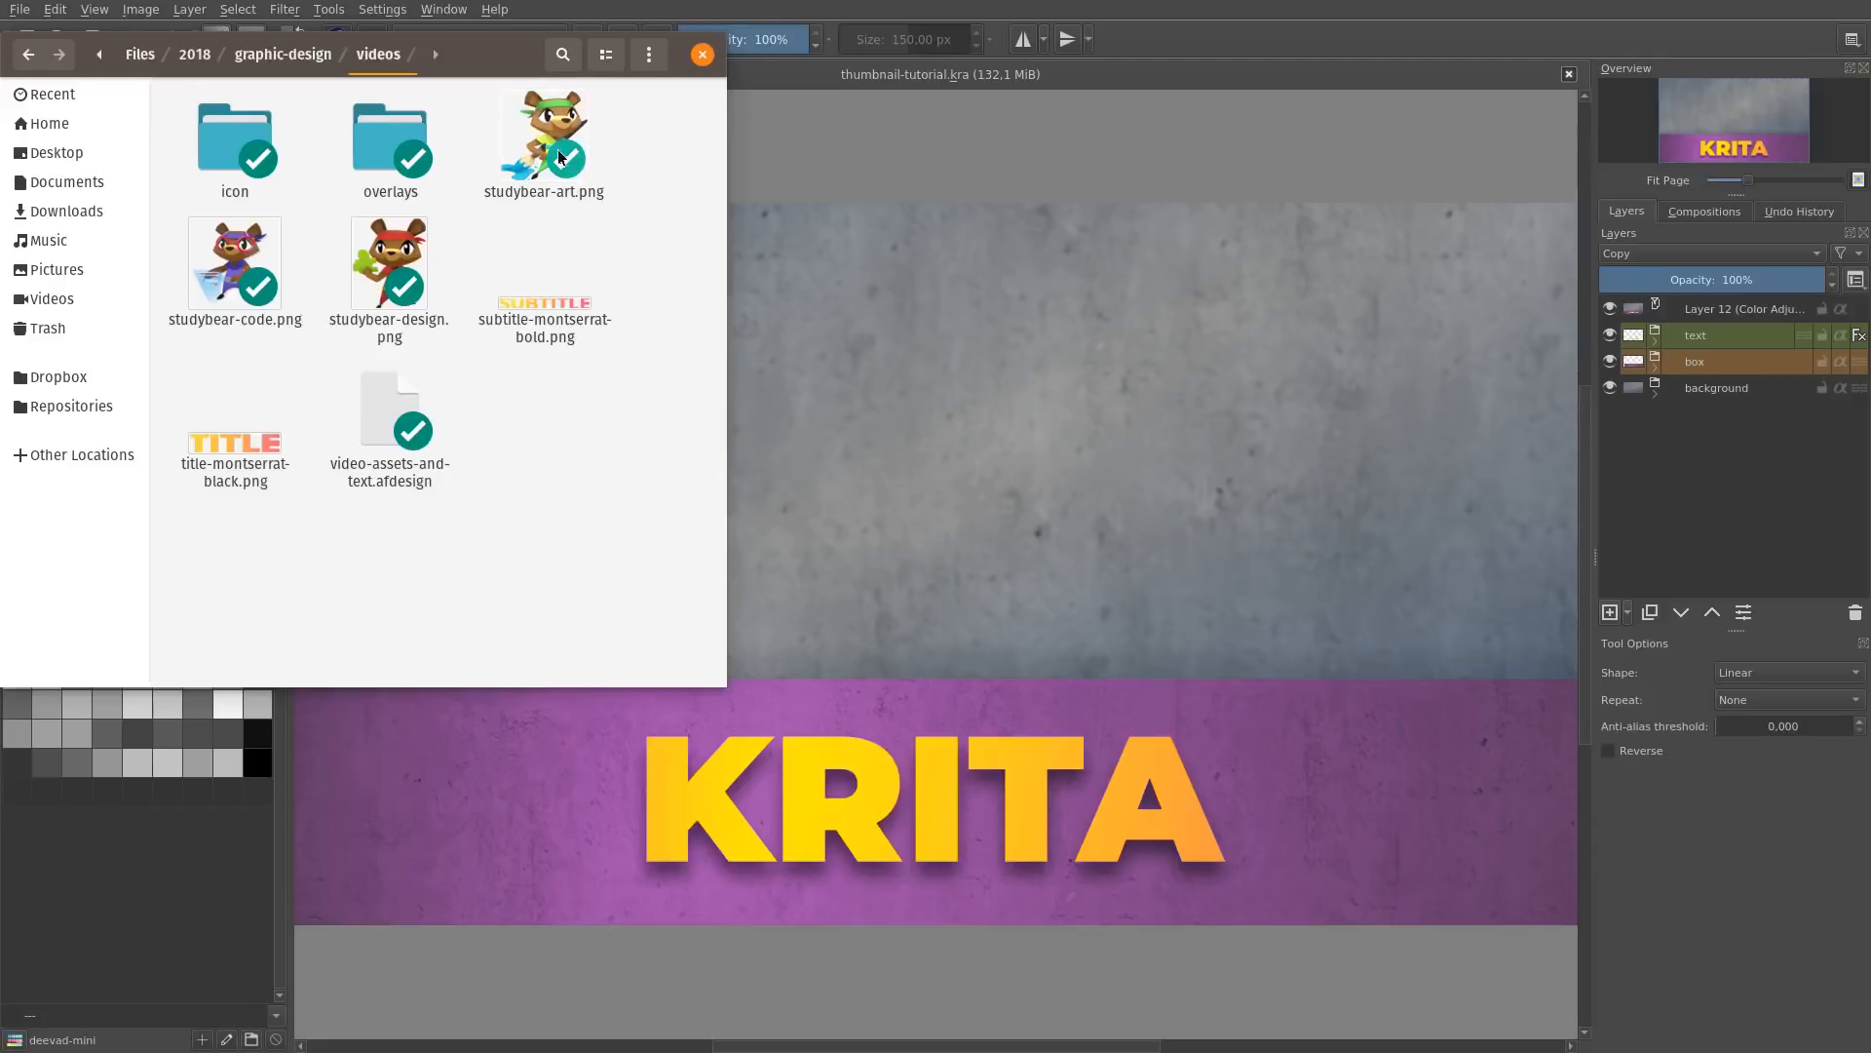
Step: Insert studybear-art.png into the Krita document as a new layer and move the bear above the KRITA title
left_click_drag(546, 134, 954, 388)
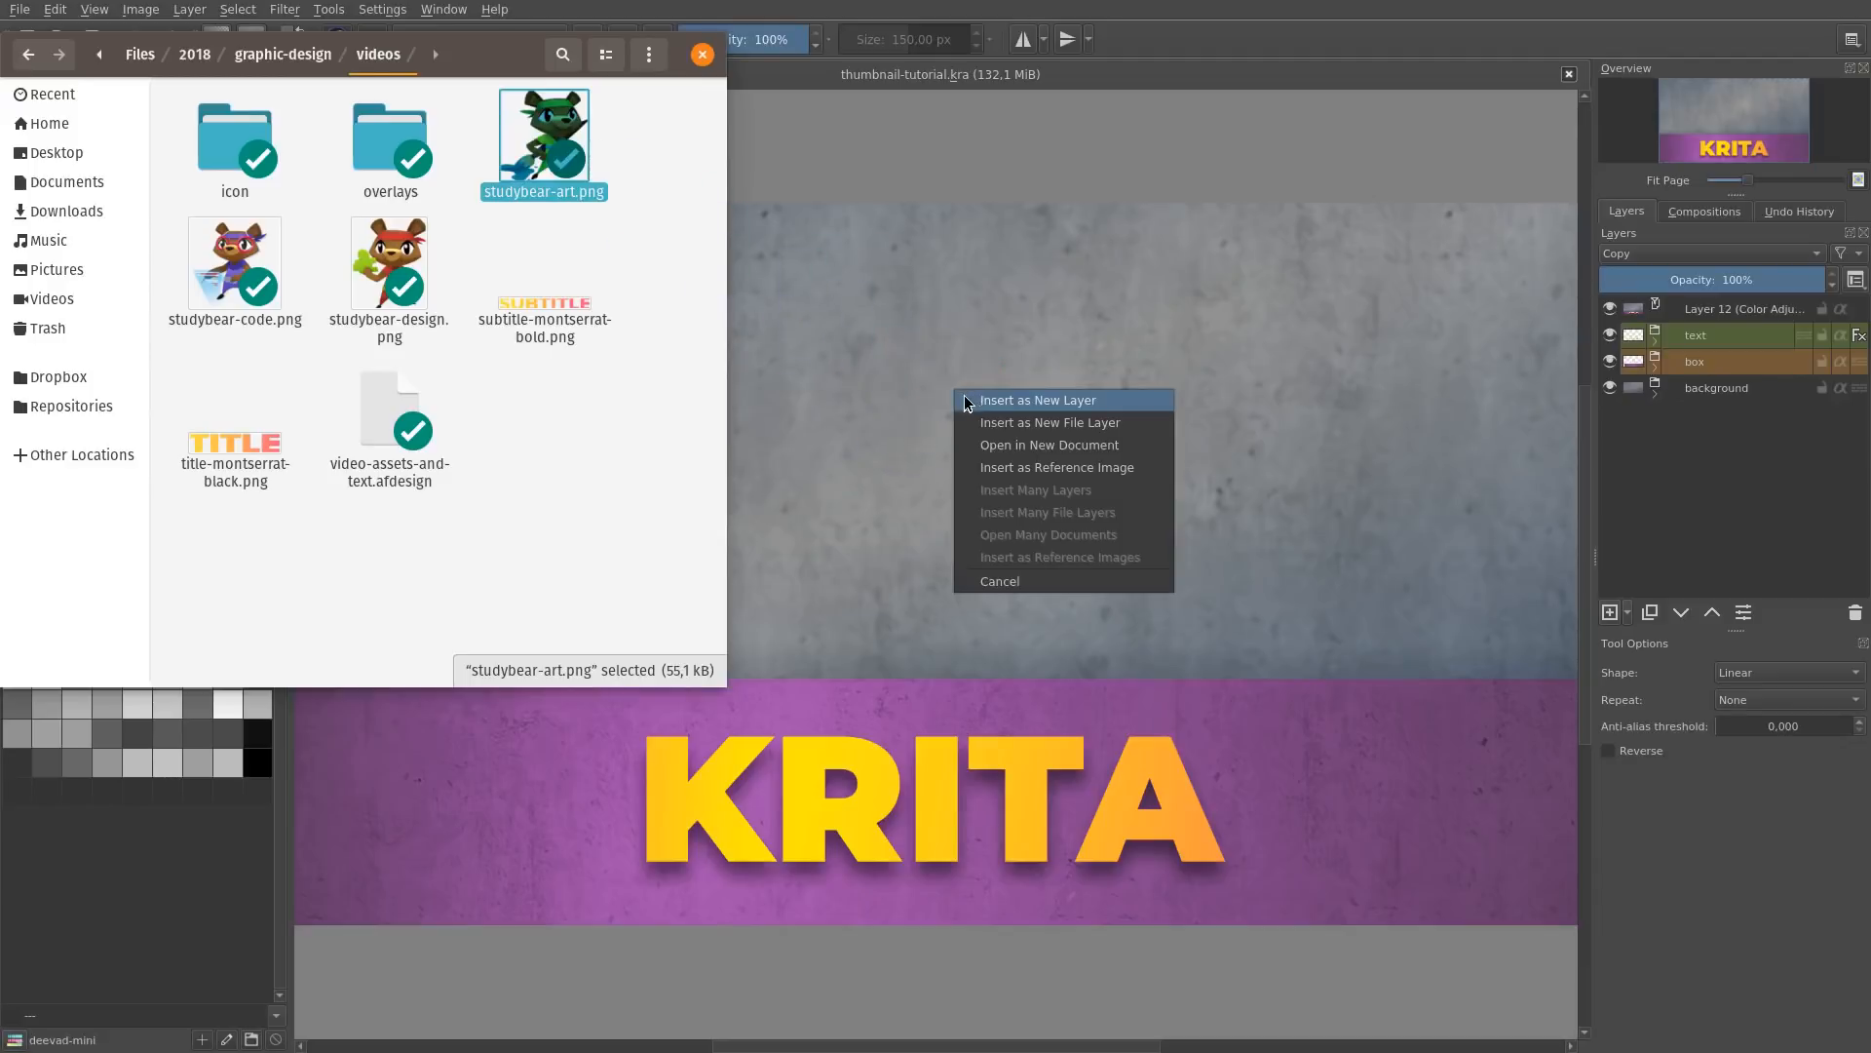
left_click(1090, 402)
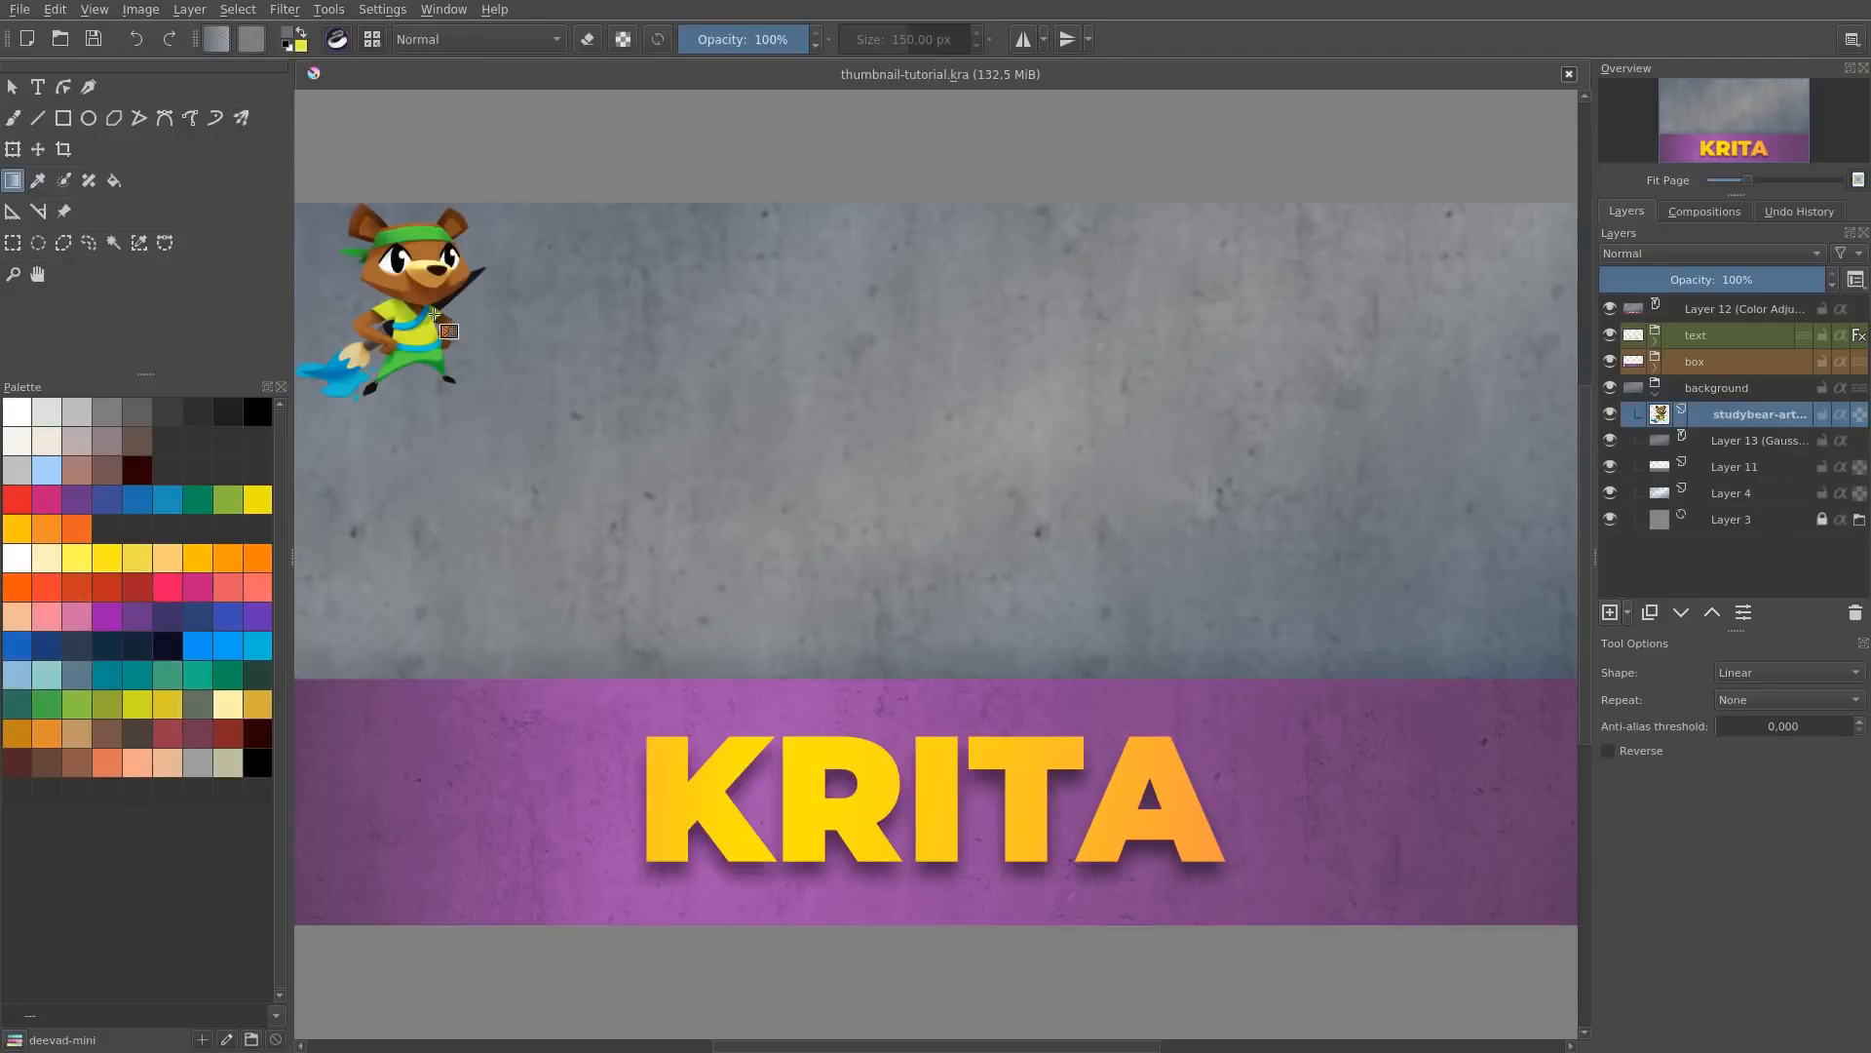
key("t")
left_click_drag(435, 314, 936, 487)
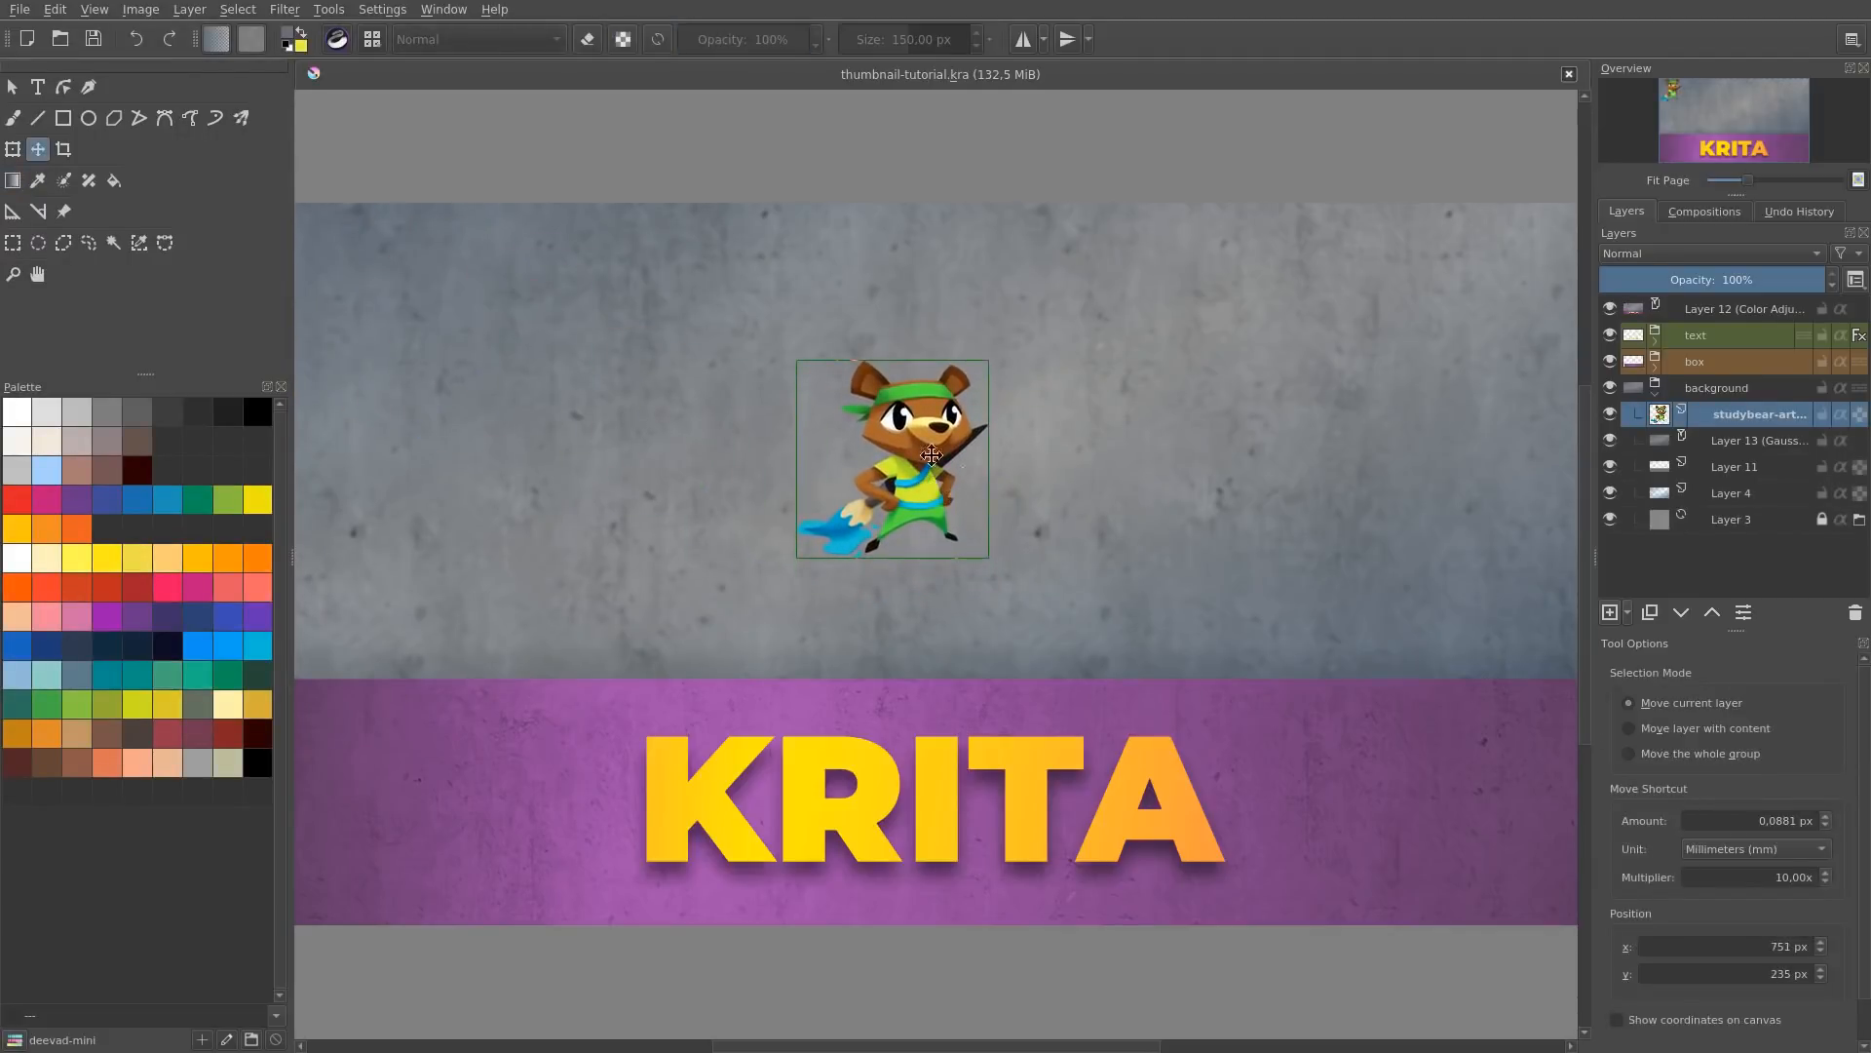
Step: Enlarge the bear proportionally and place it on the concrete area at about x 643 px, y 83 px
key("ctrl+t")
mouse_move(990, 361)
left_mouse_down()
mouse_move(1155, 224)
mouse_move(1082, 259)
mouse_move(998, 380)
left_mouse_up()
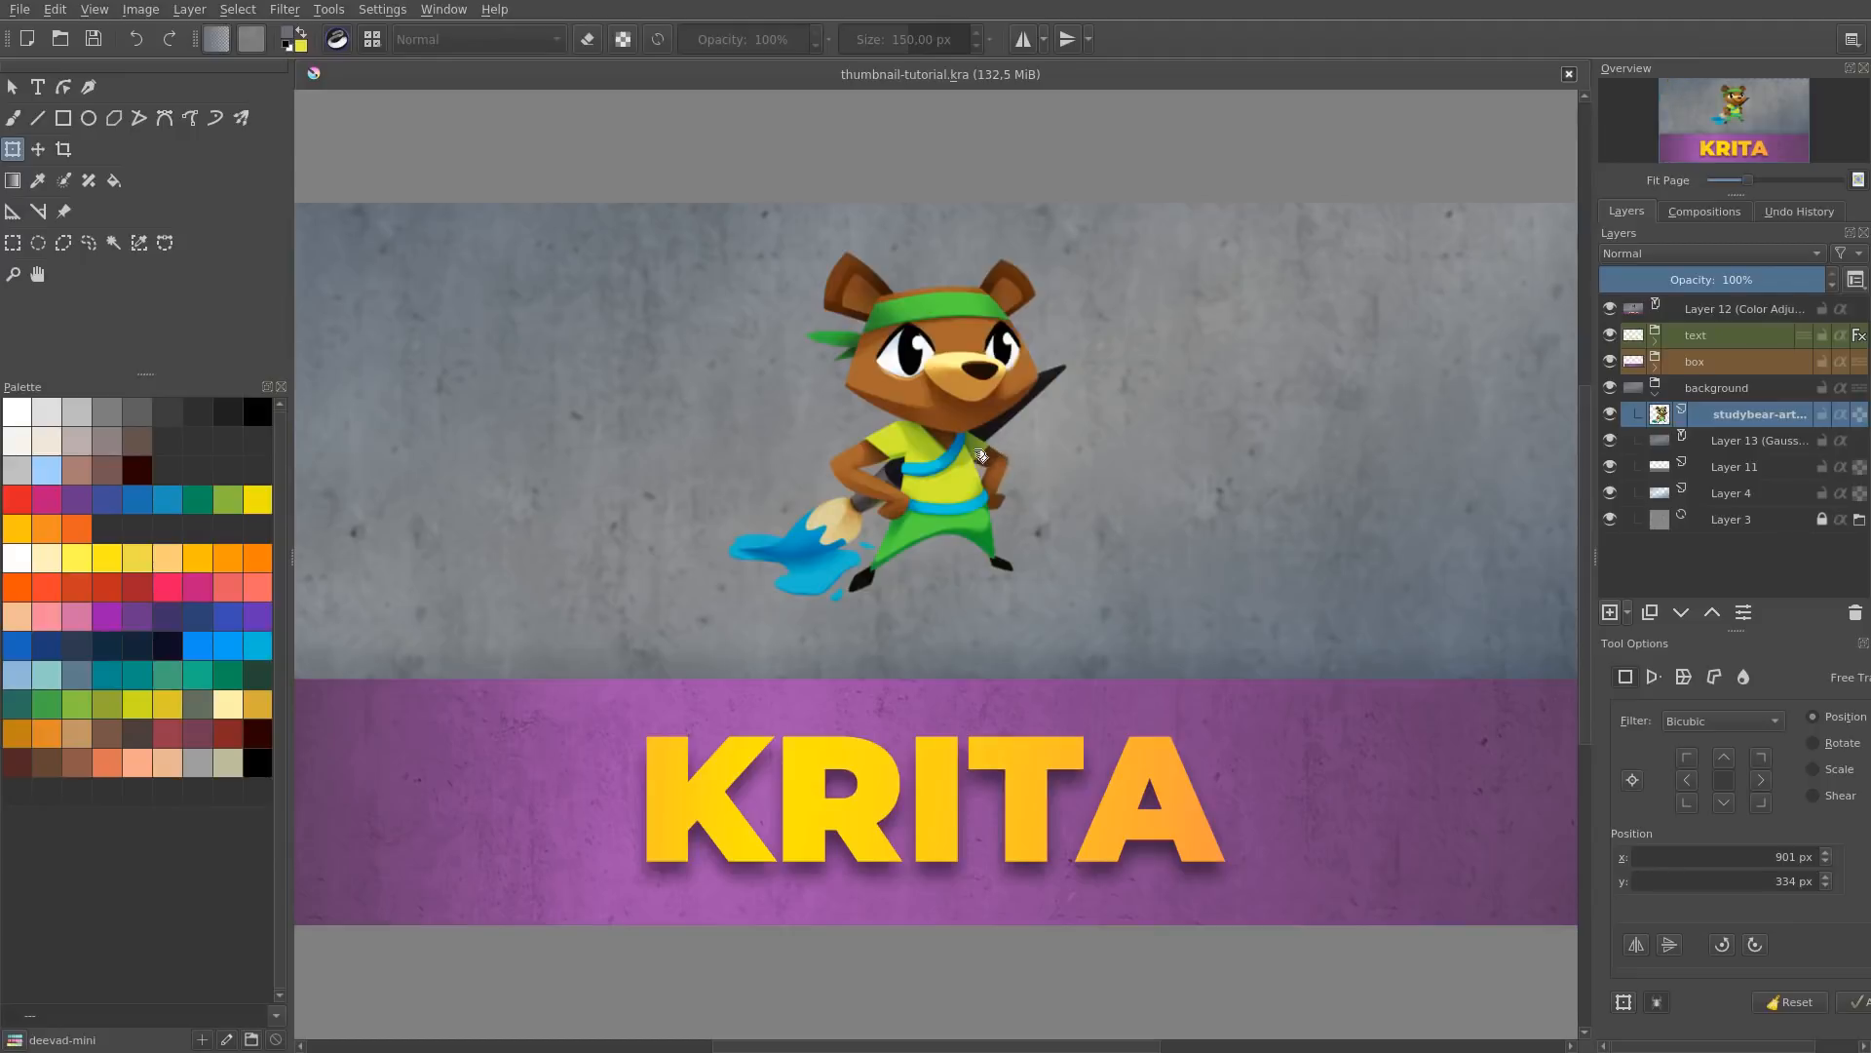
key("t")
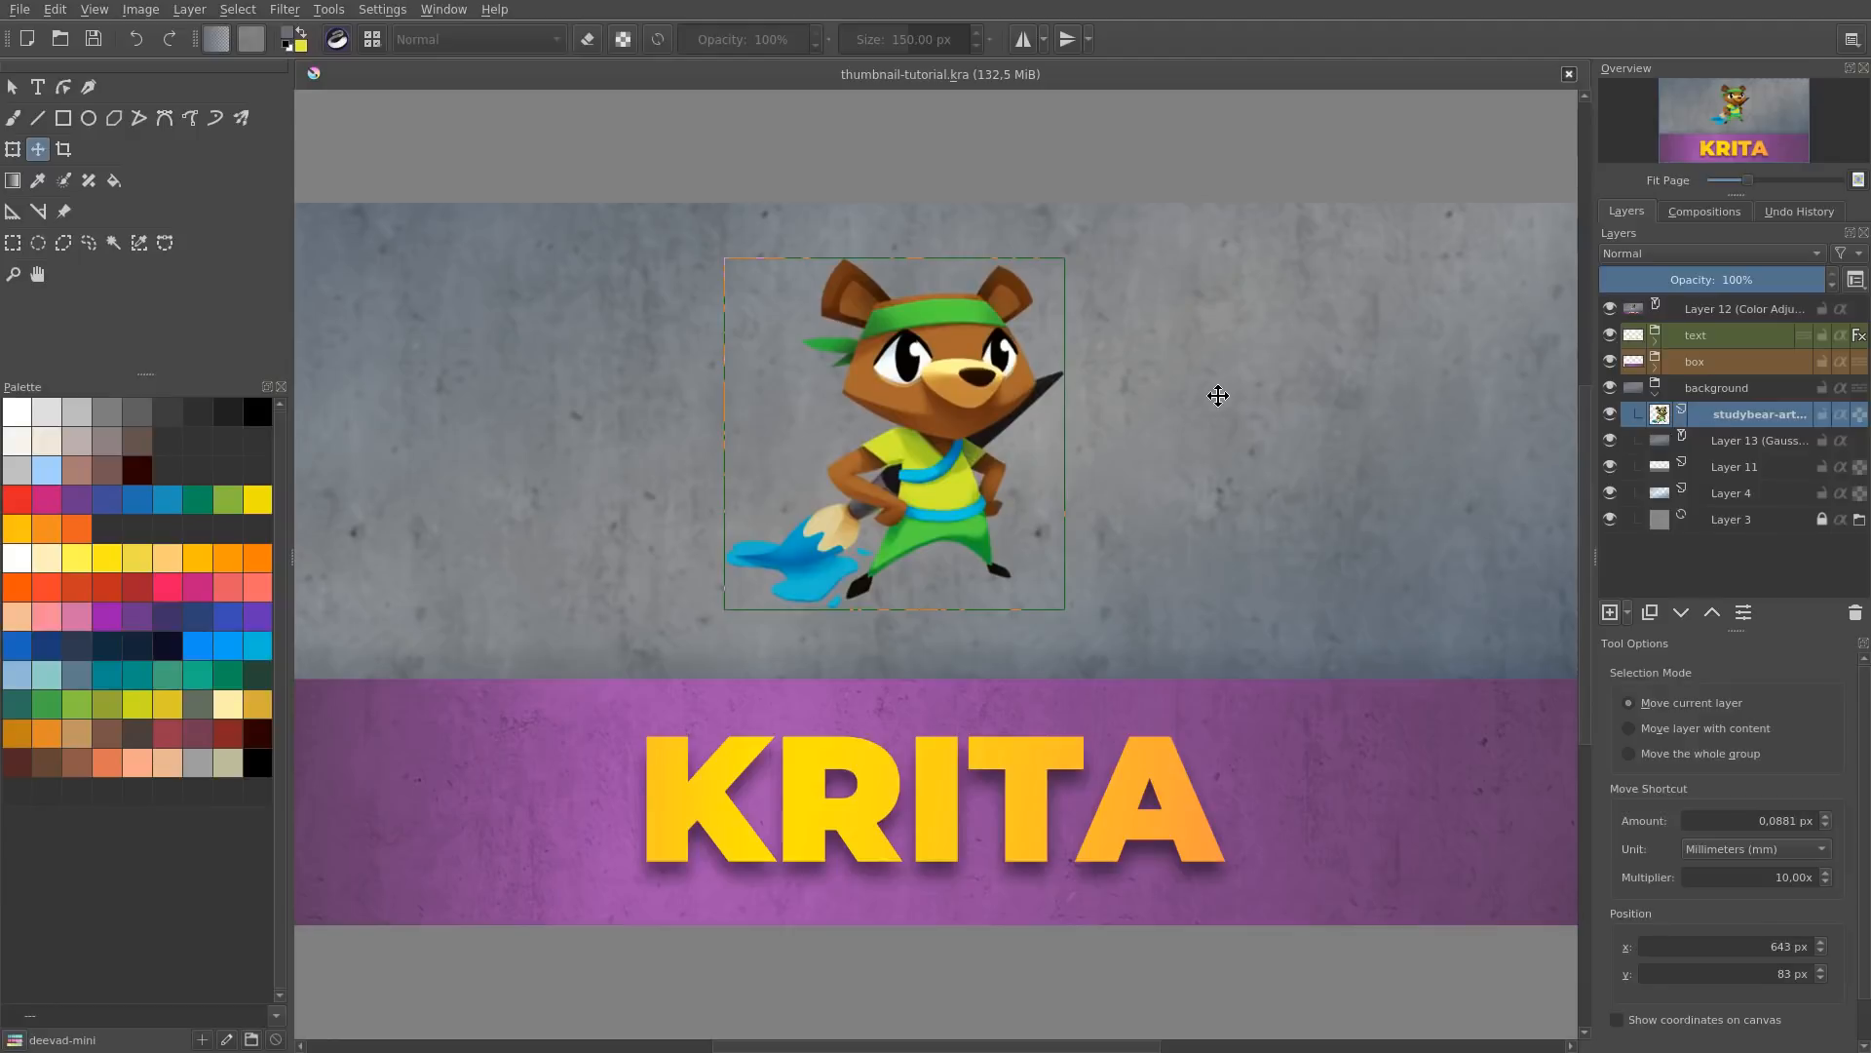
Step: Apply a Color Adjustment curve to the bear layer with raised highlights and lowered shadows for more contrast
key("ctrl+m")
mouse_move(1562, 426)
left_mouse_down()
mouse_move(1553, 388)
mouse_move(1559, 408)
left_mouse_up()
left_click(1370, 526)
left_click_drag(1371, 527, 1369, 527)
left_click(1677, 700)
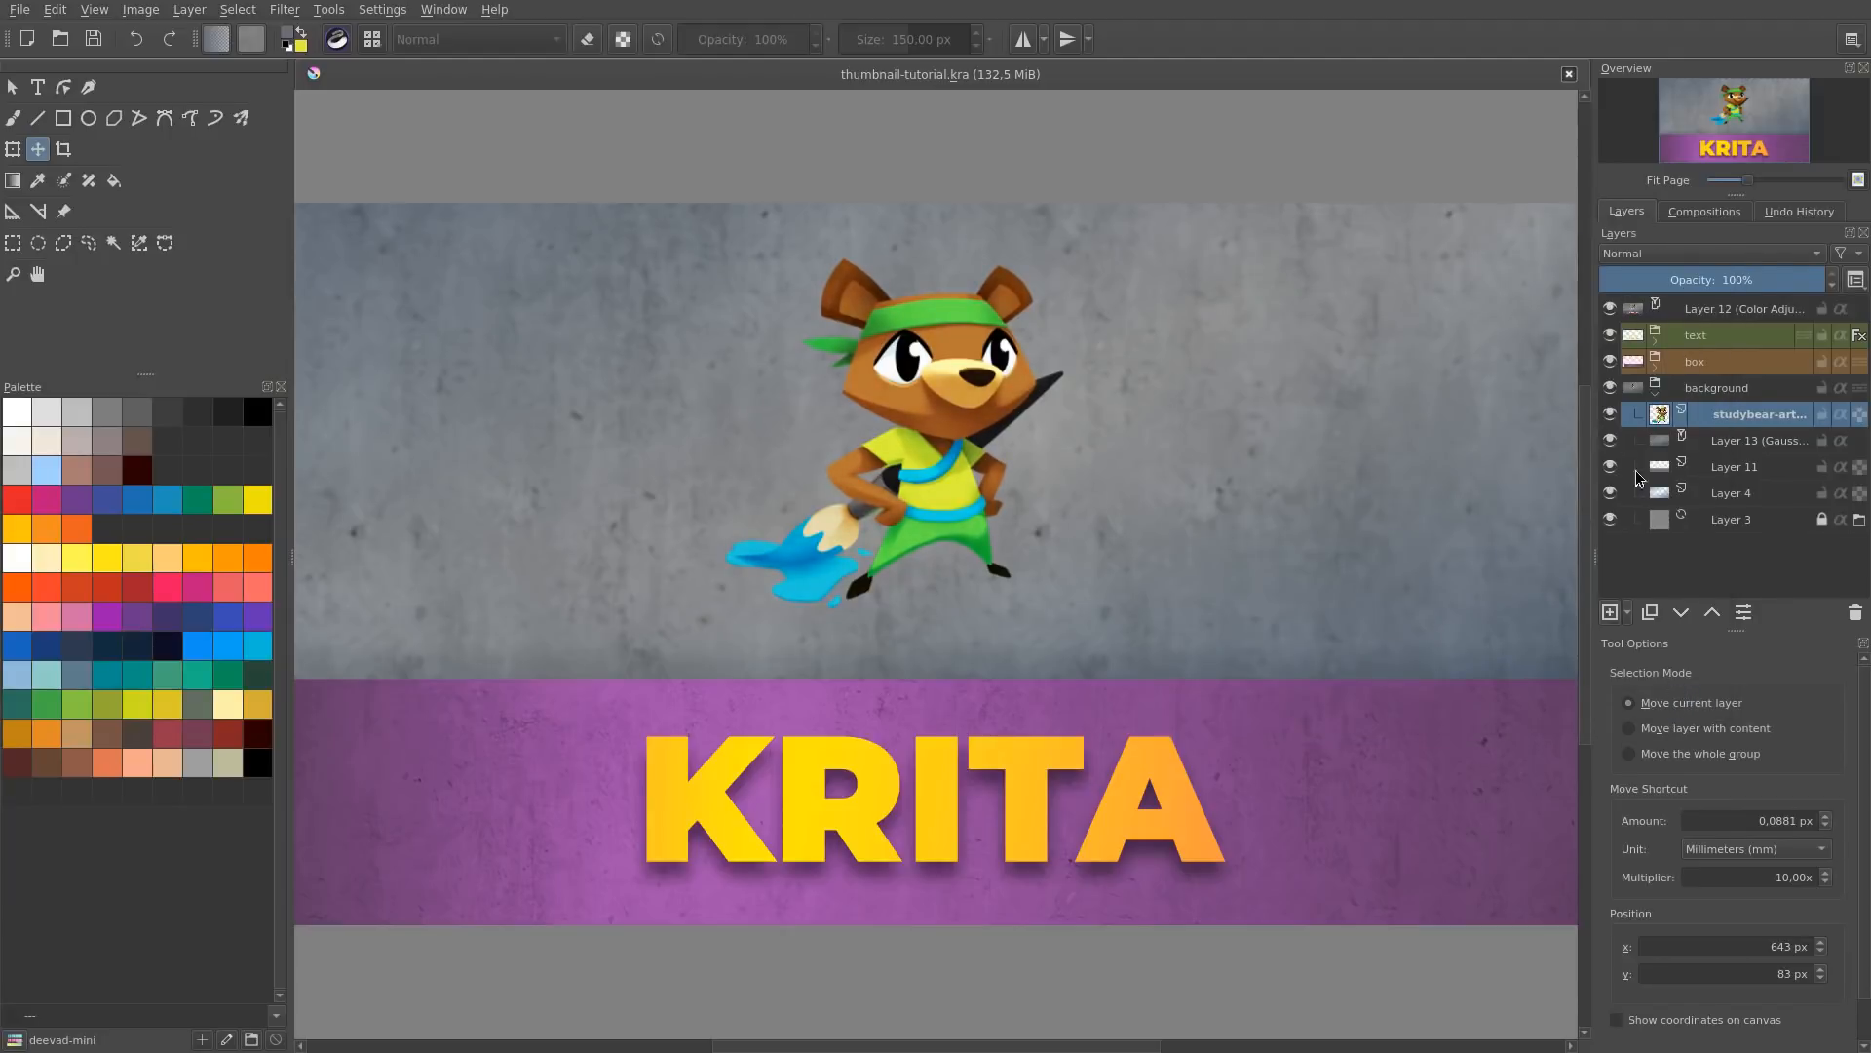
Step: Move the bear layer to the top of the layer stack and apply a gentle Color Adjustment contrast curve with a shadow point at input 74, output 69
left_click_drag(1717, 414, 1702, 321)
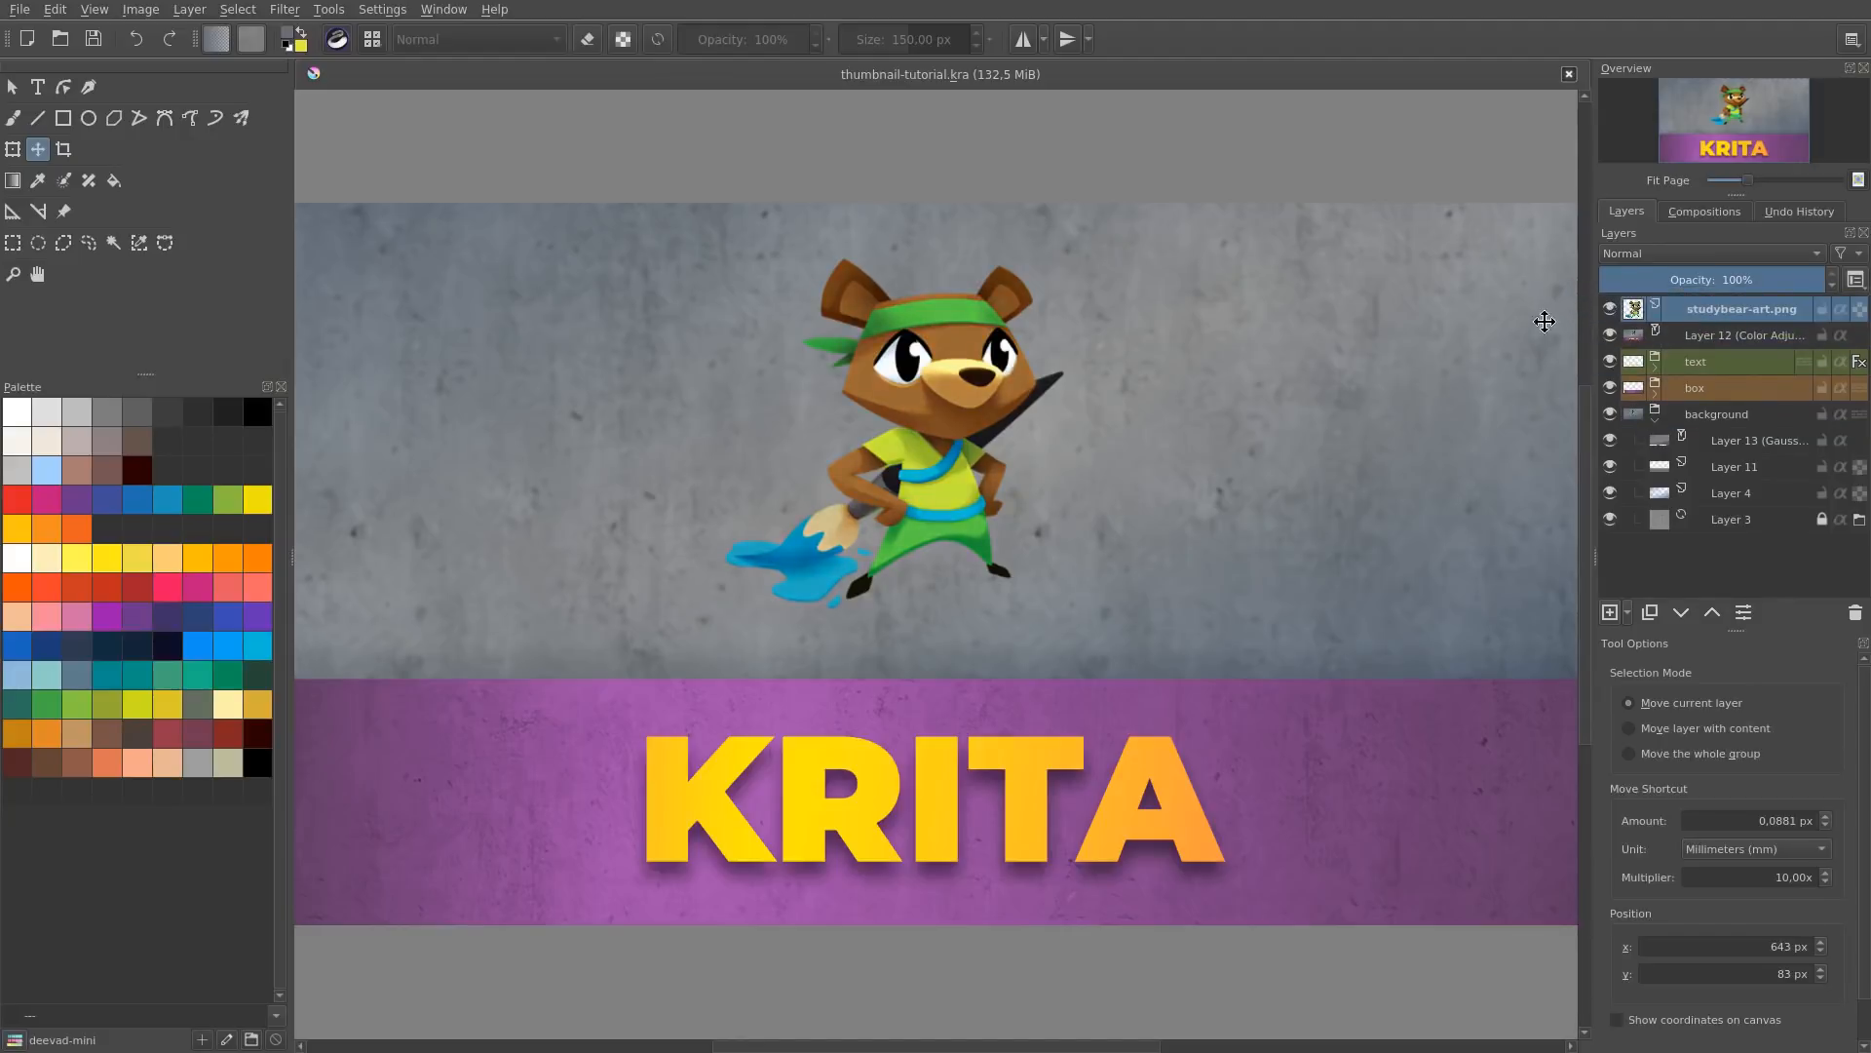
key("ctrl+m")
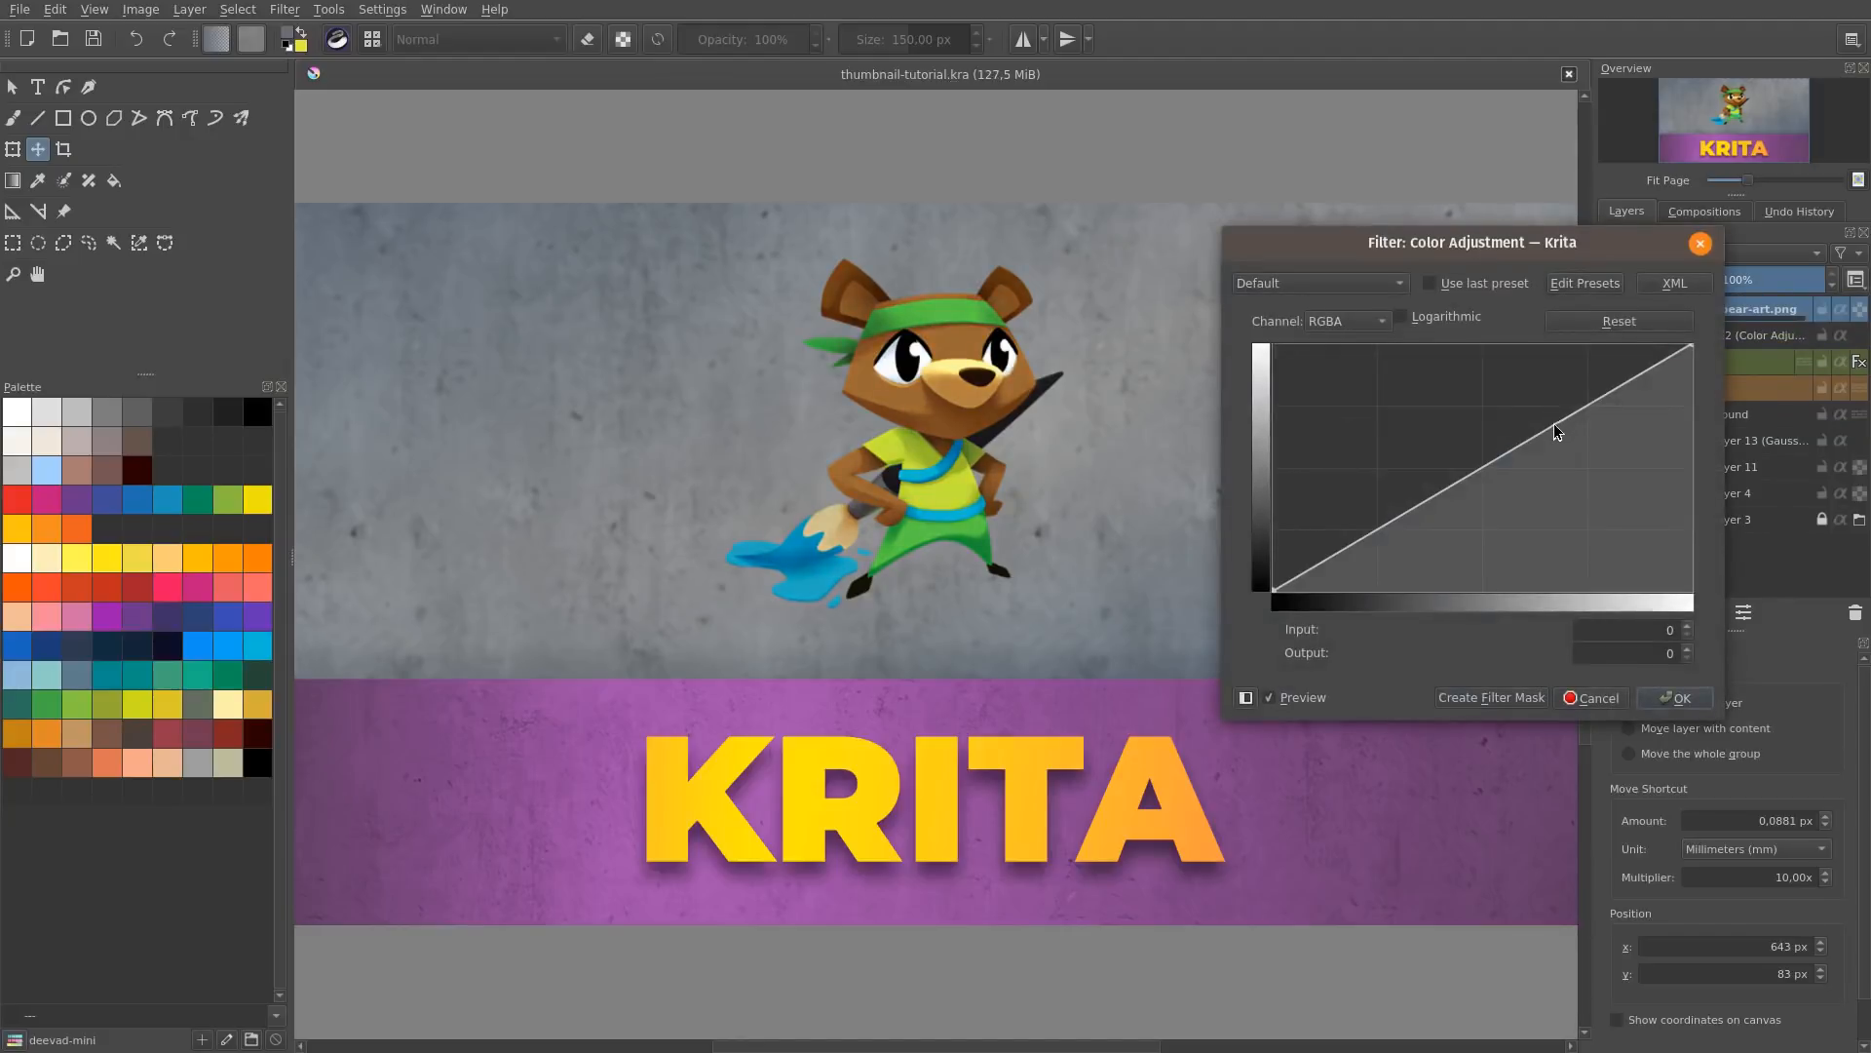
left_click_drag(1553, 425, 1553, 410)
left_click_drag(1389, 510, 1395, 525)
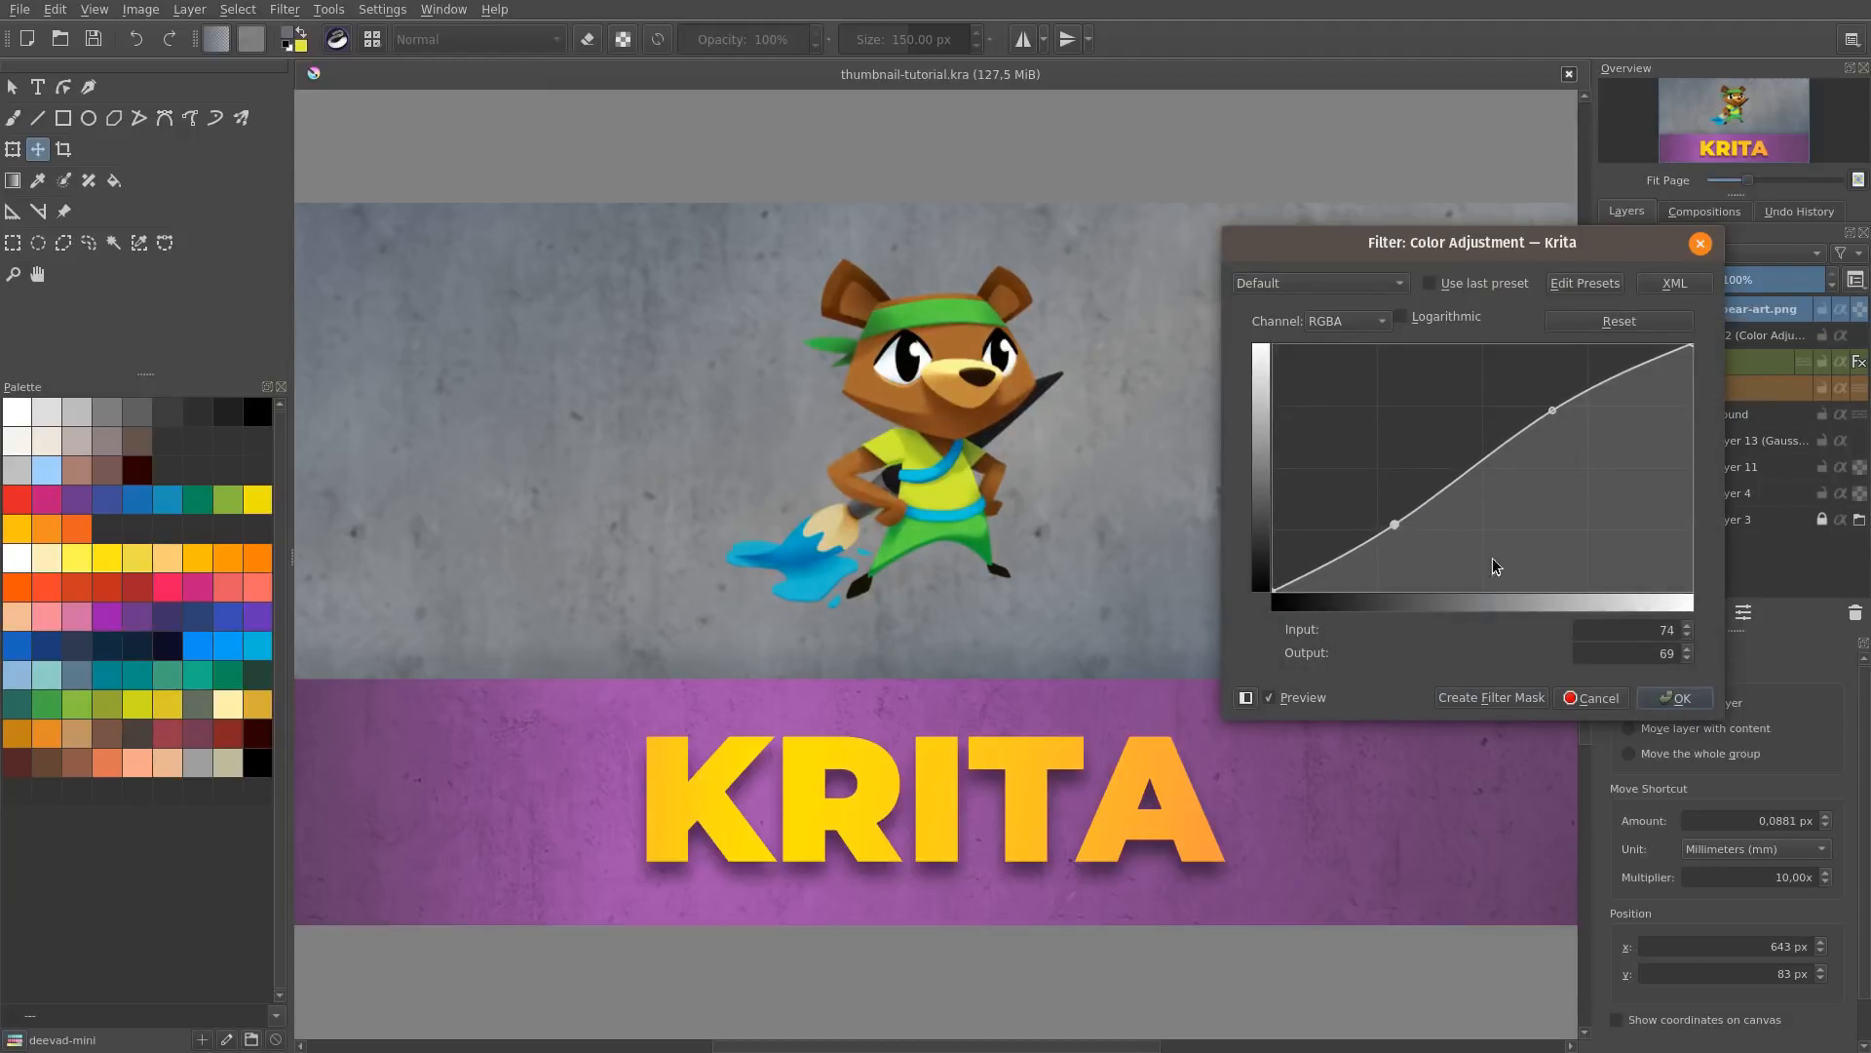
left_click(1678, 698)
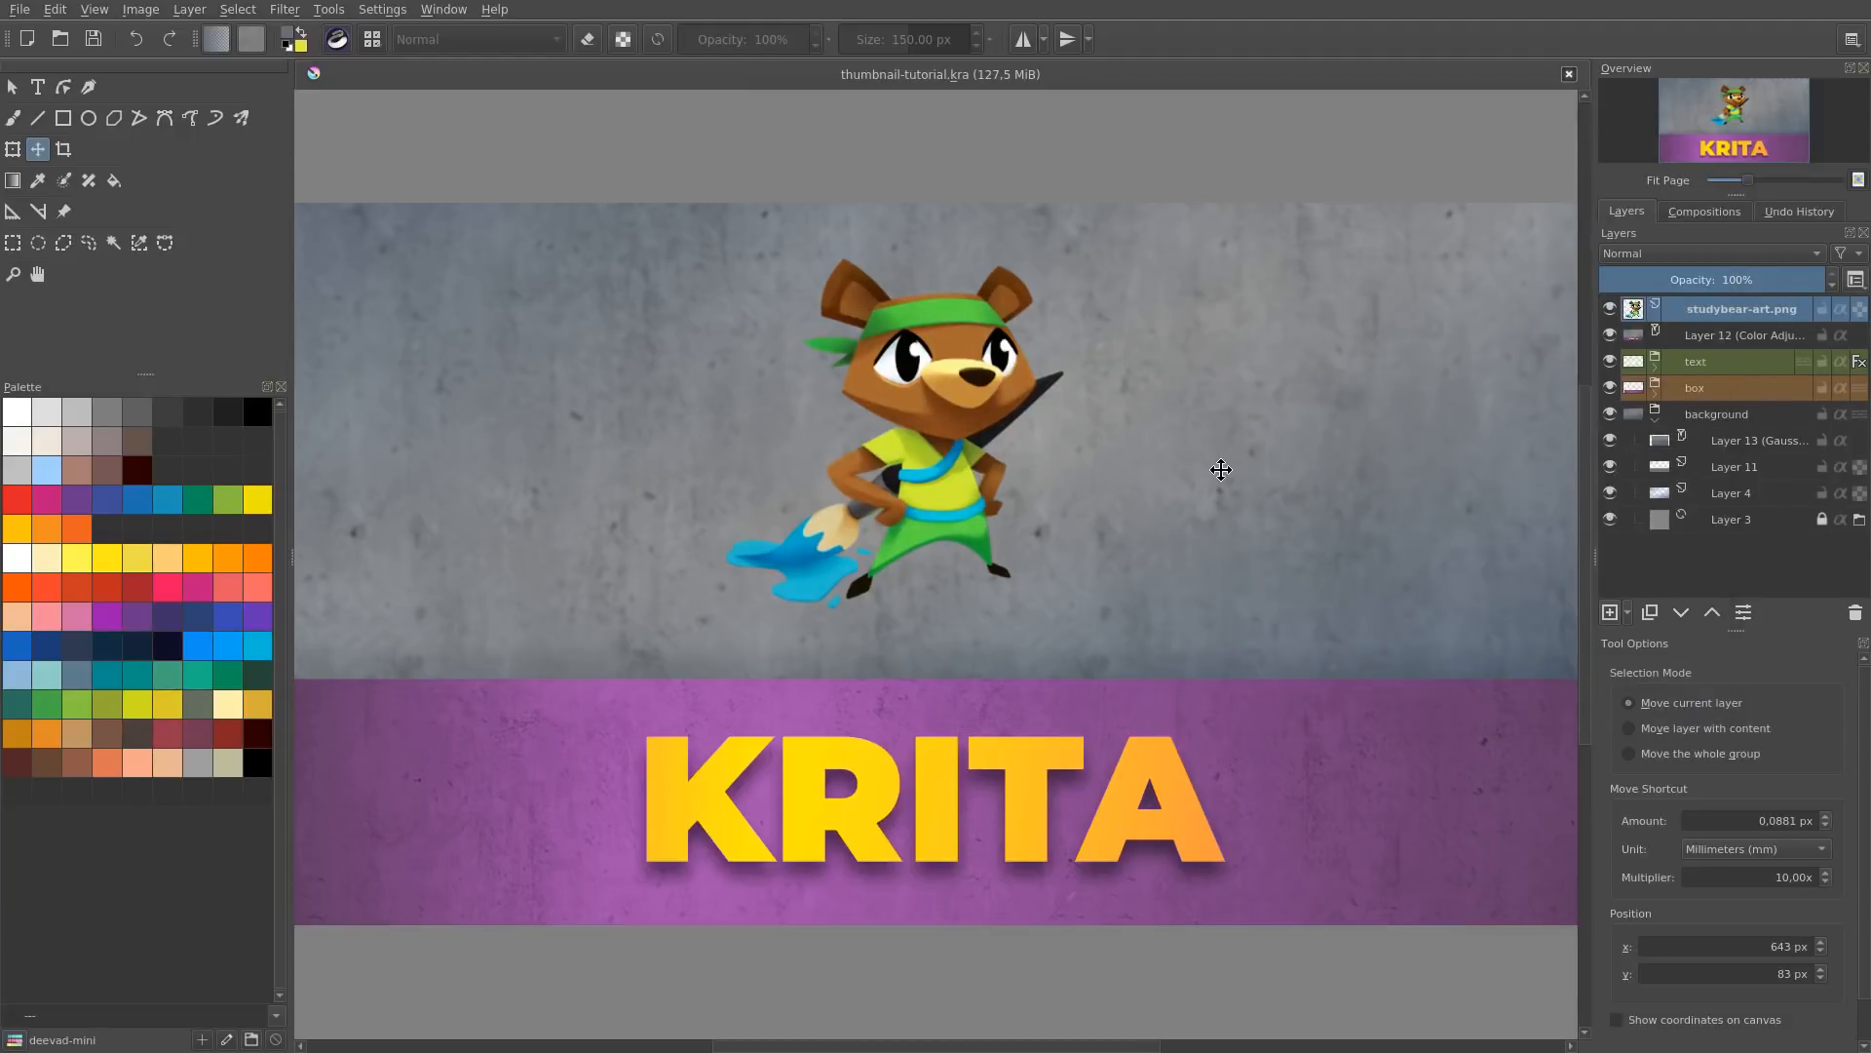
Step: Insert icon-krita.png from the file manager's icon folder as a new layer and place it left of the KRITA title at x 246 px, y 787 px
key("alt+Tab")
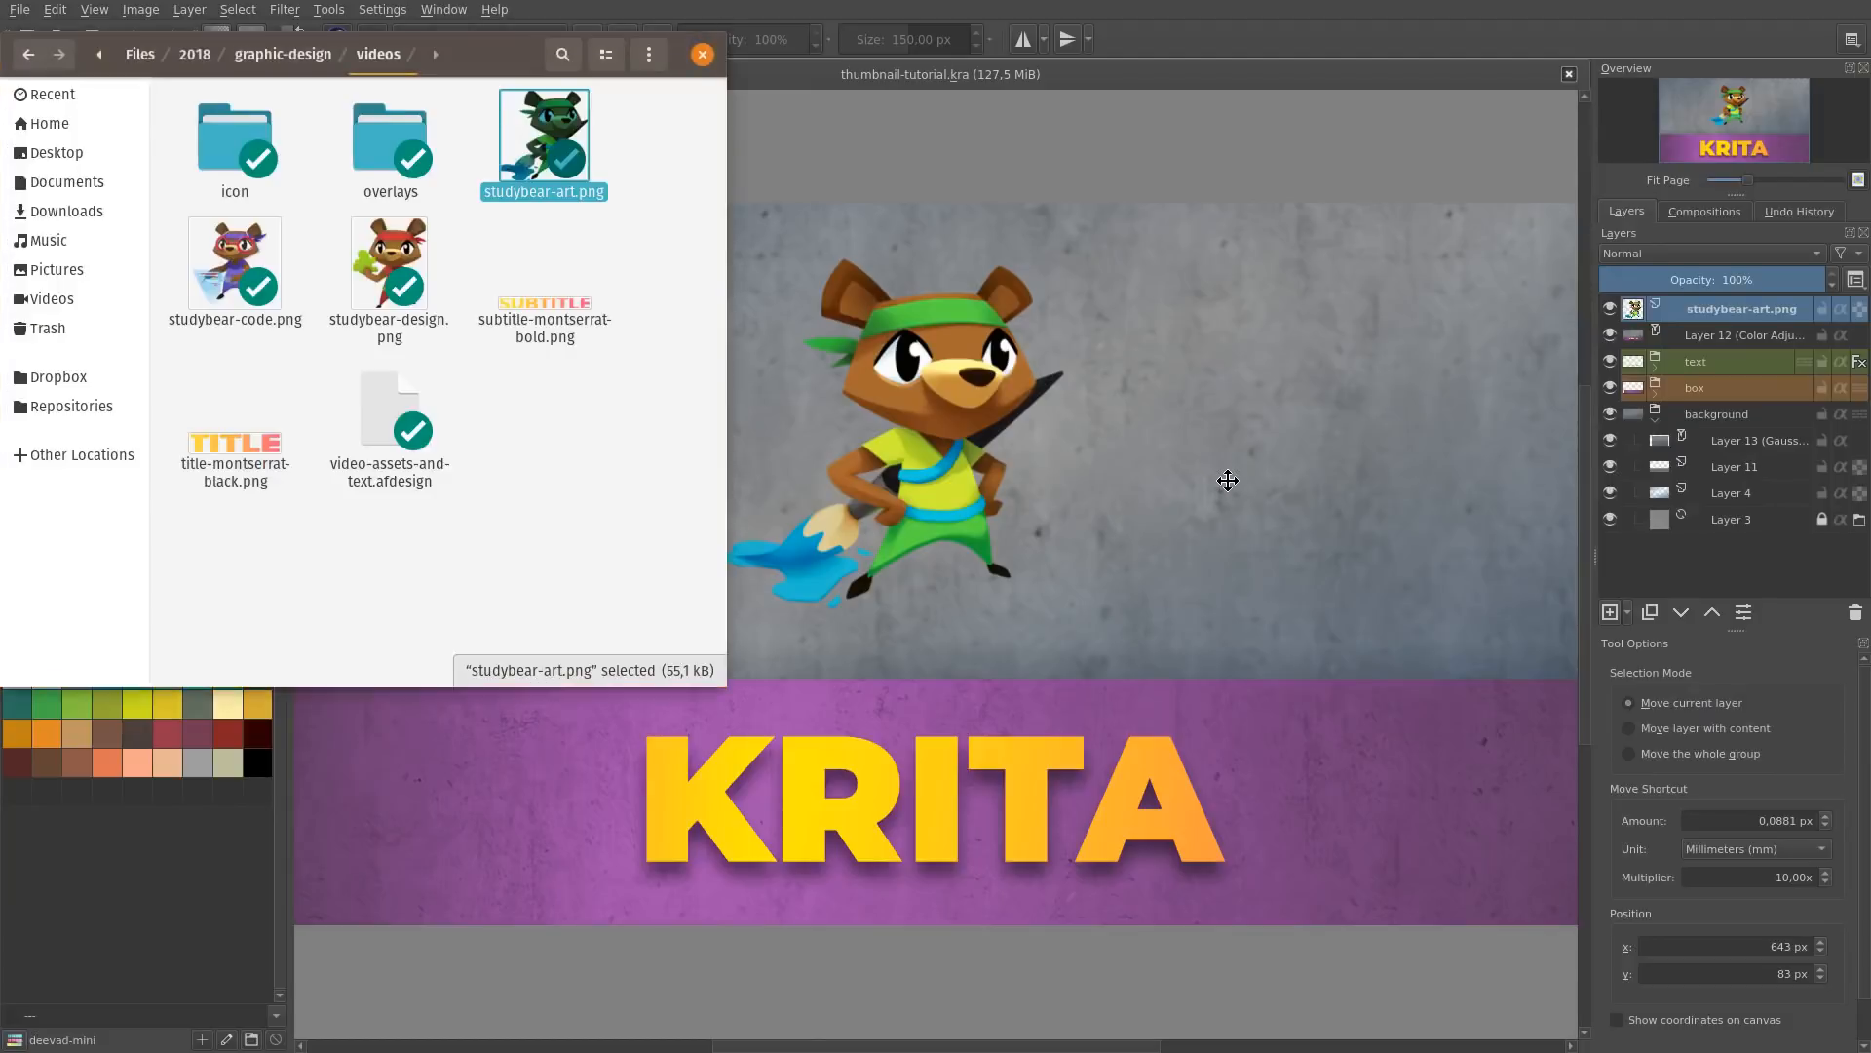
double_click(234, 171)
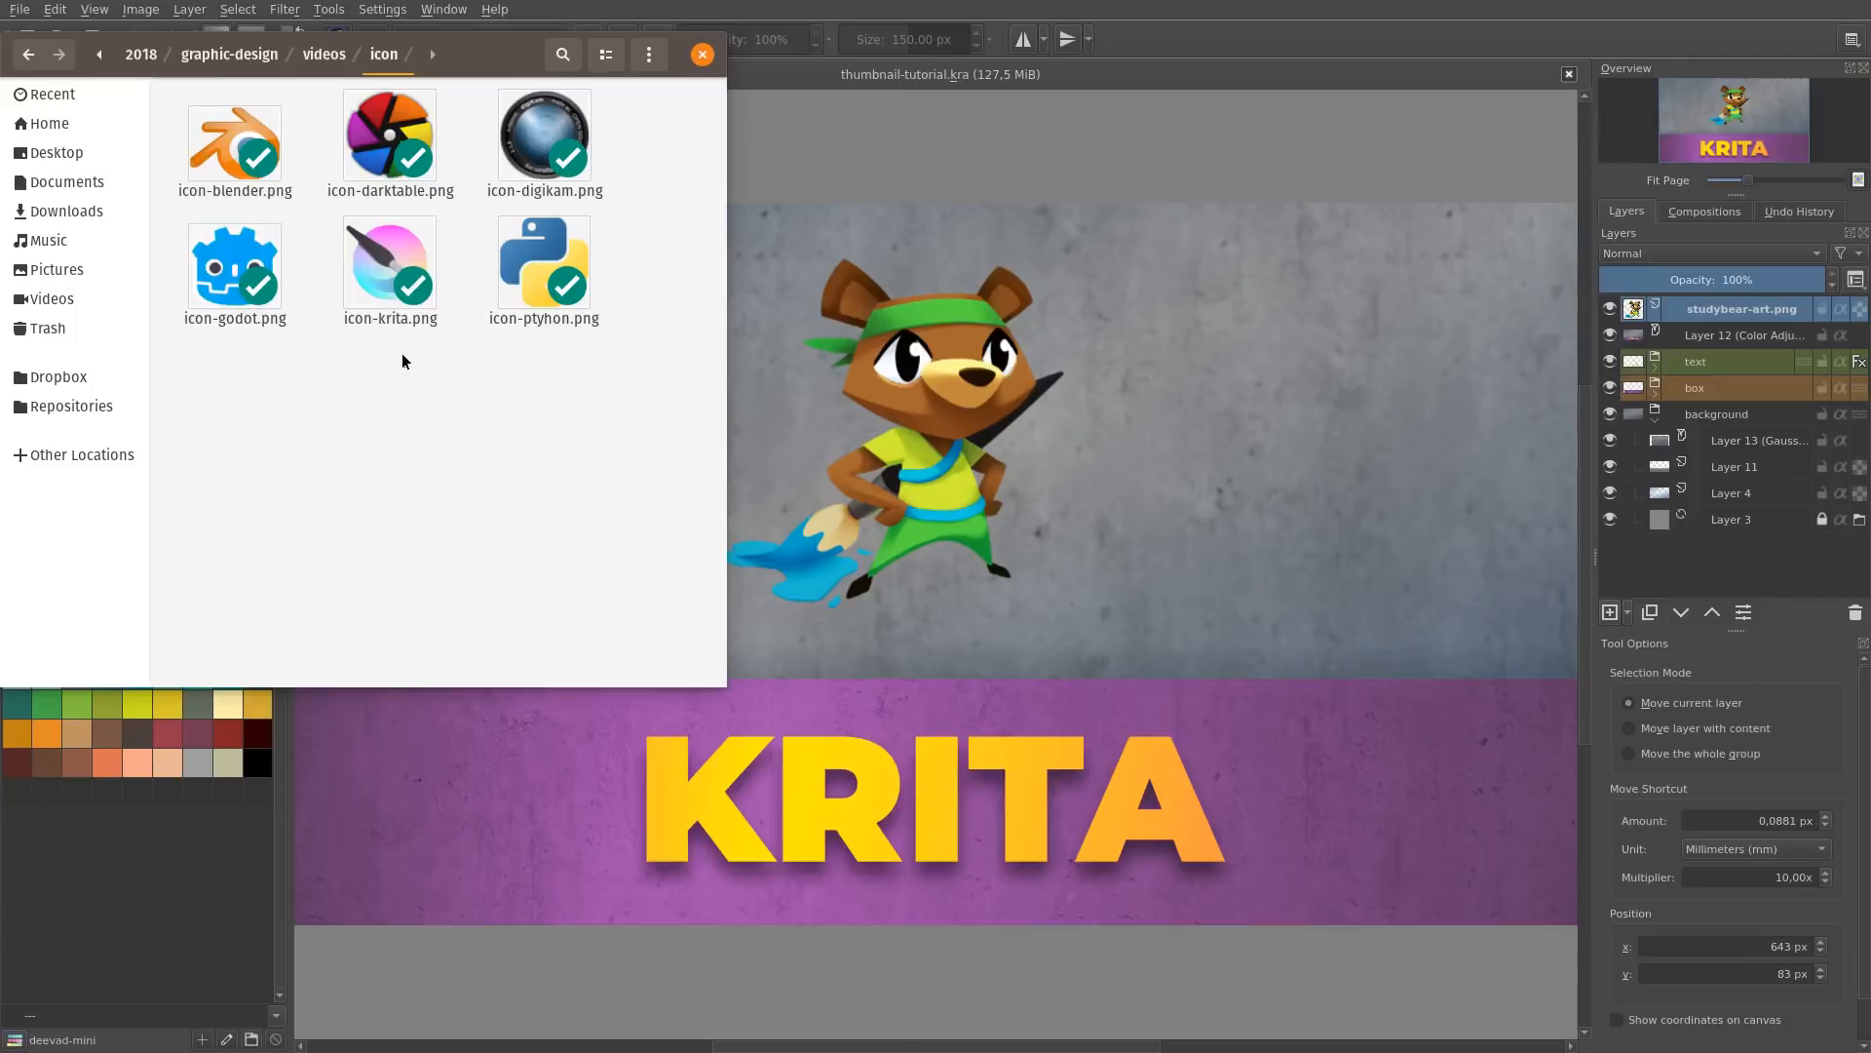
left_click(388, 266)
left_click_drag(394, 267, 862, 684)
left_click(931, 694)
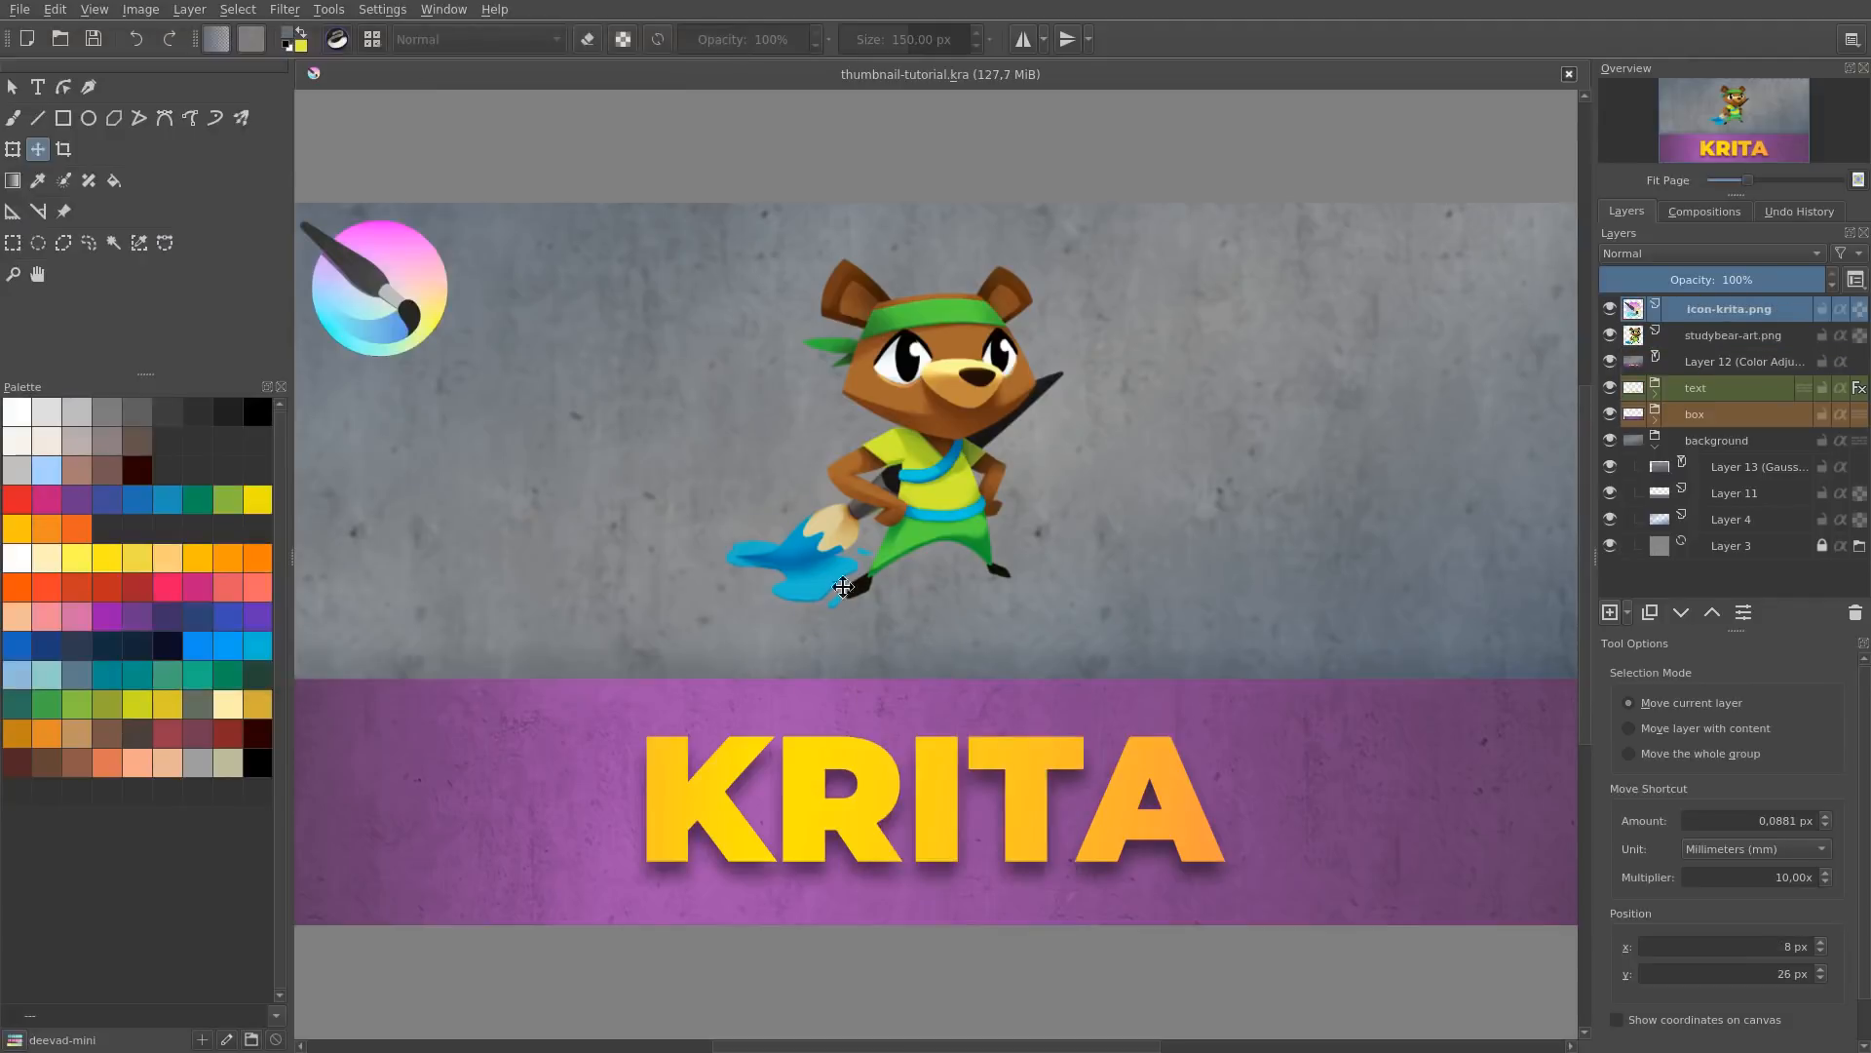
left_click_drag(397, 280, 579, 777)
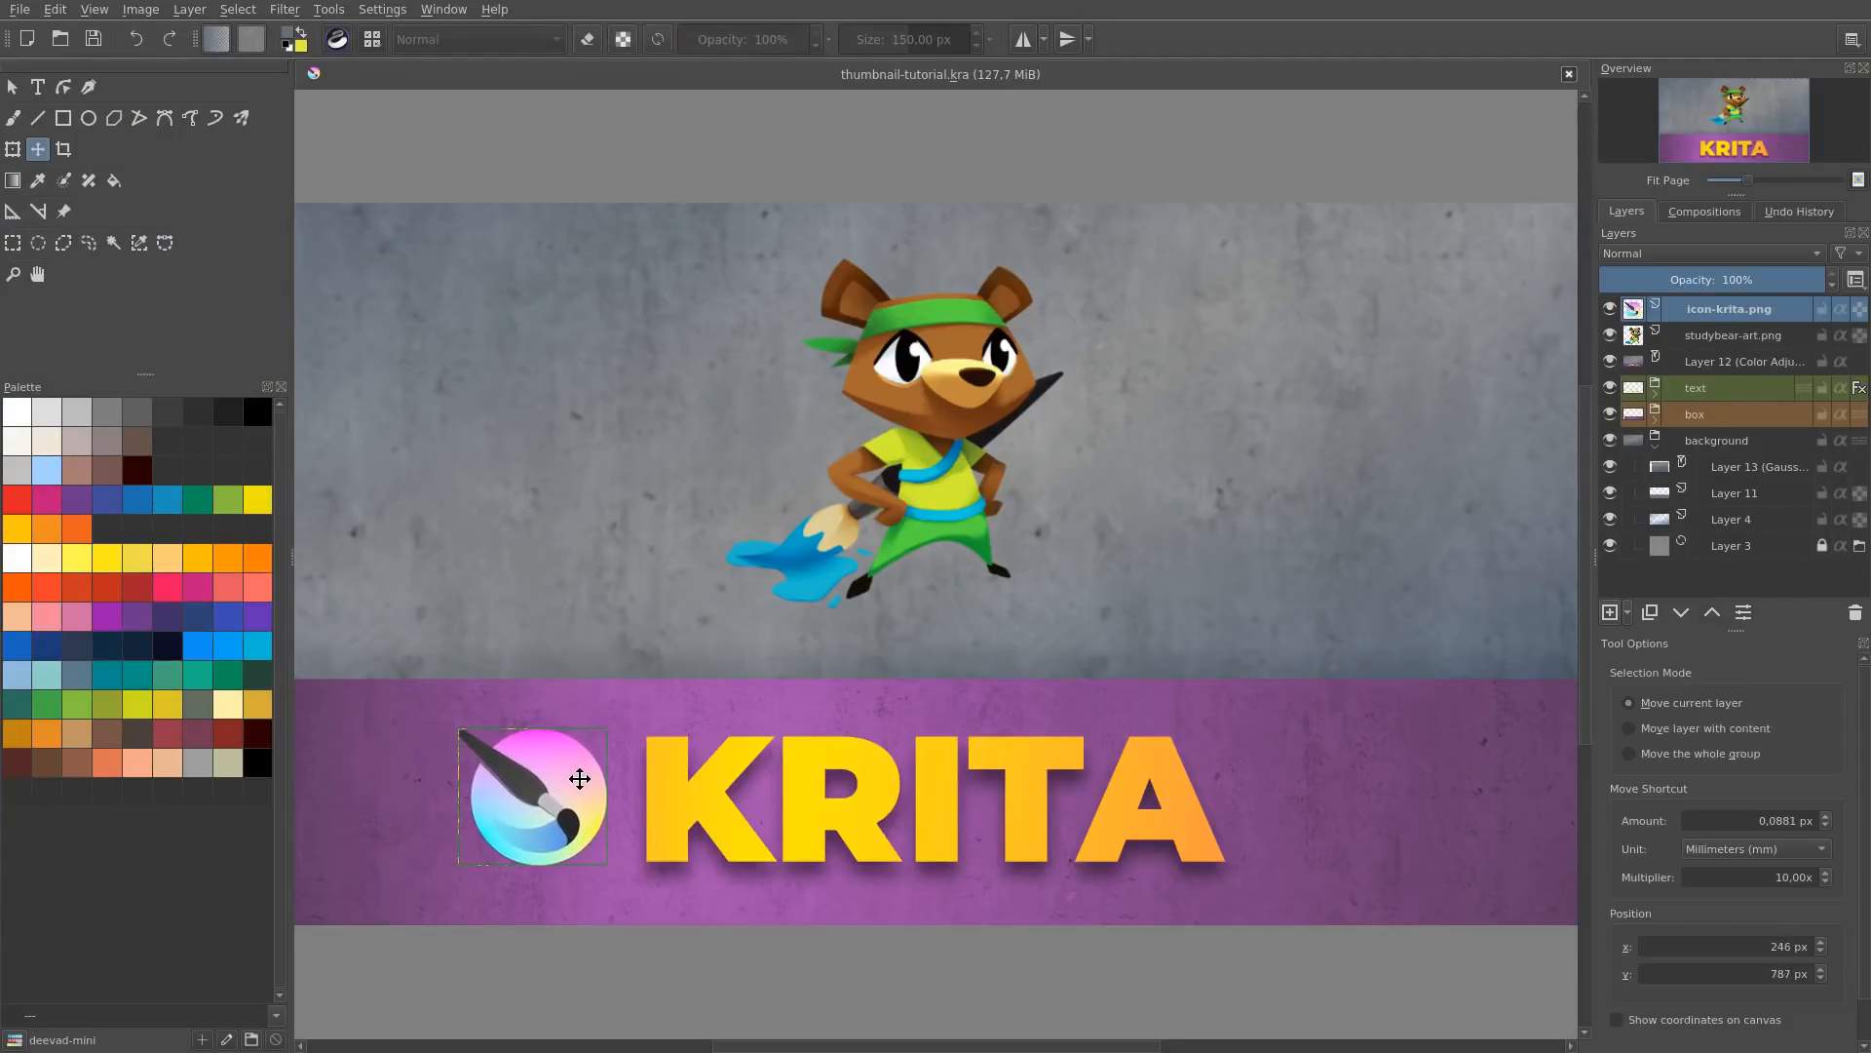
Step: Try to pick the layers of the KRITA title and the Krita icon directly on the canvas
left_click(786, 738)
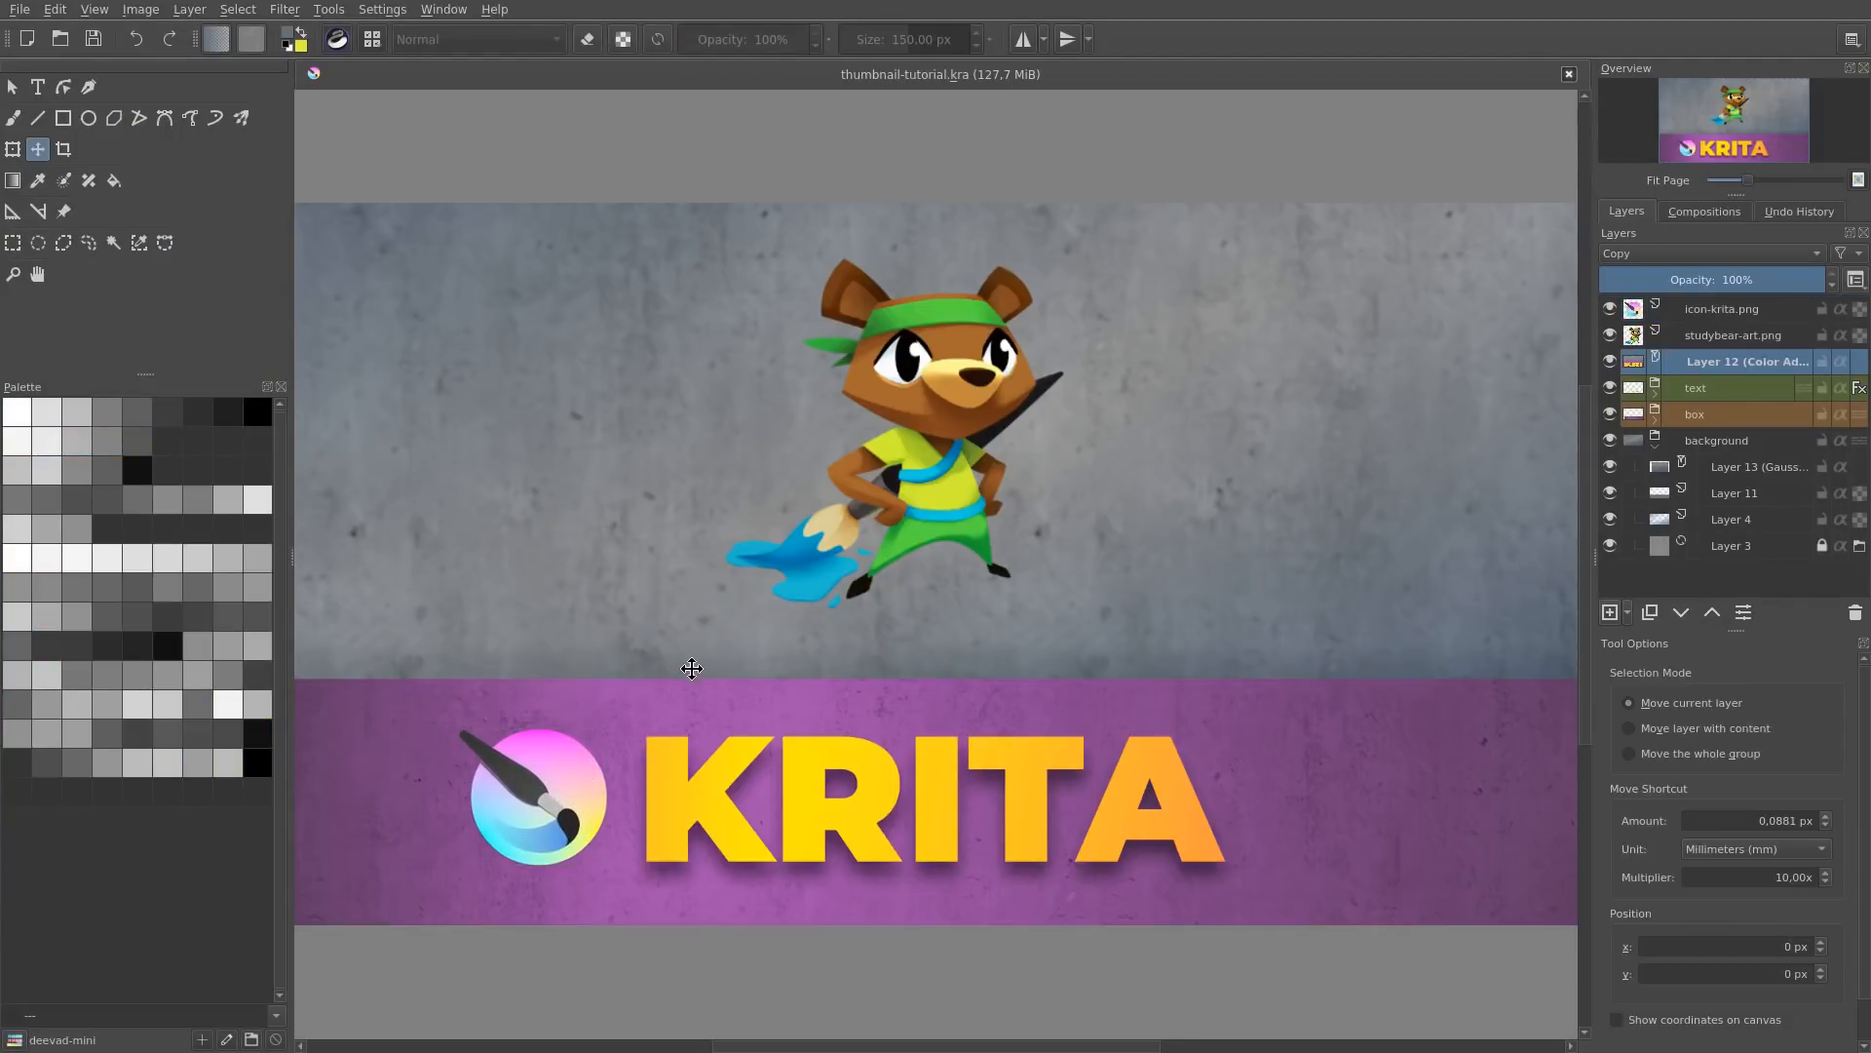
left_click(588, 780)
left_click(682, 775)
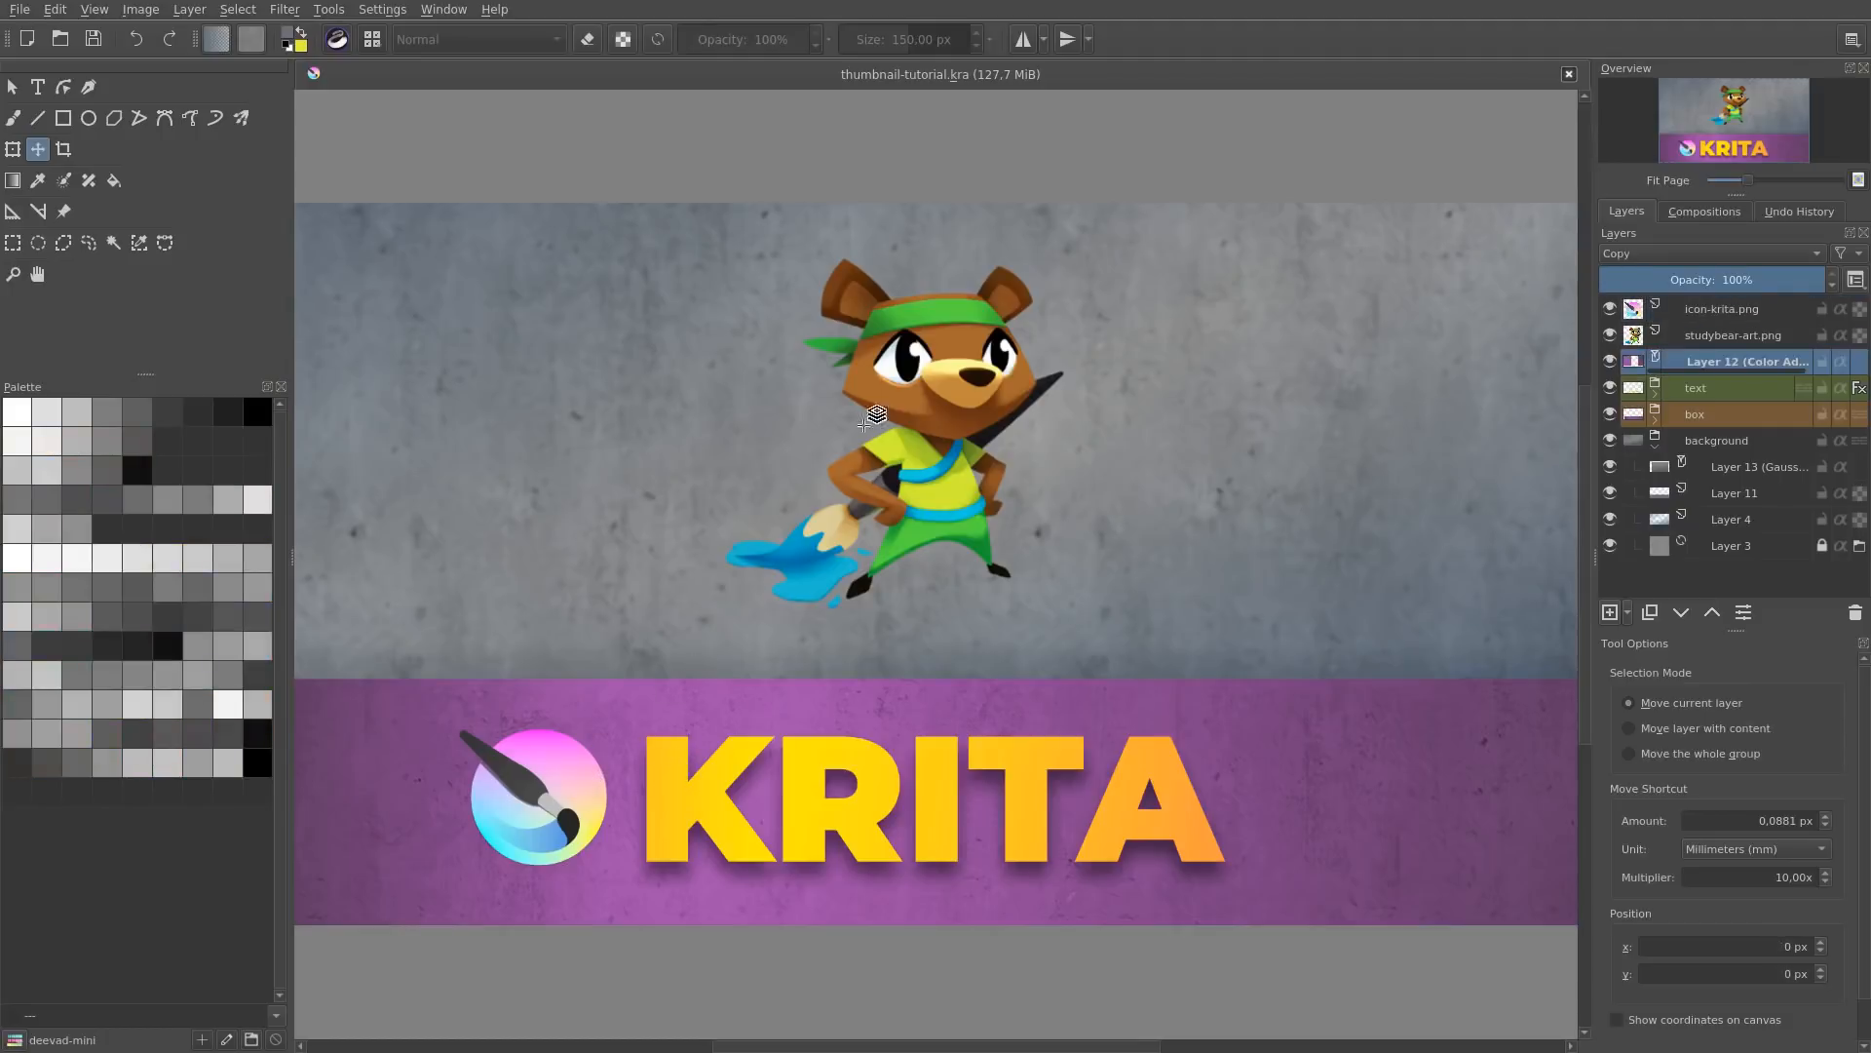